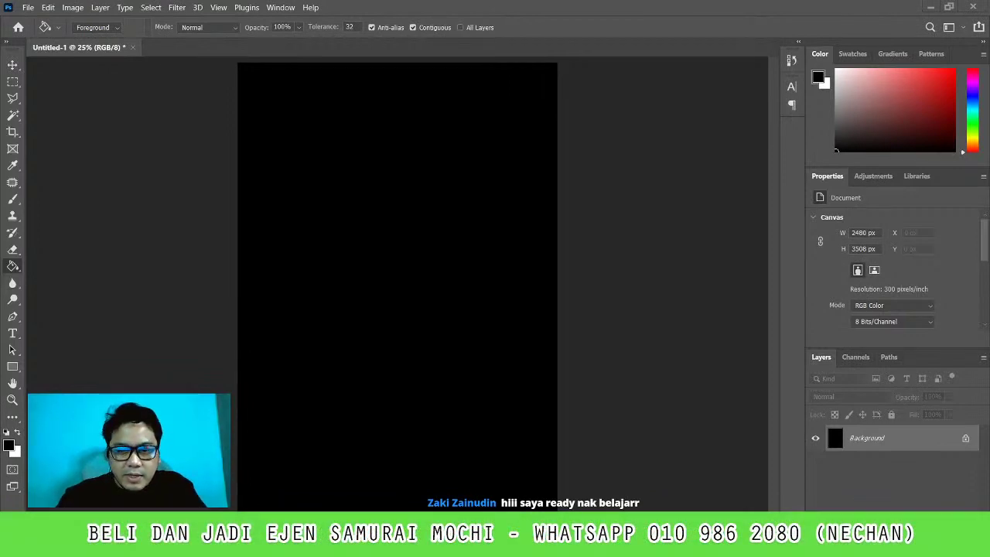
# Make white the foreground colour and bucket-fill the black 2480×3508 px canvas white
pyautogui.click(17, 434)
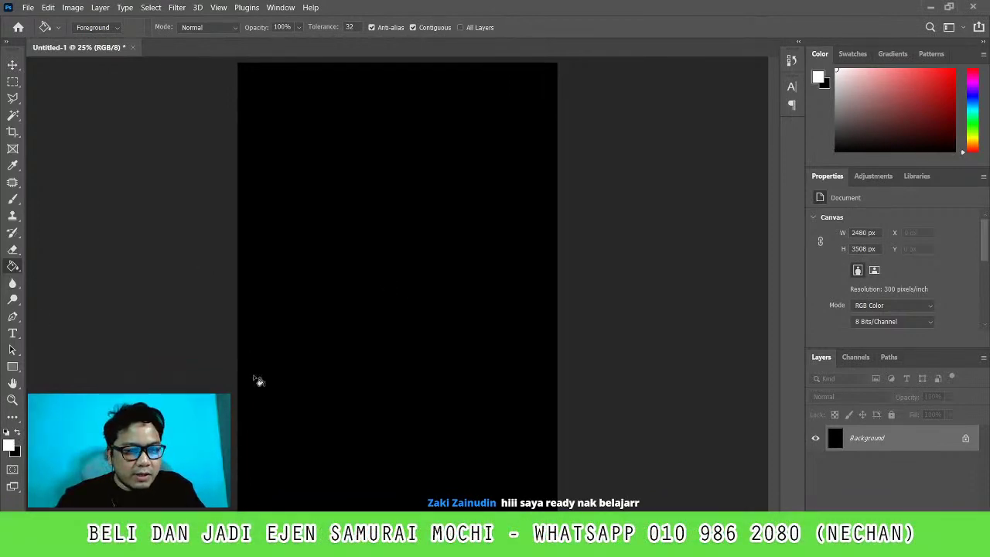
pyautogui.click(293, 373)
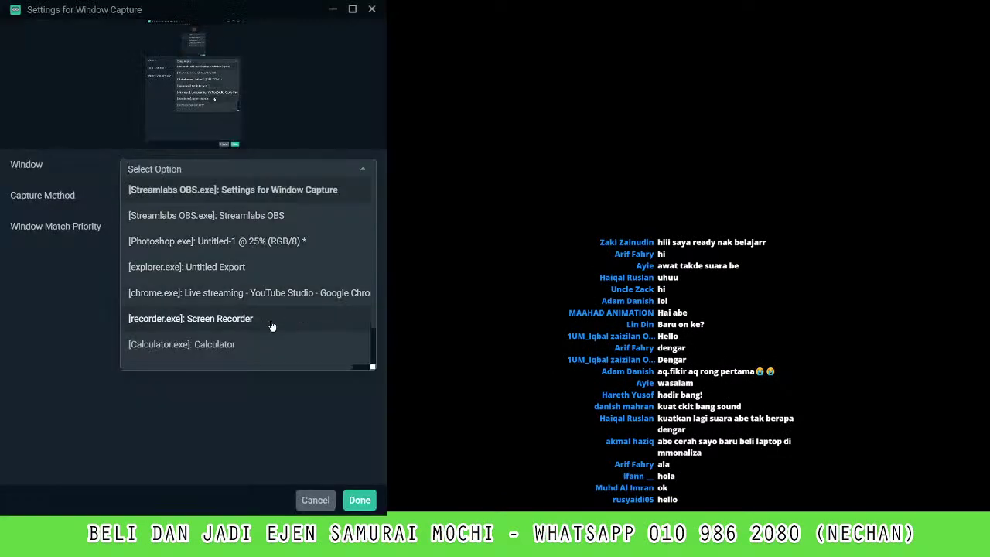
# Set the OBS Window Capture source to the [Photoshop.exe]: Untitled-1 window
pyautogui.scroll(-1, 274, 330)
pyautogui.scroll(1, 274, 331)
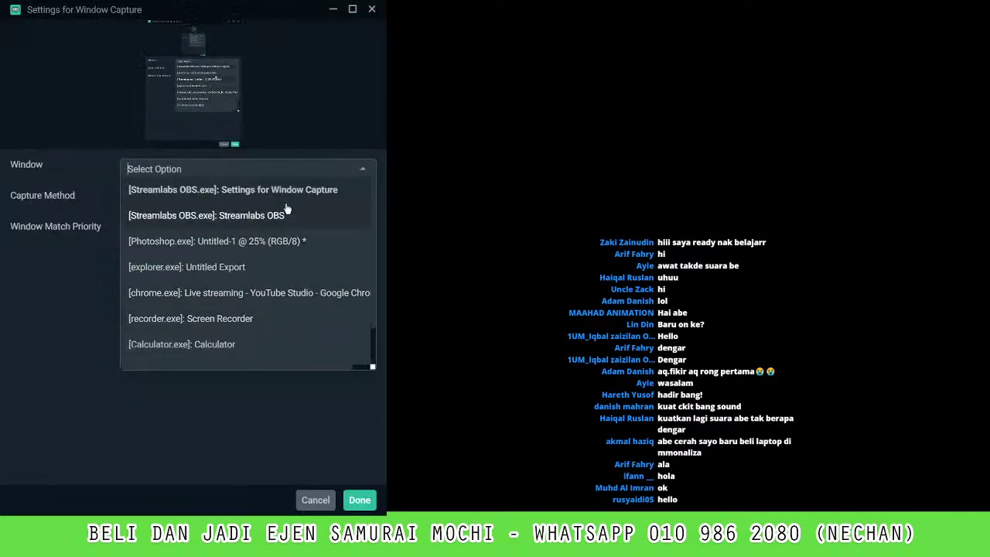
pyautogui.click(232, 241)
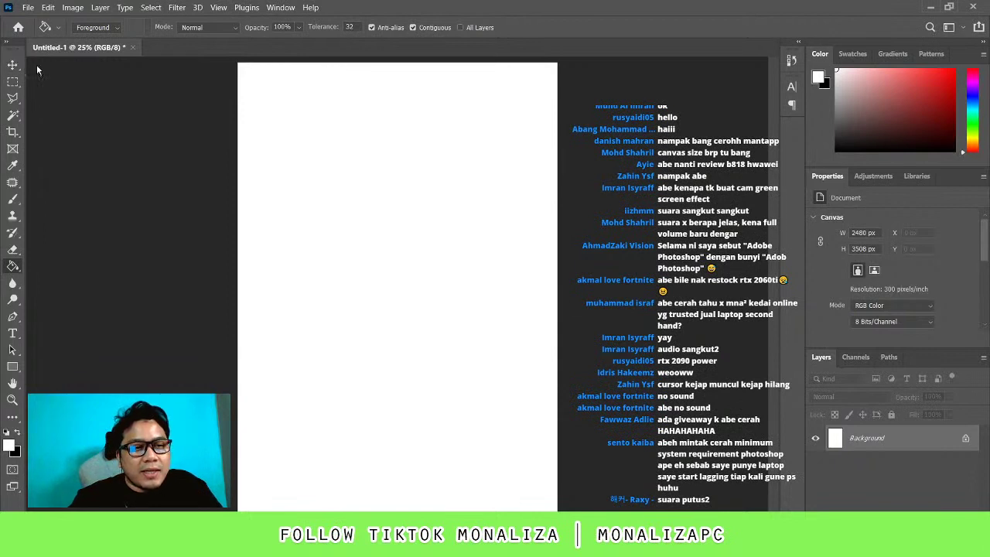
pyautogui.press('Tab')
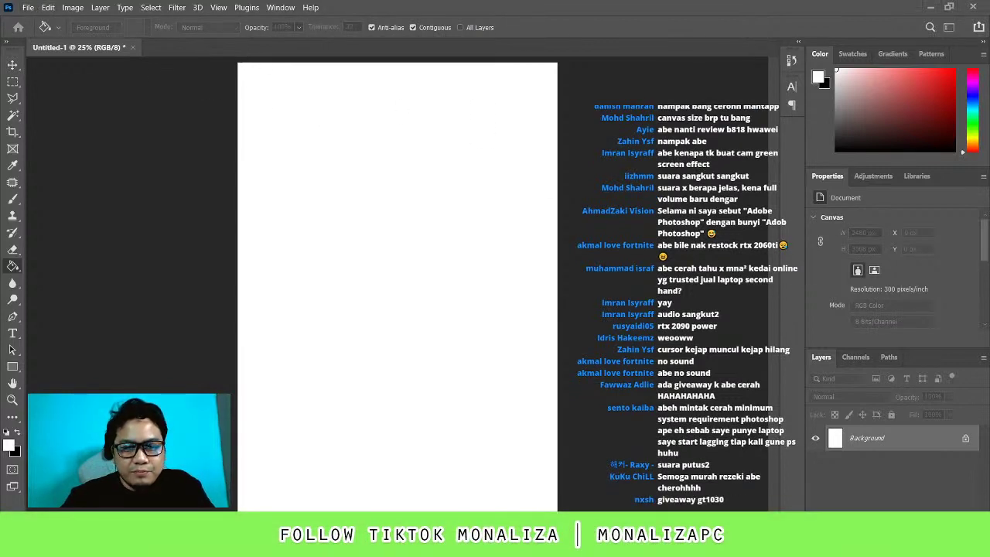
pyautogui.click(804, 31)
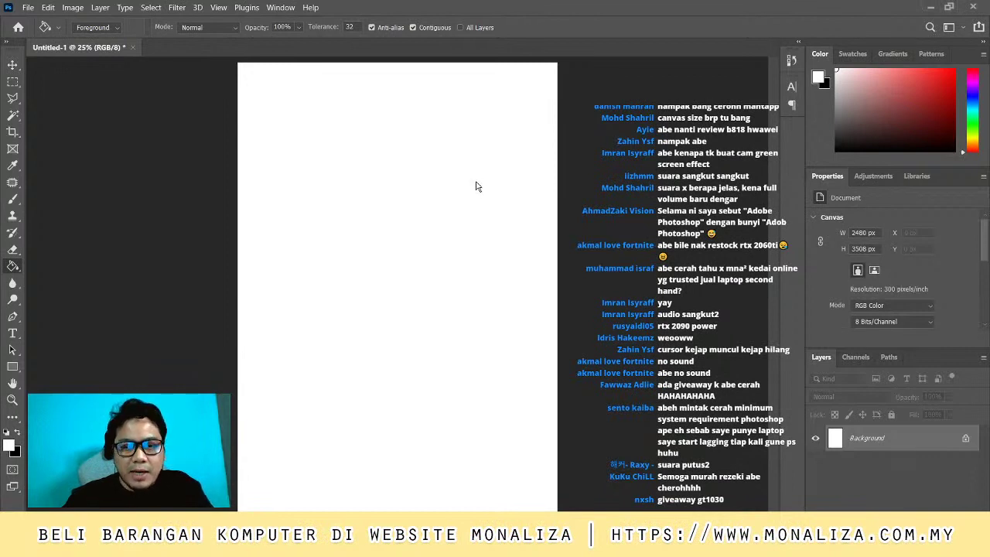
# Place BEEF KATSUDON.jpg and scale it to about 29.8% so it spans the canvas width
pyautogui.moveTo(476, 185); pyautogui.dragTo(475, 183)
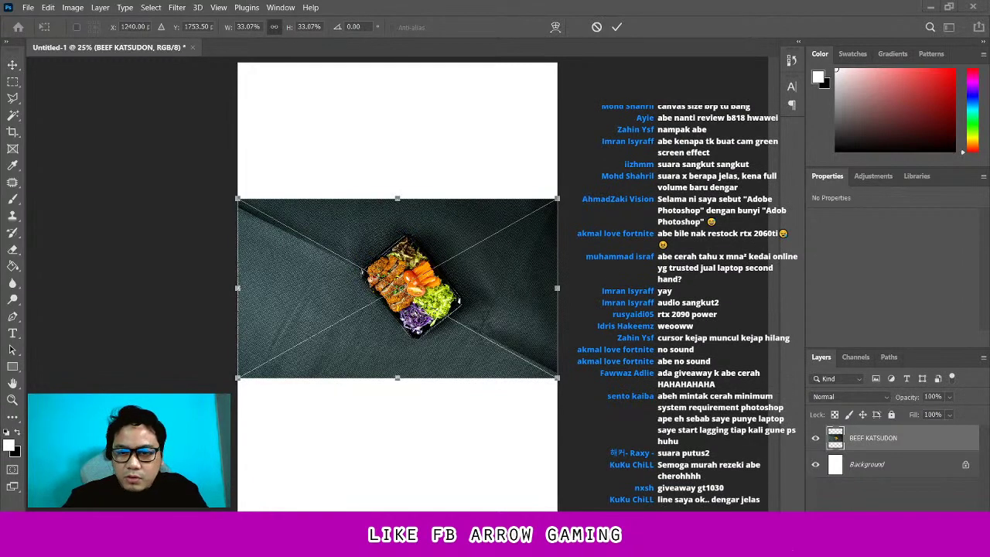
pyautogui.moveTo(453, 230); pyautogui.dragTo(423, 205)
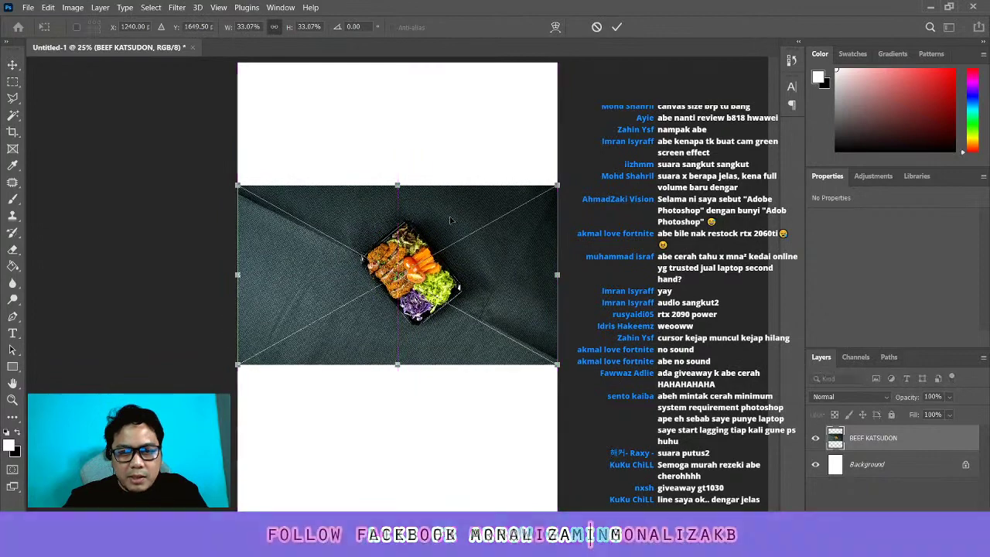
pyautogui.moveTo(557, 178)
pyautogui.mouseDown()
pyautogui.moveTo(490, 140)
pyautogui.moveTo(510, 165)
pyautogui.mouseUp()
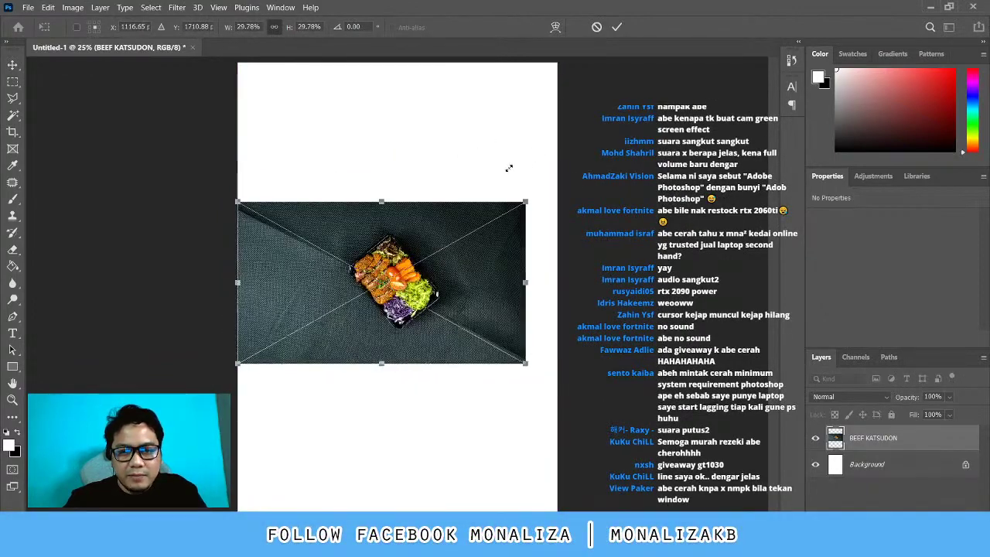
pyautogui.moveTo(454, 236)
pyautogui.mouseDown()
pyautogui.moveTo(464, 225)
pyautogui.moveTo(454, 221)
pyautogui.mouseUp()
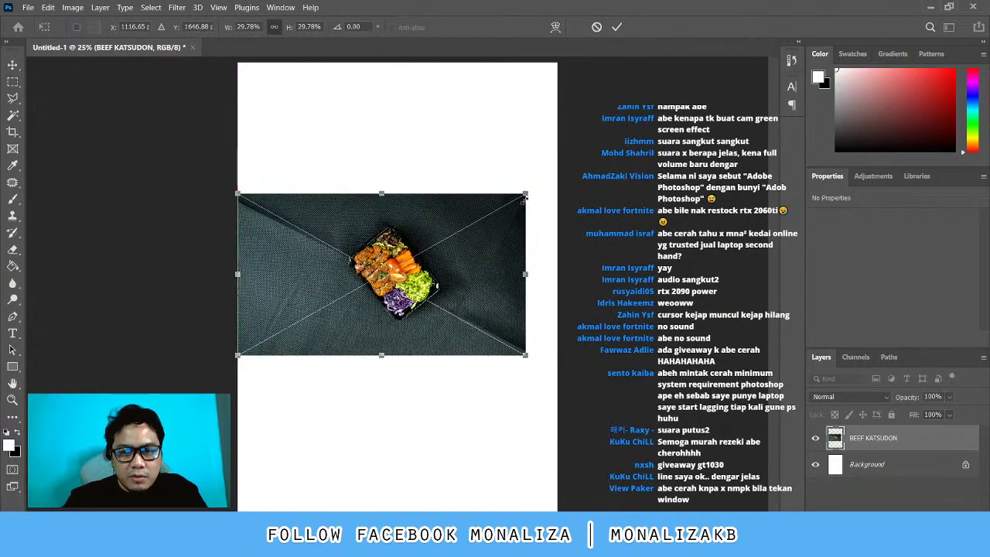
pyautogui.moveTo(525, 183)
pyautogui.mouseDown()
pyautogui.moveTo(549, 180)
pyautogui.moveTo(346, 134)
pyautogui.moveTo(557, 182)
pyautogui.moveTo(508, 126)
pyautogui.moveTo(387, 121)
pyautogui.moveTo(513, 128)
pyautogui.moveTo(541, 285)
pyautogui.moveTo(405, 121)
pyautogui.moveTo(512, 124)
pyautogui.moveTo(389, 121)
pyautogui.moveTo(505, 211)
pyautogui.moveTo(404, 116)
pyautogui.moveTo(475, 111)
pyautogui.moveTo(292, 304)
pyautogui.moveTo(466, 93)
pyautogui.moveTo(548, 150)
pyautogui.moveTo(523, 127)
pyautogui.moveTo(552, 178)
pyautogui.mouseUp()
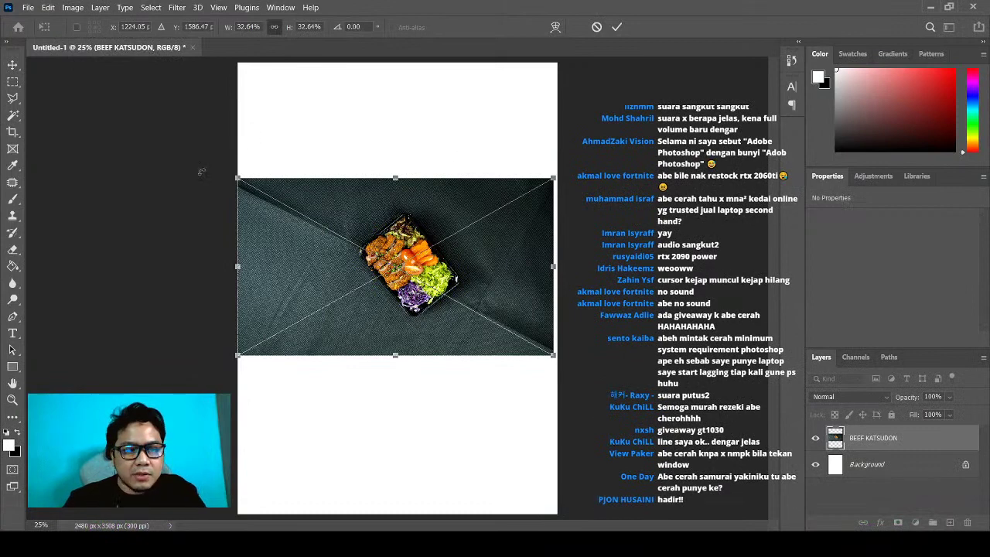
pyautogui.press('Return')
# Commit the placement and nudge the BEEF KATSUDON photo down
pyautogui.press('z')
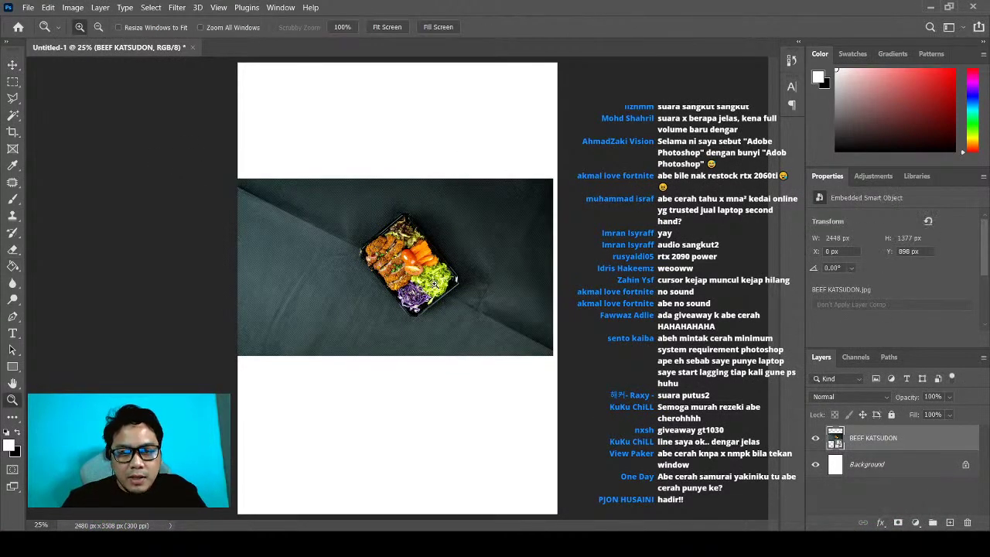
pyautogui.click(16, 68)
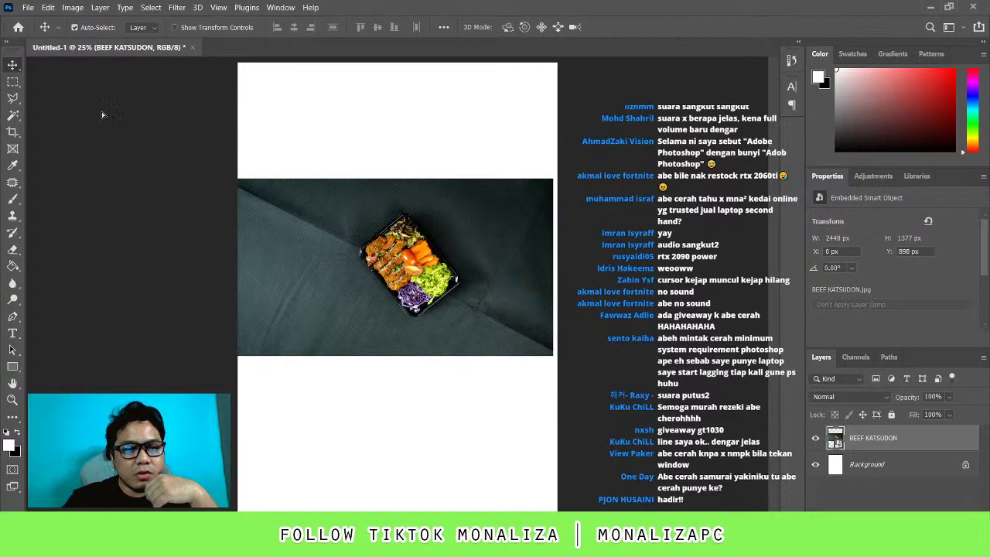
pyautogui.moveTo(456, 283)
pyautogui.mouseDown()
pyautogui.moveTo(461, 236)
pyautogui.moveTo(456, 334)
pyautogui.mouseUp()
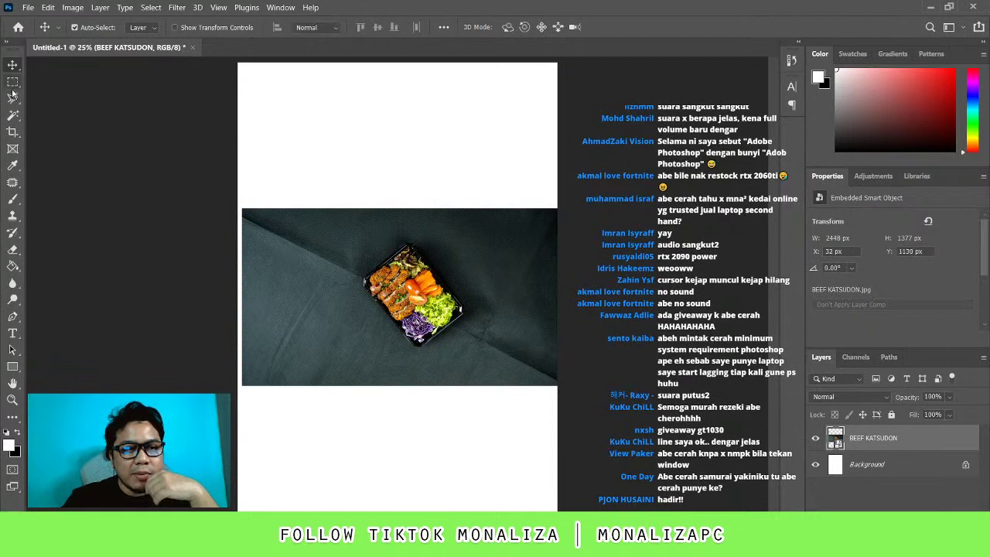
# Try the marquee, lasso and magic wand tools, making and clearing trial selections on the photo
pyautogui.click(13, 91)
pyautogui.click(13, 99)
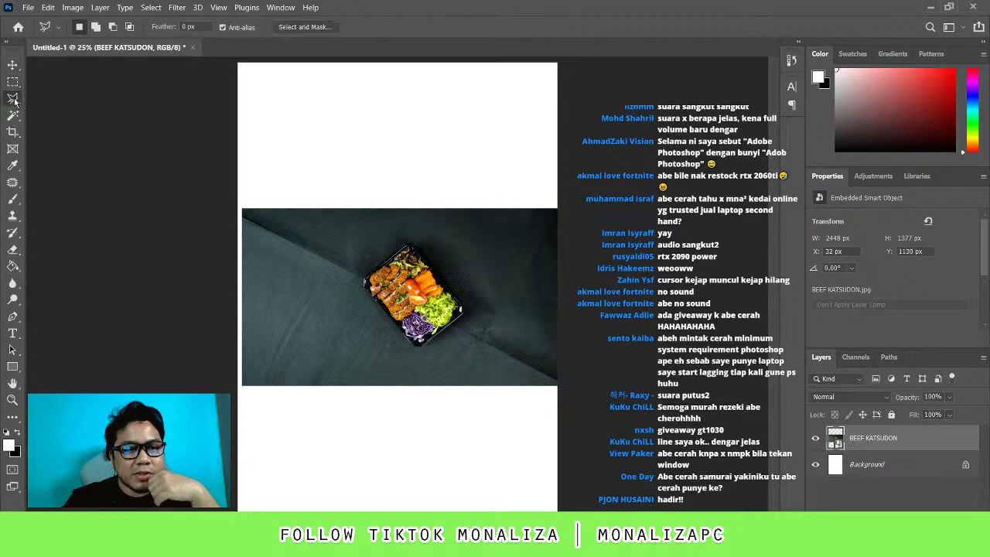
pyautogui.click(12, 115)
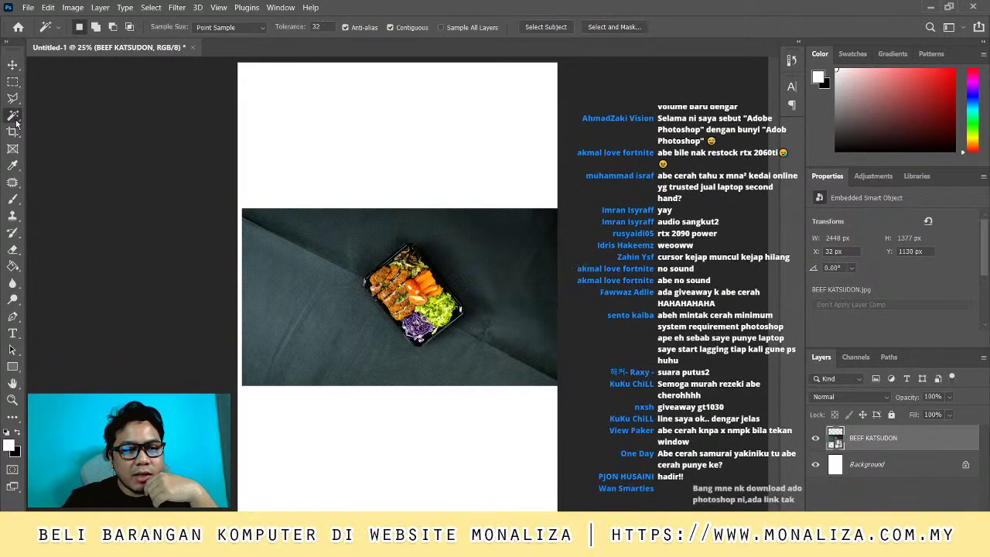
pyautogui.click(13, 82)
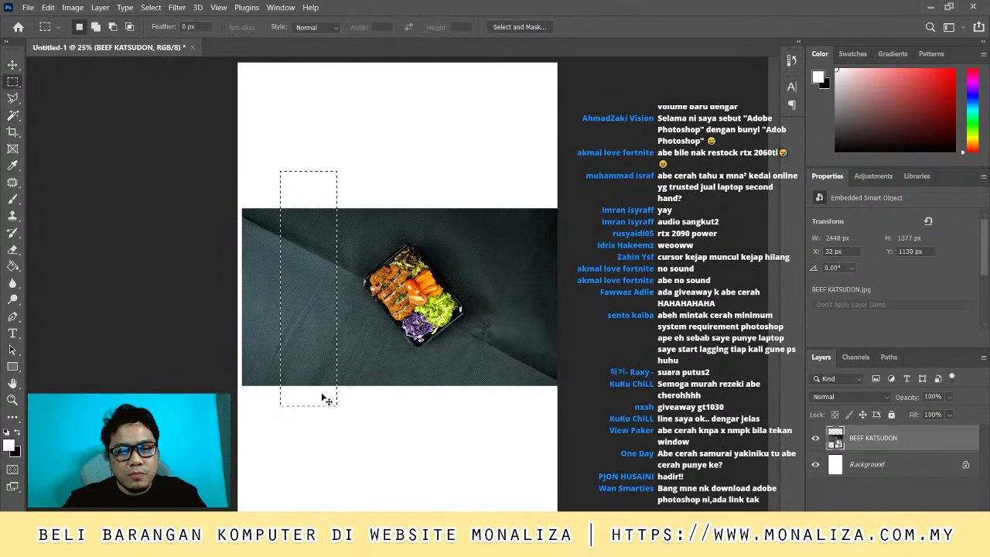
pyautogui.moveTo(282, 199); pyautogui.dragTo(325, 400)
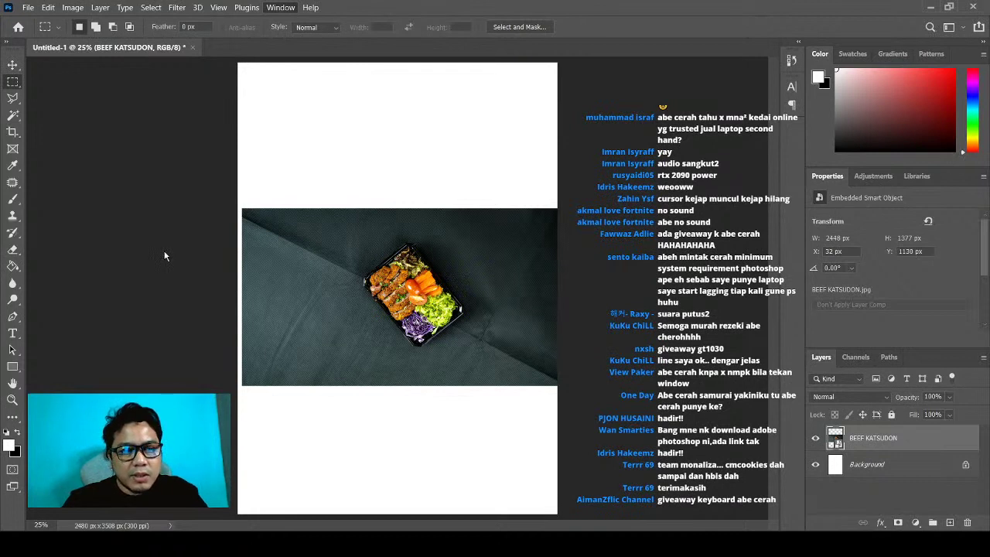
pyautogui.moveTo(357, 261); pyautogui.dragTo(369, 287)
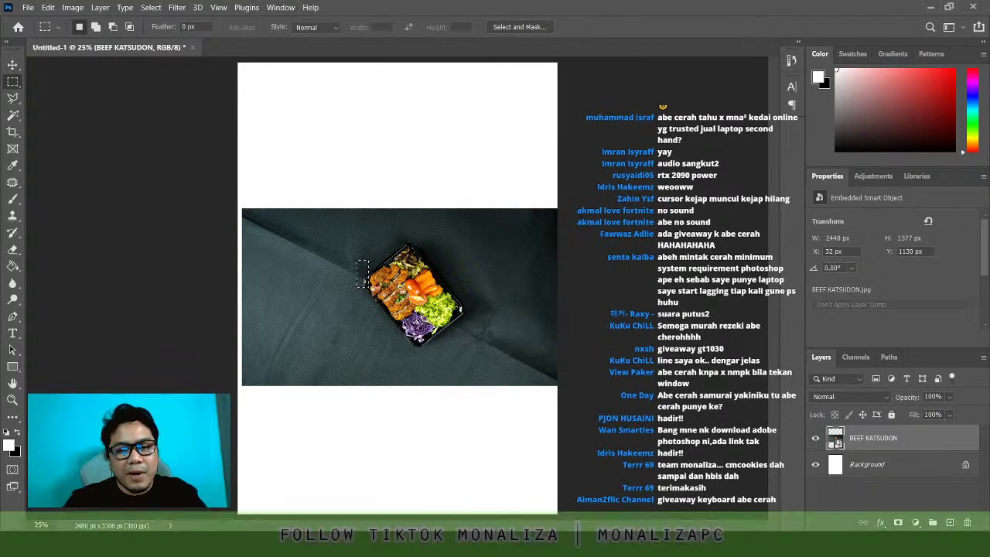
pyautogui.click(405, 302)
# Move the photo flush against the poster's left edge at X 0, Y 1014
pyautogui.press('v')
pyautogui.moveTo(484, 204); pyautogui.dragTo(480, 189)
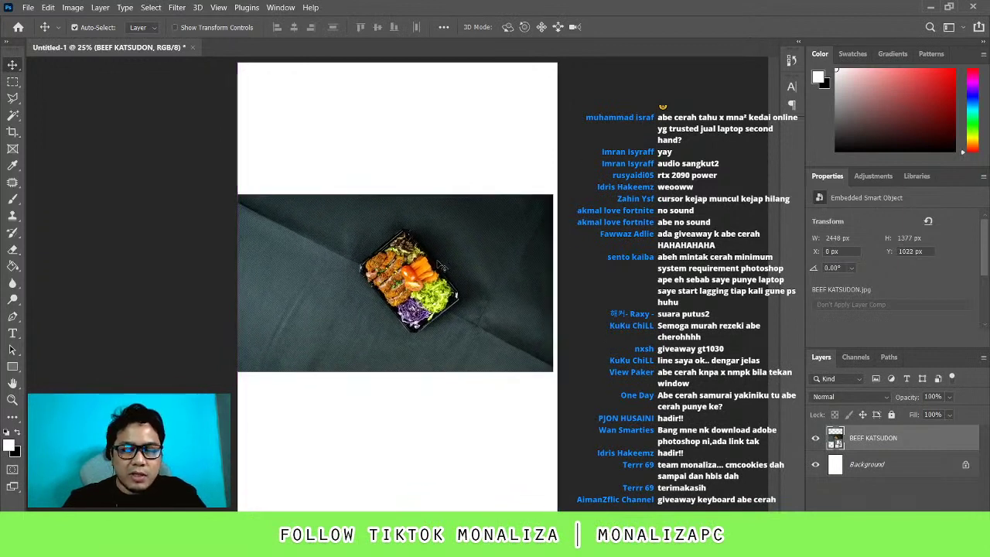
pyautogui.moveTo(439, 231); pyautogui.dragTo(439, 230)
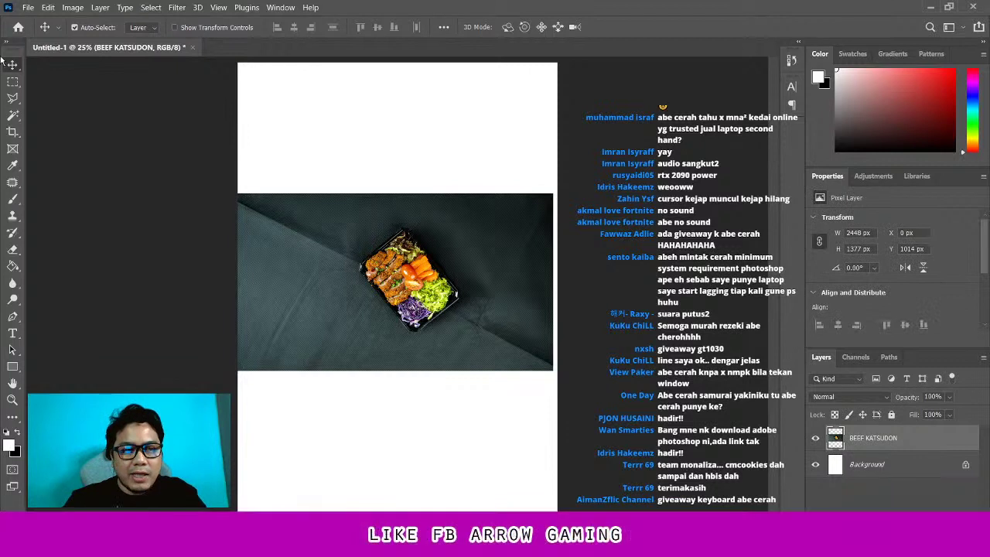
pyautogui.press('m')
pyautogui.moveTo(355, 412); pyautogui.dragTo(238, 150)
pyautogui.press('Delete')
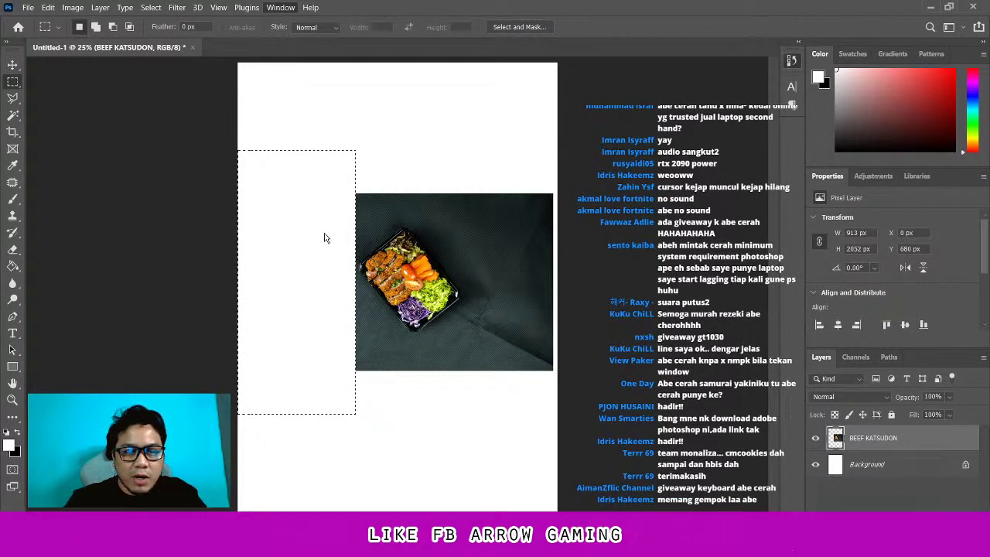
pyautogui.hotkey('ctrl', 'z')
pyautogui.hotkey('ctrl', 'shift', 'z')
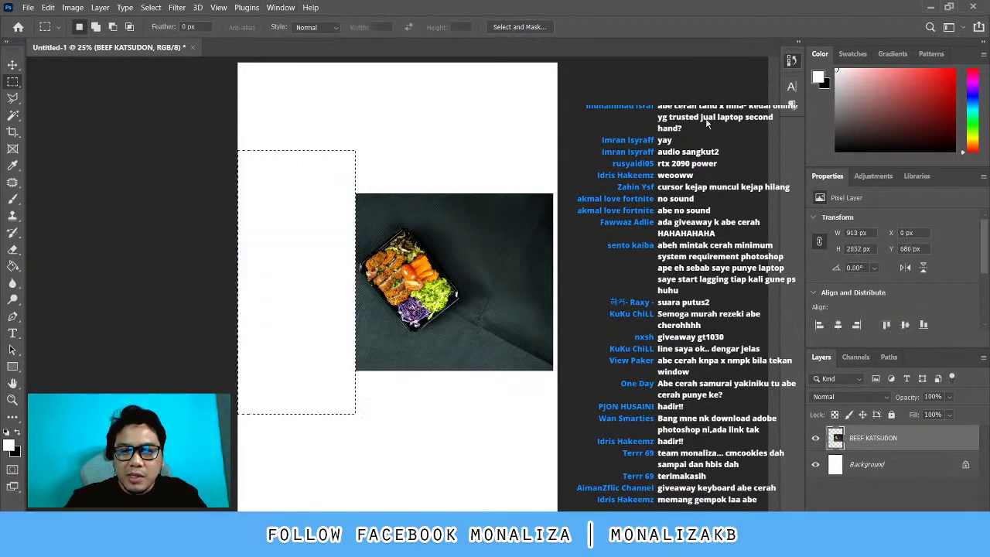
pyautogui.hotkey('ctrl', 'd')
pyautogui.hotkey('ctrl', 'z')
pyautogui.hotkey('ctrl', 'z')
pyautogui.hotkey('ctrl', 'z')
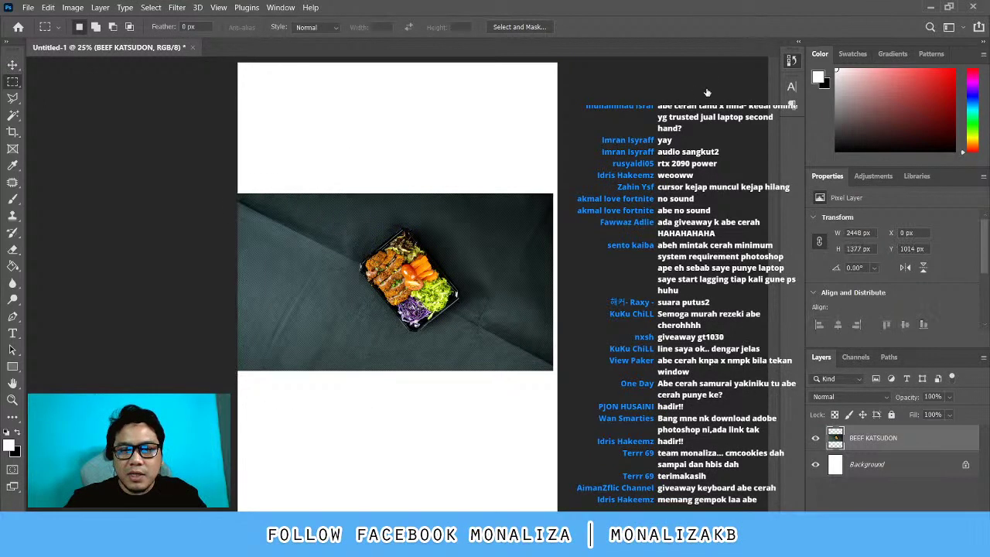
pyautogui.hotkey('ctrl', 'shift', 'z')
pyautogui.hotkey('ctrl', 'z')
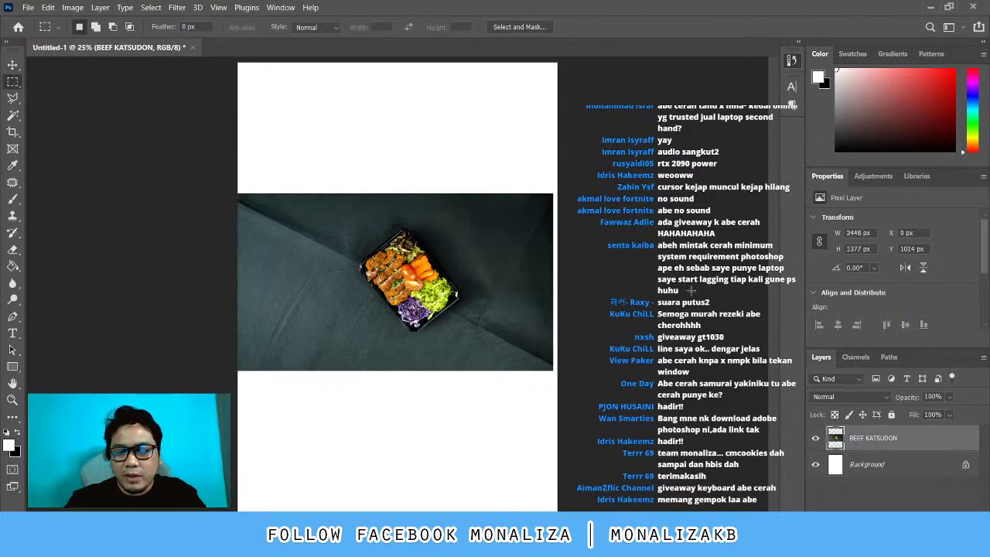
pyautogui.click(12, 399)
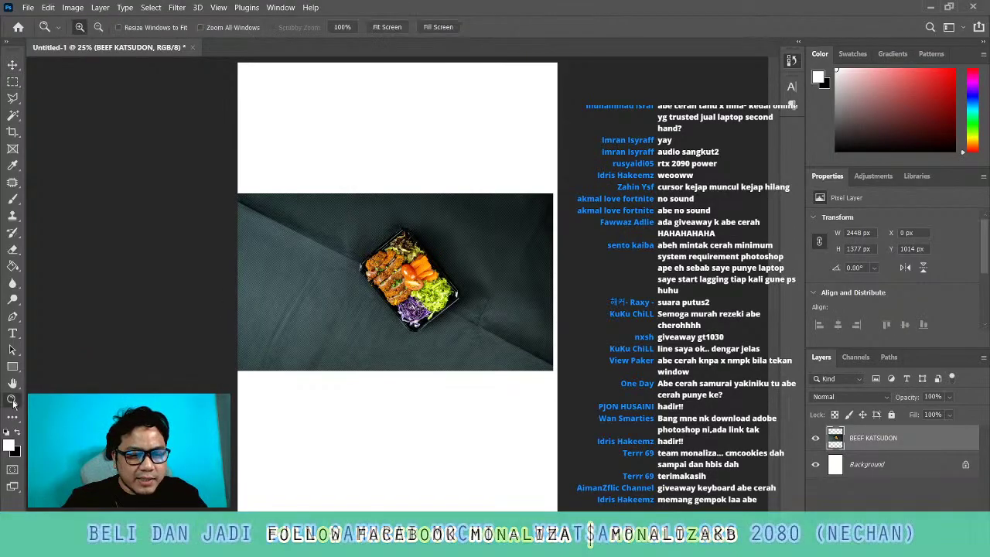
pyautogui.click(413, 277)
pyautogui.click(390, 283)
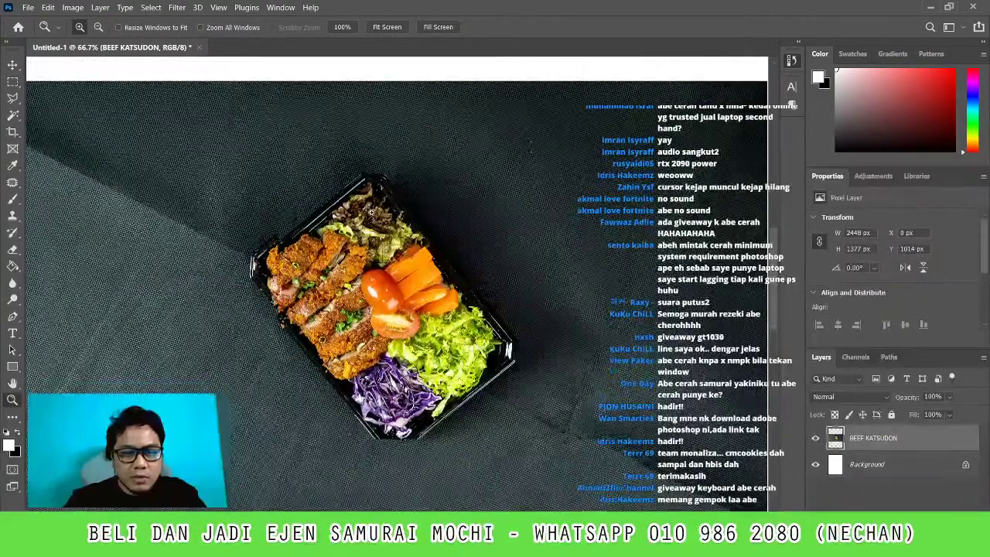
pyautogui.scroll(-1, 396, 279)
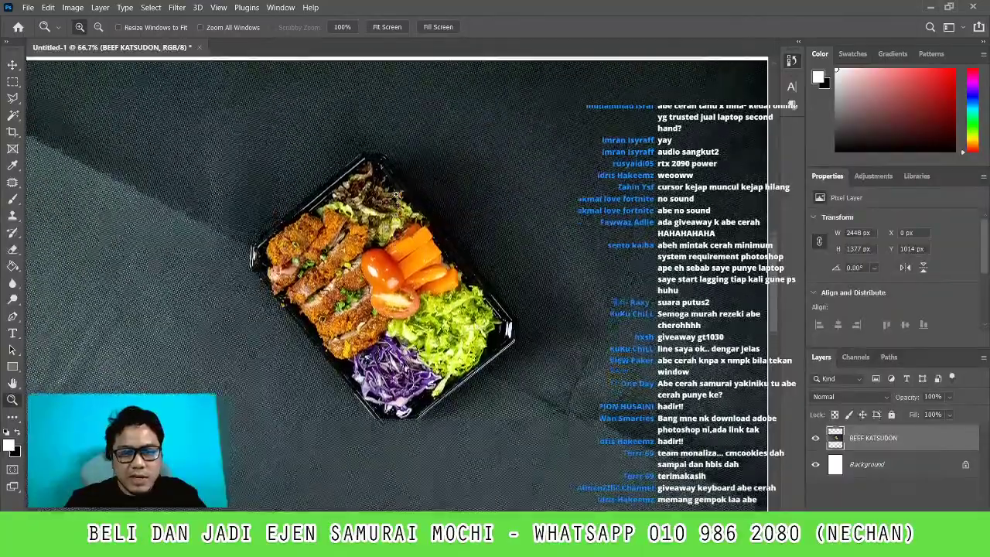
pyautogui.scroll(-1, 396, 194)
pyautogui.press('v')
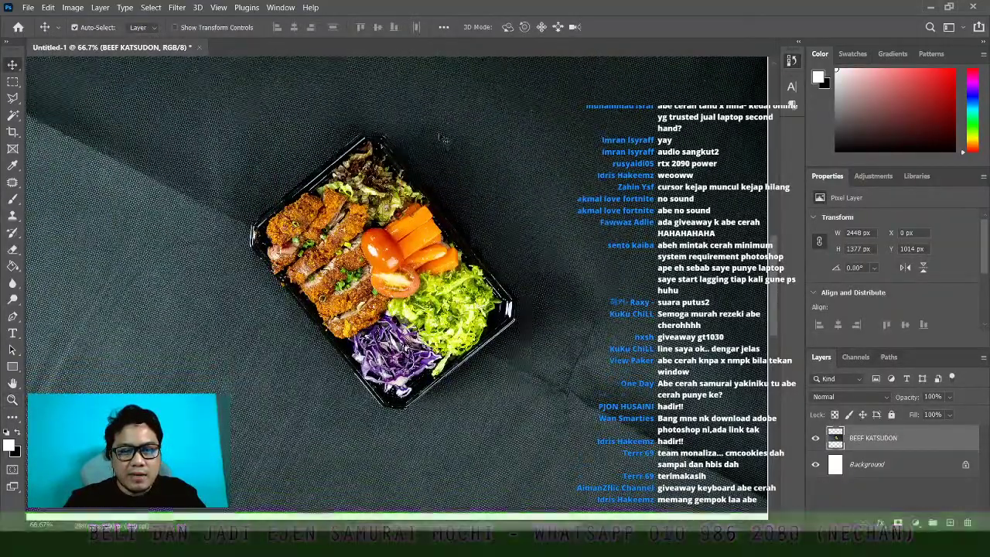
pyautogui.press('z')
pyautogui.click(464, 190)
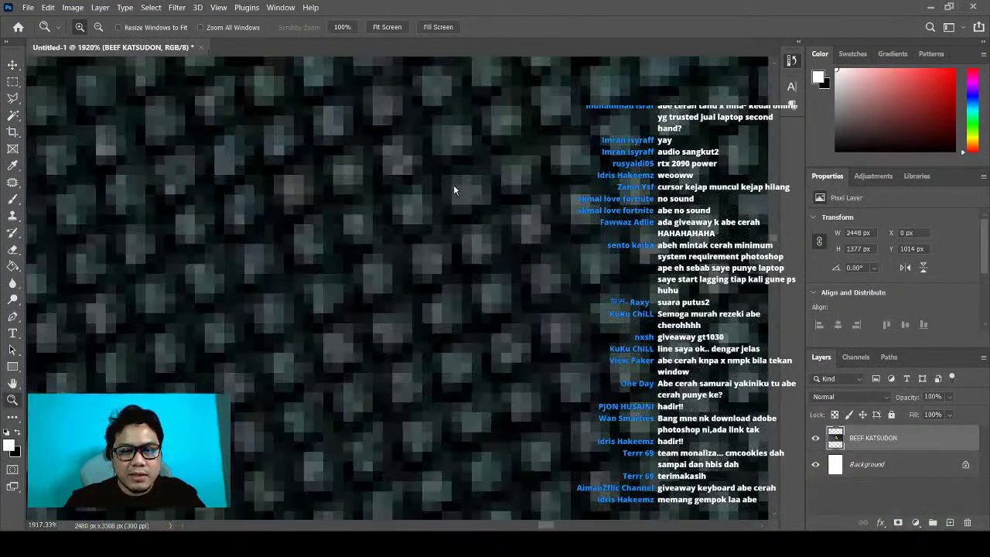
pyautogui.click(387, 27)
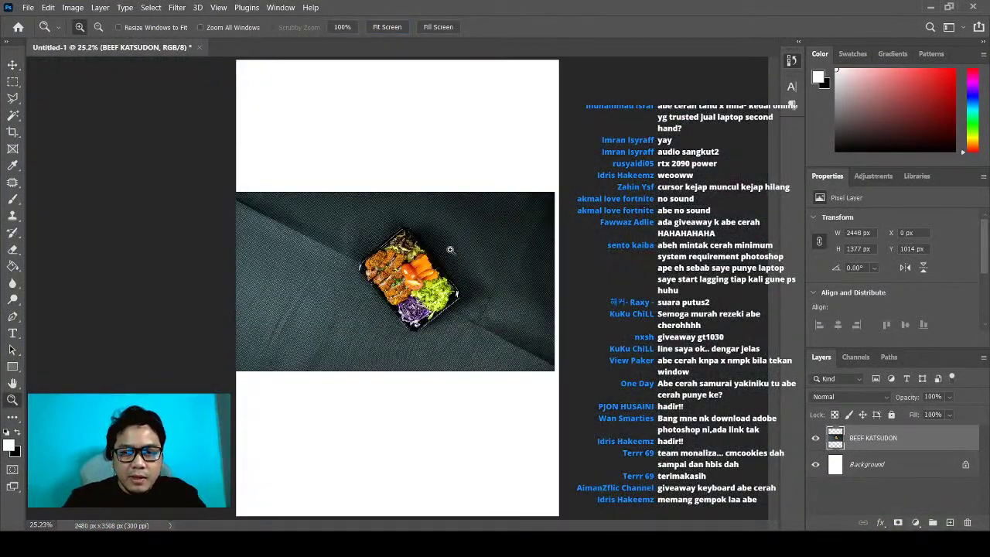
pyautogui.click(451, 249)
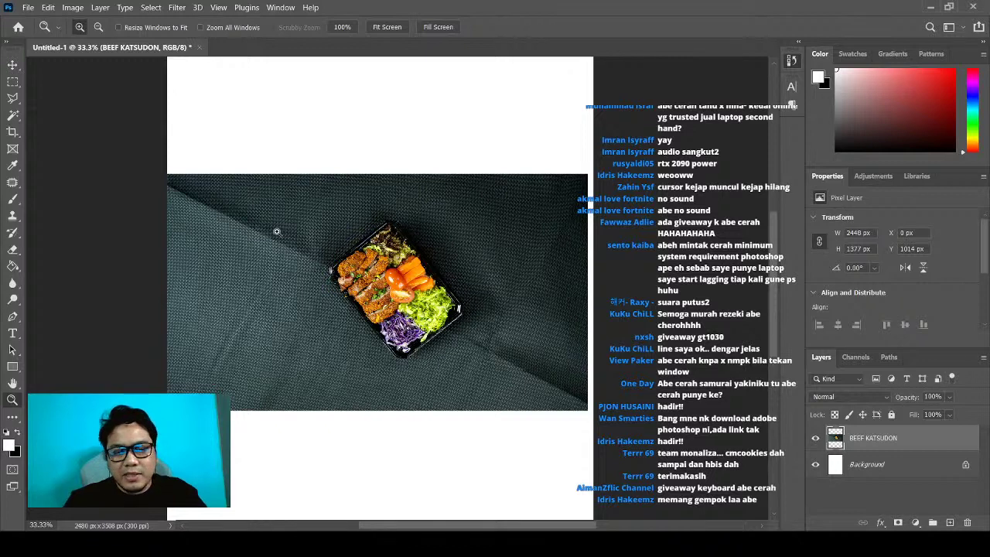
pyautogui.press('w')
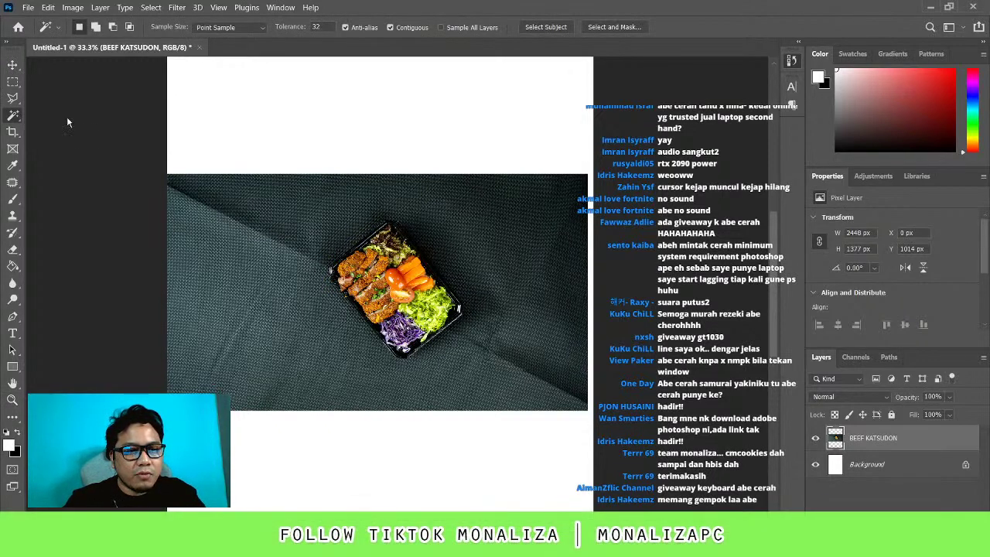
# Magic-wand select the dark fabric around the box, then deselect it
pyautogui.click(272, 243)
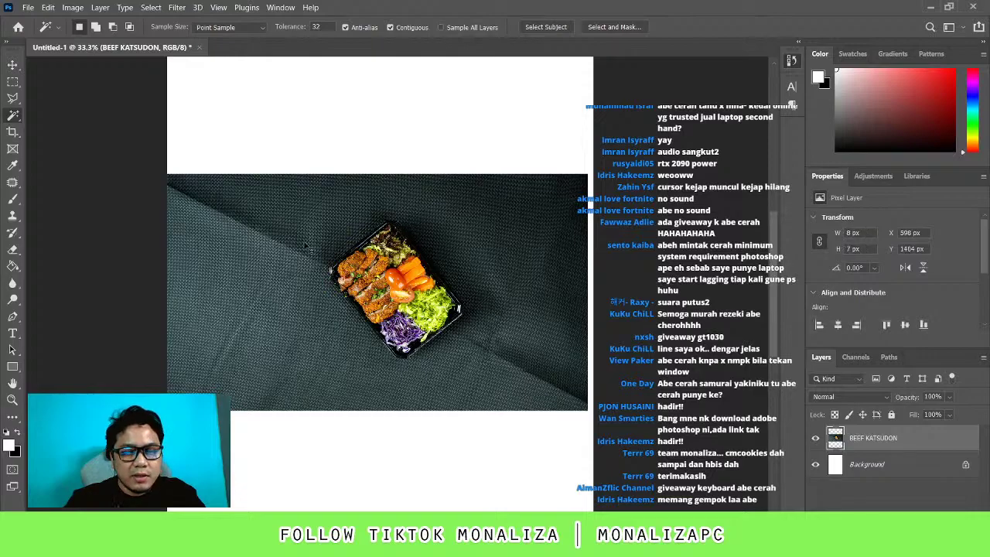
pyautogui.click(286, 224)
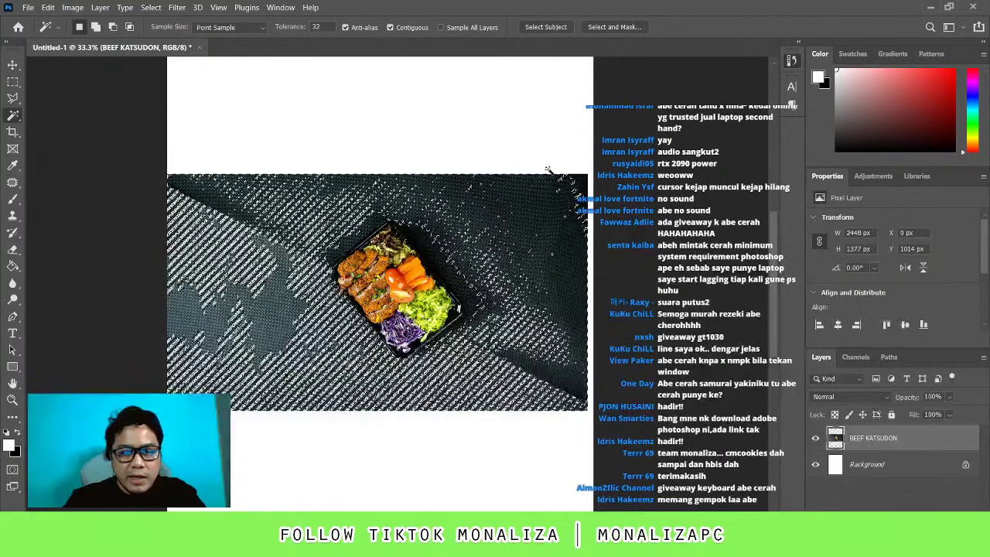
pyautogui.keyDown('shift'); pyautogui.click(558, 180); pyautogui.keyUp('shift')
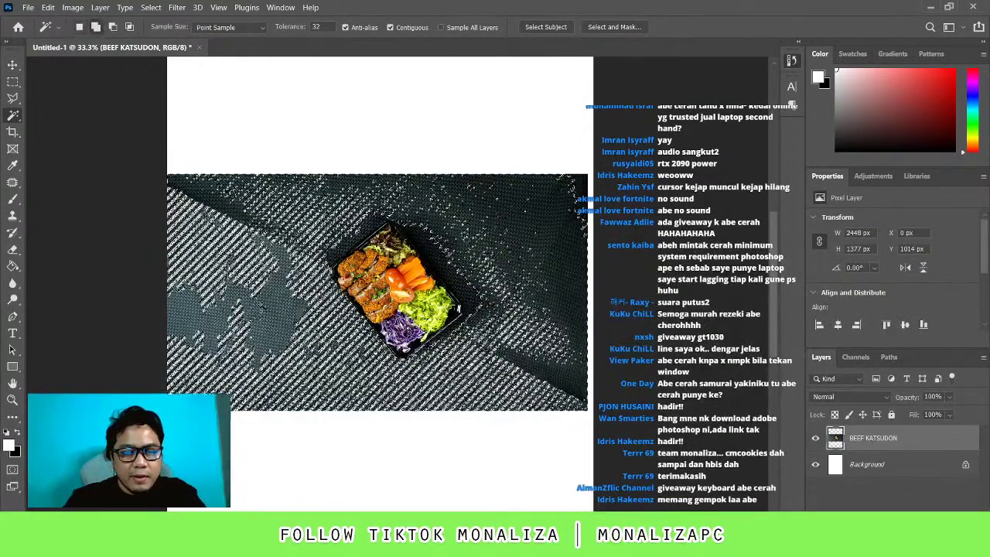
pyautogui.press('z')
pyautogui.hotkey('ctrl', 'd')
# Zoom near the box and try magic-wand selecting and deleting the dark fabric background
pyautogui.moveTo(309, 236); pyautogui.dragTo(350, 234)
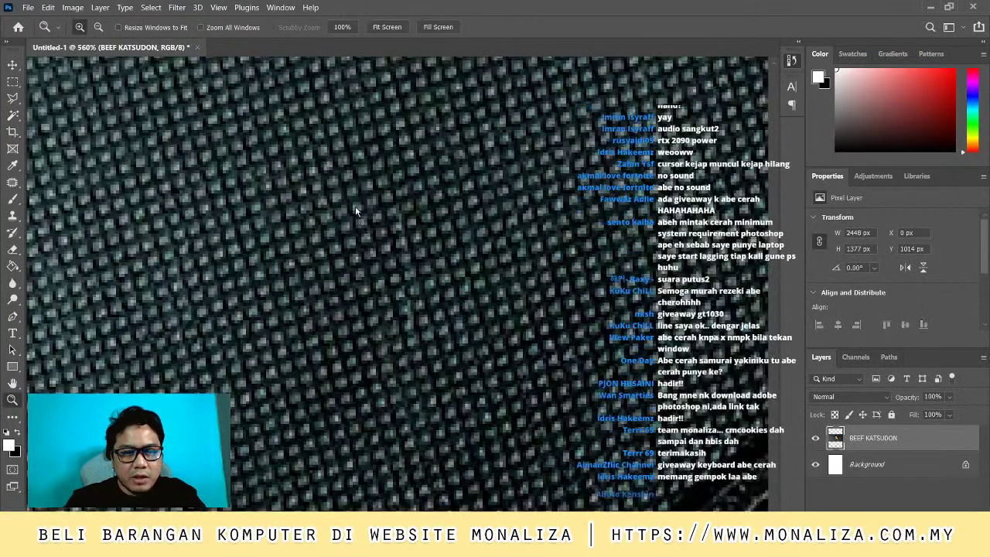
pyautogui.click(386, 27)
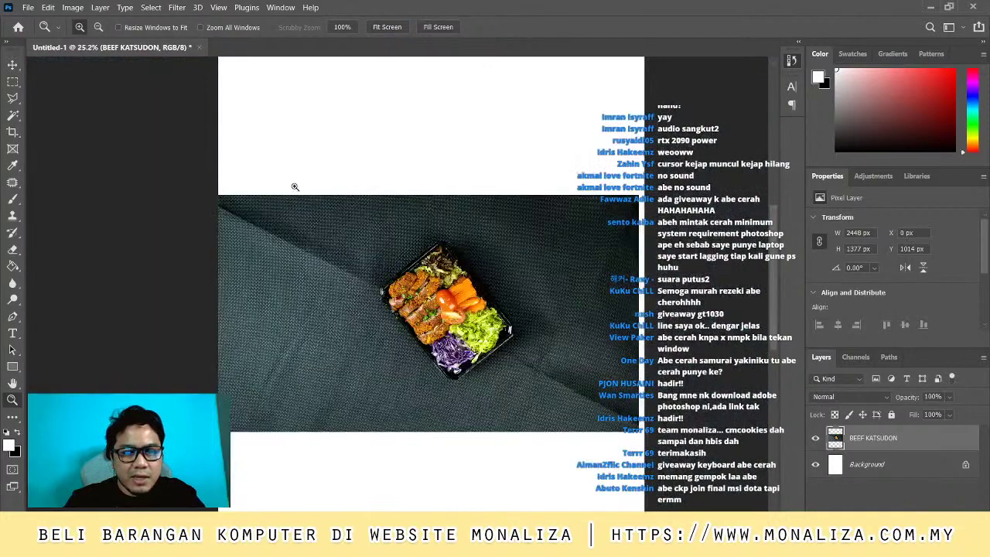
pyautogui.moveTo(360, 298); pyautogui.dragTo(361, 288)
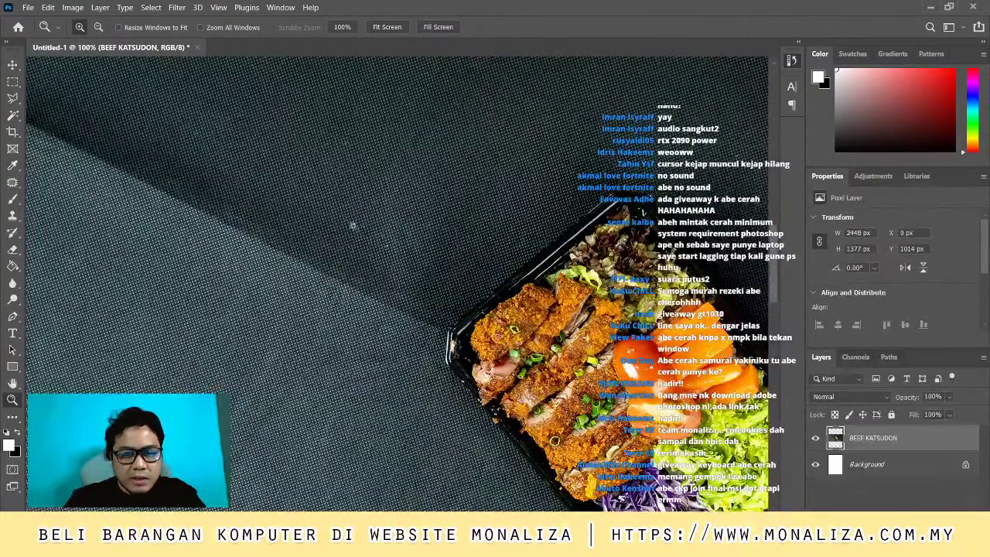
pyautogui.click(12, 114)
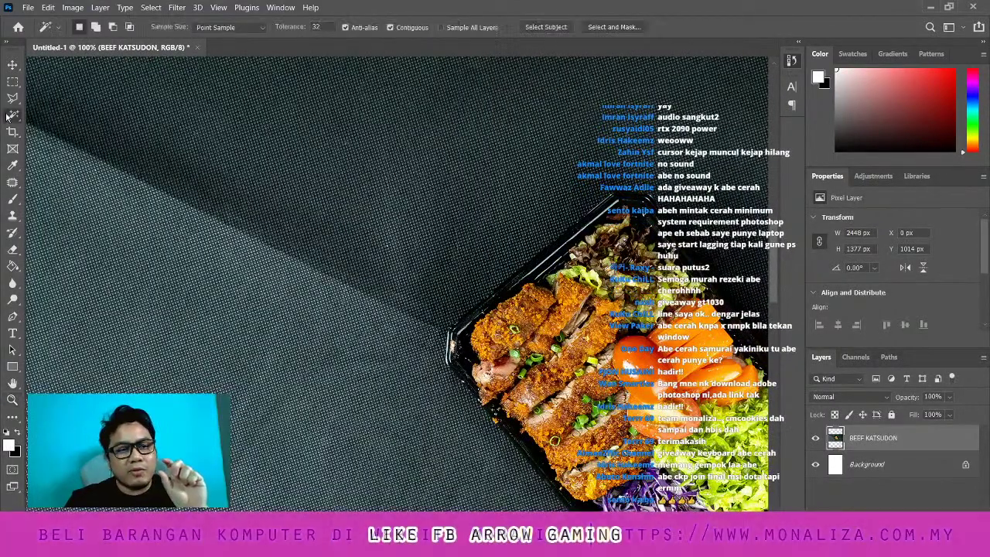
pyautogui.click(169, 152)
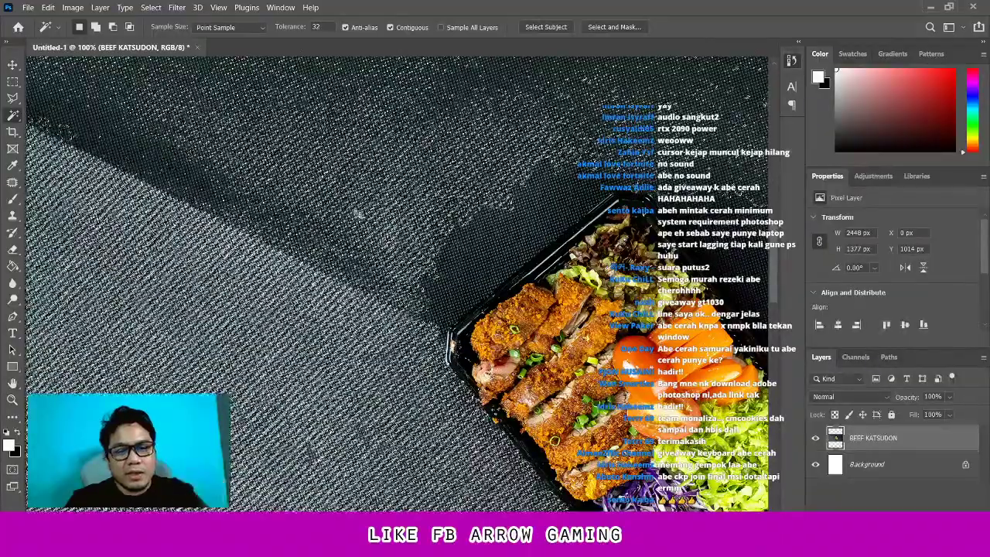
pyautogui.press('Delete')
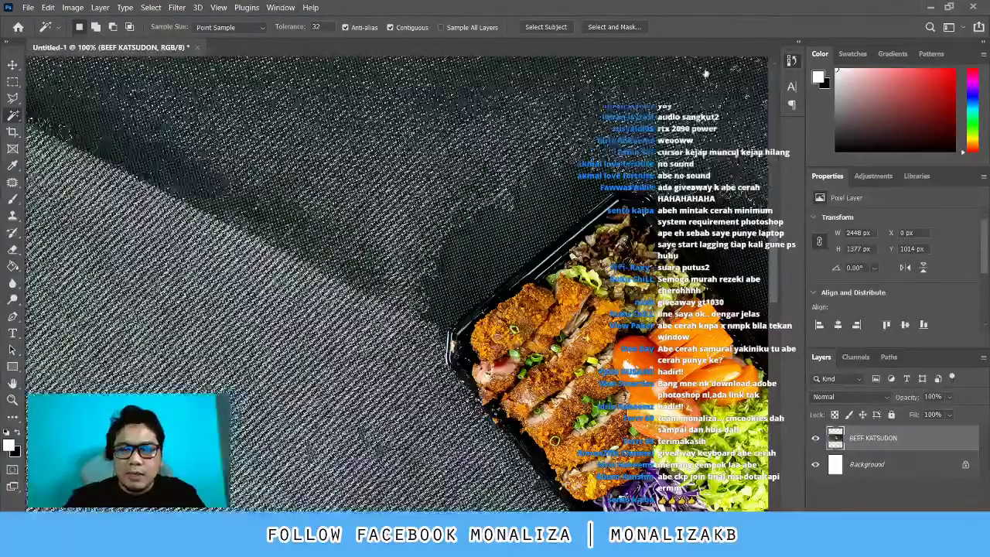
# Fit the page in view, then zoom in close on the bento box
pyautogui.press('z')
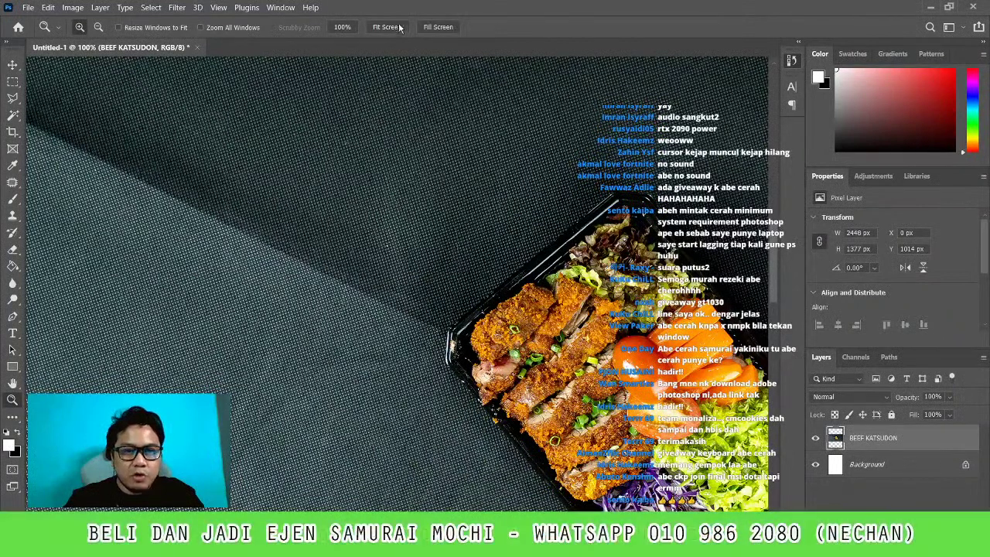
pyautogui.click(394, 27)
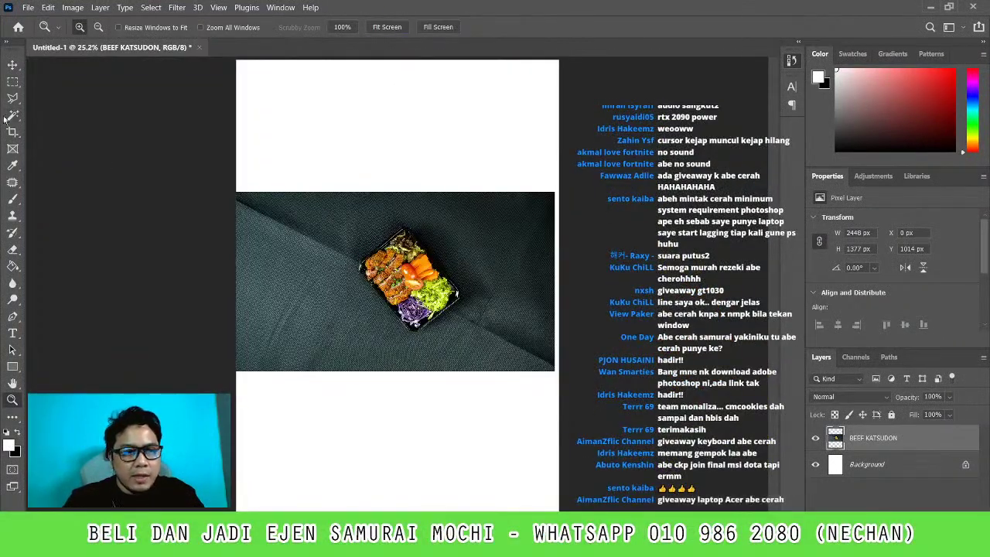
pyautogui.press('w')
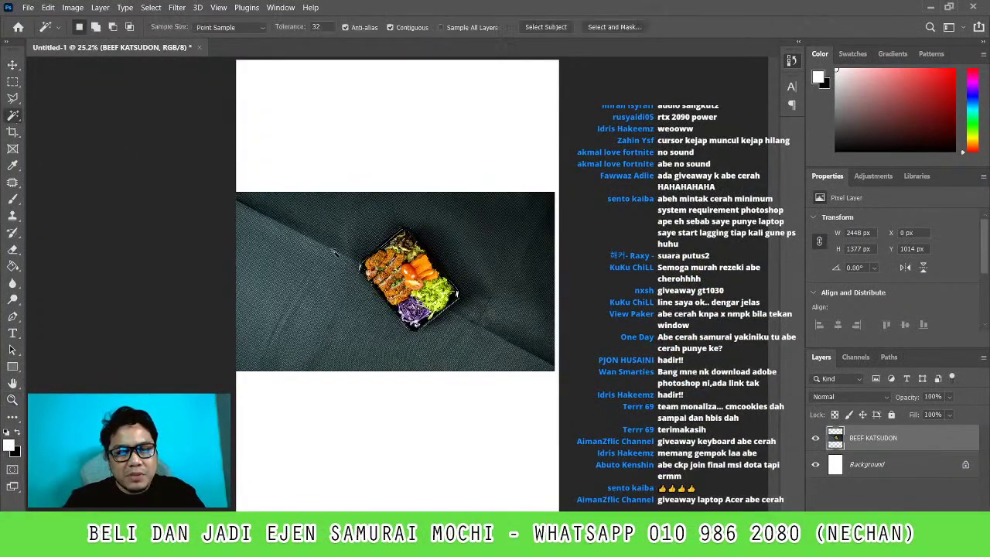
pyautogui.press('z')
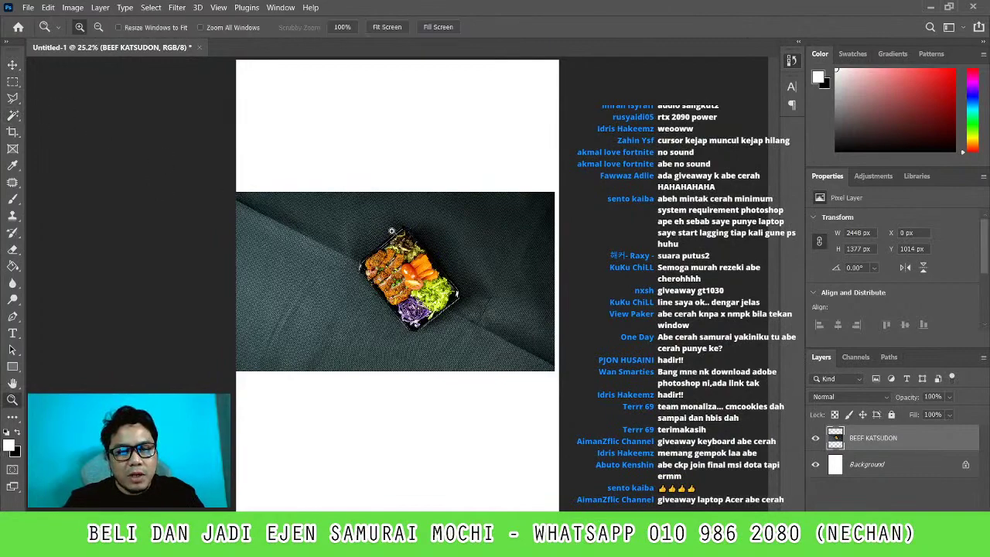
pyautogui.click(452, 224)
pyautogui.click(386, 27)
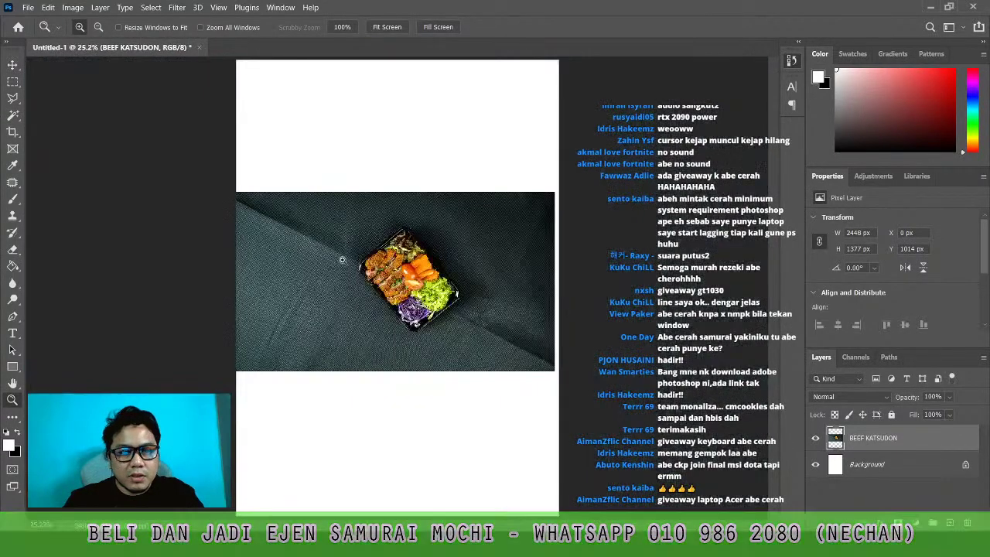
pyautogui.moveTo(342, 229); pyautogui.dragTo(486, 352)
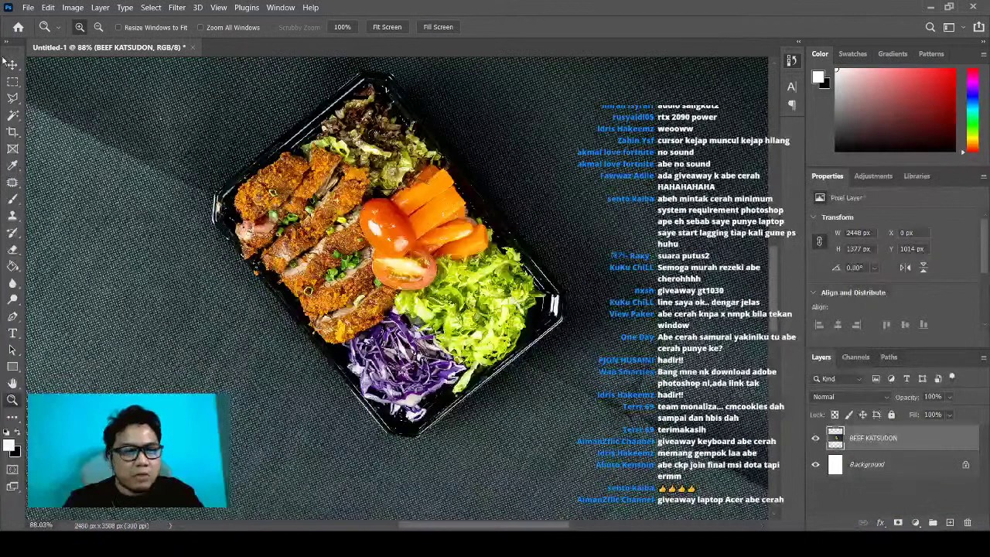
# Try a freehand lasso outline along the box's left side, then discard it
pyautogui.click(12, 98)
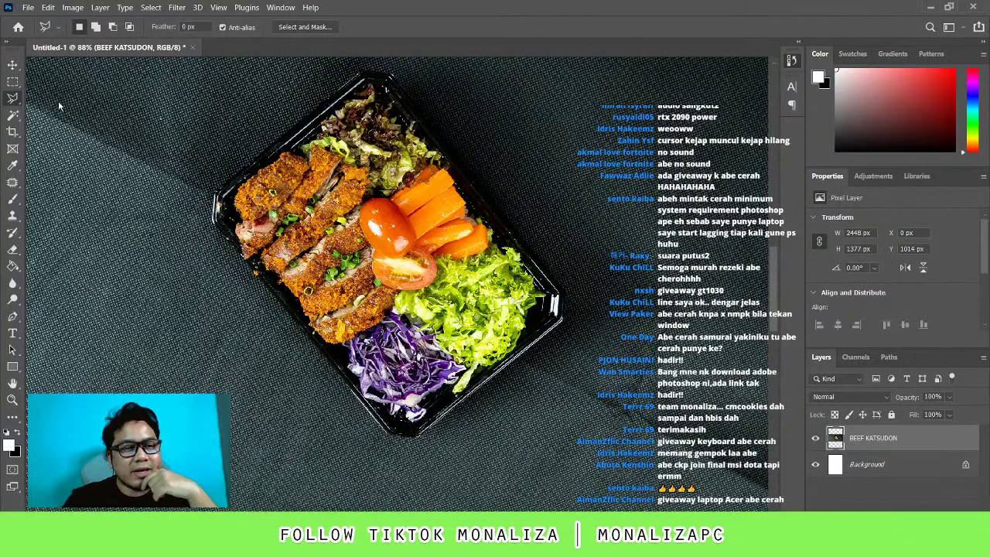
pyautogui.hotkey('shift', 'l')
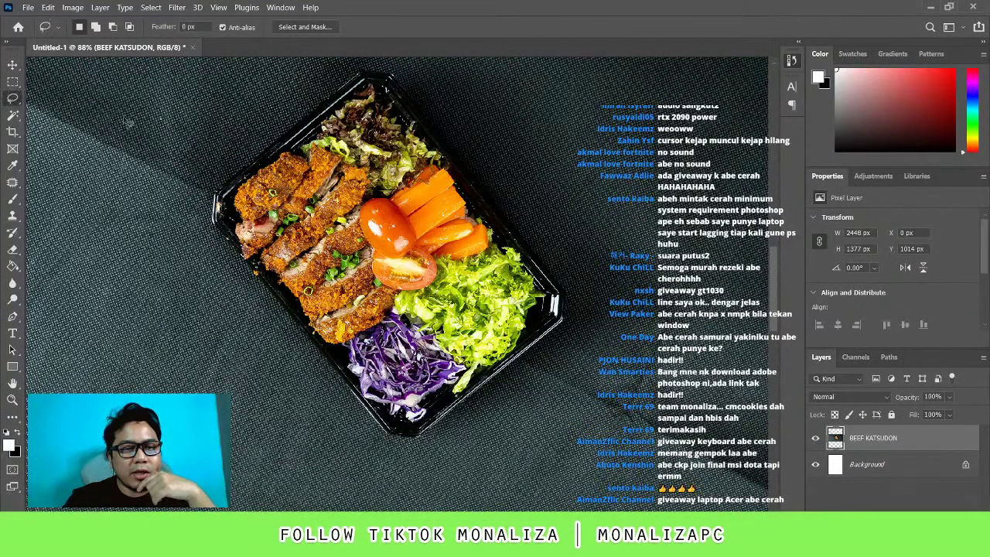
pyautogui.moveTo(128, 122); pyautogui.dragTo(303, 422)
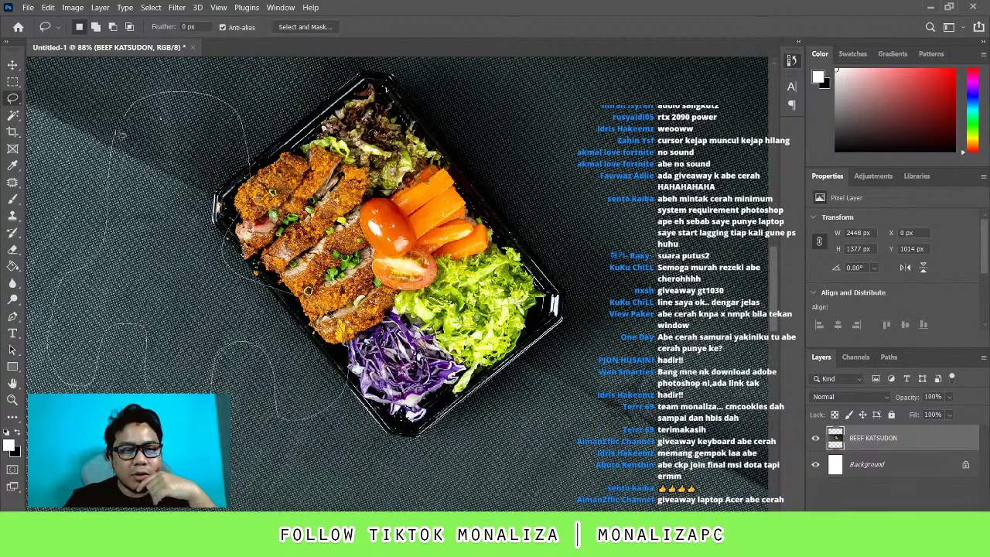
pyautogui.moveTo(142, 329); pyautogui.dragTo(118, 141)
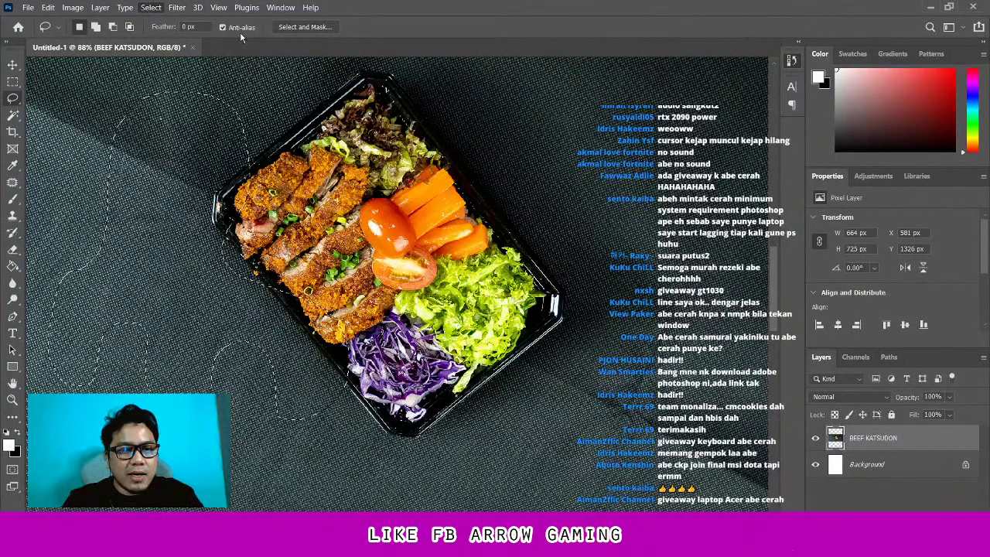
pyautogui.hotkey('ctrl', 'd')
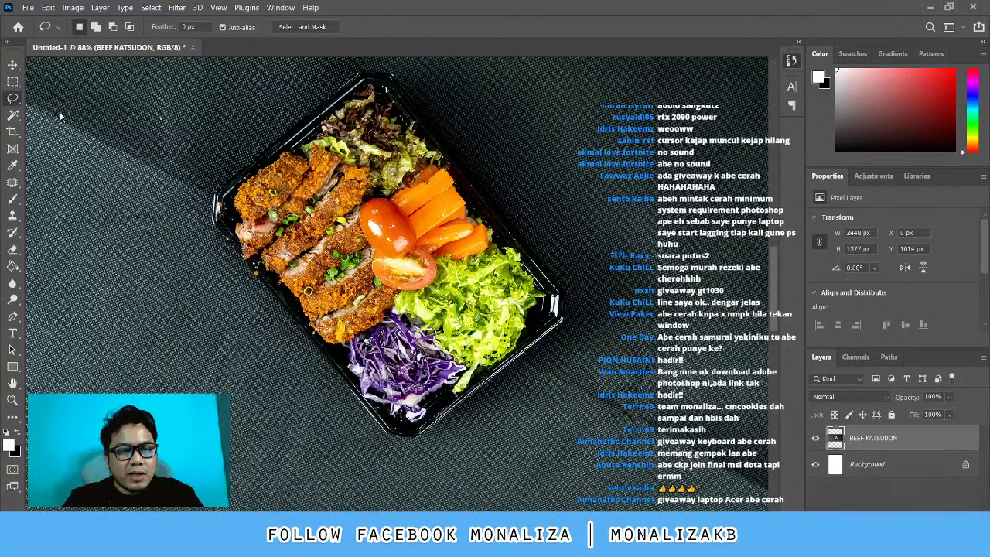
# Outline the tray with the Polygonal Lasso through its four corners and close the selection
pyautogui.hotkey('shift', 'l')
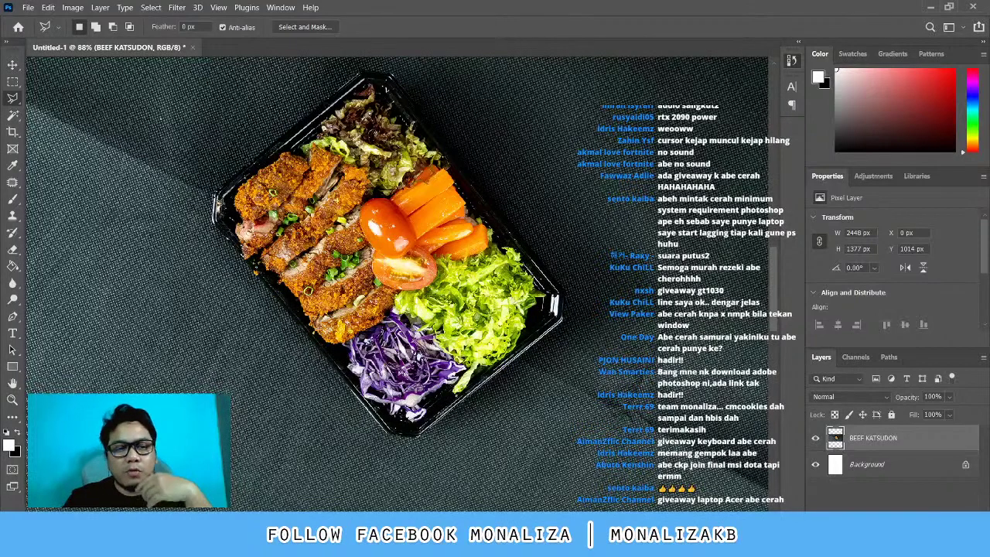
pyautogui.click(217, 198)
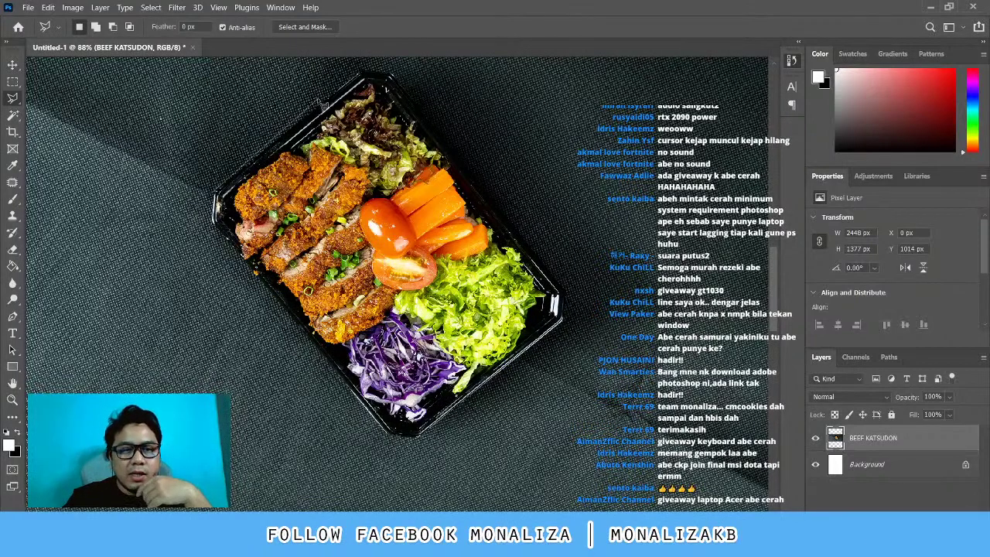
pyautogui.click(371, 76)
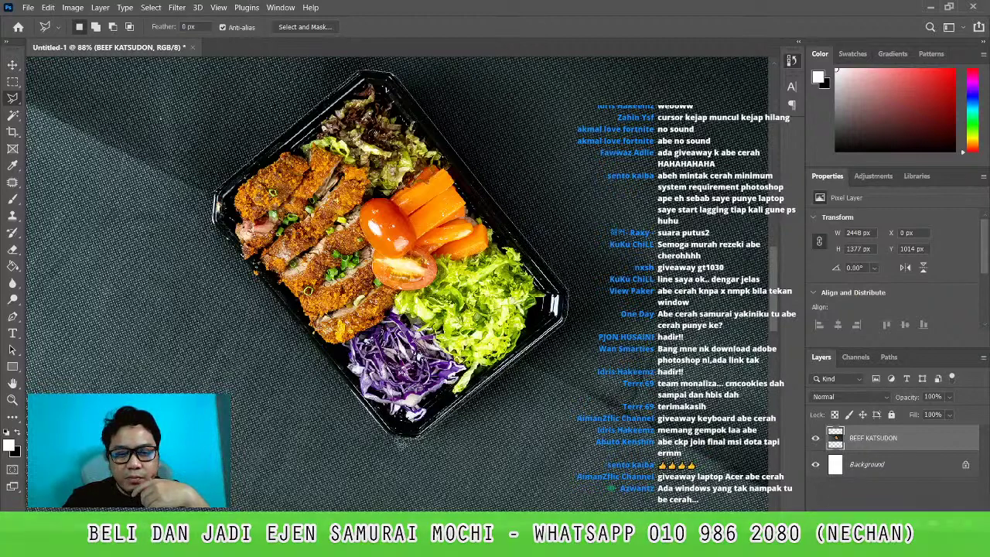
pyautogui.click(395, 439)
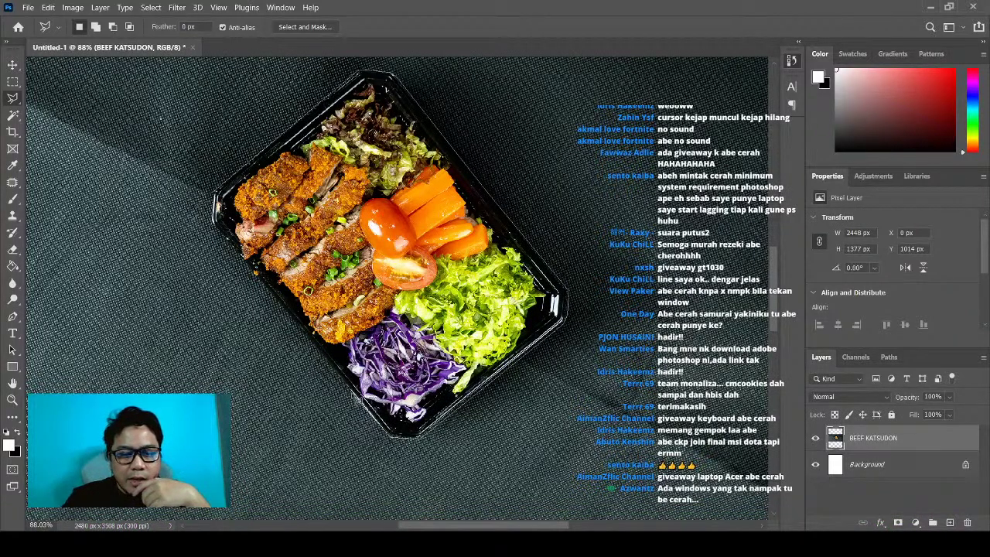
pyautogui.click(352, 397)
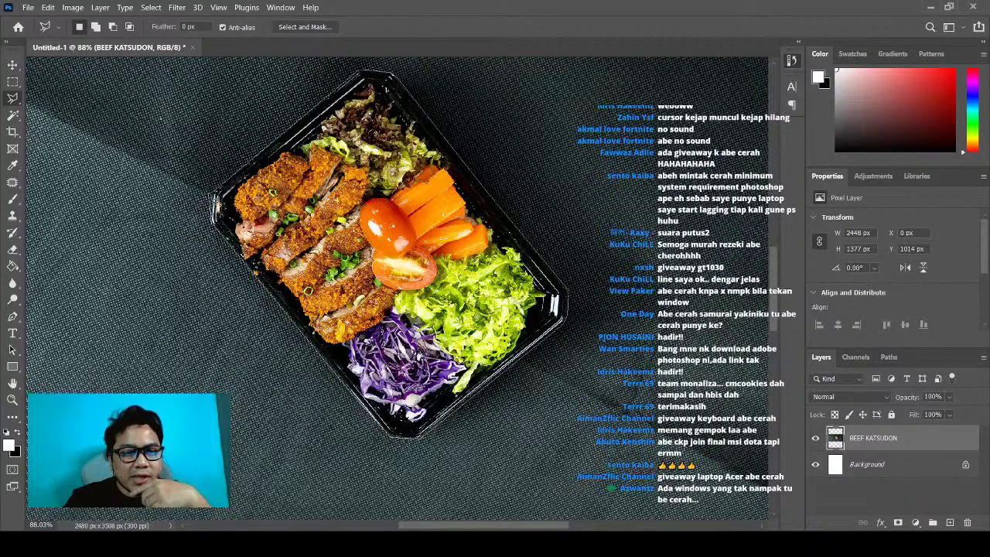
pyautogui.doubleClick(215, 198)
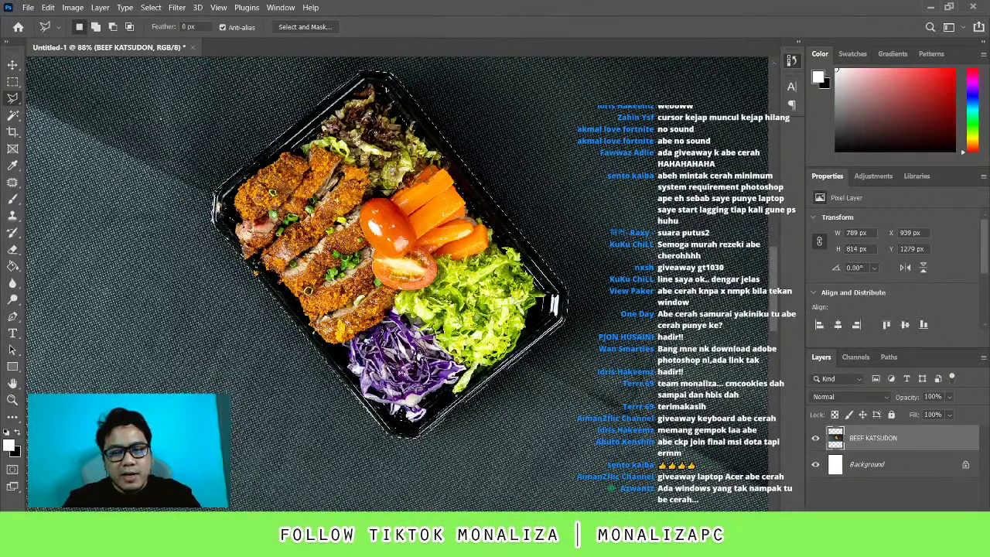
pyautogui.press('z')
pyautogui.click(407, 199)
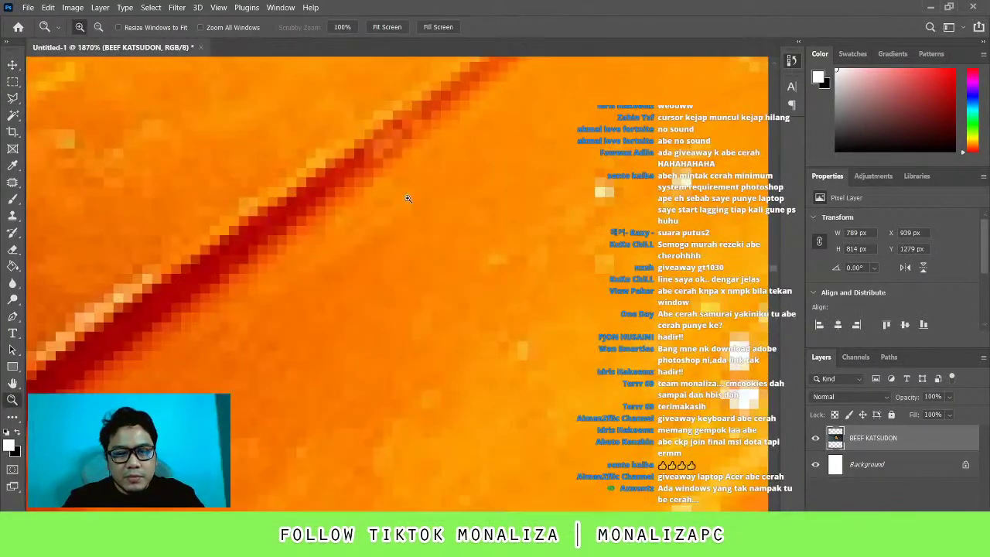
pyautogui.click(396, 29)
pyautogui.press('v')
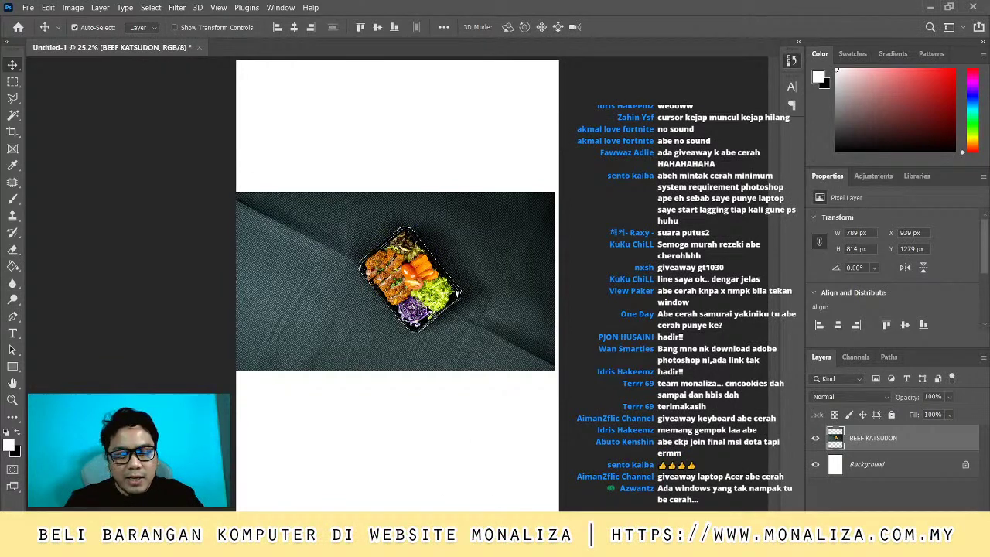
pyautogui.hotkey('ctrl', 'a')
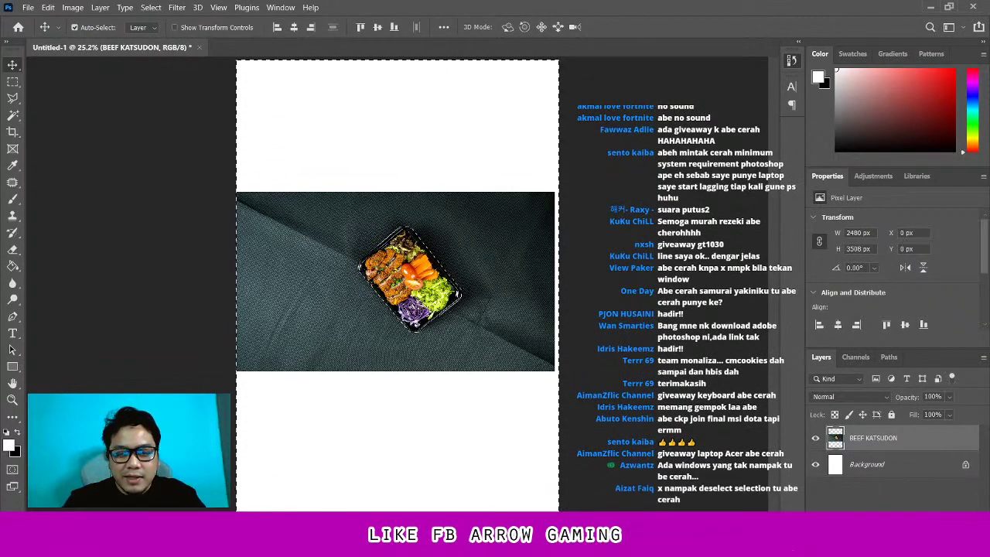
pyautogui.press('z')
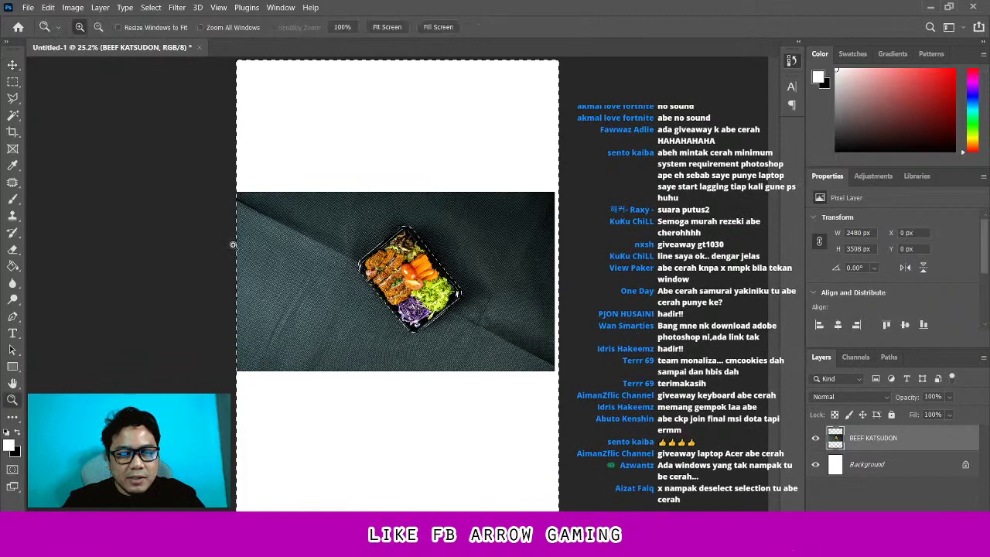
pyautogui.click(236, 246)
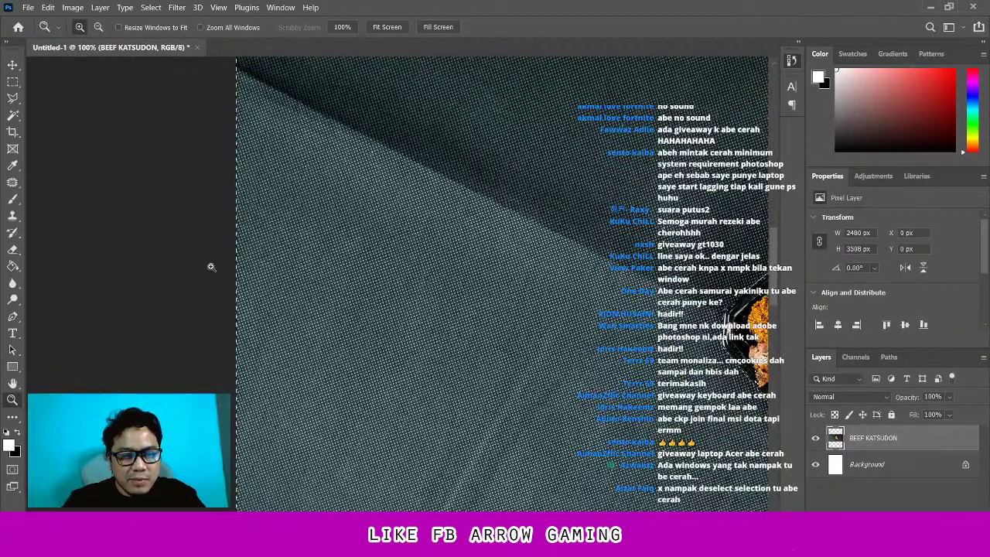
pyautogui.click(247, 186)
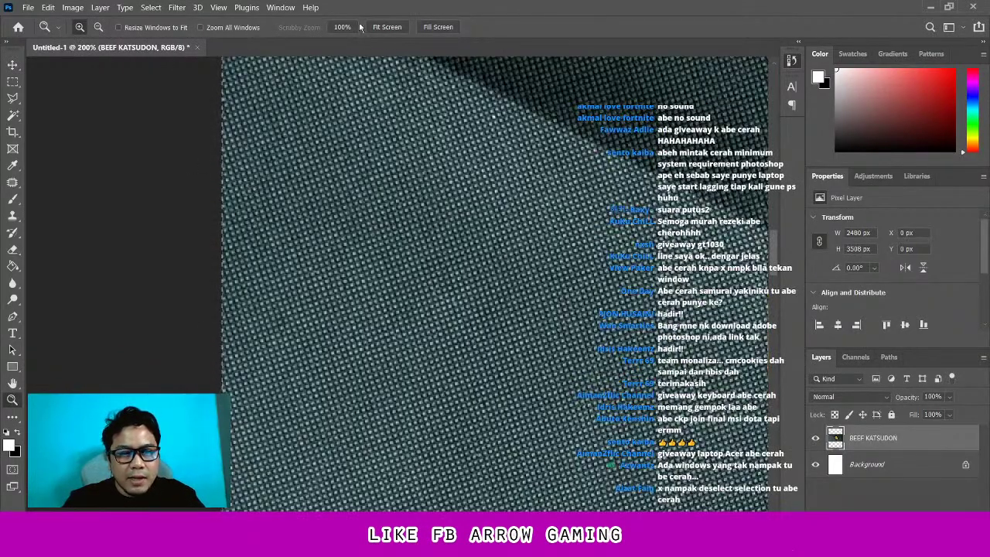
pyautogui.click(387, 27)
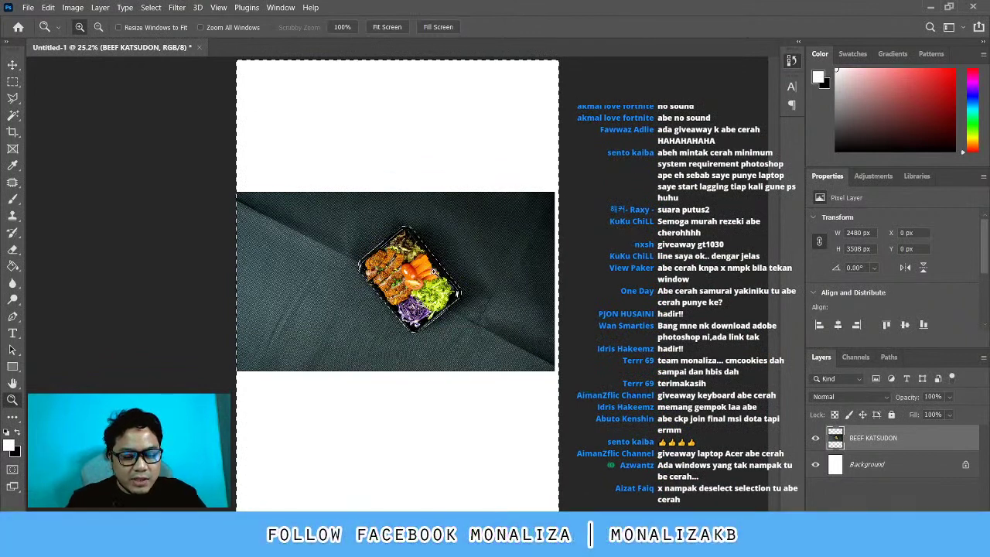
pyautogui.hotkey('ctrl', 'd')
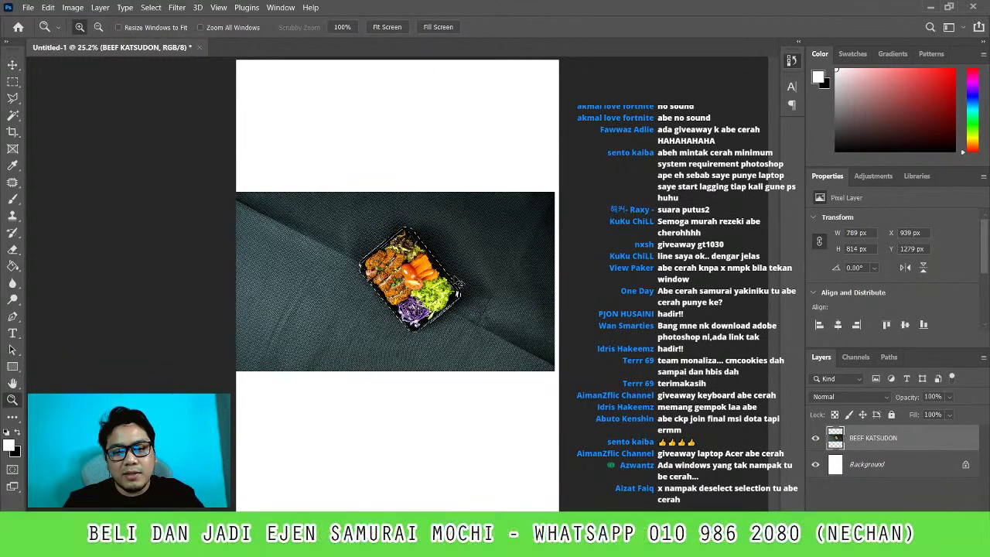
# Cut the tray onto a new layer and delete the BEEF KATSUDON photo layer
pyautogui.press('Delete')
pyautogui.hotkey('ctrl', 'v')
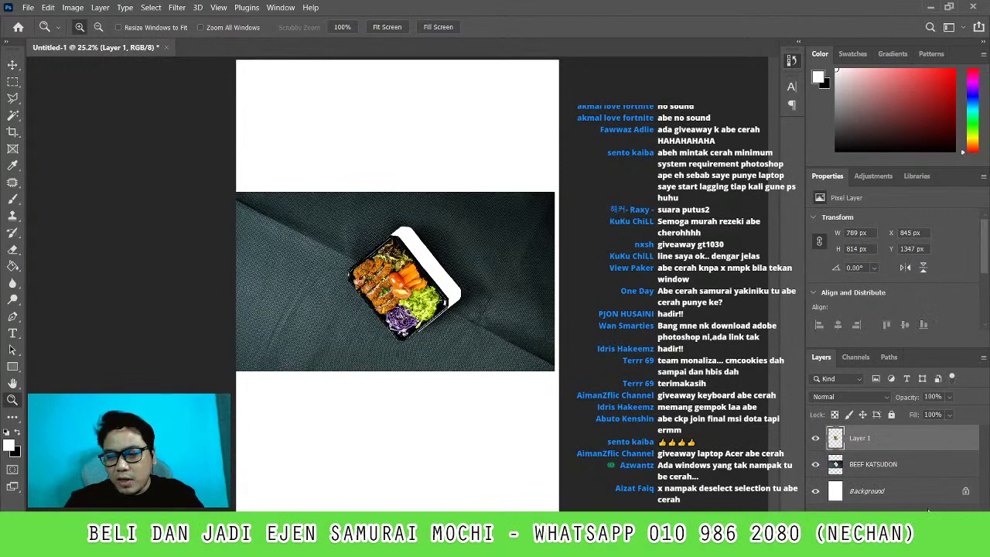
pyautogui.click(912, 464)
pyautogui.click(917, 447)
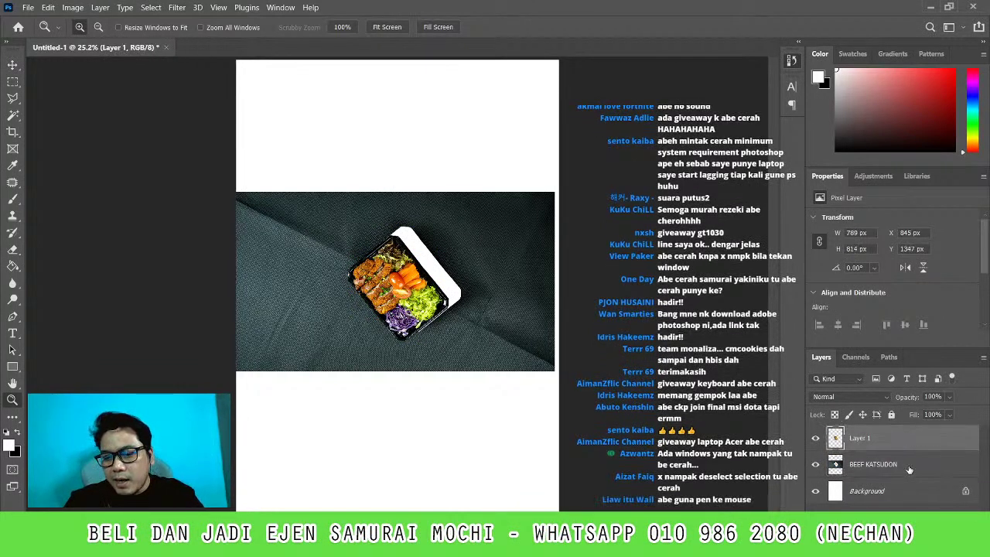
pyautogui.click(909, 466)
pyautogui.click(922, 447)
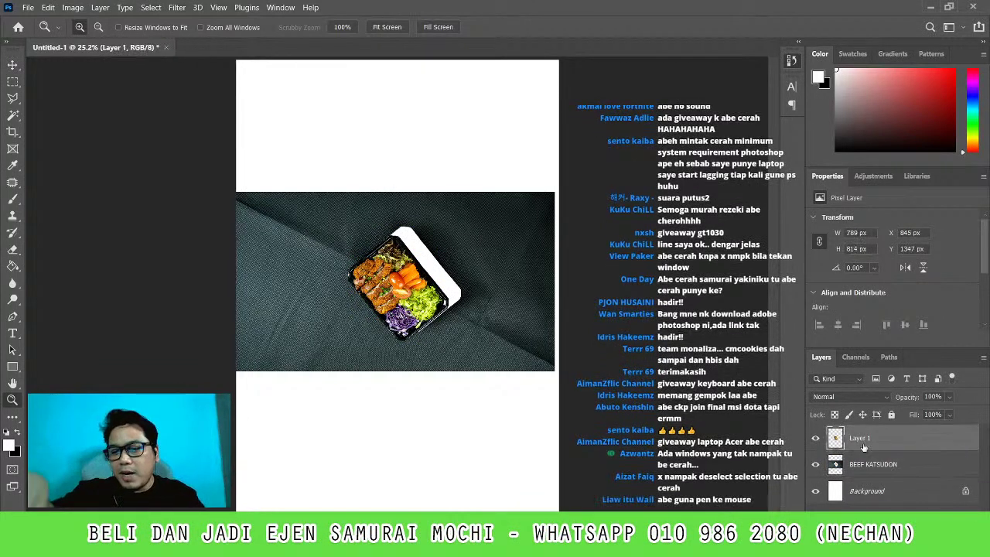
pyautogui.click(902, 465)
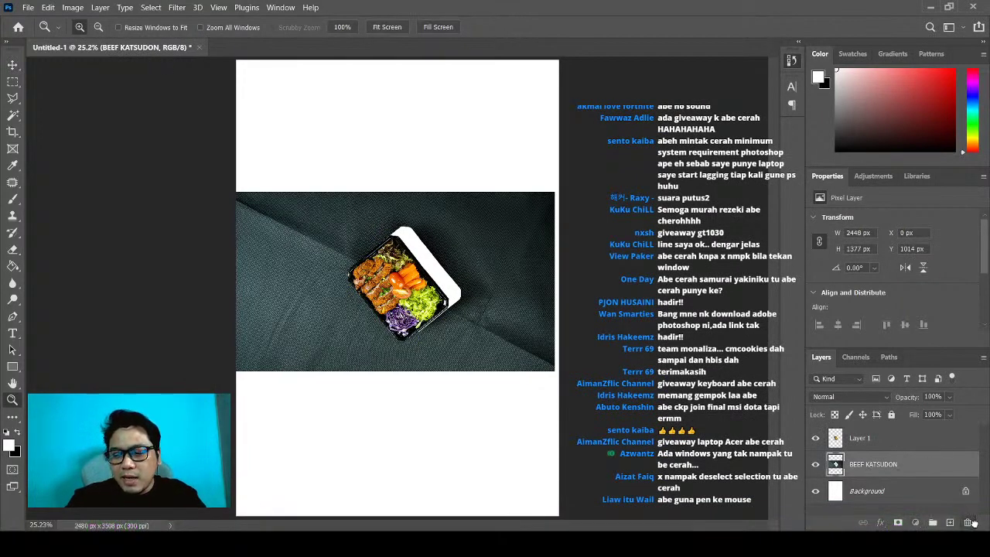
pyautogui.click(968, 523)
# Zoom in on the tray and scroll around its edges with the Polygonal Lasso ready
pyautogui.press('v')
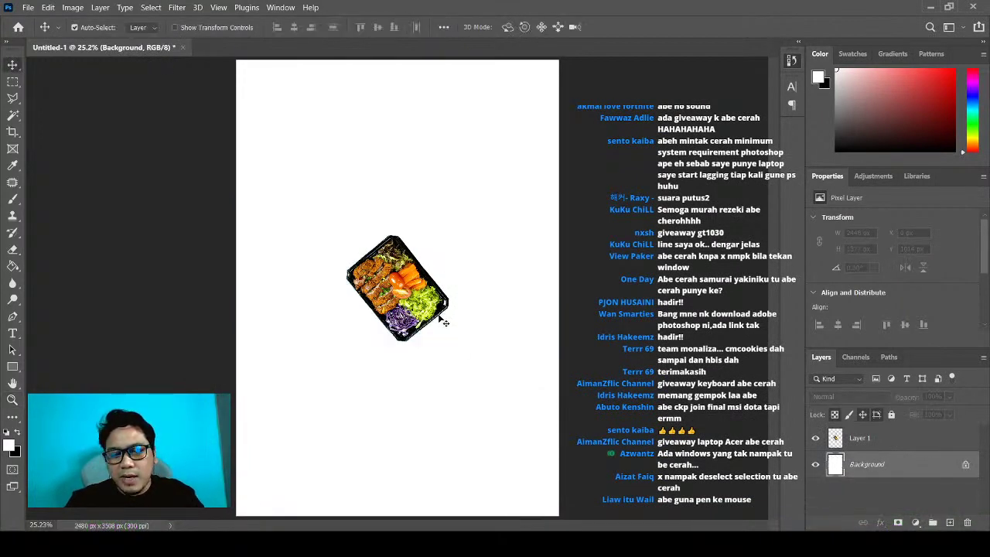
pyautogui.press('z')
pyautogui.hotkey('ctrl', '+')
pyautogui.hotkey('ctrl', '+')
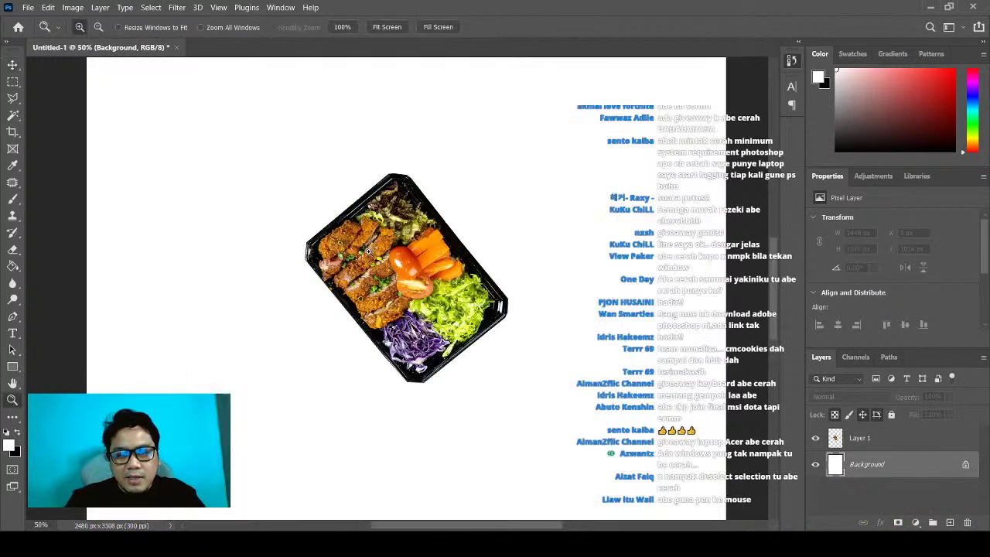
pyautogui.hotkey('ctrl', '+')
pyautogui.hotkey('ctrl', '+')
pyautogui.hotkey('ctrl', '+')
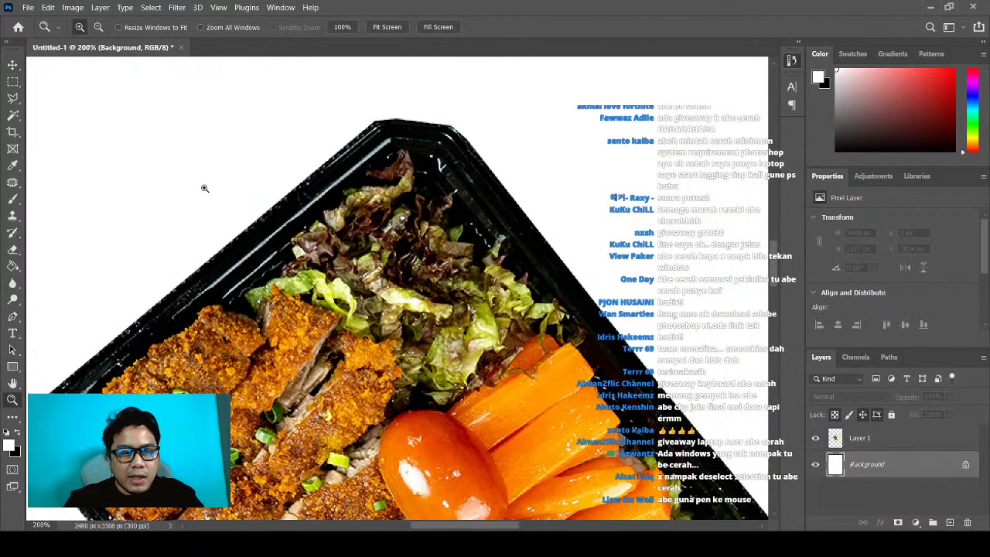
pyautogui.scroll(-1, 208, 188)
pyautogui.scroll(-2, 217, 188)
pyautogui.press('l')
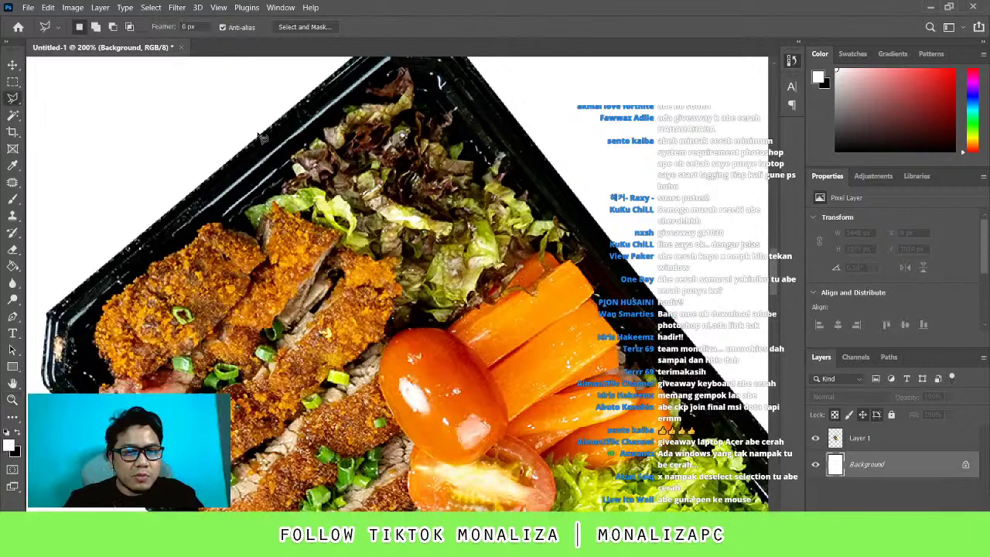
pyautogui.scroll(2, 261, 138)
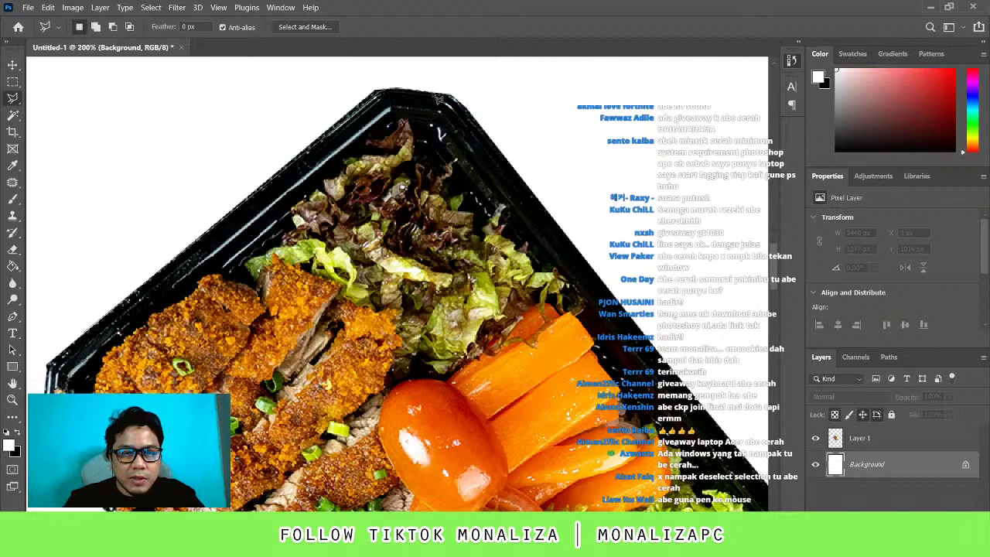
pyautogui.hscroll(5, 494, 193)
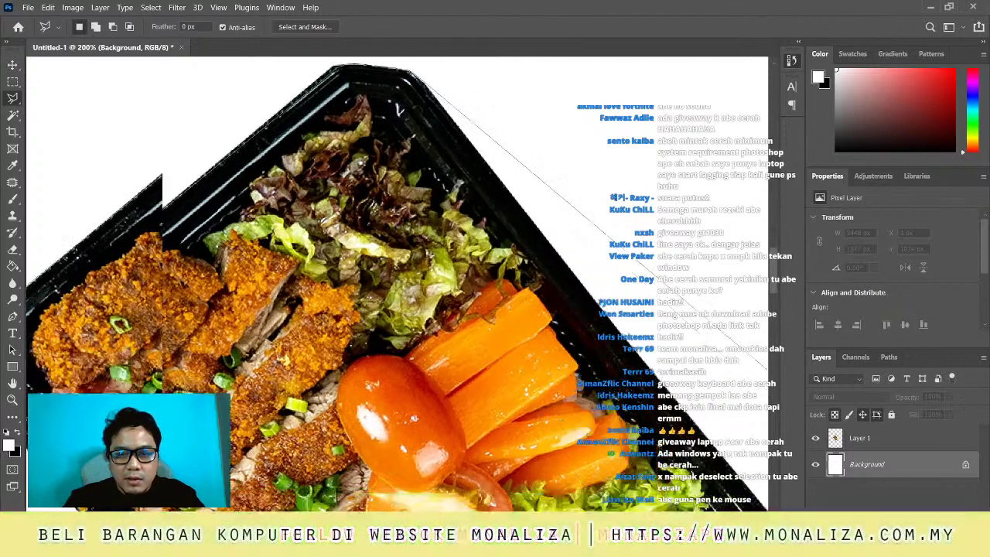
pyautogui.scroll(-3, 541, 247)
pyautogui.hscroll(3, 555, 263)
pyautogui.scroll(-3, 555, 264)
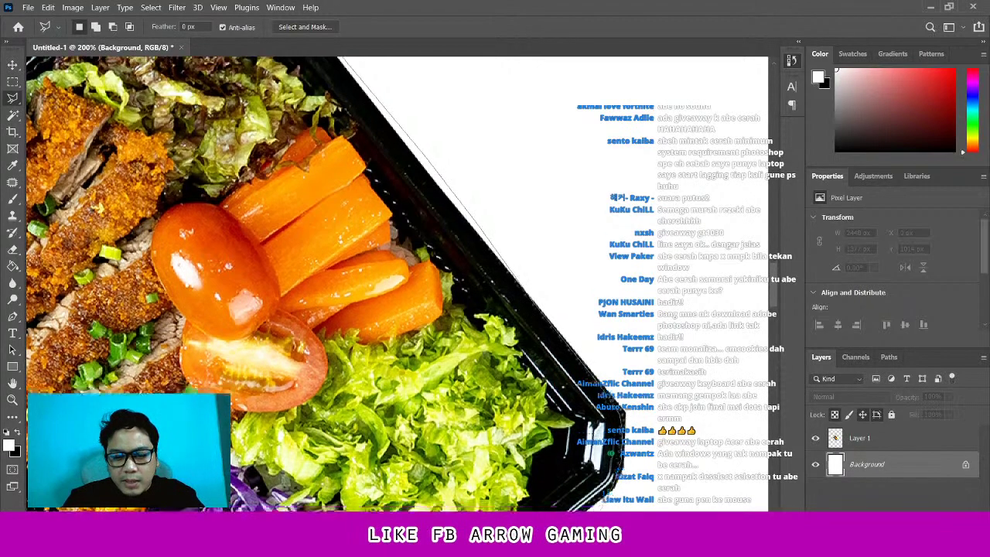
pyautogui.scroll(-5, 474, 417)
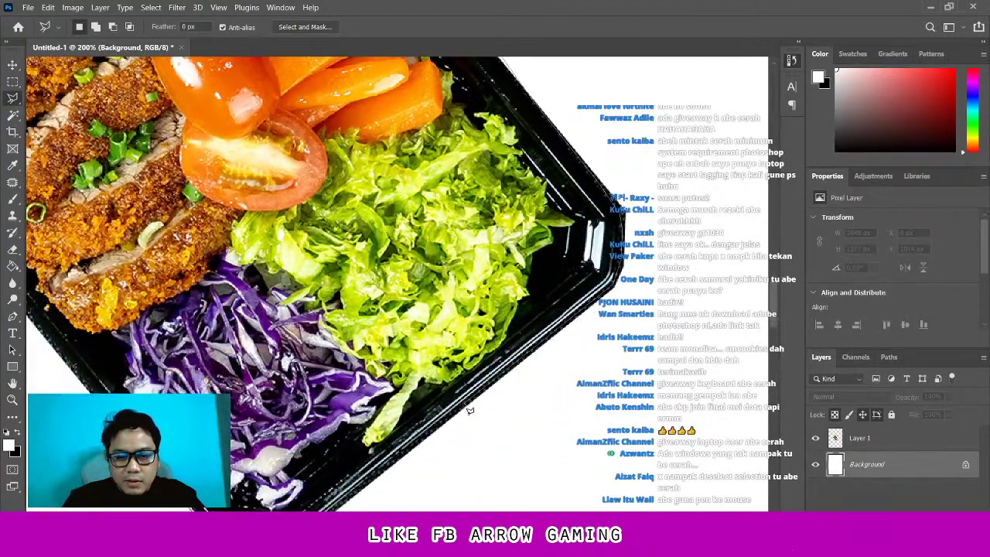
pyautogui.scroll(-2, 472, 411)
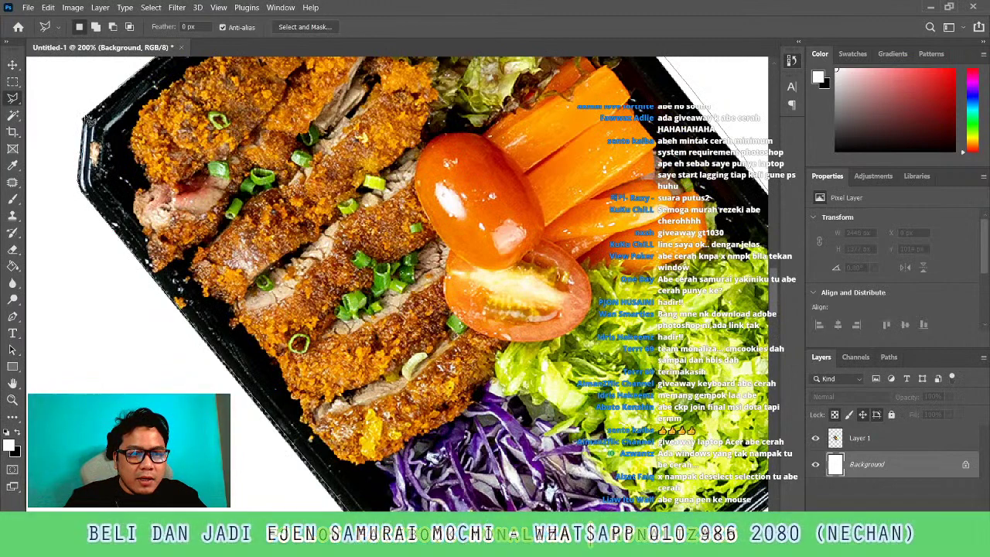
# Zoom in to 100% on the tray to inspect the cut-out edges
pyautogui.press('z')
pyautogui.click(372, 25)
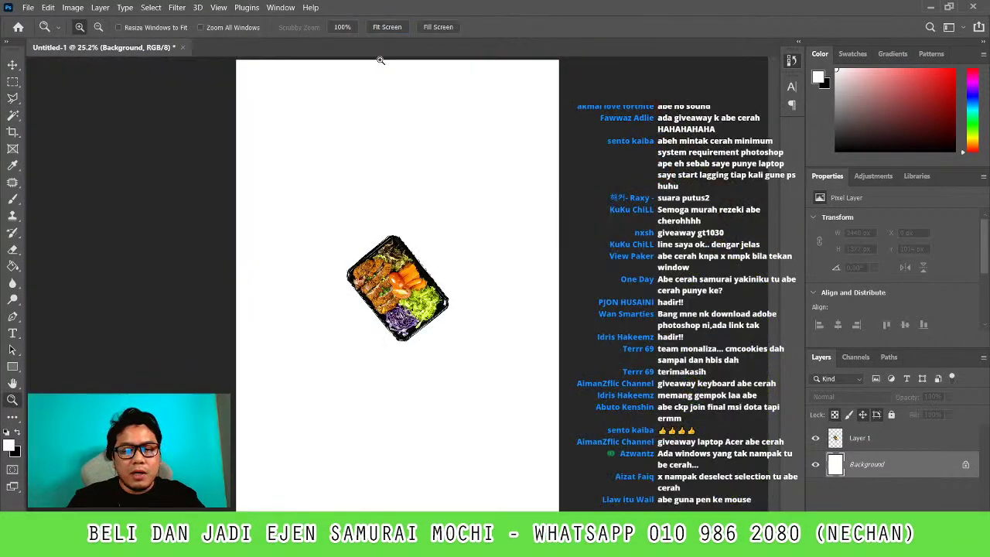
pyautogui.click(401, 263)
pyautogui.click(410, 262)
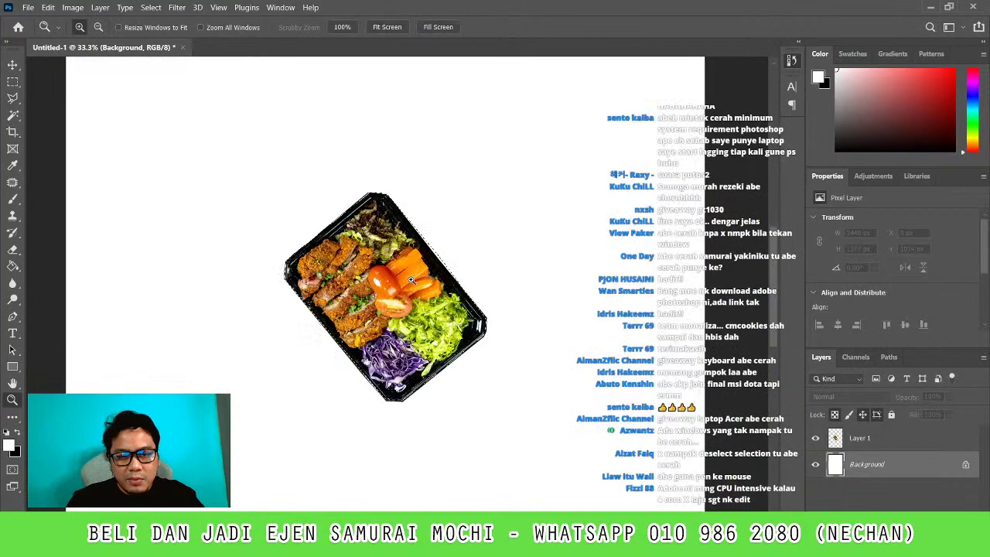
pyautogui.click(422, 248)
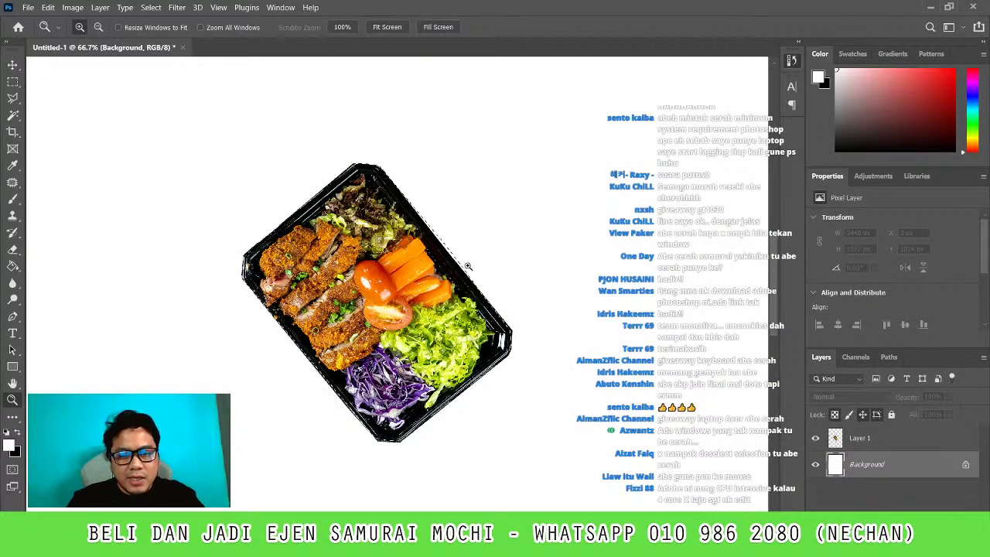
pyautogui.hotkey('ctrl', '0')
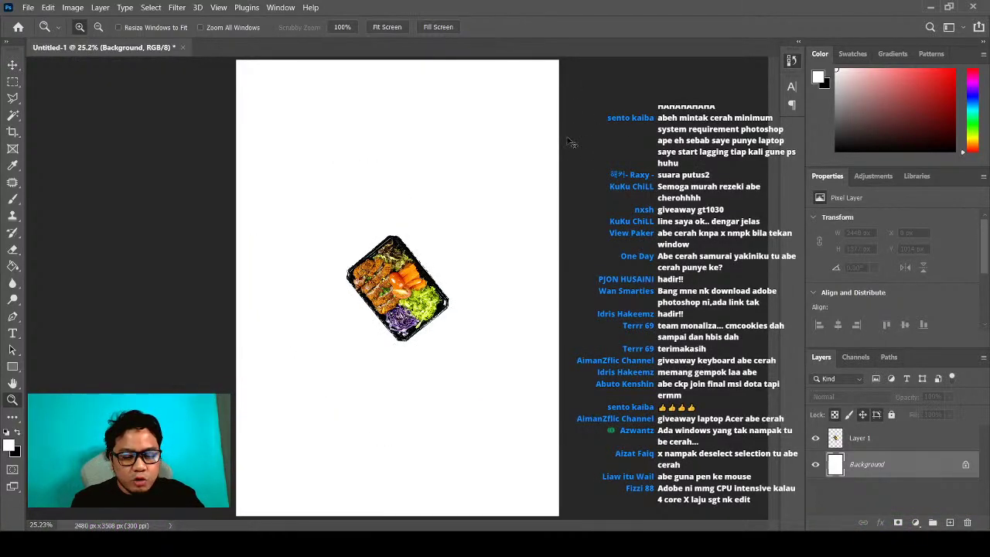
pyautogui.hotkey('ctrl', 'a')
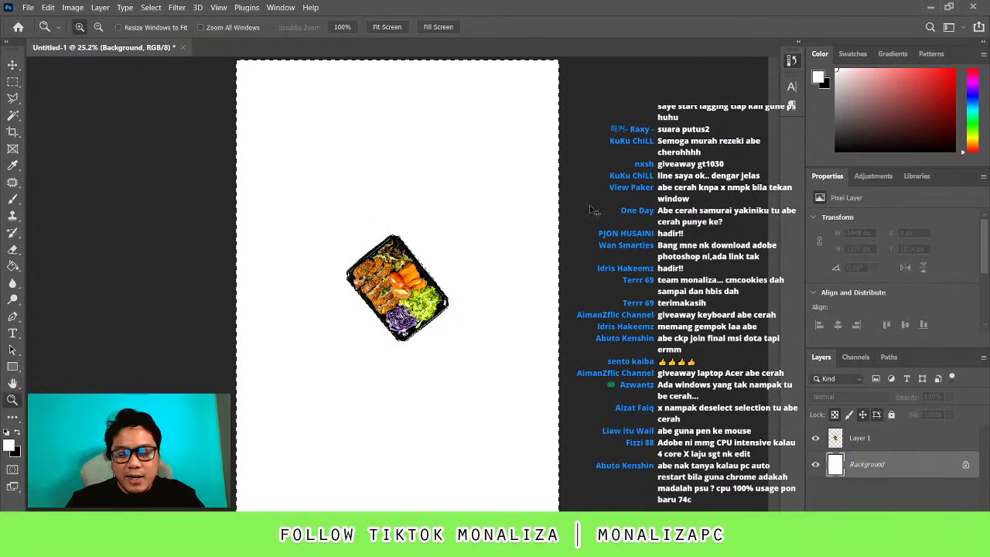
pyautogui.hotkey('ctrl', 'd')
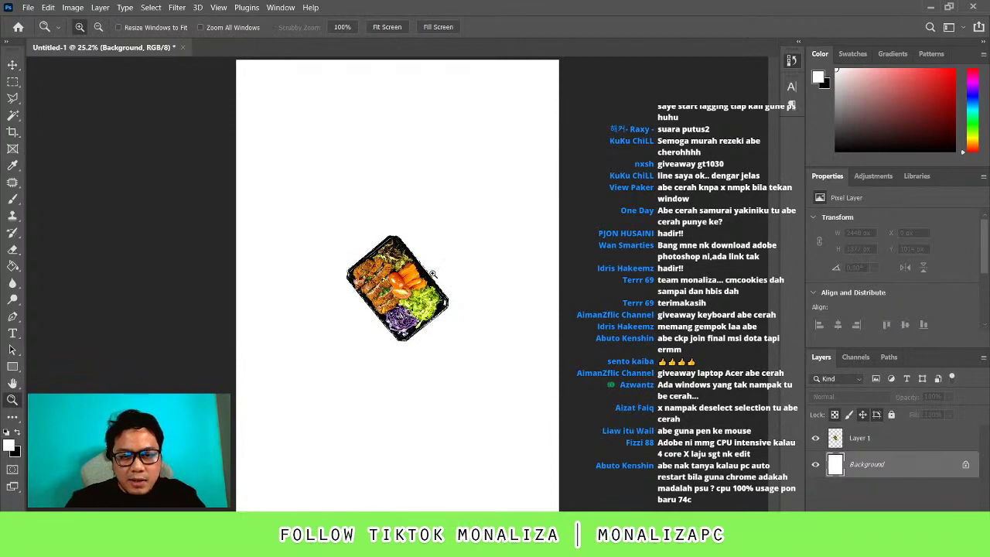
pyautogui.click(449, 280)
pyautogui.click(395, 276)
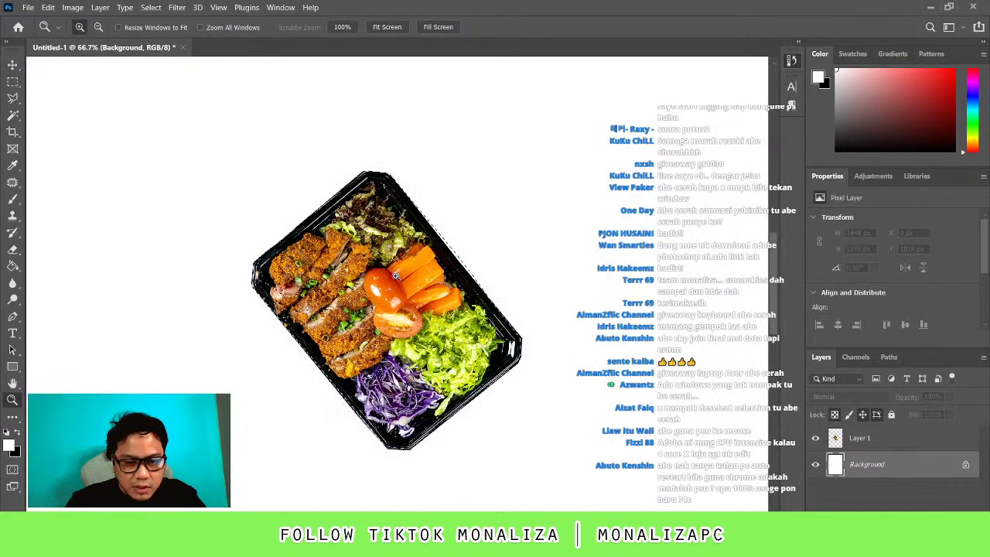
pyautogui.click(396, 277)
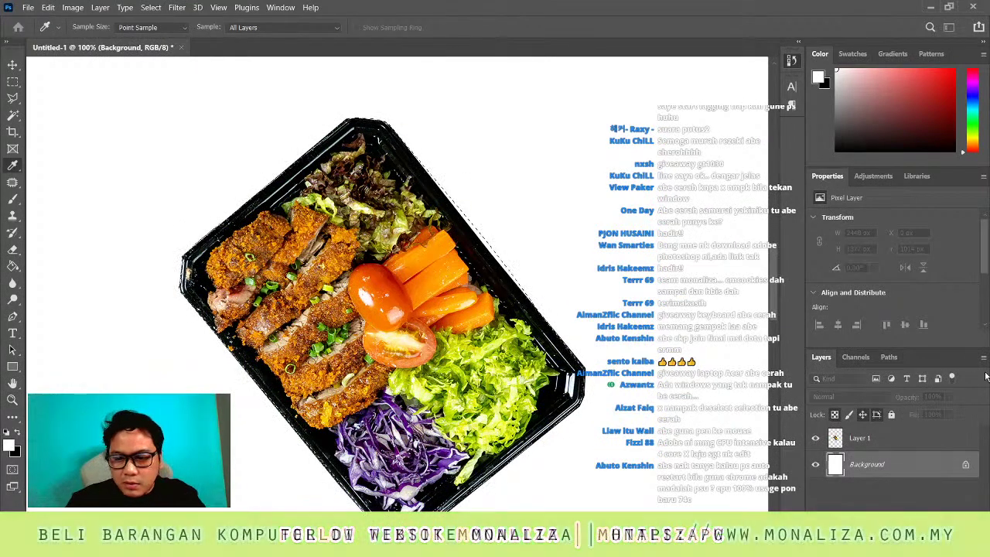
# Move the tray layer toward the page centre, to X 991, Y 998
pyautogui.click(937, 440)
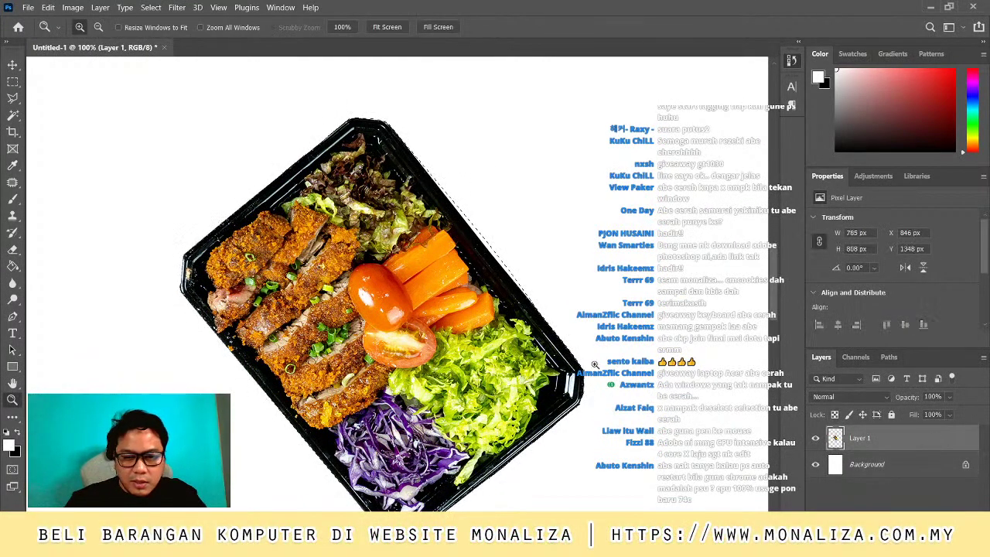
pyautogui.click(386, 26)
pyautogui.press('v')
pyautogui.moveTo(421, 309)
pyautogui.mouseDown()
pyautogui.moveTo(445, 156)
pyautogui.moveTo(428, 246)
pyautogui.mouseUp()
pyautogui.press('t')
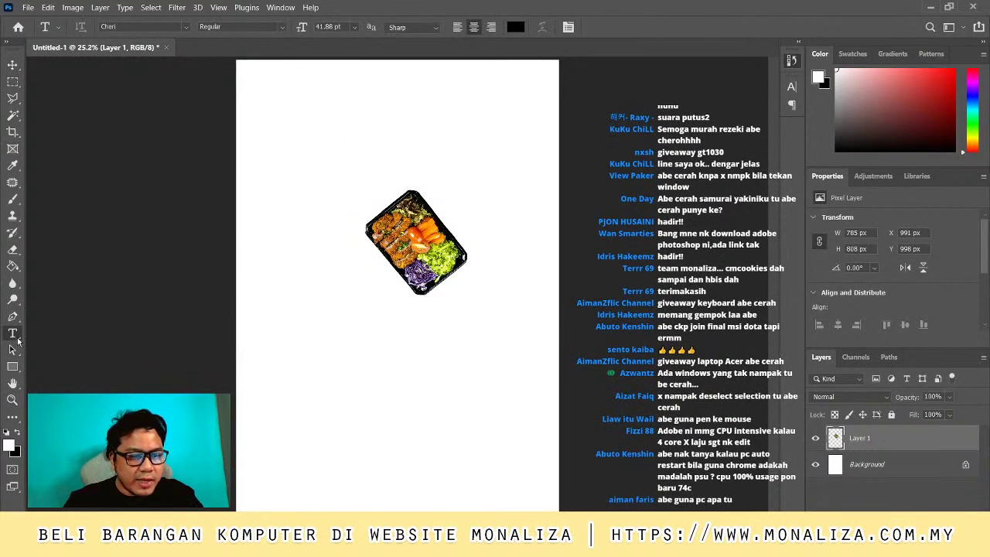
# Reset colours to black and add a 'bento' text layer at top centre
pyautogui.click(7, 433)
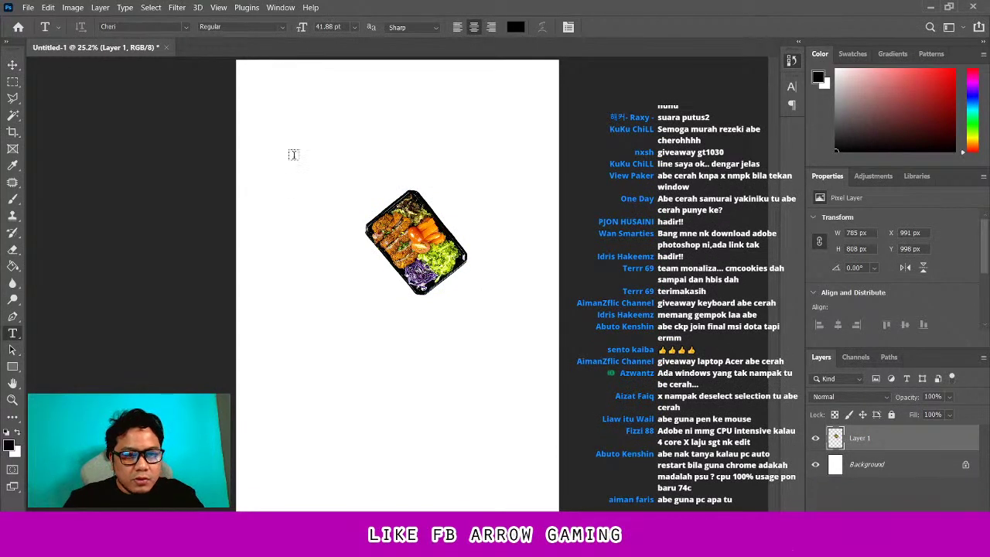
pyautogui.click(293, 154)
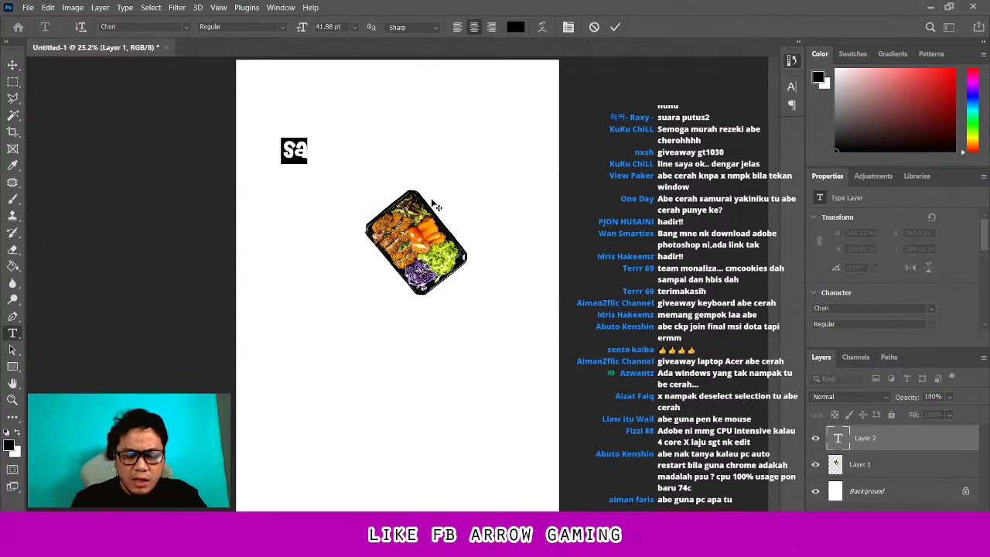
pyautogui.write('bento s')
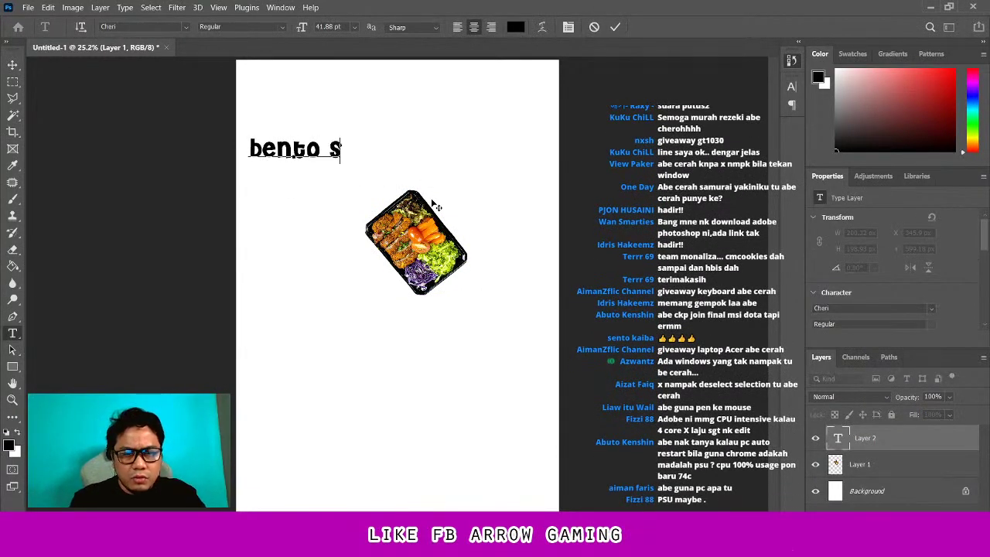
pyautogui.press('BackSpace')
pyautogui.press('BackSpace')
pyautogui.click(12, 65)
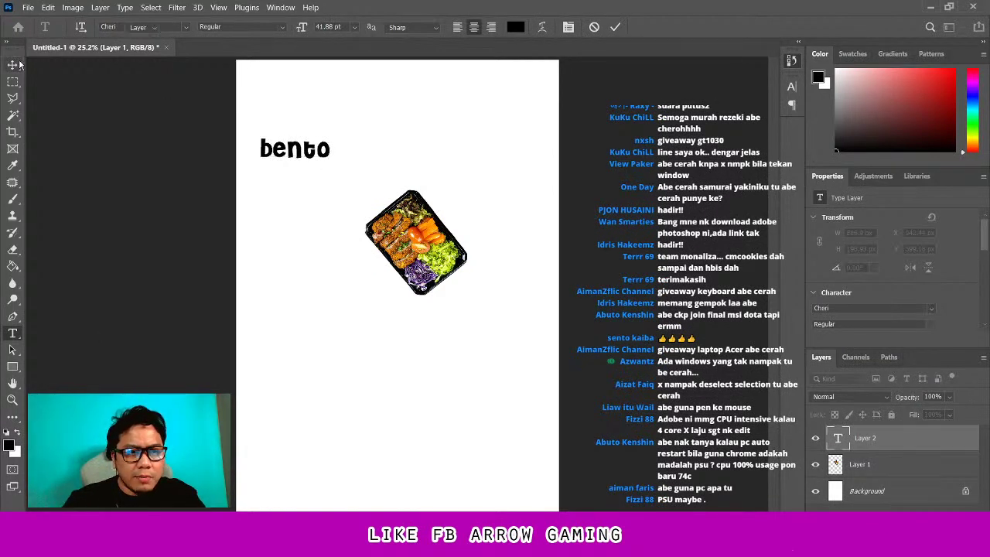
pyautogui.moveTo(257, 208); pyautogui.dragTo(362, 148)
# Start a second text layer, typing 'SAURAI' and trimming it to 'SA'
pyautogui.press('t')
pyautogui.click(362, 148)
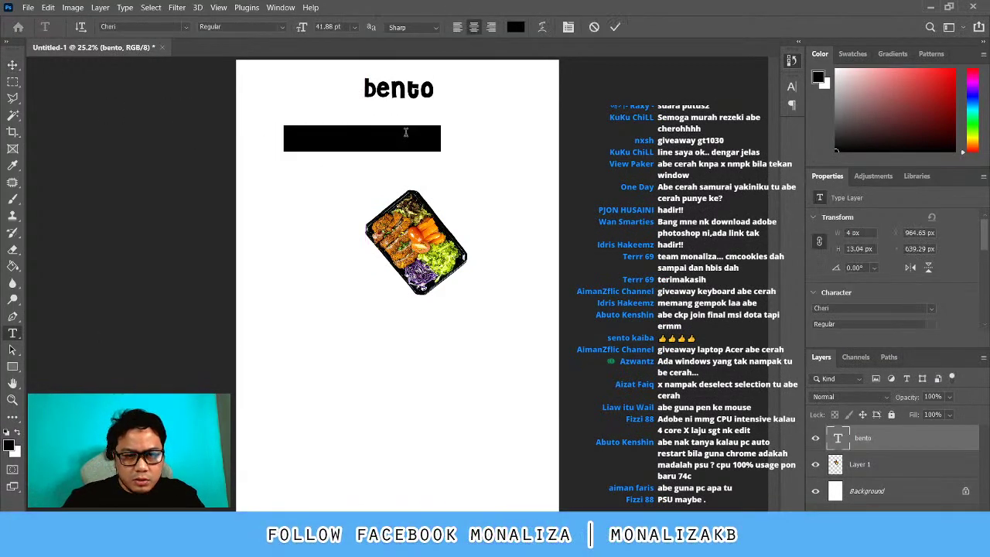
pyautogui.write('SAURAI')
pyautogui.press('BackSpace')
pyautogui.press('BackSpace')
pyautogui.press('BackSpace')
pyautogui.press('BackSpace')
pyautogui.hotkey('ctrl', 'a')
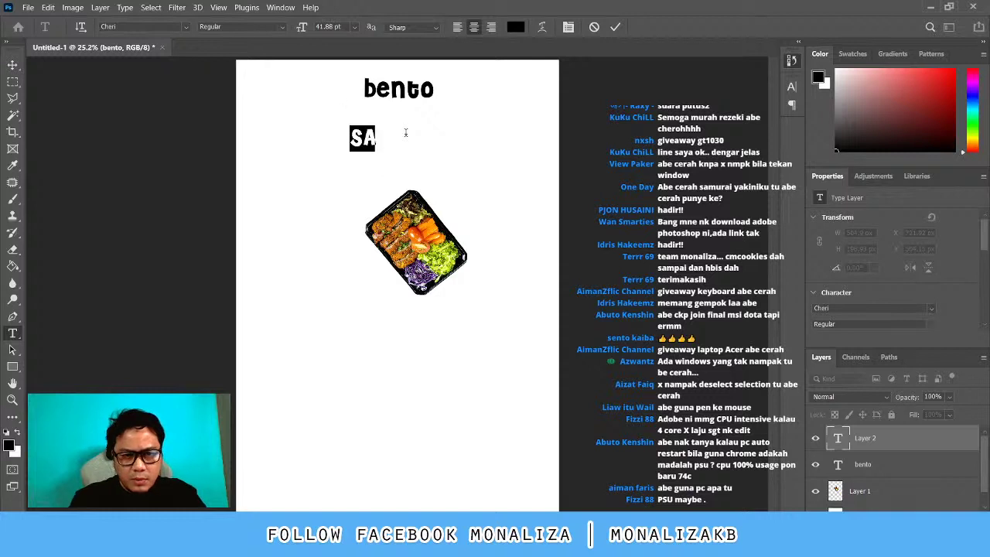
pyautogui.hotkey('ctrl', 'c')
# Retype the title as 'SAMURAI' over 'Bento' on two lines and right-align it
pyautogui.click(410, 87)
pyautogui.hotkey('ctrl', 'v')
pyautogui.hotkey('ctrl', 'a')
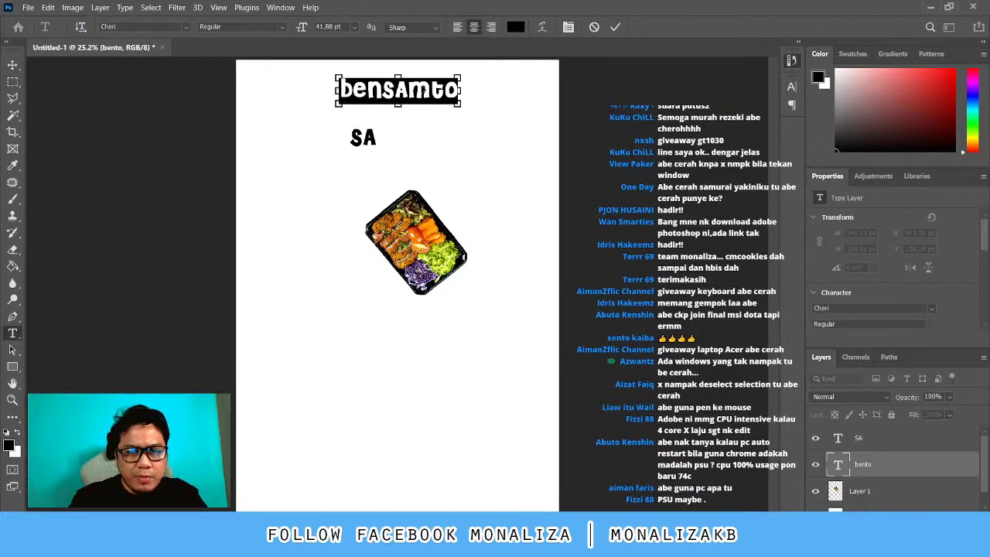
pyautogui.write('SAMURAI')
pyautogui.press('Return')
pyautogui.write('Bento')
pyautogui.hotkey('ctrl', 'a')
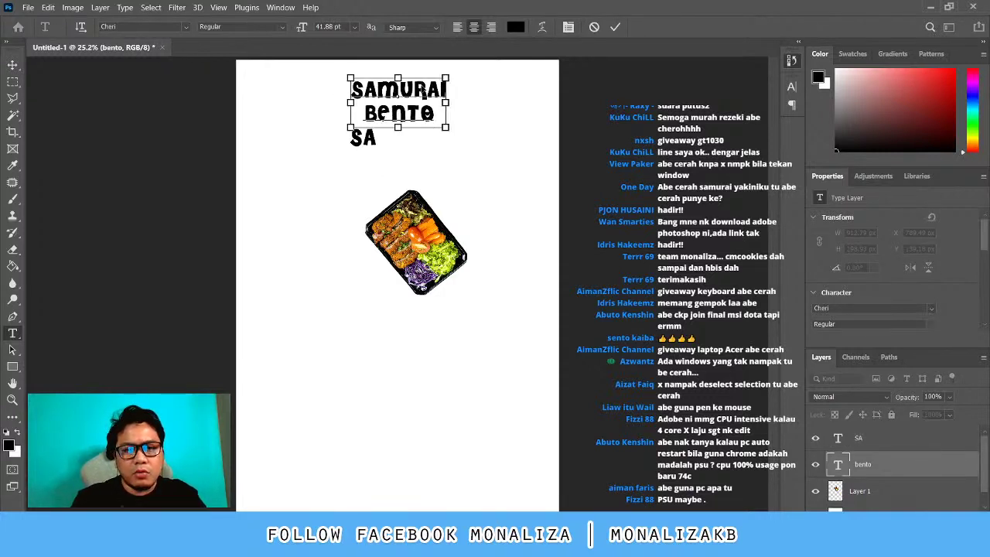
pyautogui.click(491, 28)
# Commit the title and move SAMURAI BENTO to the top-right corner
pyautogui.hotkey('ctrl', 'Return')
pyautogui.press('v')
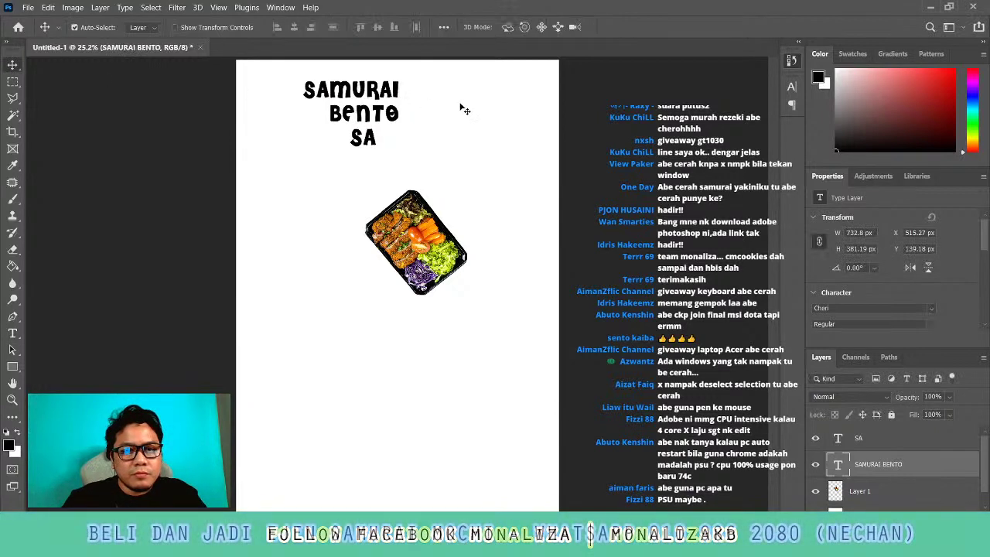
pyautogui.moveTo(345, 103); pyautogui.dragTo(517, 101)
# Shuffle the stray SA text and food image around, then delete the SA layer
pyautogui.moveTo(363, 137); pyautogui.dragTo(331, 158)
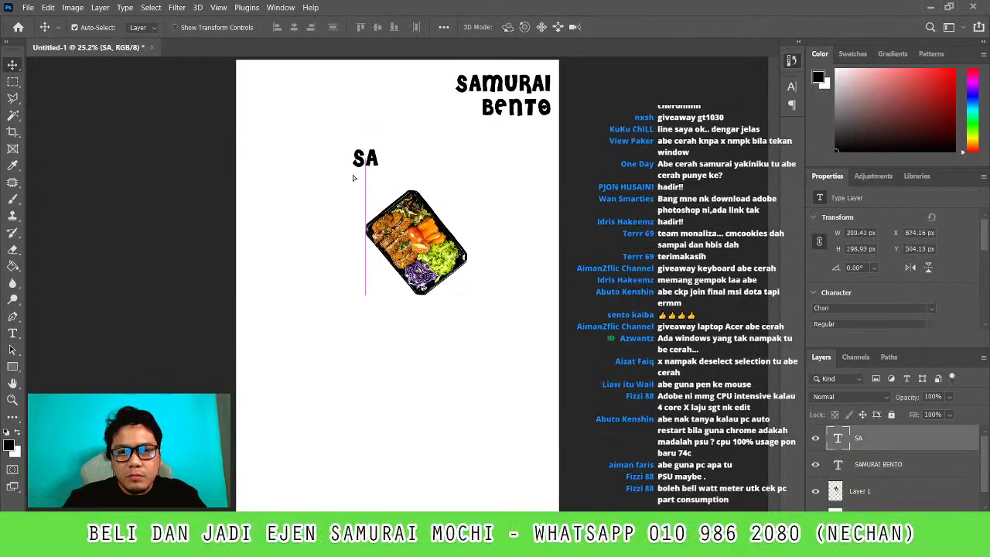
pyautogui.moveTo(336, 237); pyautogui.dragTo(318, 278)
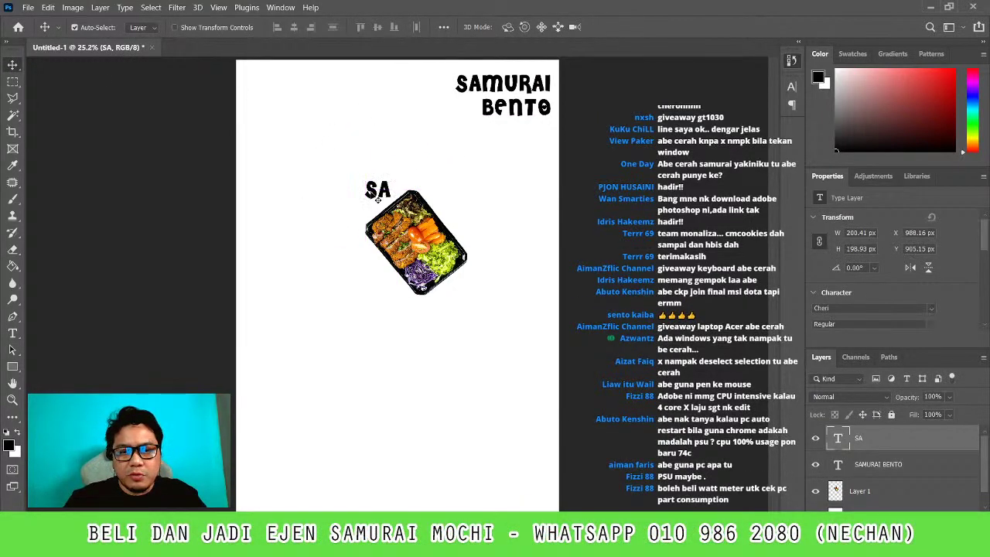
pyautogui.moveTo(418, 246); pyautogui.dragTo(415, 281)
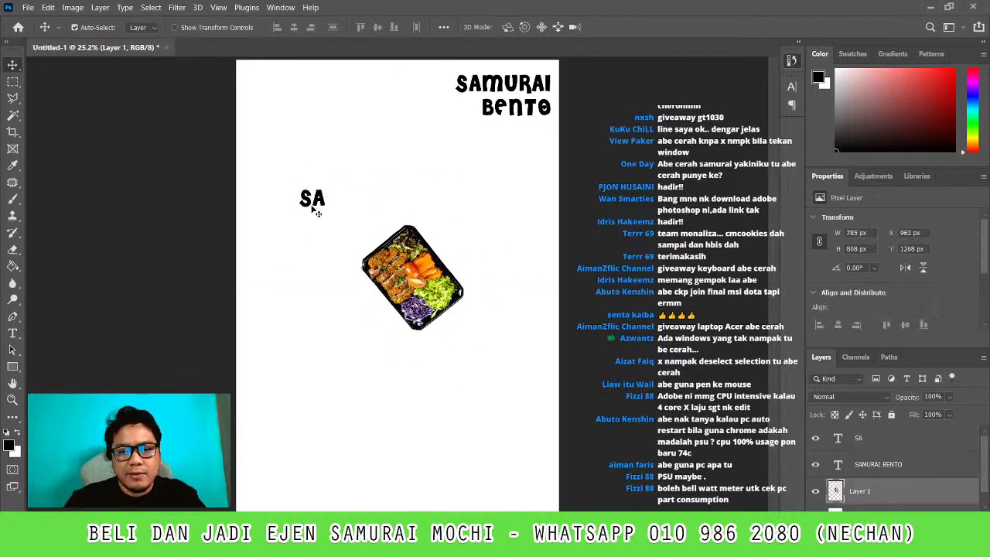
pyautogui.moveTo(320, 214); pyautogui.dragTo(341, 225)
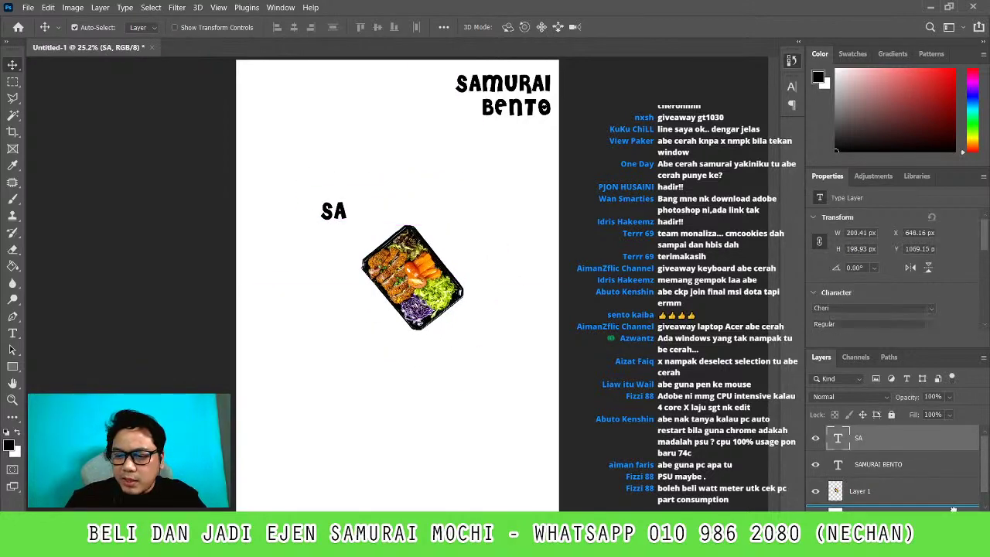
pyautogui.press('Delete')
# Place the bento tray beneath the title at X 1344, Y 515
pyautogui.moveTo(423, 258); pyautogui.dragTo(494, 153)
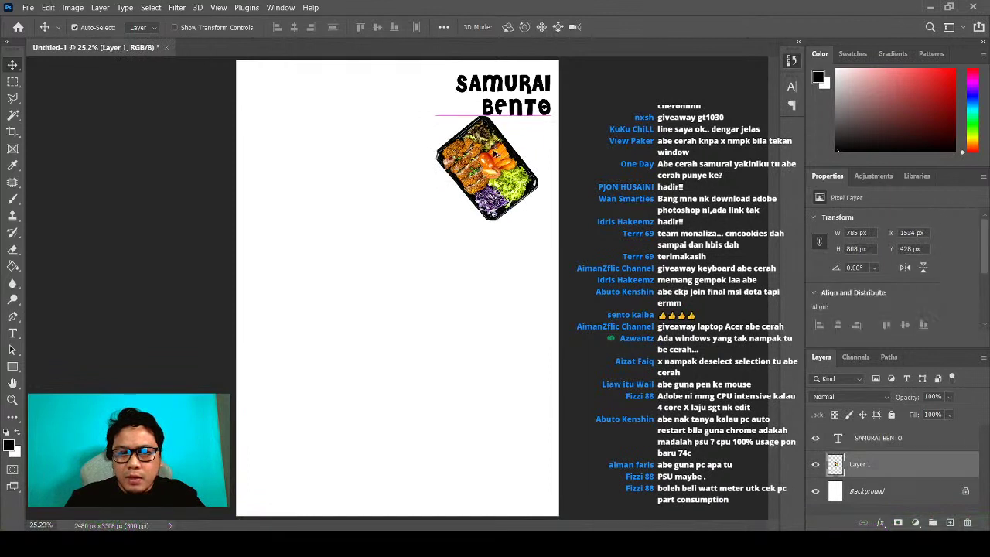
pyautogui.keyDown('shift'); pyautogui.click(495, 100); pyautogui.keyUp('shift')
pyautogui.moveTo(494, 165)
pyautogui.mouseDown()
pyautogui.moveTo(469, 165)
pyautogui.moveTo(469, 177)
pyautogui.mouseUp()
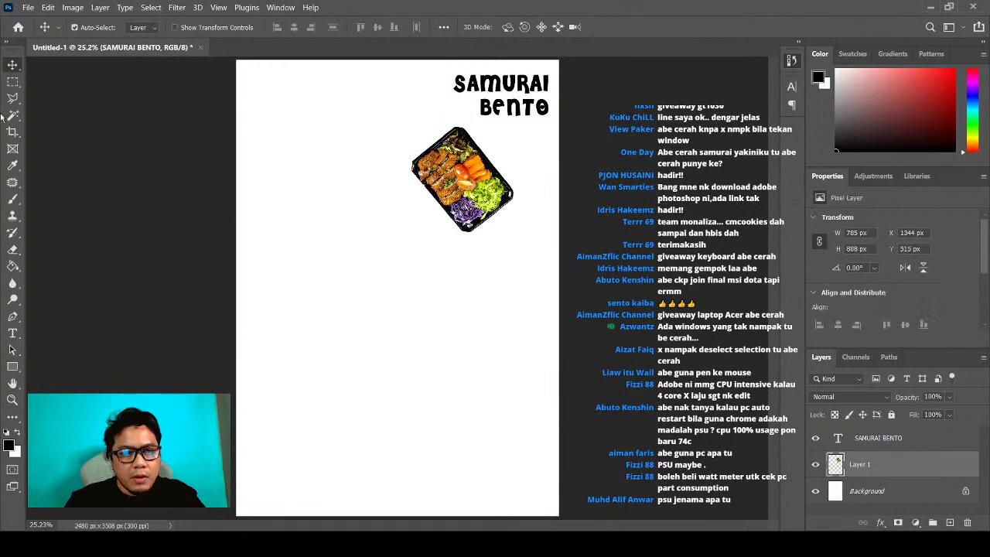
pyautogui.press('m')
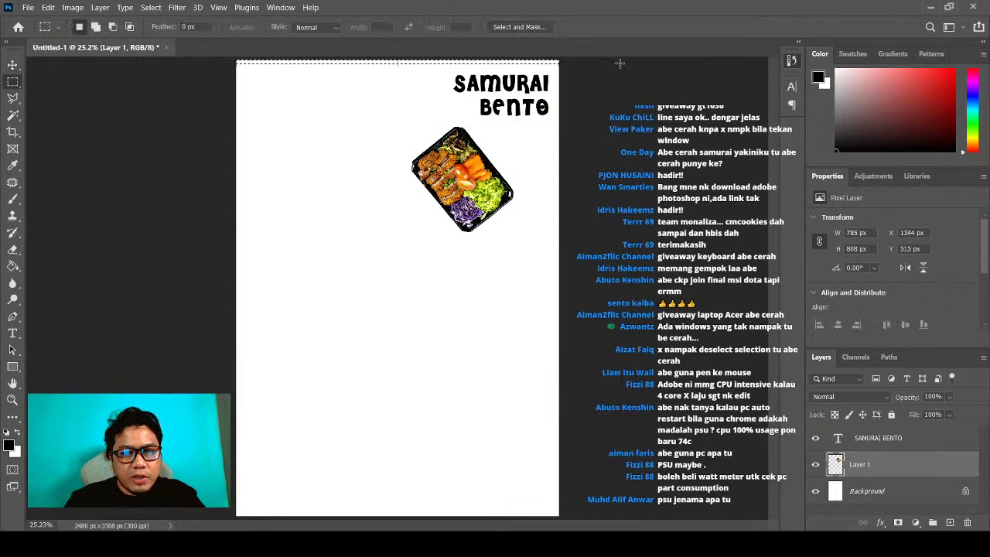
# Fill a page-edge border ring black on a new layer and shift the bento tray up-left
pyautogui.moveTo(619, 64)
pyautogui.mouseDown()
pyautogui.moveTo(562, 498)
pyautogui.moveTo(551, 287)
pyautogui.mouseUp()
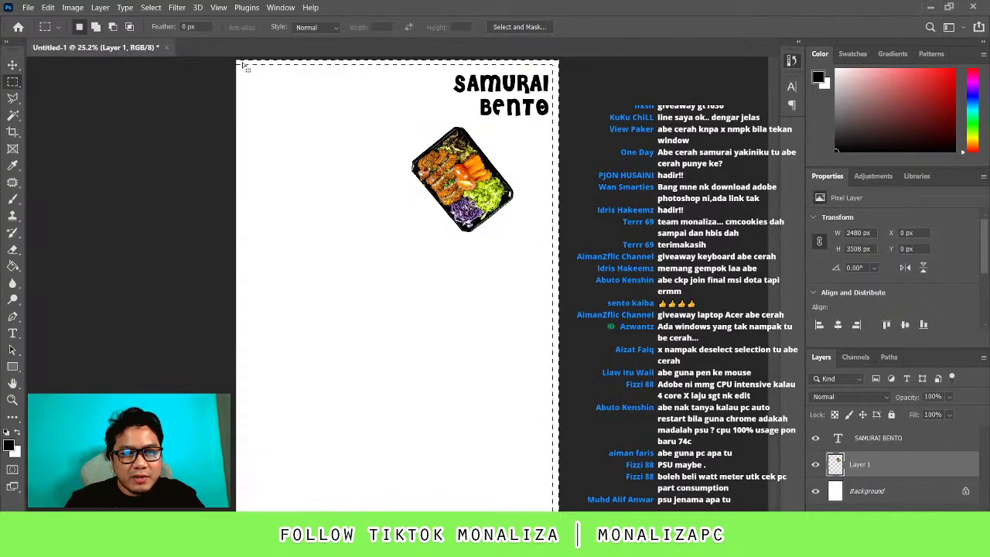
pyautogui.moveTo(242, 65)
pyautogui.mouseDown()
pyautogui.moveTo(215, 39)
pyautogui.moveTo(247, 506)
pyautogui.moveTo(543, 502)
pyautogui.mouseUp()
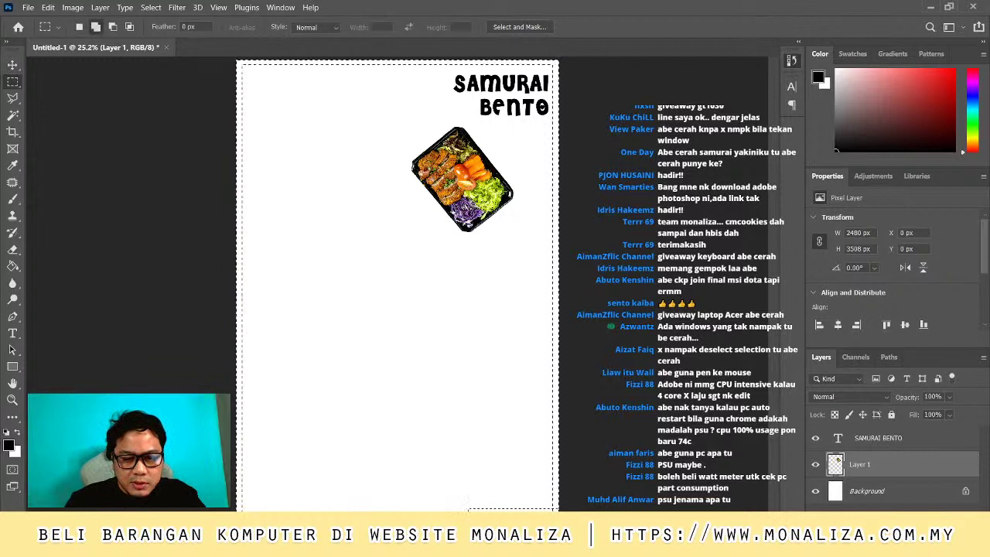
pyautogui.hotkey('ctrl', 'shift', 'alt', 'n')
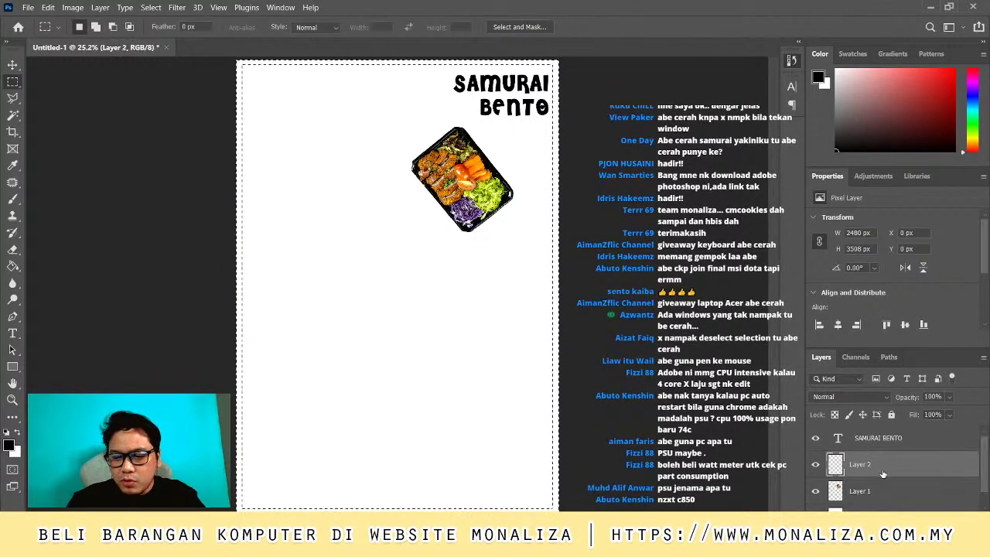
pyautogui.press('g')
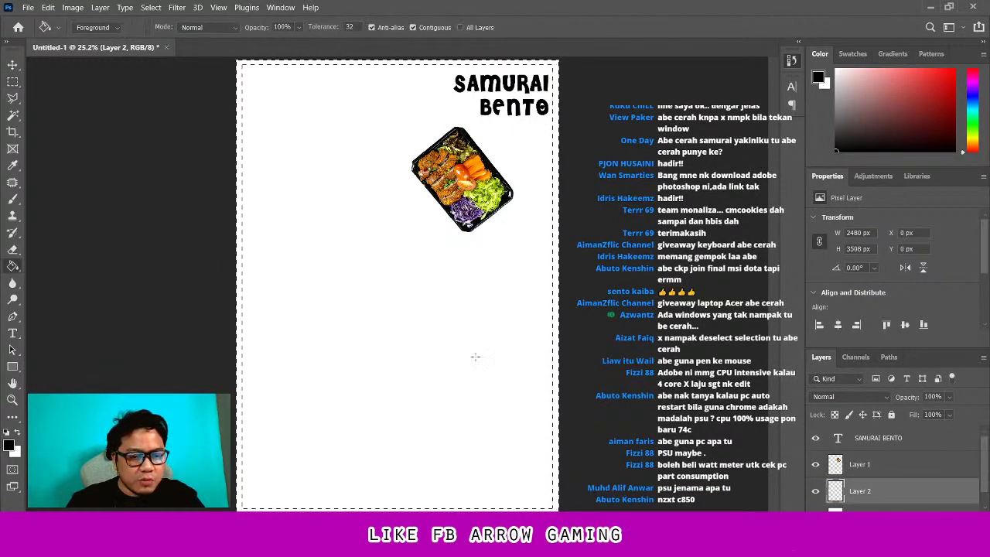
pyautogui.click(555, 355)
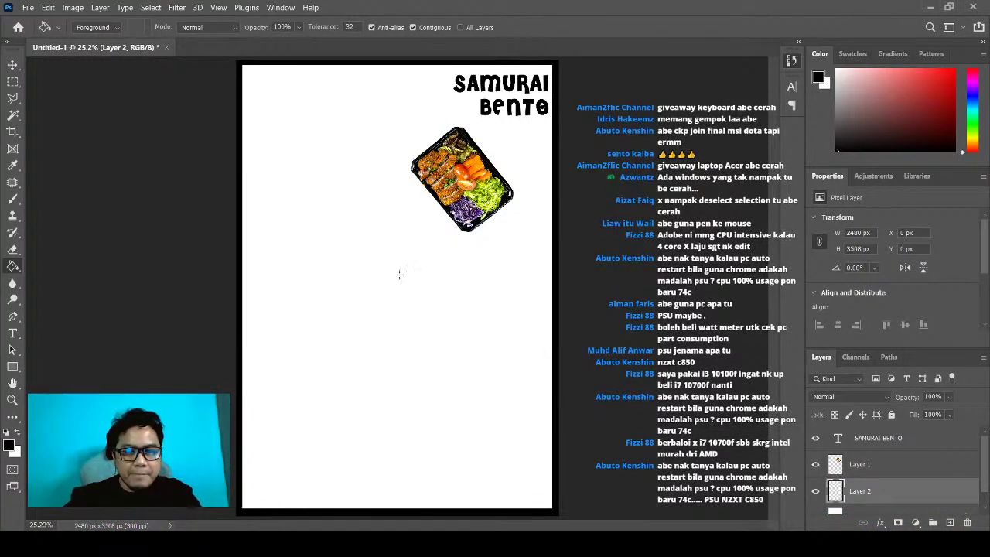
pyautogui.press('v')
pyautogui.moveTo(463, 180); pyautogui.dragTo(429, 167)
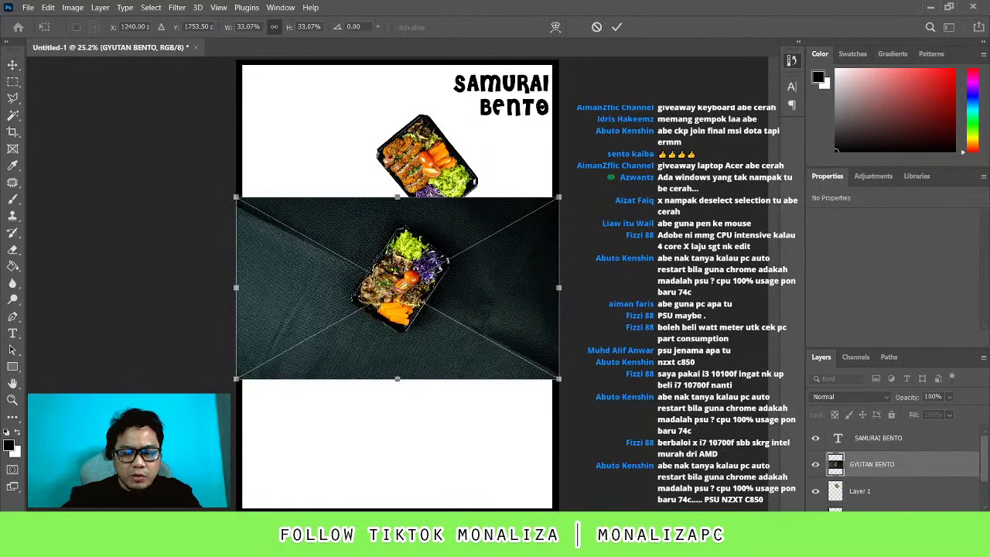
# Nudge the placed GYUTAN BENTO photo slightly down to Y 1127
pyautogui.moveTo(471, 262)
pyautogui.mouseDown()
pyautogui.moveTo(465, 273)
pyautogui.moveTo(486, 276)
pyautogui.mouseUp()
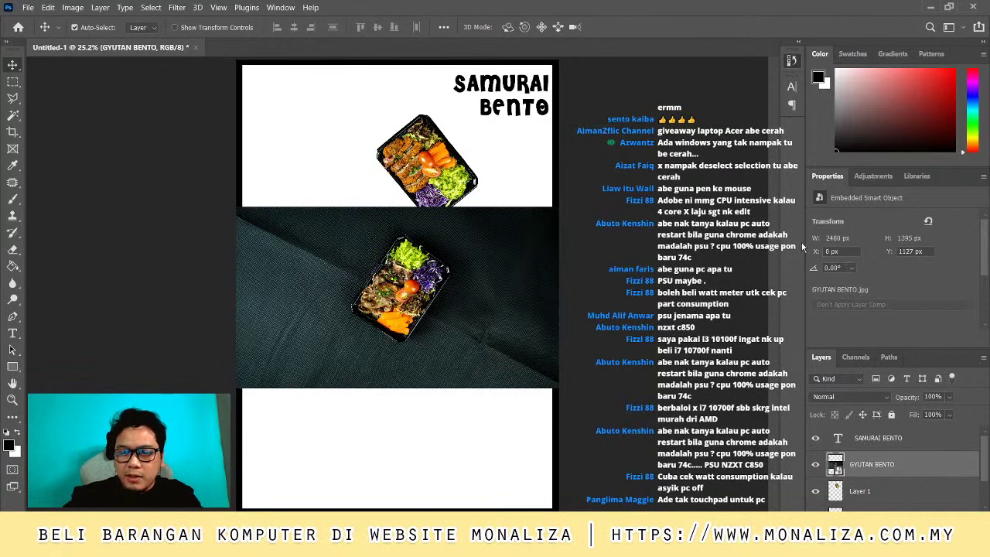
# With an enlarged eraser brush, erase the dark backdrop left of the GYUTAN BENTO tray
pyautogui.press('e')
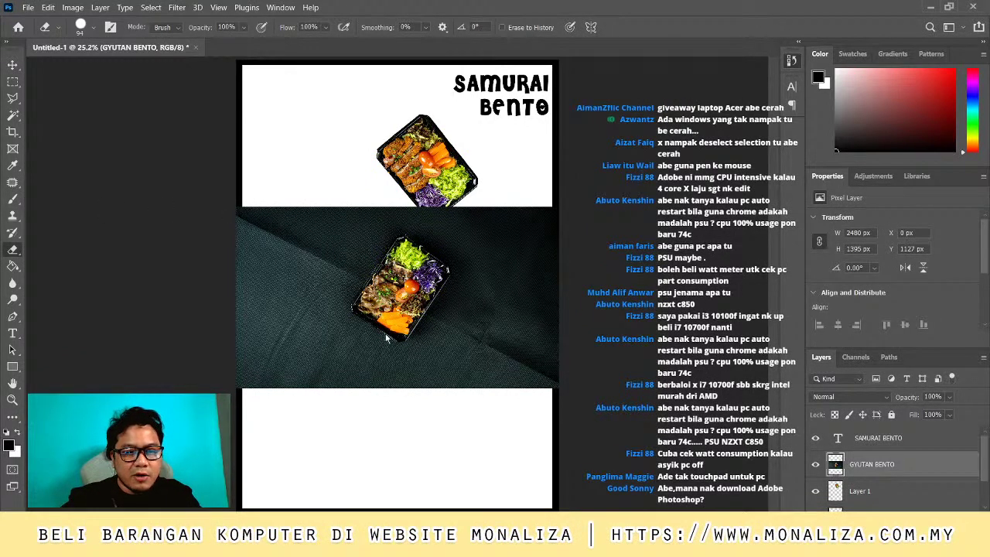
pyautogui.moveTo(265, 225); pyautogui.dragTo(274, 313)
pyautogui.moveTo(293, 223); pyautogui.dragTo(280, 266)
pyautogui.hotkey('ctrl', 'z')
pyautogui.hotkey('ctrl', 'z')
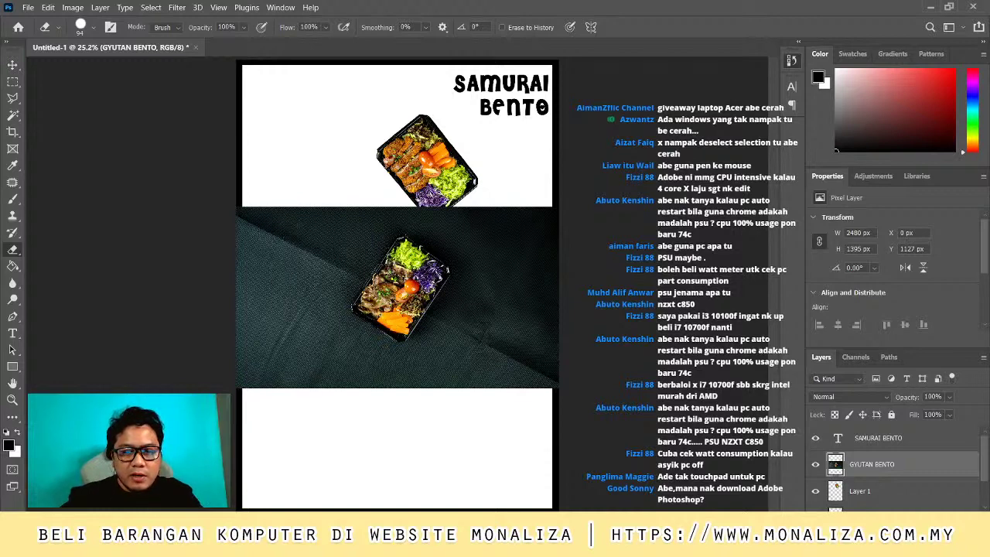
pyautogui.press(']')
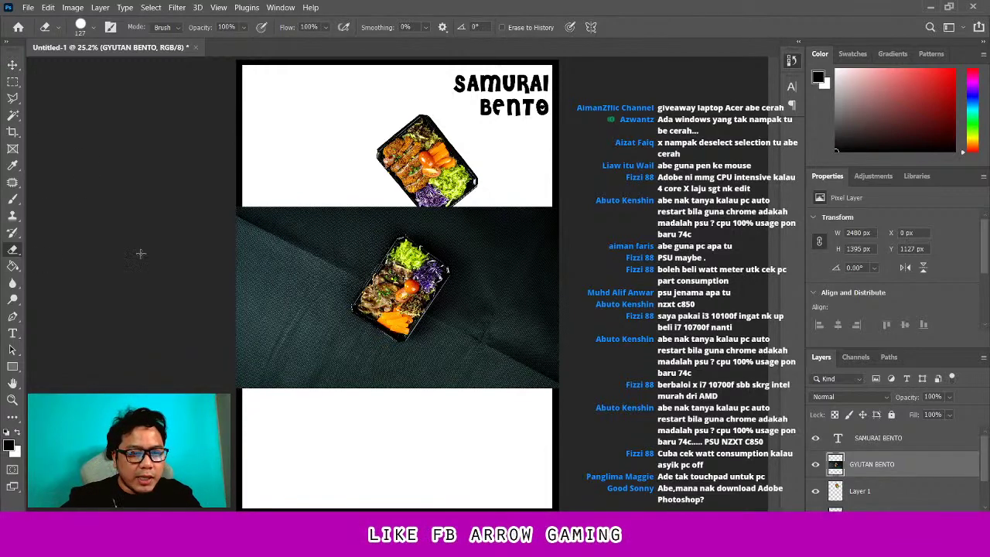
pyautogui.moveTo(319, 207)
pyautogui.mouseDown()
pyautogui.moveTo(315, 385)
pyautogui.moveTo(298, 387)
pyautogui.mouseUp()
pyautogui.moveTo(286, 208)
pyautogui.mouseDown()
pyautogui.moveTo(283, 372)
pyautogui.moveTo(255, 387)
pyautogui.mouseUp()
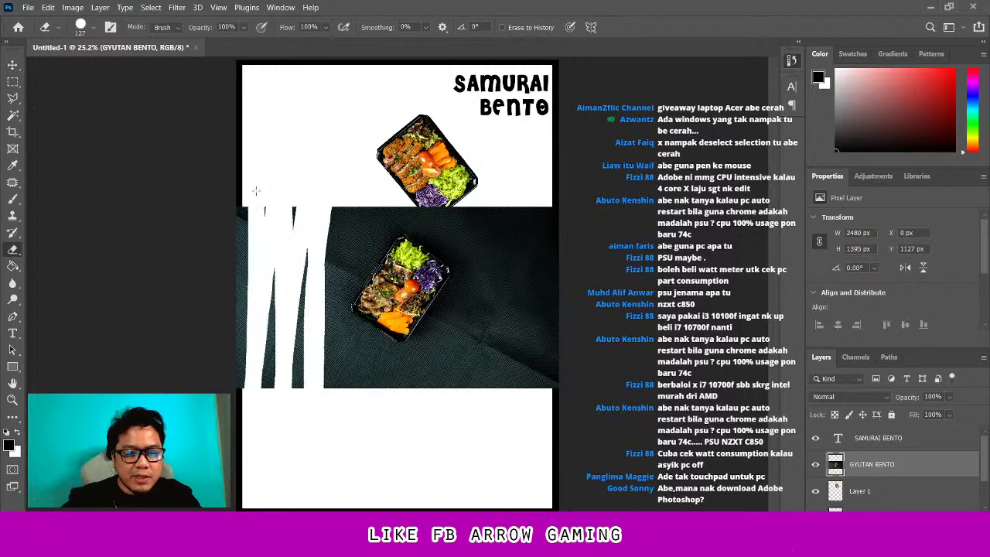
pyautogui.moveTo(244, 213); pyautogui.dragTo(246, 386)
pyautogui.moveTo(294, 210); pyautogui.dragTo(271, 367)
# Erase the remaining dark backdrop below and right of the tray and at the photo's edges
pyautogui.moveTo(364, 207); pyautogui.dragTo(301, 364)
pyautogui.moveTo(406, 207)
pyautogui.mouseDown()
pyautogui.moveTo(337, 301)
pyautogui.moveTo(410, 381)
pyautogui.moveTo(510, 207)
pyautogui.moveTo(541, 387)
pyautogui.mouseUp()
pyautogui.moveTo(553, 267)
pyautogui.mouseDown()
pyautogui.moveTo(553, 378)
pyautogui.moveTo(506, 208)
pyautogui.moveTo(339, 228)
pyautogui.mouseUp()
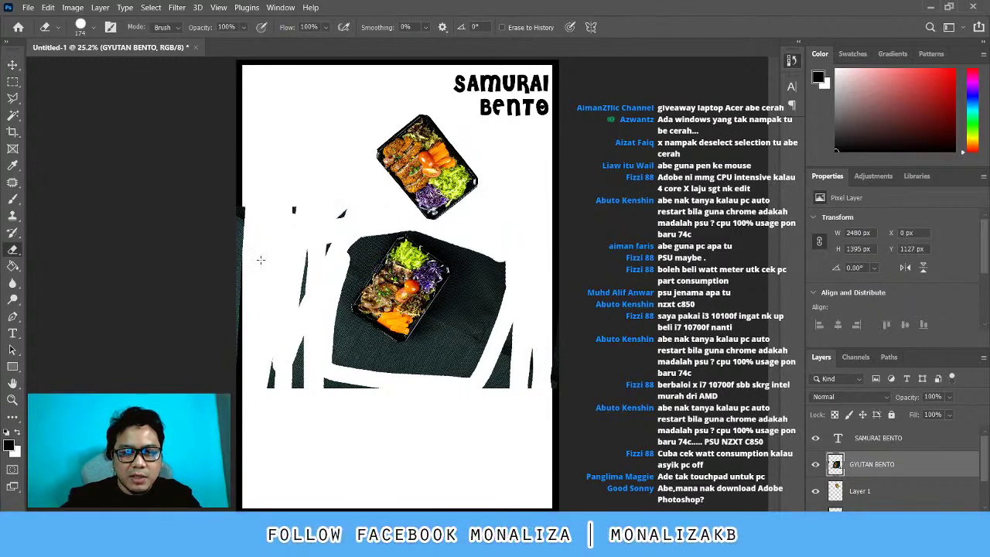
pyautogui.moveTo(255, 187); pyautogui.dragTo(207, 390)
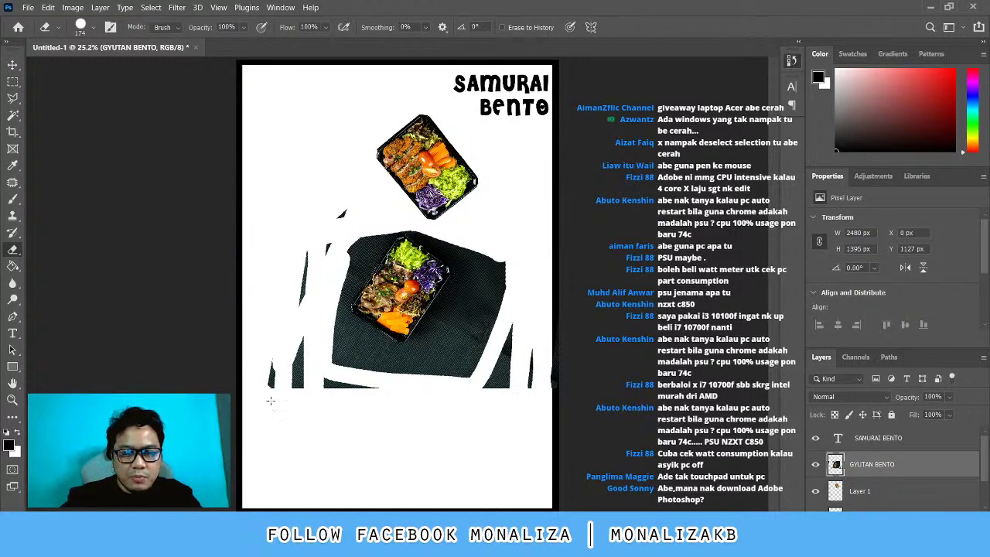
pyautogui.moveTo(270, 400)
pyautogui.mouseDown()
pyautogui.moveTo(301, 365)
pyautogui.moveTo(503, 386)
pyautogui.moveTo(501, 371)
pyautogui.moveTo(475, 359)
pyautogui.moveTo(487, 271)
pyautogui.moveTo(465, 344)
pyautogui.mouseUp()
pyautogui.moveTo(334, 381); pyautogui.dragTo(324, 376)
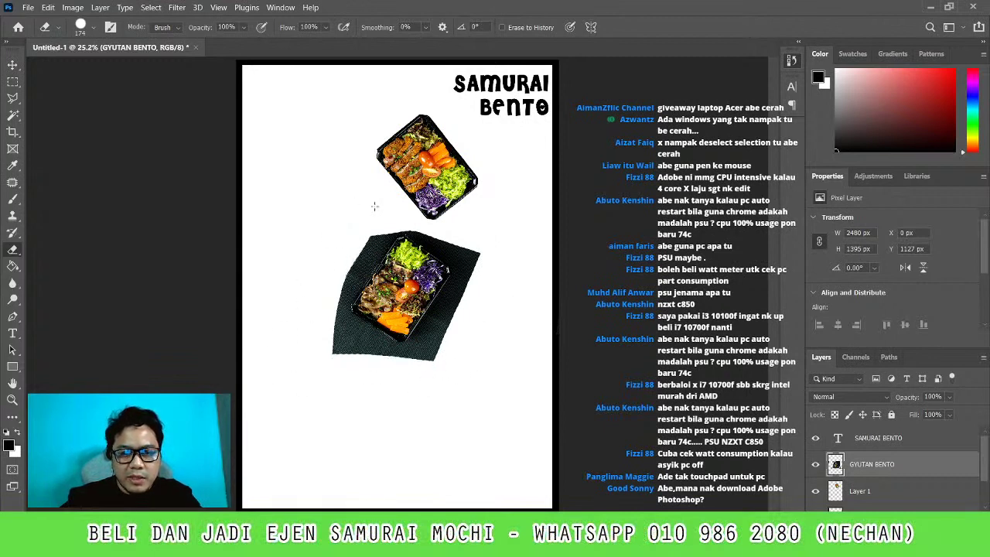
pyautogui.moveTo(350, 246); pyautogui.dragTo(374, 232)
# Zoom in on the GYUTAN BENTO tray and erase the ragged mat edges around it
pyautogui.press('z')
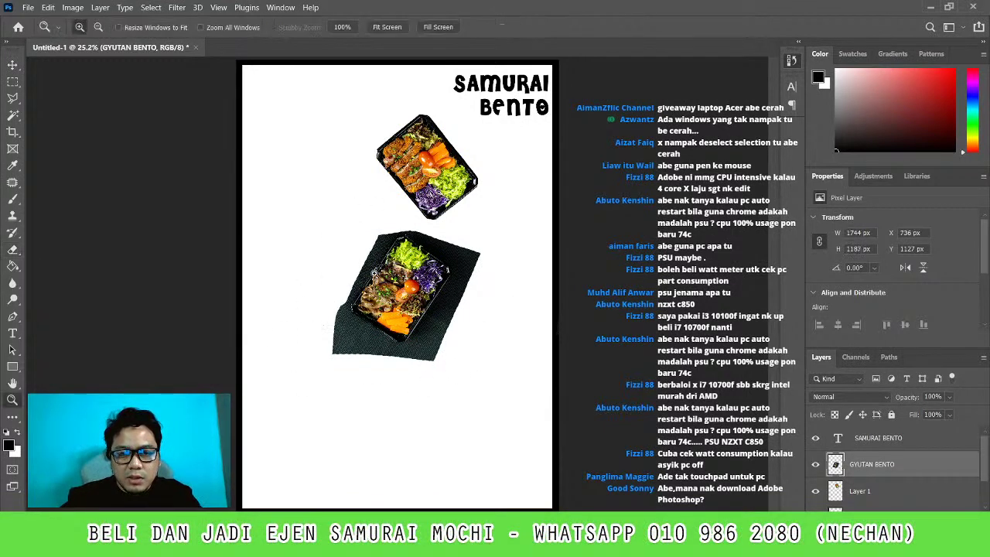
pyautogui.moveTo(379, 266); pyautogui.dragTo(545, 434)
pyautogui.scroll(2, 379, 247)
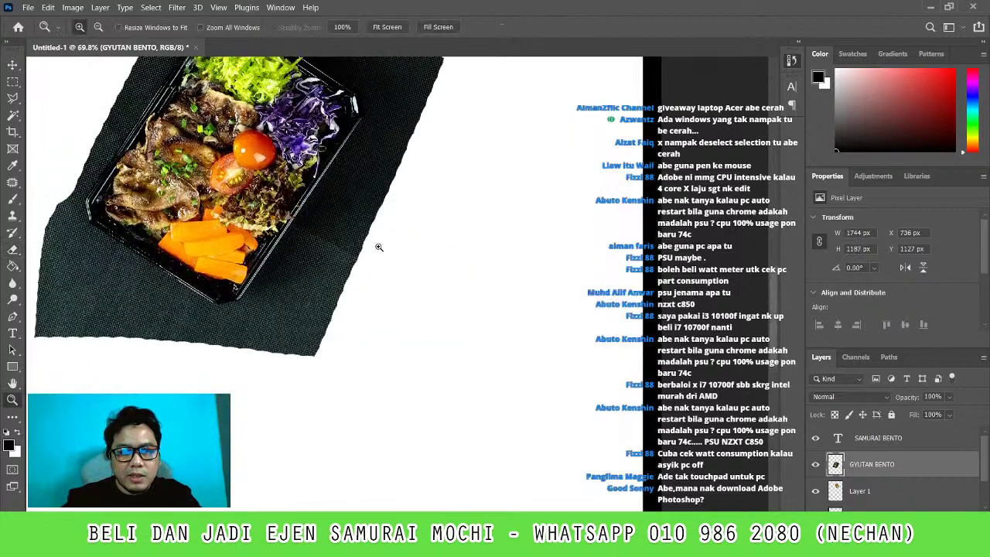
pyautogui.scroll(1, 378, 246)
pyautogui.scroll(1, 334, 218)
pyautogui.scroll(1, 290, 190)
pyautogui.press('e')
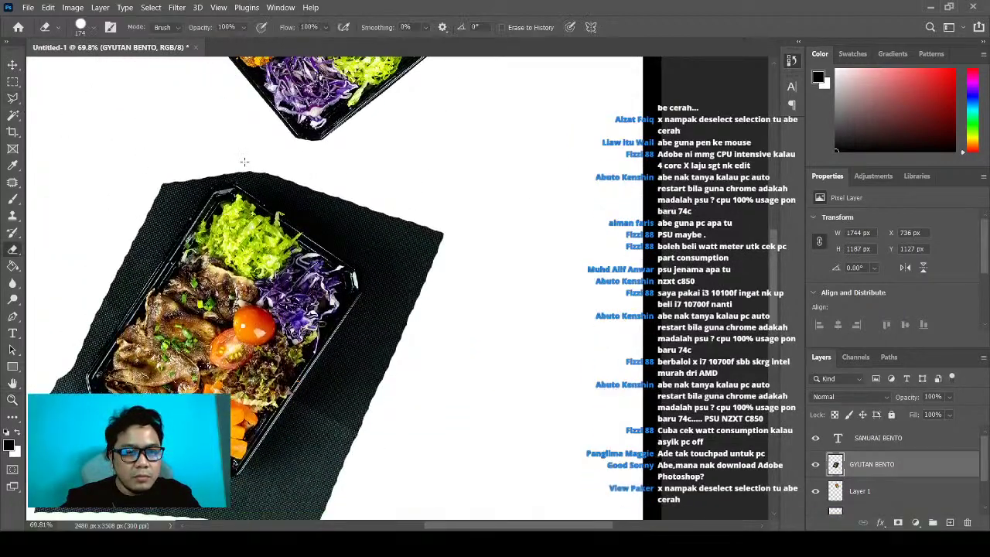
pyautogui.moveTo(256, 166)
pyautogui.mouseDown()
pyautogui.moveTo(448, 270)
pyautogui.moveTo(398, 398)
pyautogui.mouseUp()
pyautogui.moveTo(465, 300); pyautogui.dragTo(336, 462)
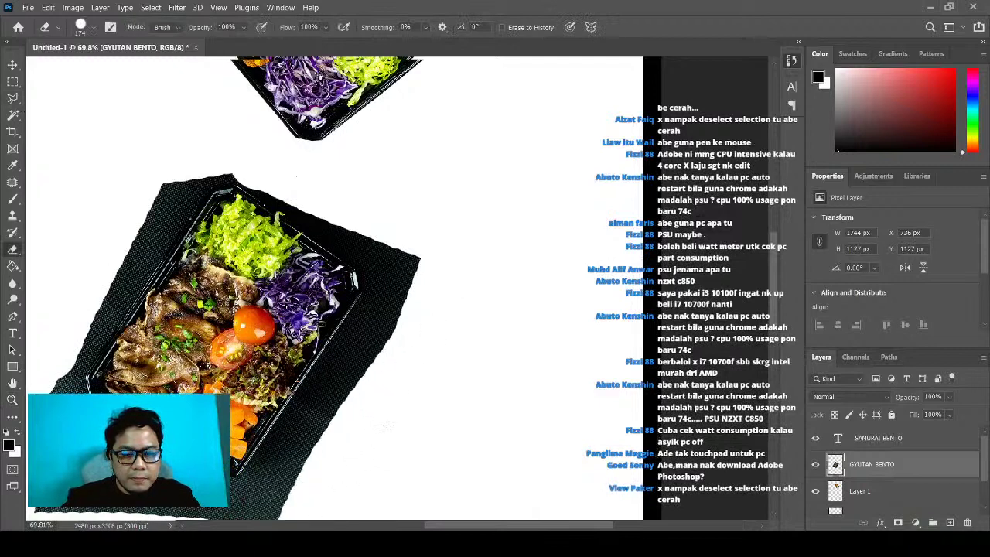
pyautogui.scroll(-2, 232, 371)
pyautogui.moveTo(78, 344)
pyautogui.mouseDown()
pyautogui.moveTo(50, 324)
pyautogui.moveTo(183, 487)
pyautogui.moveTo(291, 507)
pyautogui.mouseUp()
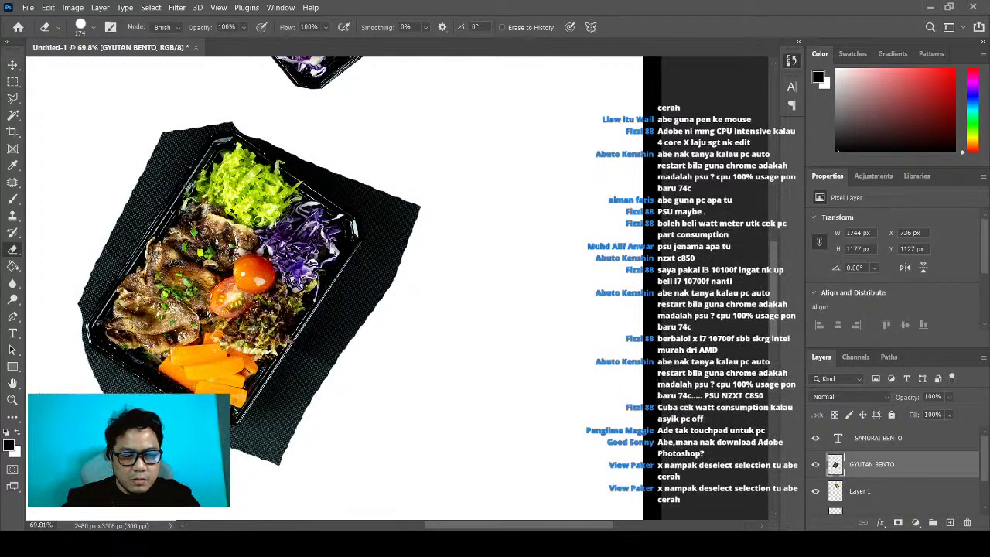
pyautogui.moveTo(255, 452)
pyautogui.mouseDown()
pyautogui.moveTo(408, 204)
pyautogui.moveTo(362, 163)
pyautogui.moveTo(319, 165)
pyautogui.mouseUp()
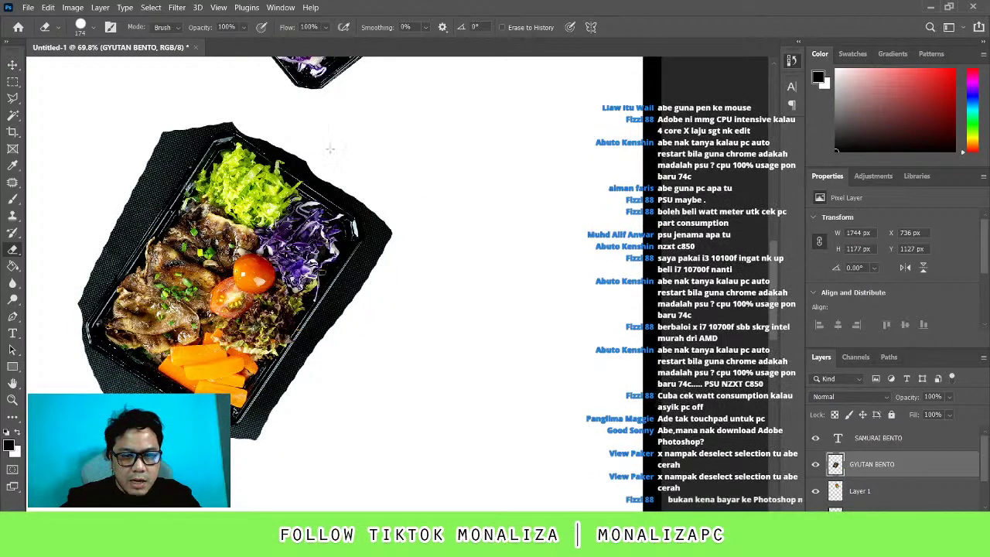
pyautogui.moveTo(208, 127)
pyautogui.mouseDown()
pyautogui.moveTo(151, 145)
pyautogui.moveTo(50, 267)
pyautogui.moveTo(132, 173)
pyautogui.mouseUp()
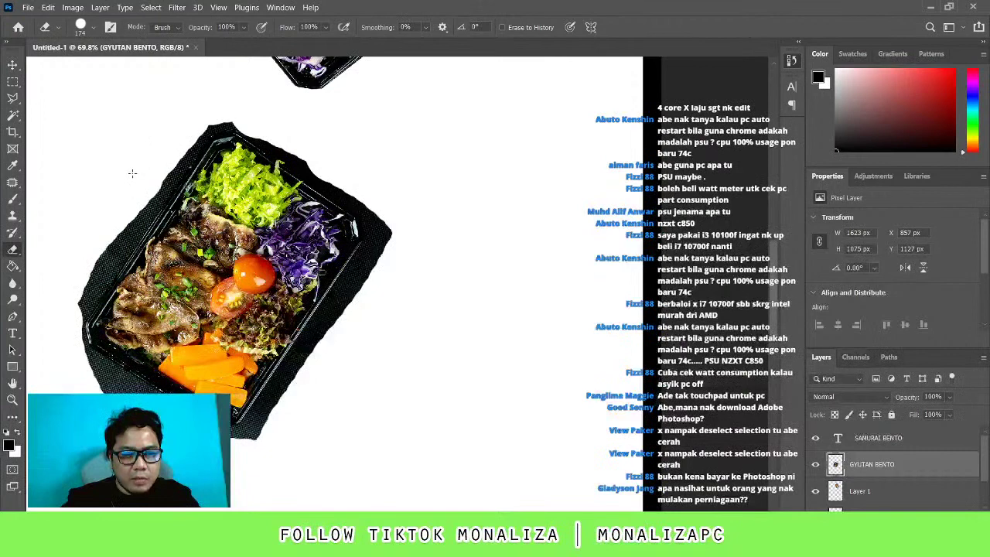
# Lasso around the tray, delete the leftover dark mat, and deselect
pyautogui.click(15, 99)
pyautogui.moveTo(208, 138); pyautogui.dragTo(80, 319)
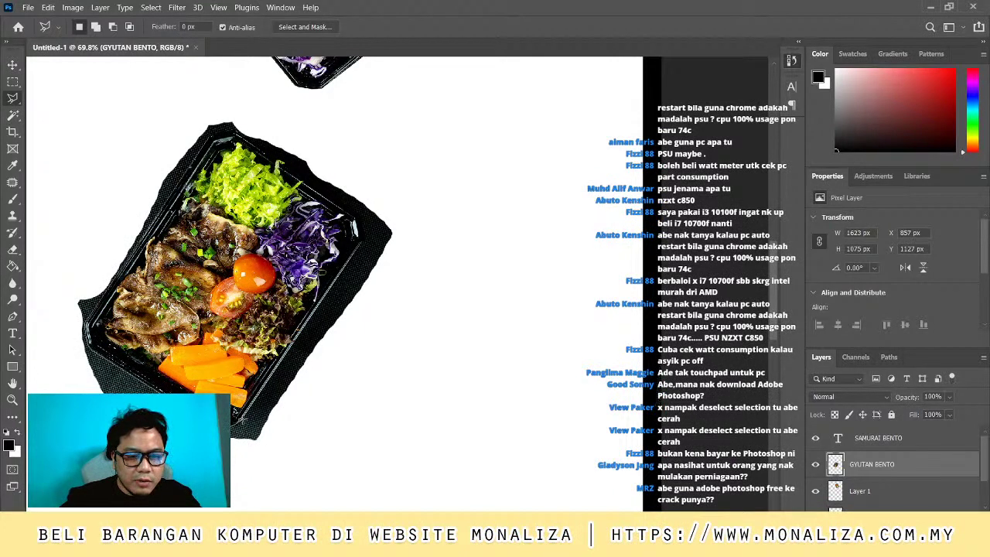
pyautogui.moveTo(307, 327)
pyautogui.mouseDown()
pyautogui.moveTo(360, 216)
pyautogui.moveTo(235, 131)
pyautogui.mouseUp()
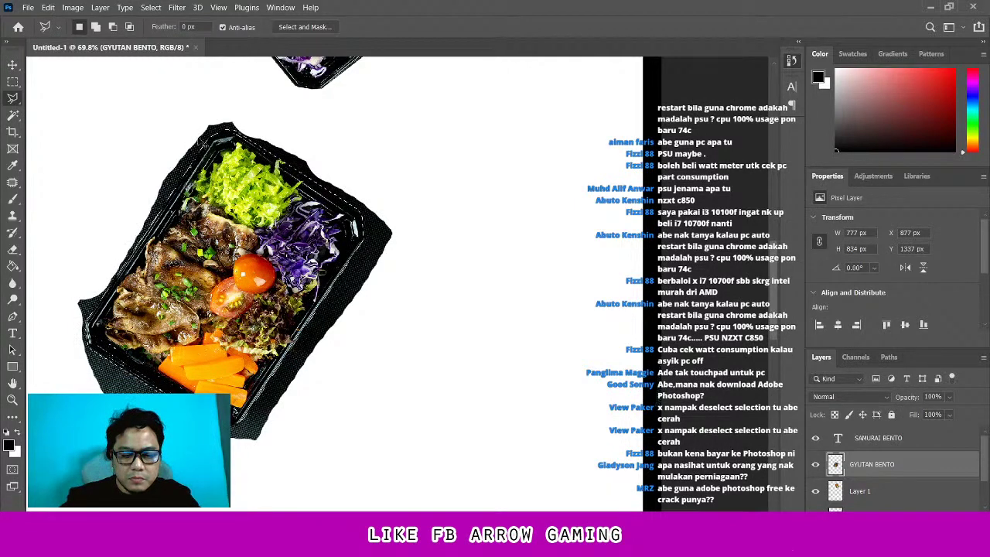
pyautogui.moveTo(218, 142); pyautogui.dragTo(199, 141)
pyautogui.press('Delete')
pyautogui.hotkey('ctrl', 'd')
# Fit the poster in view and move the GYUTAN BENTO tray to the left
pyautogui.press('v')
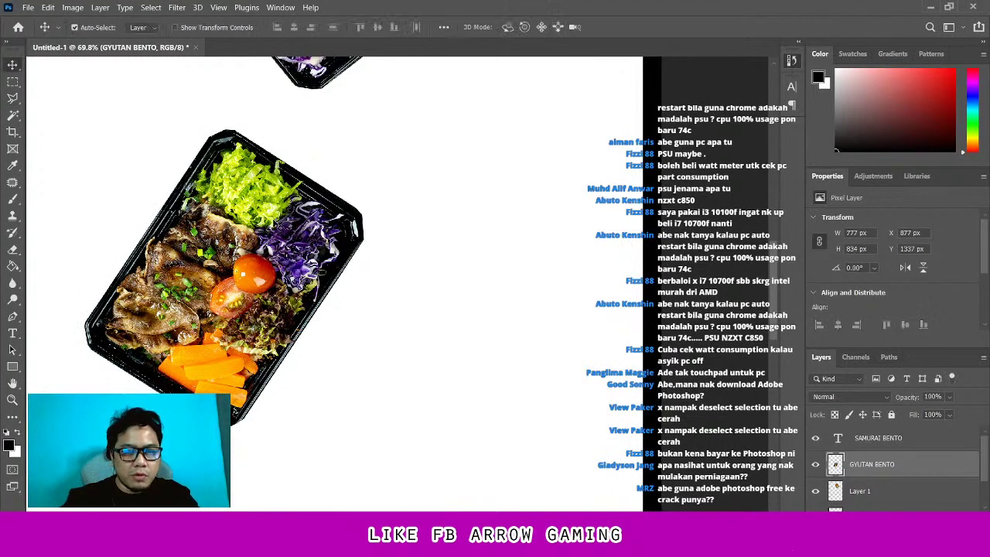
pyautogui.moveTo(255, 263); pyautogui.dragTo(406, 225)
pyautogui.press('z')
pyautogui.click(386, 27)
pyautogui.press('v')
pyautogui.moveTo(442, 271); pyautogui.dragTo(325, 221)
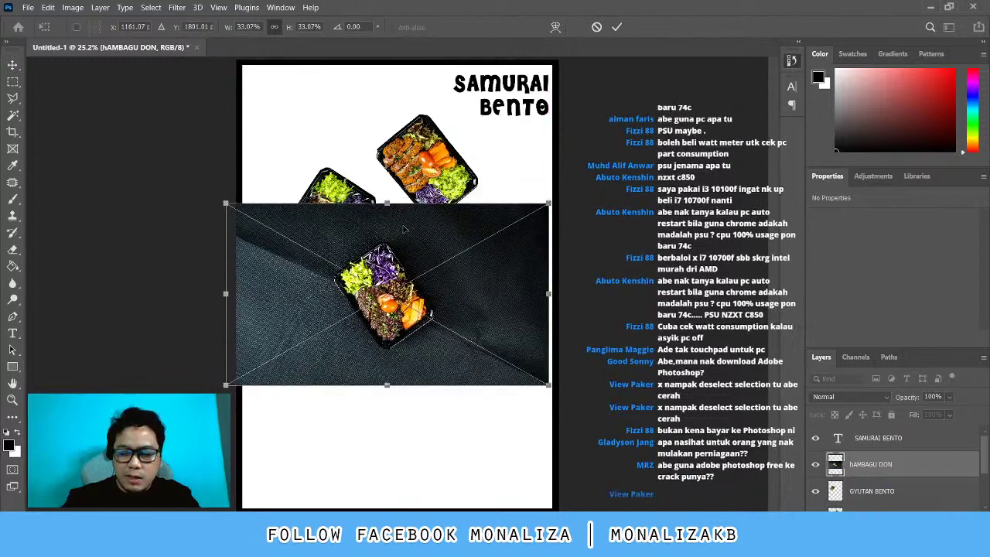
# Cut the HAMBAGU DON bento from its placed photo into Layer 3 and delete the photo layer
pyautogui.press('Return')
pyautogui.press('l')
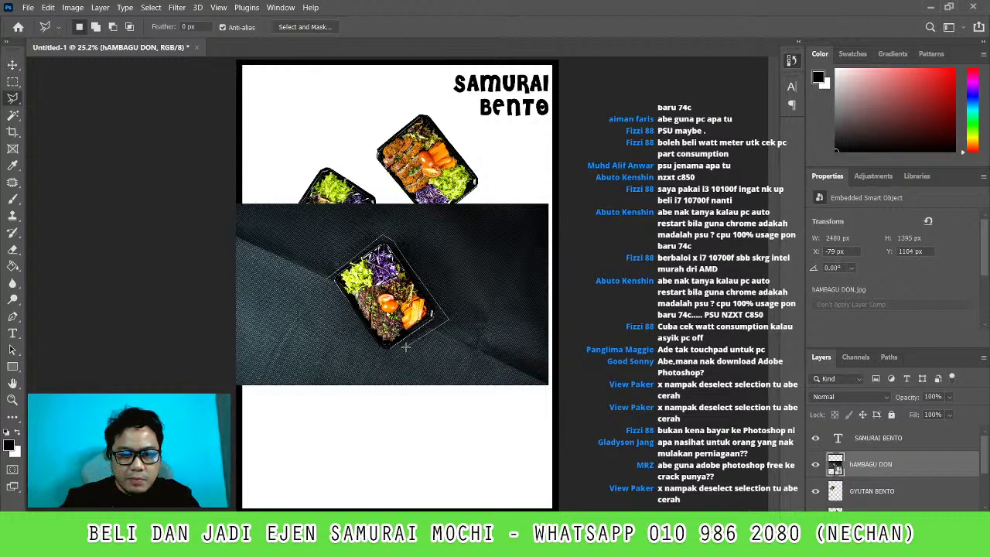
pyautogui.click(332, 283)
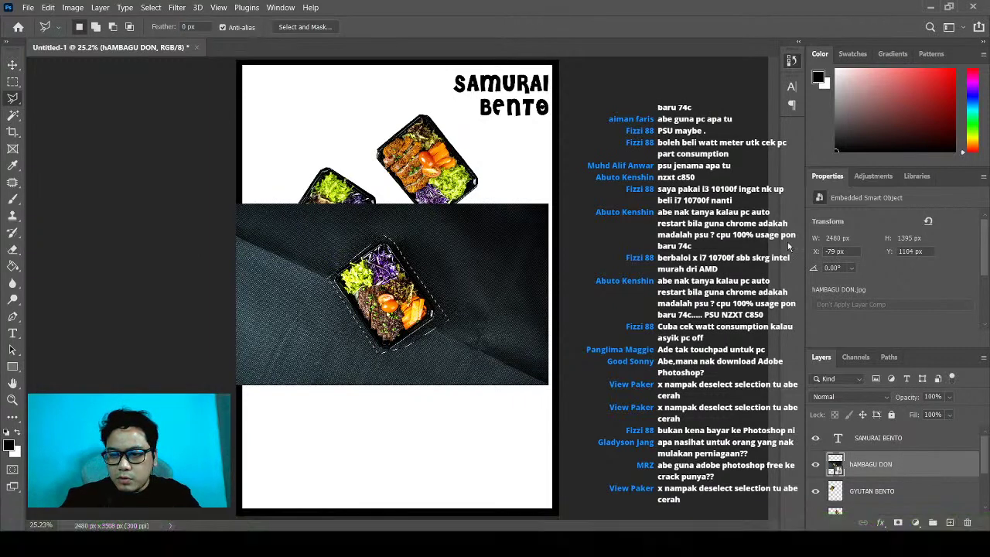
pyautogui.press('Delete')
pyautogui.moveTo(903, 471); pyautogui.dragTo(966, 523)
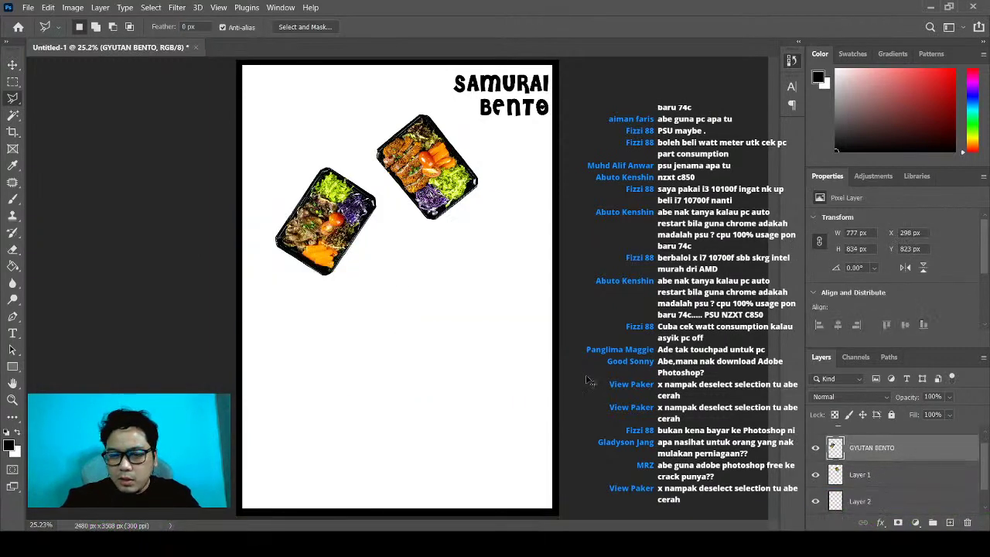
pyautogui.hotkey('ctrl', 'v')
pyautogui.press('v')
pyautogui.moveTo(452, 262); pyautogui.dragTo(467, 264)
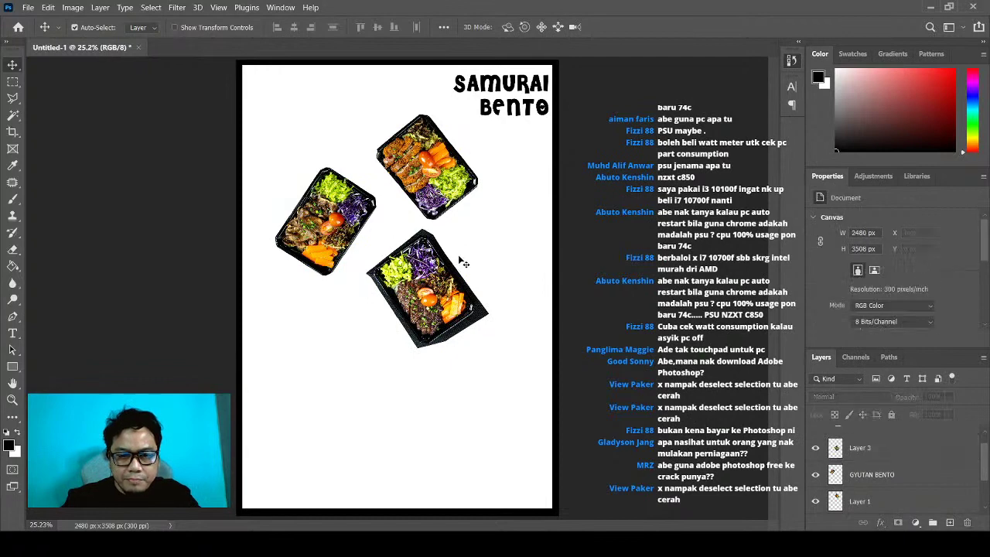
# Outline the HAMBAGU DON tray on Layer 3 and delete its surrounding dark corners
pyautogui.press('z')
pyautogui.click(450, 278)
pyautogui.click(387, 27)
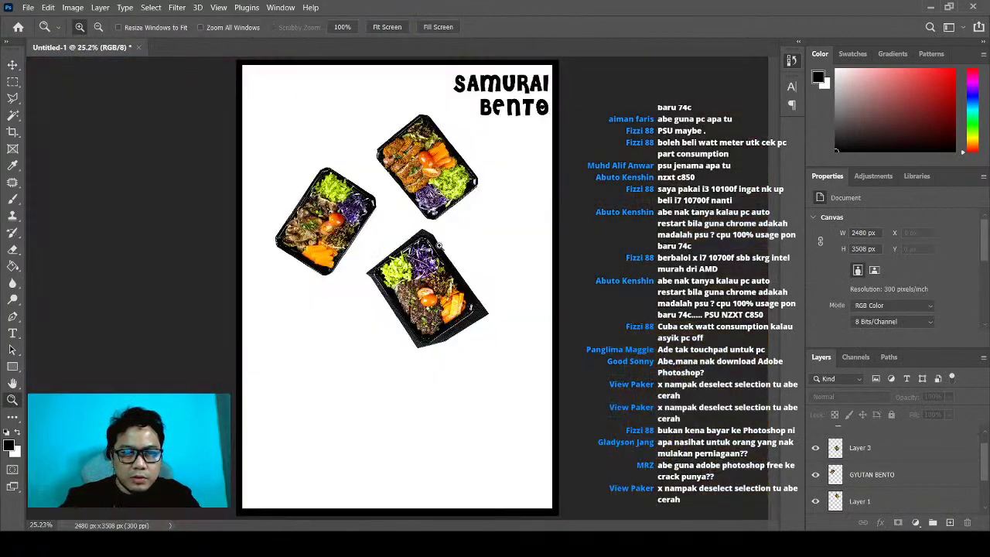
pyautogui.click(425, 263)
pyautogui.click(447, 275)
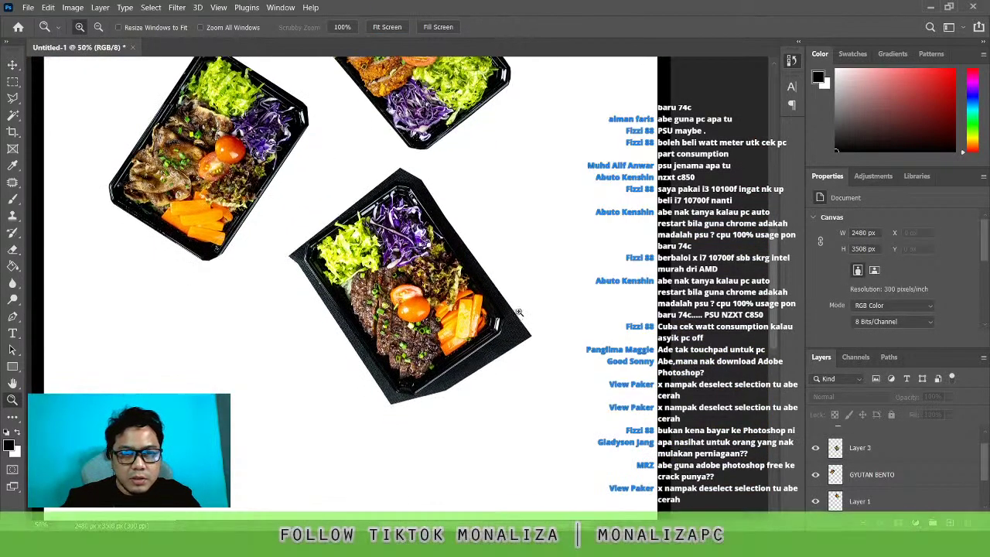
pyautogui.press('l')
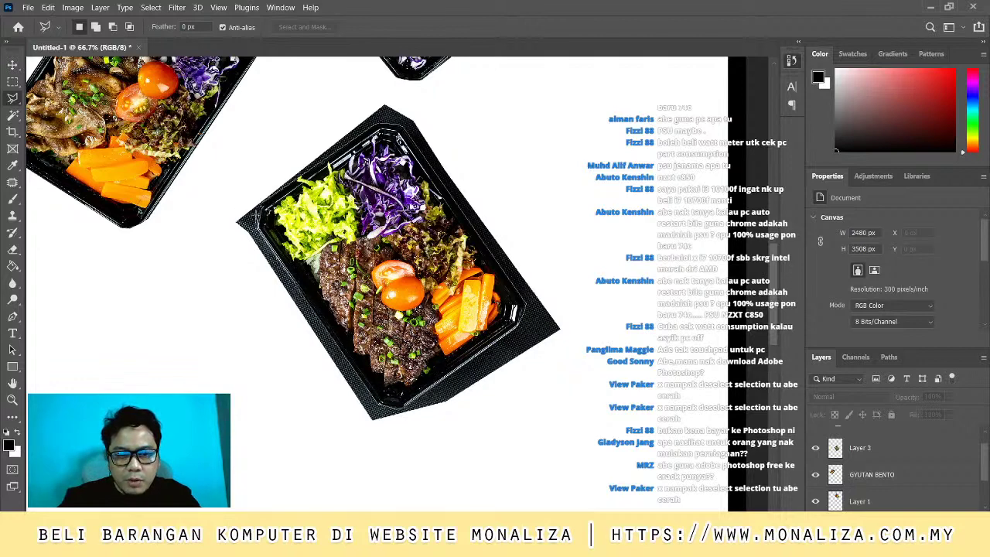
pyautogui.click(259, 204)
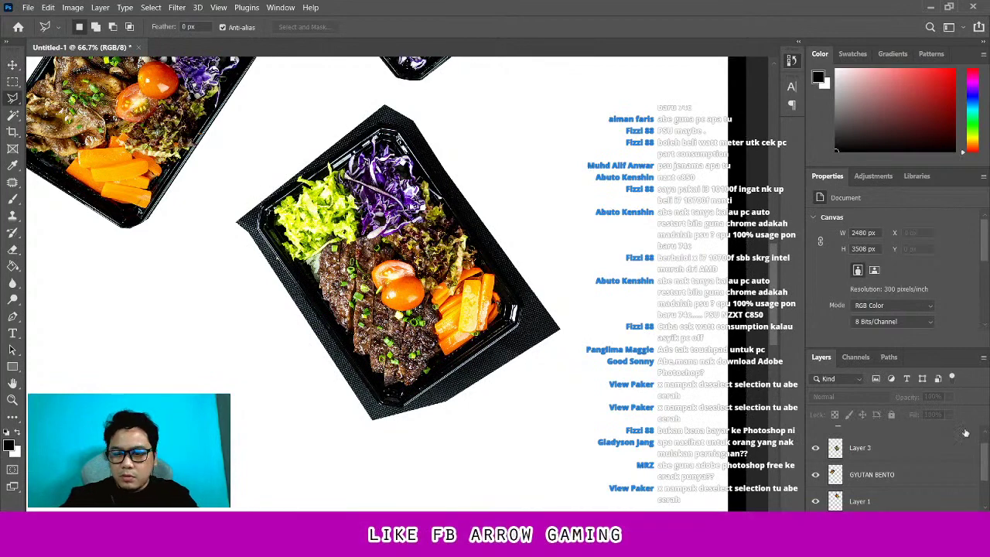
pyautogui.click(889, 452)
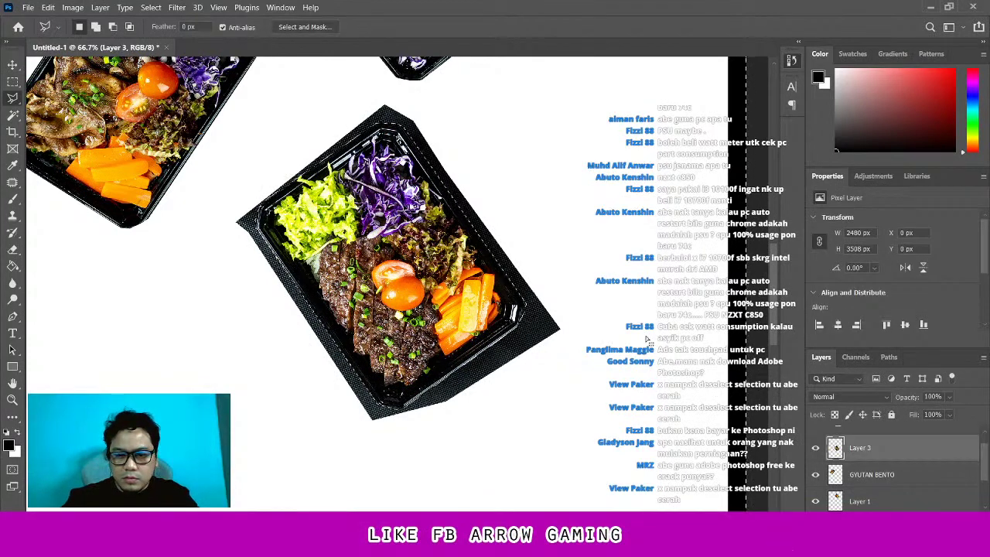
pyautogui.hotkey('ctrl', 'shift', 'i')
pyautogui.press('Delete')
pyautogui.hotkey('ctrl', 'd')
# Zoom out to the full poster and place the KARAAGEDON photo onto it
pyautogui.press('z')
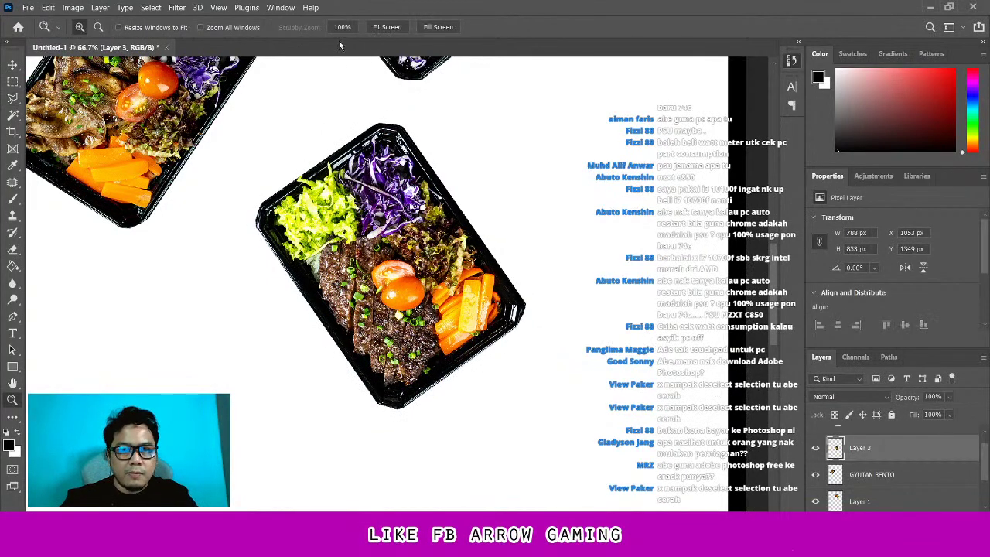
pyautogui.click(386, 27)
pyautogui.press('alt')
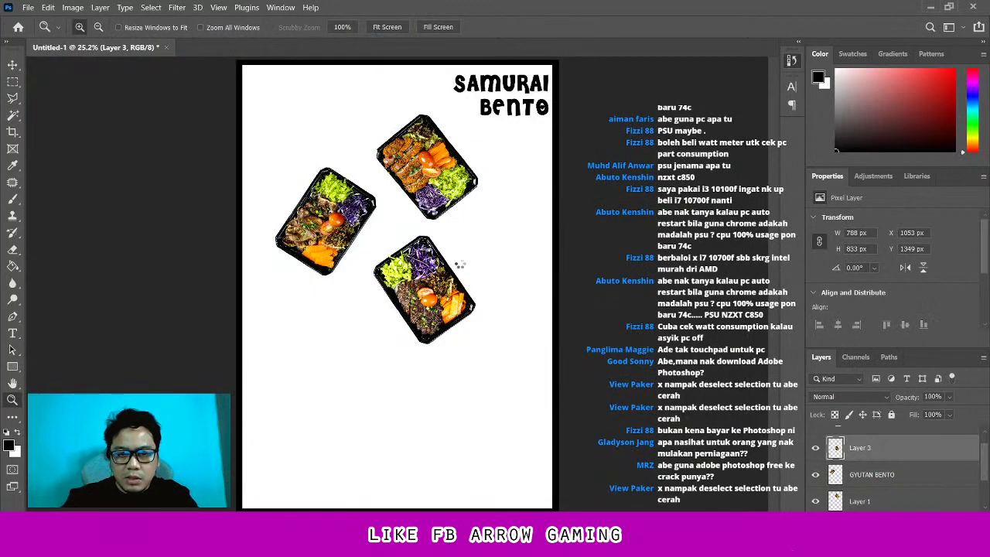
pyautogui.moveTo(461, 265); pyautogui.dragTo(396, 287)
# Cut the KARAAGEDON tray out as Layer 4 using a four-corner polygonal outline
pyautogui.press('Return')
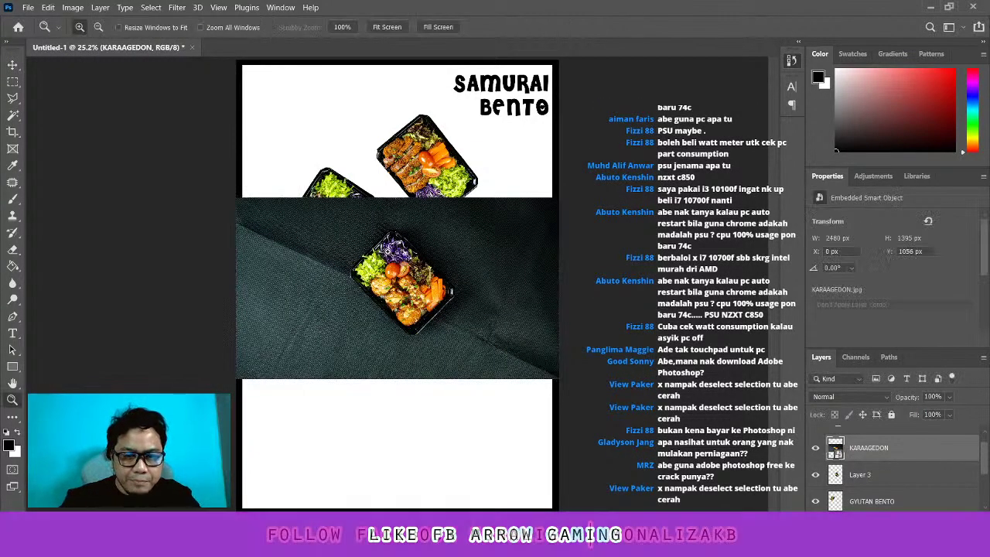
pyautogui.click(410, 272)
pyautogui.click(319, 261)
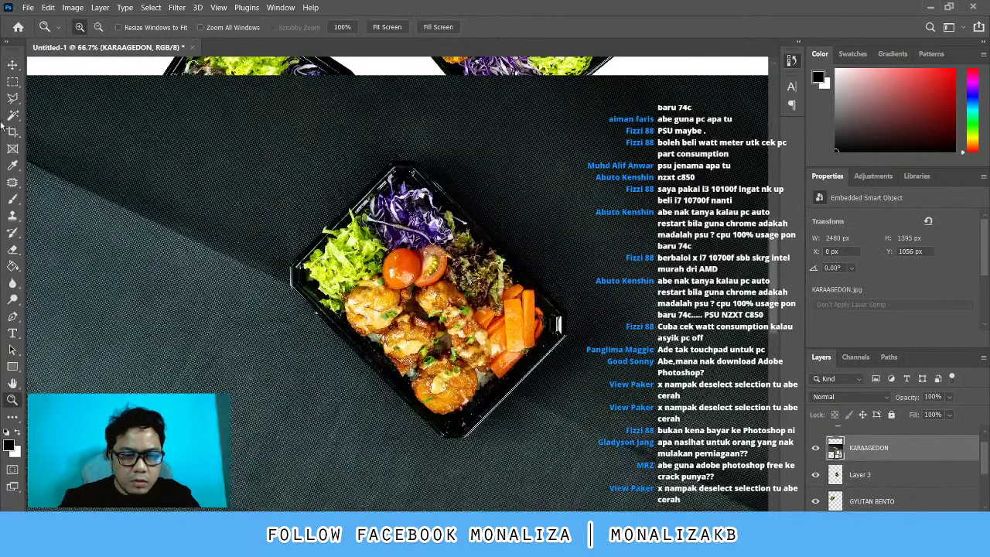
pyautogui.click(13, 98)
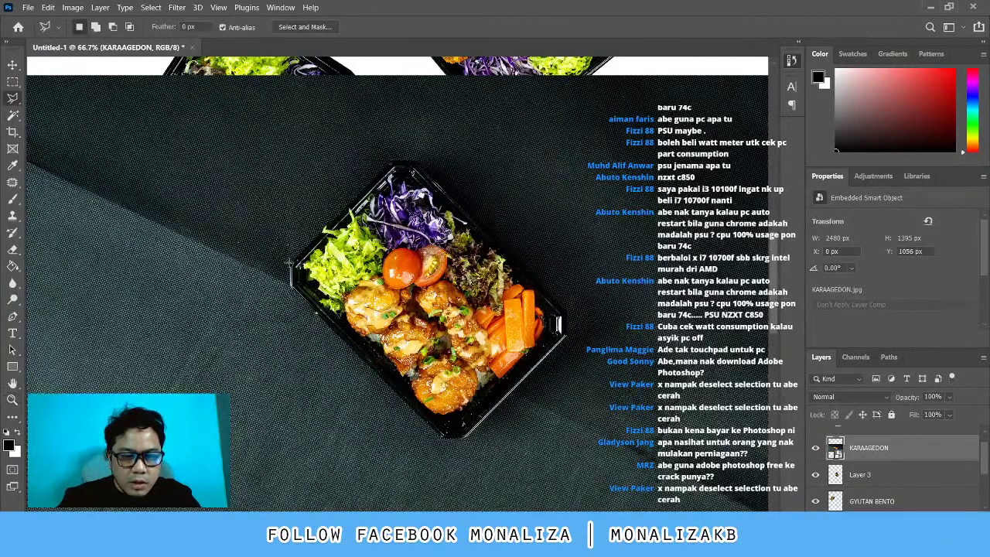
pyautogui.click(296, 255)
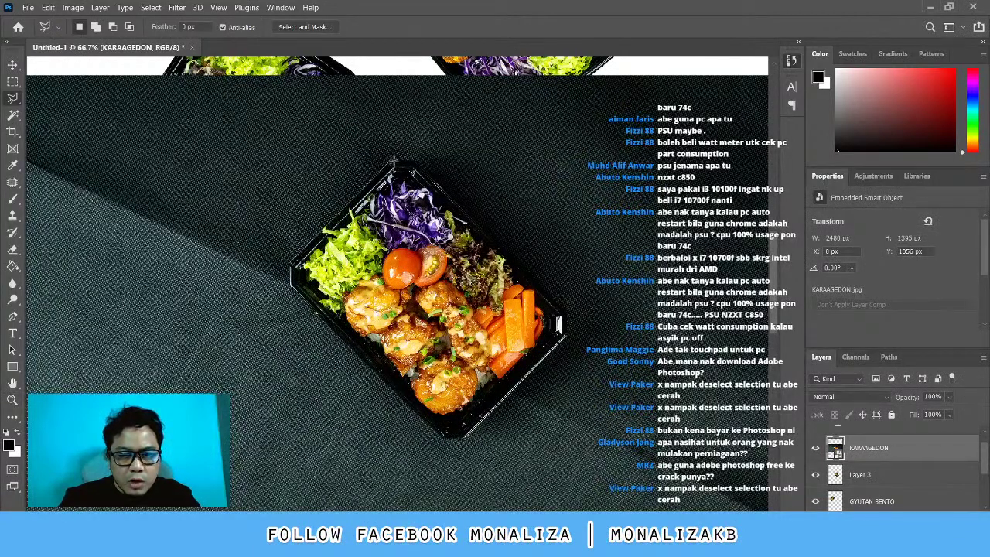
pyautogui.click(434, 176)
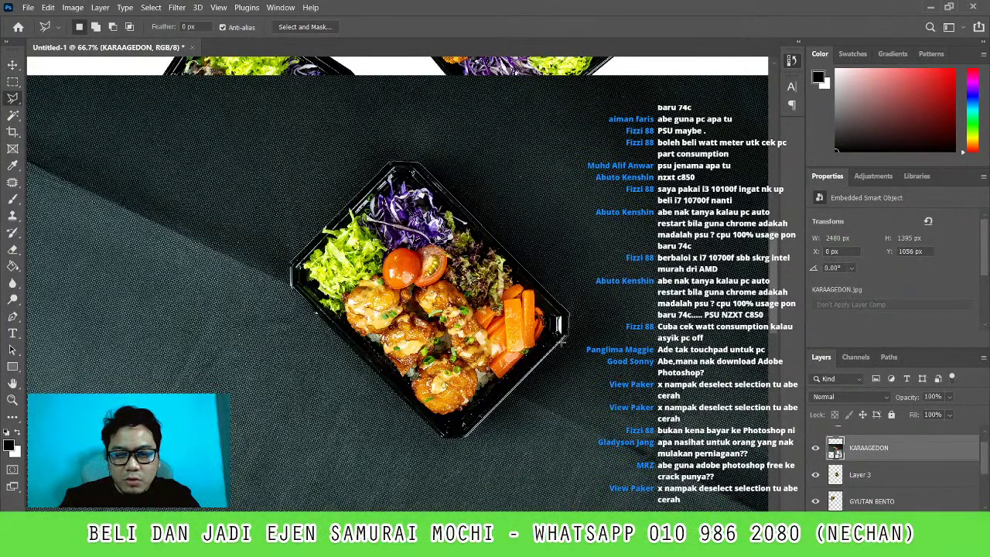
pyautogui.click(560, 338)
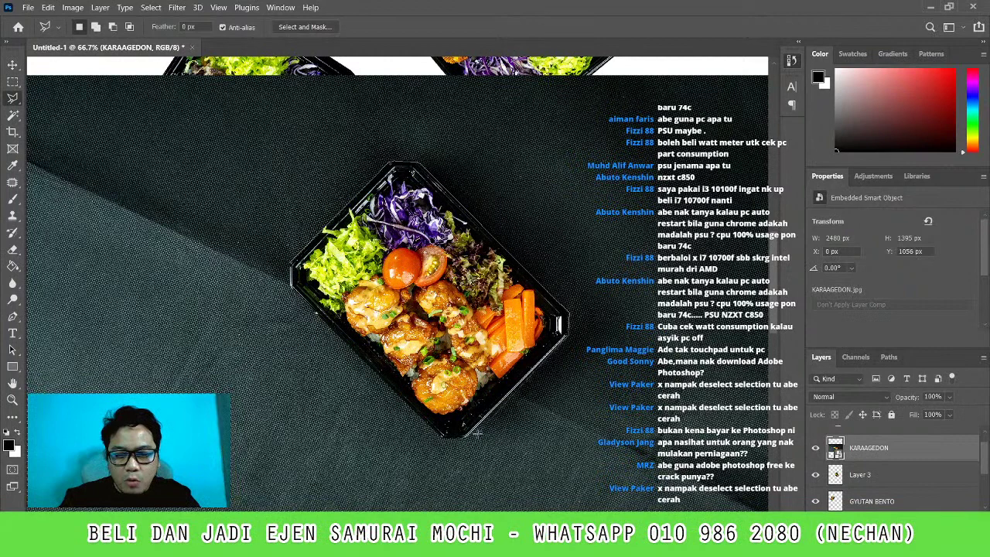
pyautogui.click(439, 436)
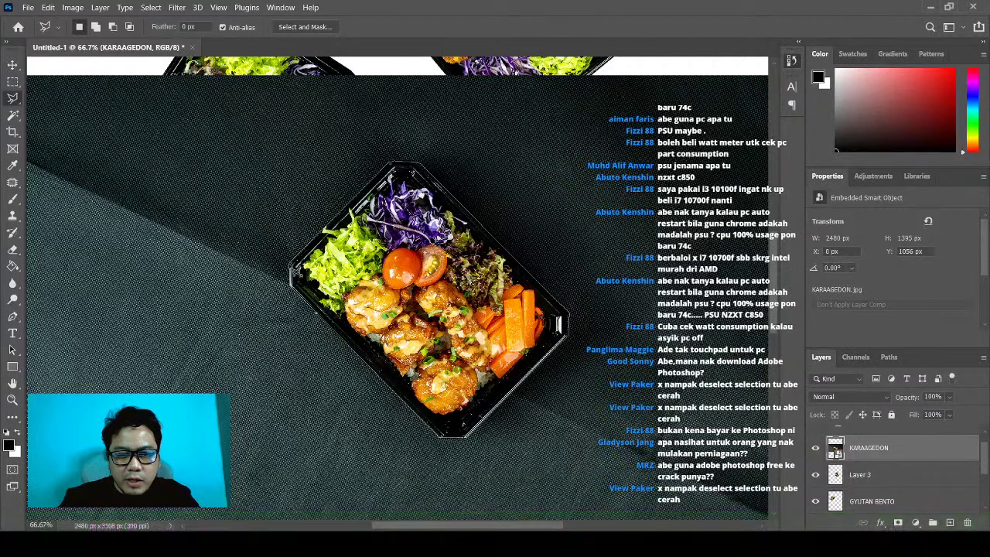
pyautogui.doubleClick(287, 269)
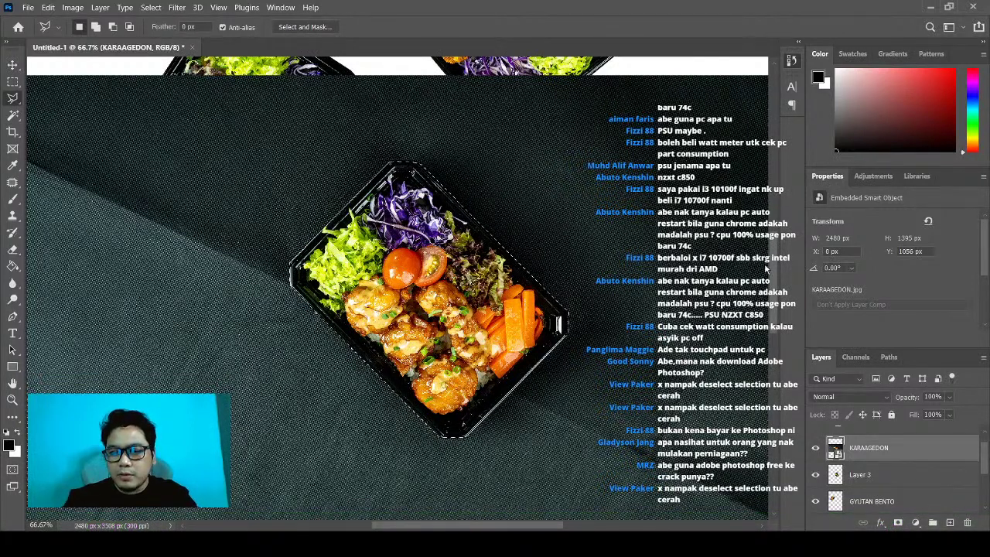
pyautogui.press('Delete')
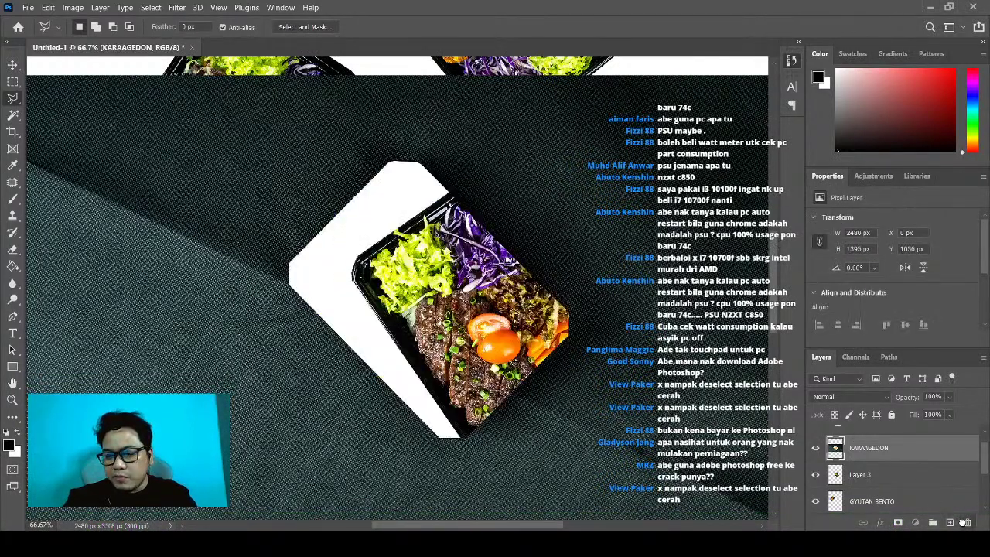
pyautogui.press('z')
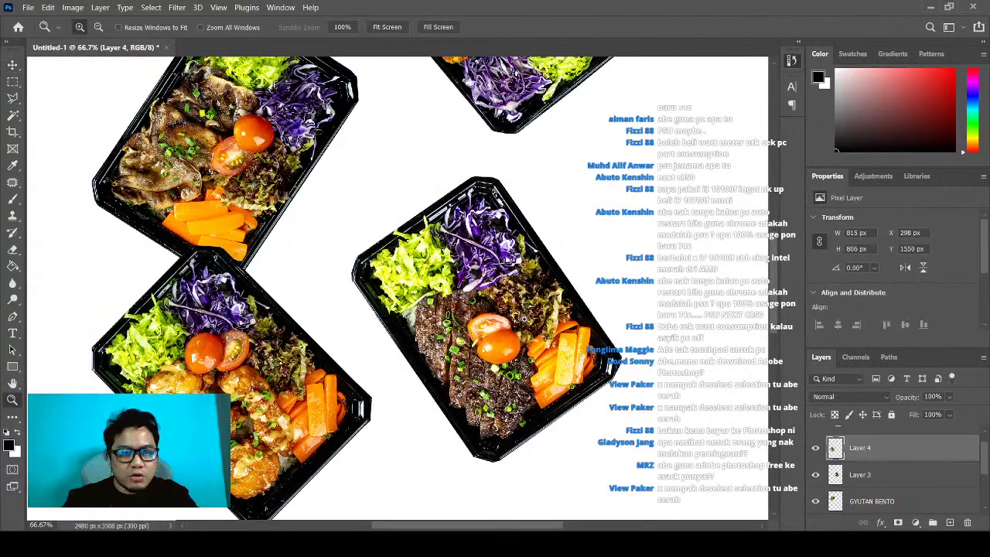
pyautogui.scroll(-5, 562, 338)
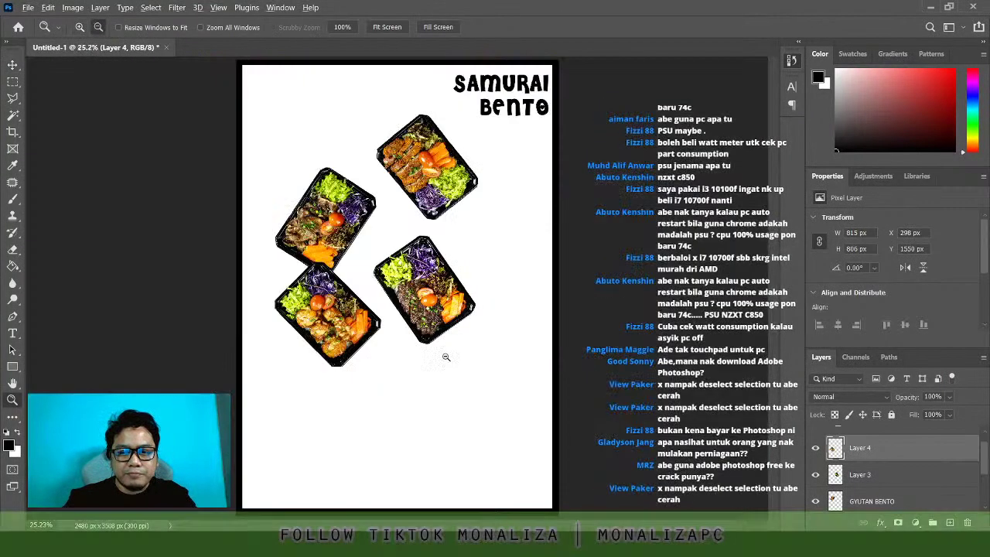
# Place the Unagidon photo and cut its tray out as Layer 5 with a polygonal outline
pyautogui.moveTo(989, 290); pyautogui.dragTo(456, 290)
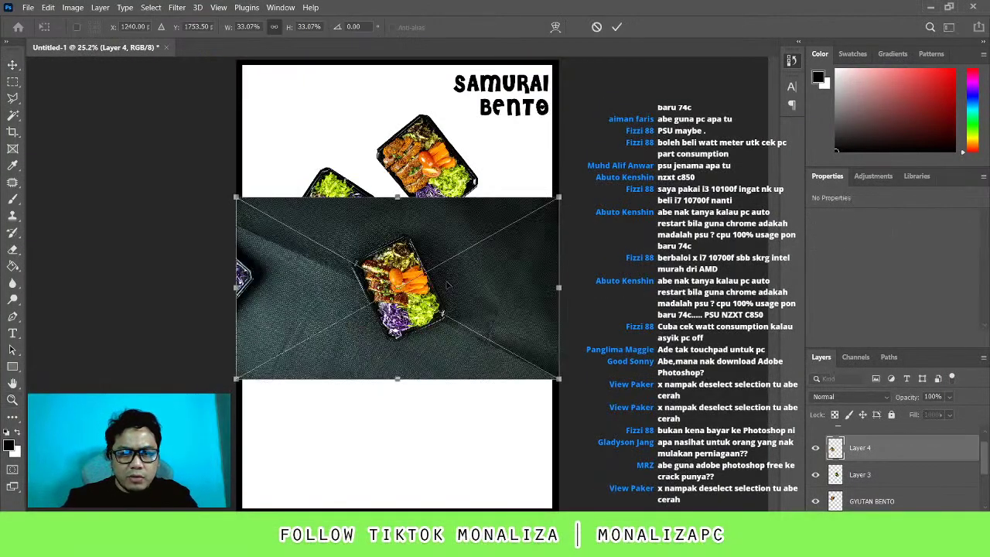
pyautogui.press('Return')
pyautogui.scroll(1, 404, 303)
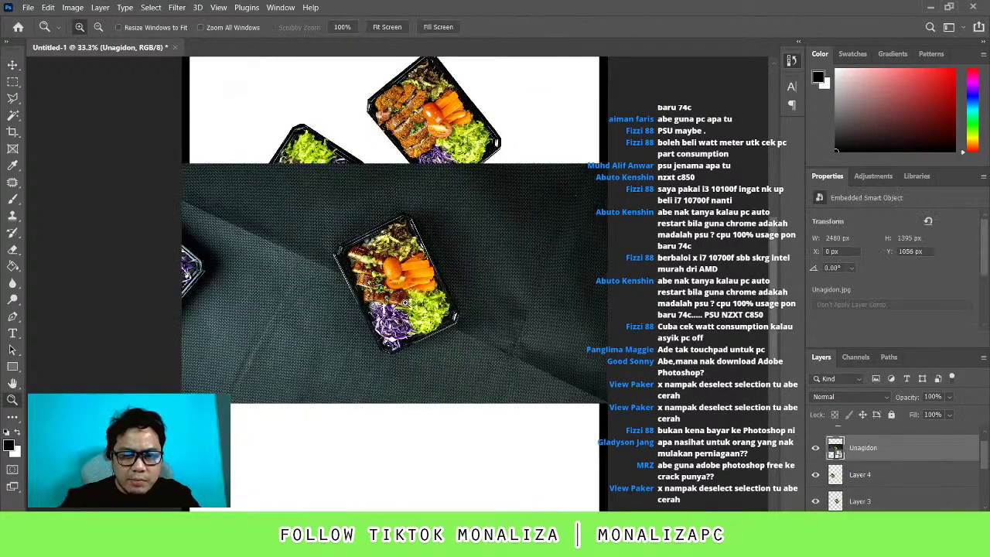
pyautogui.scroll(1, 405, 303)
pyautogui.scroll(1, 405, 303)
pyautogui.click(12, 97)
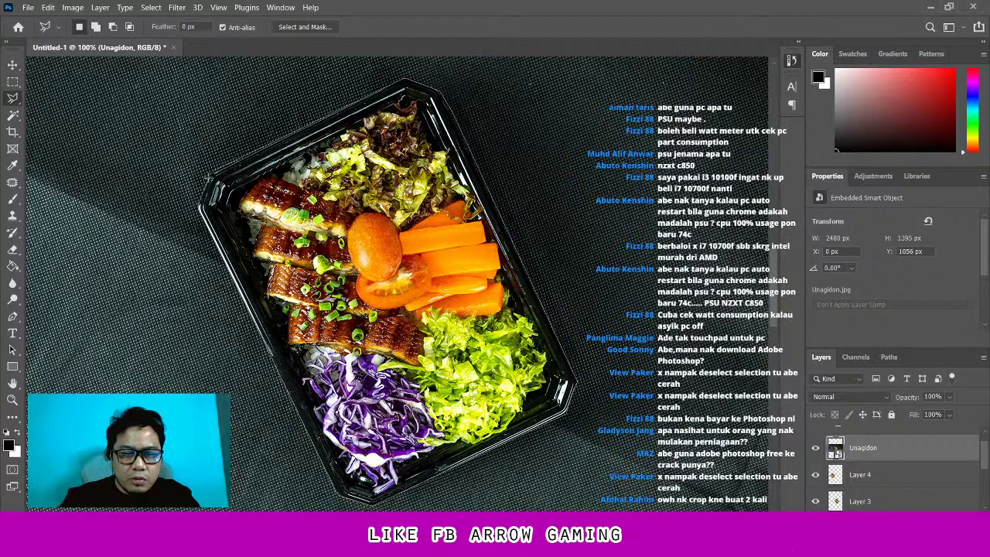
pyautogui.click(210, 174)
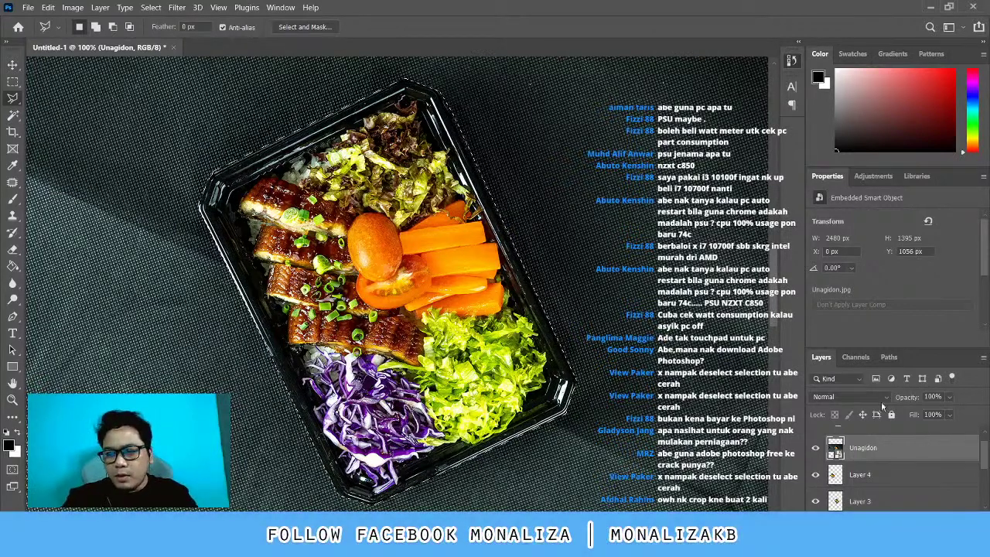
pyautogui.hotkey('ctrl', 'v')
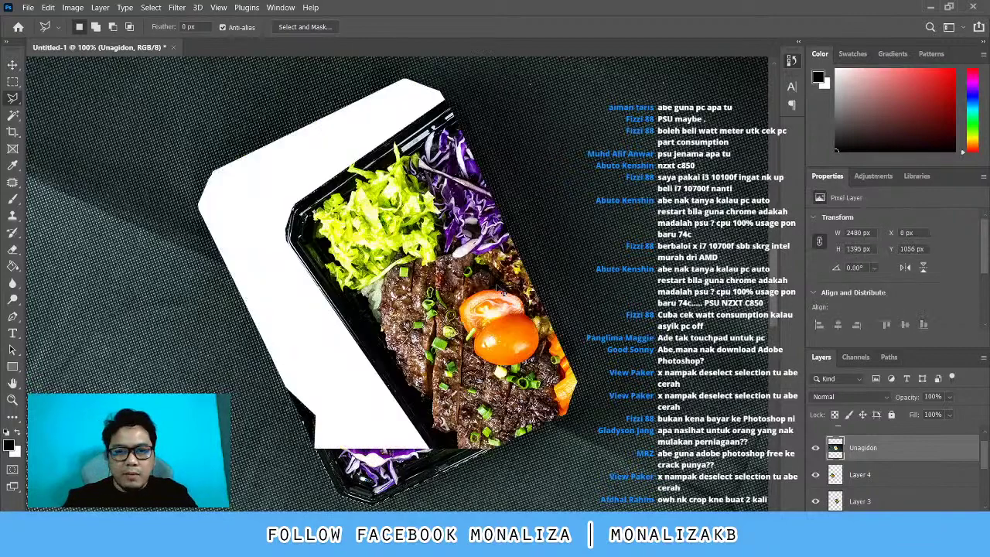
pyautogui.hotkey('ctrl', 'z')
pyautogui.press('v')
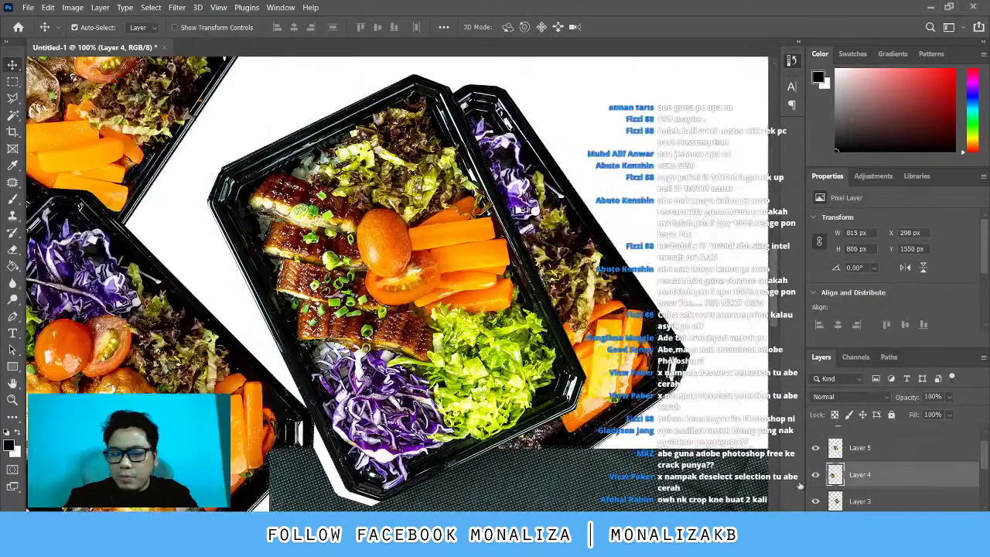
# Stagger the trays: unagi to the lower middle, lower-left down-left, middle up-right
pyautogui.press('z')
pyautogui.click(386, 27)
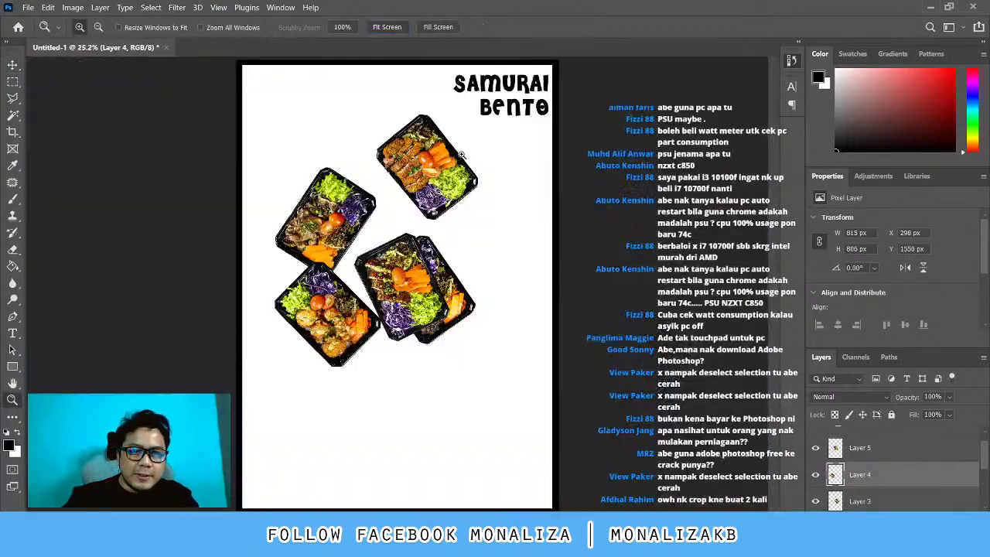
pyautogui.press('v')
pyautogui.moveTo(495, 271); pyautogui.dragTo(431, 403)
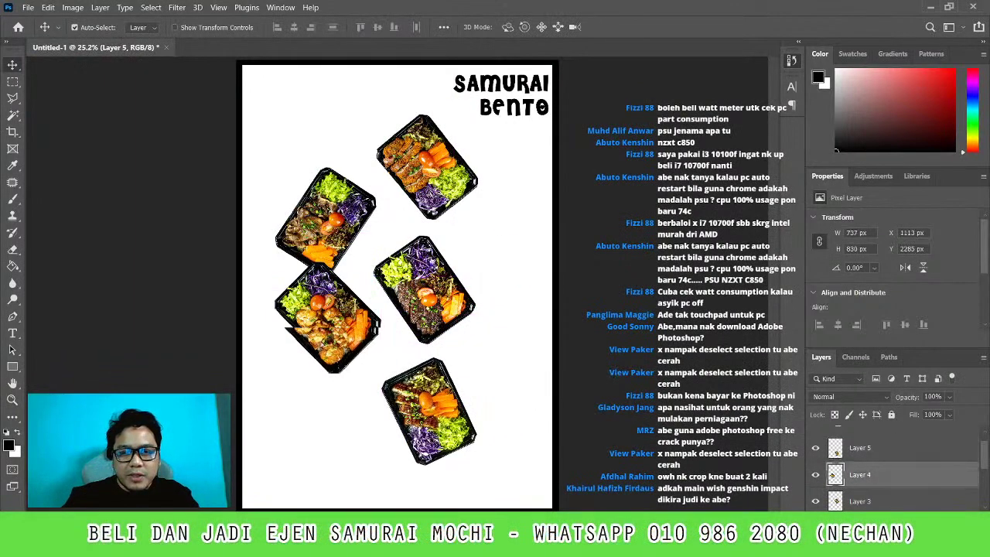
pyautogui.moveTo(324, 317); pyautogui.dragTo(308, 355)
pyautogui.moveTo(457, 301); pyautogui.dragTo(470, 295)
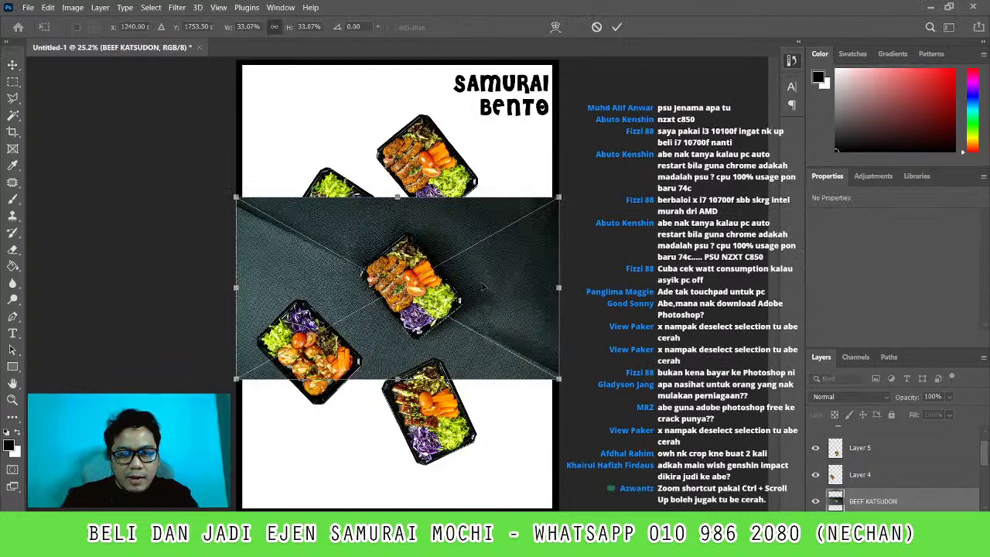
# Copy a small dark texture patch from the BEEF KATSUDON photo and delete the photo layer
pyautogui.press('Return')
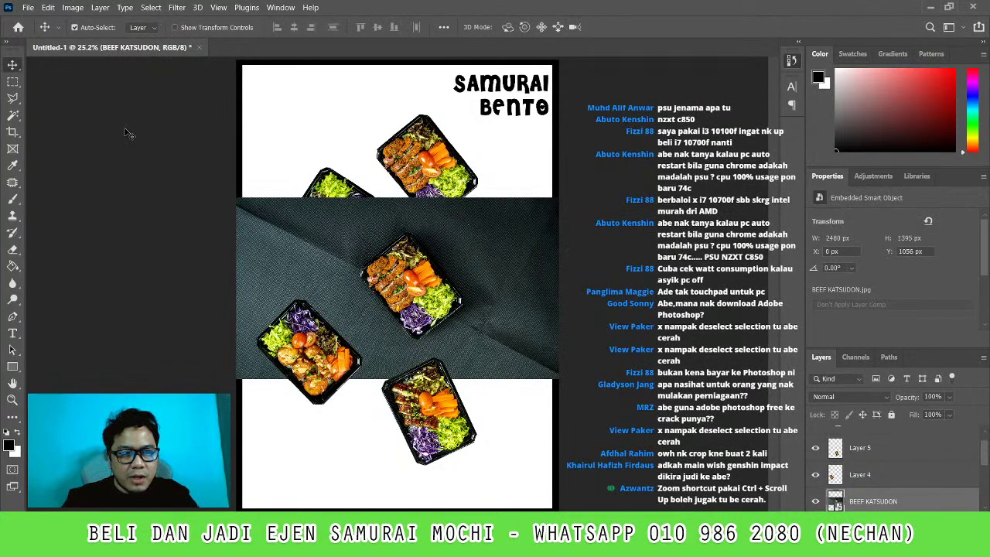
pyautogui.click(12, 81)
pyautogui.moveTo(318, 208); pyautogui.dragTo(343, 226)
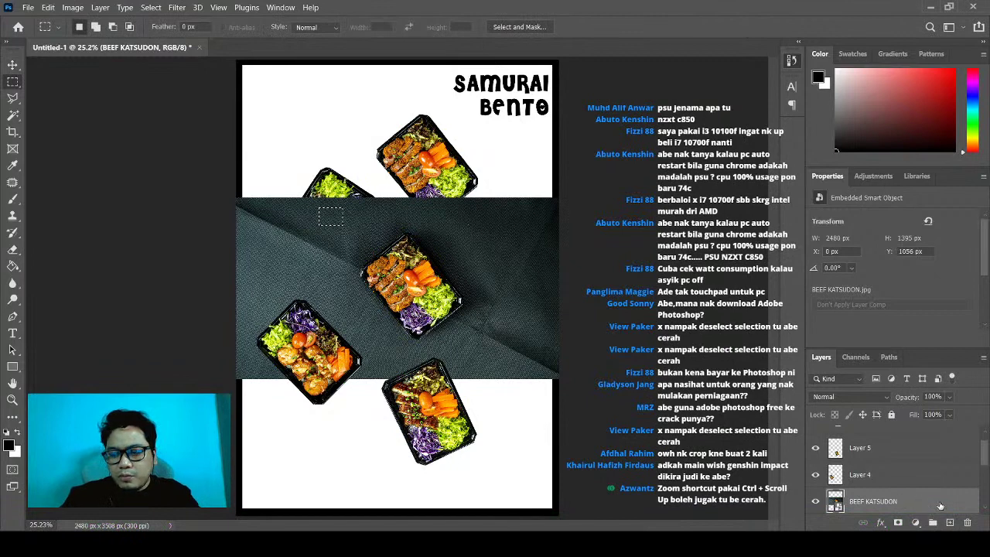
pyautogui.moveTo(940, 506); pyautogui.dragTo(967, 522)
# Move the dark patch between the bento boxes and clear its selection
pyautogui.press('v')
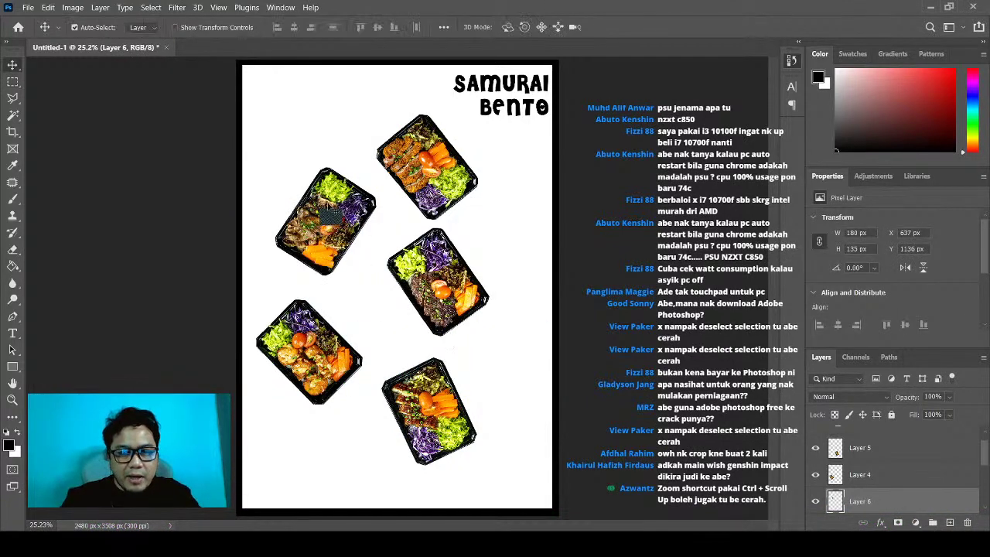
pyautogui.moveTo(331, 218); pyautogui.dragTo(369, 308)
pyautogui.press('z')
pyautogui.click(378, 287)
pyautogui.click(378, 287)
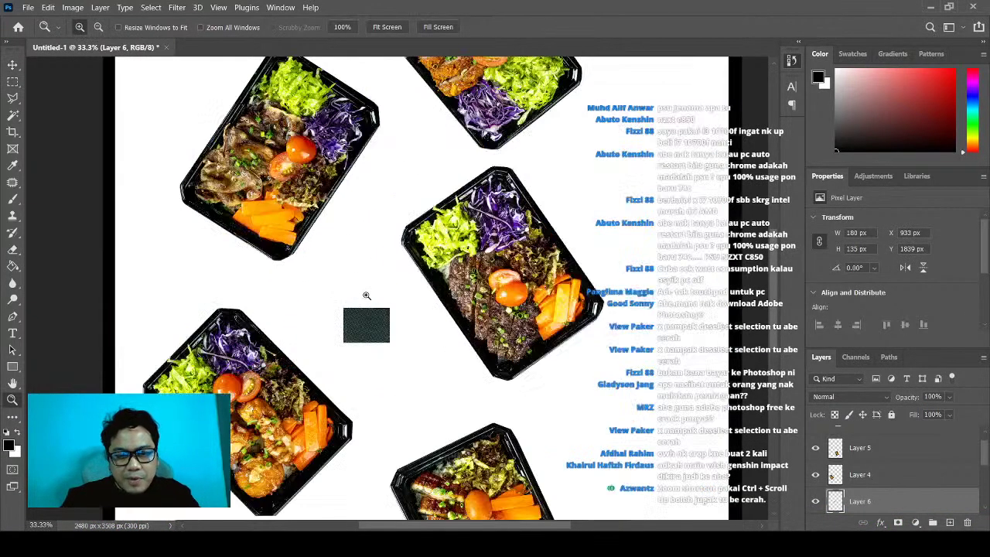
pyautogui.click(376, 340)
pyautogui.press('v')
pyautogui.moveTo(378, 345)
pyautogui.mouseDown()
pyautogui.moveTo(341, 307)
pyautogui.moveTo(365, 290)
pyautogui.mouseUp()
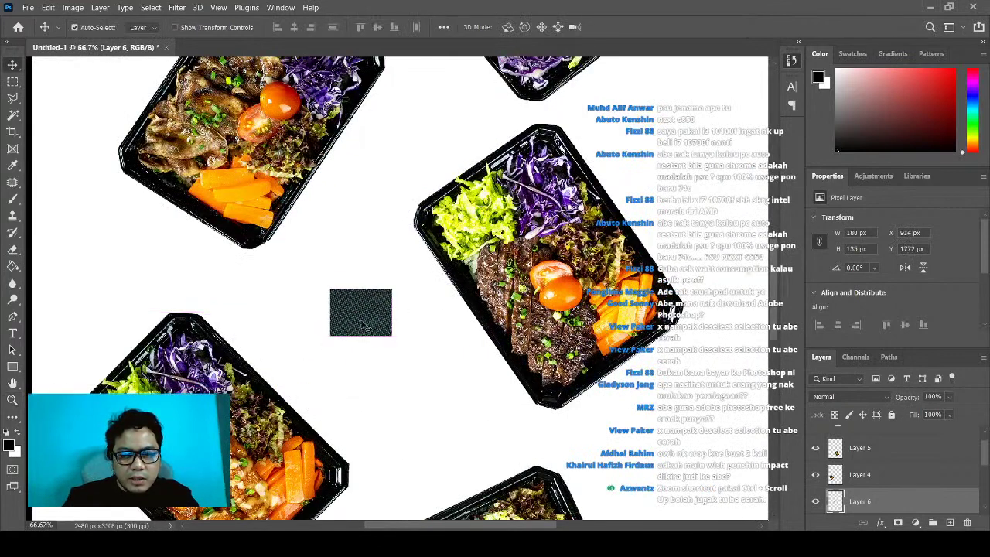
pyautogui.press('w')
pyautogui.hotkey('ctrl', 'd')
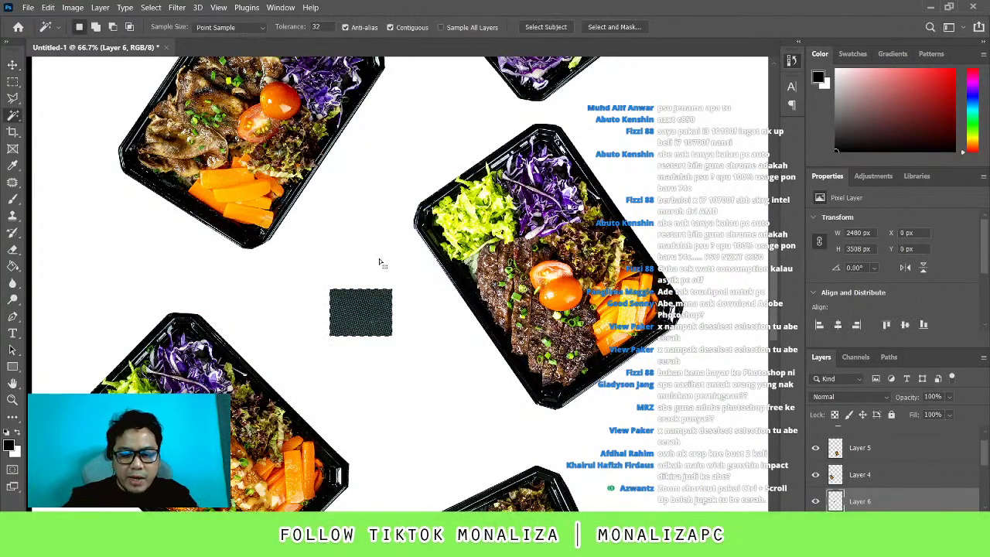
# Fine-tune the dark patch slightly up-left to about X 881, Y 1707 px
pyautogui.press('z')
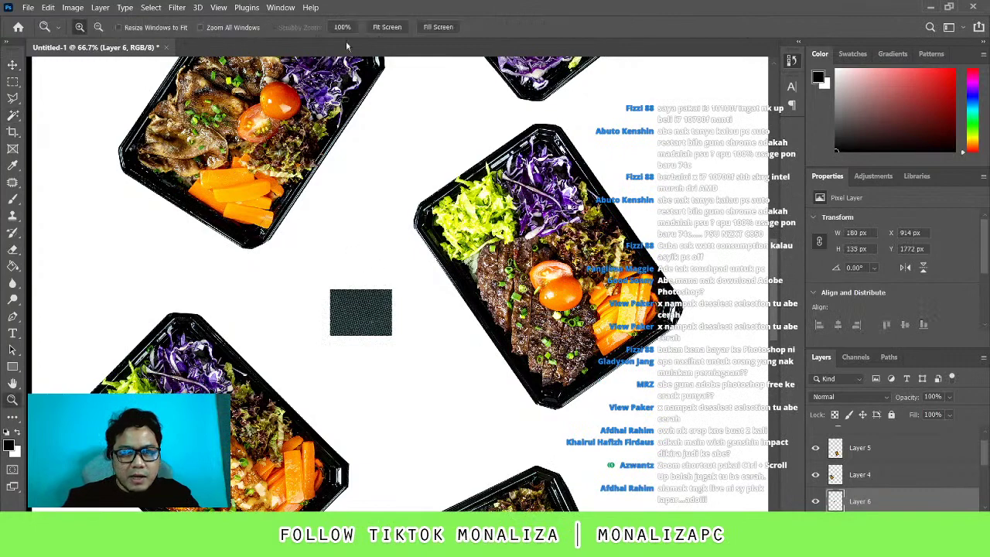
pyautogui.hotkey('ctrl', '0')
pyautogui.click(368, 305)
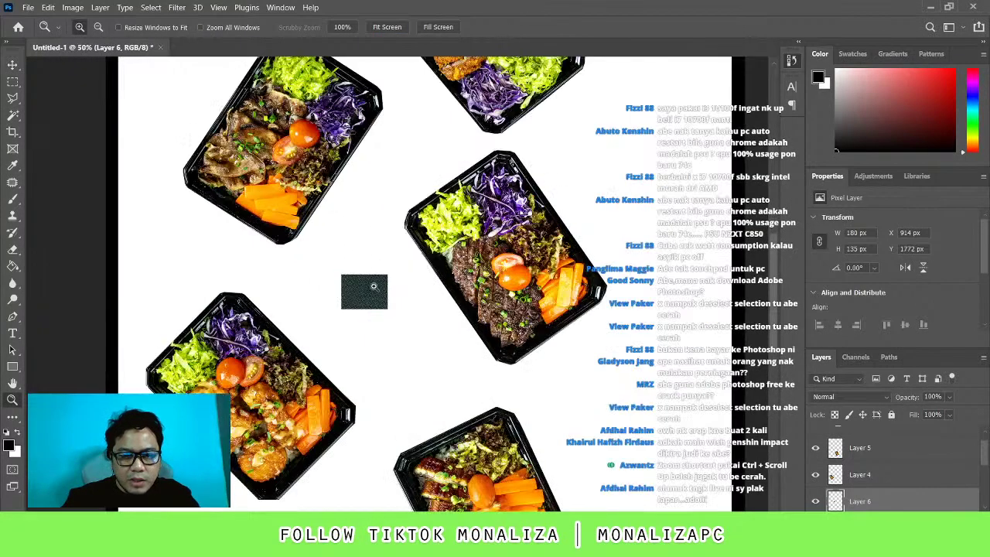
pyautogui.click(390, 28)
pyautogui.press('v')
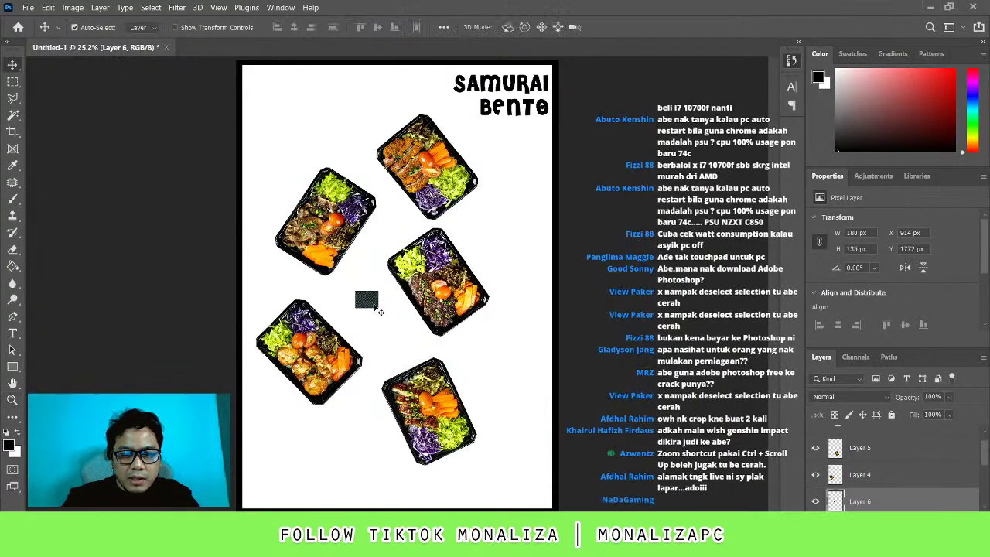
pyautogui.moveTo(378, 303); pyautogui.dragTo(371, 291)
# Fill the empty page area with Layer 6's dark texture, covering the whole poster, then deselect
pyautogui.press('w')
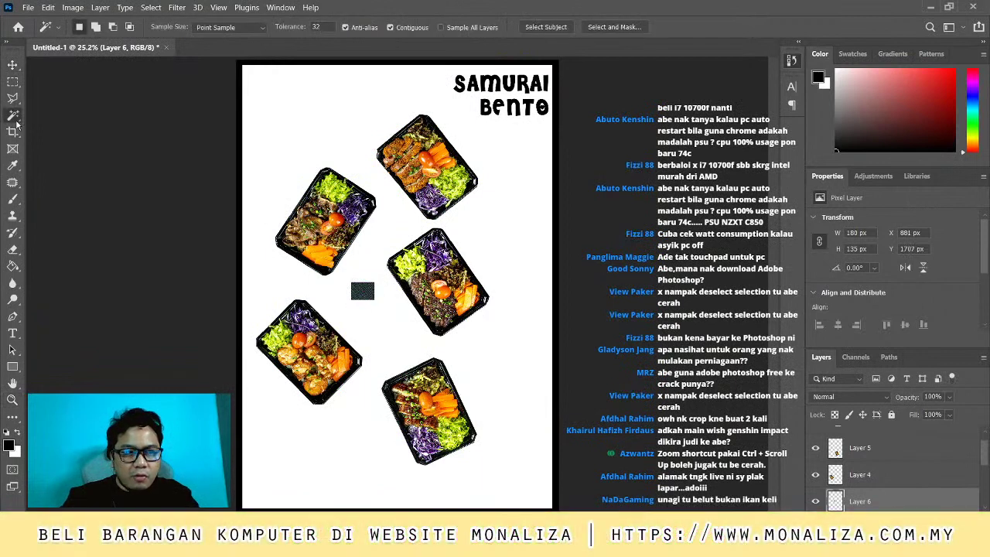
pyautogui.click(401, 259)
pyautogui.scroll(-3, 912, 477)
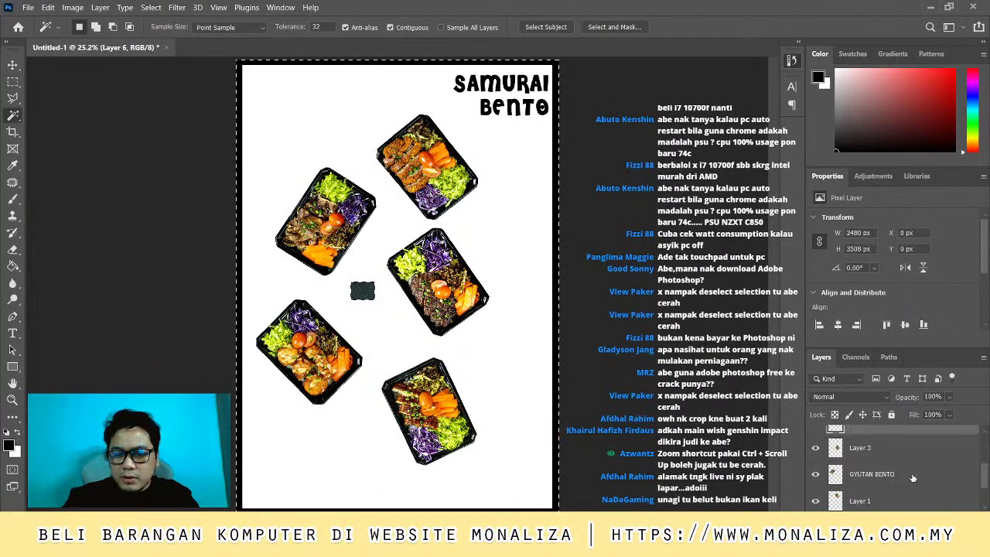
pyautogui.scroll(1, 909, 461)
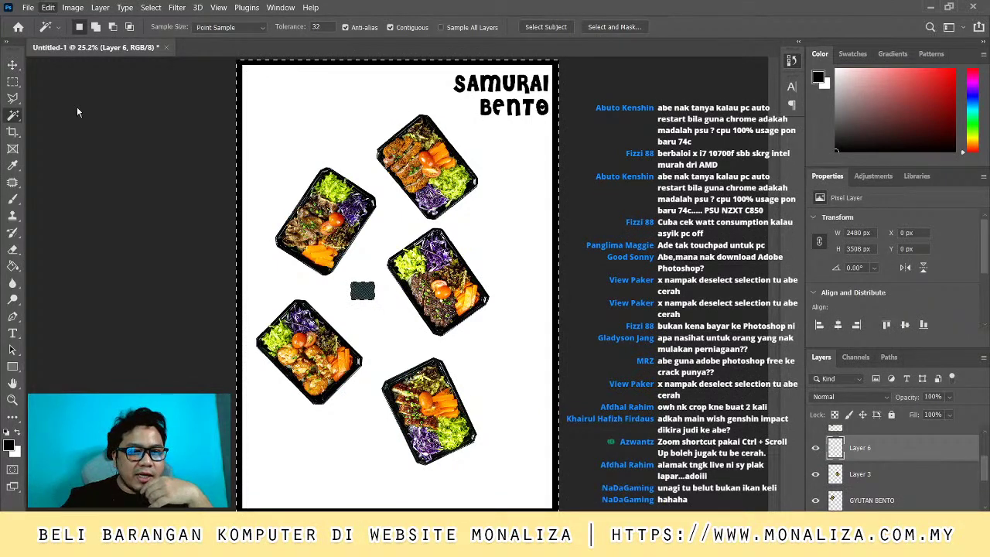
pyautogui.press('i')
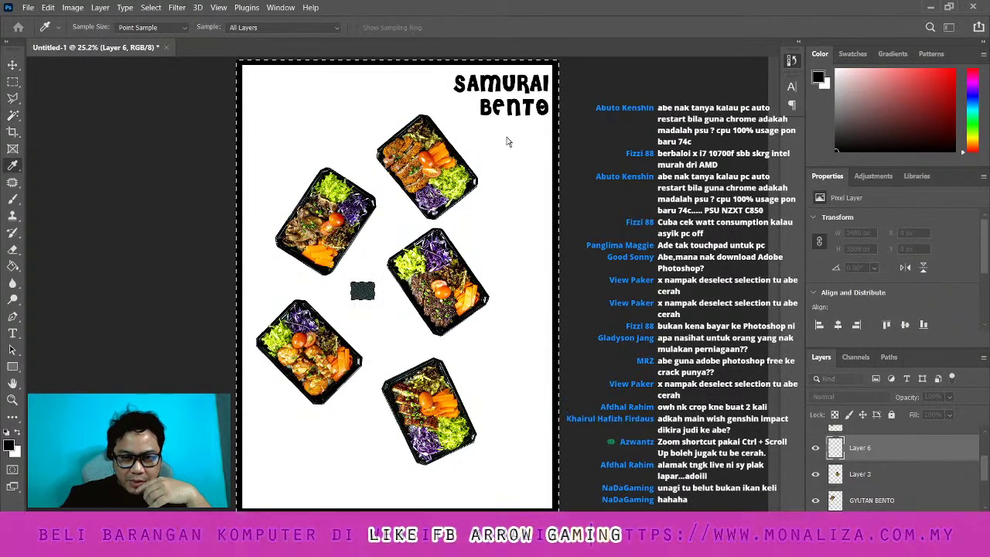
pyautogui.press('w')
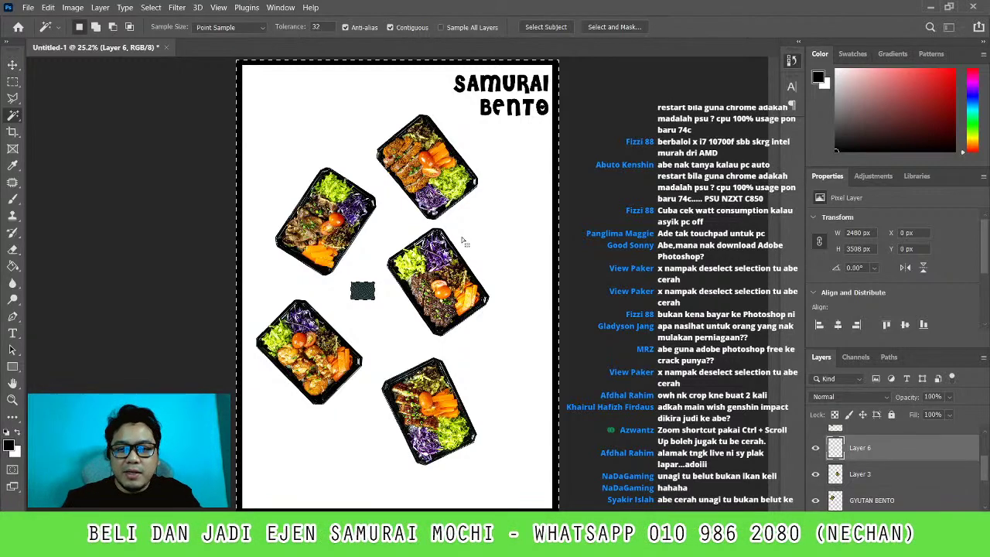
pyautogui.hotkey('ctrl', 'z')
pyautogui.hotkey('ctrl', 'd')
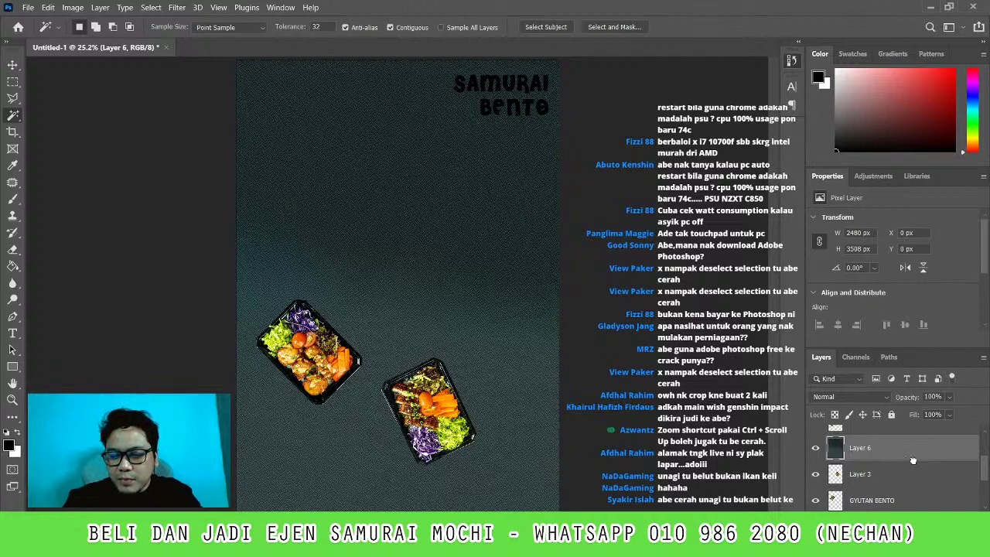
pyautogui.scroll(-3, 903, 493)
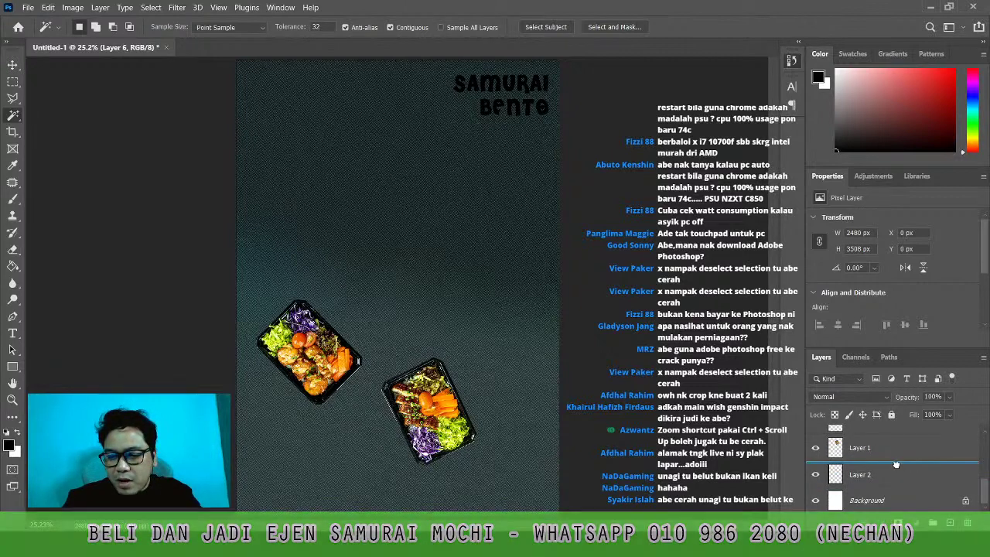
# Send Layer 6's dark texture behind the bentos, nudge the top and middle-right bentos right, and select Layer 3
pyautogui.hotkey('ctrl', 'shift', '[')
pyautogui.press('v')
pyautogui.moveTo(437, 283); pyautogui.dragTo(460, 282)
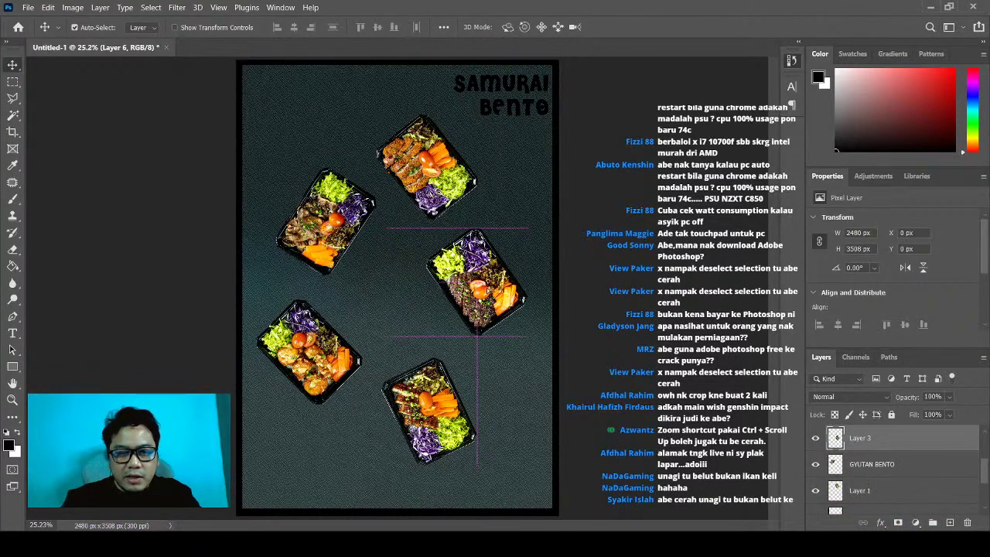
pyautogui.moveTo(428, 164); pyautogui.dragTo(441, 164)
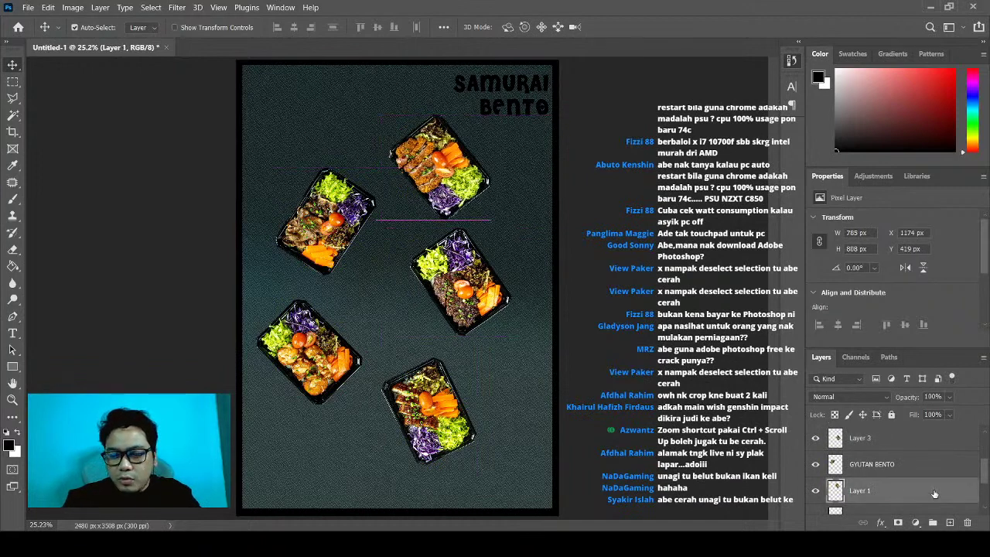
pyautogui.click(841, 438)
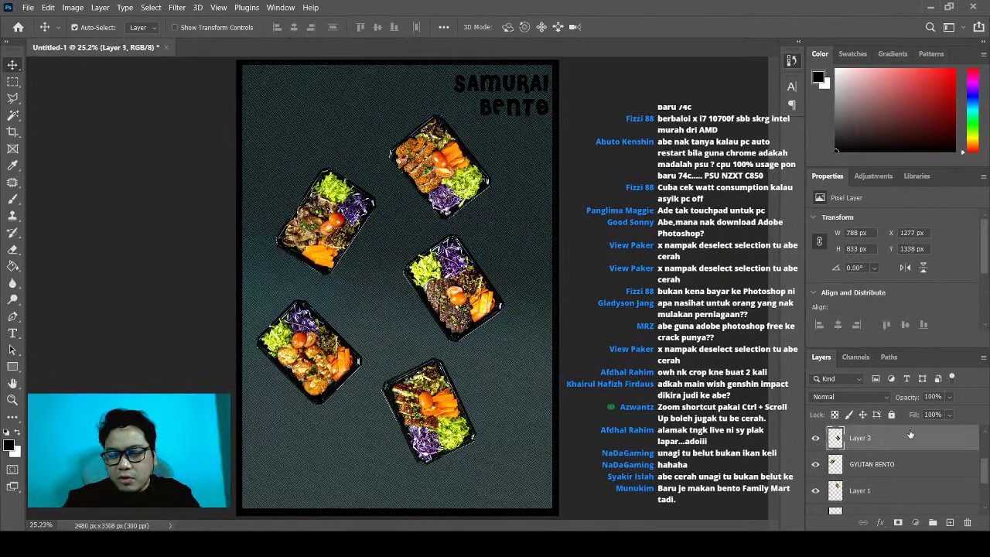
pyautogui.press('space')
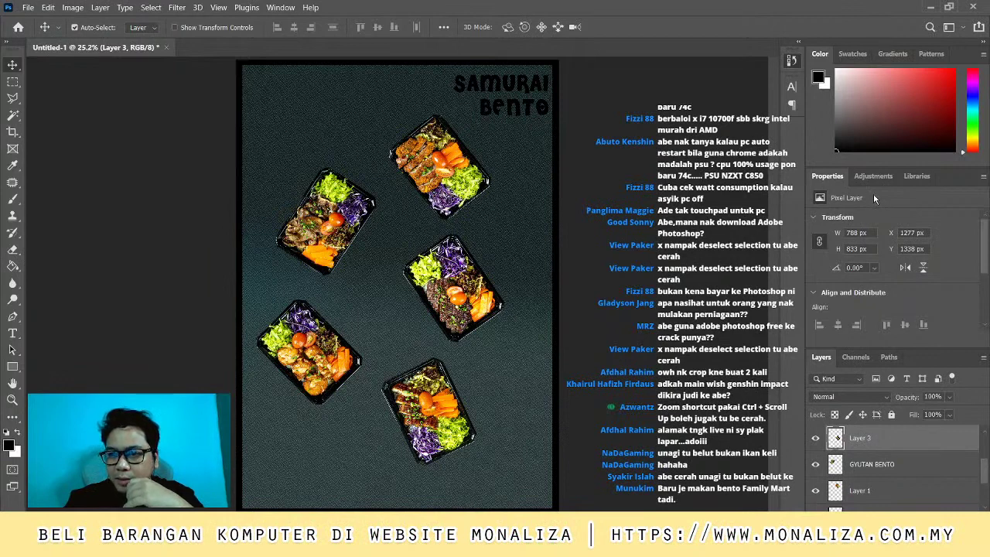
# Confirm a Drop Shadow on Layer 3's middle-right bento, then select Layer 5
pyautogui.press('space')
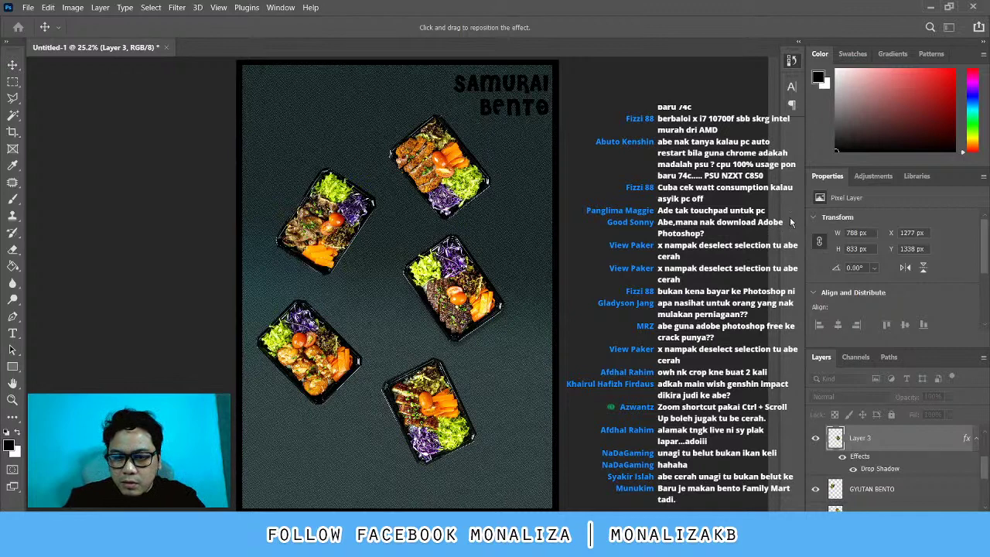
pyautogui.press('Return')
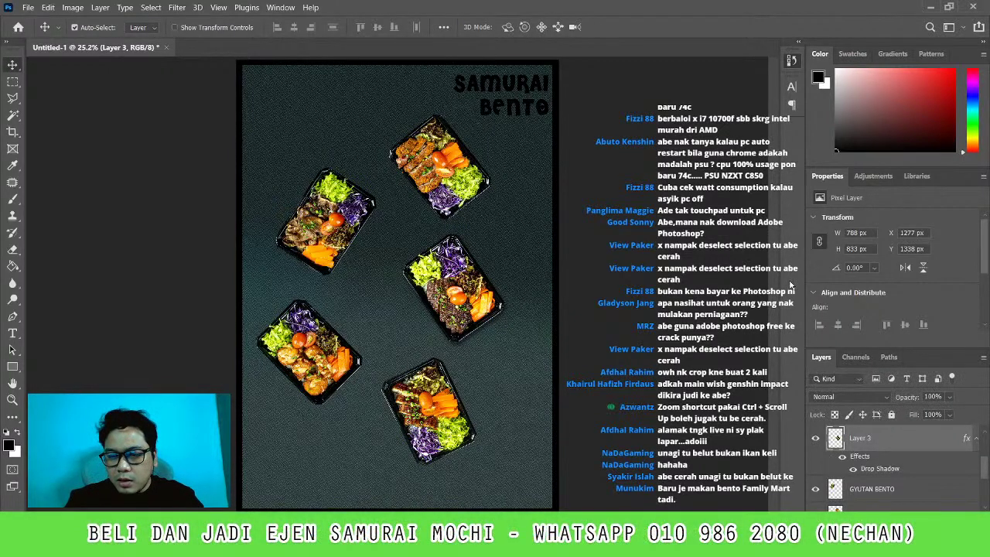
pyautogui.click(456, 428)
# Add Layer 4 to the selection and respace the bentos, moving the bottom-left one lower
pyautogui.keyDown('shift'); pyautogui.click(310, 315); pyautogui.keyUp('shift')
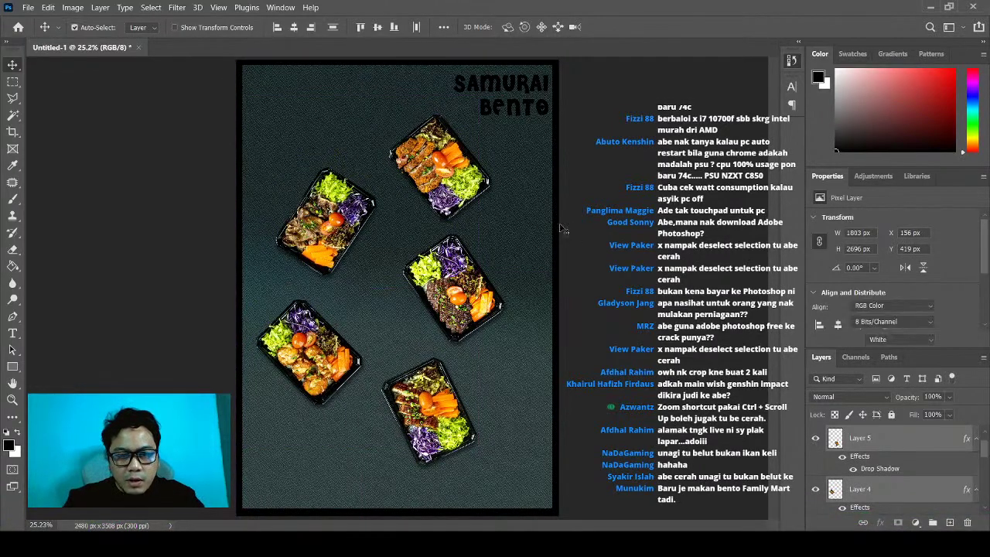
pyautogui.moveTo(441, 162); pyautogui.dragTo(441, 135)
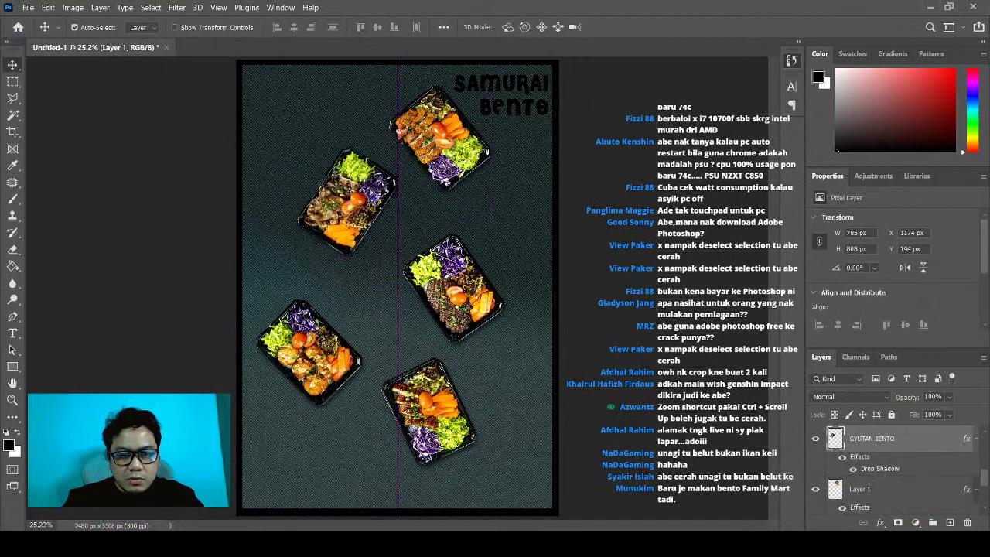
pyautogui.moveTo(325, 224); pyautogui.dragTo(337, 216)
pyautogui.moveTo(453, 287); pyautogui.dragTo(441, 287)
pyautogui.moveTo(438, 415); pyautogui.dragTo(474, 423)
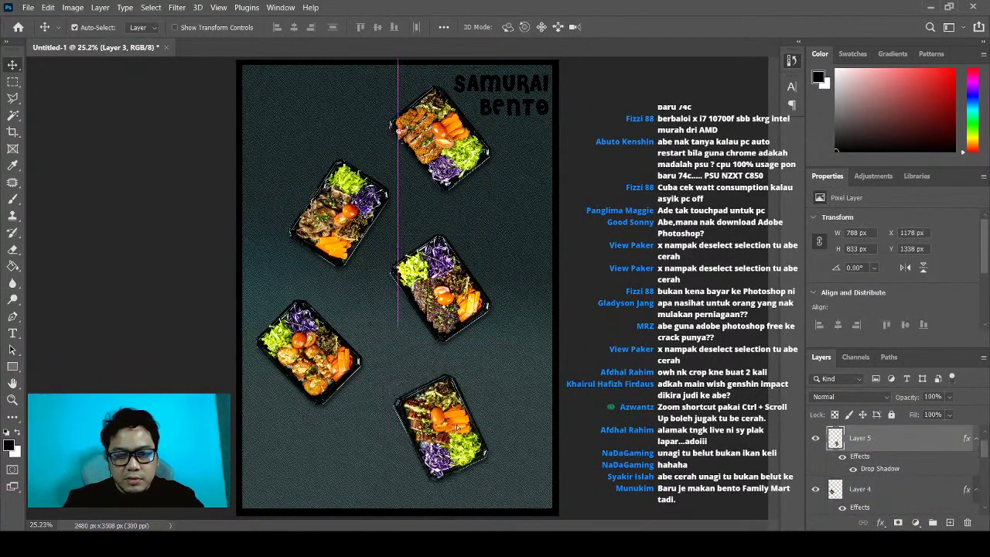
pyautogui.moveTo(313, 384); pyautogui.dragTo(313, 426)
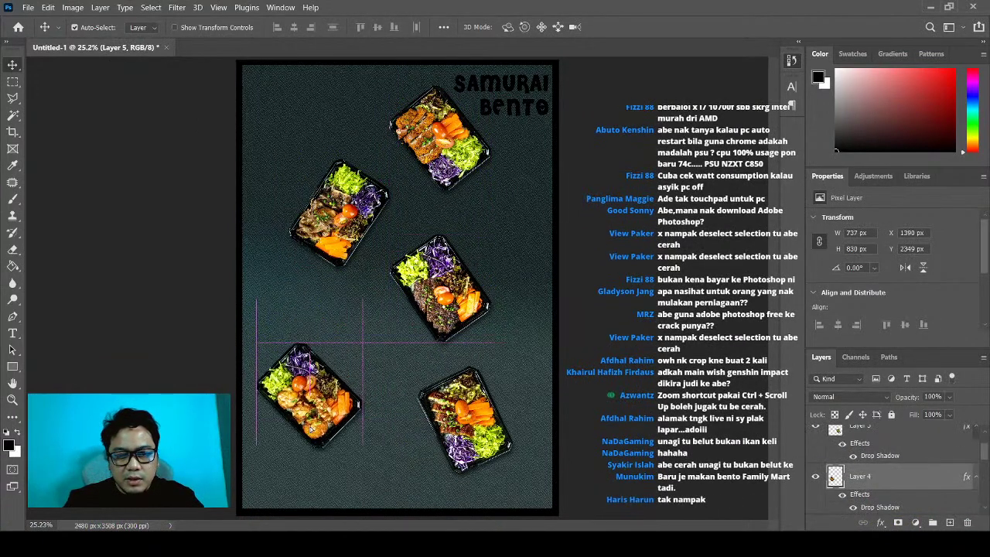
# Start a text label above the bottom-left bento, typing 'KARAAGe Bent'
pyautogui.press('t')
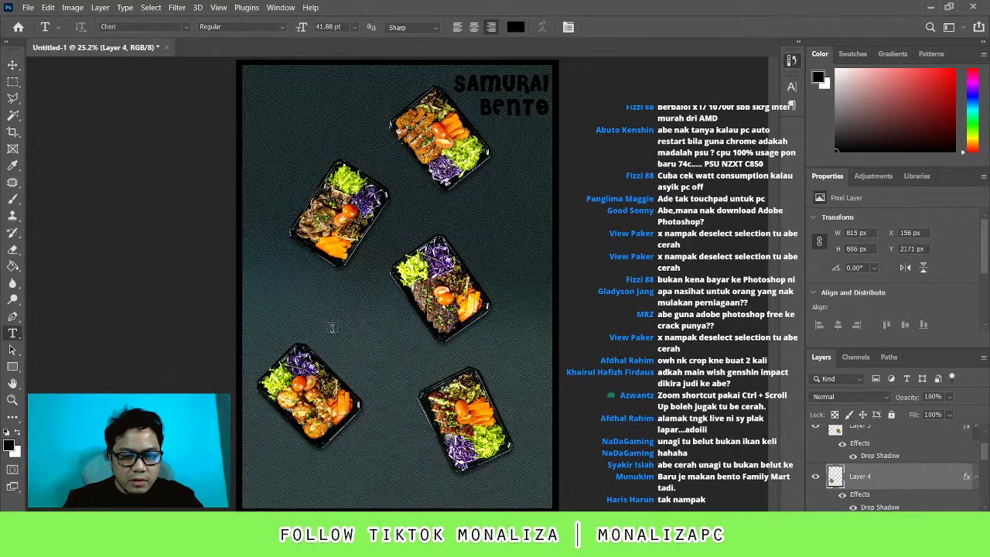
pyautogui.click(331, 328)
pyautogui.write('KARAAG')
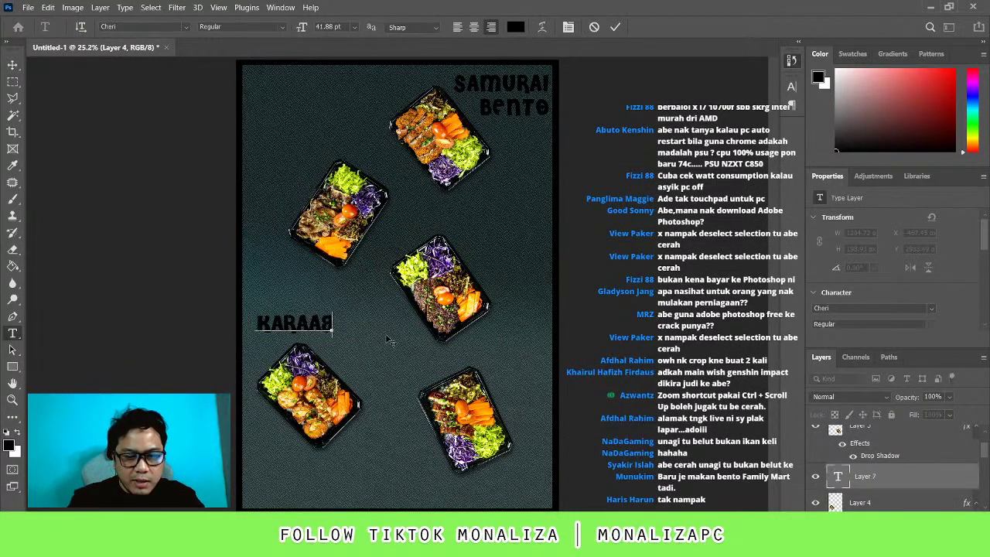
pyautogui.write('e Bent')
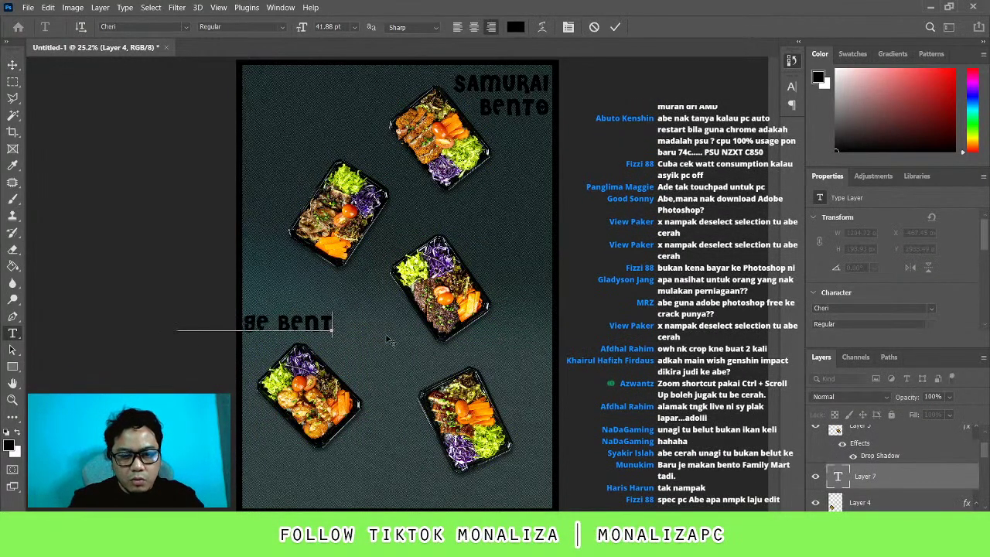
# Finish the label as three lines reading KARAAGE BENTO RM10 and commit it
pyautogui.press('BackSpace')
pyautogui.press('BackSpace')
pyautogui.press('BackSpace')
pyautogui.press('BackSpace')
pyautogui.press('BackSpace')
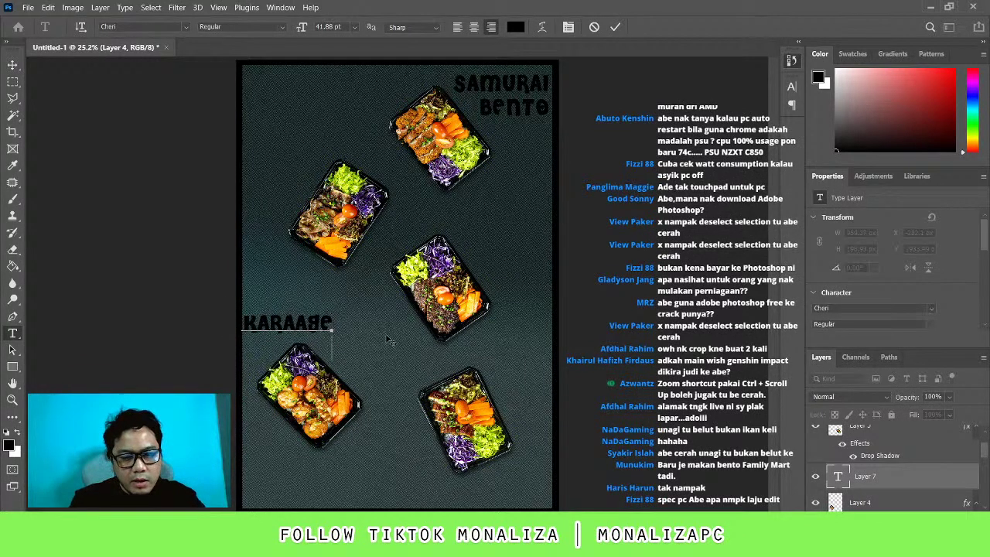
pyautogui.press('Return')
pyautogui.write('Bento')
pyautogui.hotkey('ctrl', 'a')
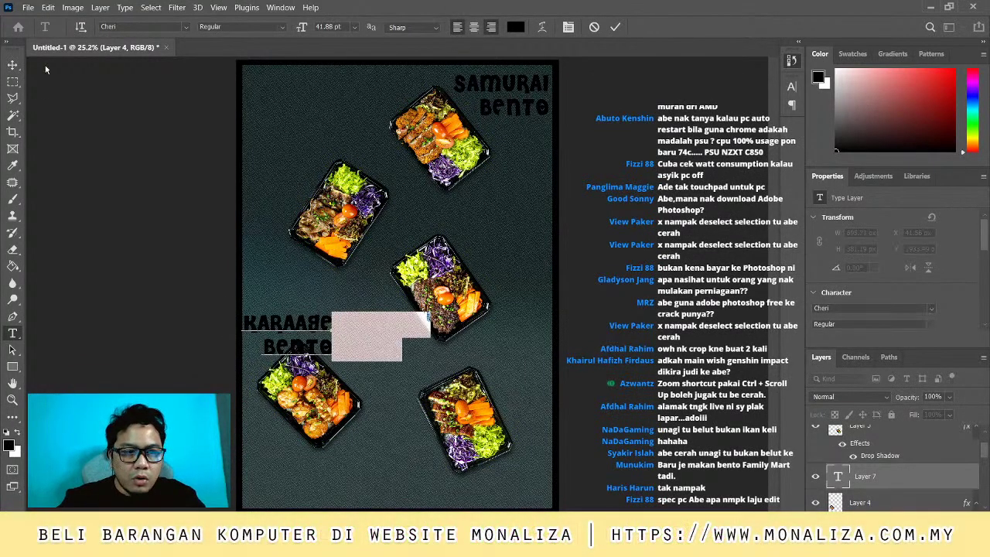
pyautogui.press('Right')
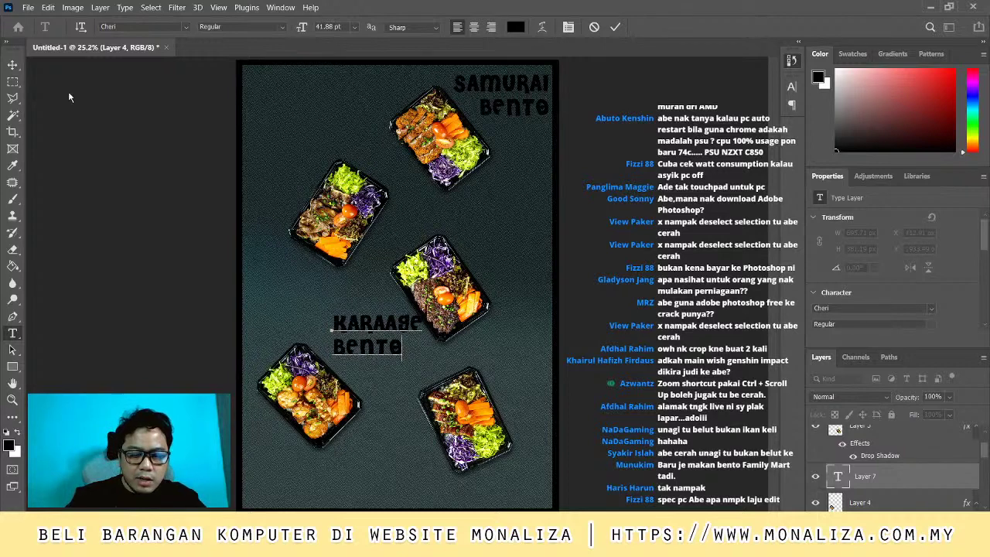
pyautogui.press('Return')
pyautogui.write('RM10')
pyautogui.hotkey('ctrl', 'a')
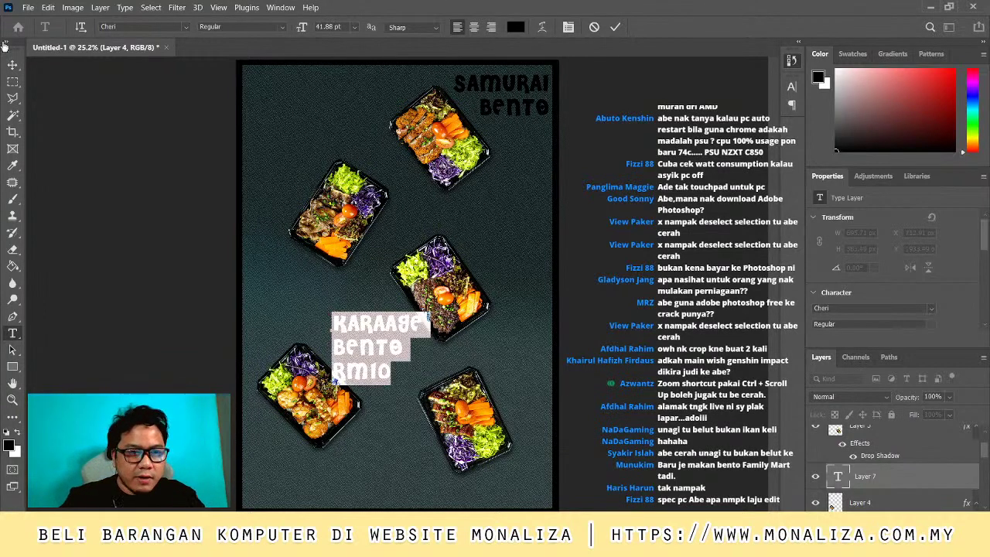
pyautogui.press('Escape')
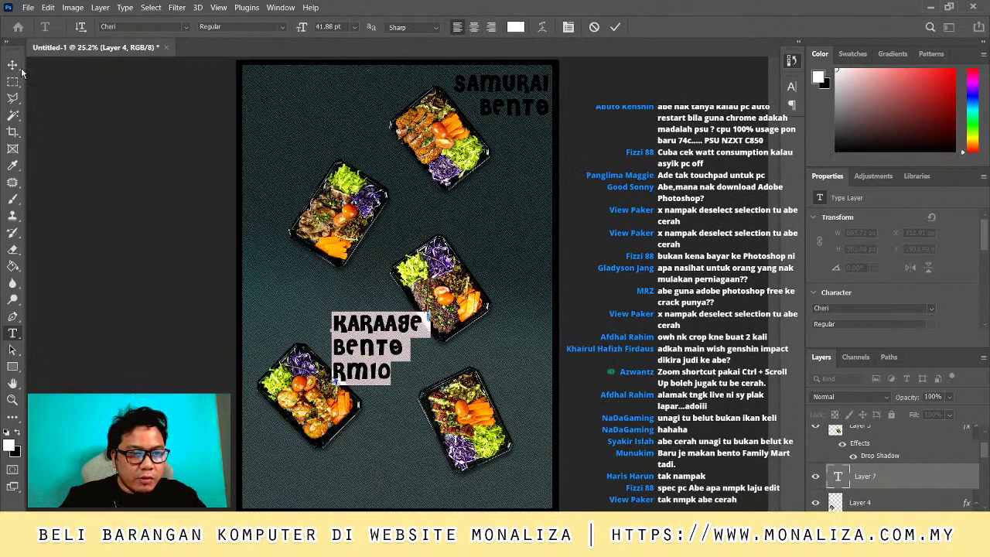
# Rotate the label about 45 degrees, shrink it and move it down-left beside the karaage tray
pyautogui.press('z')
pyautogui.click(381, 401)
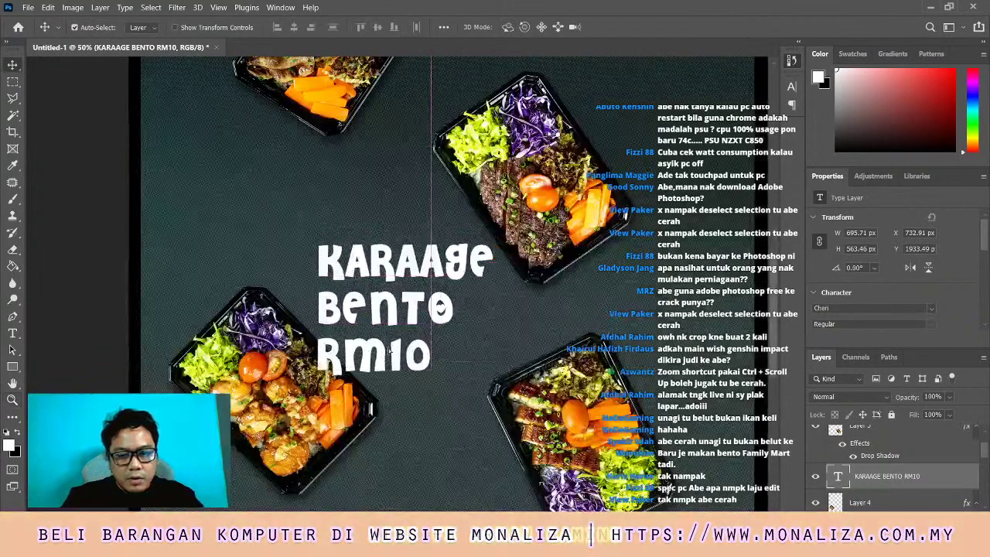
pyautogui.hotkey('ctrl', 't')
pyautogui.moveTo(526, 213); pyautogui.dragTo(435, 163)
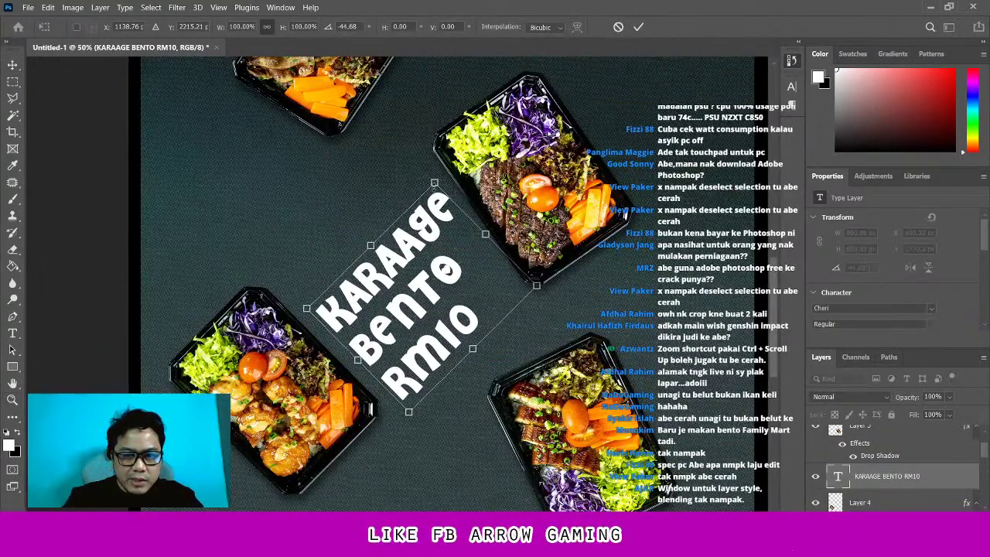
pyautogui.moveTo(434, 184)
pyautogui.mouseDown()
pyautogui.moveTo(427, 246)
pyautogui.moveTo(387, 280)
pyautogui.moveTo(368, 261)
pyautogui.mouseUp()
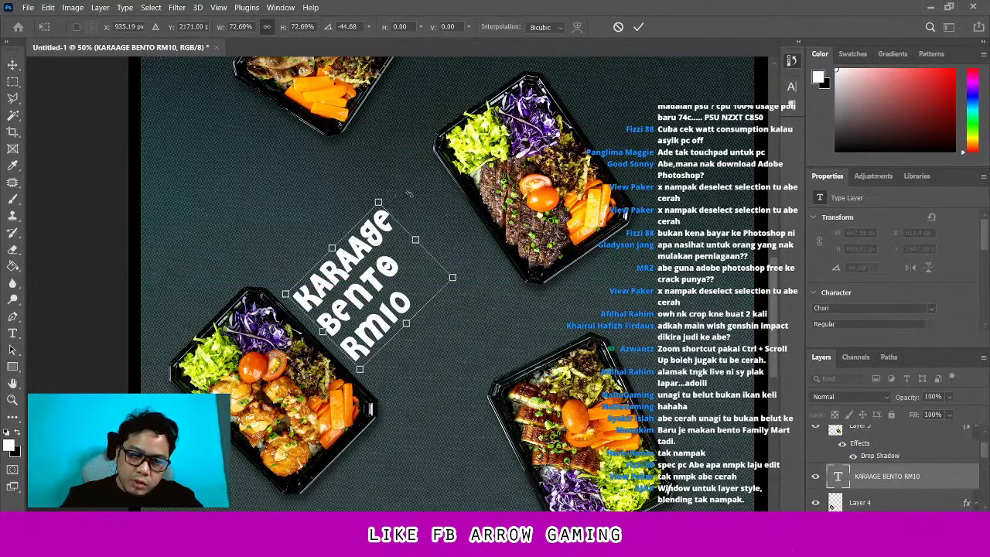
pyautogui.moveTo(409, 192); pyautogui.dragTo(420, 190)
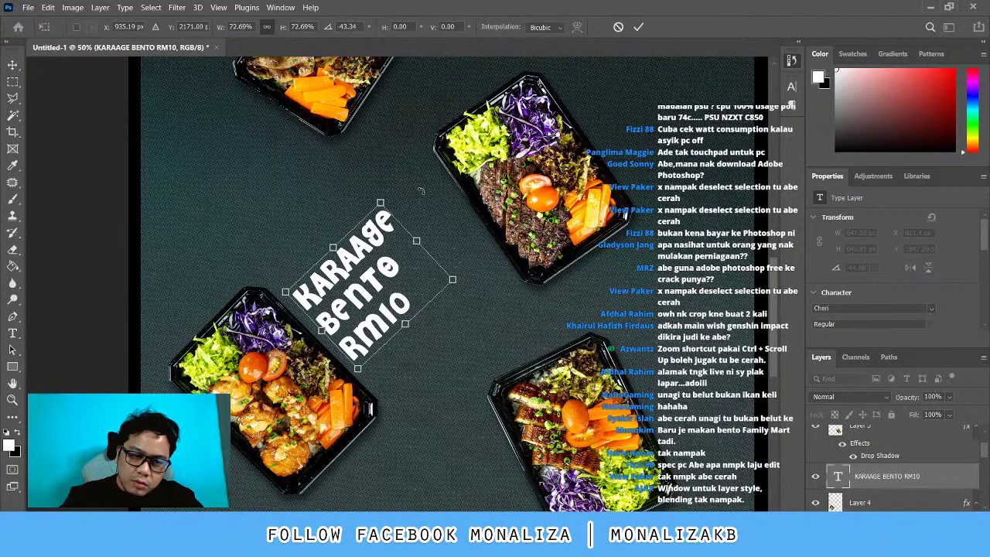
pyautogui.press('Return')
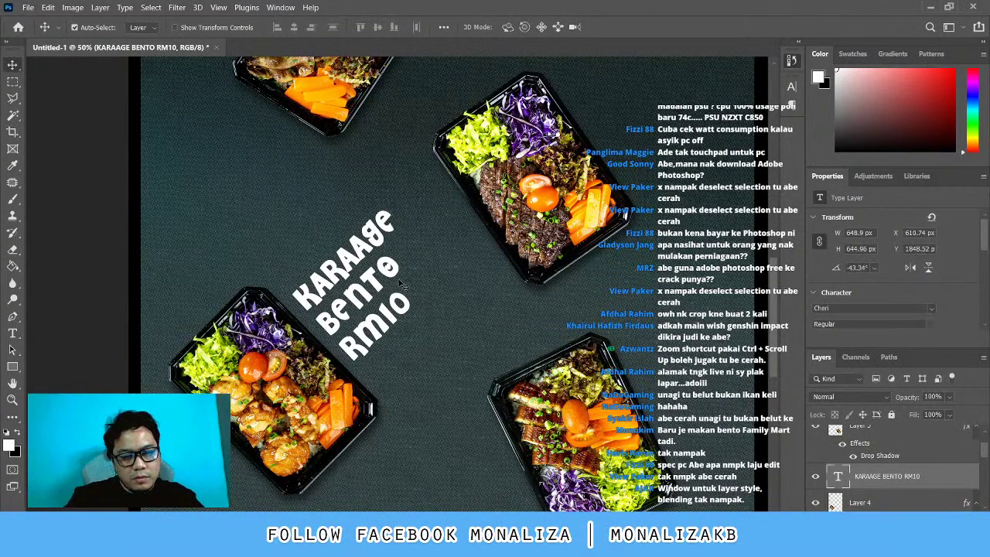
pyautogui.press('z')
pyautogui.click(387, 26)
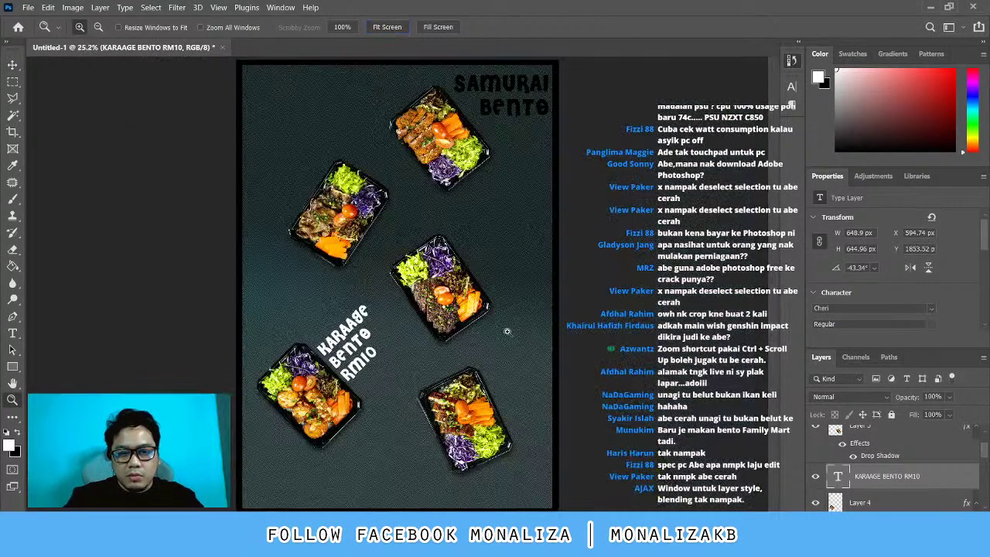
# Group the karaage box layer as KARAAGE and drag the label into that group
pyautogui.click(835, 500)
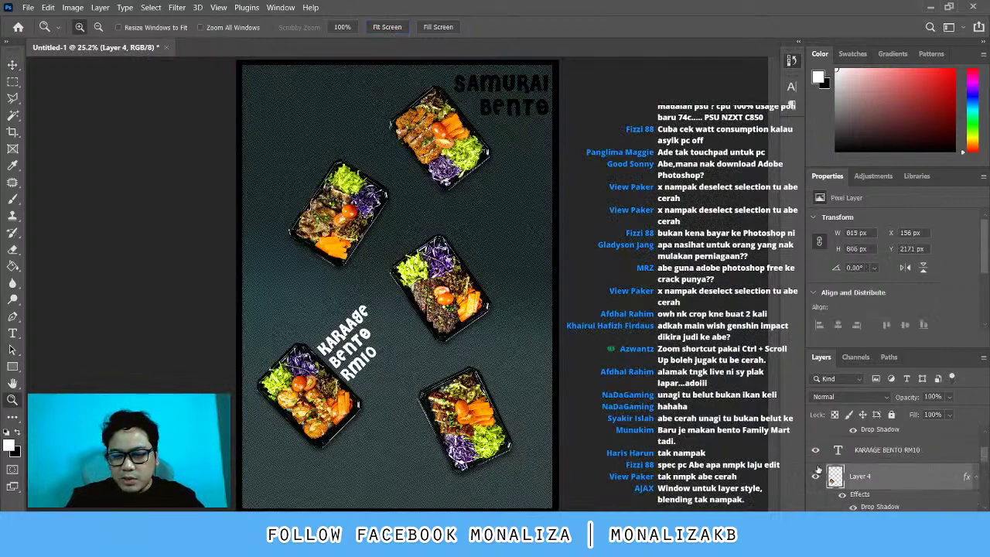
pyautogui.hotkey('ctrl', 'g')
pyautogui.write('KARAAGE')
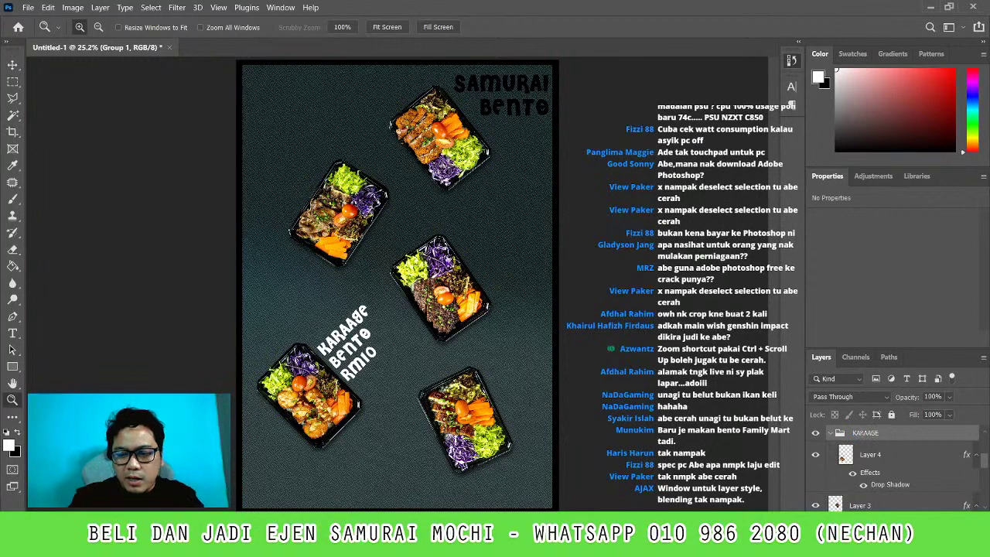
pyautogui.press('Return')
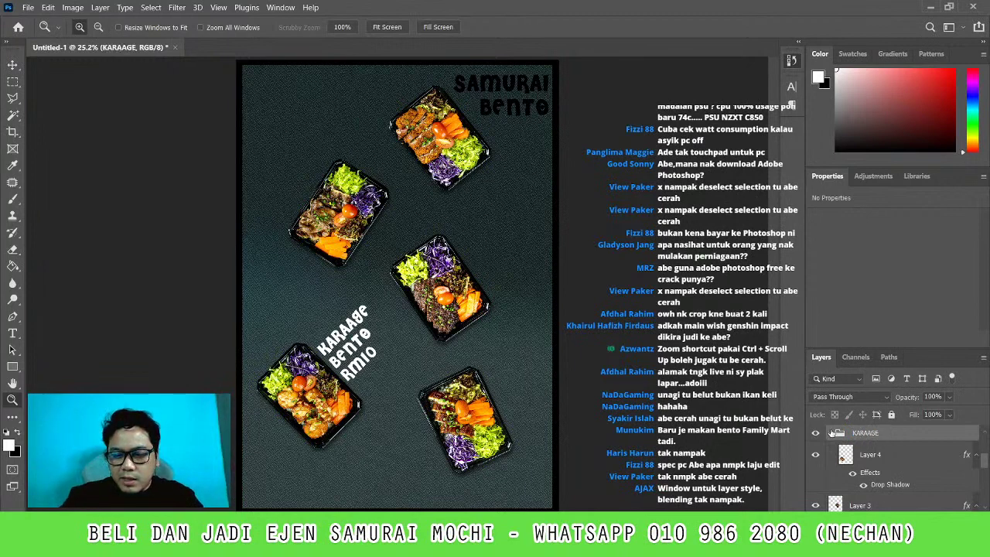
pyautogui.click(831, 434)
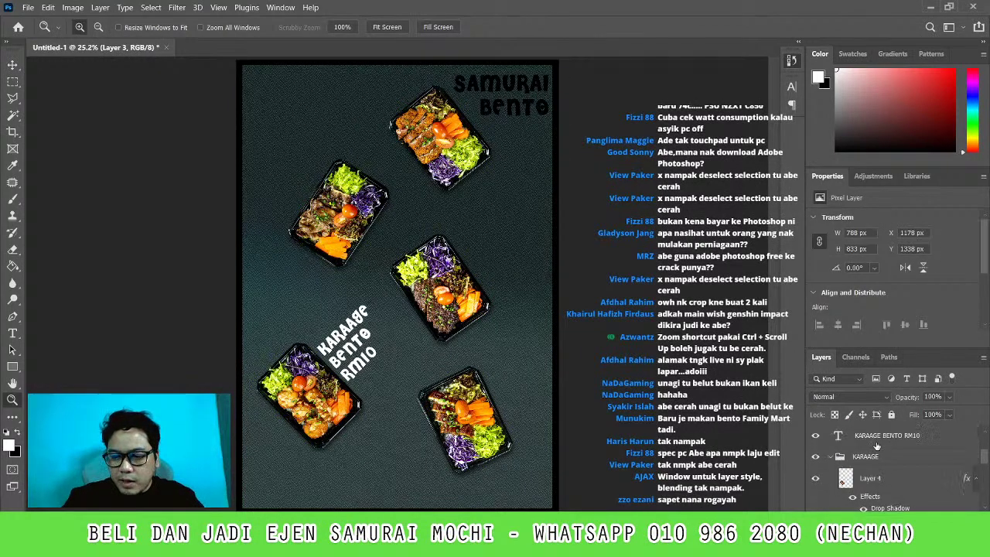
pyautogui.moveTo(876, 445); pyautogui.dragTo(893, 461)
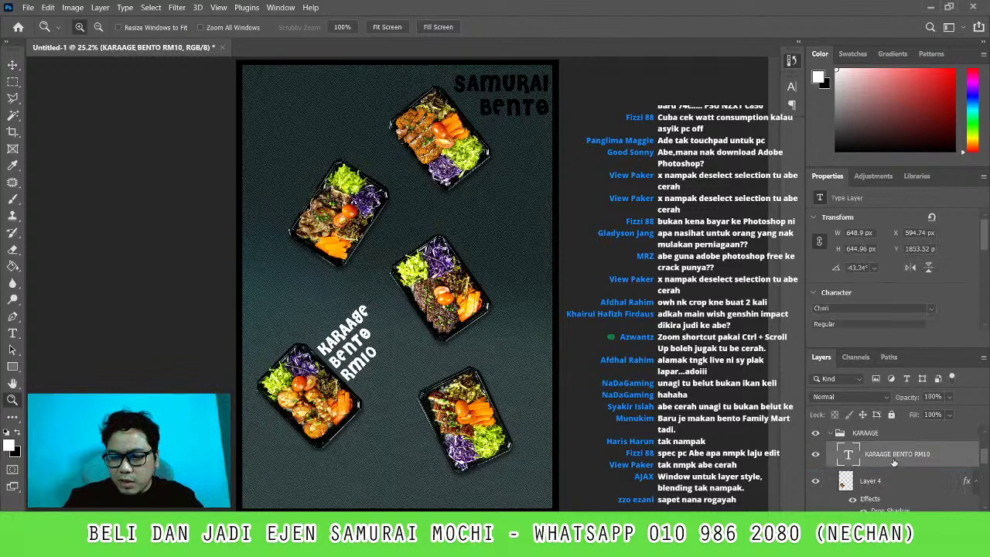
# Duplicate the KARAAGE label and move the copy beside the lower-right bento
pyautogui.hotkey('ctrl', 'j')
pyautogui.moveTo(893, 462)
pyautogui.mouseDown()
pyautogui.moveTo(877, 440)
pyautogui.moveTo(876, 452)
pyautogui.mouseUp()
pyautogui.hotkey('ctrl', 't')
pyautogui.moveTo(355, 344); pyautogui.dragTo(393, 447)
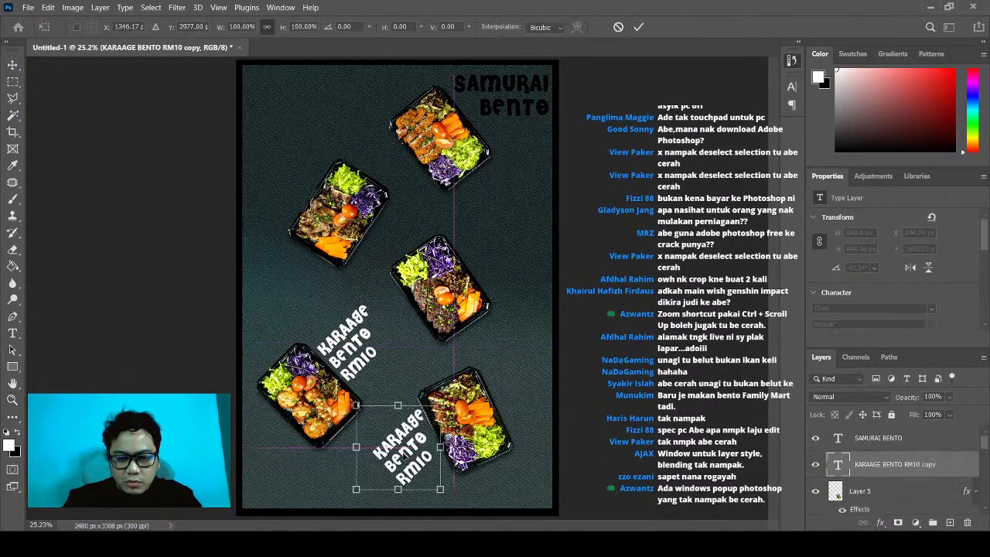
pyautogui.press('Return')
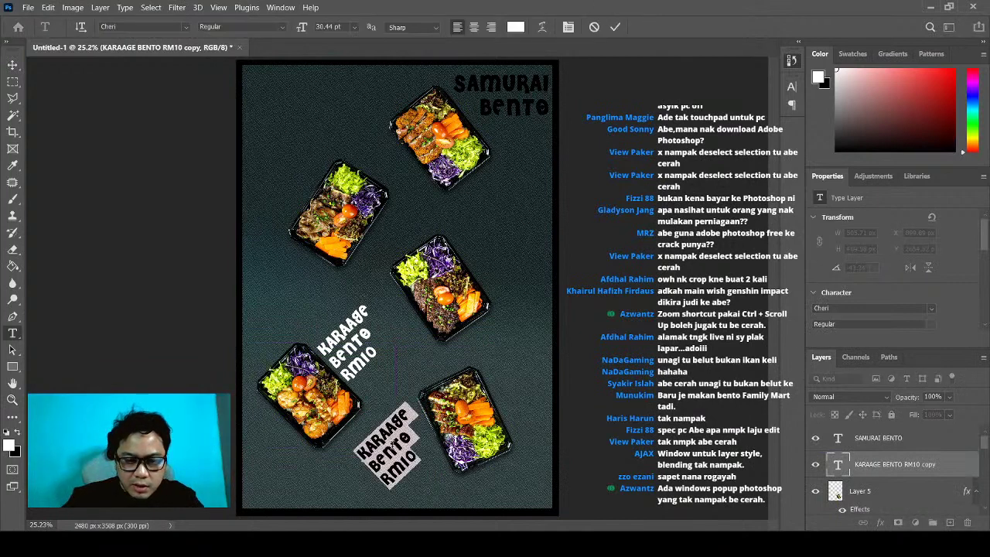
# Retype the copy as UNAGI BENTO RM10 on right-aligned lines
pyautogui.write('UNAGU')
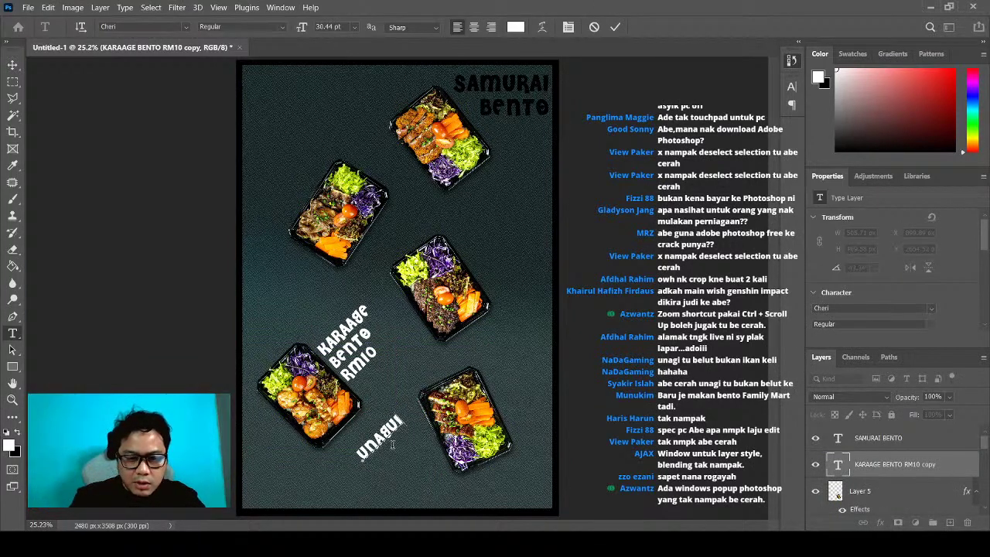
pyautogui.press('Return')
pyautogui.write('BENTO RM')
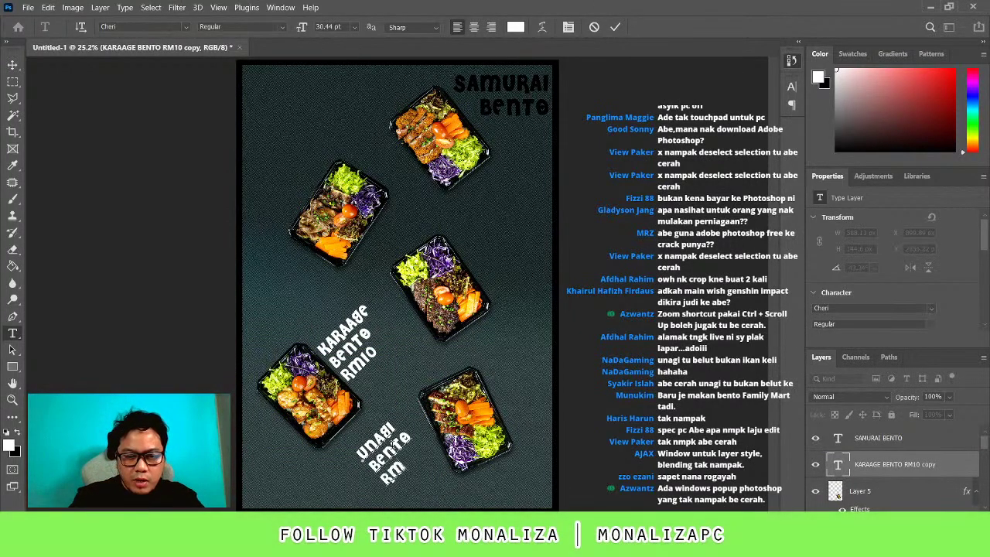
pyautogui.write('10')
pyautogui.click(490, 26)
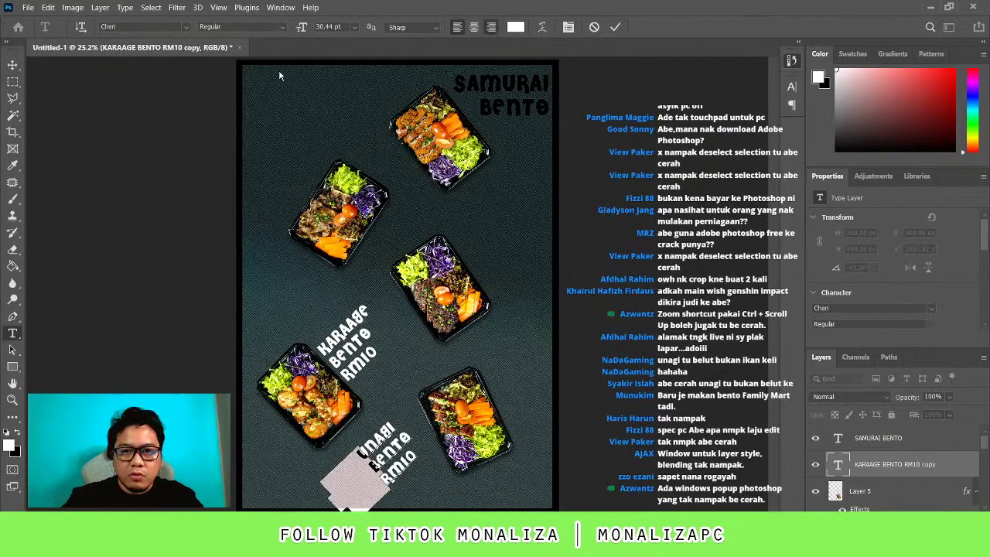
pyautogui.click(12, 65)
# Rotate the UNAGI label to a shallower angle and shift it down and right
pyautogui.scroll(5, 429, 464)
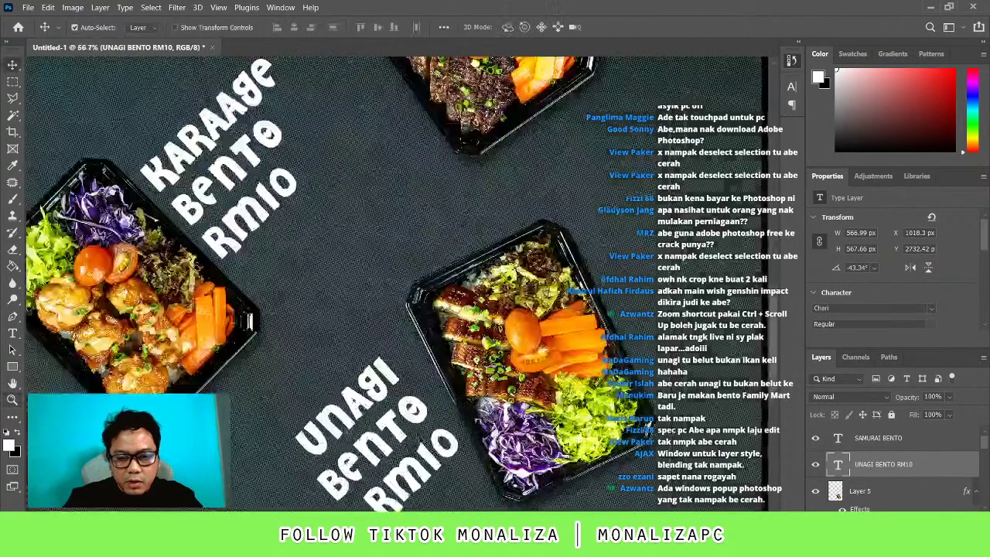
pyautogui.hotkey('ctrl', 't')
pyautogui.moveTo(480, 495); pyautogui.dragTo(473, 478)
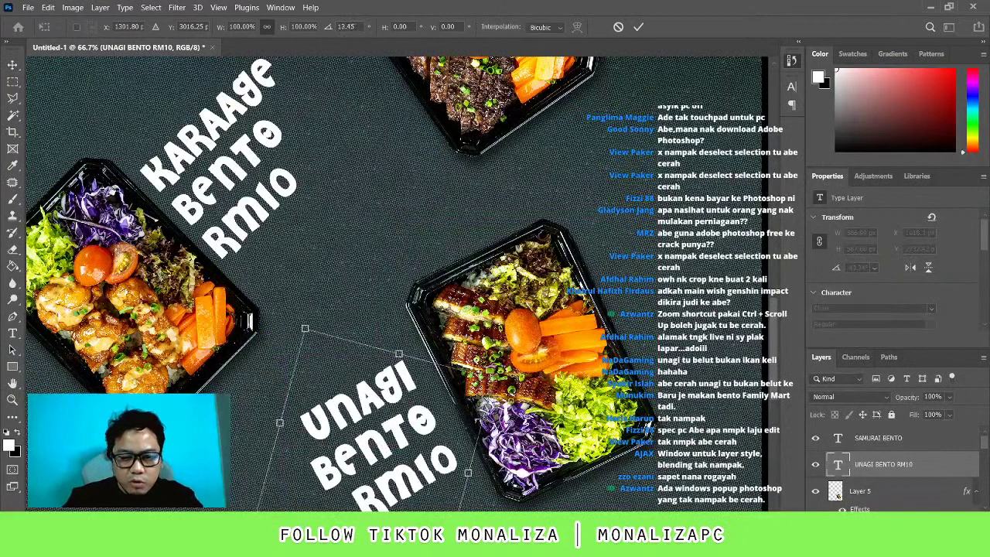
pyautogui.moveTo(433, 426); pyautogui.dragTo(464, 458)
pyautogui.press('Return')
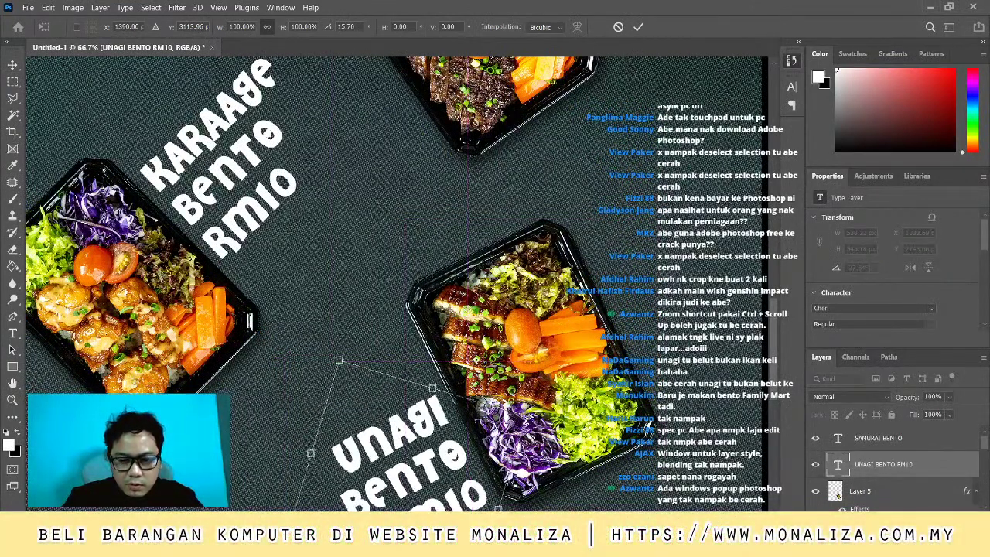
pyautogui.press('z')
pyautogui.click(386, 27)
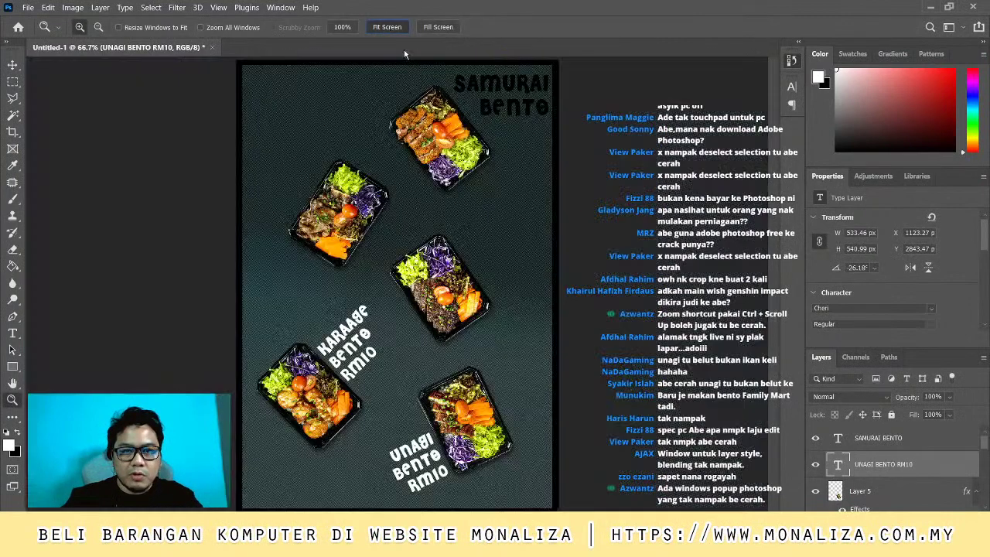
# Shift the middle bento down and right, then group the UNAGI label with its box as UNAGI
pyautogui.press('v')
pyautogui.moveTo(481, 359); pyautogui.dragTo(488, 374)
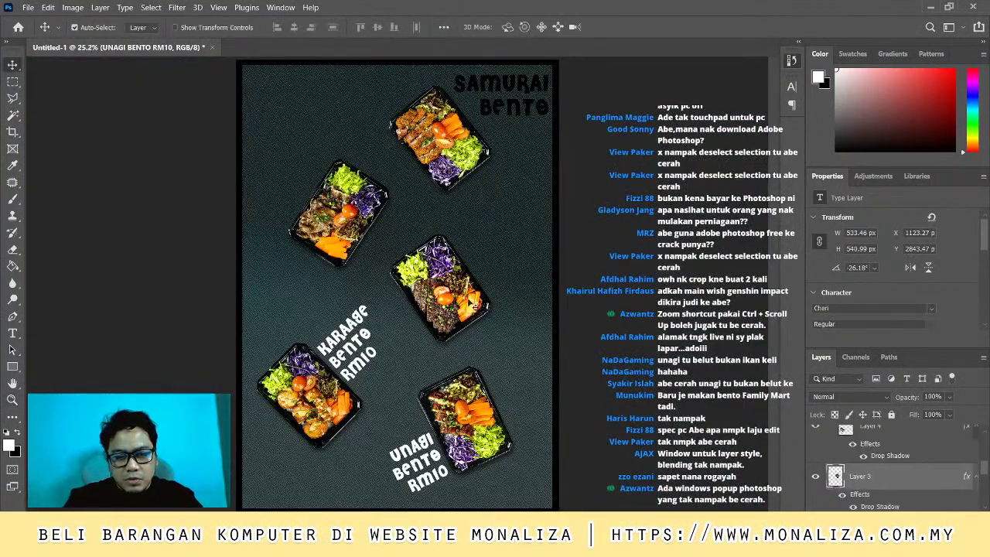
pyautogui.keyDown('ctrl'); pyautogui.click(859, 475); pyautogui.keyUp('ctrl')
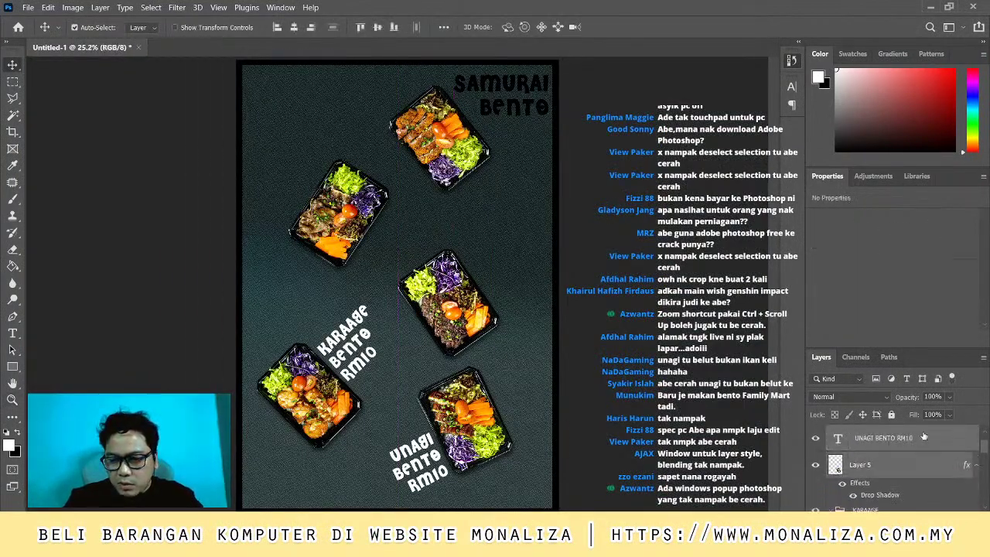
pyautogui.scroll(2, 897, 464)
pyautogui.hotkey('ctrl', 'g')
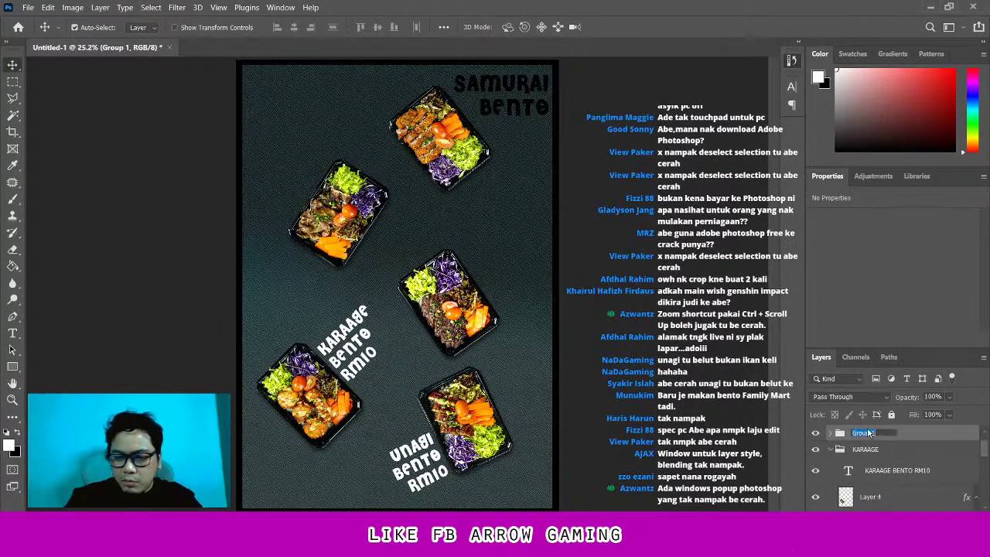
pyautogui.write('UNAGI')
pyautogui.press('Return')
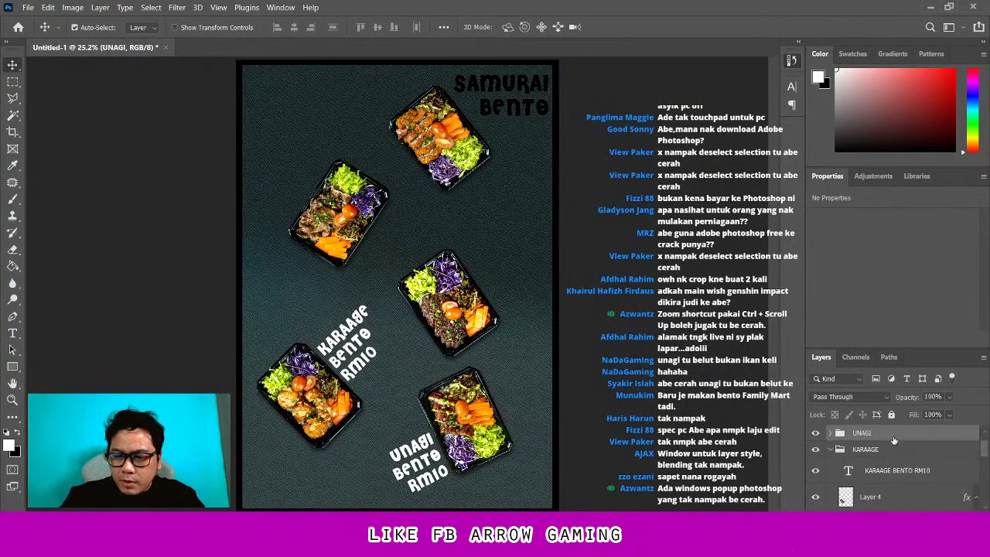
# Duplicate the UNAGI BENTO RM10 label and move the copy out of the UNAGI group
pyautogui.click(829, 437)
pyautogui.click(889, 455)
pyautogui.hotkey('ctrl', 'j')
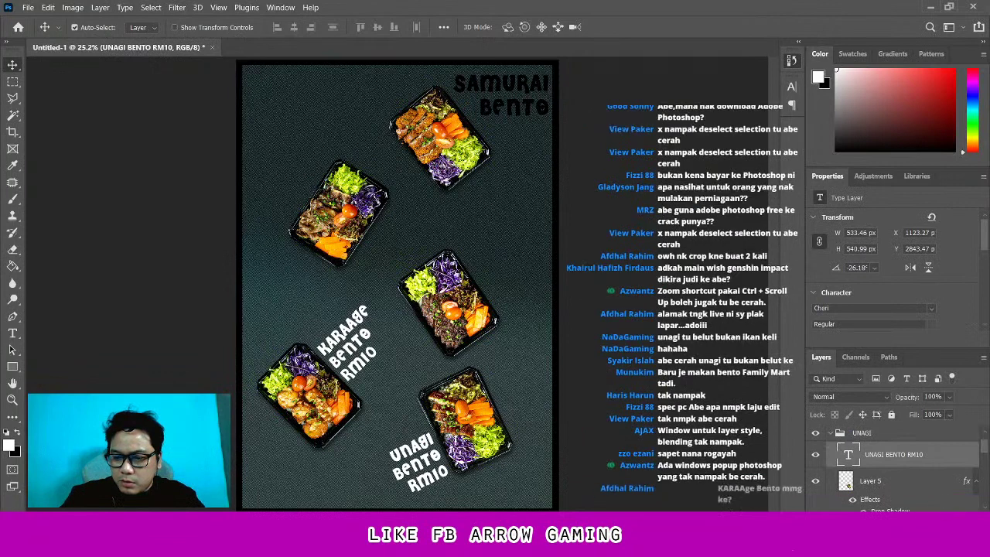
pyautogui.moveTo(872, 428); pyautogui.dragTo(864, 429)
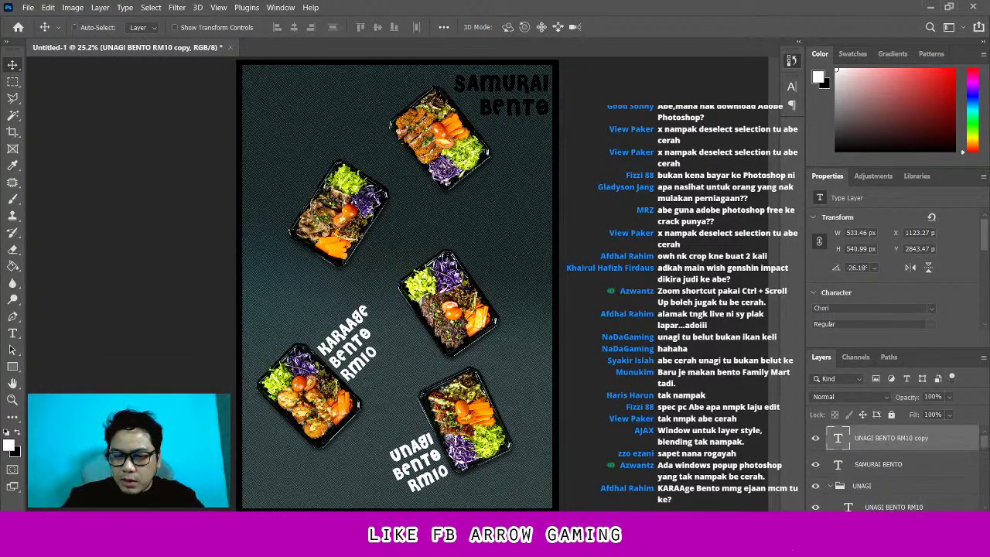
# Move the label copy up beside the middle-right bento
pyautogui.hotkey('ctrl', 't')
pyautogui.moveTo(441, 458)
pyautogui.mouseDown()
pyautogui.moveTo(456, 220)
pyautogui.moveTo(501, 237)
pyautogui.mouseUp()
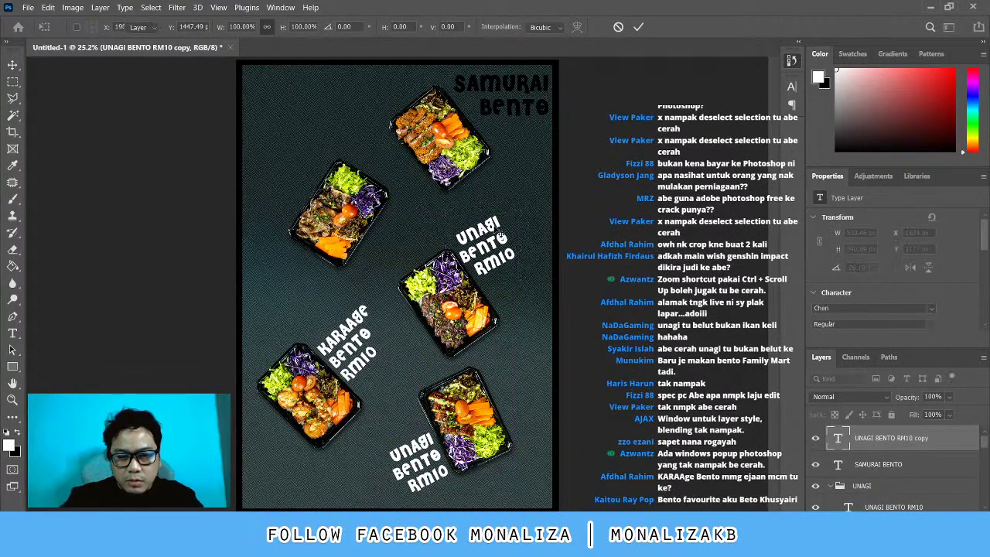
pyautogui.press('Return')
# Begin retyping the copy's text to read HAMBAGU BENTO
pyautogui.doubleClick(491, 243)
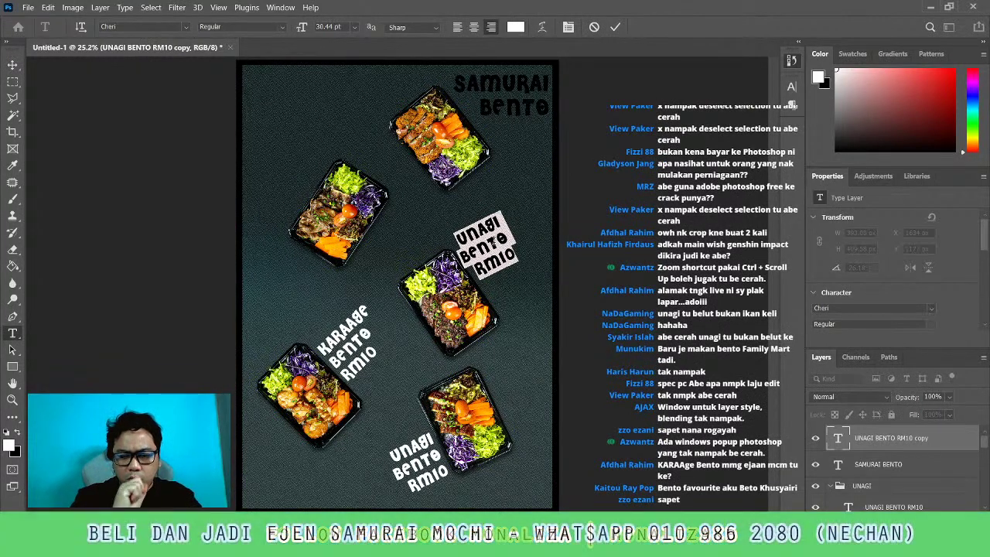
pyautogui.write('hambag')
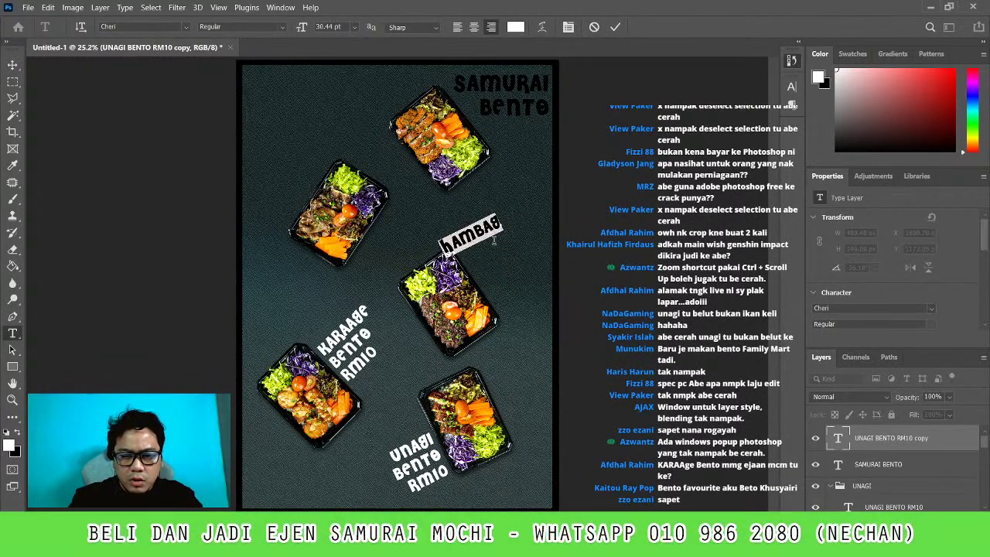
pyautogui.press('BackSpace')
pyautogui.press('BackSpace')
pyautogui.press('BackSpace')
pyautogui.write('ba')
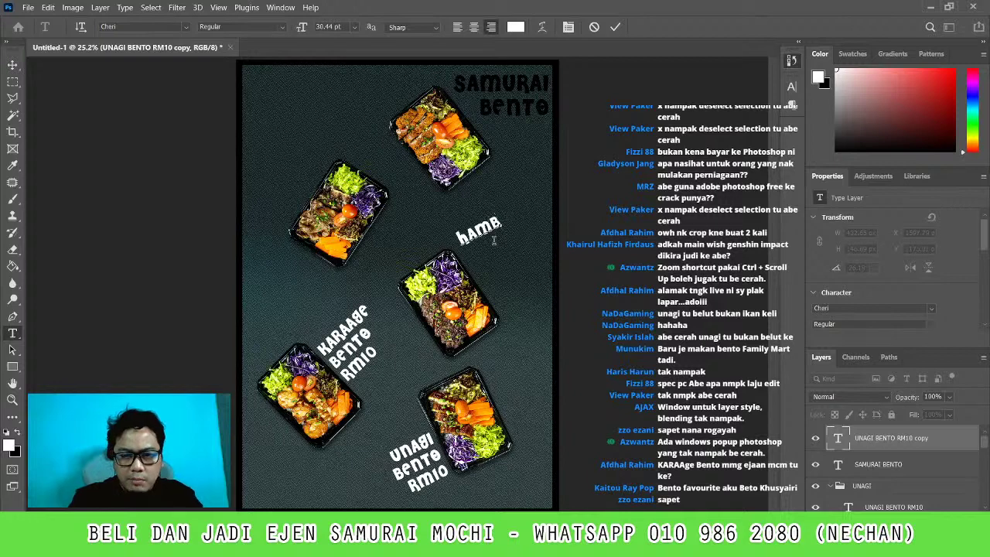
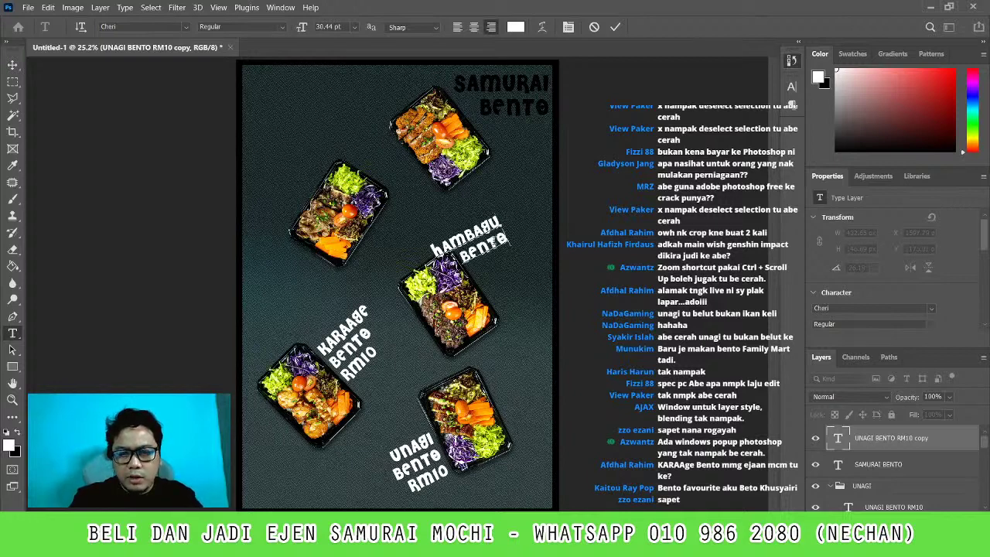
# Finish the HAMBAGU BENTO RM10 caption and move it up-right beside its bento
pyautogui.write('RM10')
pyautogui.hotkey('ctrl', 'a')
pyautogui.hotkey('ctrl', 'Return')
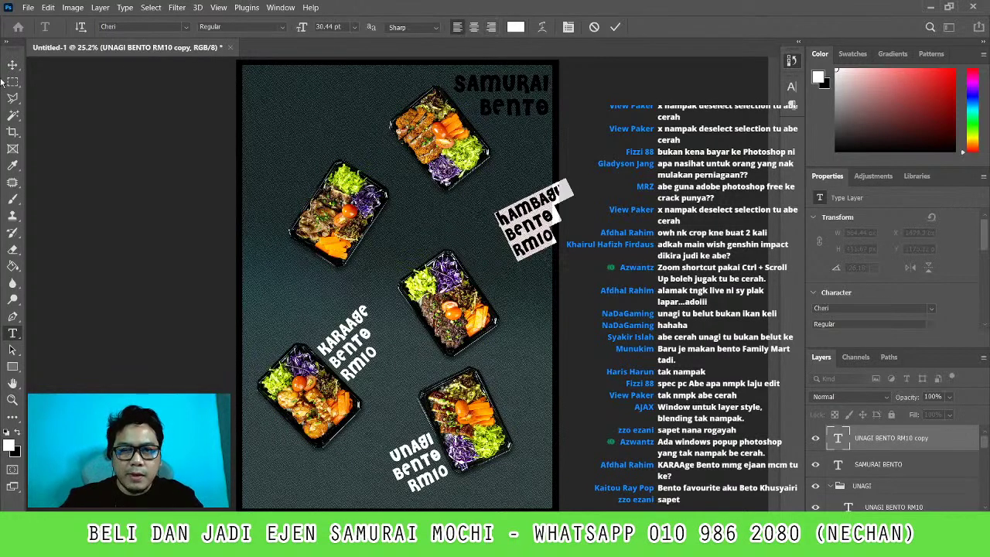
pyautogui.press('v')
pyautogui.moveTo(473, 246)
pyautogui.mouseDown()
pyautogui.moveTo(491, 241)
pyautogui.moveTo(507, 266)
pyautogui.mouseUp()
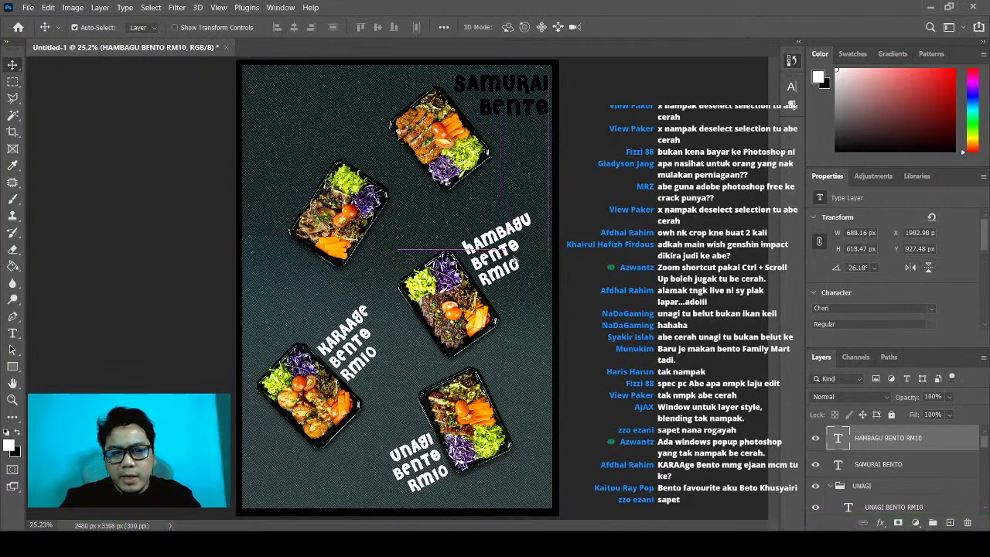
pyautogui.scroll(2, 506, 267)
# Rotate and slightly shrink the caption, nudge it into place, and fit the poster in view
pyautogui.hotkey('ctrl', 't')
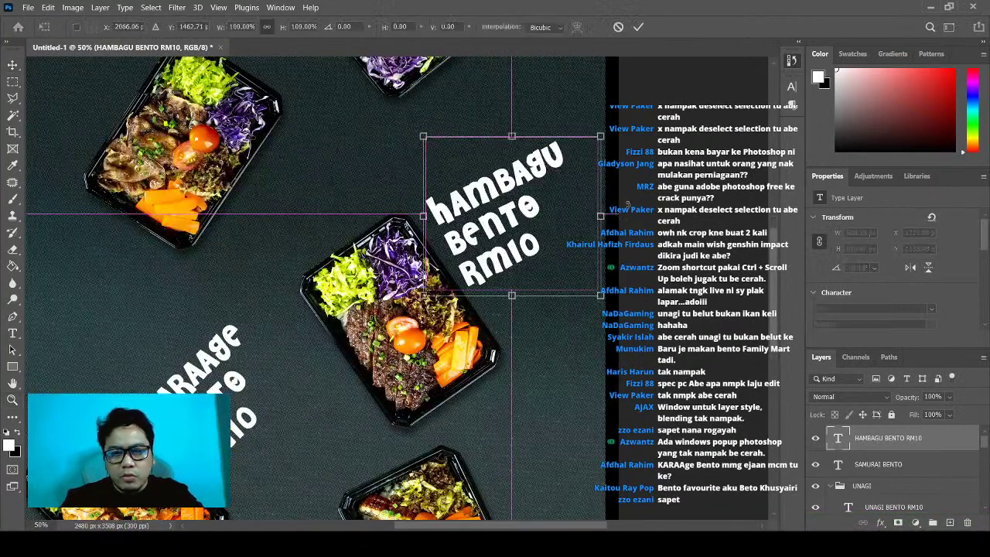
pyautogui.moveTo(572, 217); pyautogui.dragTo(557, 199)
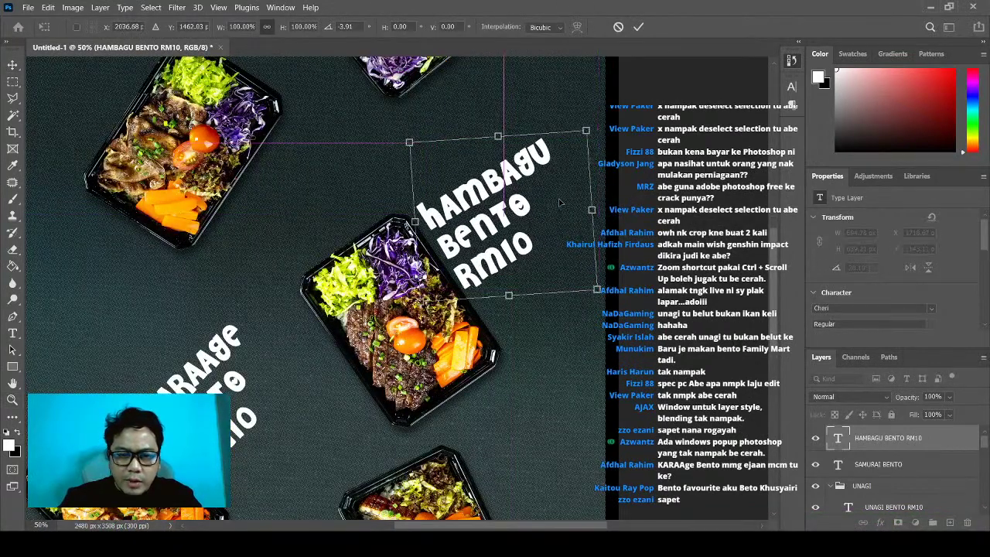
pyautogui.moveTo(643, 223); pyautogui.dragTo(605, 170)
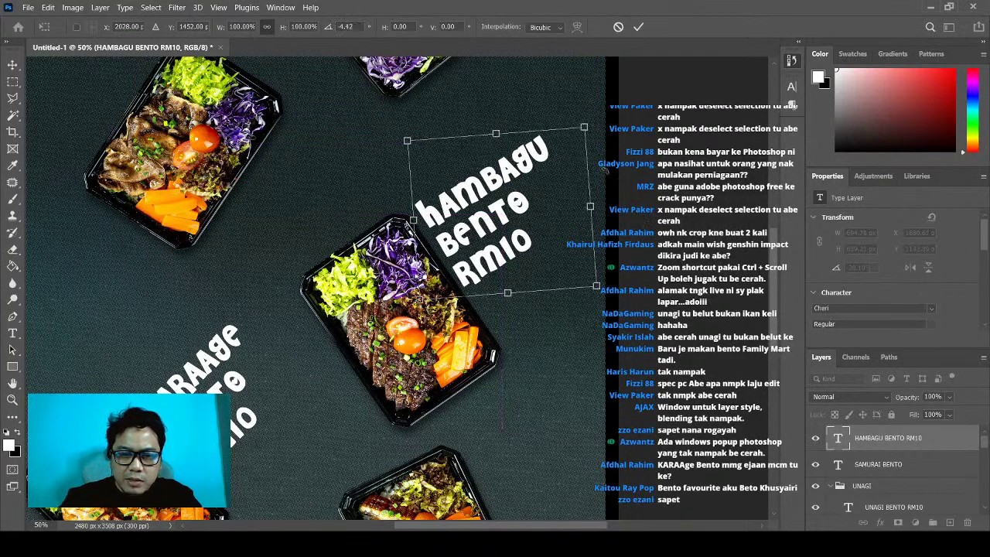
pyautogui.moveTo(596, 128)
pyautogui.mouseDown()
pyautogui.moveTo(585, 107)
pyautogui.moveTo(529, 184)
pyautogui.mouseUp()
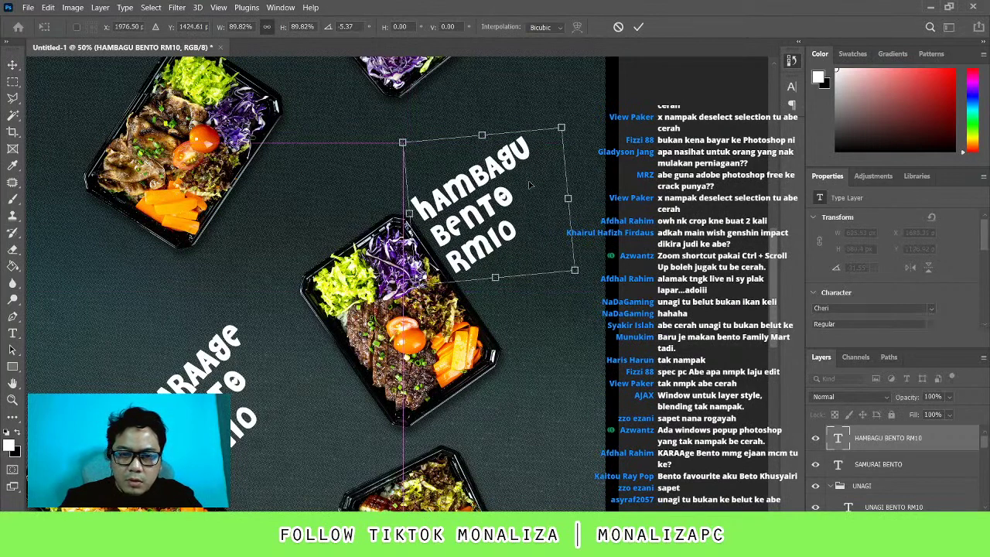
pyautogui.press('Return')
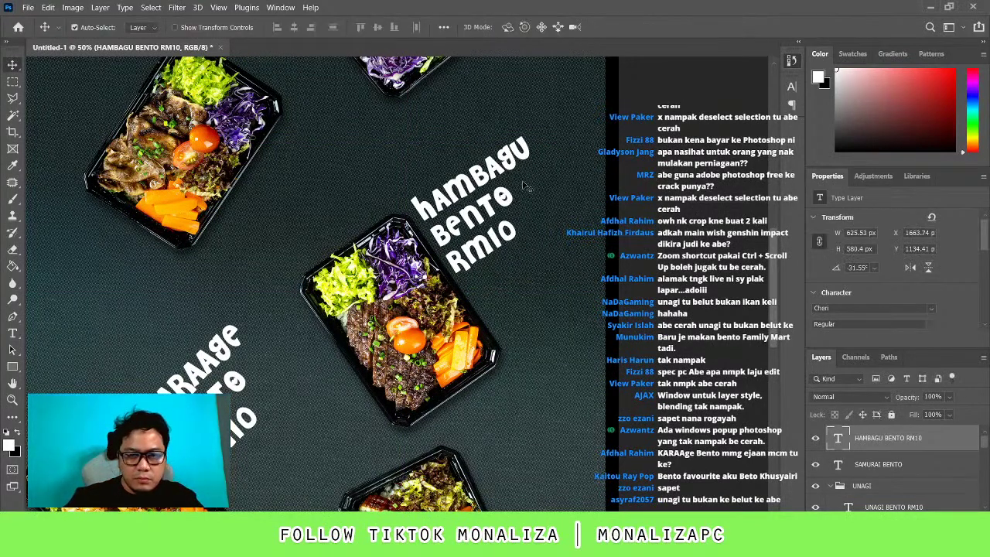
pyautogui.moveTo(513, 207); pyautogui.dragTo(519, 216)
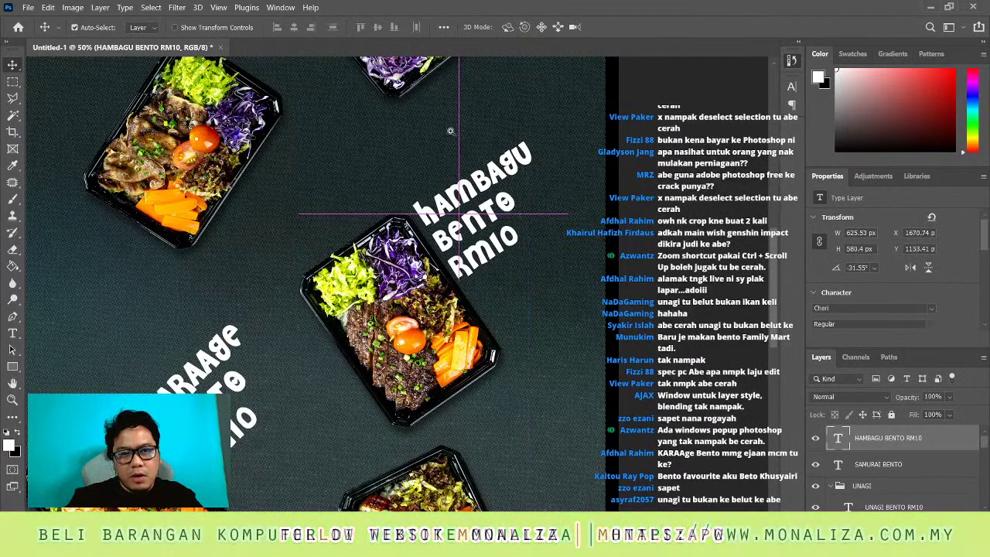
pyautogui.press('z')
pyautogui.hotkey('ctrl', '0')
# Shift the gyutan bento photo slightly down and right
pyautogui.press('v')
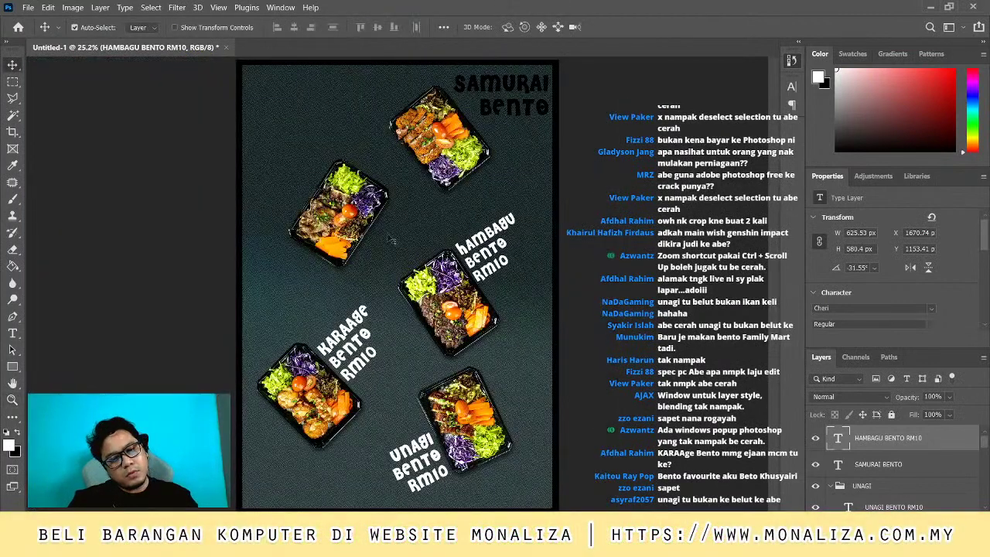
pyautogui.moveTo(338, 211)
pyautogui.mouseDown()
pyautogui.moveTo(349, 225)
pyautogui.moveTo(324, 232)
pyautogui.mouseUp()
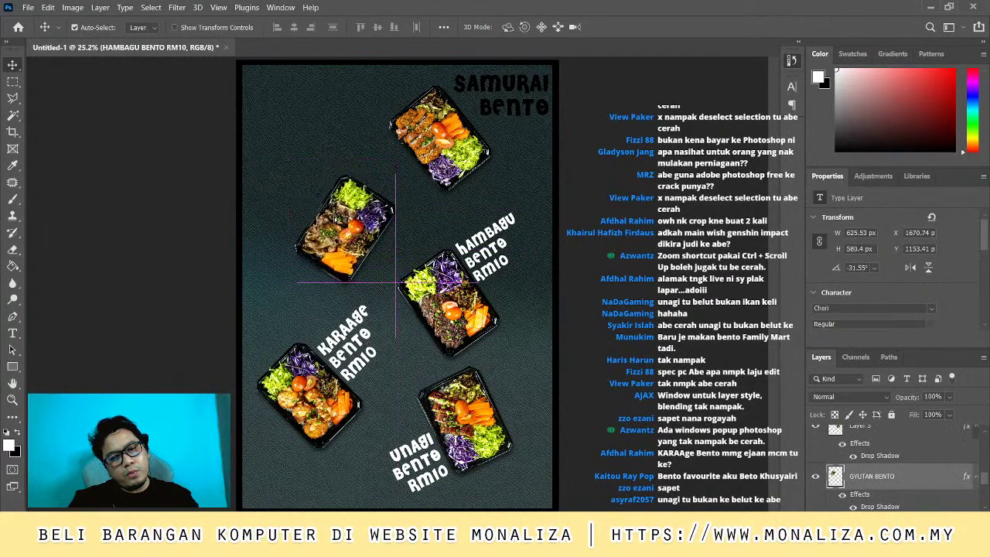
pyautogui.moveTo(323, 232); pyautogui.dragTo(334, 218)
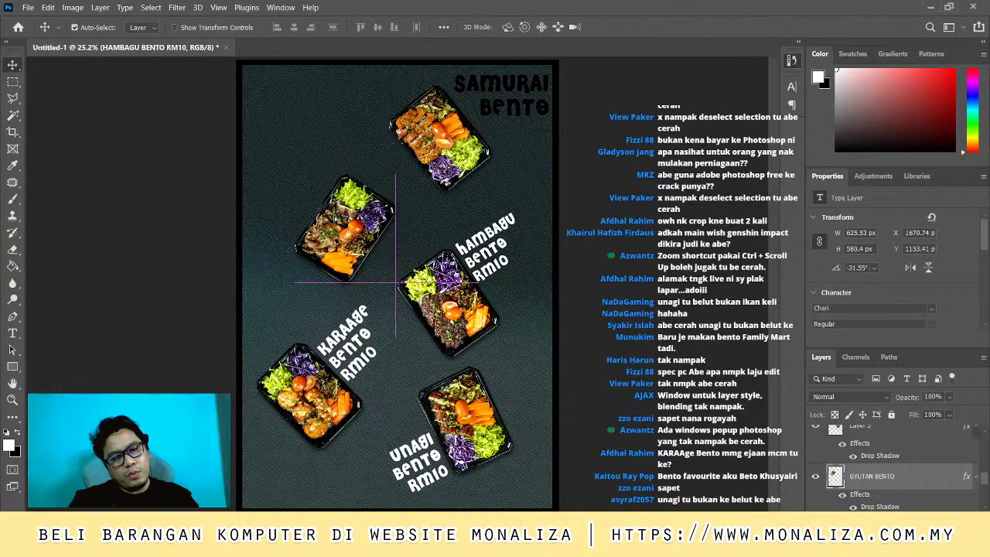
pyautogui.scroll(3, 941, 430)
# Group the hambagu photo and its caption into a group named HAMBAGU
pyautogui.hotkey('ctrl', 'alt', 'a')
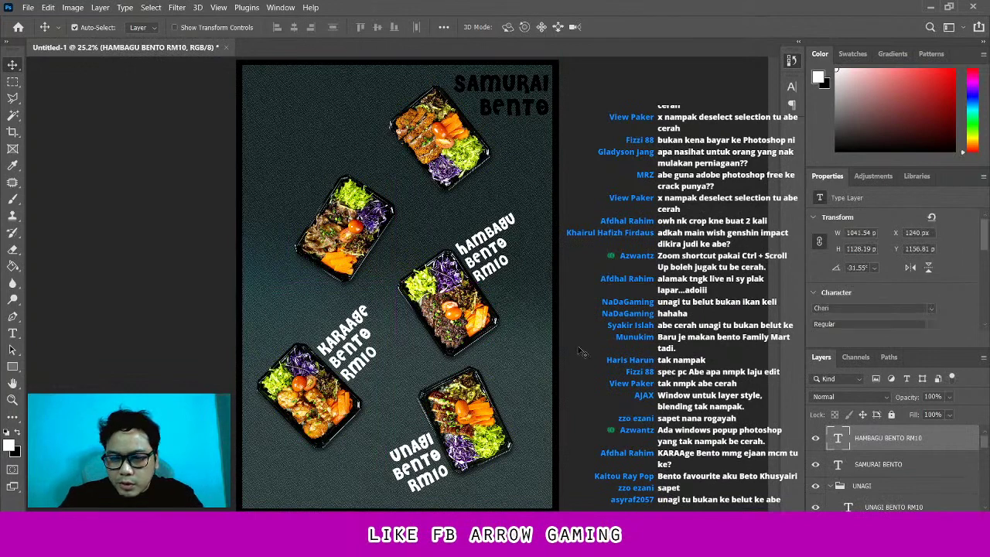
pyautogui.click(479, 317)
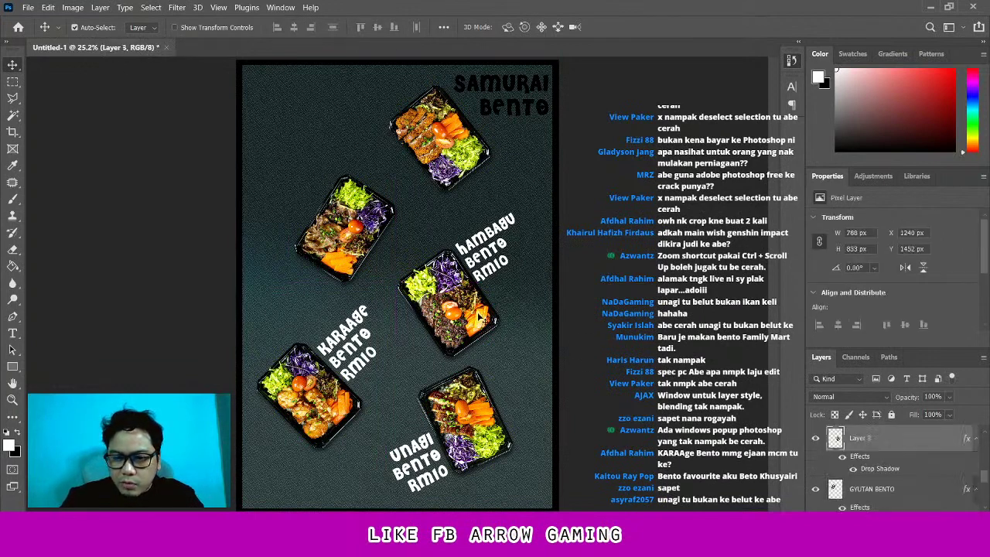
pyautogui.click(495, 267)
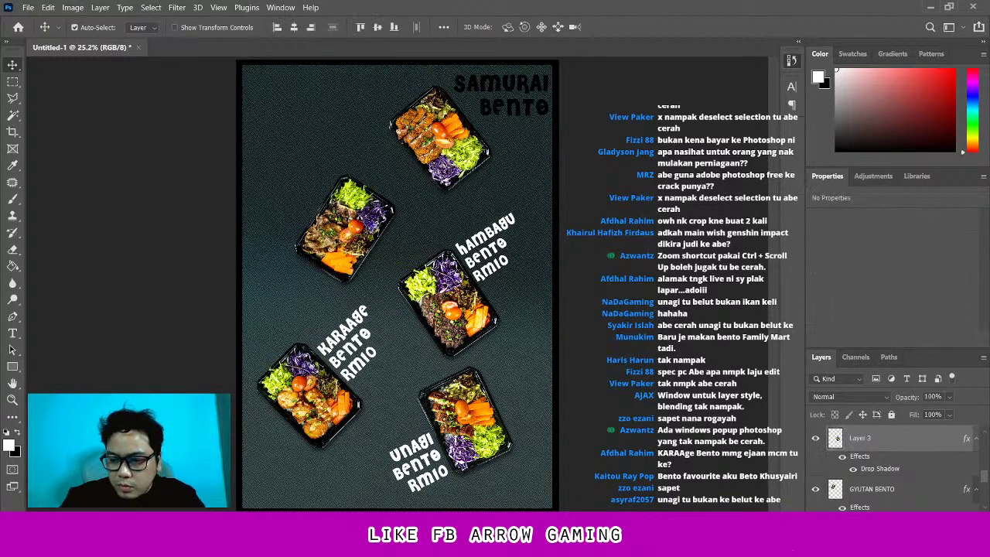
pyautogui.scroll(2, 865, 440)
pyautogui.click(864, 434)
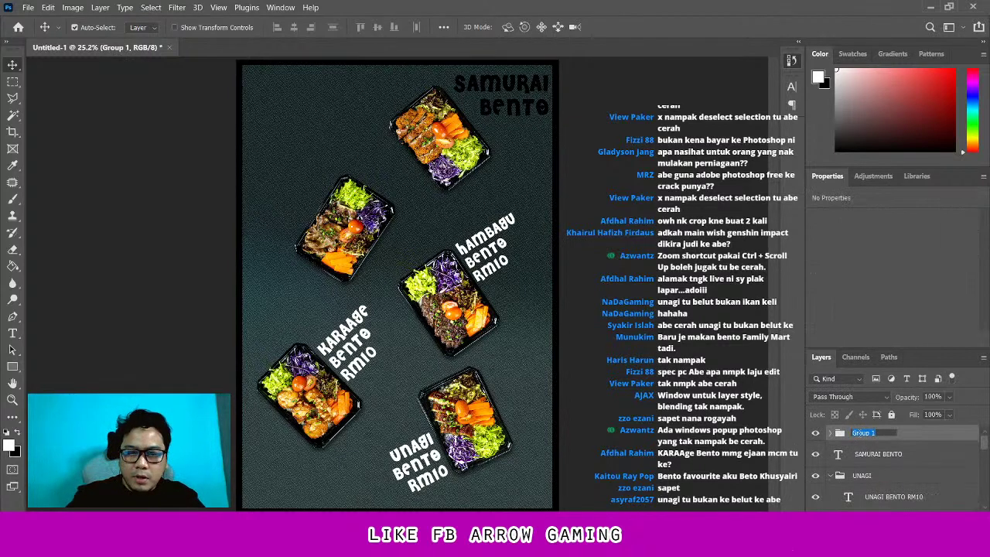
pyautogui.write('HAMBAGU')
pyautogui.press('Return')
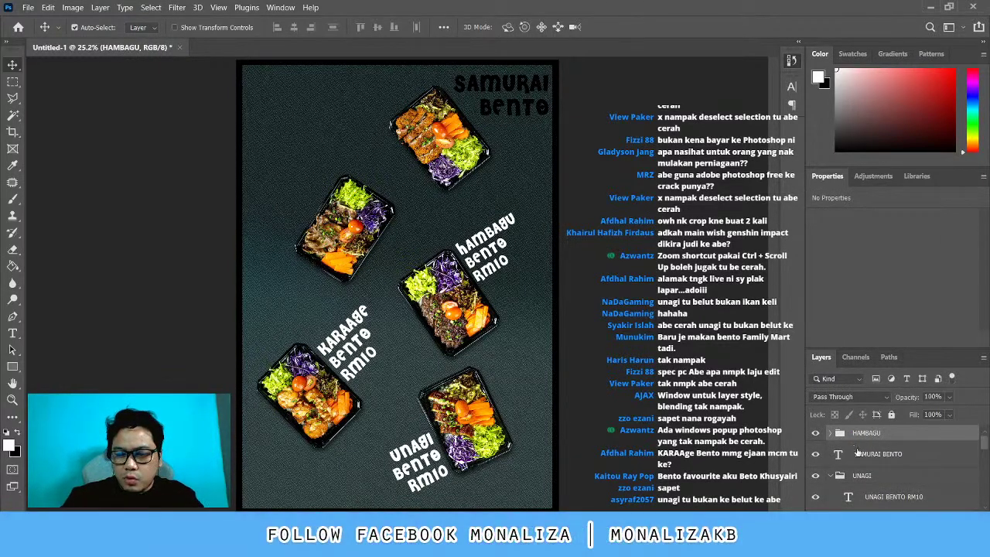
# Duplicate the HAMBAGU BENTO RM10 caption and move the copy above the group
pyautogui.click(828, 434)
pyautogui.click(900, 455)
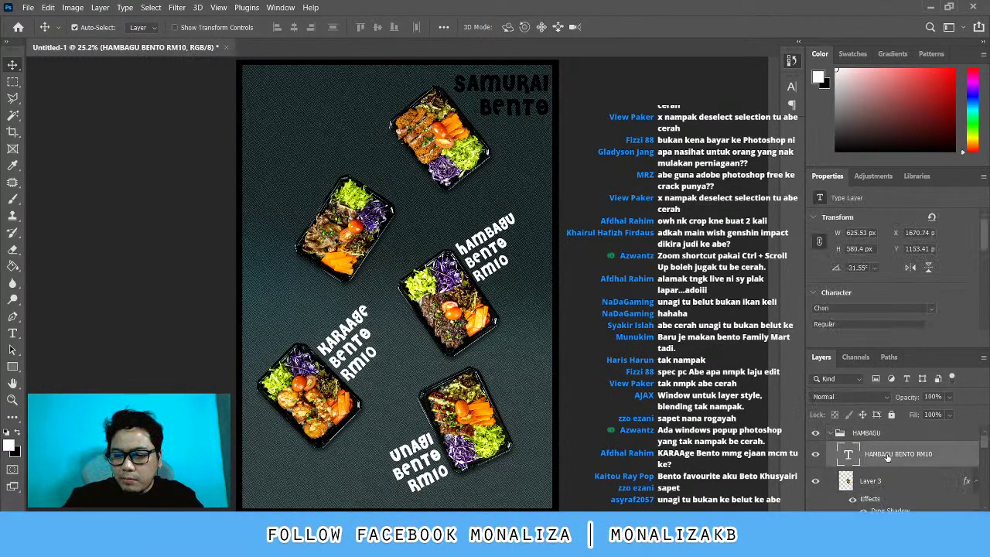
pyautogui.hotkey('ctrl', 'j')
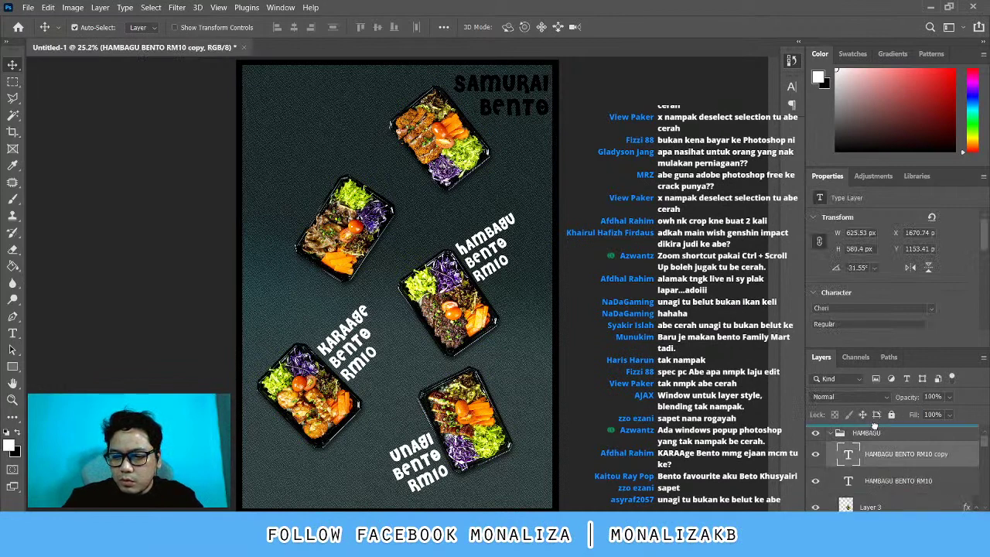
pyautogui.moveTo(874, 424); pyautogui.dragTo(874, 427)
pyautogui.hotkey('ctrl', 't')
# Place the caption copy beside the gyutan bento and retype it as GYUTAN BENTO RM10
pyautogui.moveTo(483, 247); pyautogui.dragTo(334, 176)
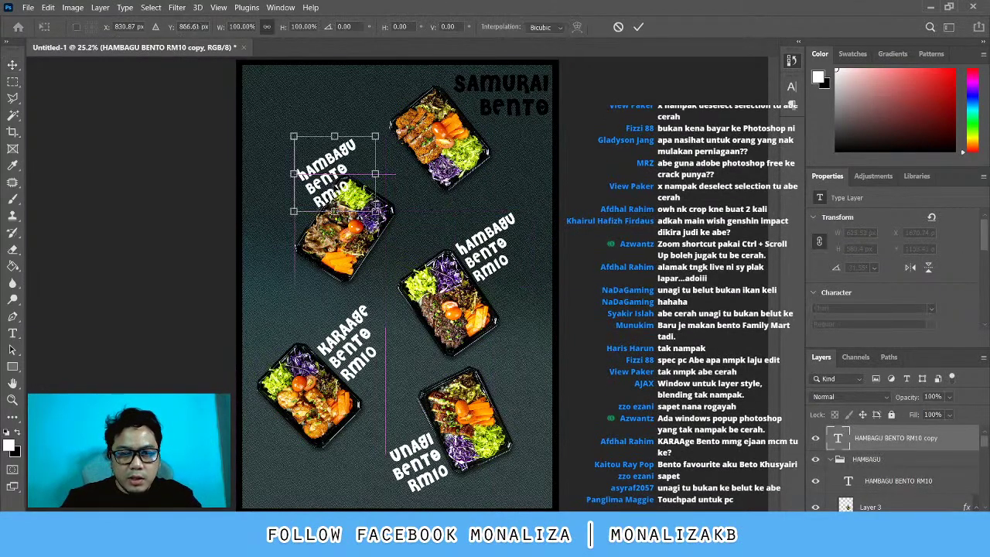
pyautogui.press('Return')
pyautogui.press('t')
pyautogui.press('Return')
pyautogui.click(491, 25)
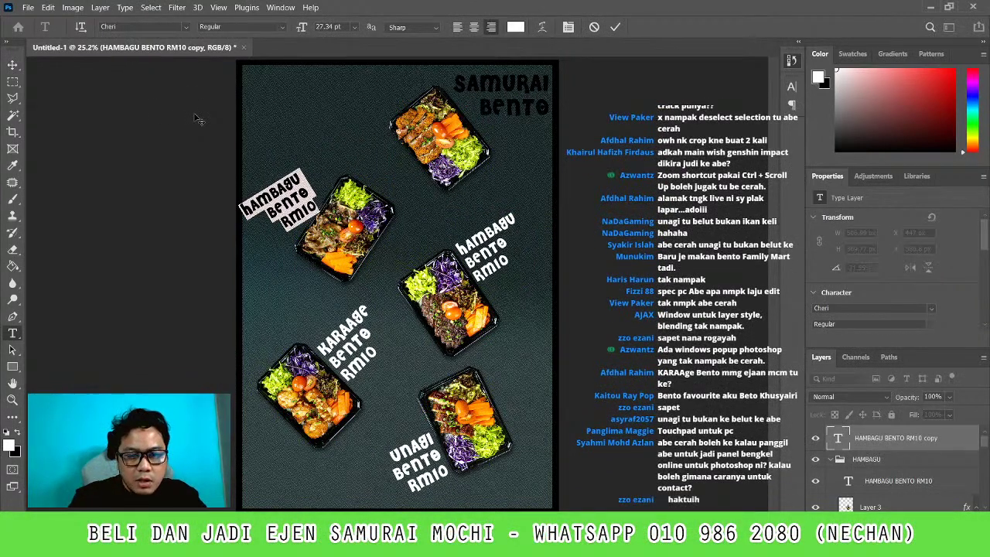
pyautogui.write('GYUTAN')
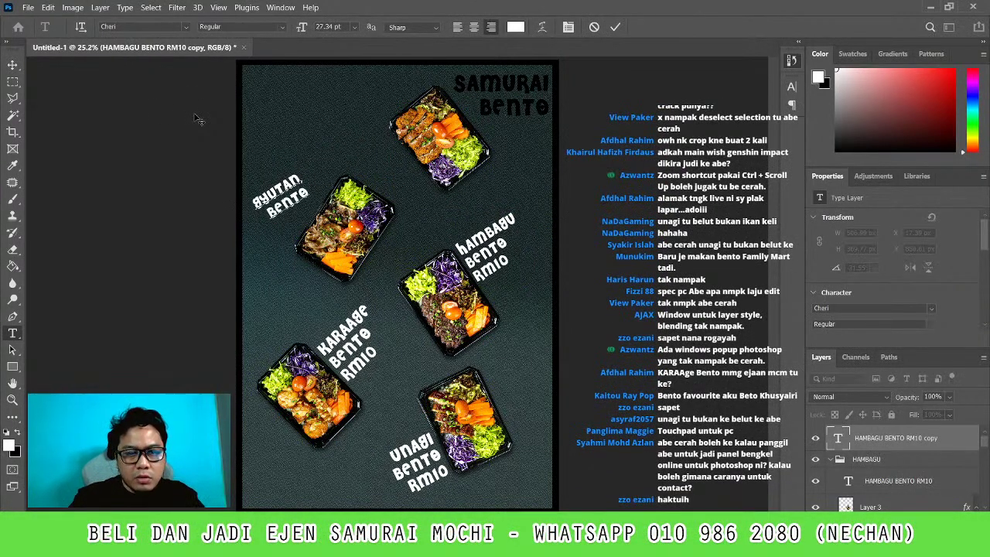
pyautogui.hotkey('ctrl', 'a')
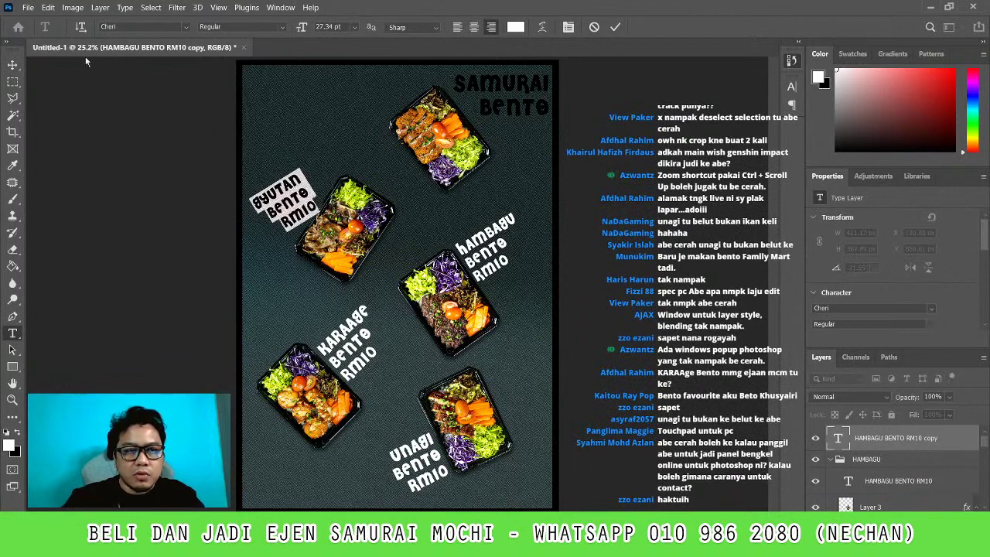
pyautogui.hotkey('ctrl', 'Return')
# Rotate and position the GYUTAN caption to match its bento's angle
pyautogui.press('v')
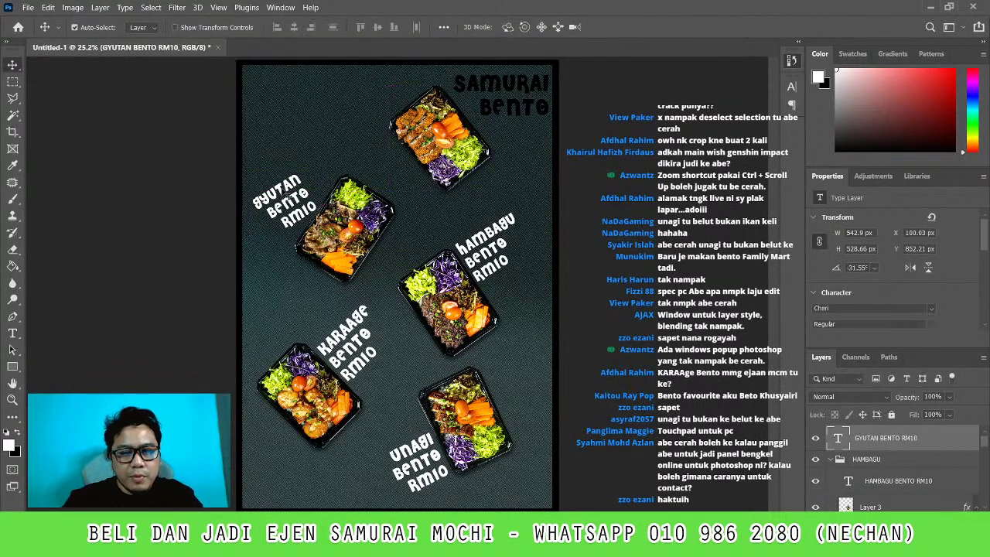
pyautogui.hotkey('ctrl', 't')
pyautogui.moveTo(366, 148); pyautogui.dragTo(358, 272)
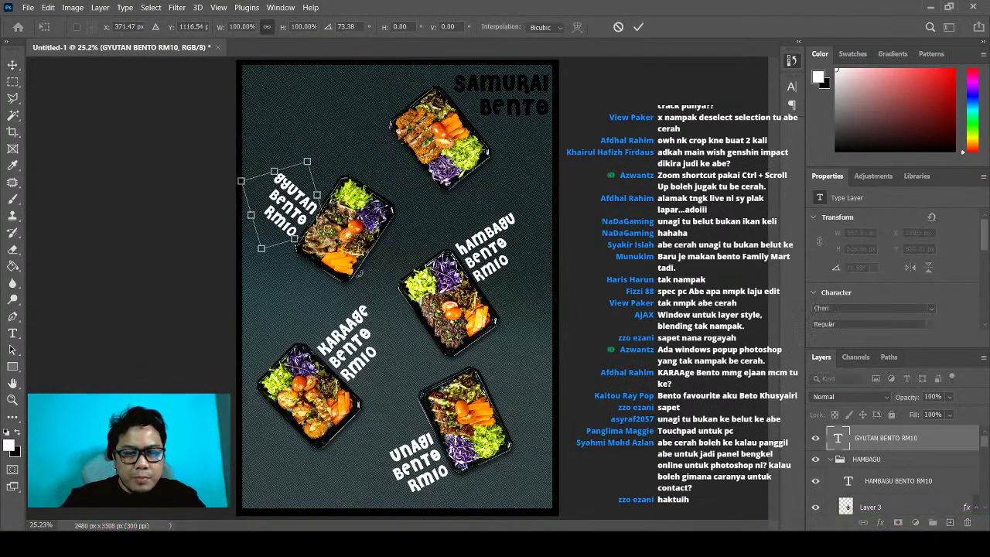
pyautogui.press('Return')
pyautogui.scroll(2, 282, 189)
pyautogui.scroll(1, 282, 189)
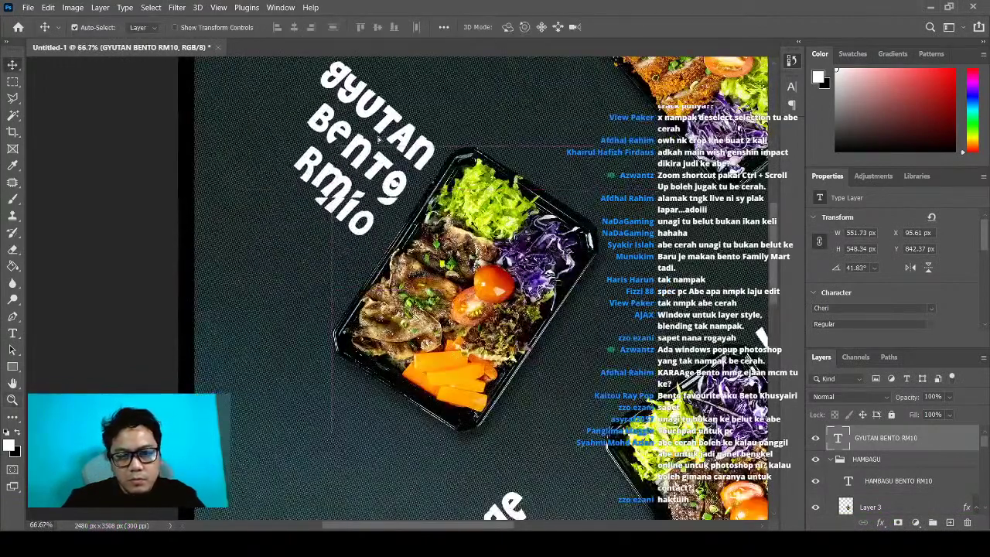
pyautogui.hotkey('ctrl', 't')
pyautogui.moveTo(239, 162)
pyautogui.mouseDown()
pyautogui.moveTo(236, 177)
pyautogui.moveTo(279, 177)
pyautogui.moveTo(301, 193)
pyautogui.mouseUp()
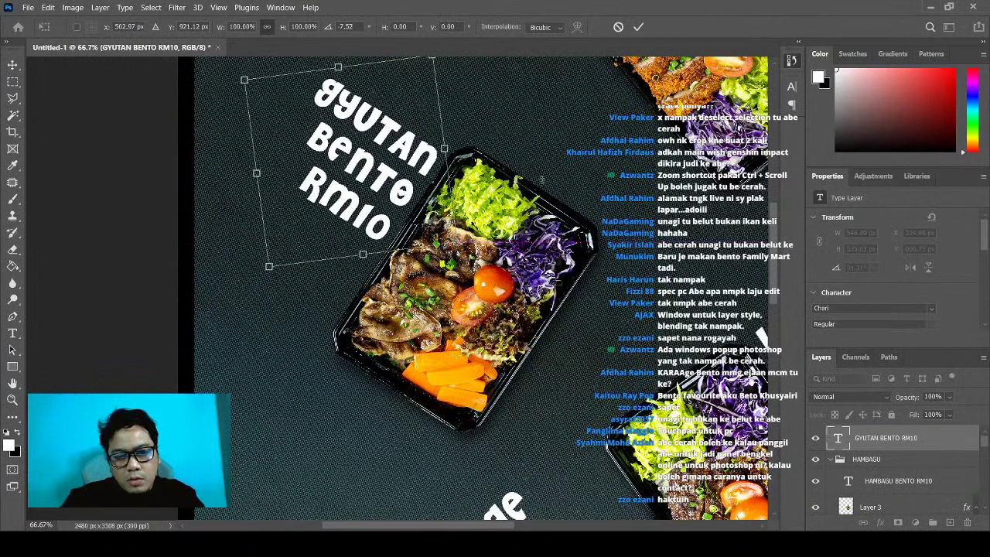
pyautogui.press('Return')
# Fit the poster in view and select the unagi bento photo layer
pyautogui.press('z')
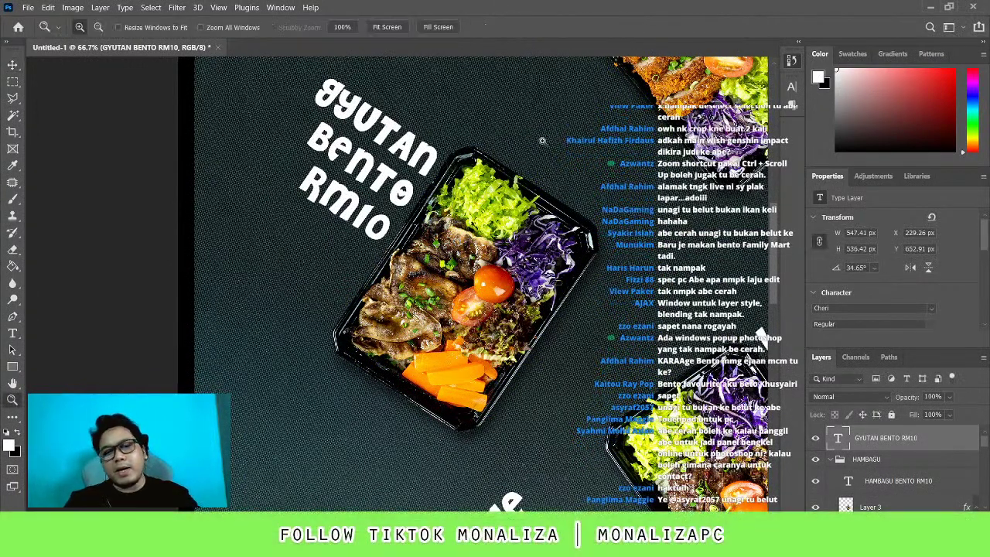
pyautogui.click(394, 32)
pyautogui.press('v')
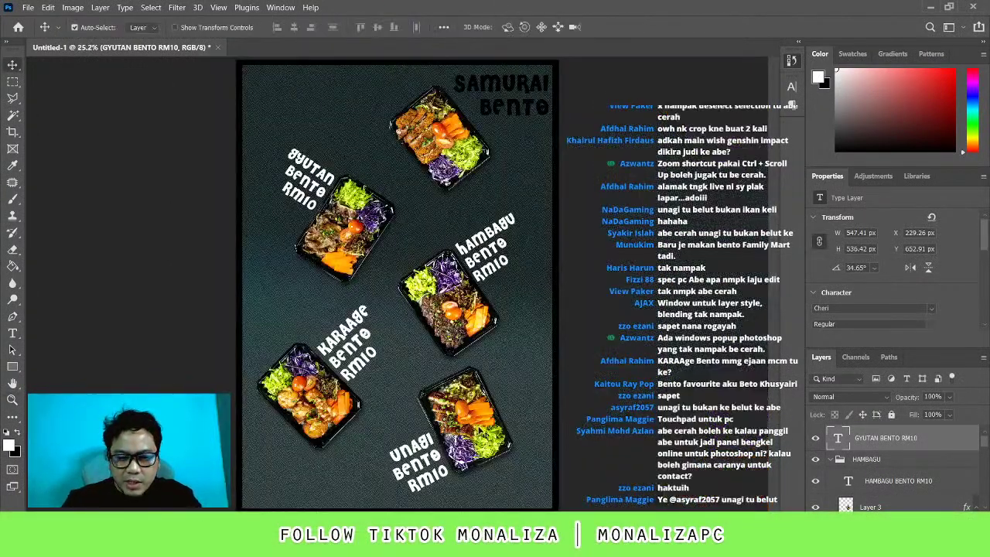
pyautogui.scroll(-5, 889, 464)
pyautogui.click(847, 479)
# Shift the unagi photo, then rotate the karaage photo and label about 8° and lower them
pyautogui.moveTo(433, 472); pyautogui.dragTo(454, 481)
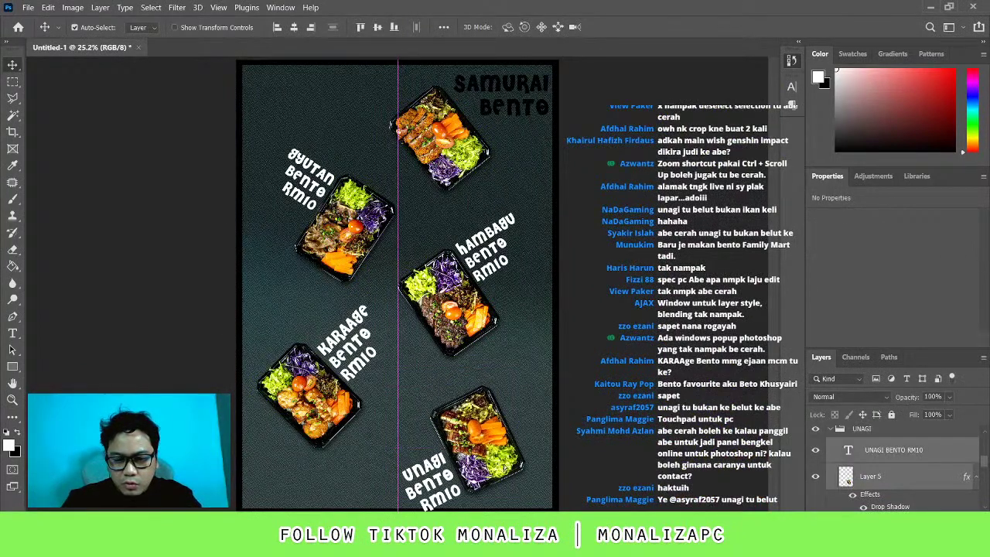
pyautogui.click(347, 395)
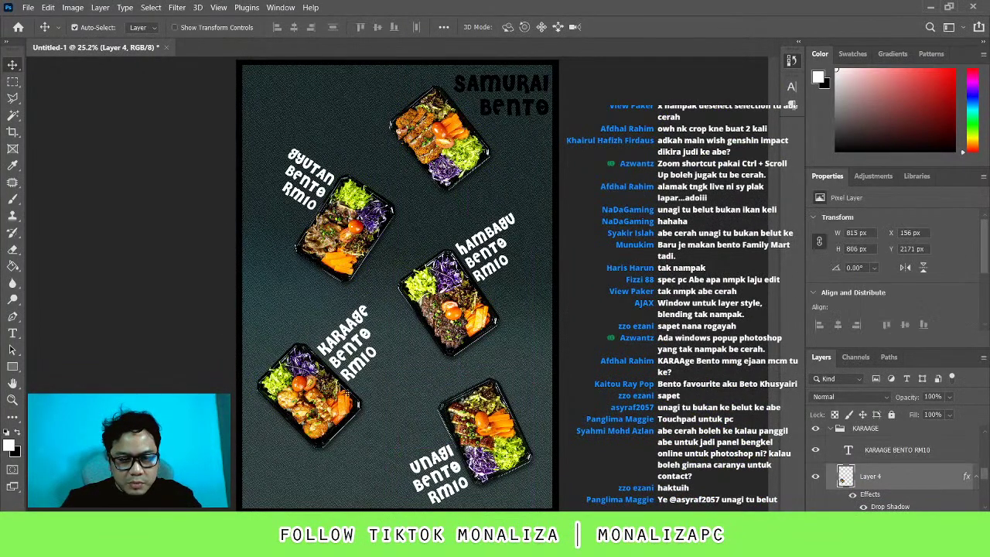
pyautogui.keyDown('shift'); pyautogui.click(350, 371); pyautogui.keyUp('shift')
pyautogui.hotkey('ctrl', 't')
pyautogui.moveTo(414, 460); pyautogui.dragTo(398, 476)
pyautogui.moveTo(343, 380)
pyautogui.mouseDown()
pyautogui.moveTo(343, 417)
pyautogui.moveTo(366, 431)
pyautogui.mouseUp()
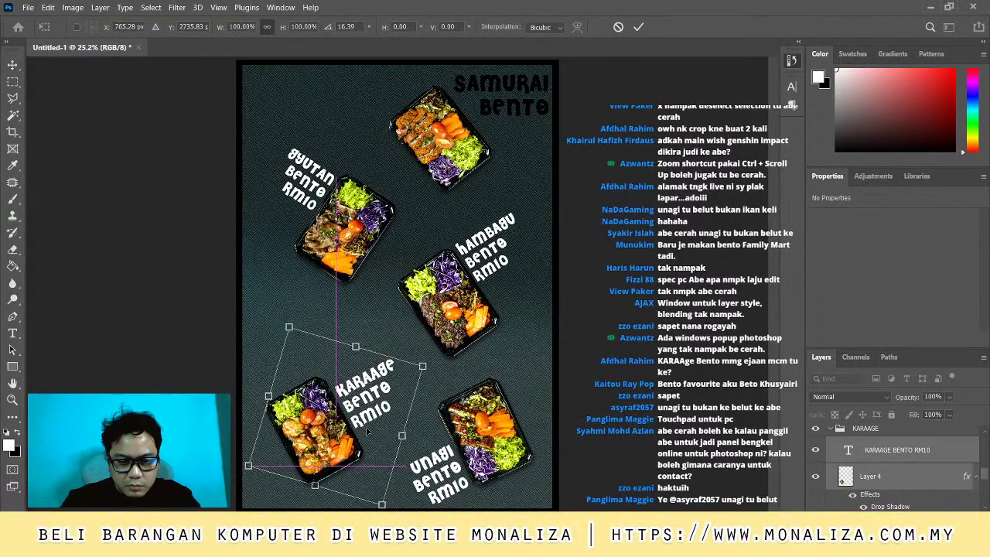
pyautogui.press('Return')
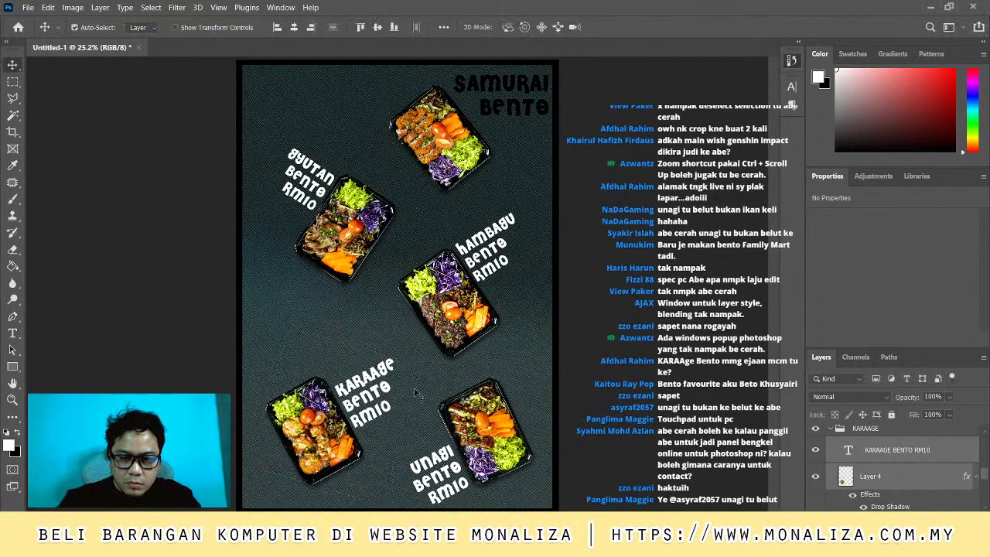
# Slightly rotate the hambagu photo, restore it to 100% opacity, and nudge its label
pyautogui.click(475, 332)
pyautogui.hotkey('ctrl', 't')
pyautogui.moveTo(558, 287); pyautogui.dragTo(559, 291)
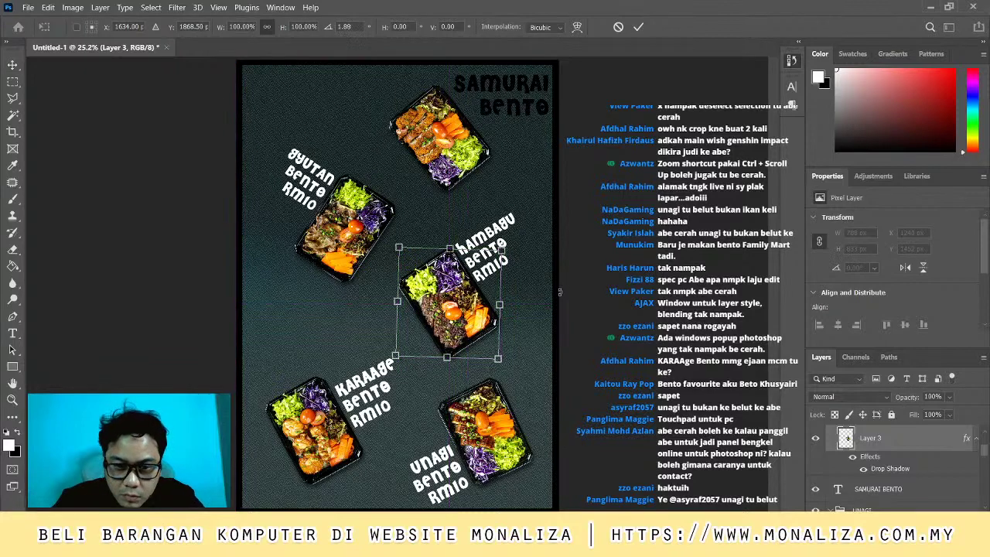
pyautogui.press('Return')
pyautogui.press('1')
pyautogui.press('1')
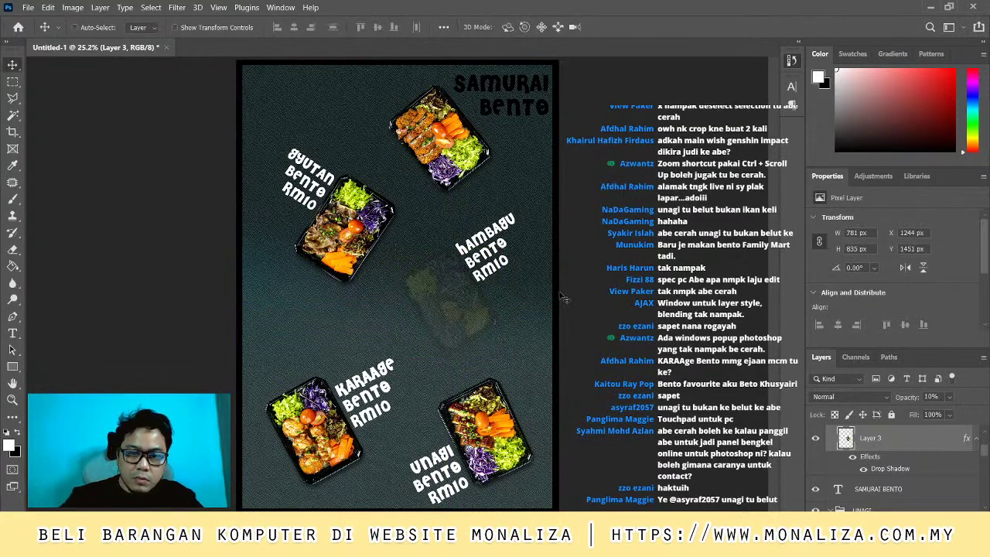
pyautogui.press('0')
pyautogui.keyDown('ctrl'); pyautogui.click(497, 246); pyautogui.keyUp('ctrl')
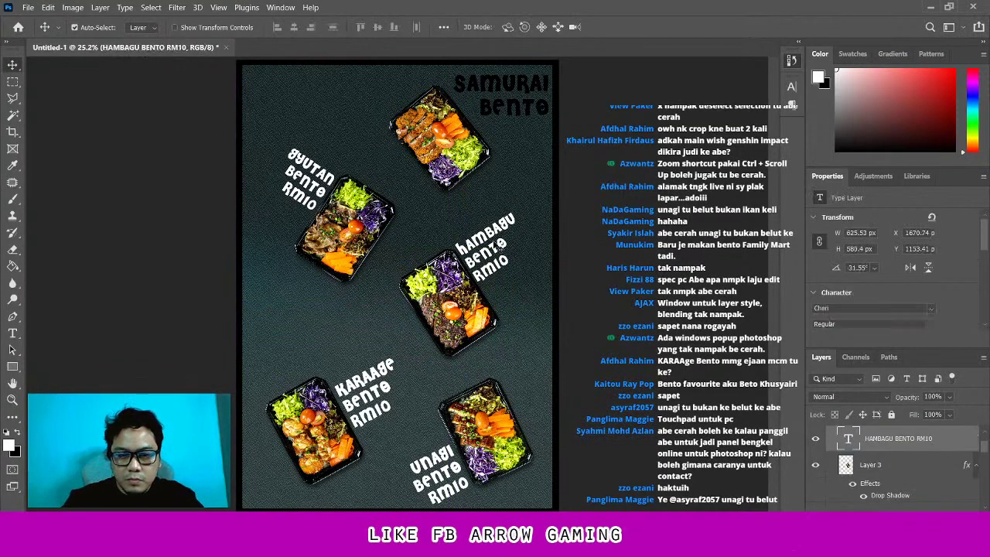
pyautogui.moveTo(497, 246); pyautogui.dragTo(500, 246)
# Rotate the hambagu photo about 3.7° and nudge it with its label to the right
pyautogui.click(487, 310)
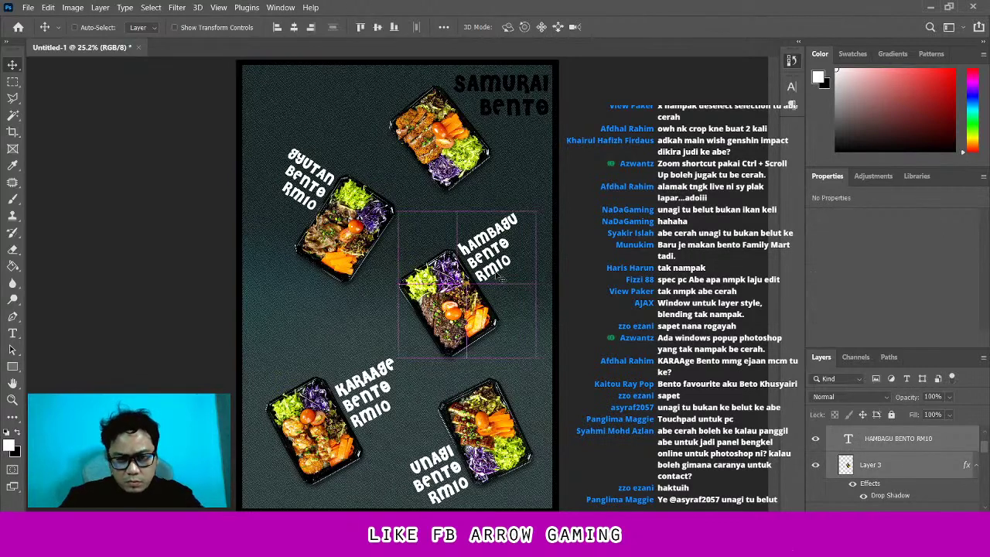
pyautogui.hotkey('ctrl', 't')
pyautogui.moveTo(493, 286); pyautogui.dragTo(501, 286)
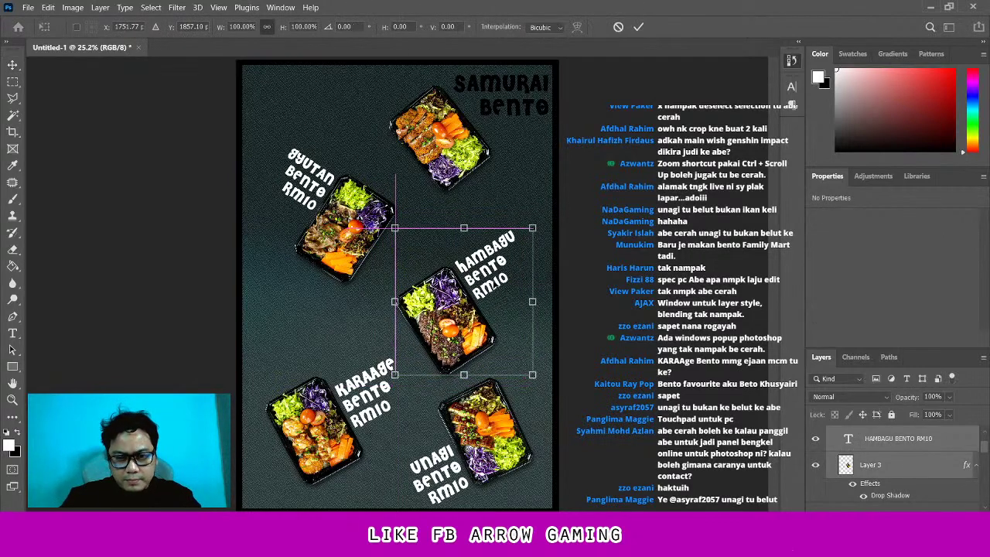
pyautogui.moveTo(588, 255); pyautogui.dragTo(596, 269)
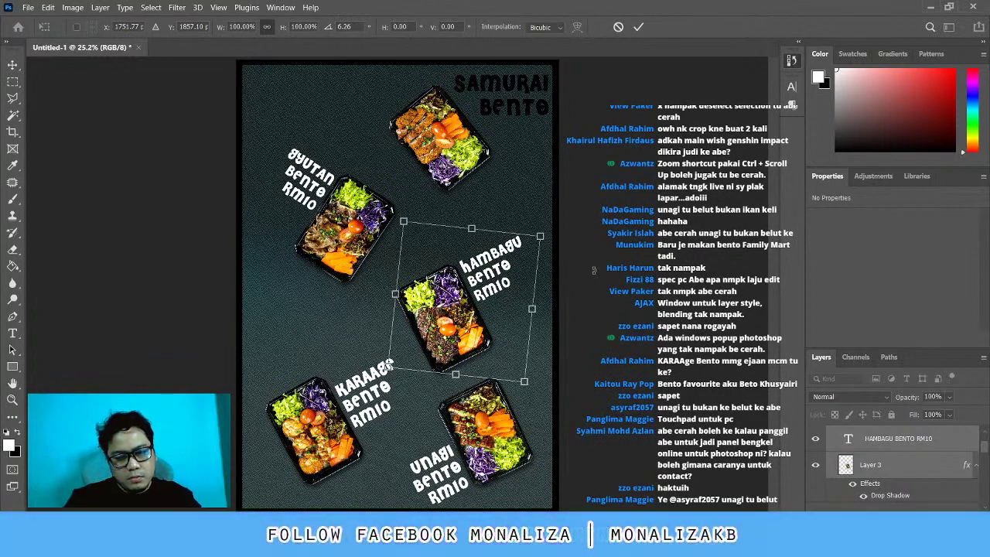
pyautogui.press('Return')
pyautogui.hotkey('shift', 'Right')
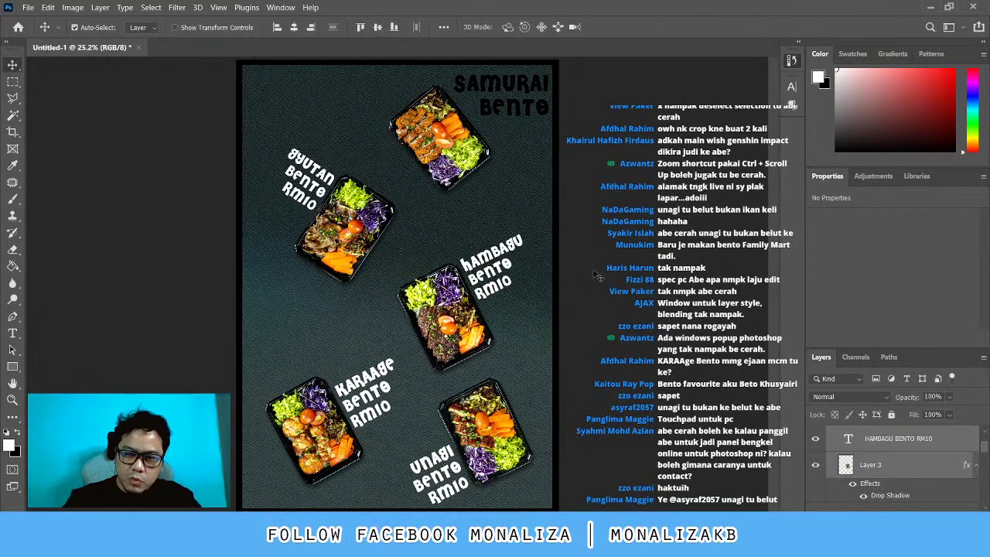
pyautogui.hotkey('shift', 'Right')
# Enlarge the karaage bento photo from its corner
pyautogui.click(325, 432)
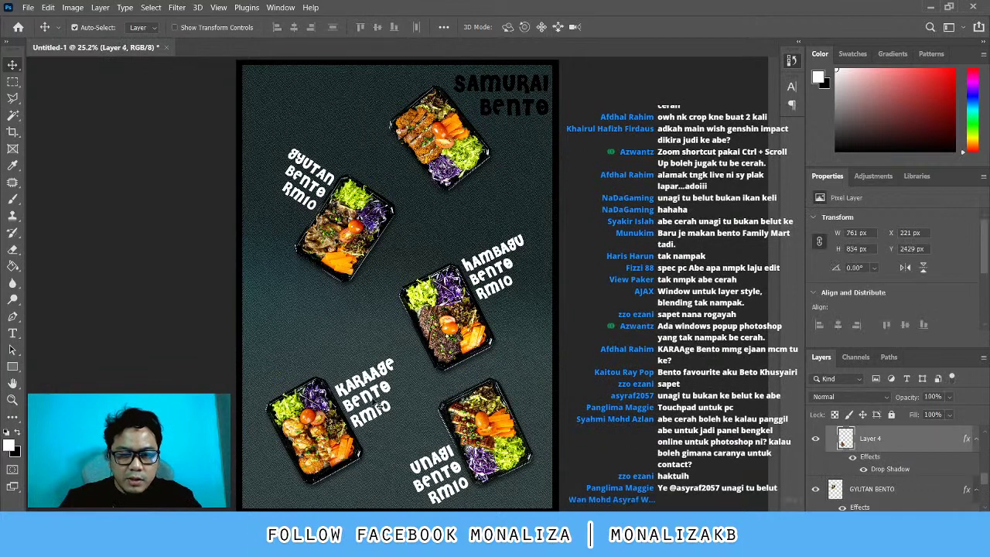
pyautogui.hotkey('ctrl', 't')
pyautogui.moveTo(415, 355); pyautogui.dragTo(434, 338)
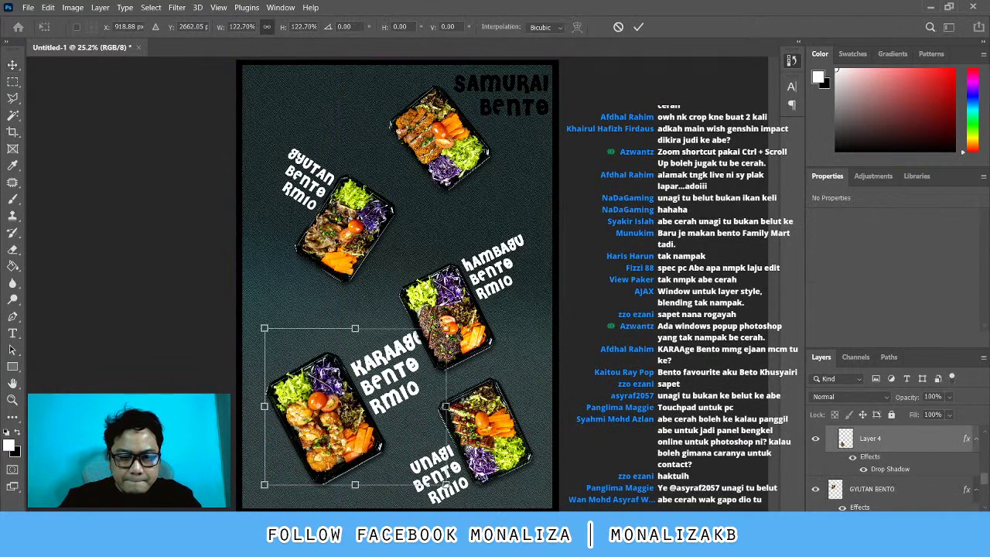
pyautogui.press('Return')
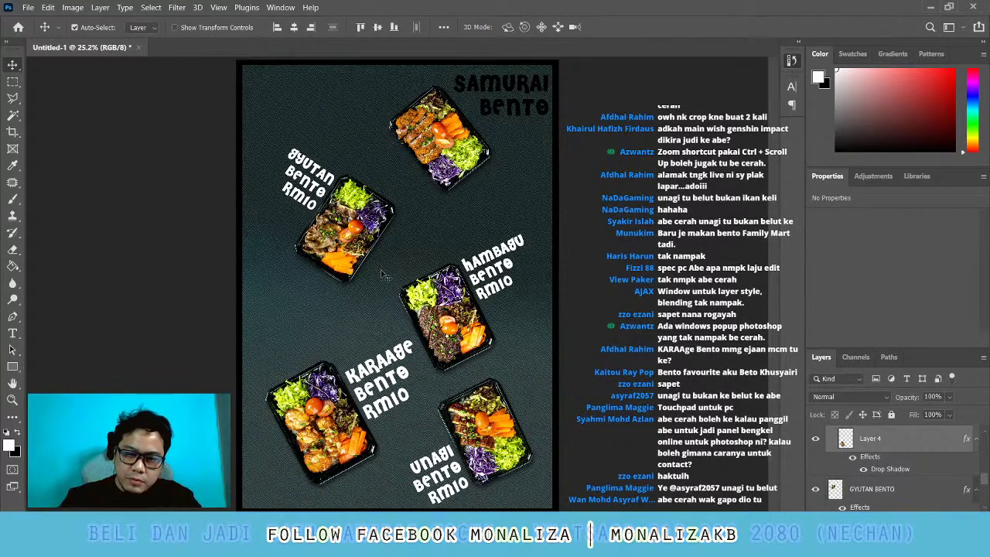
# Rotate the gyutan photo to about -59°, enlarge it slightly, and fine-tune its angle
pyautogui.click(350, 267)
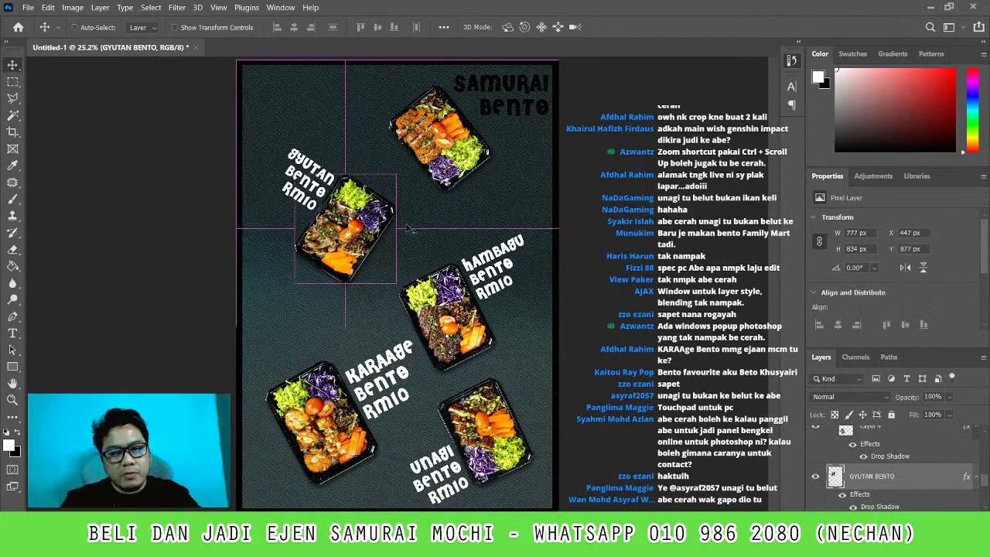
pyautogui.hotkey('ctrl', 't')
pyautogui.press('Return')
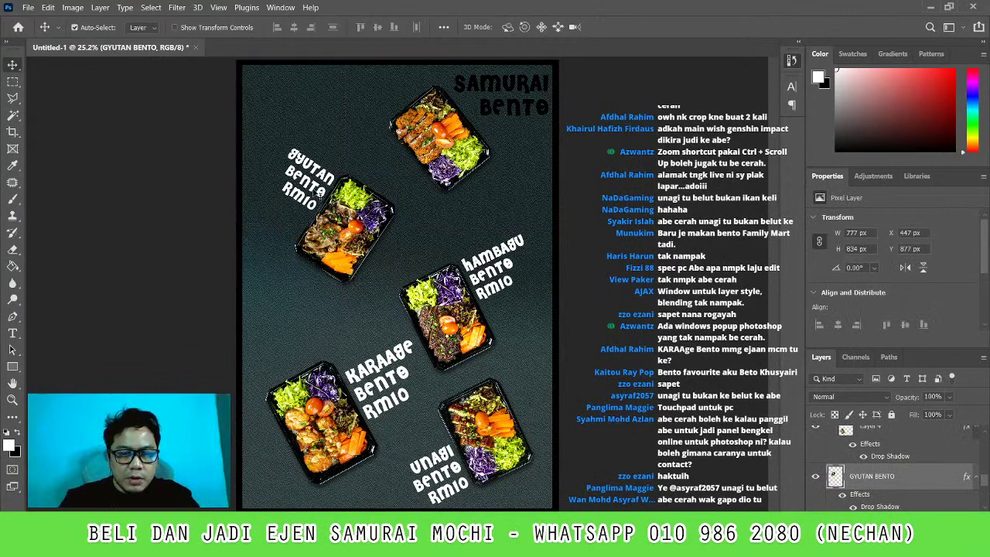
pyautogui.hotkey('ctrl', 't')
pyautogui.moveTo(417, 186)
pyautogui.mouseDown()
pyautogui.moveTo(483, 108)
pyautogui.moveTo(391, 47)
pyautogui.mouseUp()
pyautogui.moveTo(350, 219)
pyautogui.mouseDown()
pyautogui.moveTo(356, 257)
pyautogui.moveTo(368, 246)
pyautogui.mouseUp()
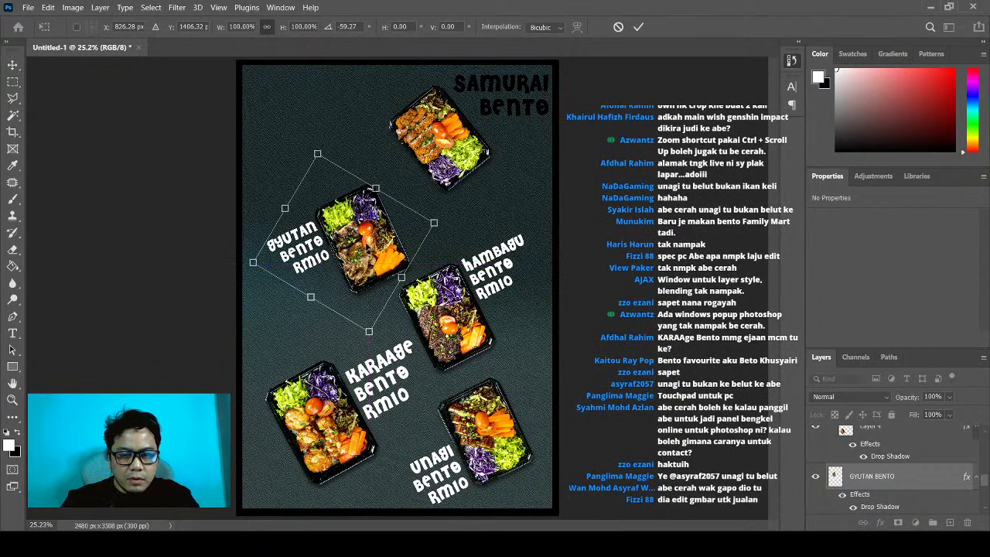
pyautogui.moveTo(326, 152); pyautogui.dragTo(323, 155)
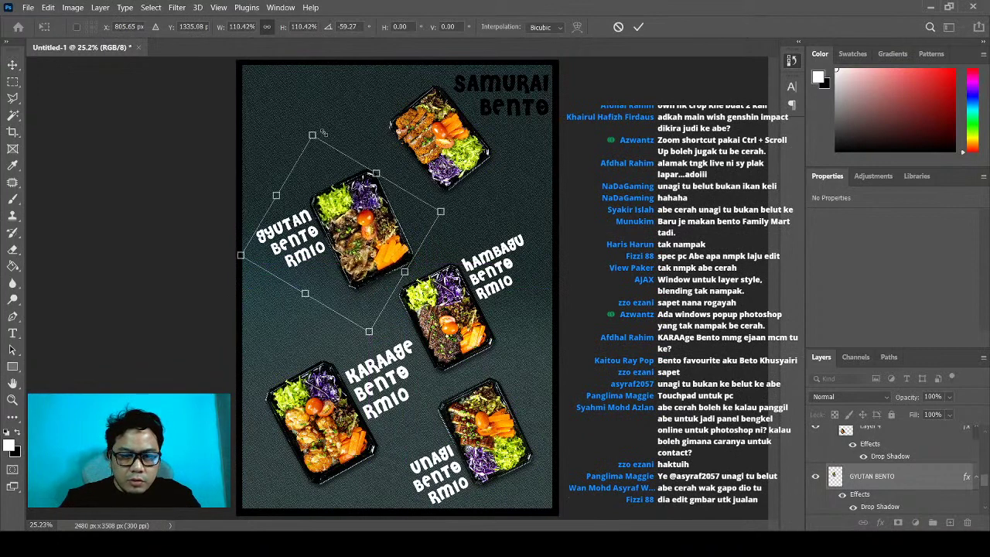
pyautogui.press('Return')
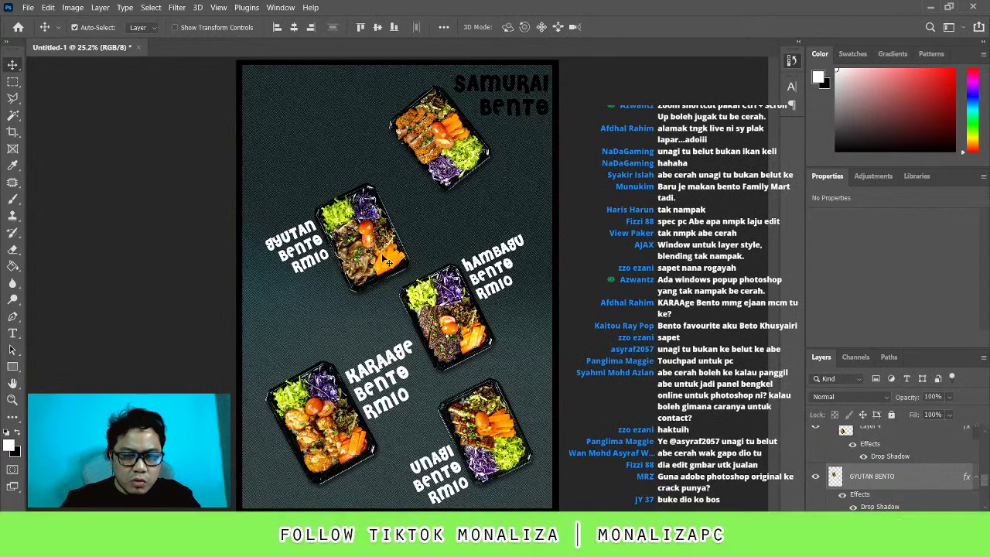
pyautogui.hotkey('ctrl', 't')
pyautogui.moveTo(390, 123); pyautogui.dragTo(388, 123)
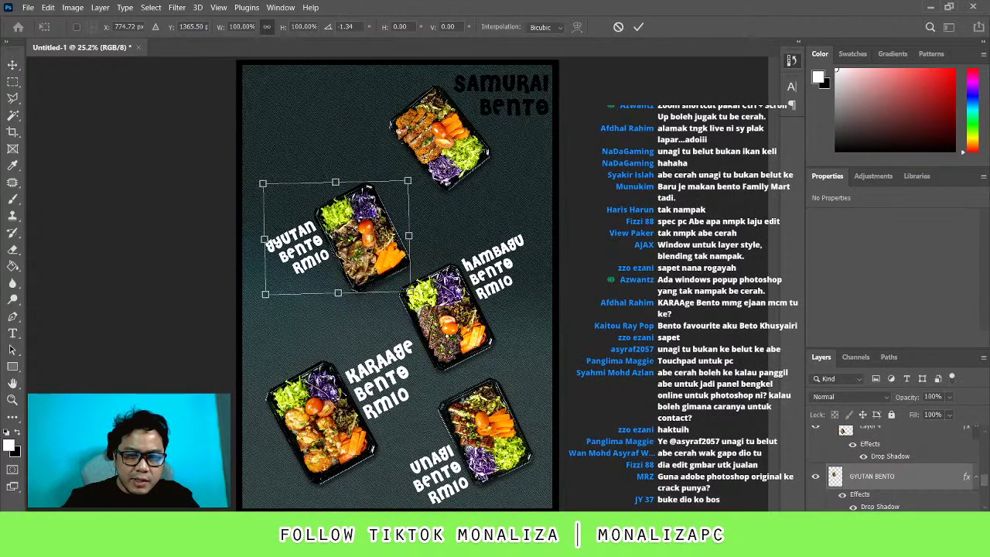
pyautogui.press('Return')
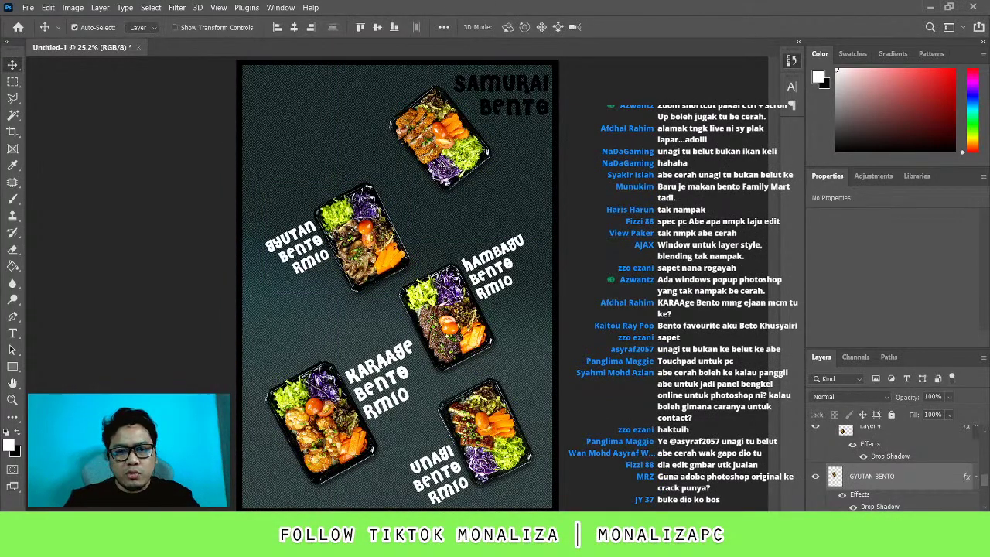
# Move the top bento down-left, then group the gyutan photo and caption as GYUTAN
pyautogui.click(390, 122)
pyautogui.moveTo(477, 156); pyautogui.dragTo(459, 174)
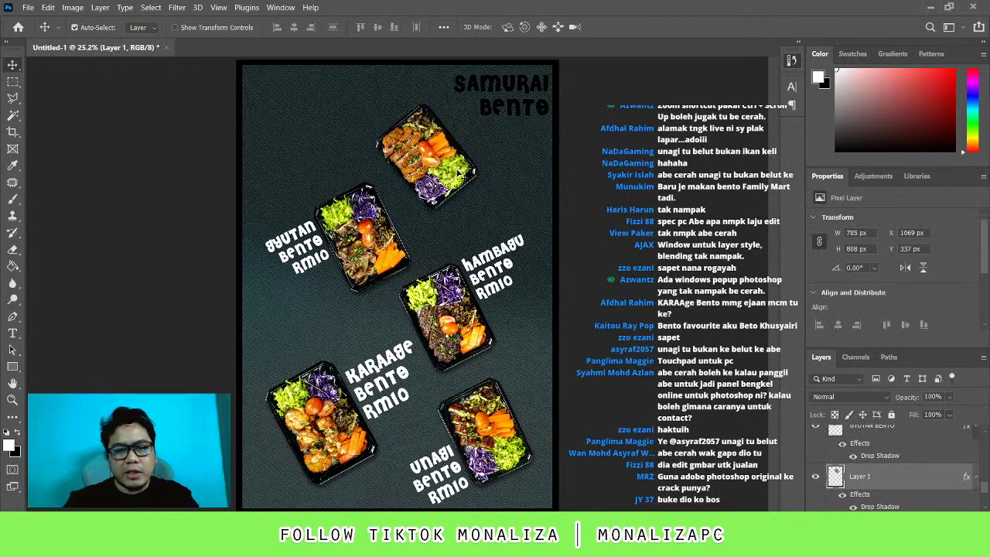
pyautogui.click(485, 238)
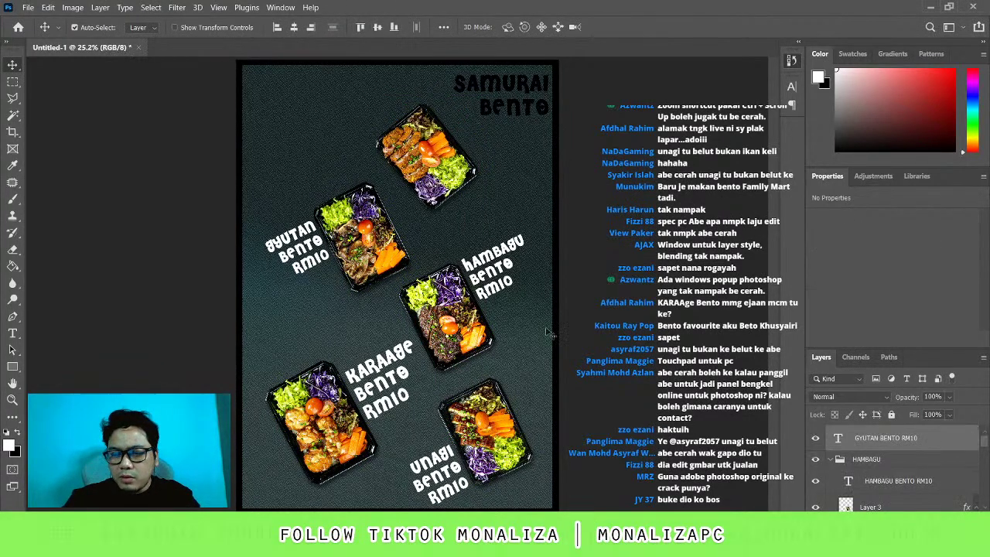
pyautogui.scroll(-3, 912, 464)
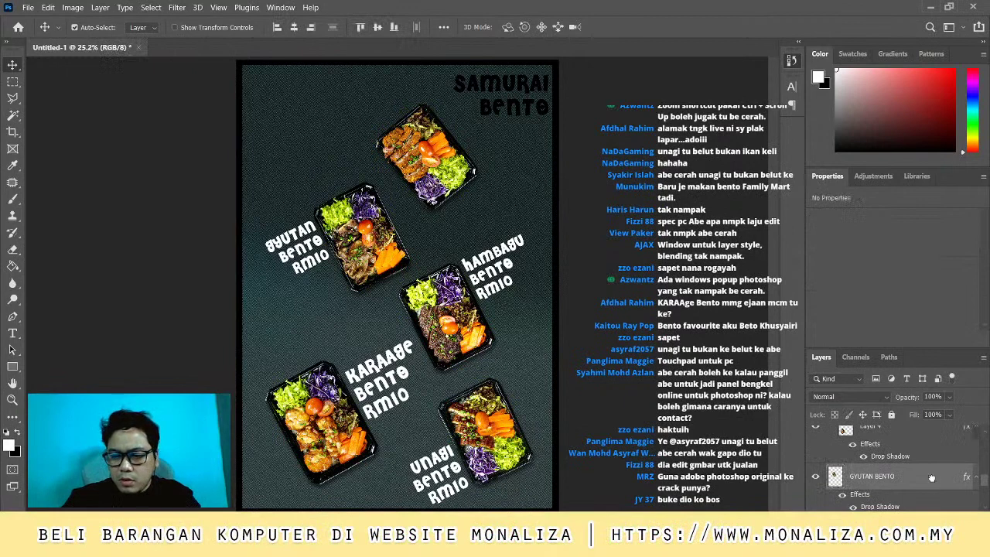
pyautogui.hotkey('ctrl', 'g')
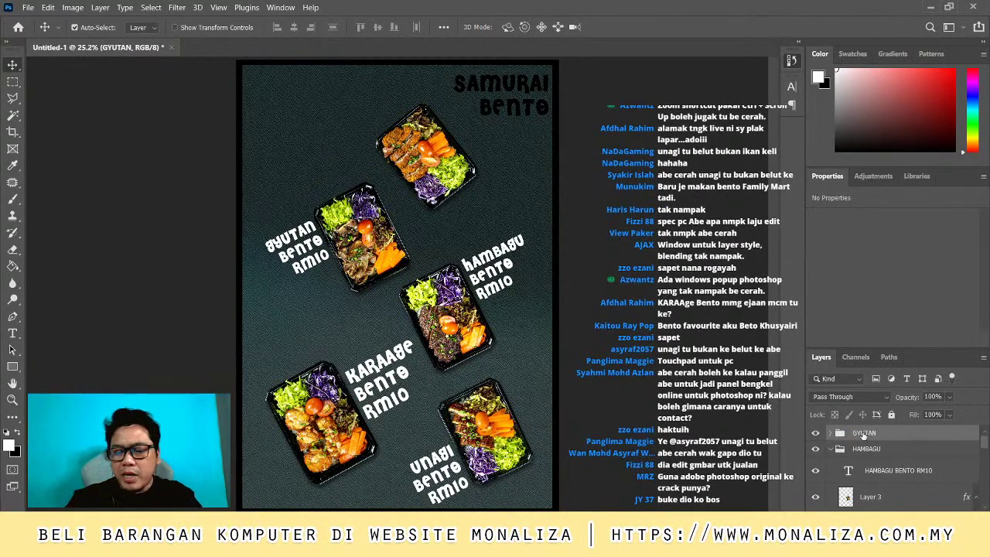
pyautogui.click(297, 246)
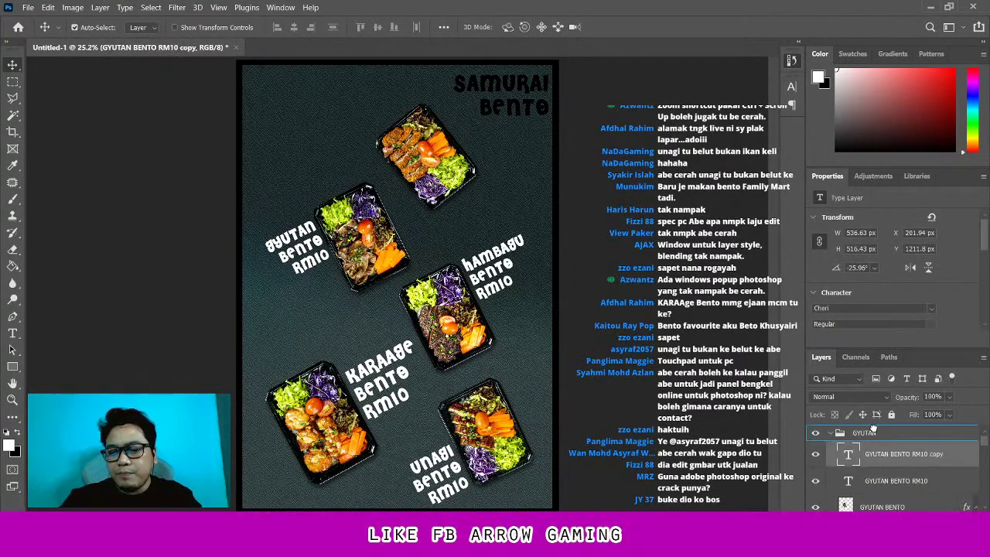
# Duplicate the GYUTAN BENTO RM10 label and move the copy onto the top bento
pyautogui.moveTo(895, 454); pyautogui.dragTo(870, 428)
pyautogui.hotkey('ctrl', 't')
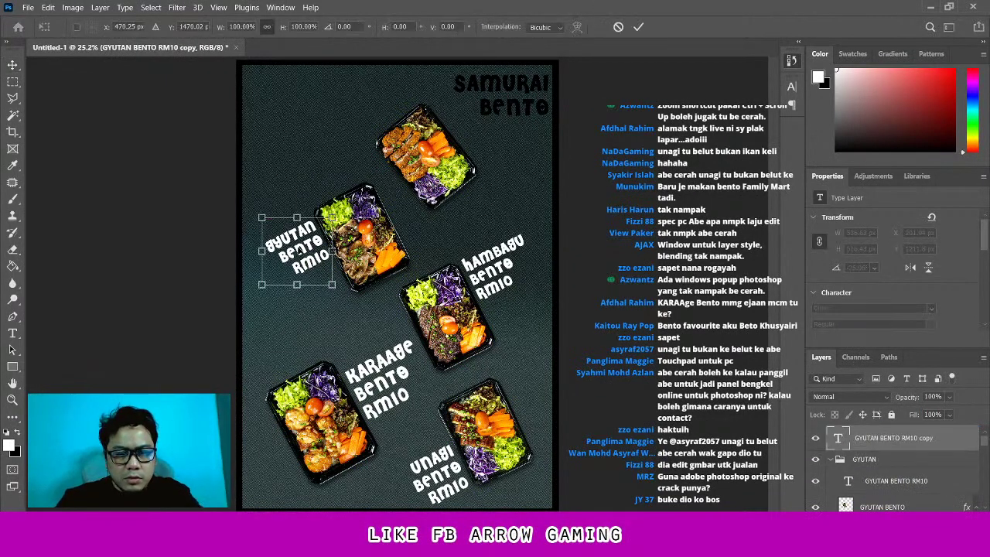
pyautogui.moveTo(297, 245); pyautogui.dragTo(476, 136)
pyautogui.press('Return')
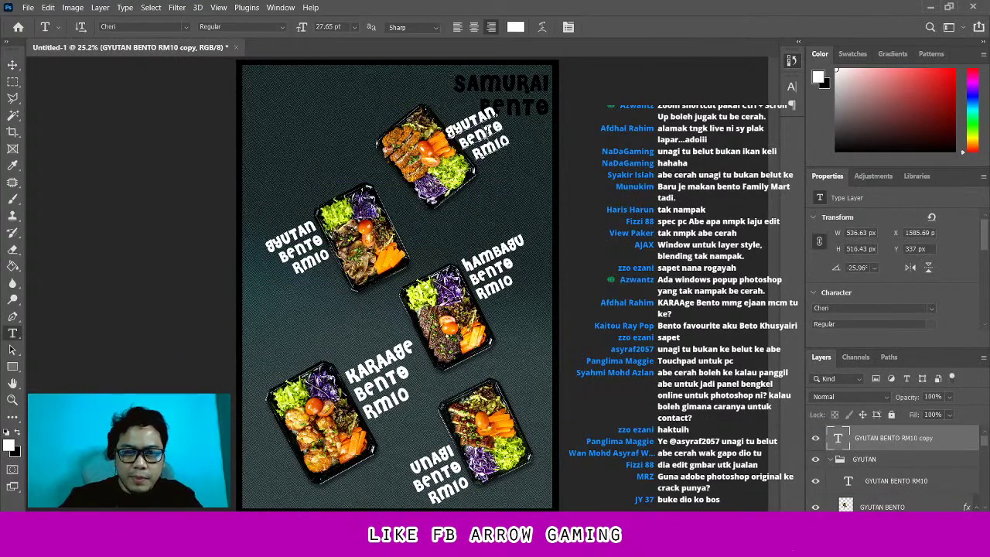
# Retype the copied label as 'Beef KATSU' / 'Bento RM10' on two lines
pyautogui.doubleClick(479, 136)
pyautogui.press('BackSpace')
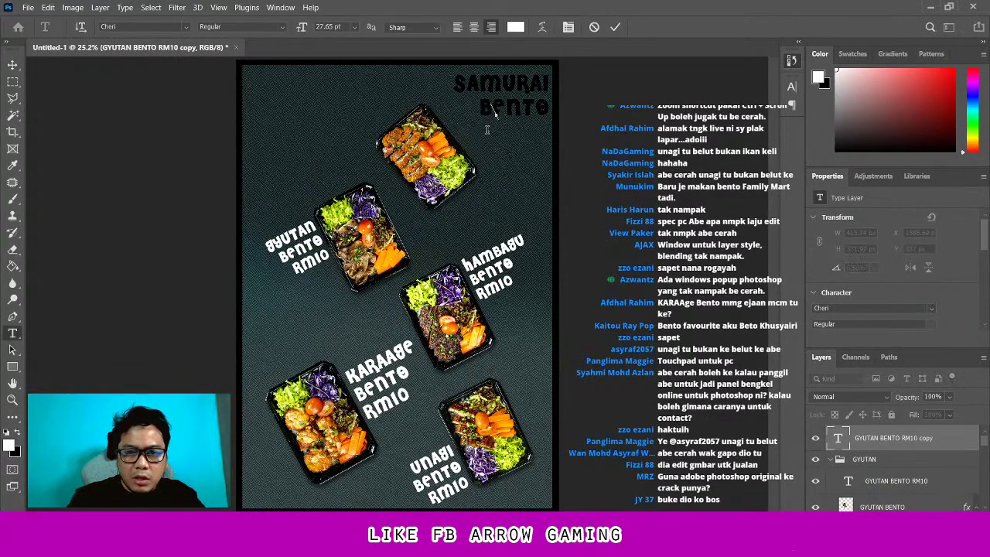
pyautogui.write('Beef KATSU')
pyautogui.press('Return')
pyautogui.write('Bento')
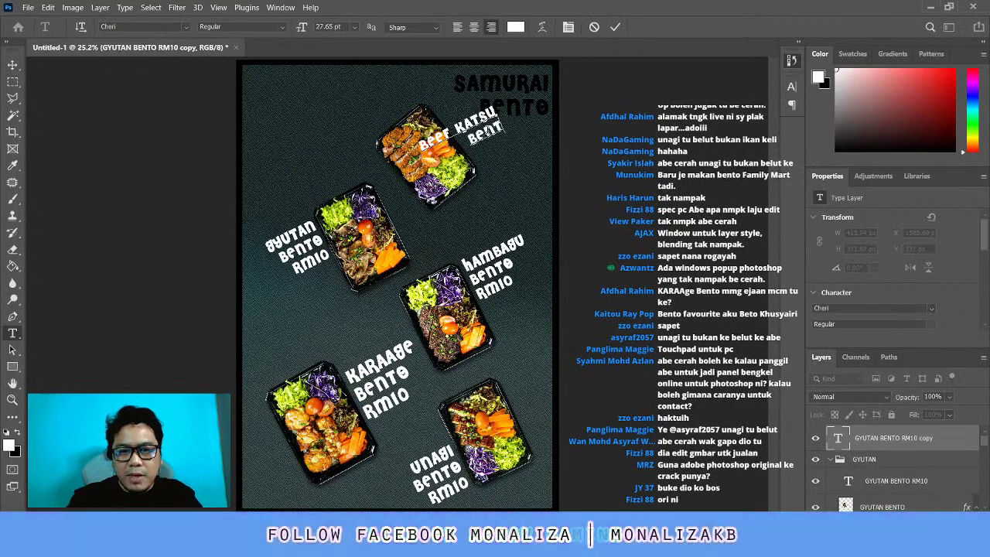
pyautogui.hotkey('ctrl', 'a')
pyautogui.click(508, 139)
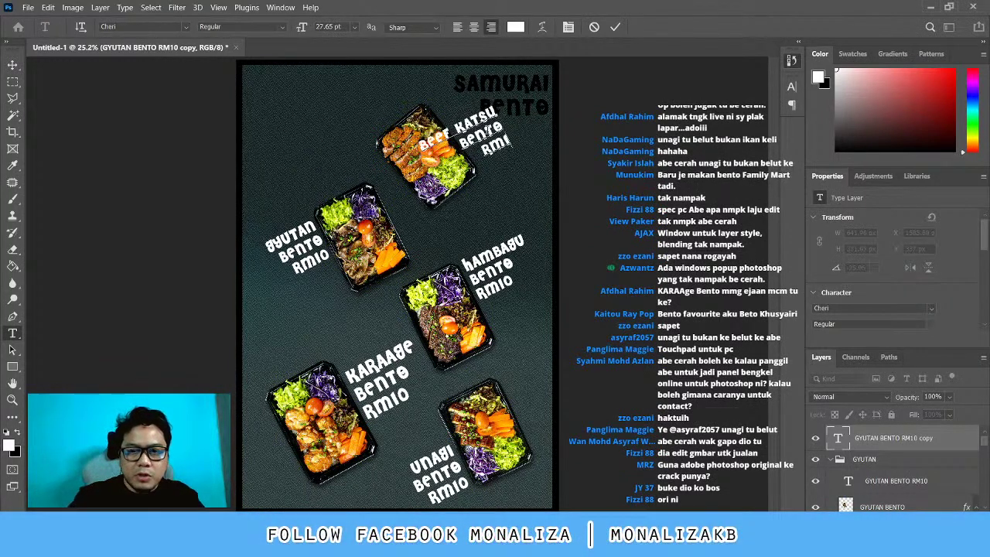
pyautogui.write('0')
pyautogui.hotkey('ctrl', 'a')
# Left-align the Beef Katsu caption, commit it, and shift it up-left
pyautogui.click(458, 28)
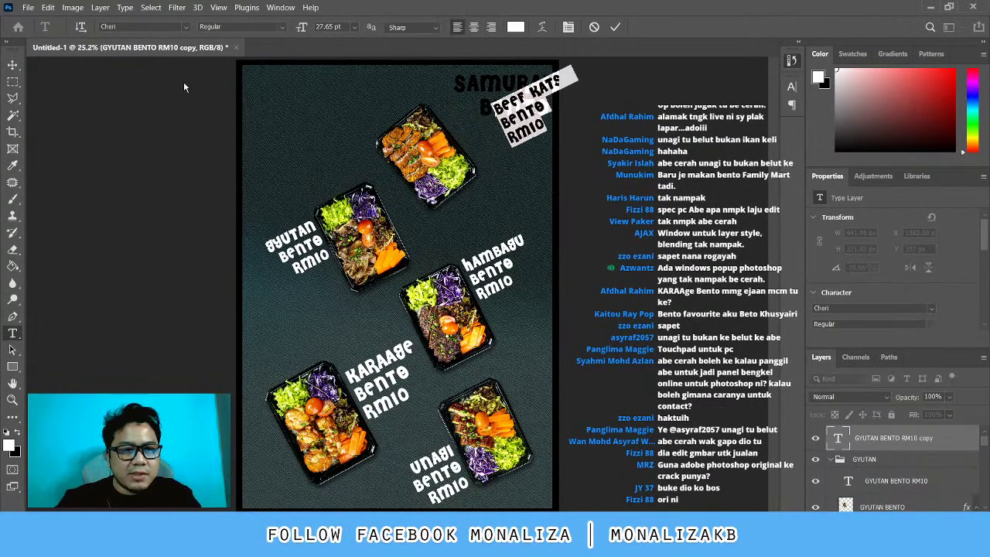
pyautogui.click(13, 65)
pyautogui.moveTo(553, 122); pyautogui.dragTo(507, 112)
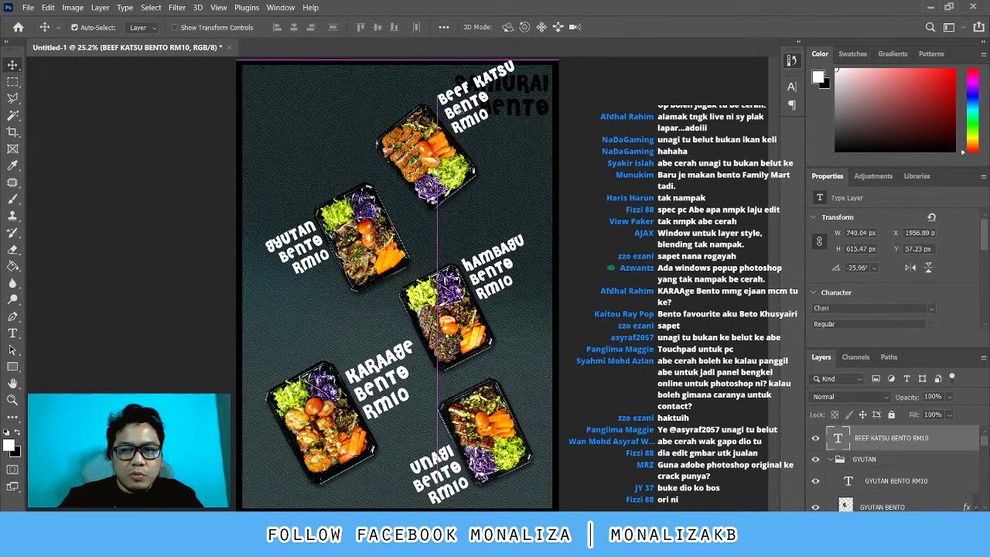
# Hide the SAMURAI BENTO header and rotate the Beef Katsu caption counterclockwise
pyautogui.click(502, 87)
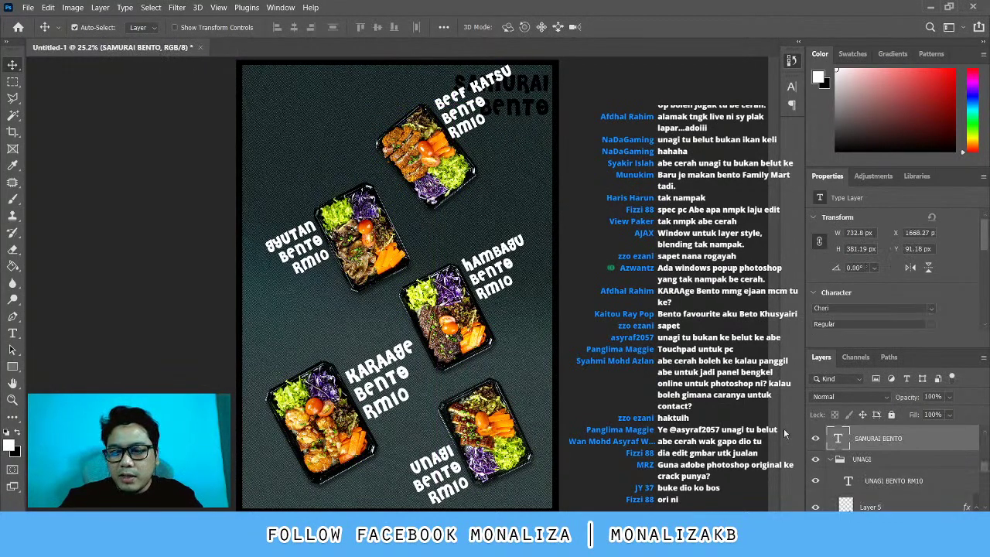
pyautogui.click(815, 438)
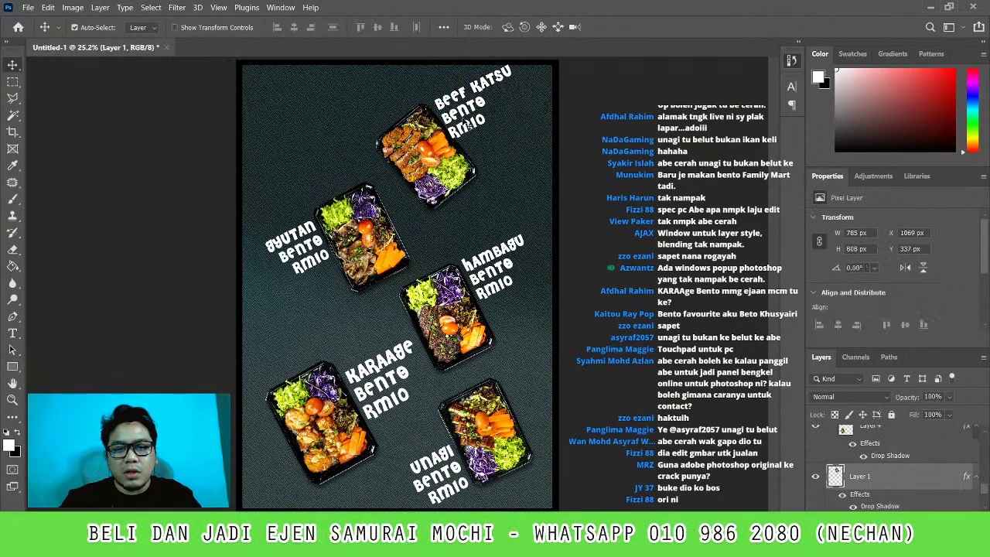
pyautogui.click(467, 101)
pyautogui.press('z')
pyautogui.click(472, 85)
pyautogui.hotkey('ctrl', 't')
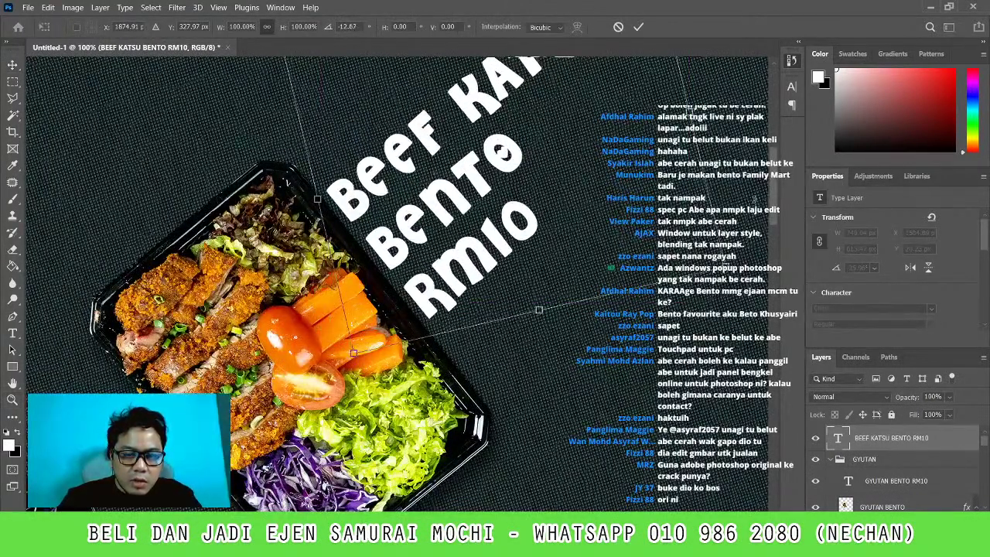
pyautogui.moveTo(747, 309); pyautogui.dragTo(755, 202)
pyautogui.press('Return')
pyautogui.hotkey('ctrl', '0')
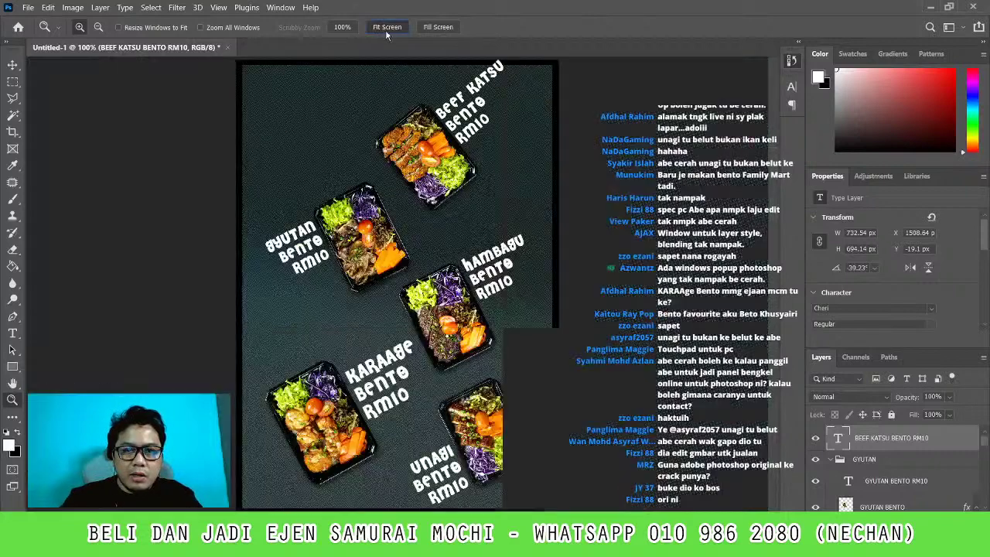
# Rotate and enlarge the Beef Katsu bento and caption to about 124%, then move the Gyutan bento down-left
pyautogui.hotkey('ctrl', 't')
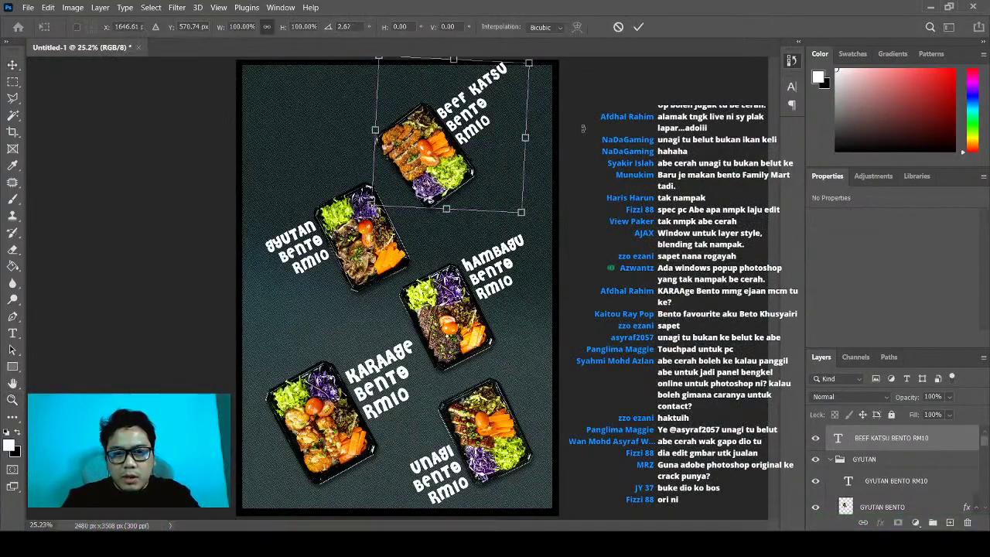
pyautogui.moveTo(377, 144); pyautogui.dragTo(376, 130)
pyautogui.moveTo(528, 171); pyautogui.dragTo(518, 182)
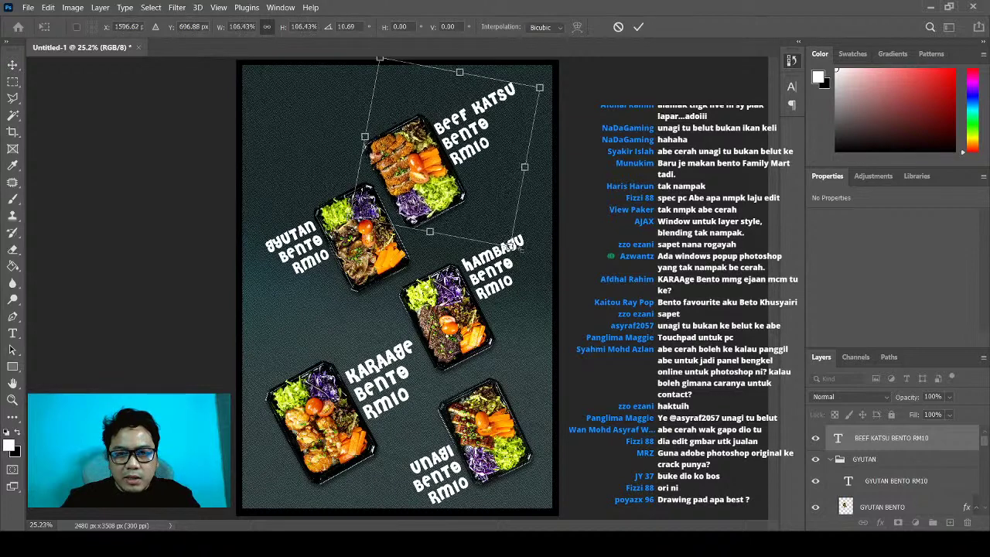
pyautogui.moveTo(526, 85); pyautogui.dragTo(568, 72)
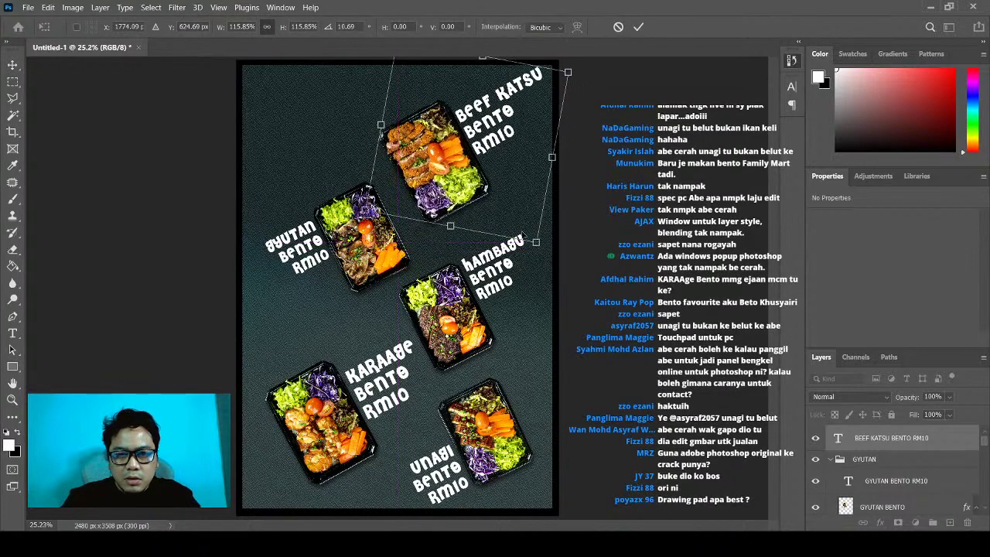
pyautogui.moveTo(365, 209); pyautogui.dragTo(349, 220)
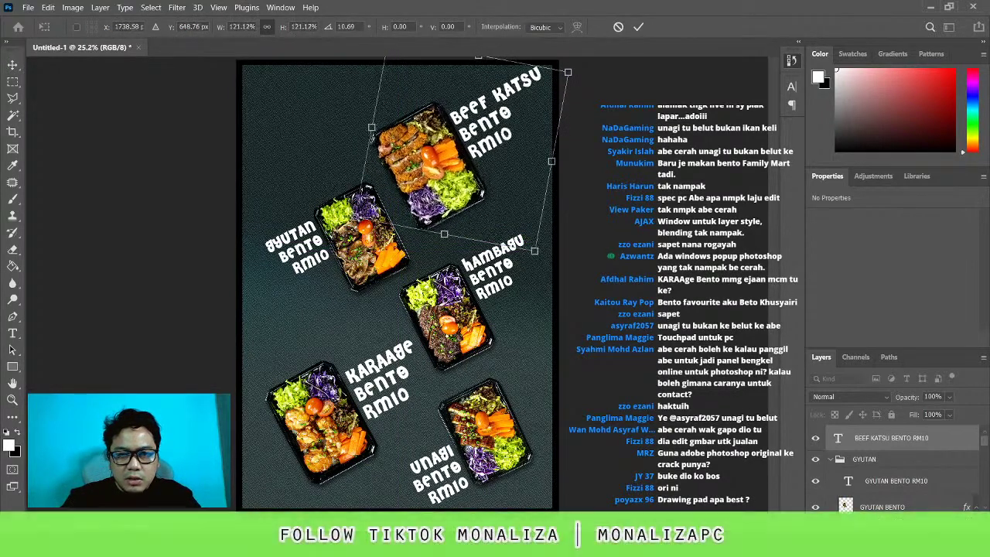
pyautogui.press('Return')
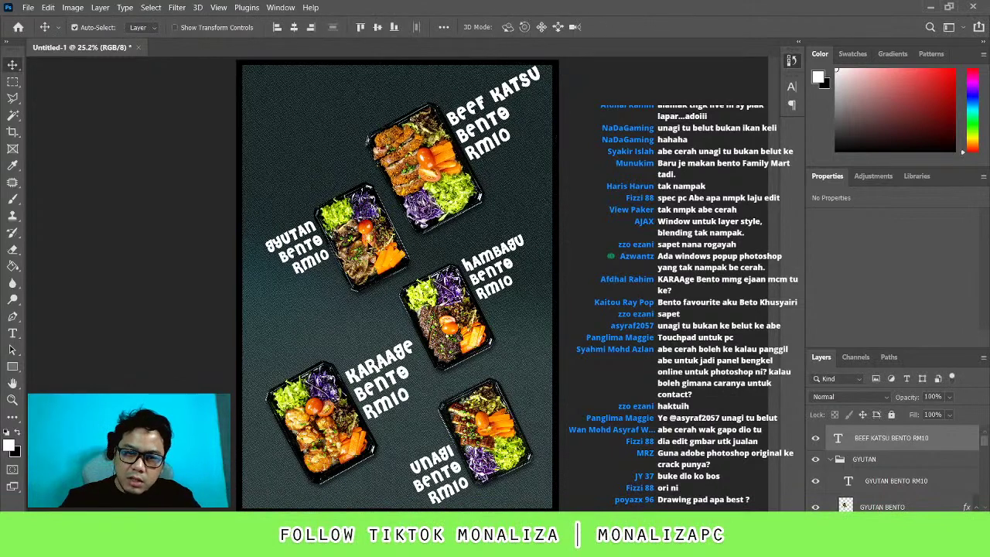
pyautogui.moveTo(360, 274); pyautogui.dragTo(343, 287)
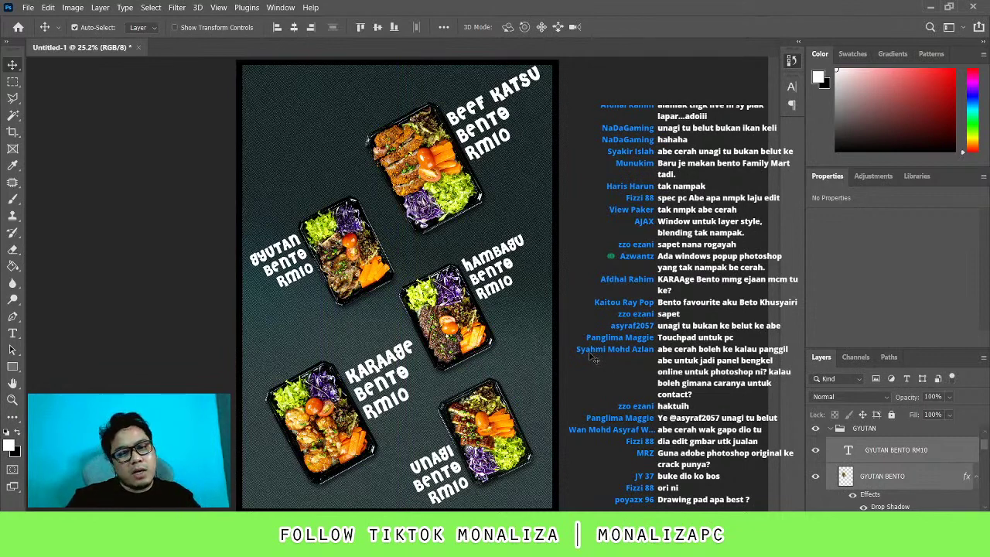
# Group the Beef Katsu photo and its caption into a new group named BEEF
pyautogui.click(576, 210)
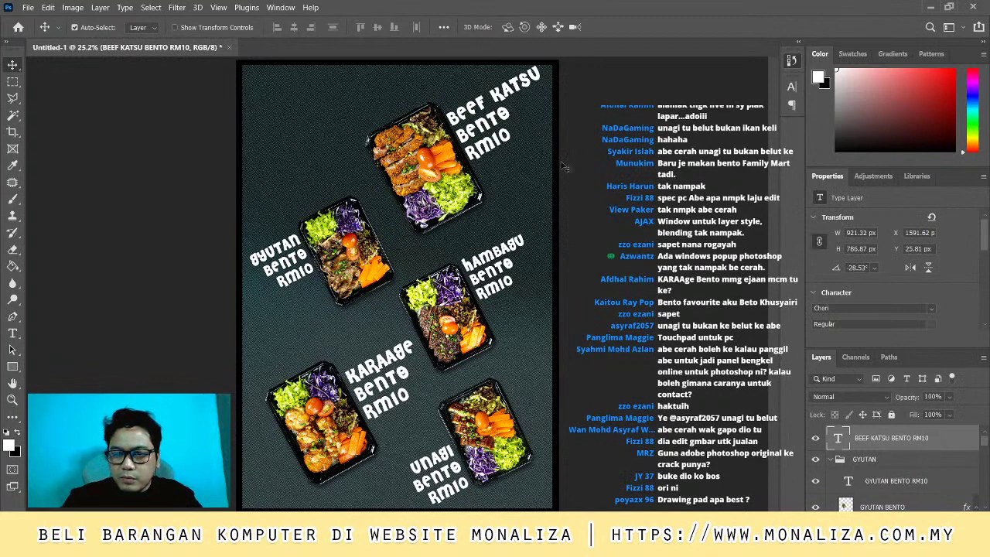
pyautogui.scroll(-3, 914, 441)
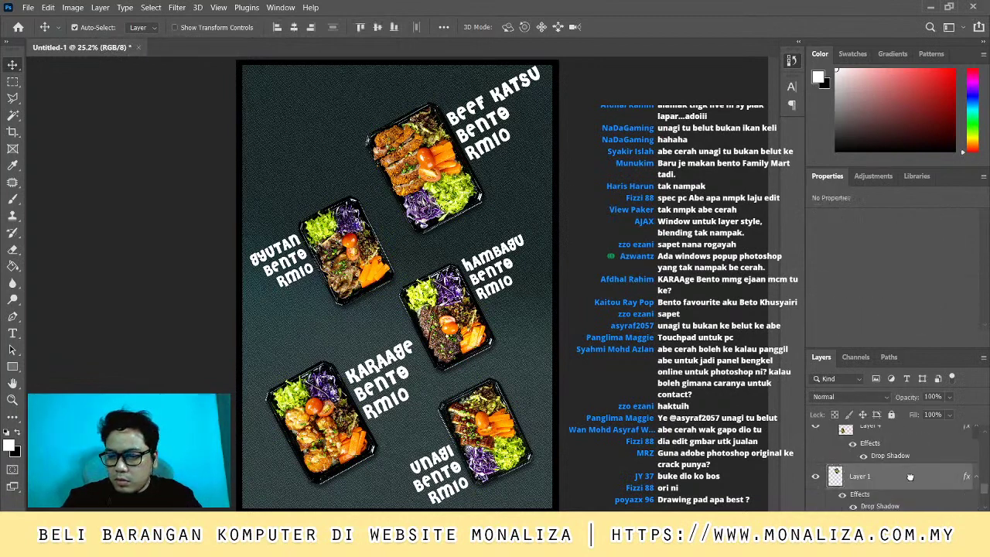
pyautogui.hotkey('ctrl', 'g')
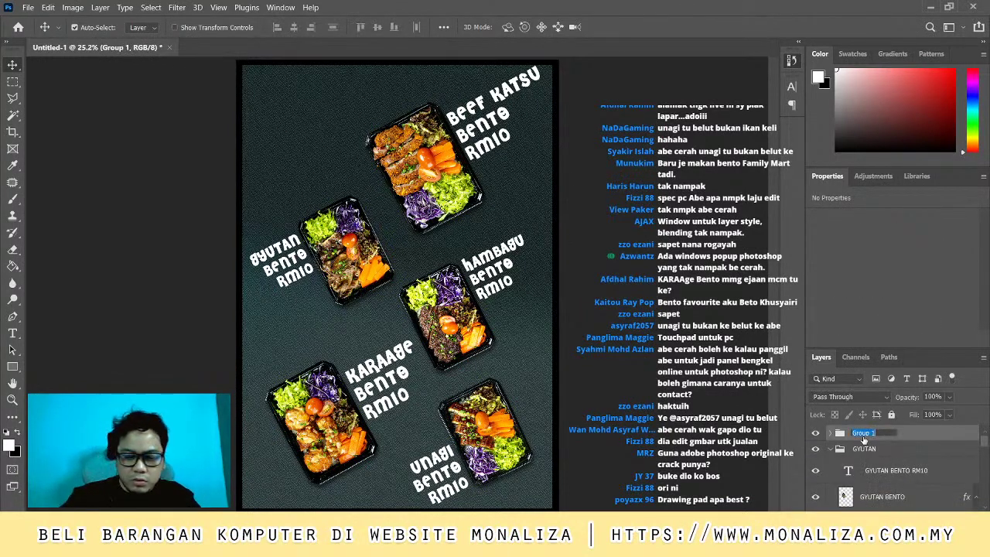
pyautogui.write('BEEF')
pyautogui.press('Return')
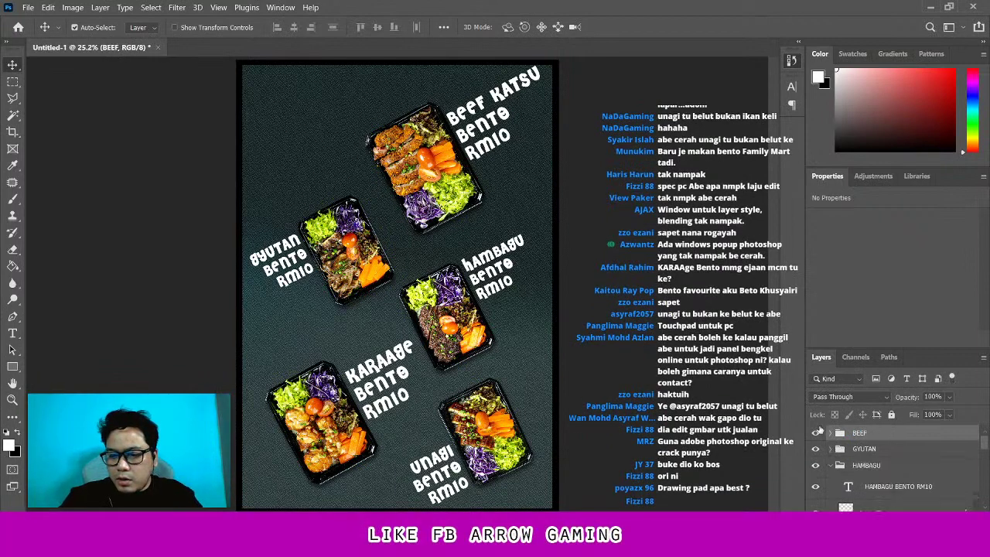
# Expand the BEEF group and check its caption and Layer 1 photo layers
pyautogui.click(839, 432)
pyautogui.click(957, 459)
pyautogui.scroll(-1, 945, 459)
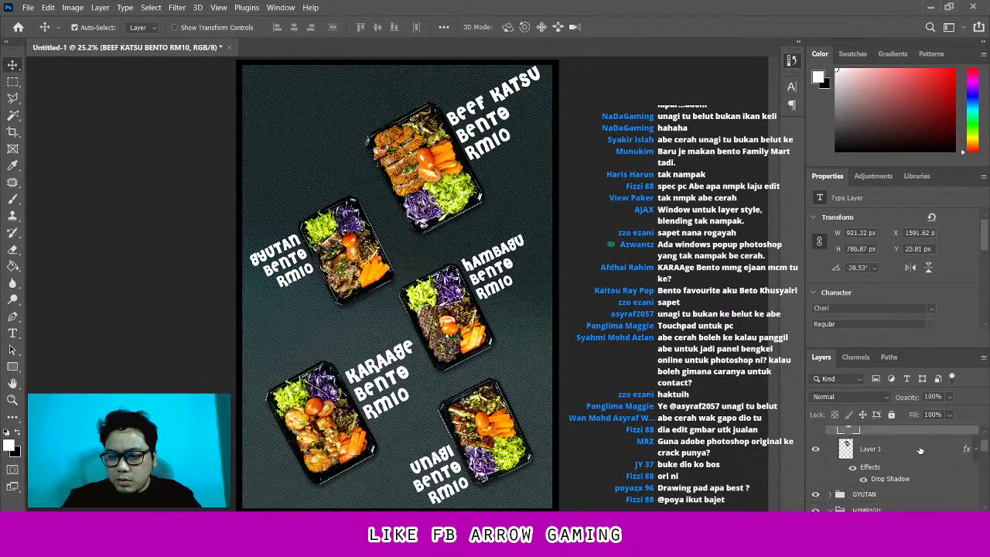
pyautogui.click(897, 464)
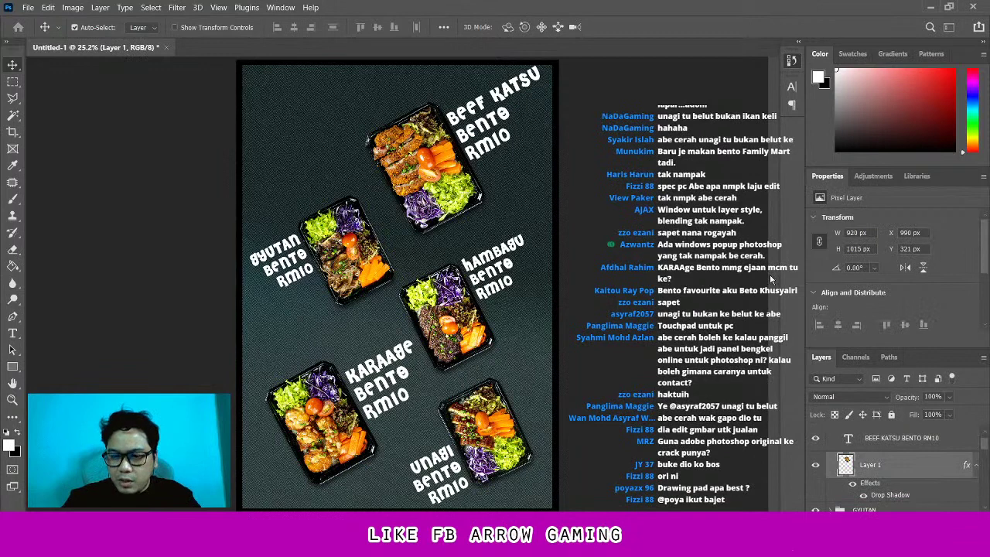
pyautogui.click(909, 440)
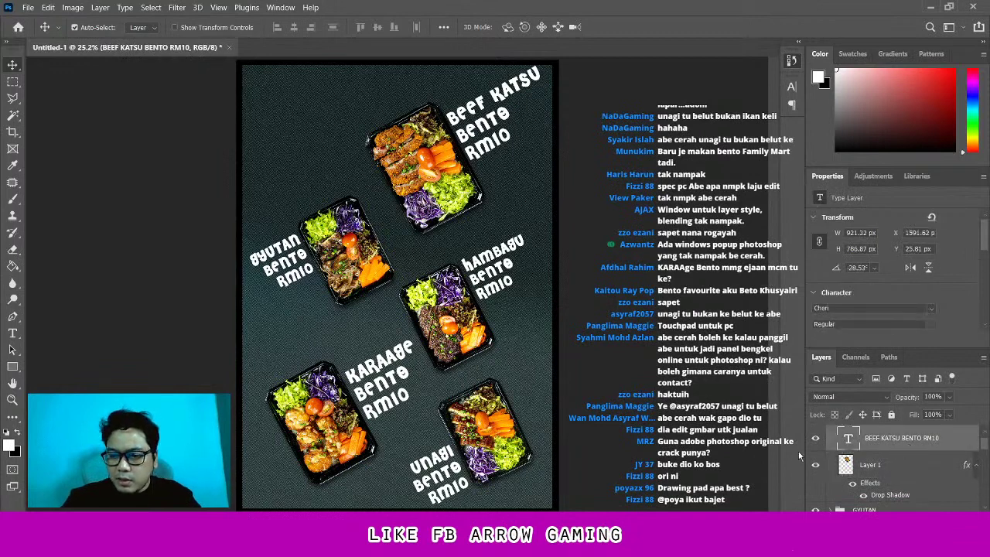
pyautogui.scroll(-2, 912, 464)
# Go through the GYUTAN, KARAAGE and HAMBAGU captions, then copy a drop shadow onto UNAGI BENTO RM10
pyautogui.click(901, 500)
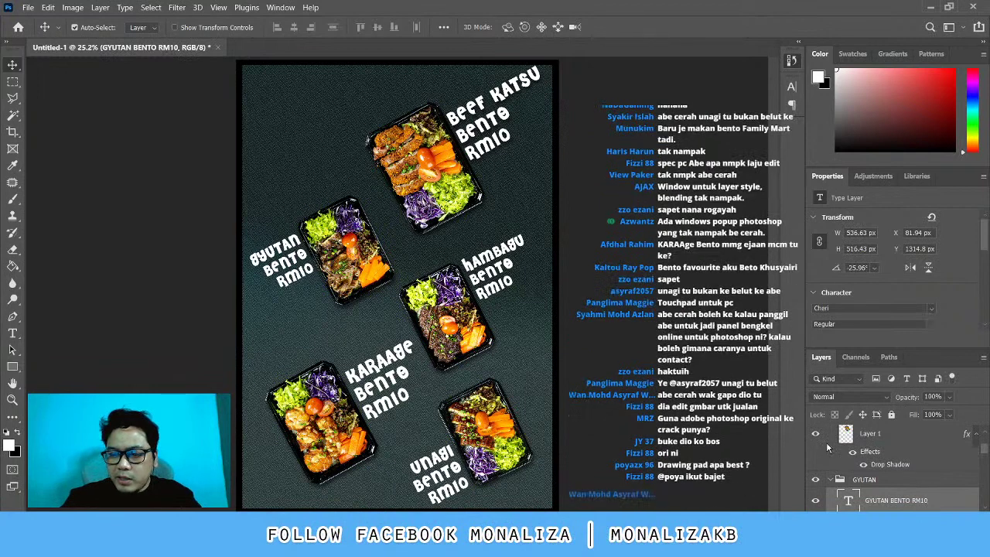
pyautogui.click(368, 370)
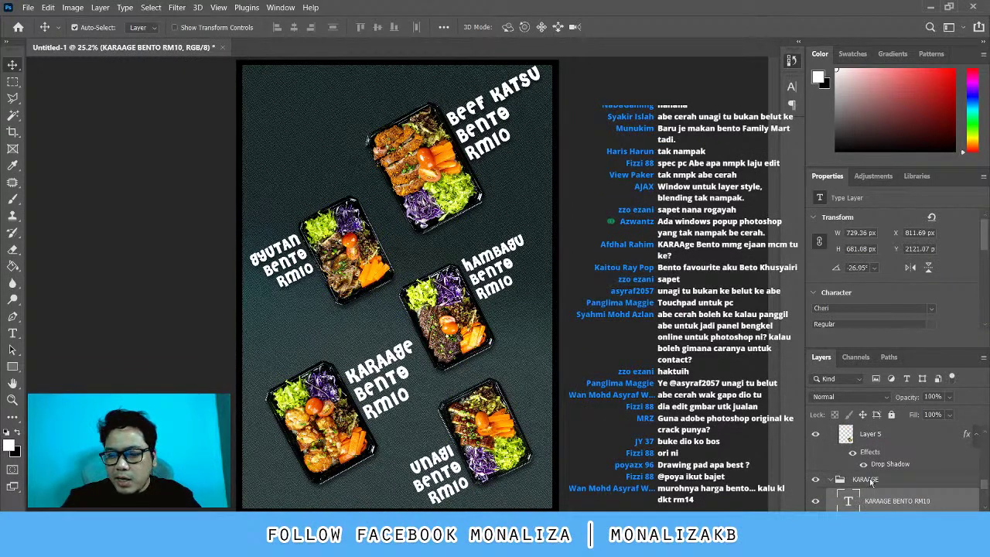
pyautogui.scroll(-3, 827, 445)
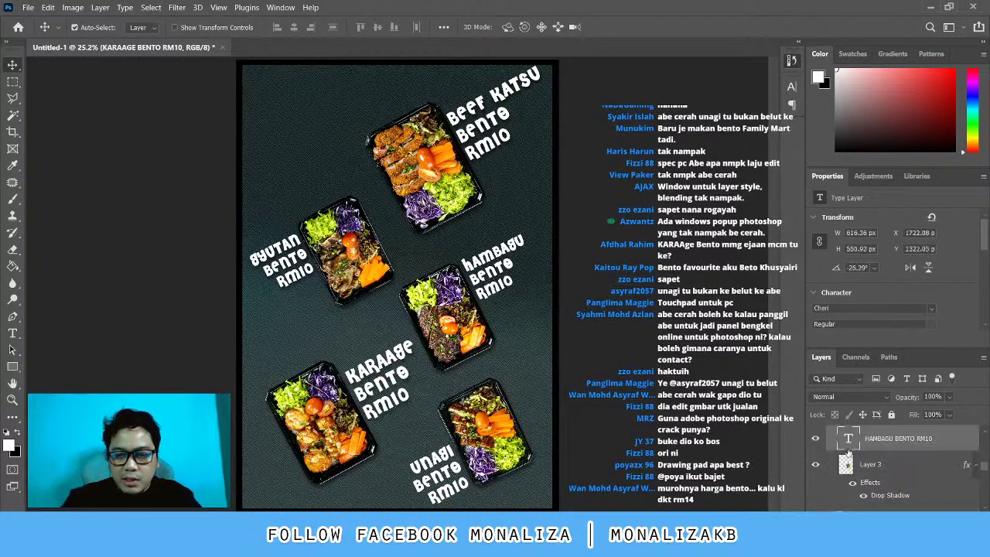
pyautogui.click(844, 438)
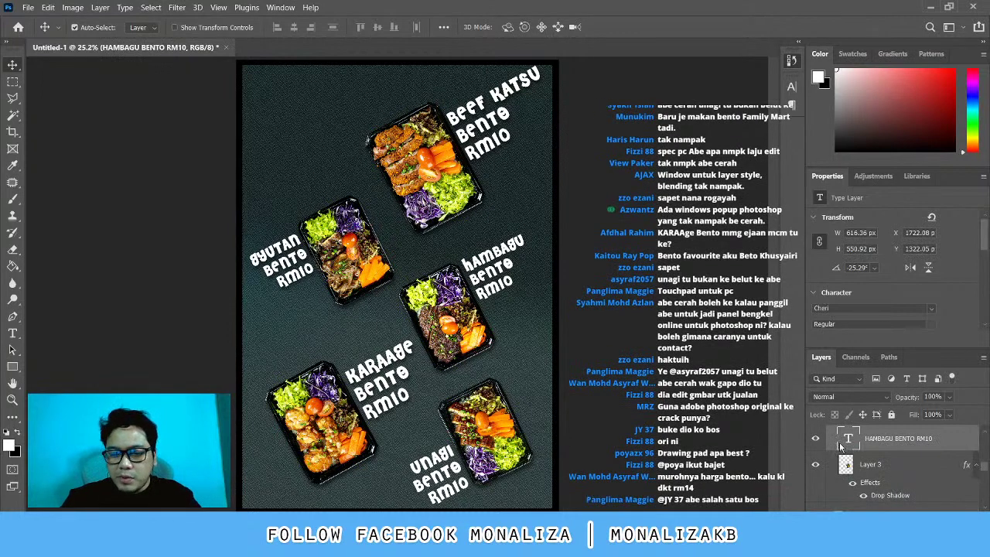
pyautogui.scroll(-2, 889, 464)
pyautogui.click(962, 498)
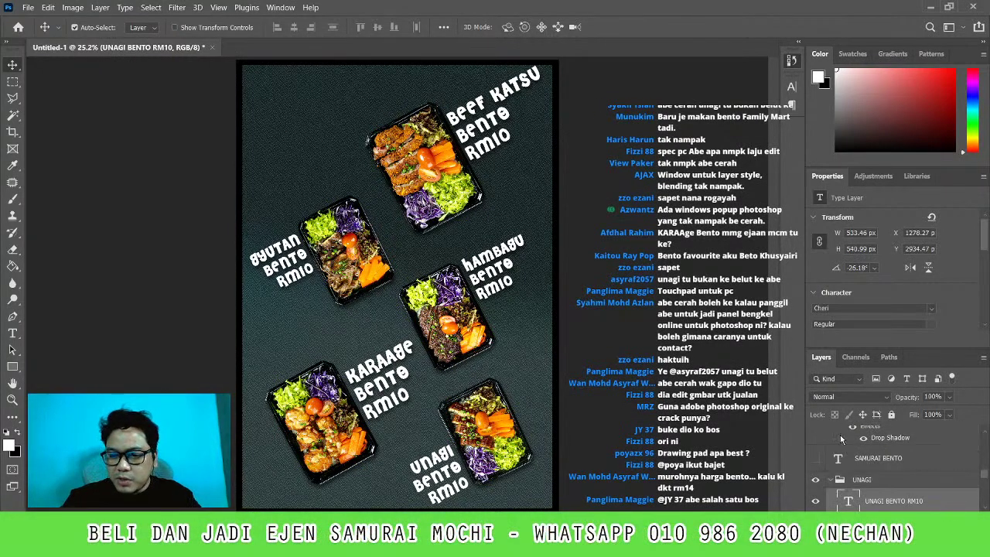
pyautogui.moveTo(840, 438); pyautogui.dragTo(534, 341)
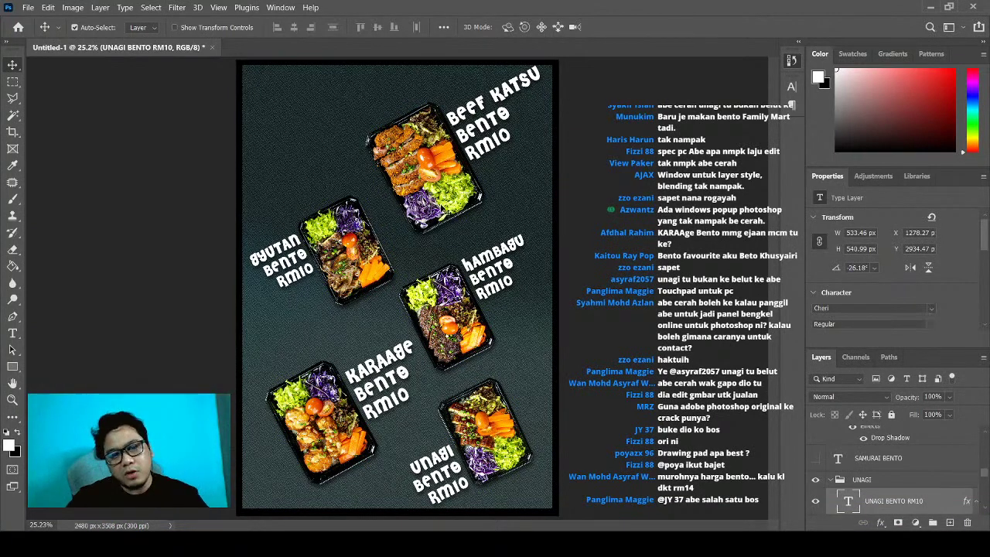
# Add a 'SAMURAI BENTO' text layer at the poster top, split onto two lines
pyautogui.press('t')
pyautogui.click(288, 141)
pyautogui.write('SA')
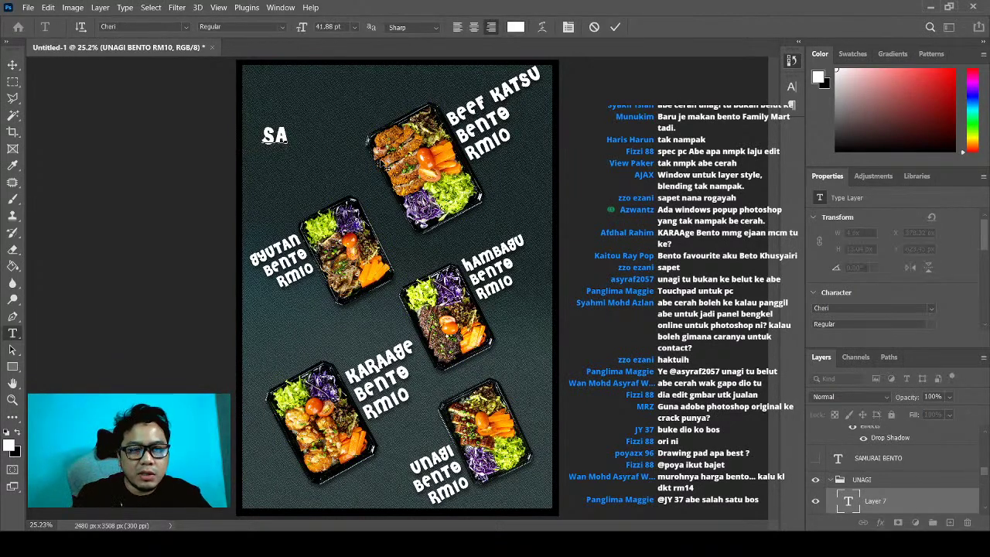
pyautogui.write('MURAI BENTO')
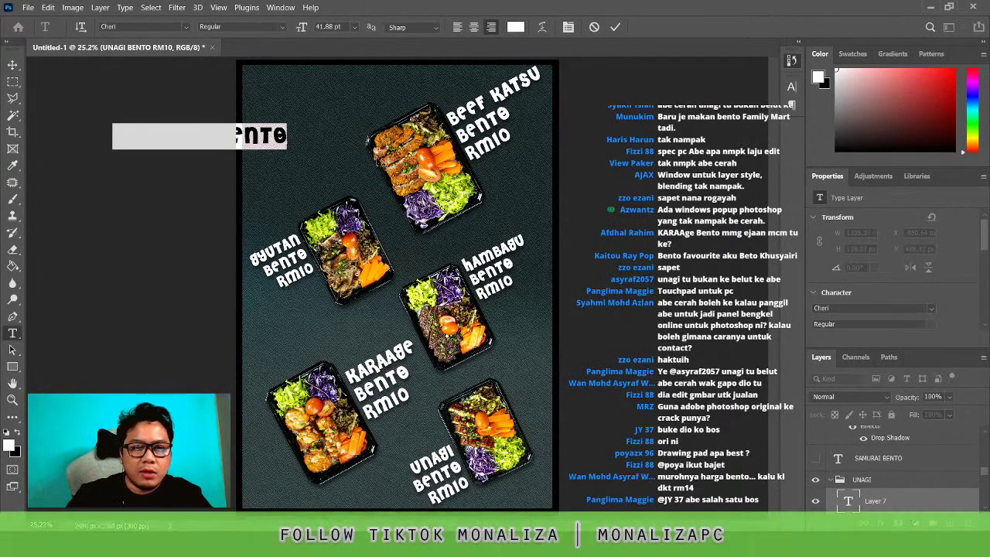
pyautogui.hotkey('ctrl', 'Return')
pyautogui.moveTo(216, 136); pyautogui.dragTo(356, 92)
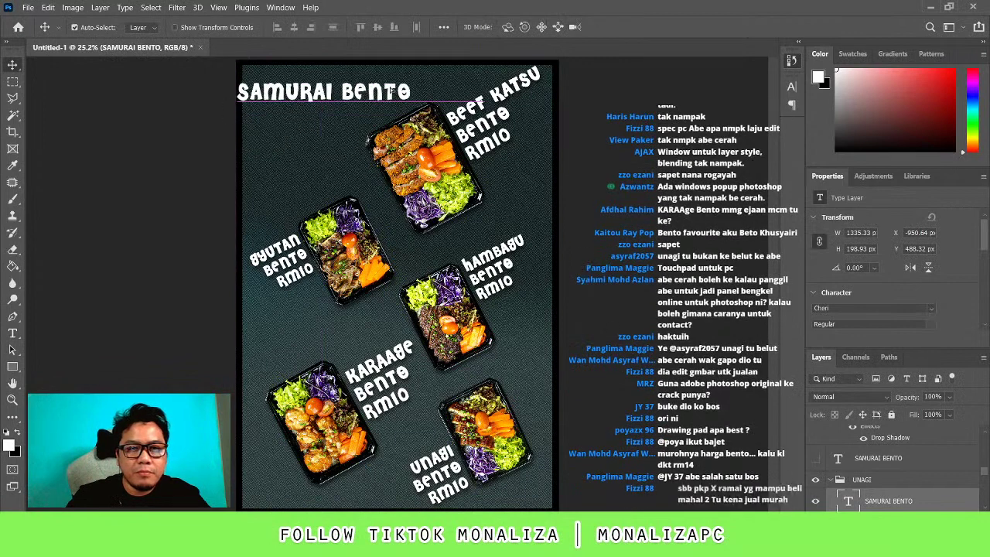
pyautogui.press('BackSpace')
pyautogui.press('Return')
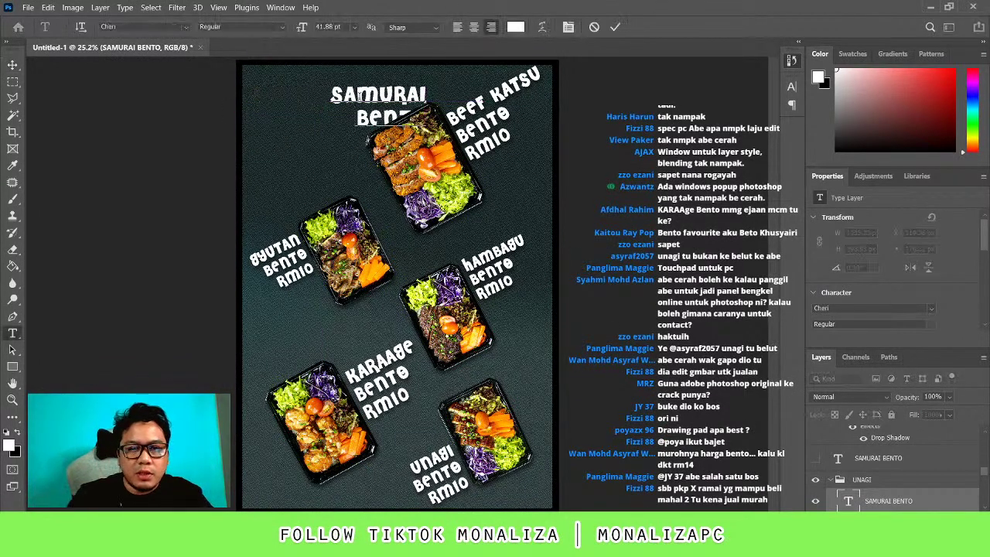
# Enlarge the SAMURAI BENTO title, tilt it to about -26°, and settle it top-left
pyautogui.moveTo(379, 100)
pyautogui.mouseDown()
pyautogui.moveTo(472, 100)
pyautogui.moveTo(297, 101)
pyautogui.mouseUp()
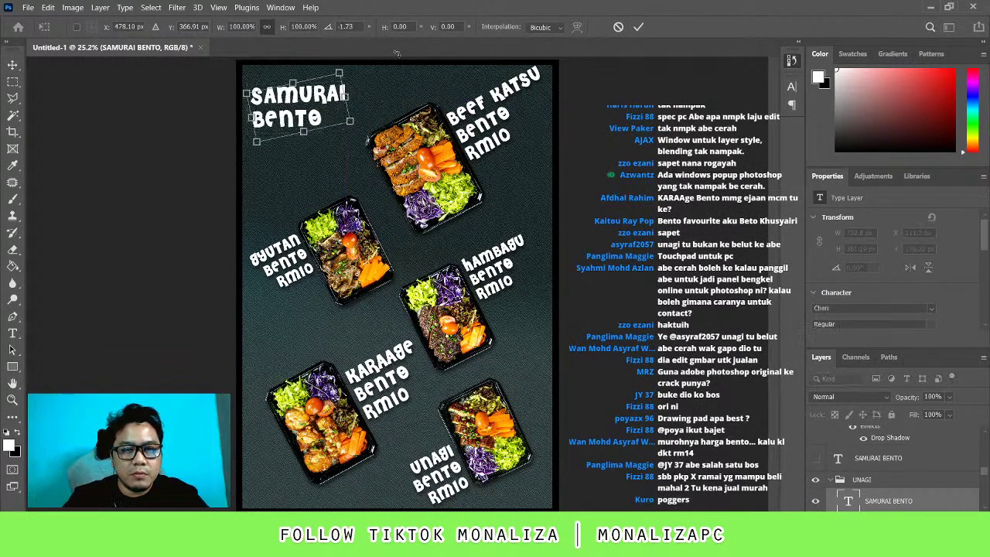
pyautogui.moveTo(352, 143)
pyautogui.mouseDown()
pyautogui.moveTo(354, 116)
pyautogui.moveTo(408, 131)
pyautogui.mouseUp()
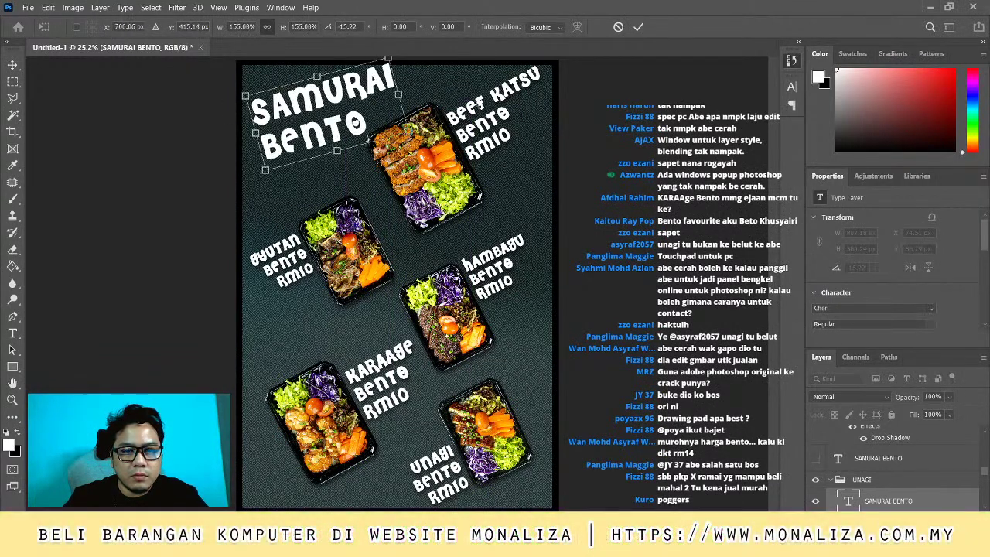
pyautogui.moveTo(433, 96); pyautogui.dragTo(464, 75)
pyautogui.moveTo(395, 110); pyautogui.dragTo(401, 143)
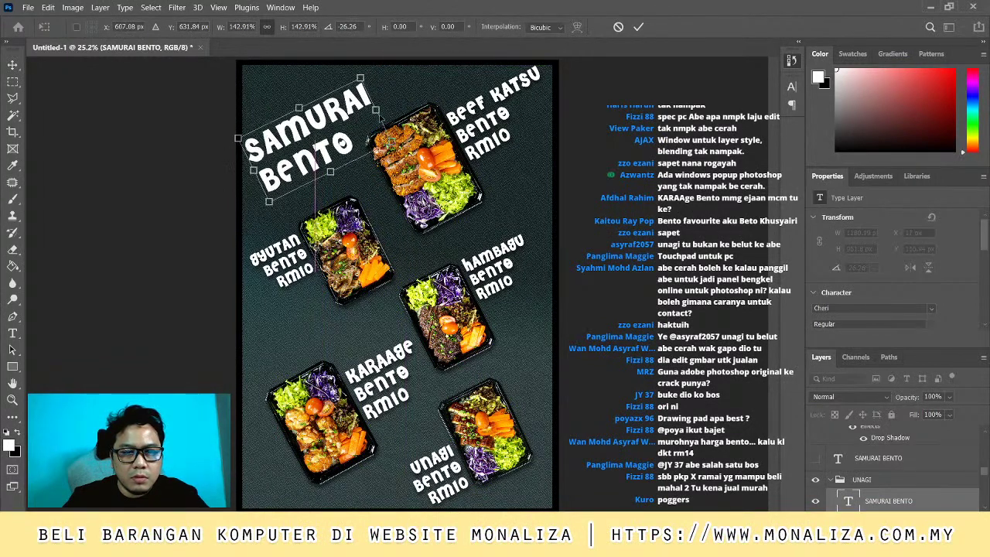
pyautogui.moveTo(403, 144); pyautogui.dragTo(383, 114)
pyautogui.press('Return')
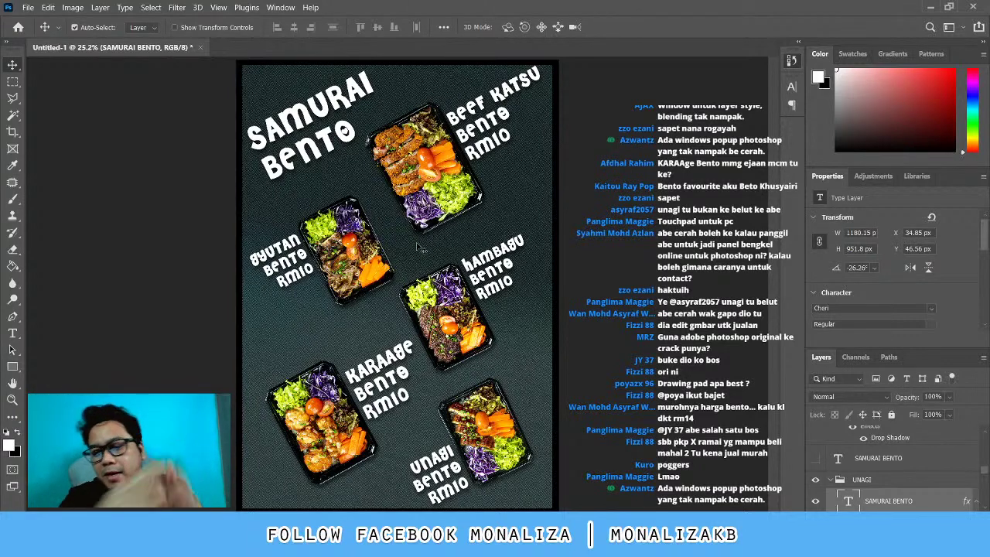
# Collapse the BEEF, HAMBAGU, UNAGI and KARAAGE layer groups
pyautogui.scroll(-3, 893, 468)
pyautogui.scroll(3, 889, 463)
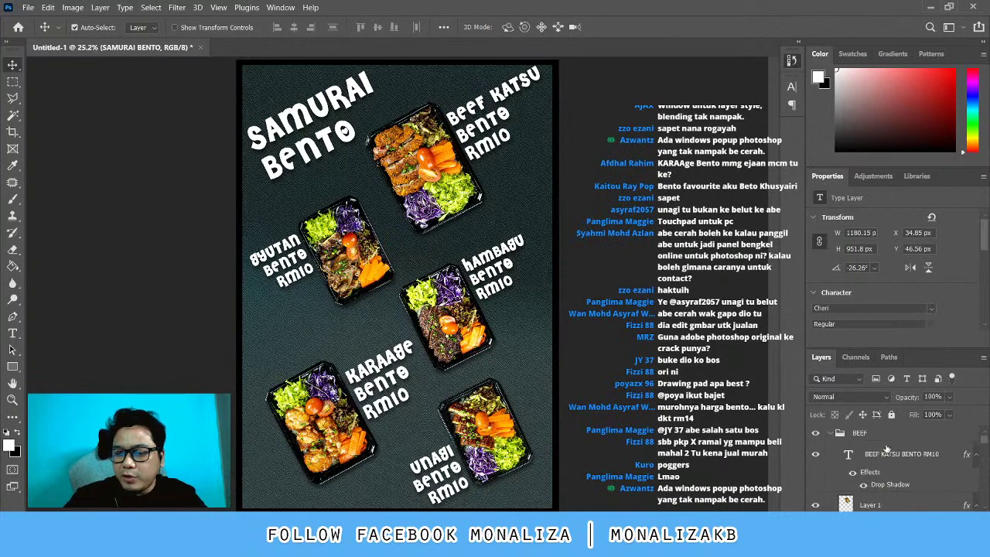
pyautogui.click(831, 435)
pyautogui.click(830, 434)
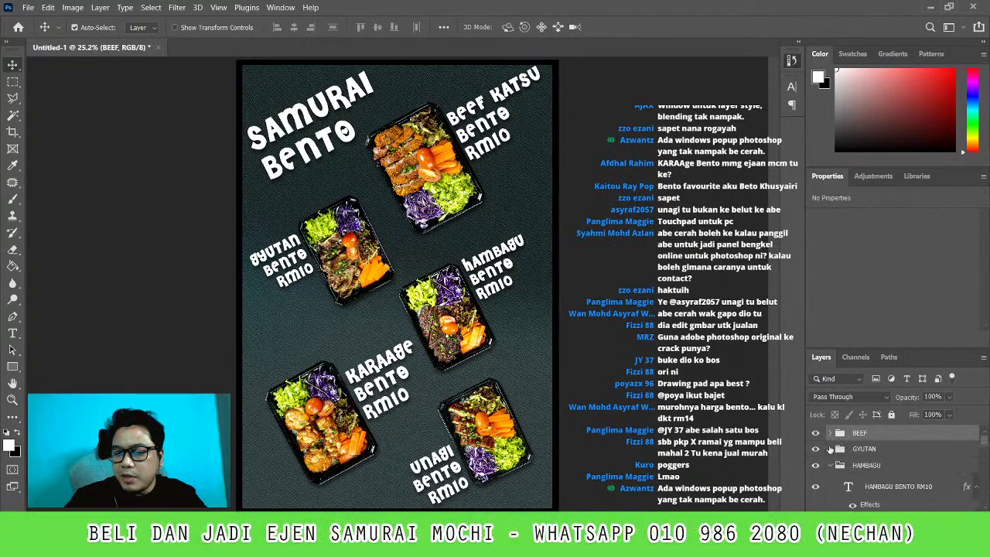
pyautogui.click(831, 465)
pyautogui.scroll(-1, 835, 485)
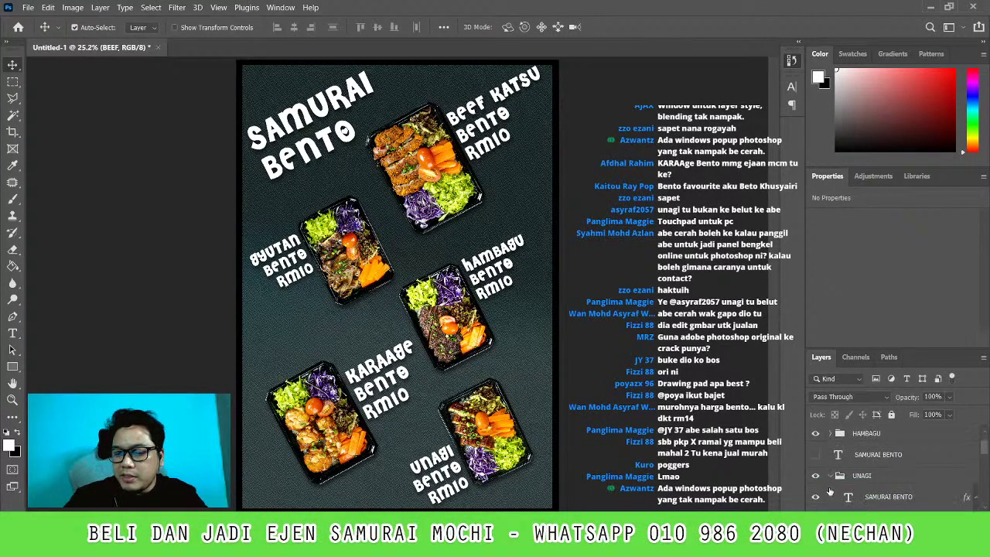
pyautogui.click(829, 476)
pyautogui.click(830, 492)
pyautogui.scroll(-1, 833, 500)
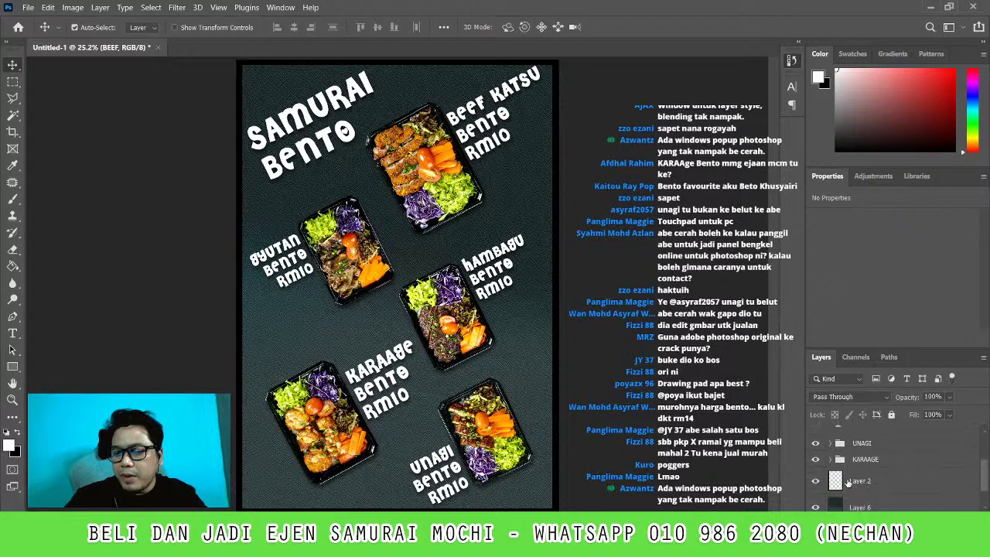
pyautogui.scroll(-1, 843, 480)
# Group all layers from BEEF down to Layer 6 into a group named DESIGN 1
pyautogui.click(911, 484)
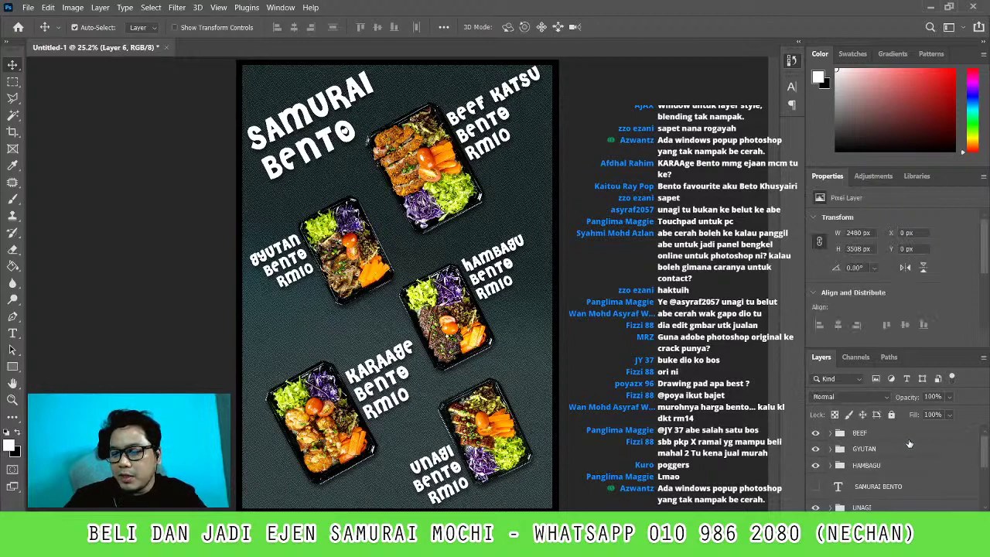
pyautogui.keyDown('shift'); pyautogui.click(876, 434); pyautogui.keyUp('shift')
pyautogui.hotkey('ctrl', 'g')
pyautogui.doubleClick(860, 434)
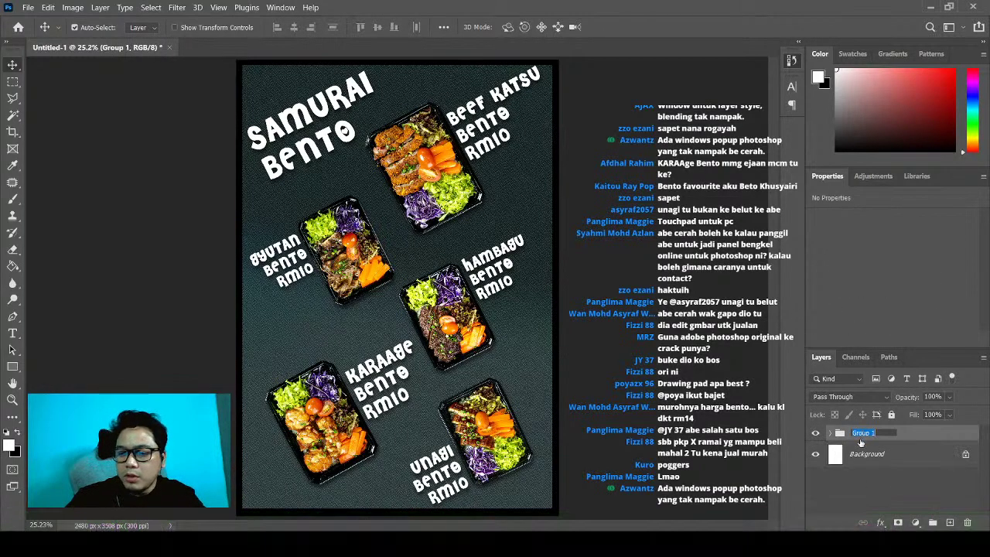
pyautogui.write('DESIGN 1')
pyautogui.press('Return')
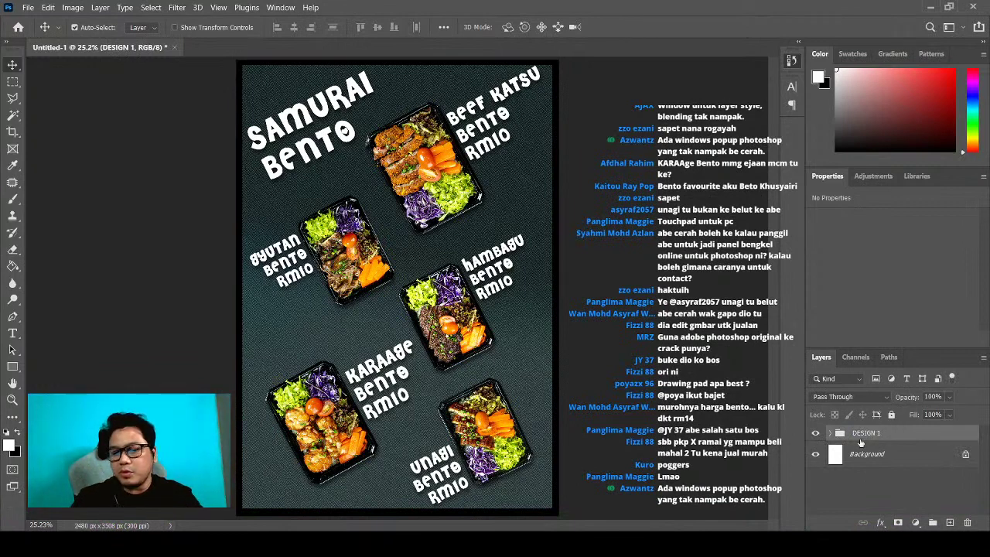
pyautogui.click(441, 194)
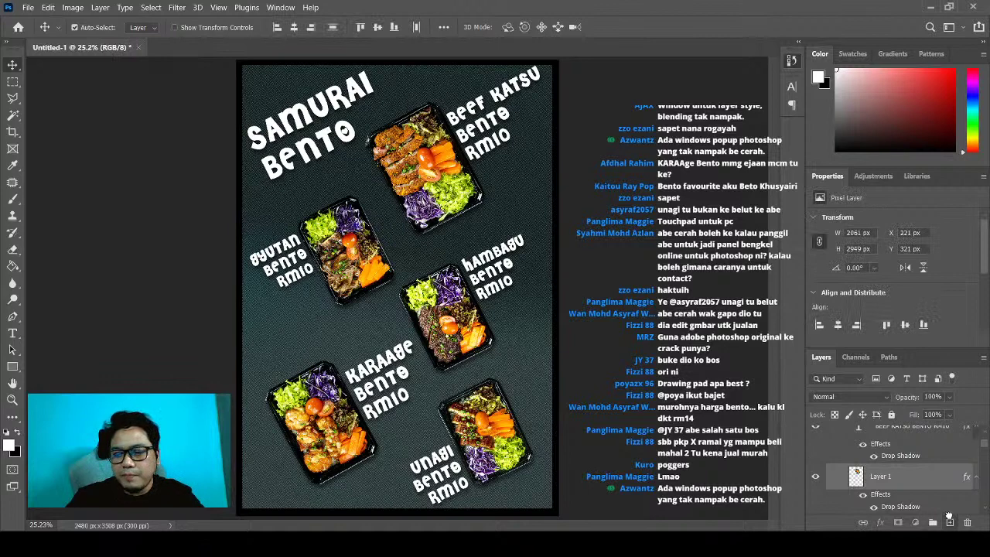
# Put the copied bento photo layers into a visible Group 1 and hide DESIGN 1
pyautogui.scroll(3, 924, 475)
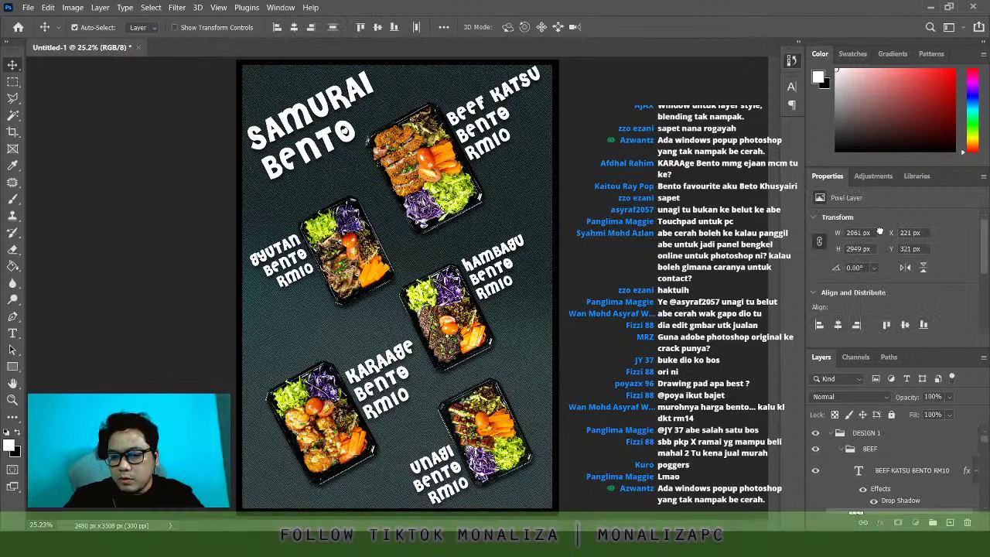
pyautogui.scroll(-3, 867, 434)
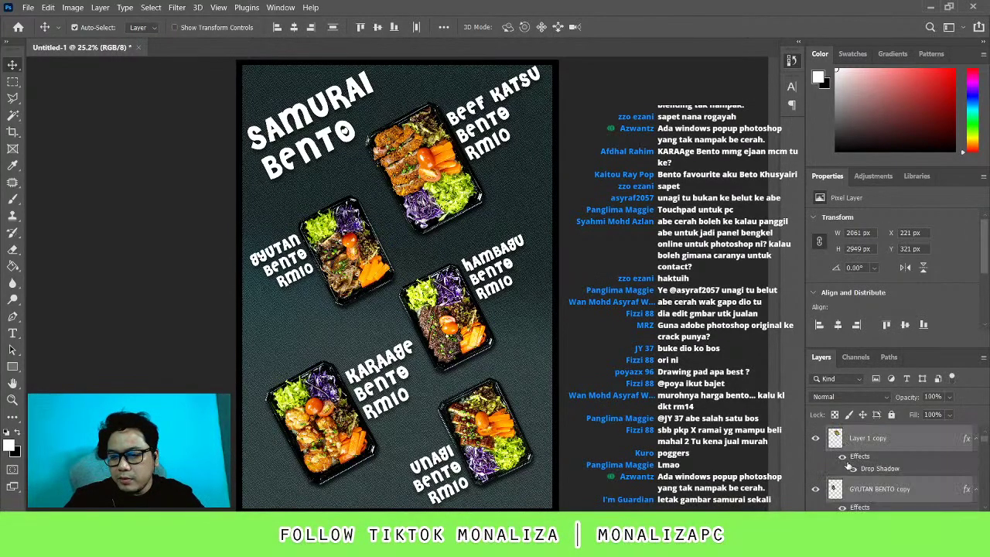
pyautogui.scroll(-3, 849, 464)
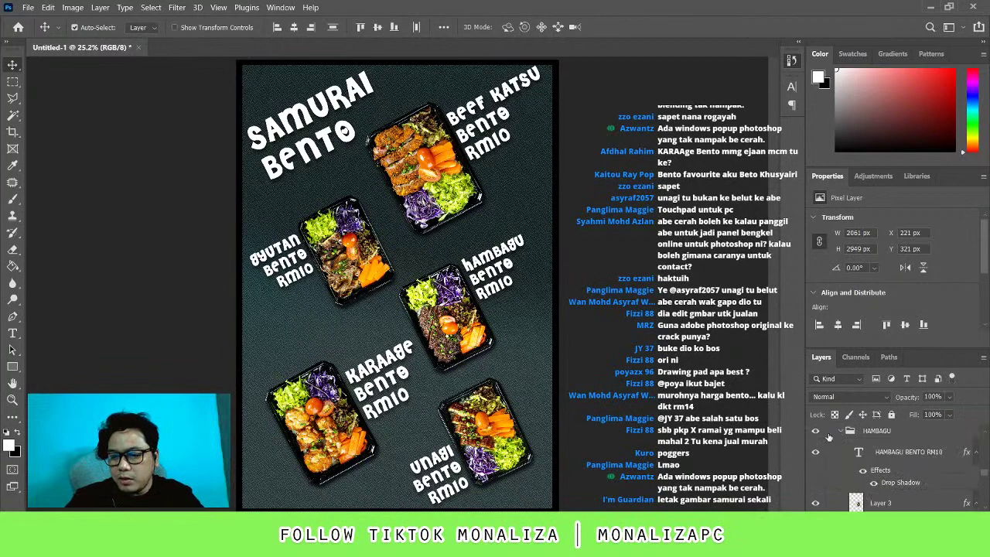
pyautogui.scroll(2, 828, 438)
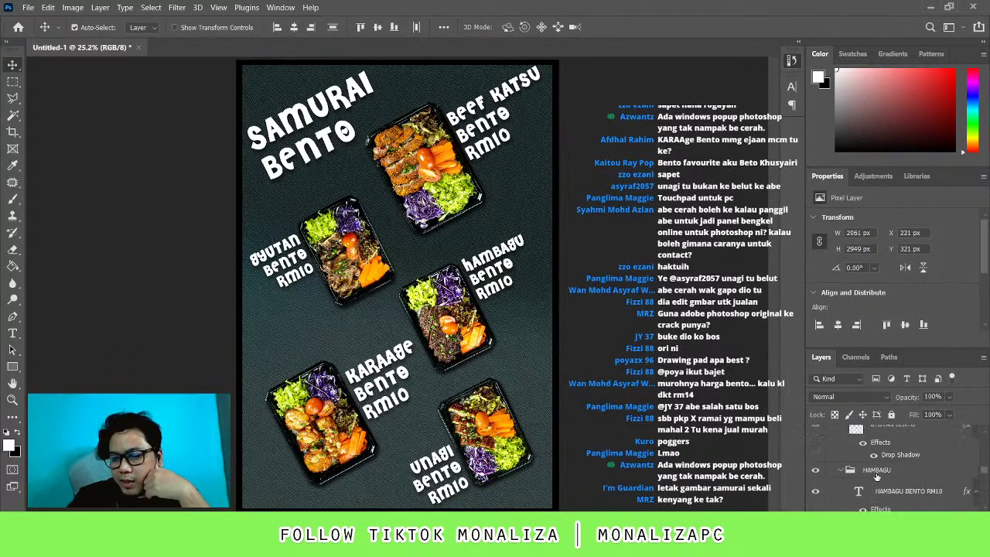
pyautogui.scroll(2, 873, 473)
pyautogui.scroll(3, 856, 479)
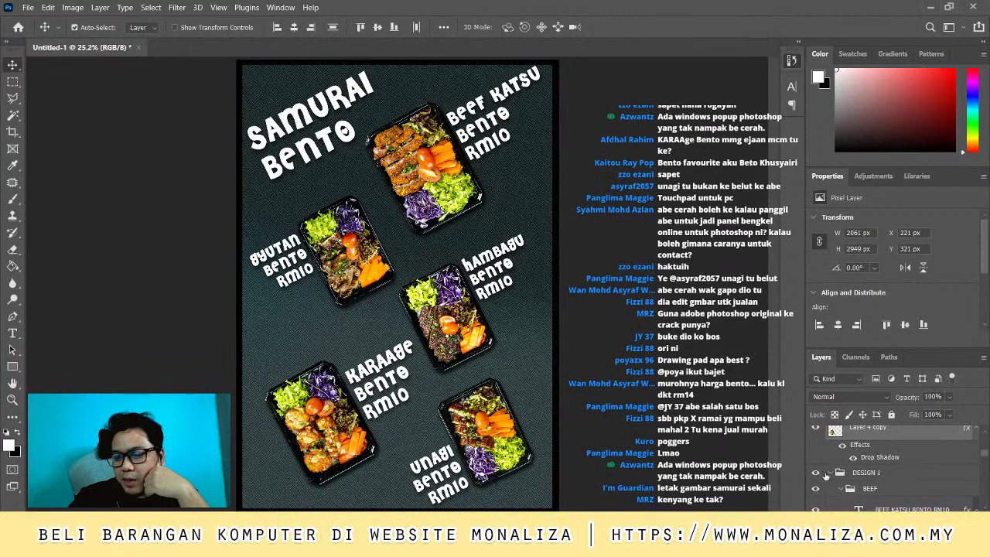
pyautogui.hotkey('ctrl', 'g')
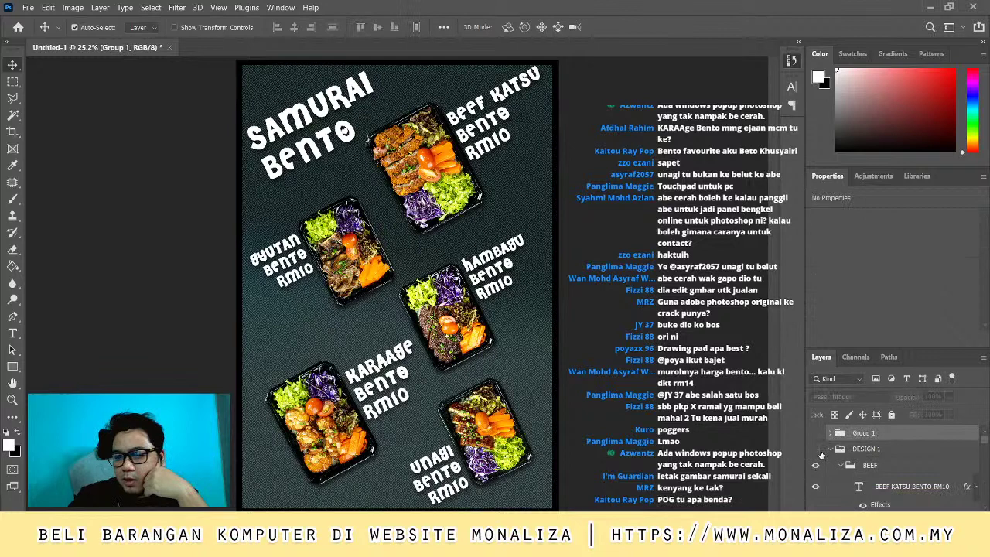
pyautogui.click(816, 433)
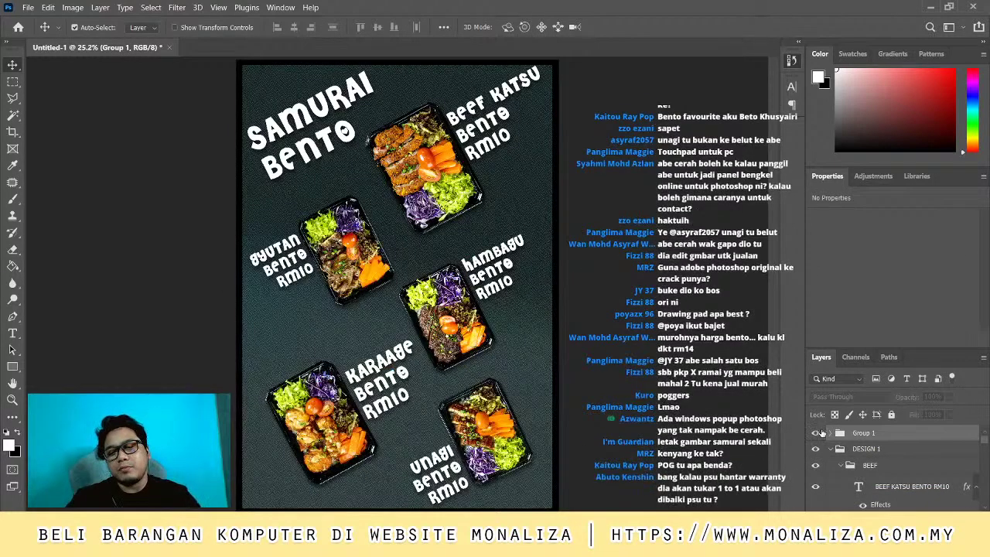
pyautogui.click(815, 449)
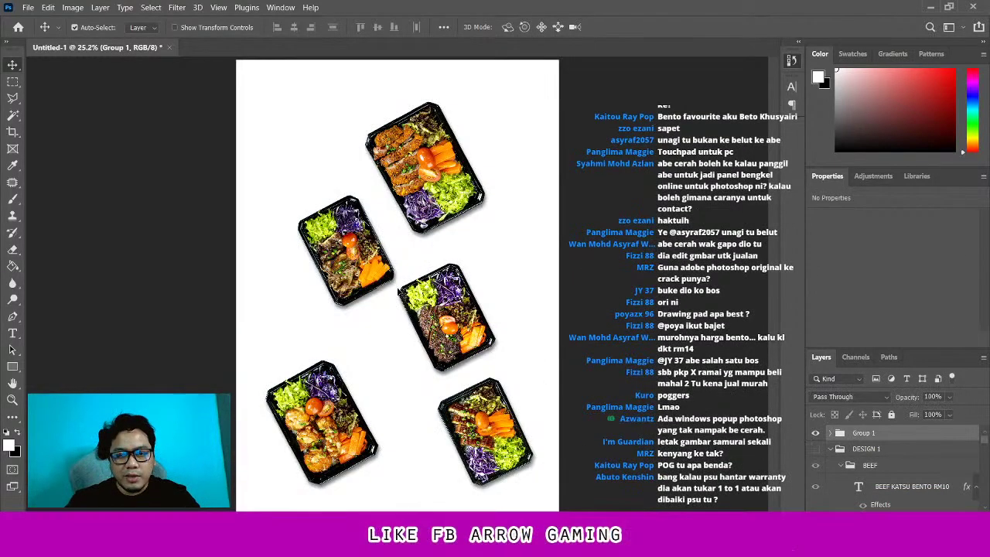
# Rotate Layer 1 copy upright, enlarge it to about 130%, and move it up-left
pyautogui.click(487, 178)
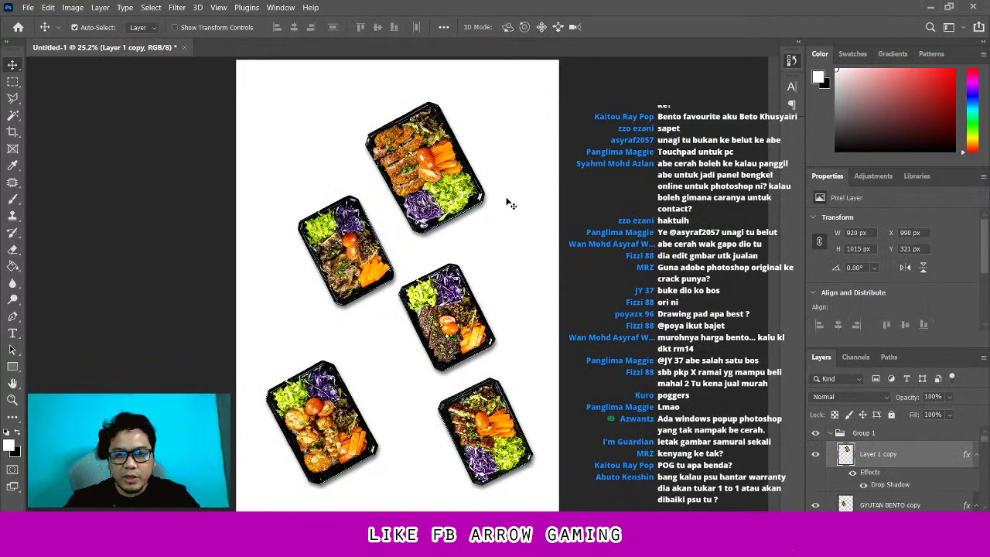
pyautogui.hotkey('ctrl', 't')
pyautogui.moveTo(543, 195)
pyautogui.mouseDown()
pyautogui.moveTo(550, 256)
pyautogui.moveTo(444, 253)
pyautogui.moveTo(476, 317)
pyautogui.mouseUp()
pyautogui.moveTo(456, 201); pyautogui.dragTo(352, 175)
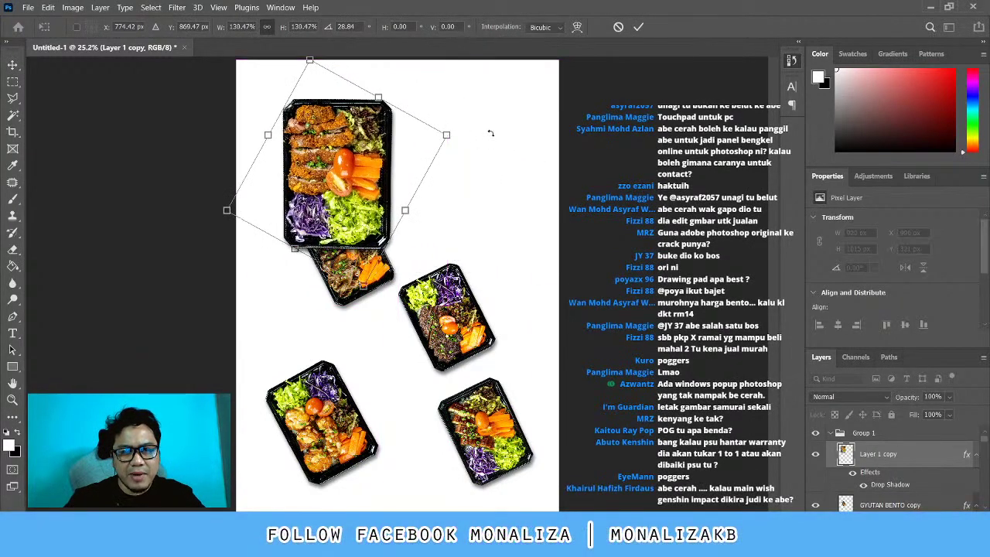
pyautogui.moveTo(490, 133); pyautogui.dragTo(483, 133)
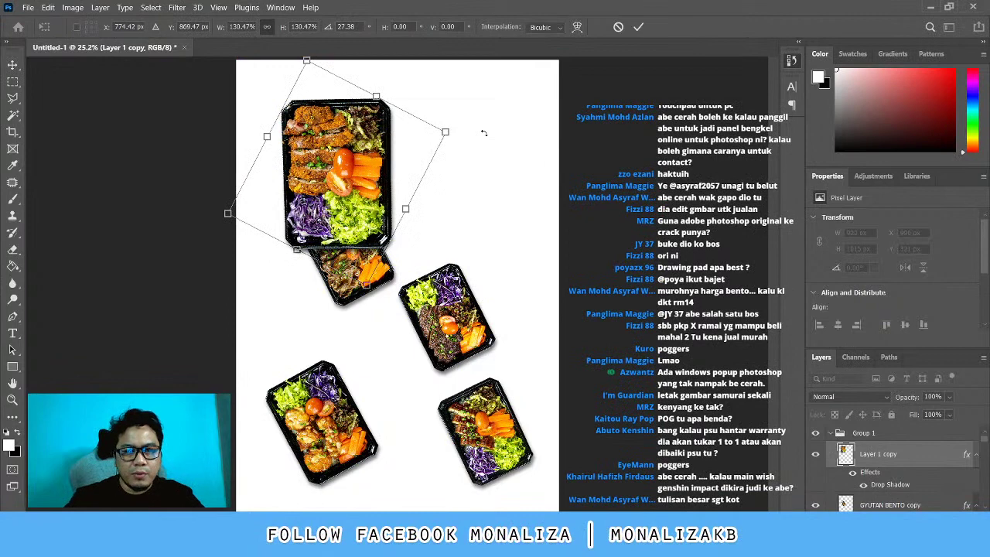
pyautogui.press('Escape')
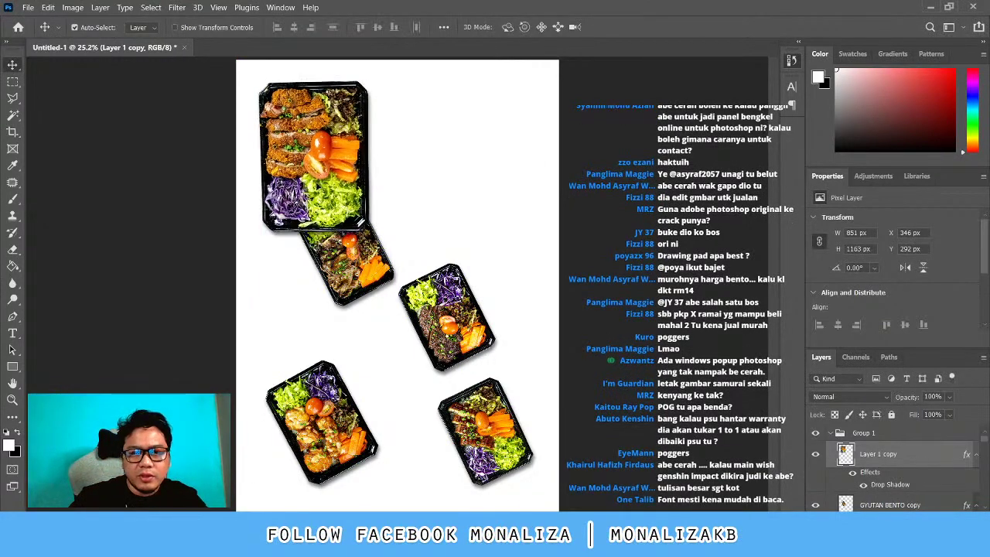
# Step back through the recent edits with Undo to the straightened photo
pyautogui.hotkey('ctrl', 'z')
pyautogui.hotkey('ctrl', 'z')
pyautogui.hotkey('ctrl', 'z')
pyautogui.hotkey('ctrl', 'z')
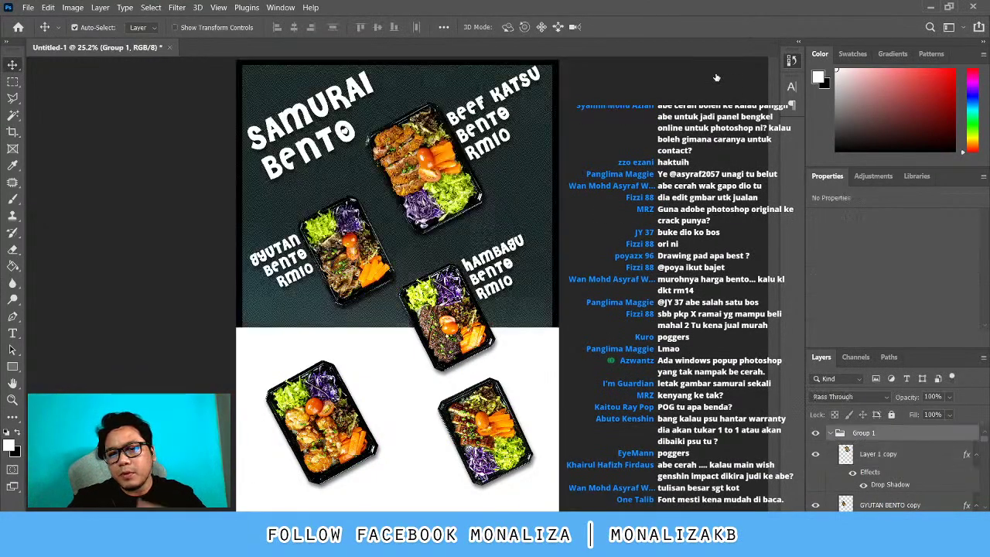
pyautogui.hotkey('ctrl', 'z')
pyautogui.hotkey('ctrl', 'z')
pyautogui.hotkey('ctrl', 'z')
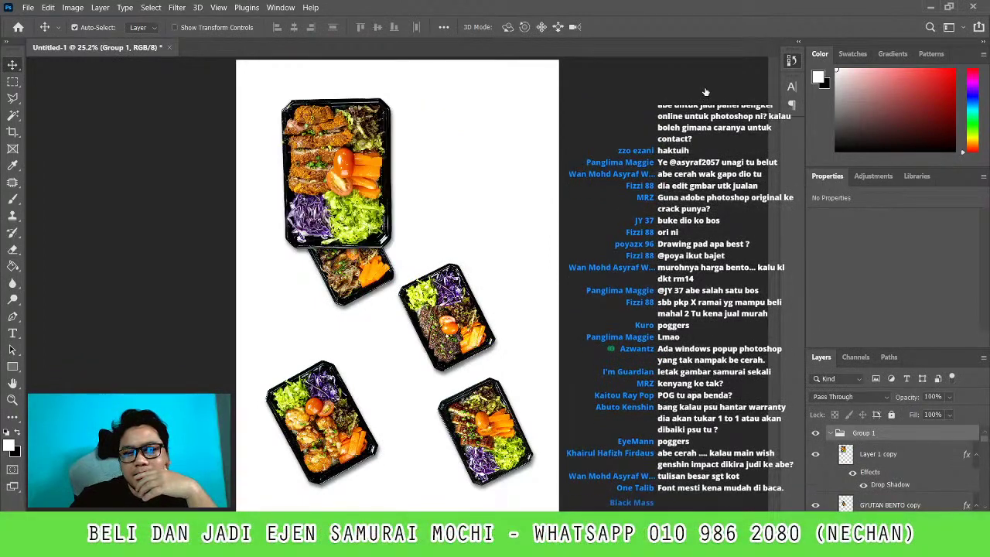
pyautogui.hotkey('ctrl', 'z')
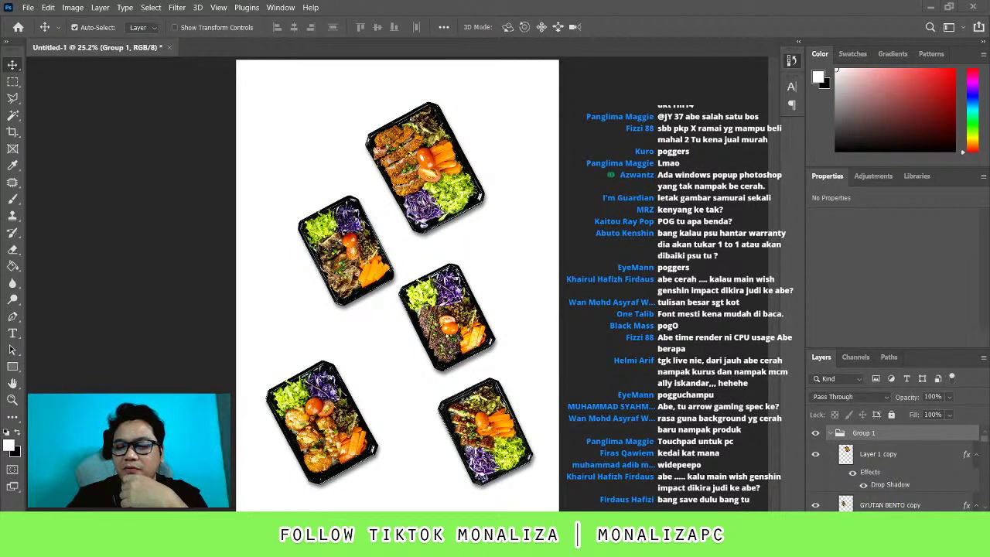
# Save the document as mENU BENTO.psd
pyautogui.press('ctrl')
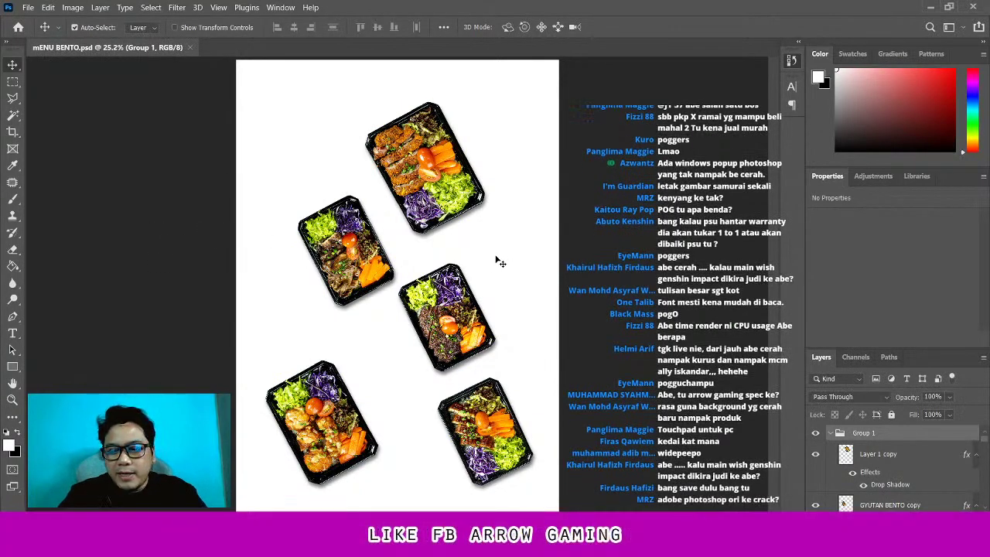
# Collapse Group 1, restore the undocked Tools panel, and choose the Rectangular Marquee tool
pyautogui.click(831, 433)
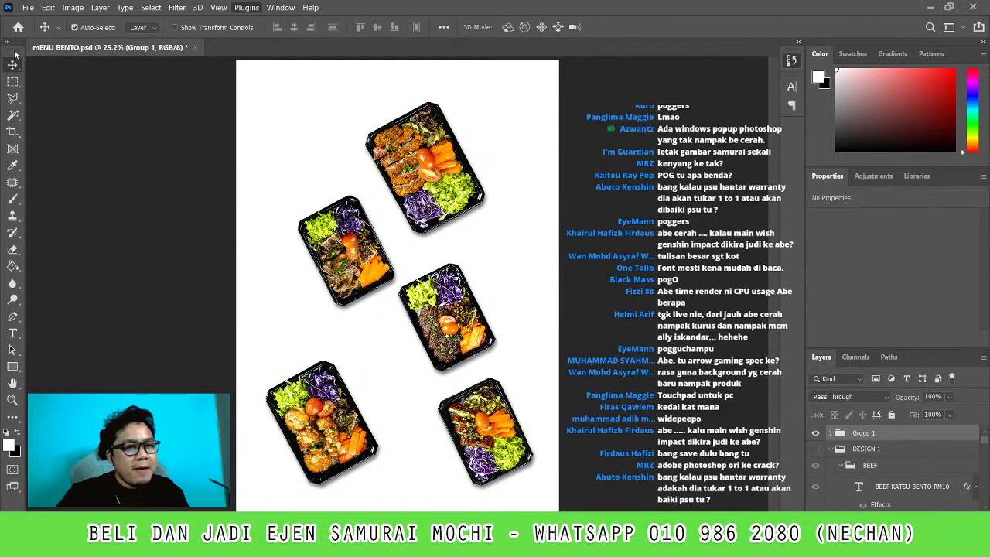
pyautogui.moveTo(15, 54); pyautogui.dragTo(152, 109)
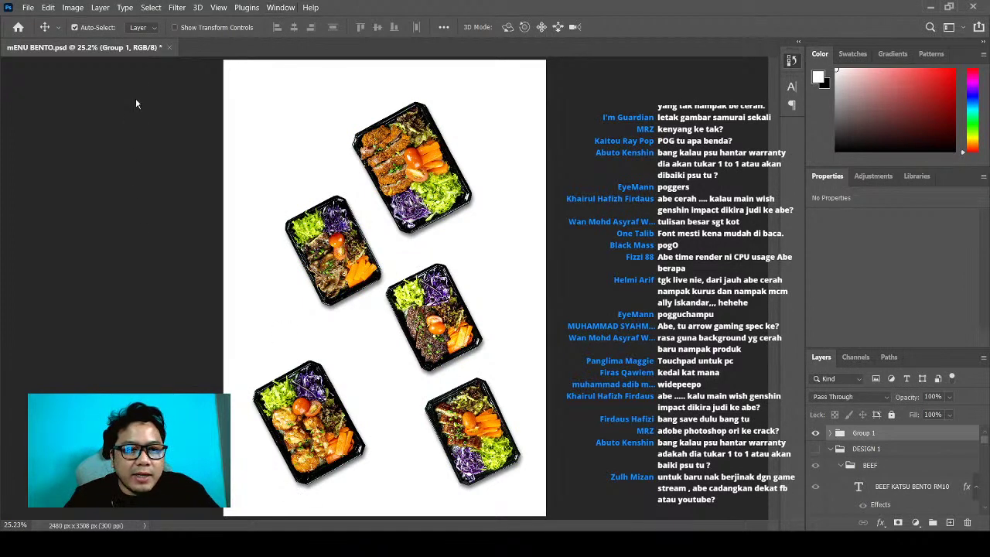
pyautogui.press('Tab')
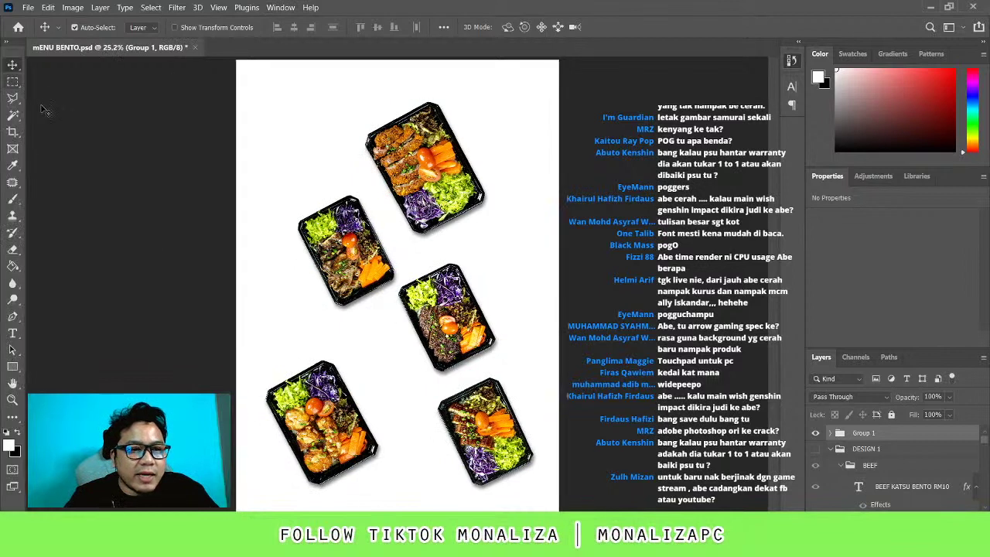
pyautogui.click(12, 81)
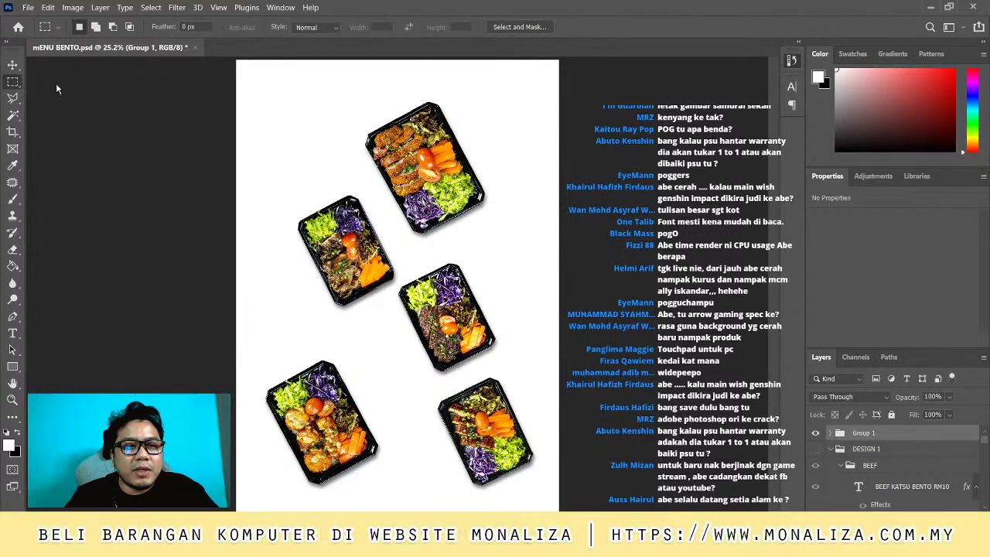
pyautogui.press('v')
pyautogui.click(481, 183)
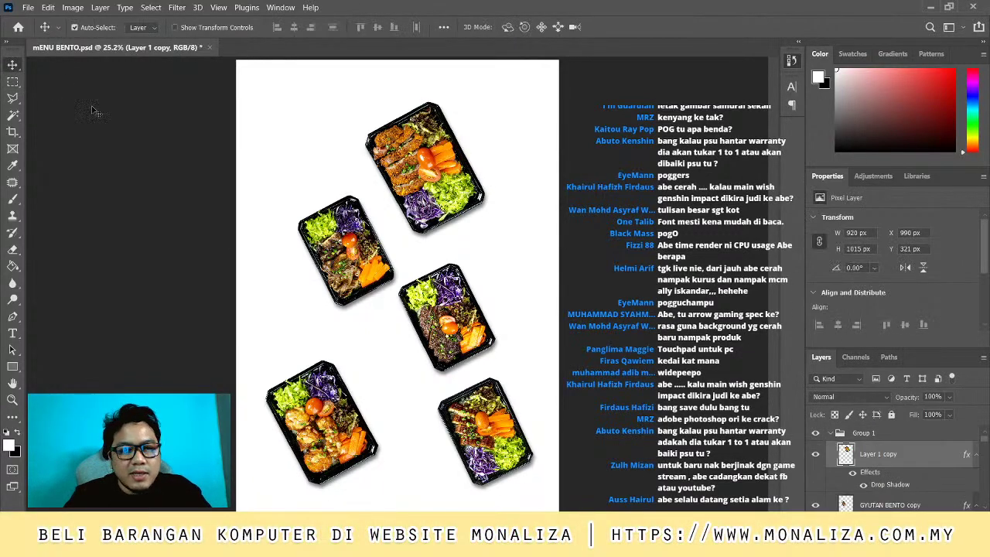
pyautogui.click(13, 82)
pyautogui.moveTo(326, 93); pyautogui.dragTo(523, 144)
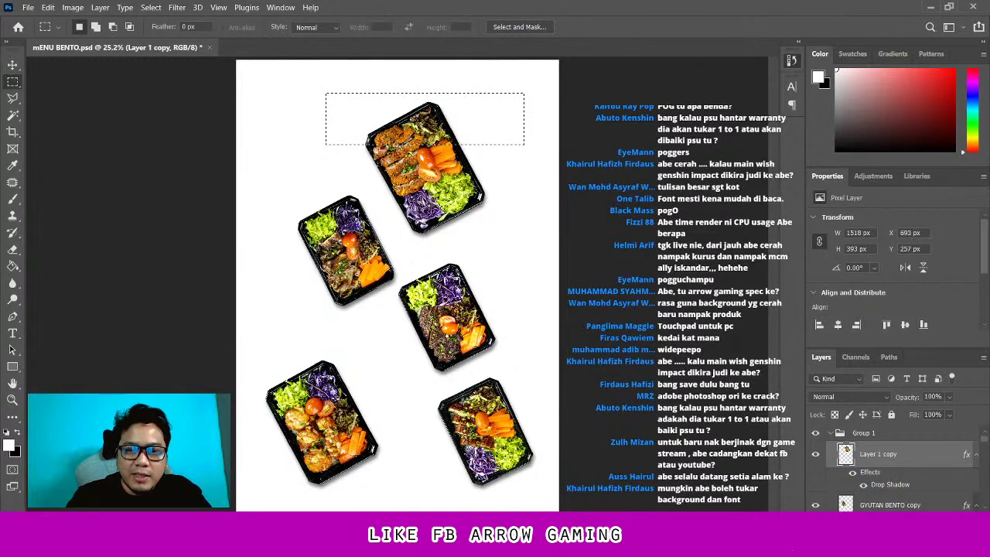
pyautogui.press('Delete')
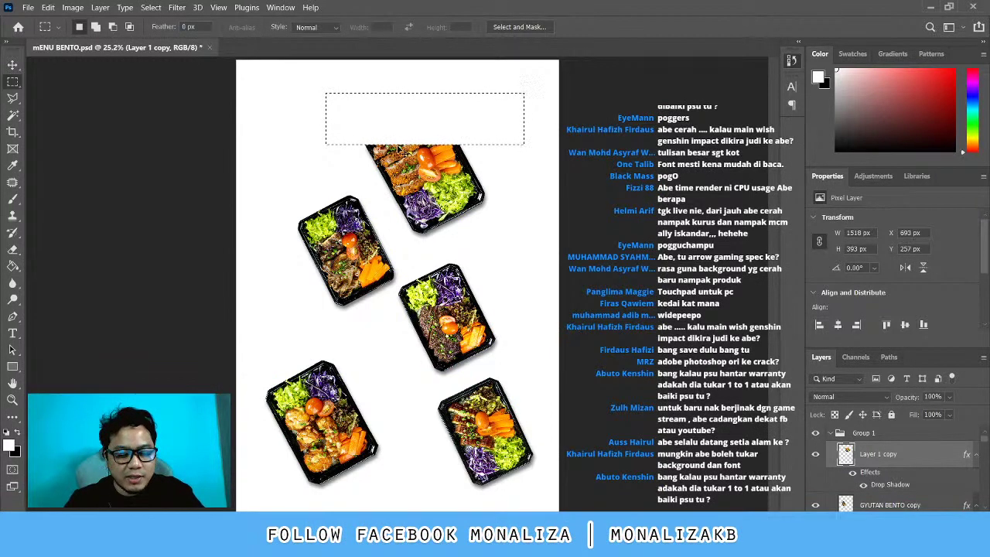
pyautogui.hotkey('ctrl', 'z')
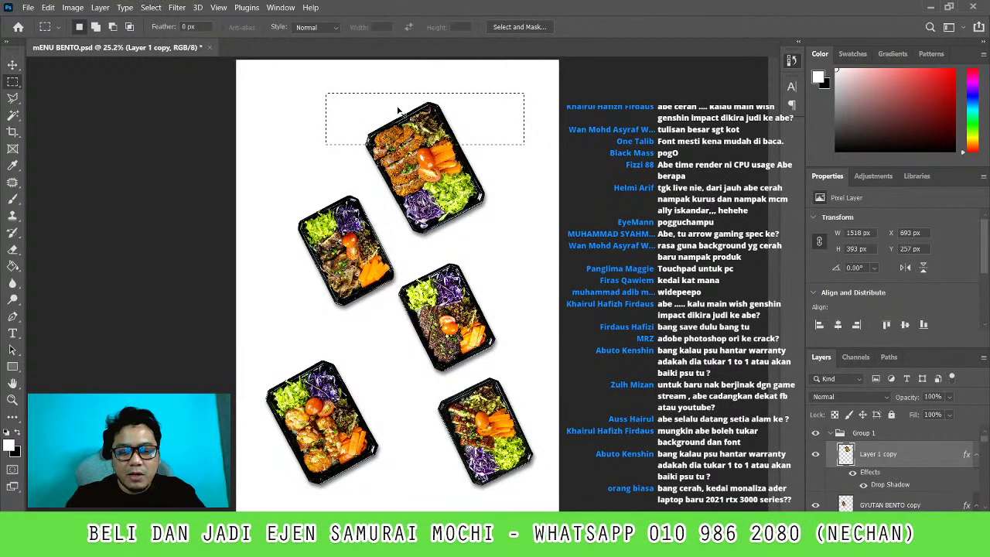
pyautogui.hotkey('ctrl', 'a')
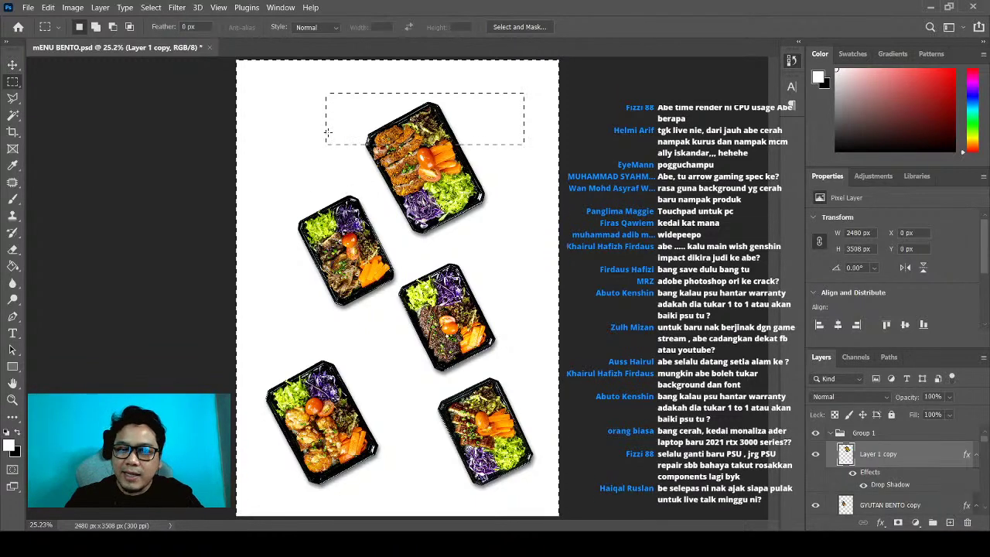
pyautogui.press('Delete')
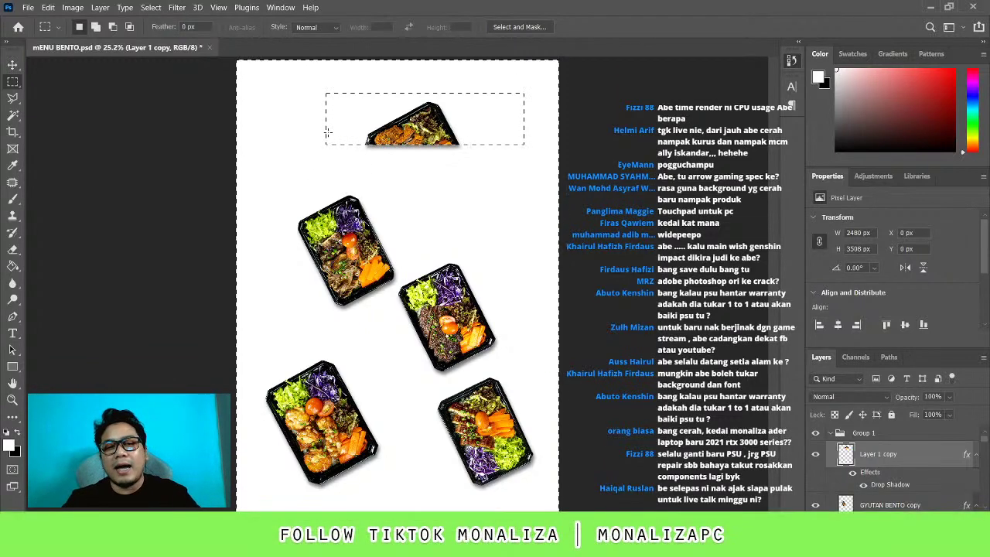
pyautogui.hotkey('ctrl', 'z')
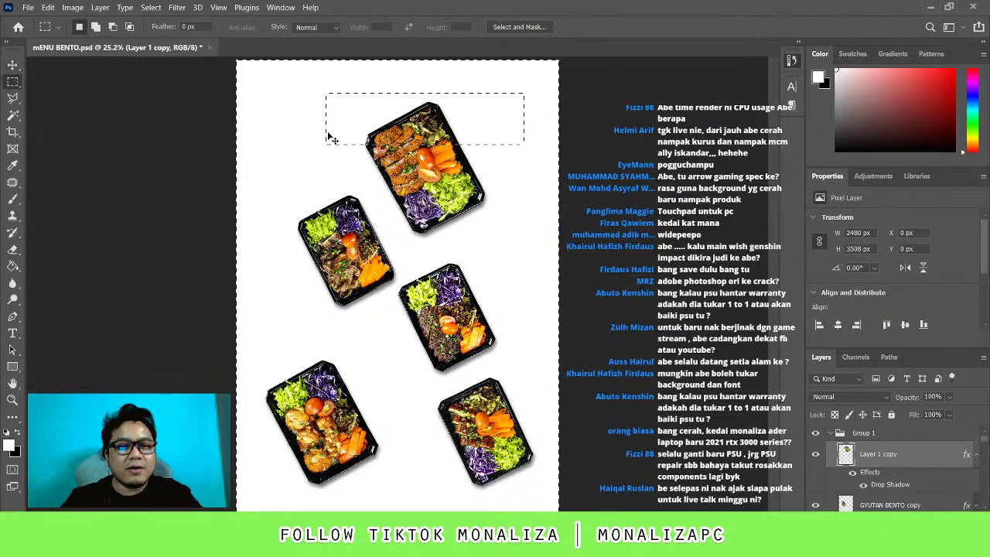
pyautogui.hotkey('ctrl', 'd')
pyautogui.click(12, 99)
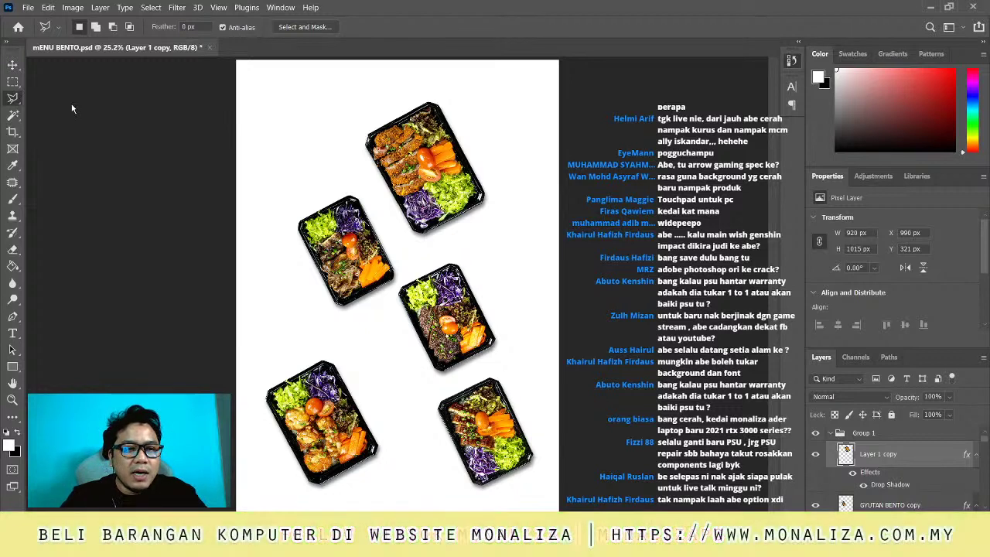
pyautogui.click(14, 116)
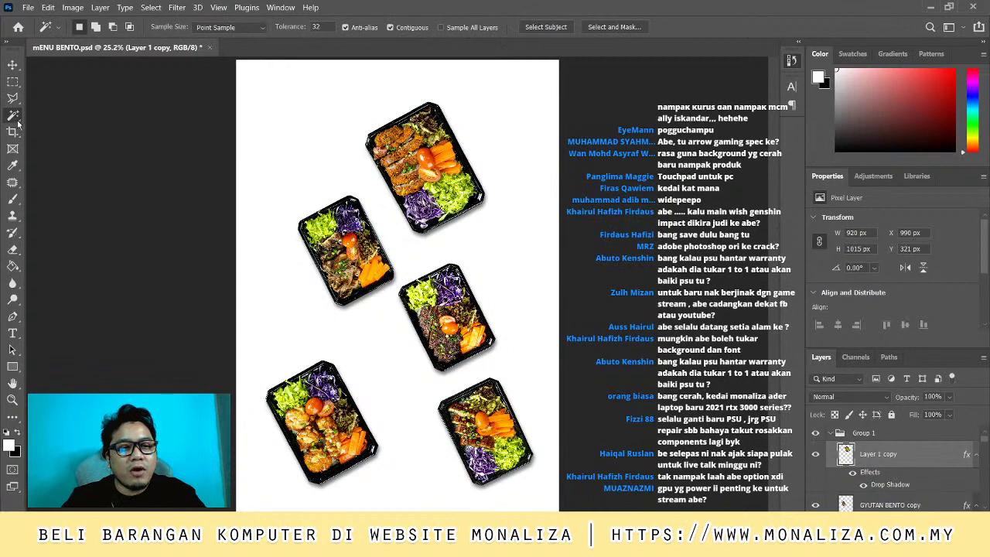
# Sample the orange of the bento food as the foreground colour with the Eyedropper
pyautogui.click(14, 132)
pyautogui.click(17, 150)
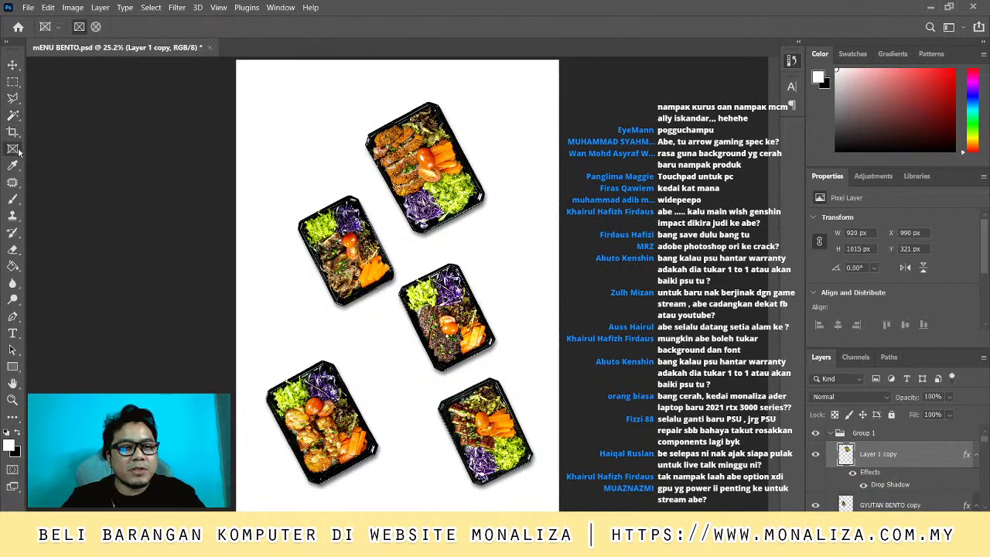
pyautogui.click(15, 167)
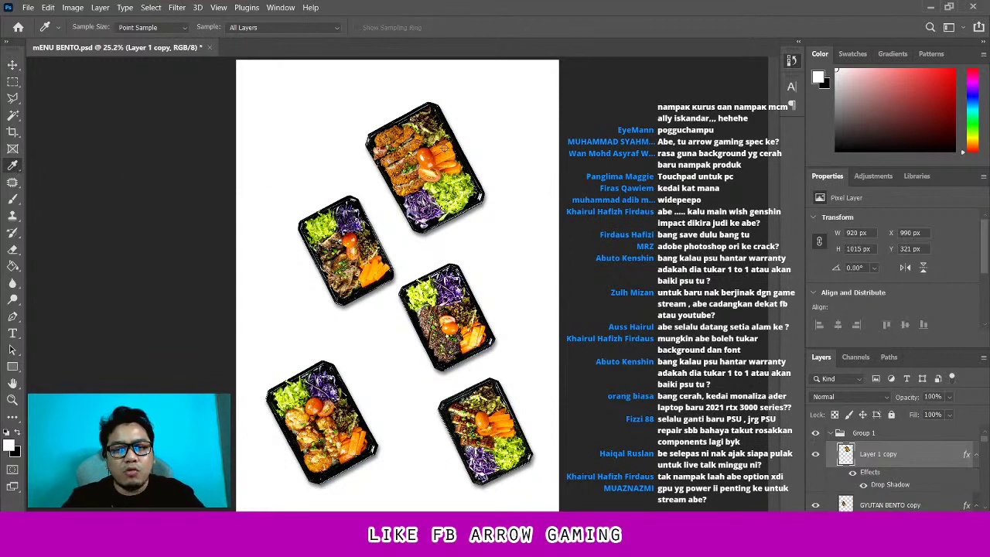
pyautogui.click(445, 147)
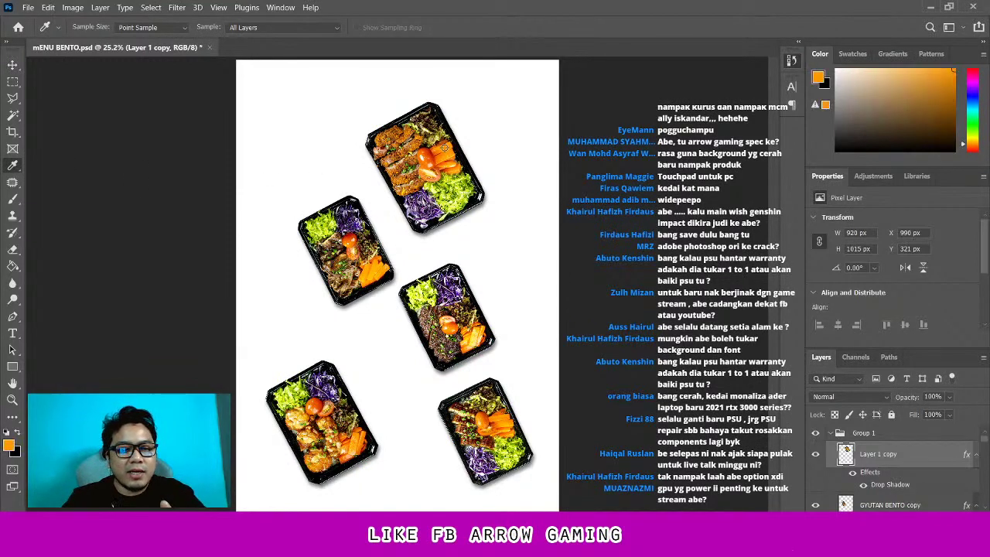
pyautogui.click(13, 183)
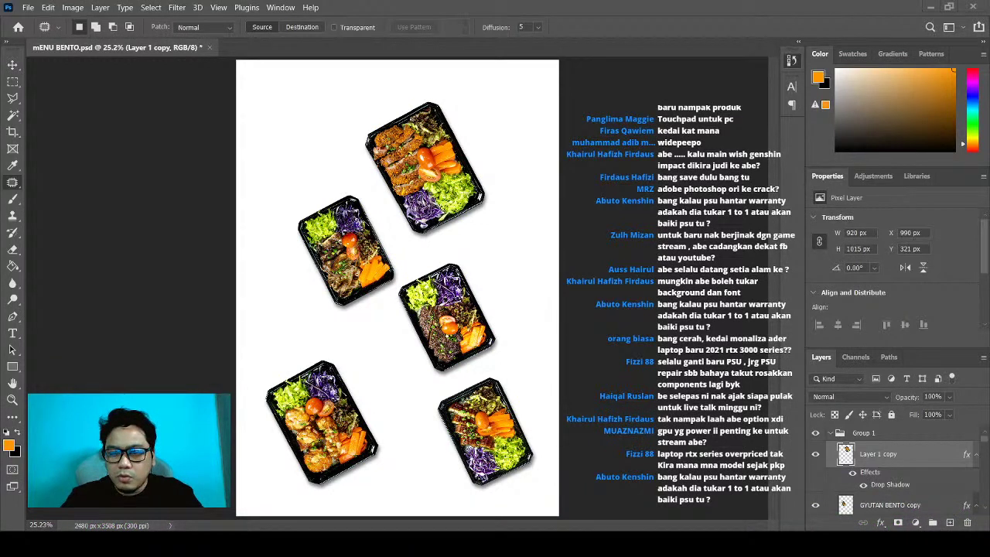
# Paste the character artwork and patch the bird out with nearby sky
pyautogui.hotkey('ctrl', 'v')
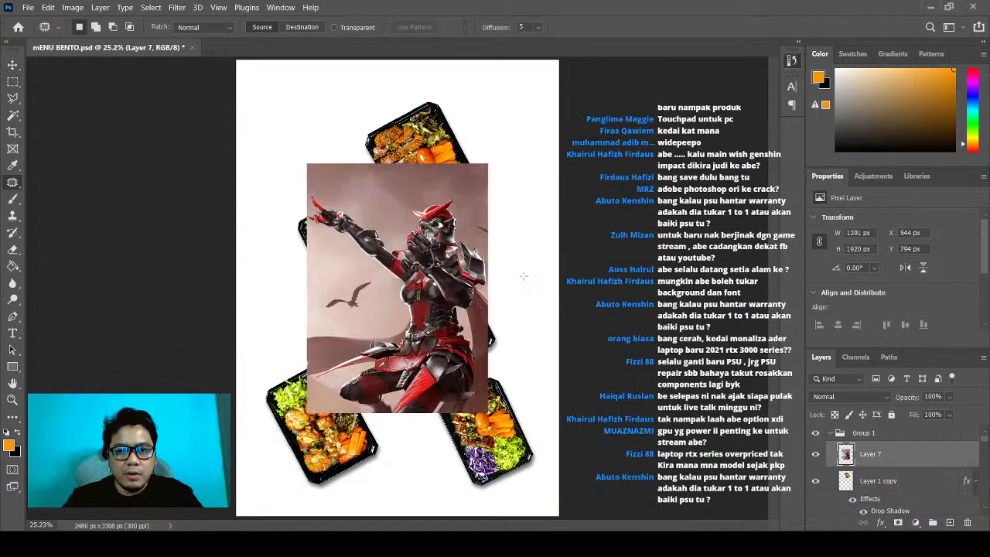
pyautogui.press('z')
pyautogui.click(390, 264)
pyautogui.click(355, 307)
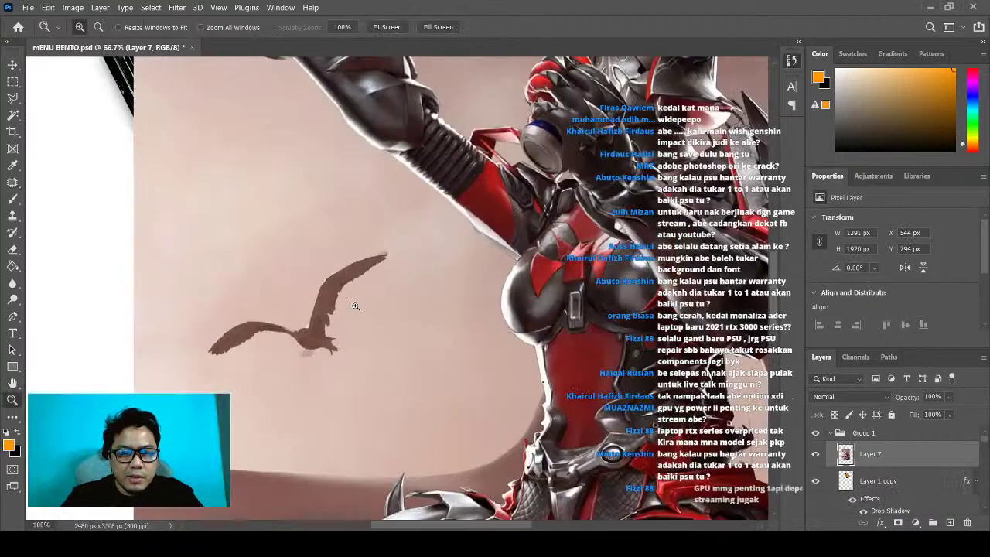
pyautogui.click(14, 184)
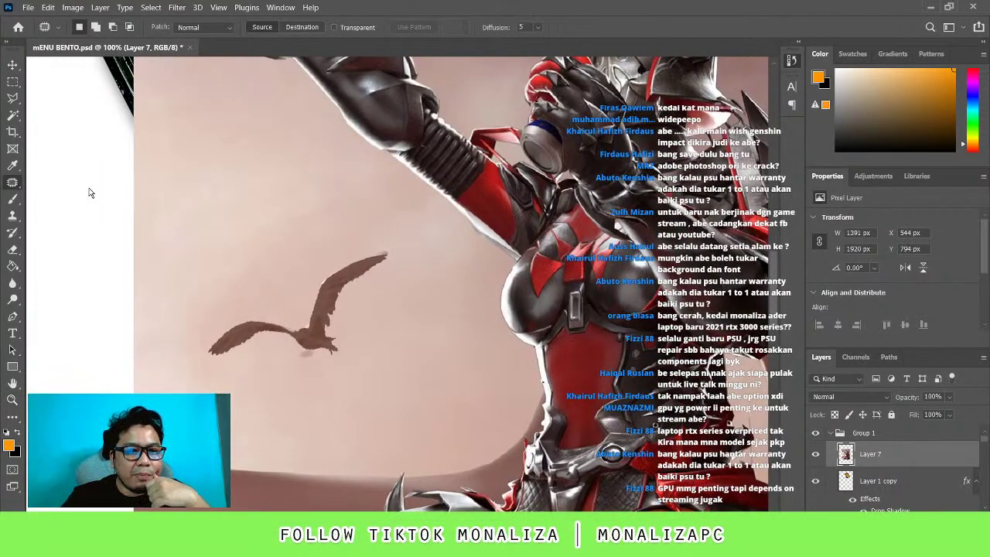
pyautogui.moveTo(200, 325); pyautogui.dragTo(415, 248)
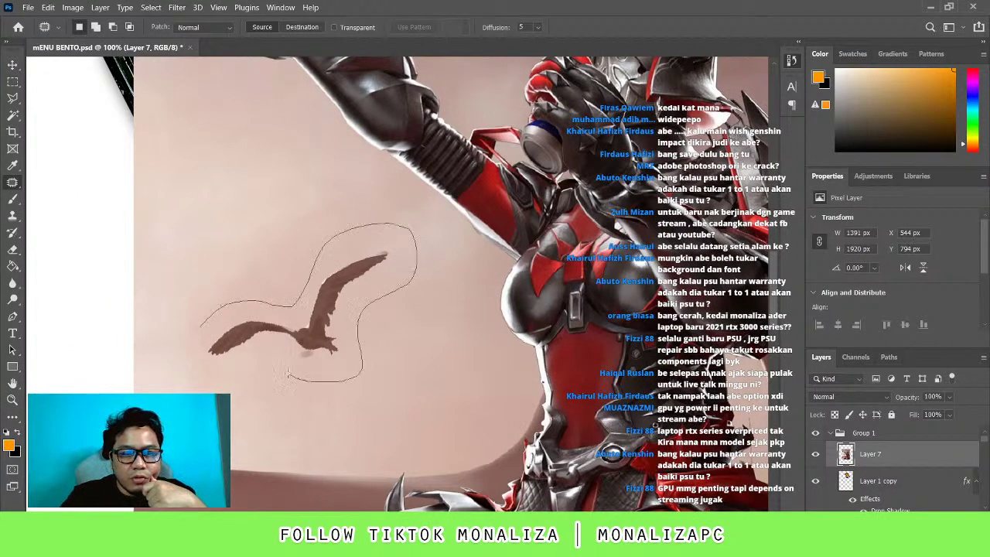
pyautogui.moveTo(415, 247); pyautogui.dragTo(220, 321)
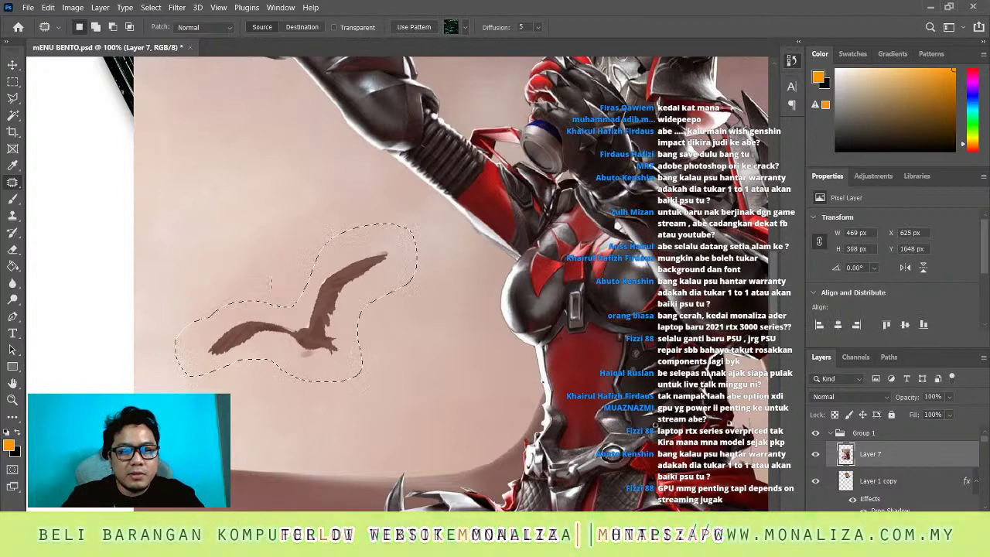
pyautogui.moveTo(306, 316)
pyautogui.mouseDown()
pyautogui.moveTo(256, 215)
pyautogui.moveTo(360, 386)
pyautogui.moveTo(340, 376)
pyautogui.mouseUp()
# Fit the whole poster in view and nudge the character artwork slightly left
pyautogui.press('z')
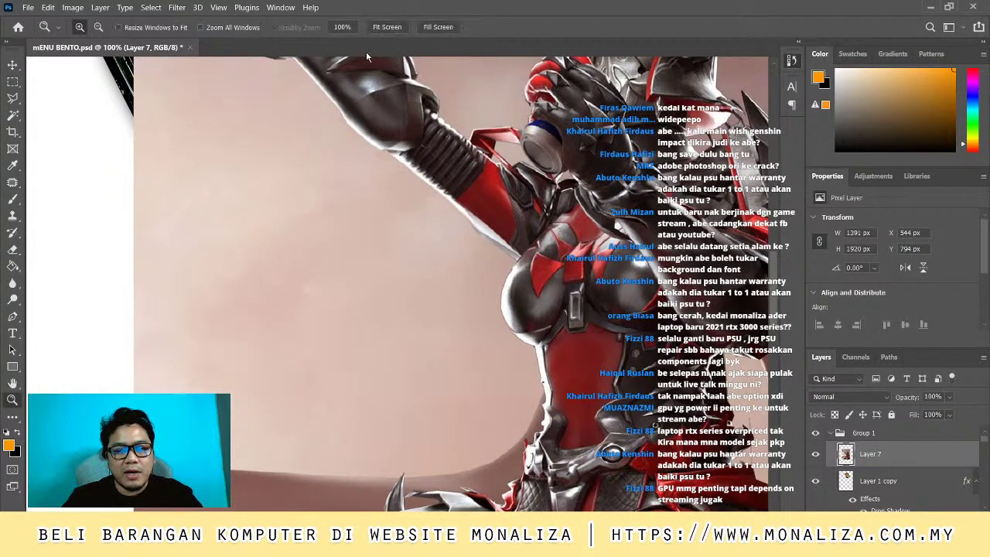
pyautogui.click(386, 26)
pyautogui.press('v')
pyautogui.moveTo(415, 307)
pyautogui.mouseDown()
pyautogui.moveTo(401, 318)
pyautogui.moveTo(414, 283)
pyautogui.mouseUp()
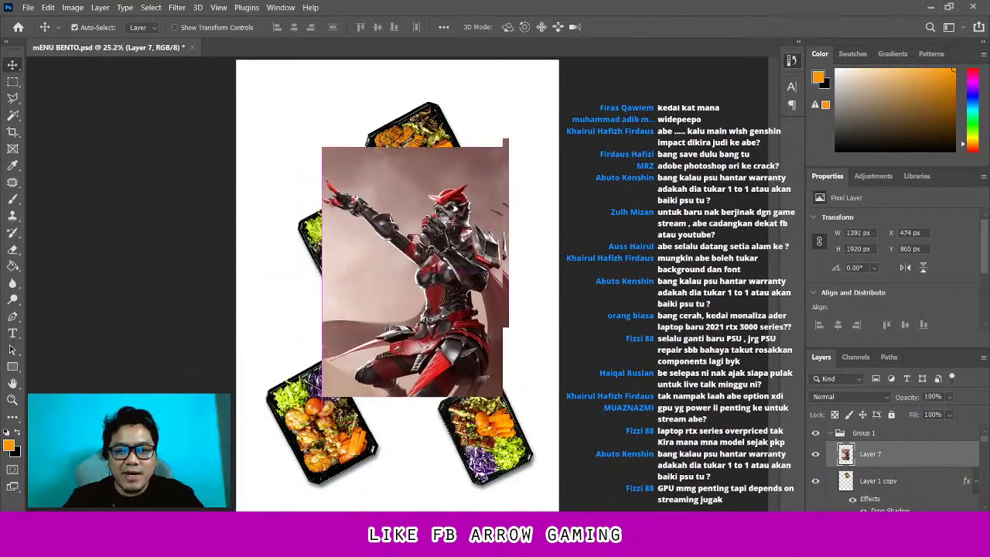
pyautogui.click(16, 183)
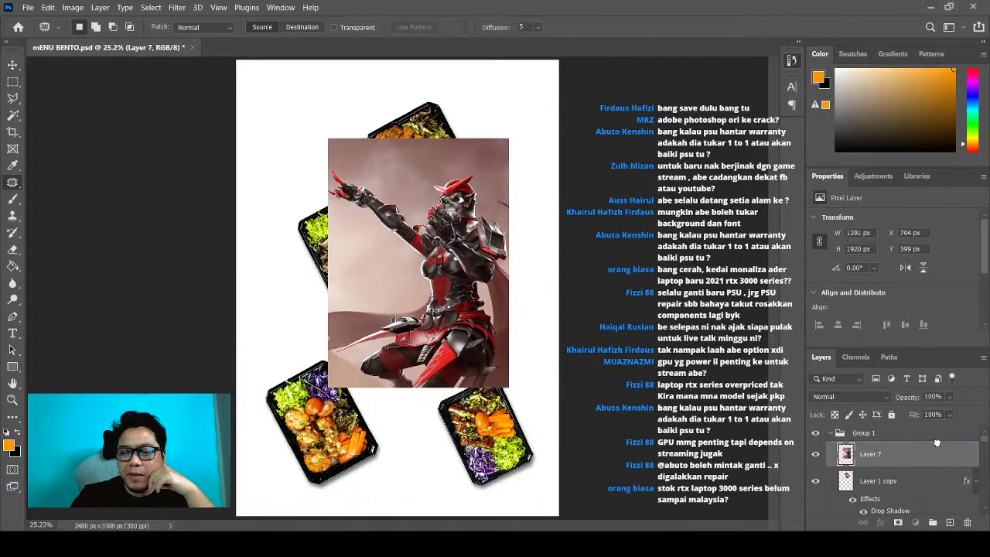
# Move the top bento photo up-right to X 1315, Y 384 px and delete the character layer
pyautogui.hotkey('ctrl', 'z')
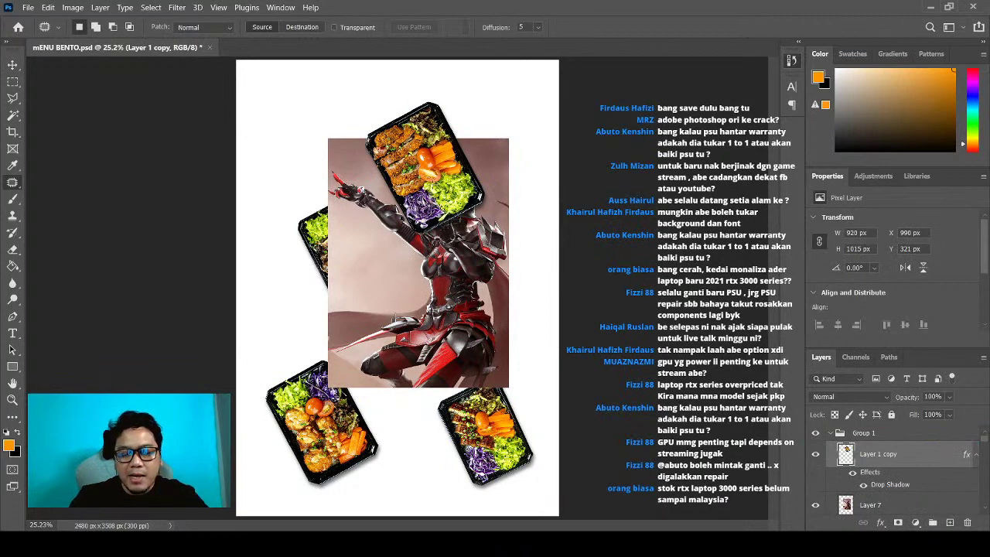
pyautogui.press('z')
pyautogui.click(439, 198)
pyautogui.click(387, 27)
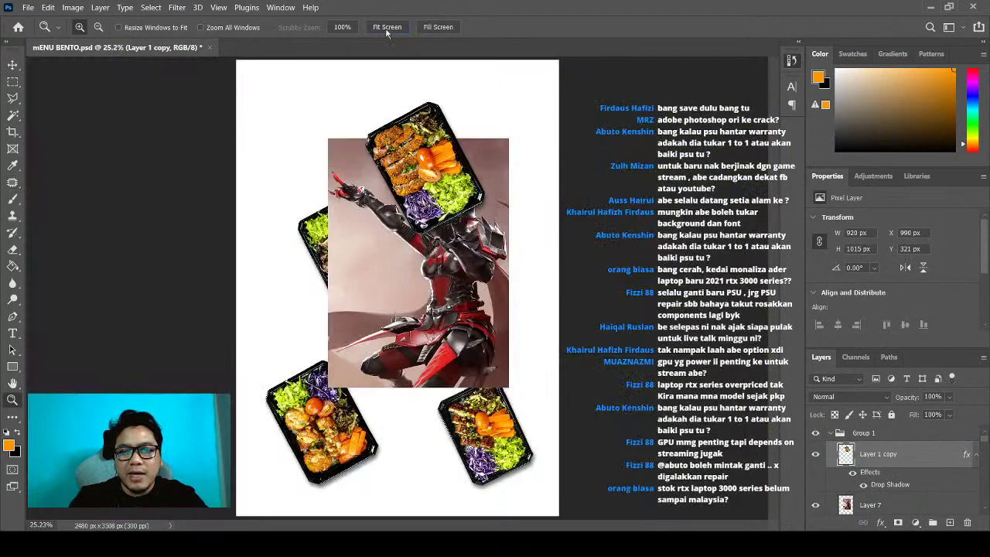
pyautogui.press('v')
pyautogui.moveTo(434, 180); pyautogui.dragTo(485, 204)
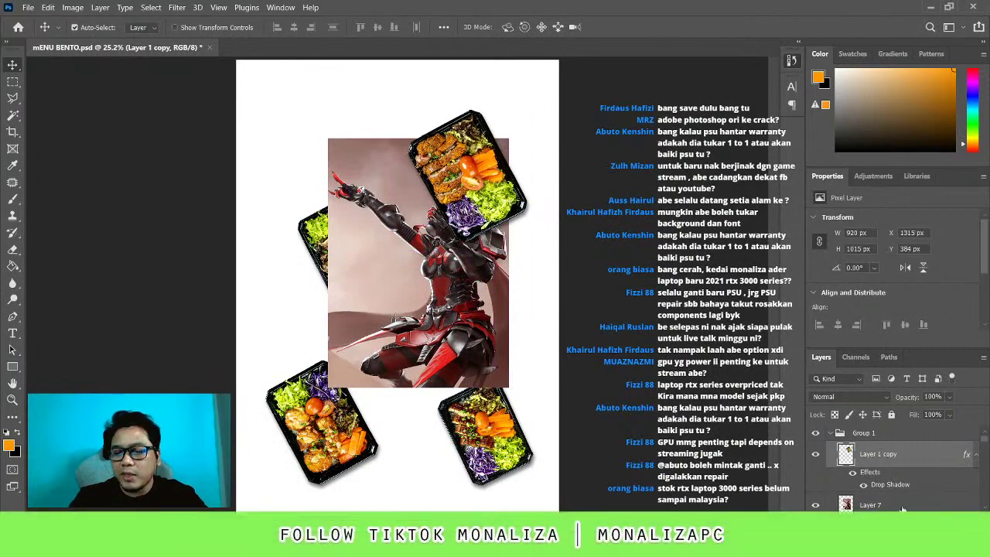
pyautogui.press('Delete')
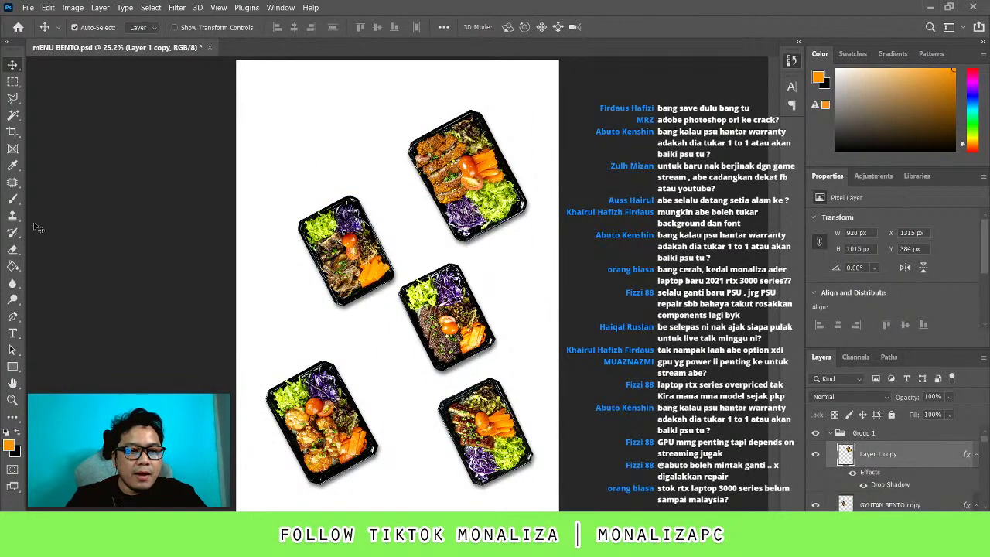
# Brush orange strokes around the bento photos, undo them, and add a new empty layer
pyautogui.click(14, 199)
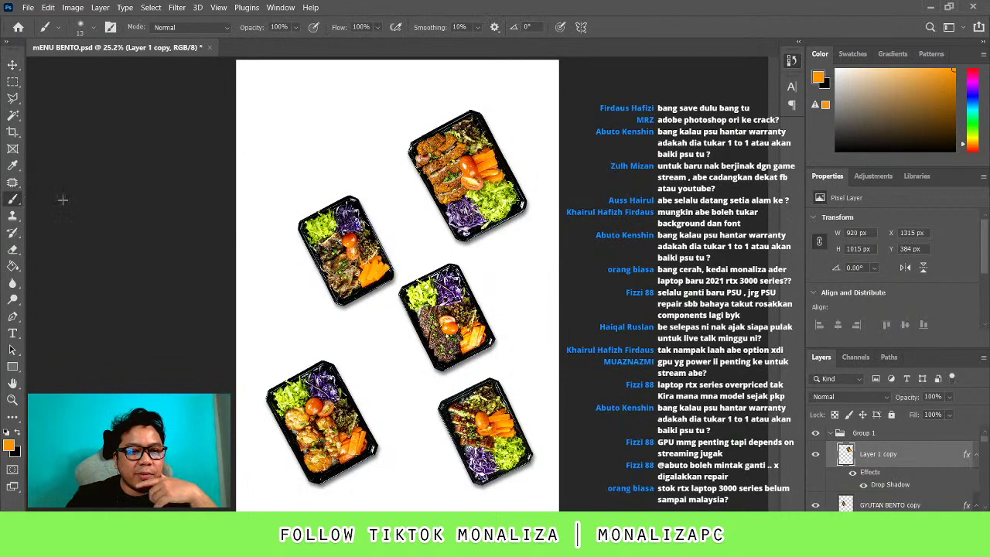
pyautogui.moveTo(406, 234); pyautogui.dragTo(400, 249)
pyautogui.moveTo(466, 230); pyautogui.dragTo(487, 385)
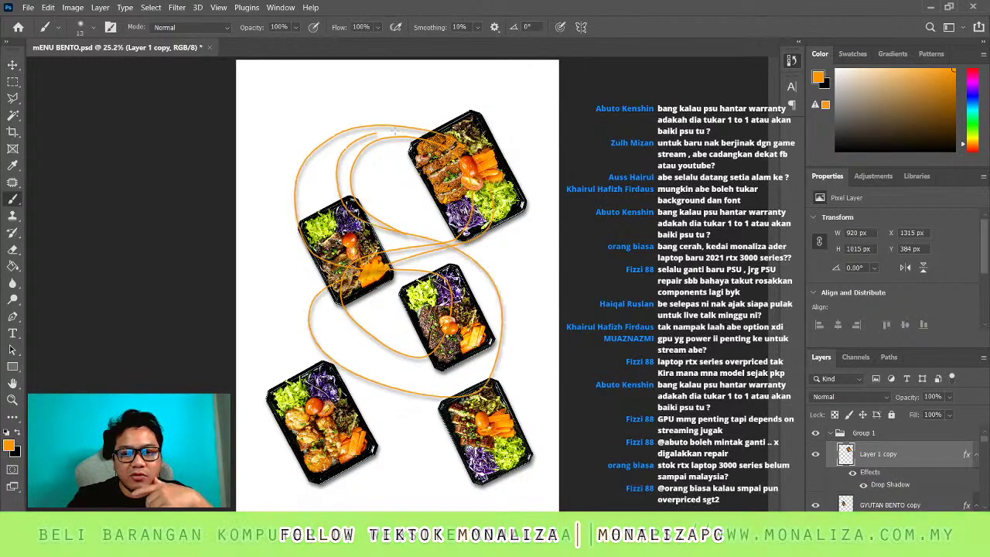
pyautogui.hotkey('ctrl', 'z')
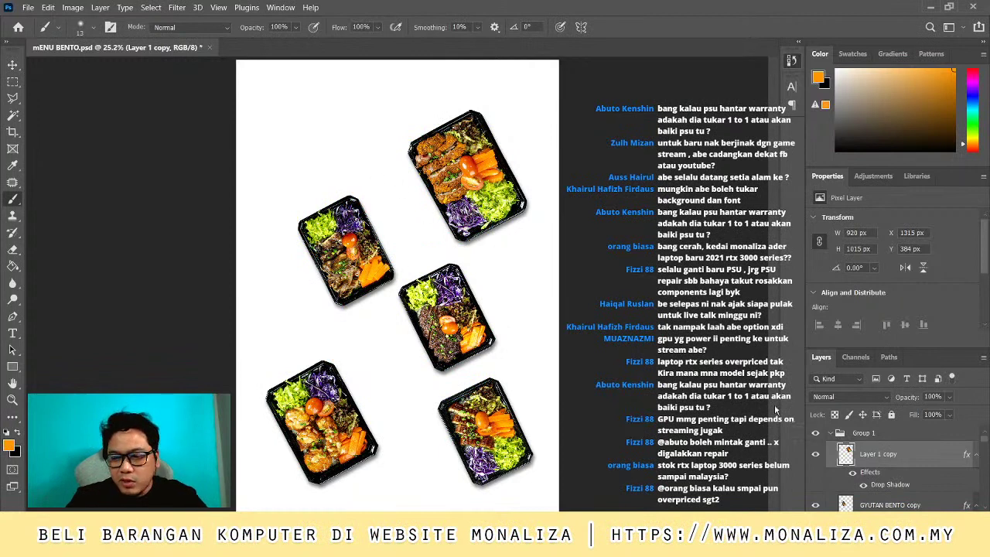
pyautogui.hotkey('ctrl', 'shift', 'alt', 'n')
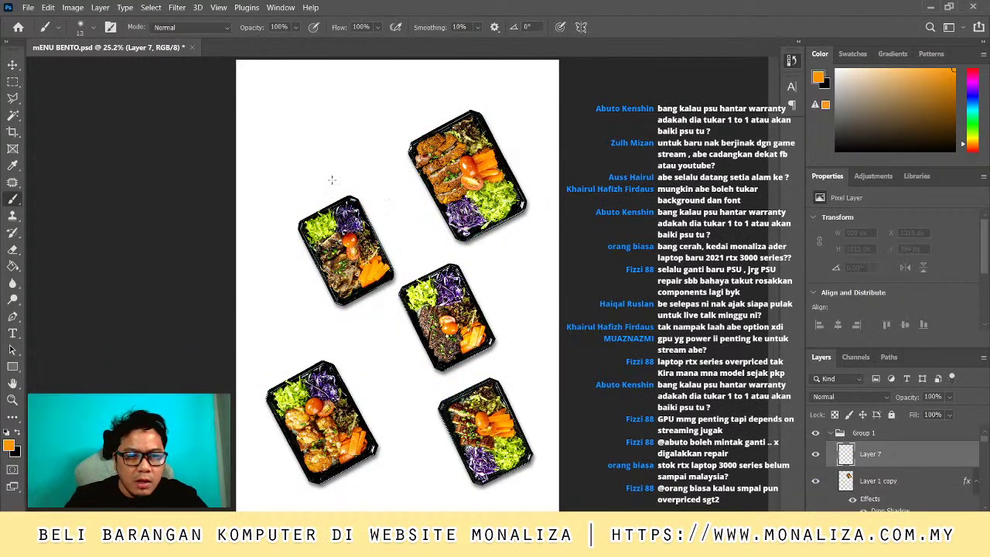
# Sketch orange arcs and squiggles on the new layer, then delete that sketch layer
pyautogui.moveTo(347, 131)
pyautogui.mouseDown()
pyautogui.moveTo(437, 164)
pyautogui.moveTo(367, 210)
pyautogui.mouseUp()
pyautogui.moveTo(324, 164)
pyautogui.mouseDown()
pyautogui.moveTo(326, 174)
pyautogui.moveTo(347, 157)
pyautogui.moveTo(424, 147)
pyautogui.mouseUp()
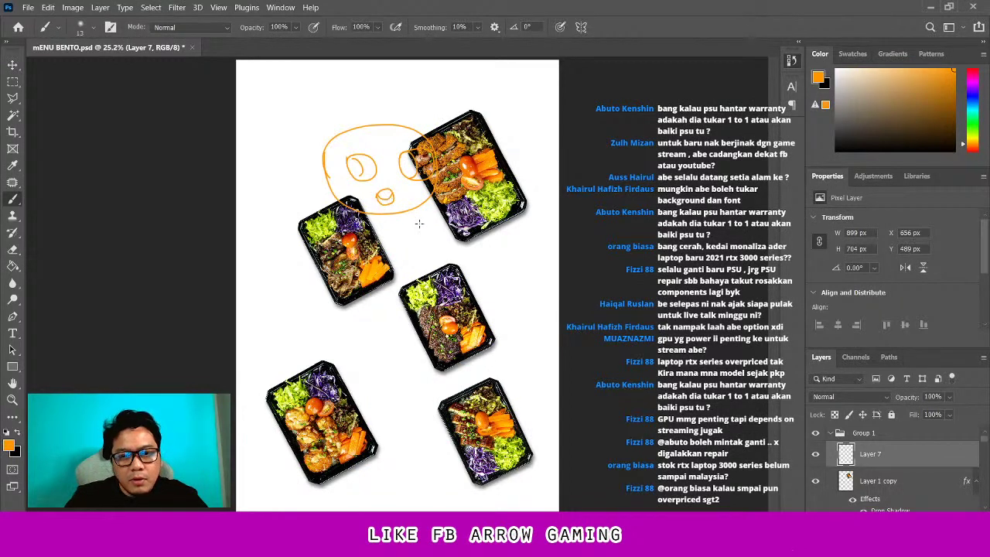
pyautogui.moveTo(415, 210)
pyautogui.mouseDown()
pyautogui.moveTo(337, 280)
pyautogui.moveTo(340, 210)
pyautogui.moveTo(311, 224)
pyautogui.mouseUp()
pyautogui.moveTo(433, 226); pyautogui.dragTo(462, 226)
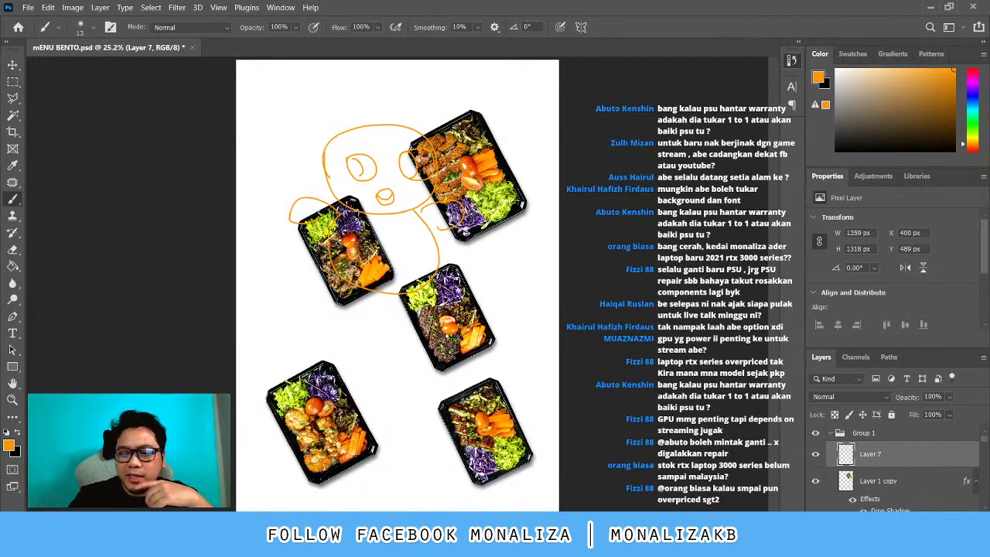
pyautogui.press('Delete')
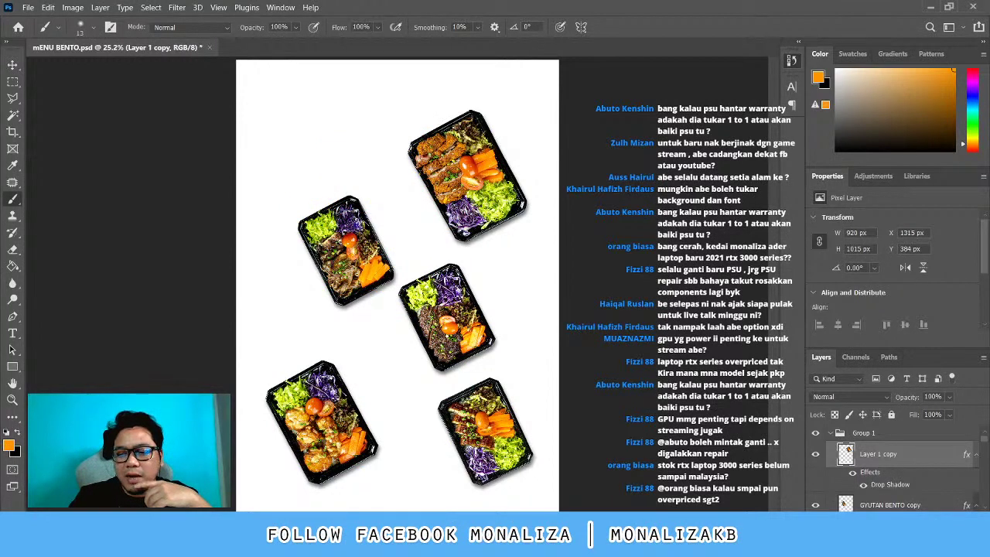
# Choose the Clone Stamp tool, sampling Current Layer with Aligned checked
pyautogui.click(13, 217)
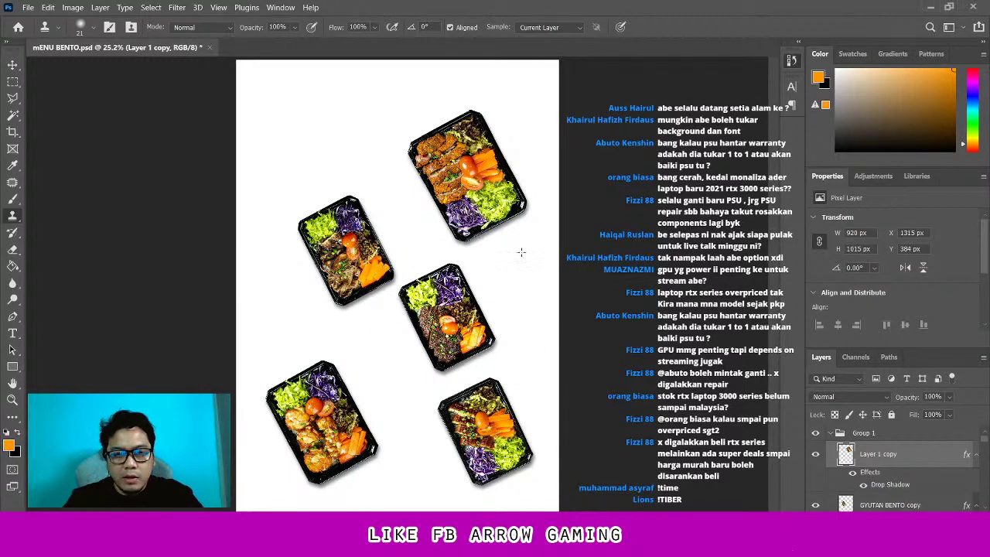
pyautogui.hotkey('ctrl', 'v')
pyautogui.press('z')
pyautogui.click(403, 249)
pyautogui.hotkey('ctrl', '1')
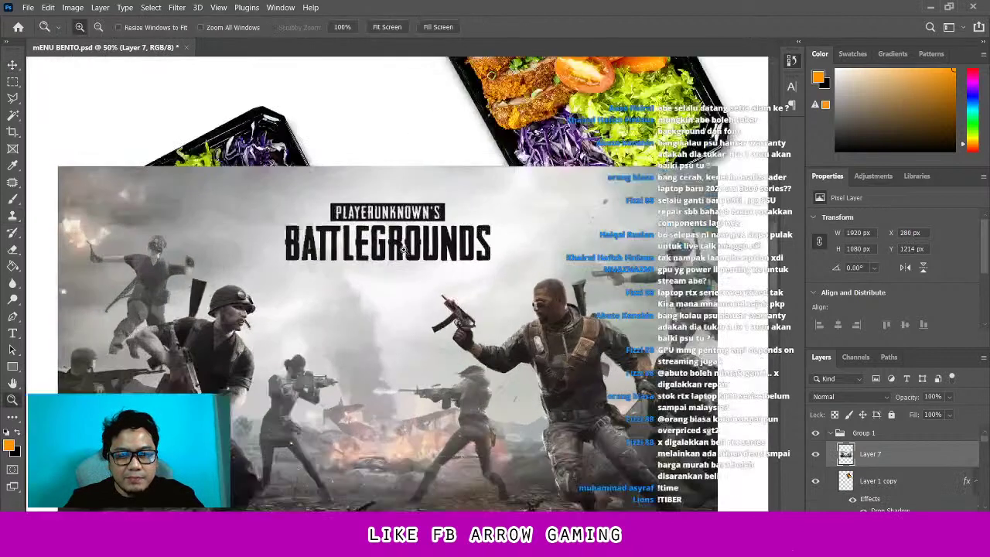
pyautogui.press('v')
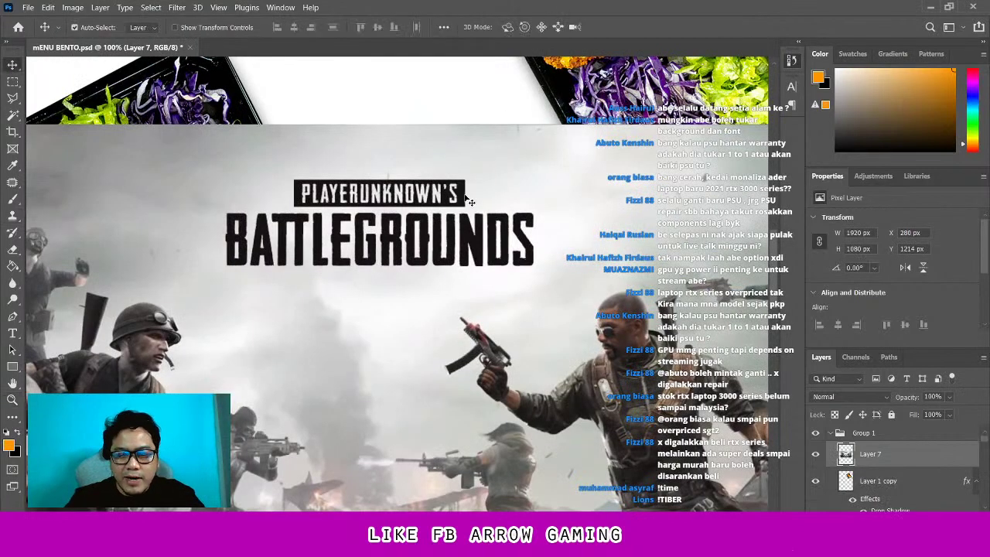
pyautogui.click(15, 217)
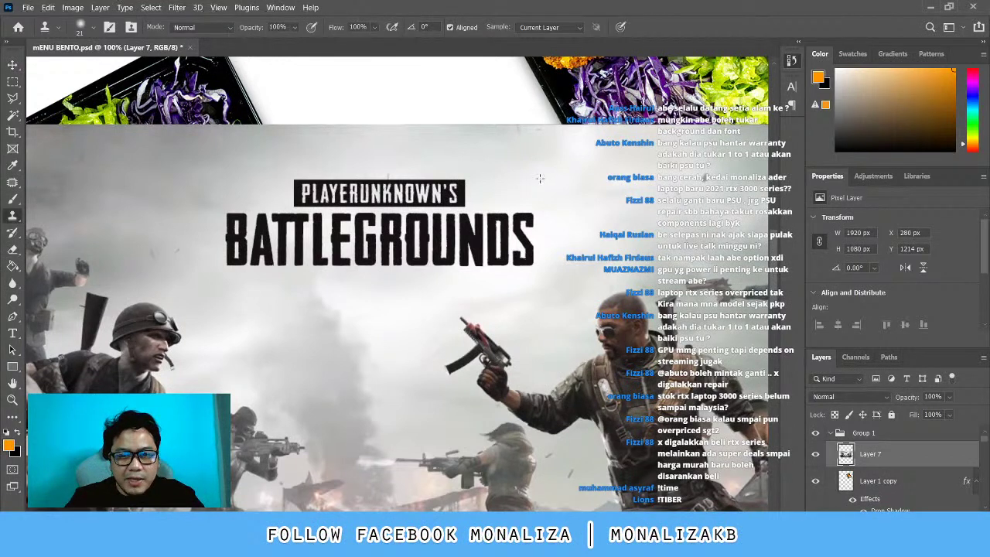
pyautogui.press(']')
pyautogui.press(']')
pyautogui.press(']')
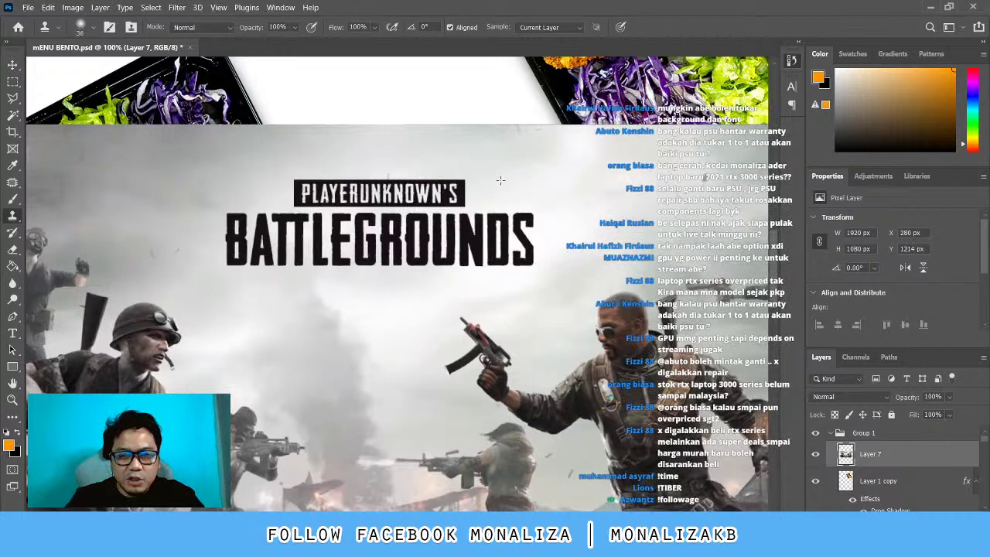
pyautogui.moveTo(464, 186); pyautogui.dragTo(444, 194)
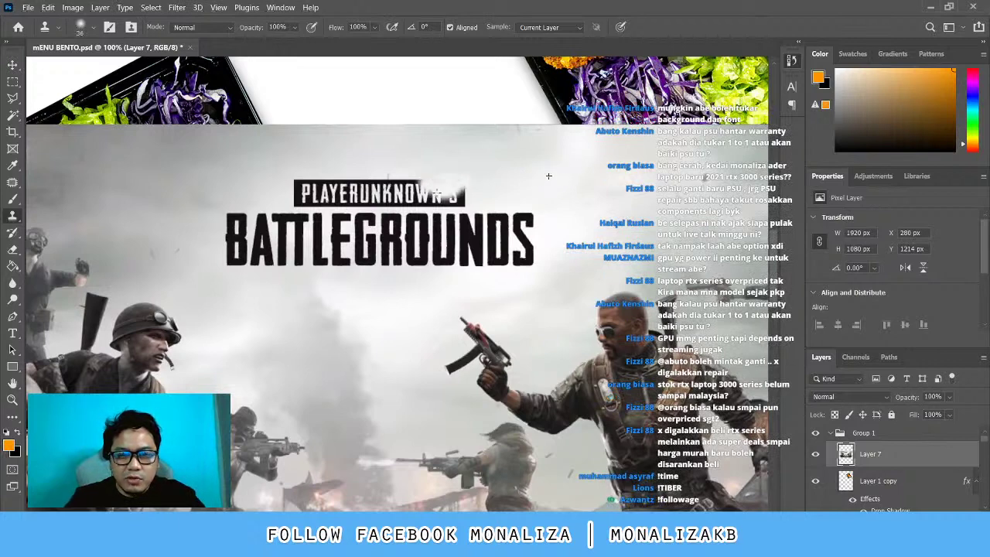
pyautogui.moveTo(462, 195)
pyautogui.mouseDown()
pyautogui.moveTo(410, 203)
pyautogui.moveTo(417, 195)
pyautogui.mouseUp()
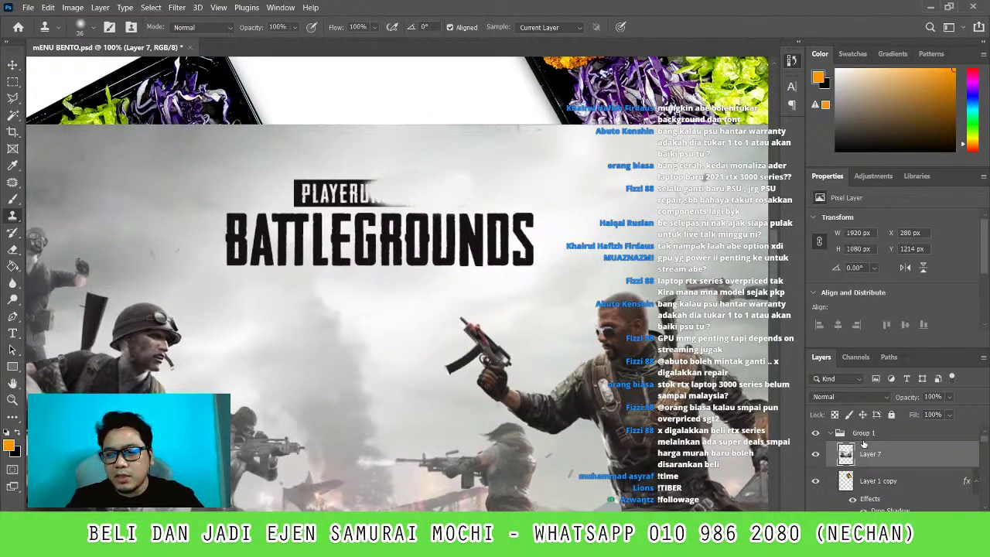
pyautogui.press('Delete')
pyautogui.press('z')
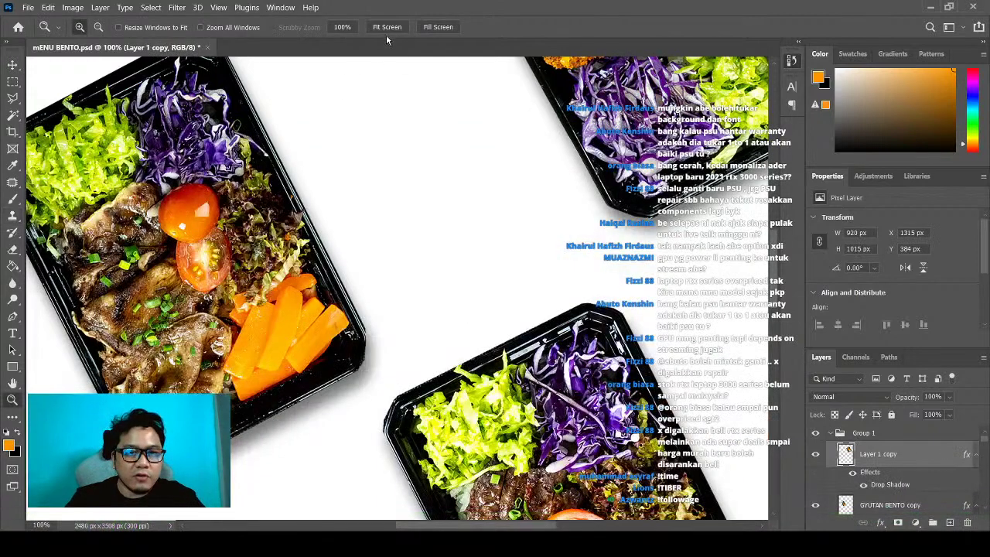
pyautogui.click(387, 28)
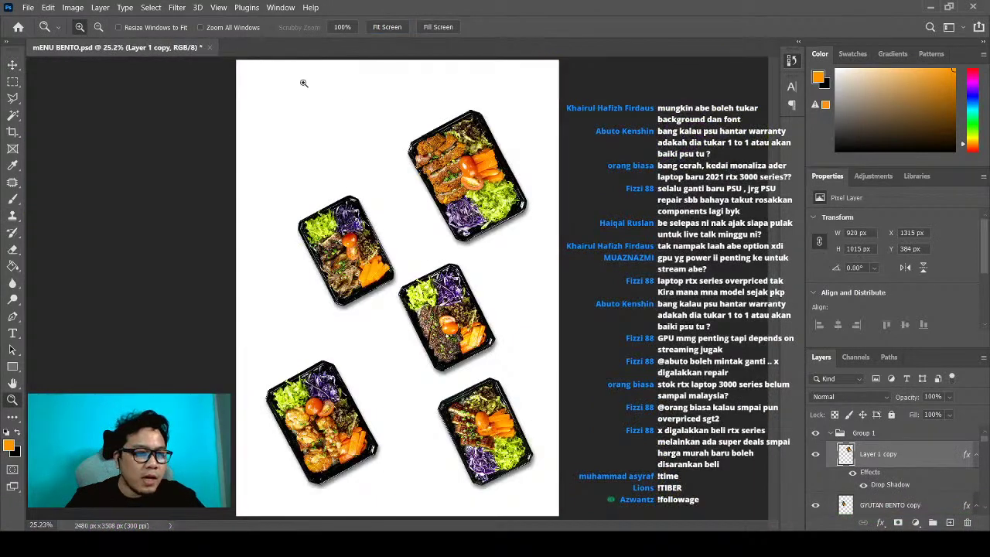
pyautogui.click(14, 233)
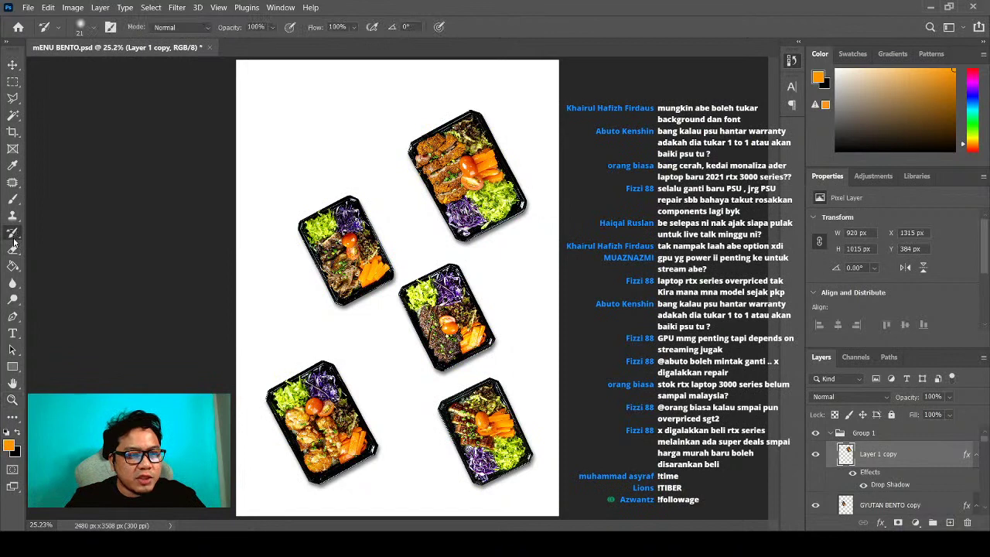
pyautogui.click(14, 250)
pyautogui.click(13, 266)
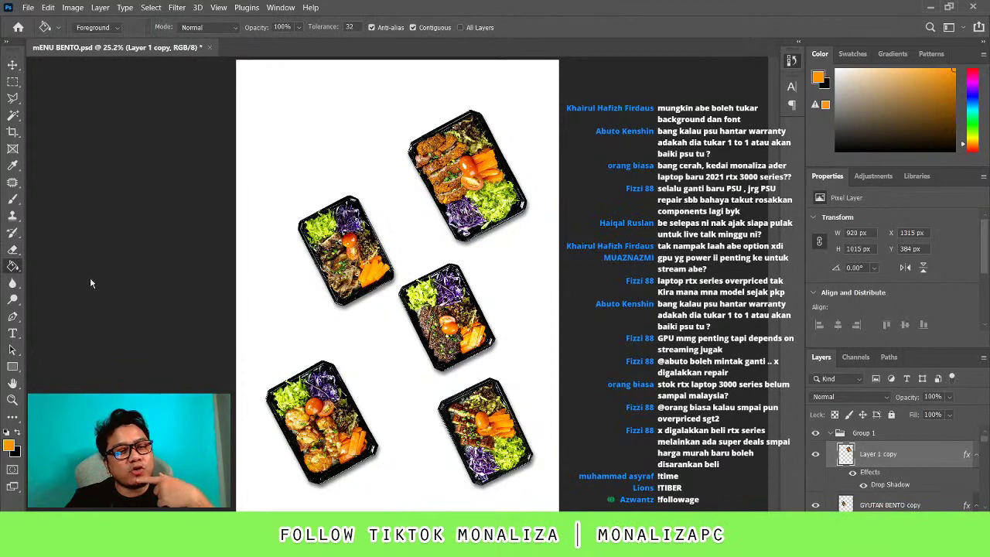
pyautogui.hotkey('shift', 'g')
pyautogui.moveTo(354, 404); pyautogui.dragTo(344, 85)
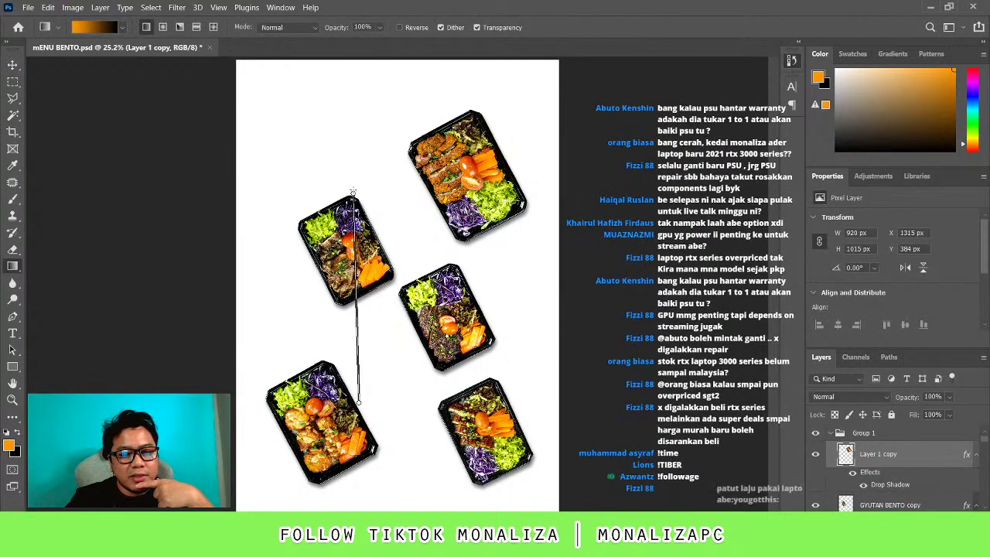
pyautogui.hotkey('ctrl', 'z')
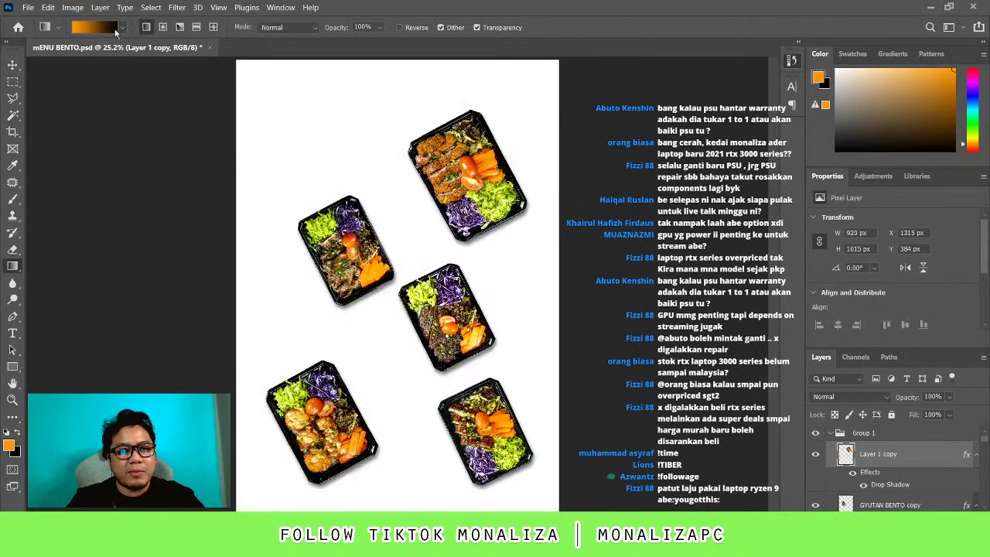
pyautogui.press('i')
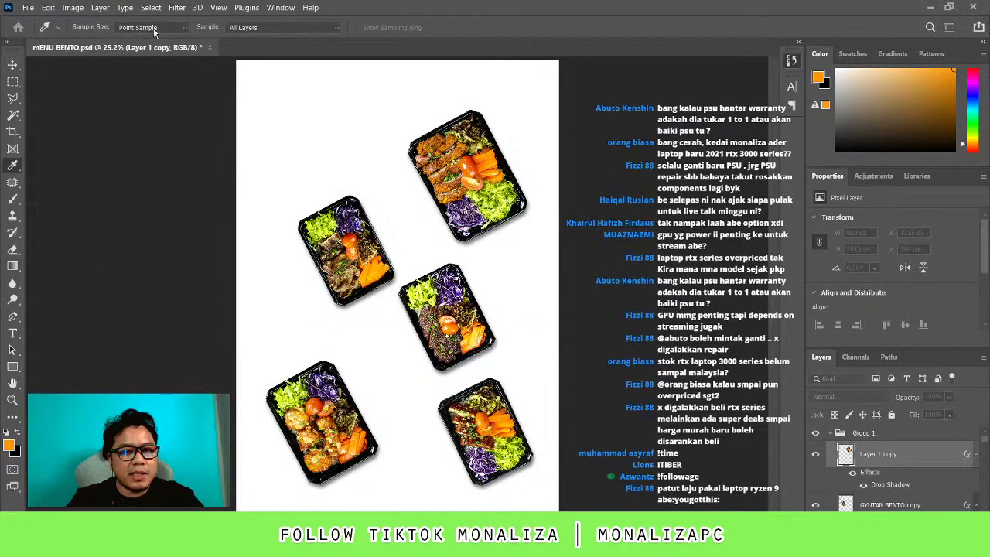
pyautogui.press('g')
pyautogui.moveTo(377, 225); pyautogui.dragTo(573, 181)
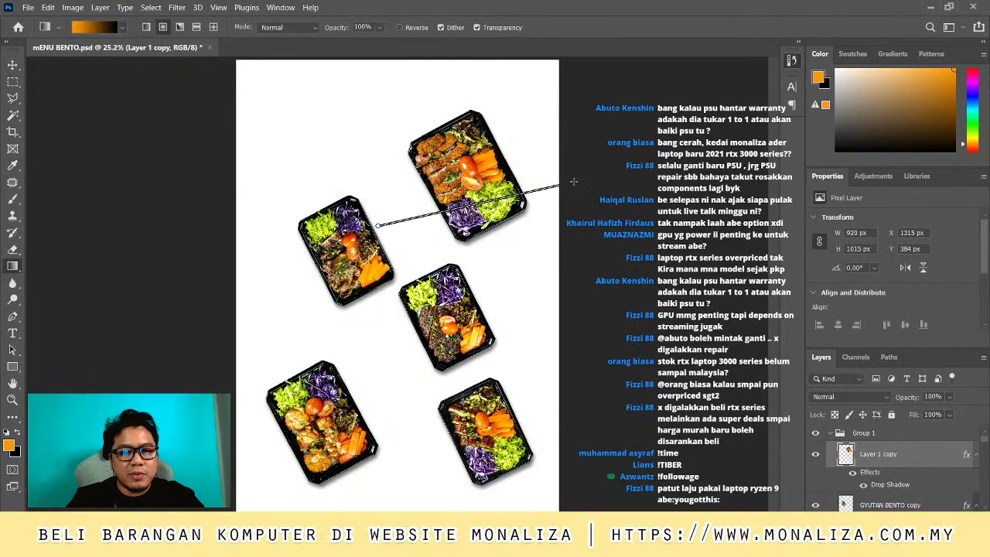
pyautogui.hotkey('ctrl', 'z')
pyautogui.press('i')
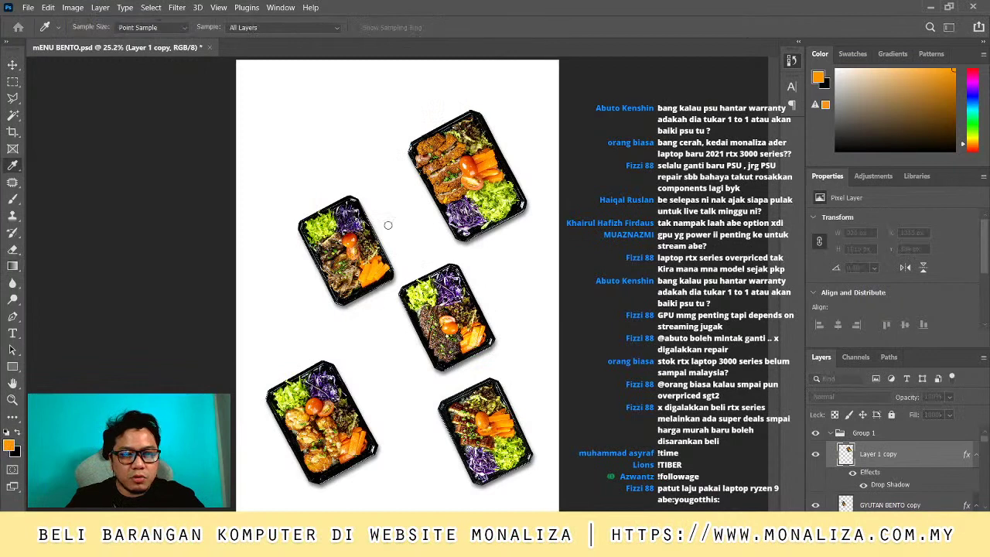
pyautogui.press('g')
pyautogui.press('d')
pyautogui.press('x')
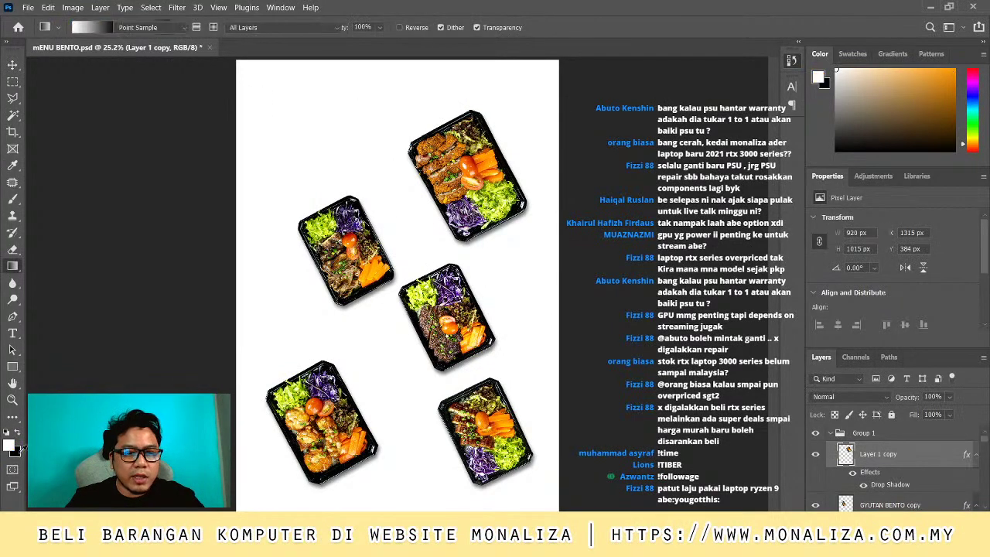
pyautogui.press('i')
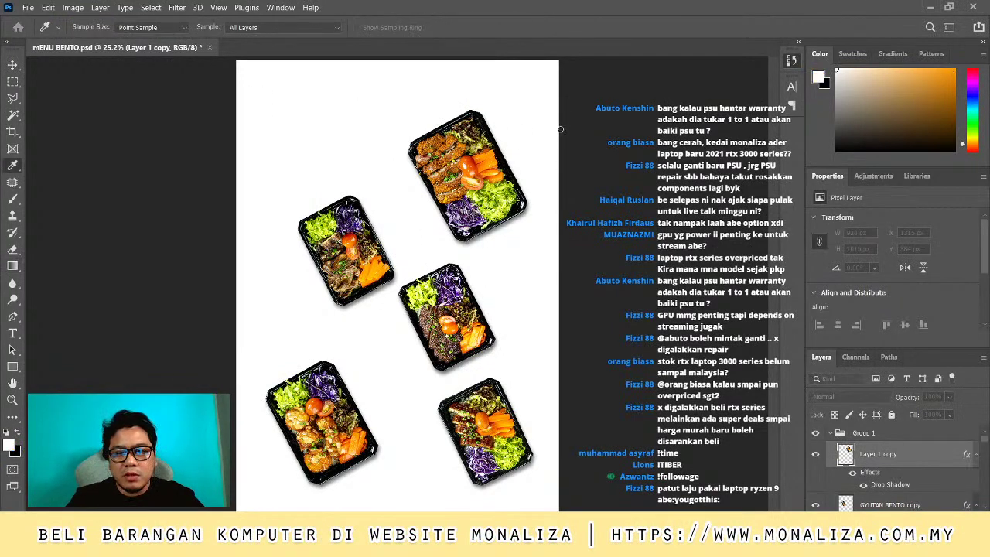
pyautogui.press('g')
pyautogui.moveTo(415, 236); pyautogui.dragTo(576, 220)
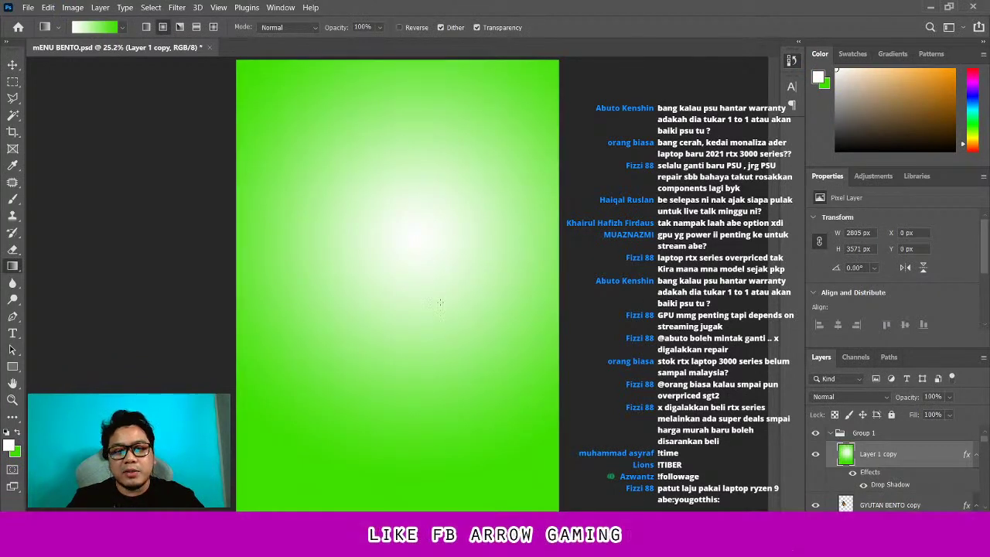
pyautogui.hotkey('ctrl', 'z')
pyautogui.moveTo(408, 276); pyautogui.dragTo(480, 290)
pyautogui.hotkey('ctrl', 'z')
pyautogui.moveTo(408, 286); pyautogui.dragTo(464, 287)
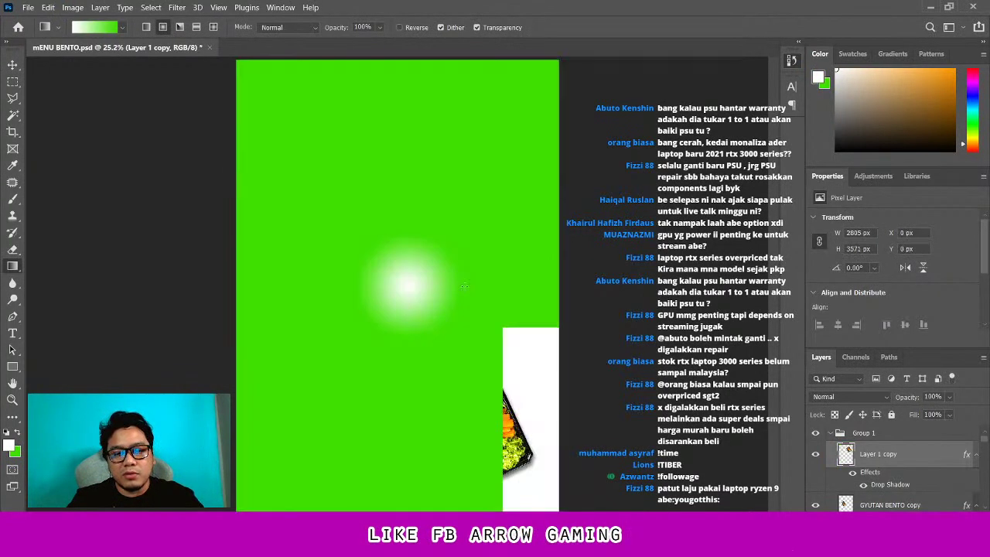
pyautogui.hotkey('ctrl', 'z')
pyautogui.moveTo(387, 273); pyautogui.dragTo(541, 272)
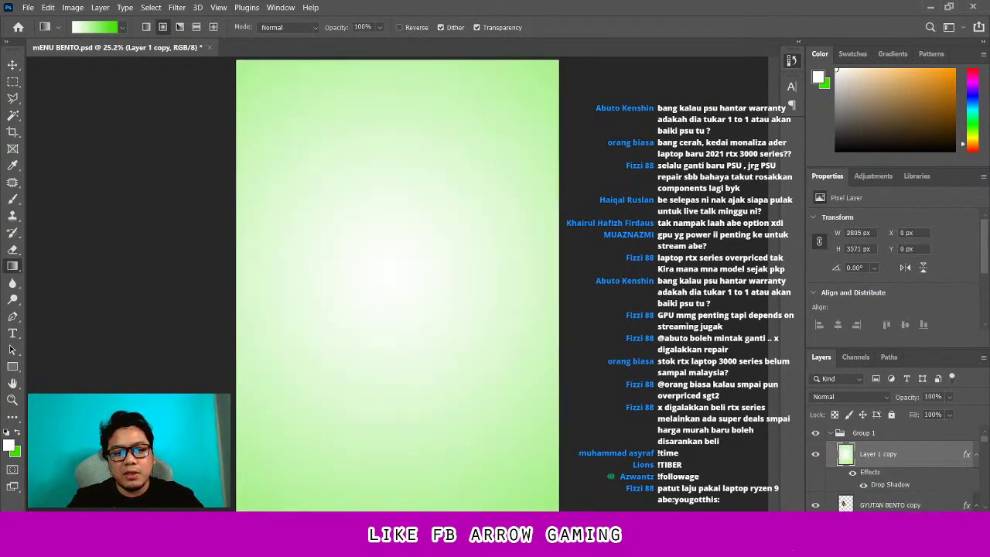
pyautogui.hotkey('ctrl', 'z')
pyautogui.moveTo(434, 282); pyautogui.dragTo(504, 296)
pyautogui.hotkey('ctrl', 'z')
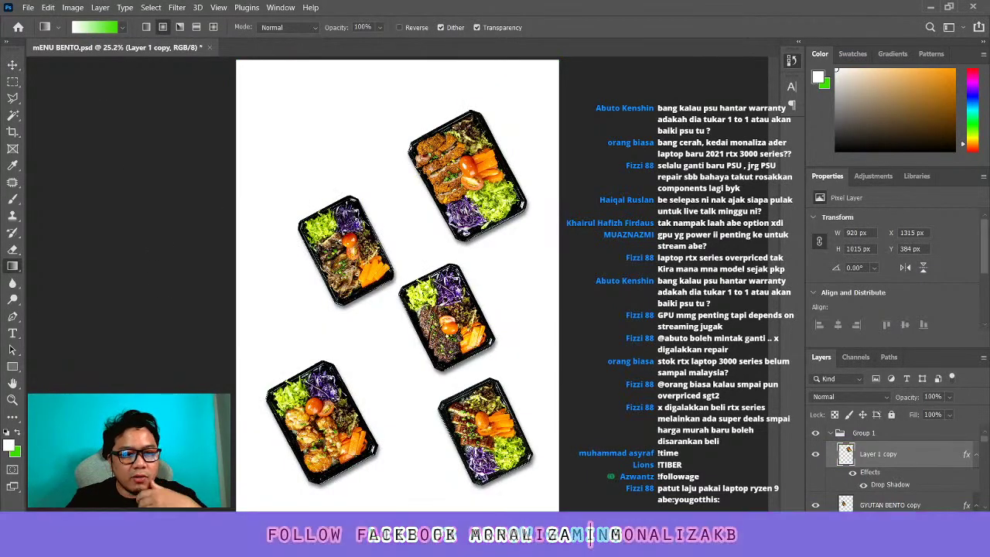
pyautogui.click(12, 283)
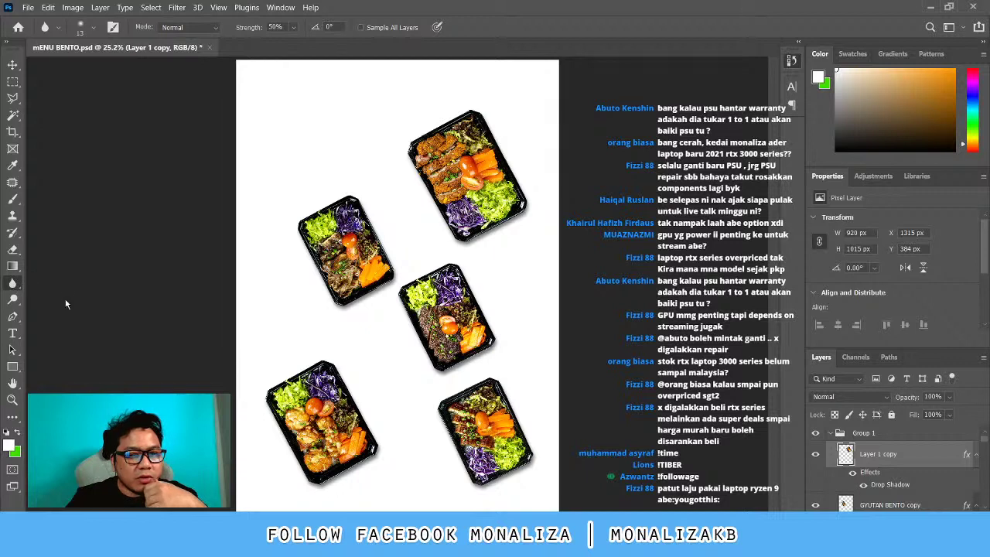
pyautogui.click(14, 301)
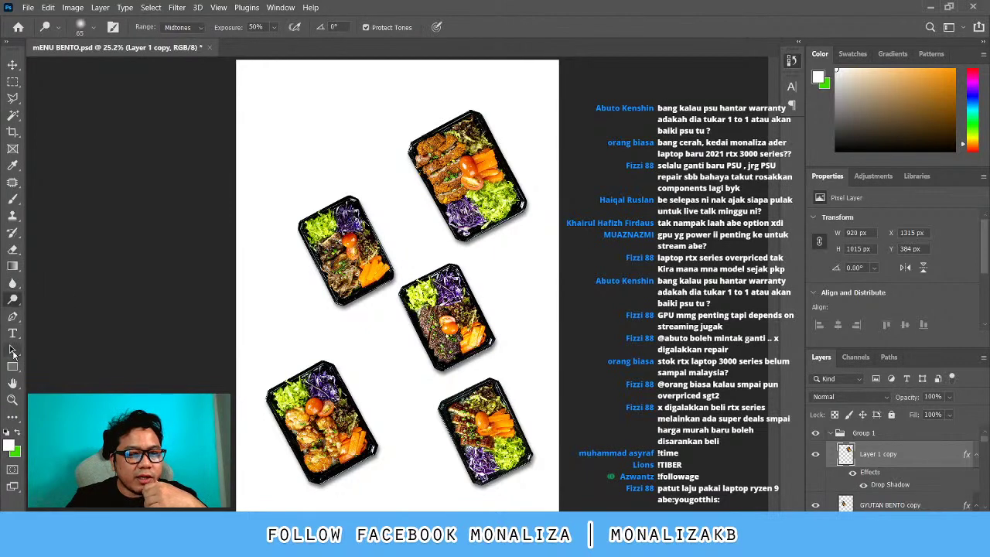
pyautogui.click(12, 334)
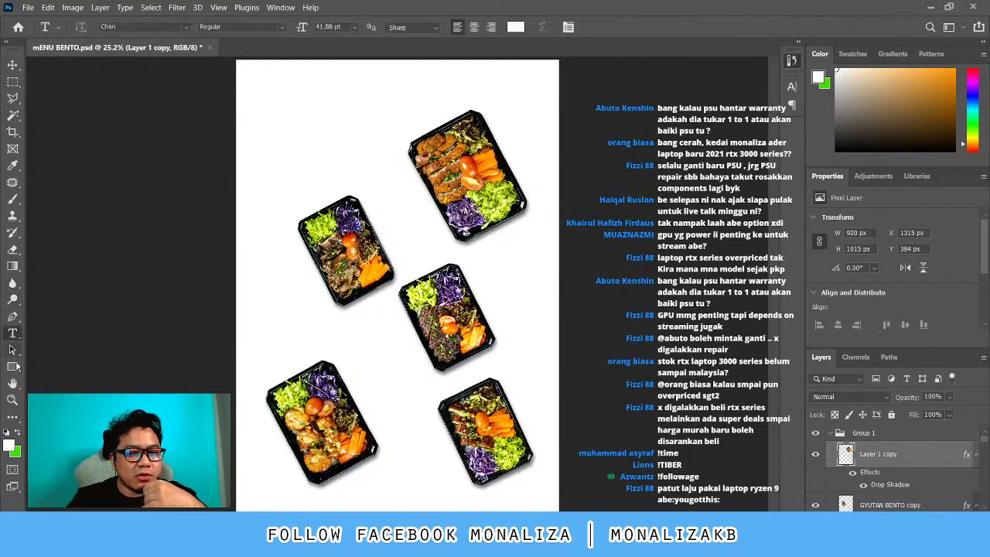
pyautogui.click(13, 366)
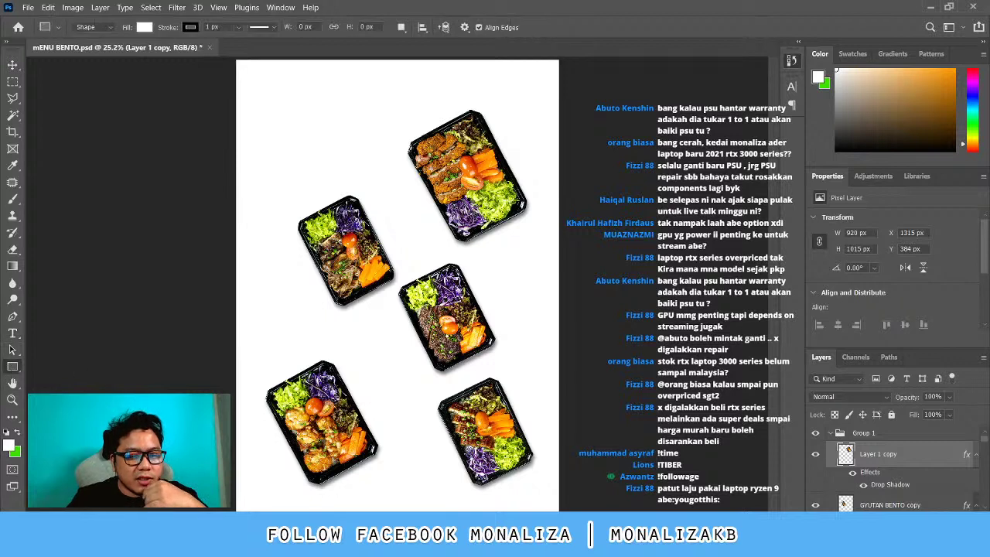
pyautogui.click(12, 383)
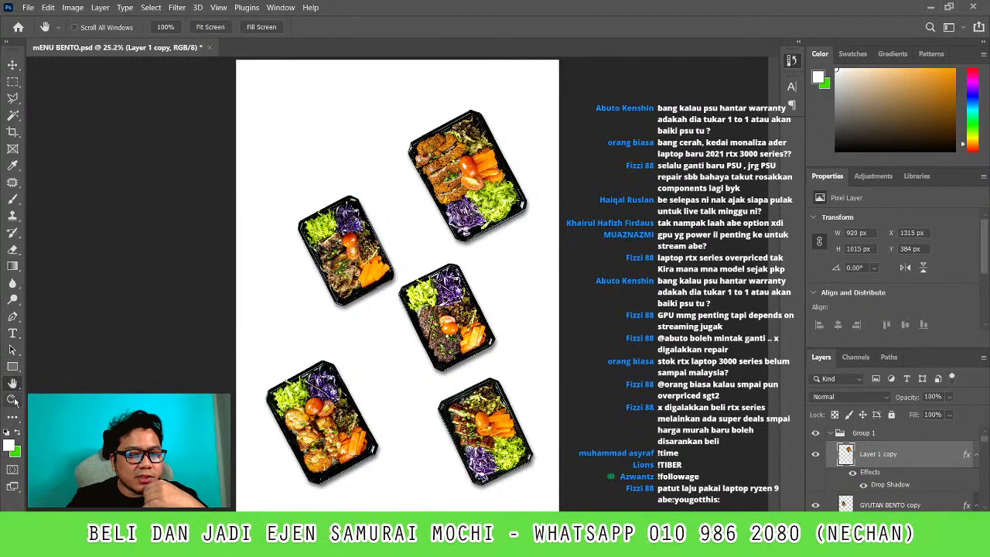
pyautogui.click(12, 400)
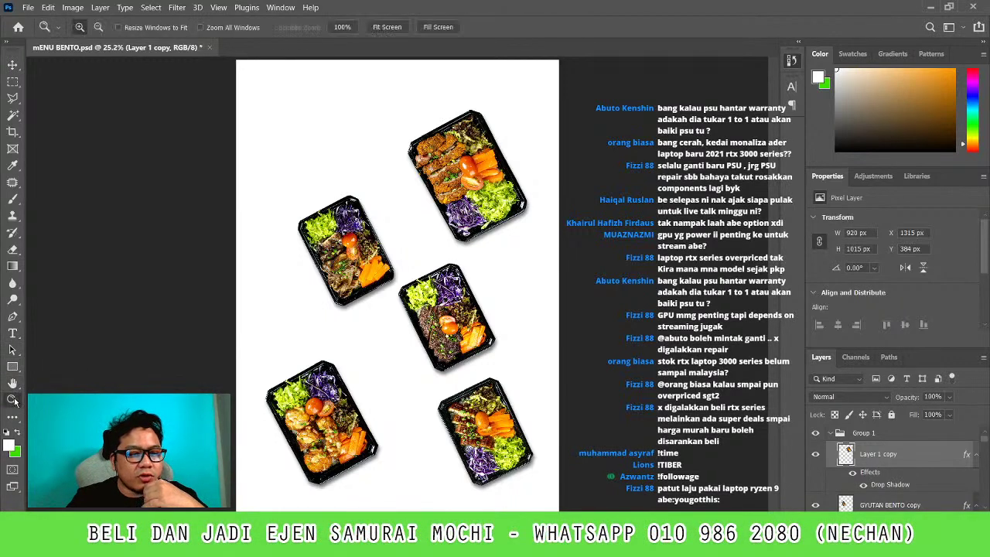
pyautogui.click(392, 310)
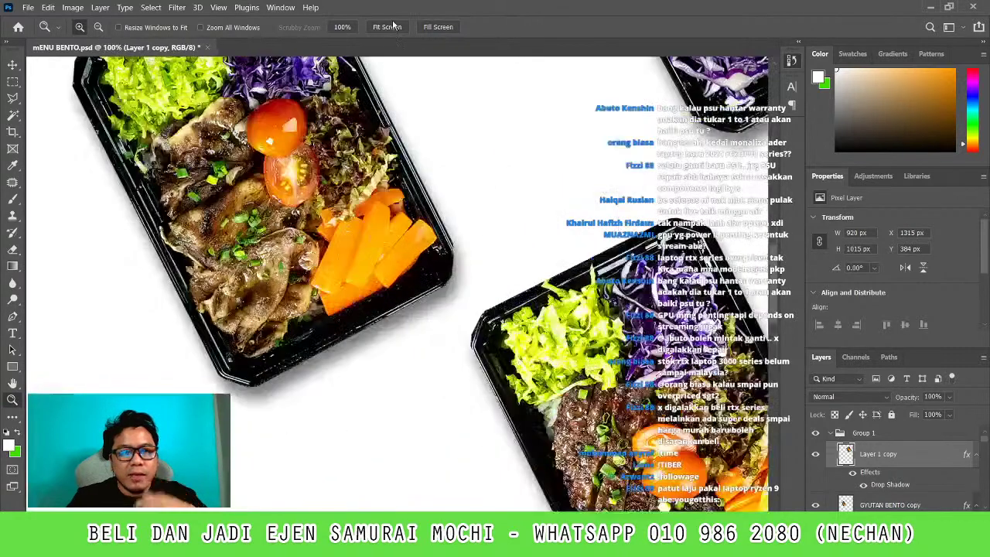
pyautogui.click(388, 26)
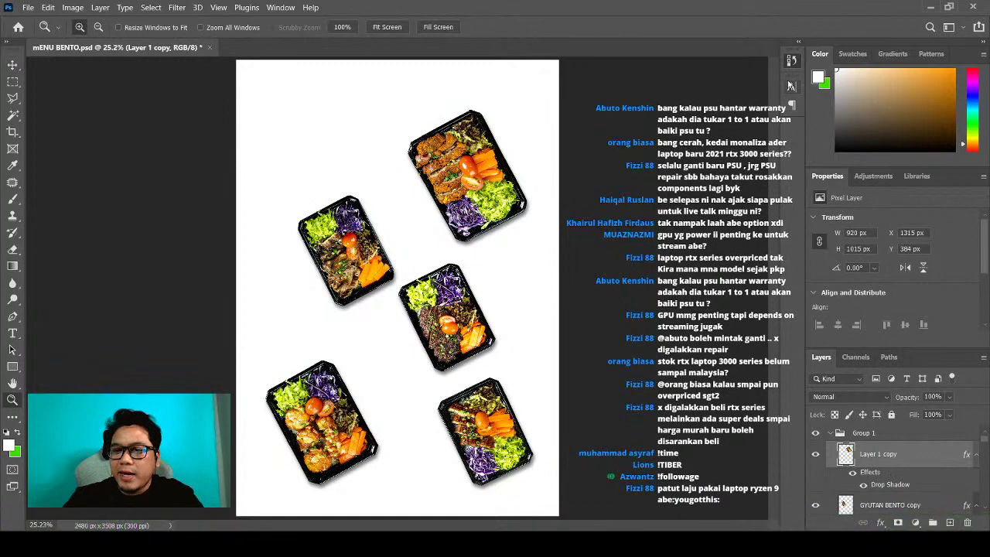
pyautogui.hotkey('ctrl', 'v')
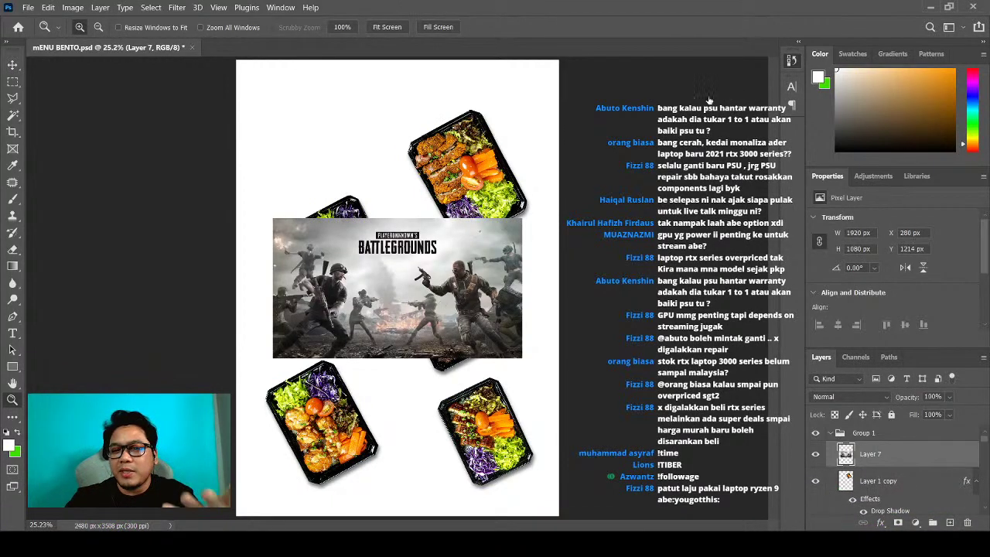
pyautogui.hotkey('ctrl', 'z')
pyautogui.hotkey('ctrl', 'z')
pyautogui.hotkey('ctrl', 'z')
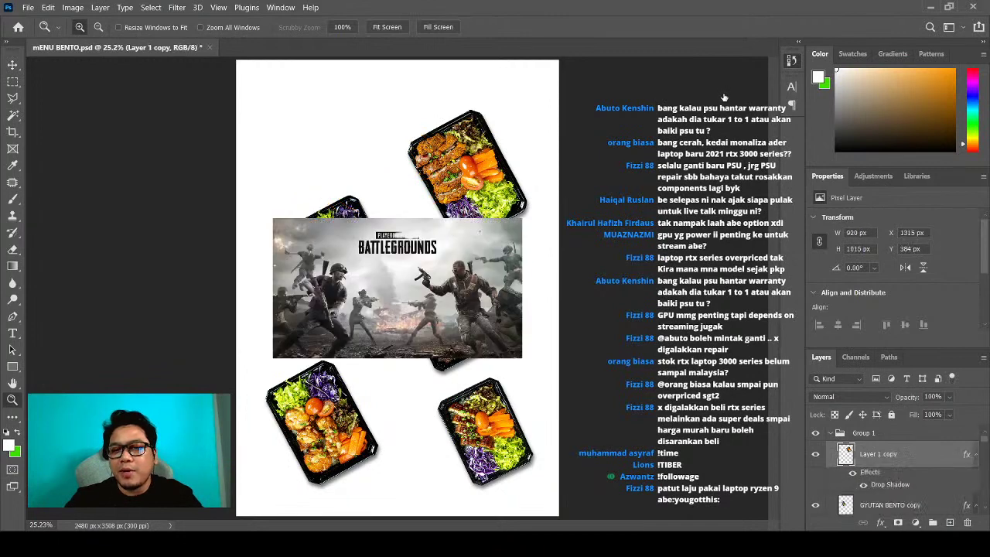
pyautogui.hotkey('ctrl', 'z')
# Move the bento photos so the top bento sits upper left with another behind it
pyautogui.press('v')
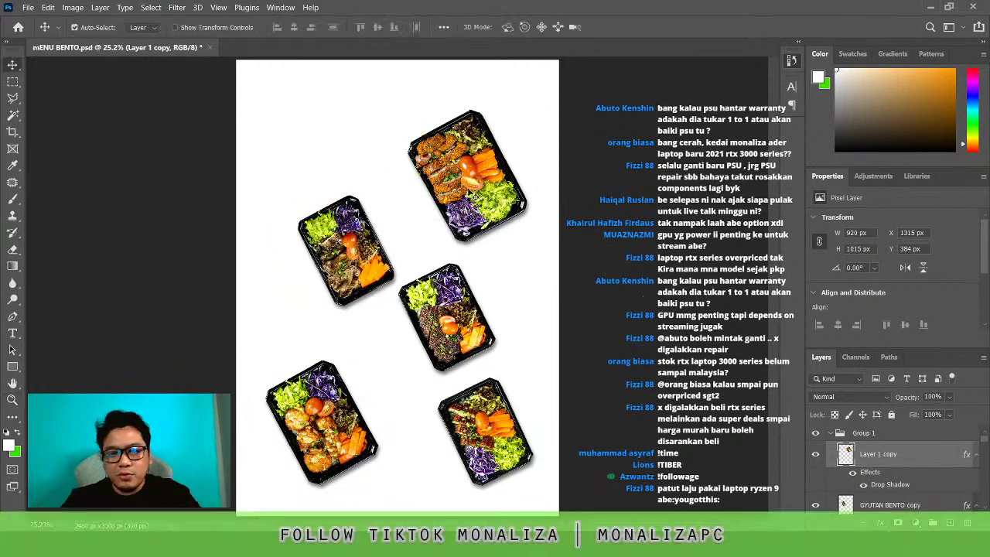
pyautogui.moveTo(468, 176)
pyautogui.mouseDown()
pyautogui.moveTo(410, 193)
pyautogui.moveTo(425, 143)
pyautogui.mouseUp()
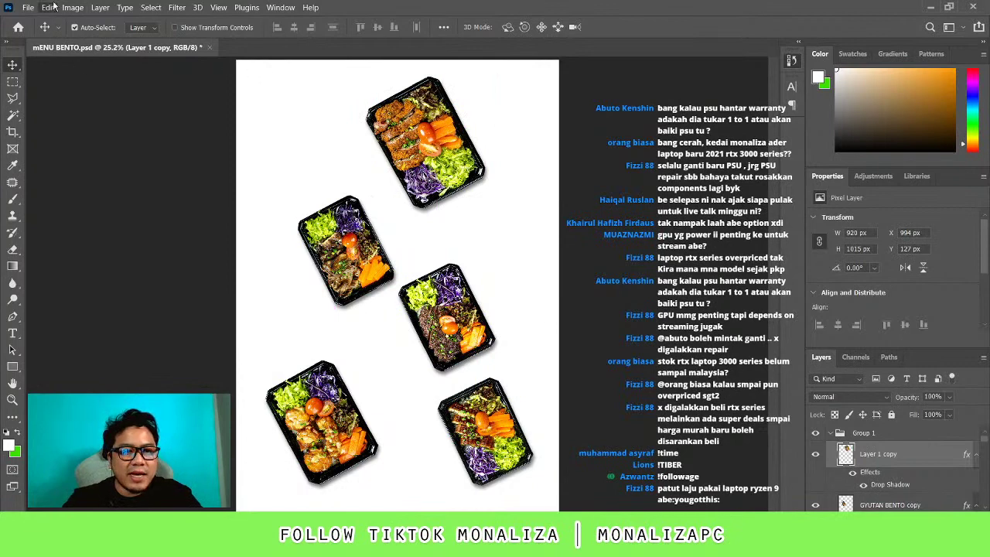
pyautogui.moveTo(425, 143); pyautogui.dragTo(448, 166)
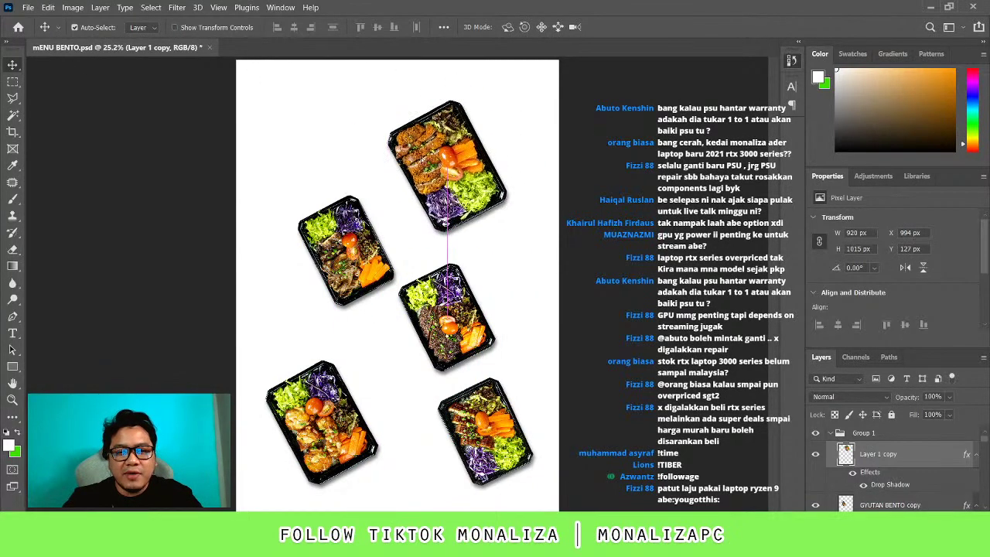
pyautogui.moveTo(331, 296)
pyautogui.mouseDown()
pyautogui.moveTo(349, 201)
pyautogui.moveTo(300, 255)
pyautogui.mouseUp()
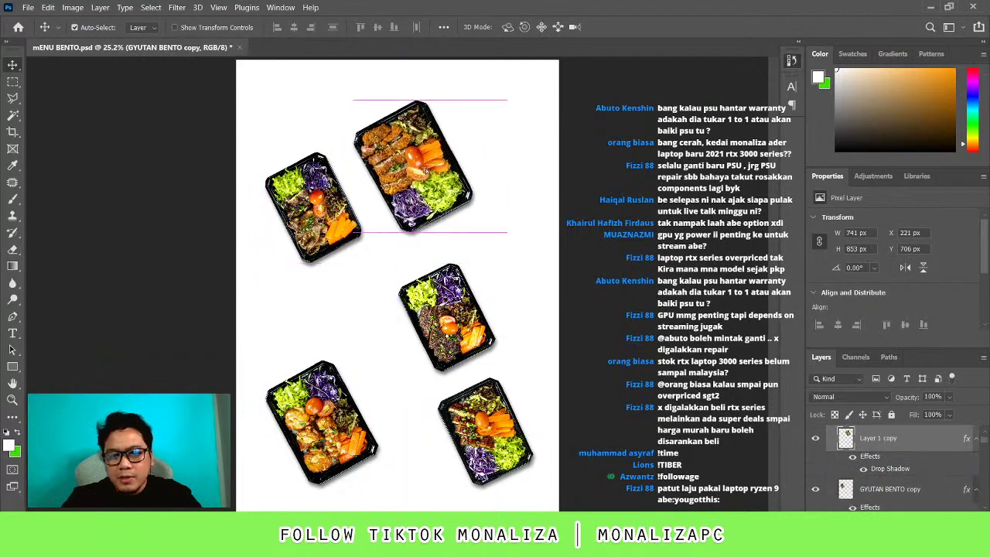
pyautogui.moveTo(378, 229)
pyautogui.mouseDown()
pyautogui.moveTo(332, 229)
pyautogui.moveTo(389, 341)
pyautogui.mouseUp()
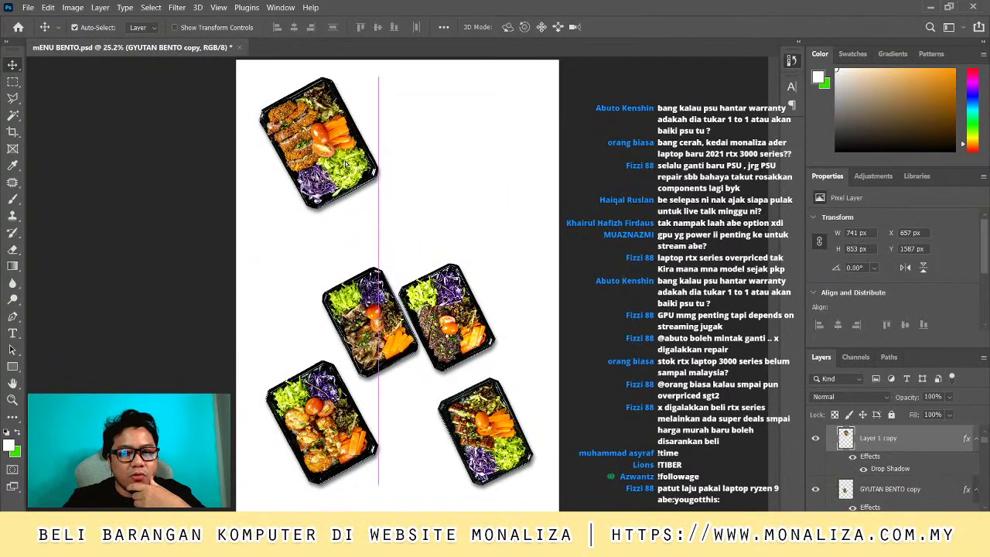
pyautogui.moveTo(420, 186); pyautogui.dragTo(334, 174)
pyautogui.moveTo(390, 338); pyautogui.dragTo(350, 144)
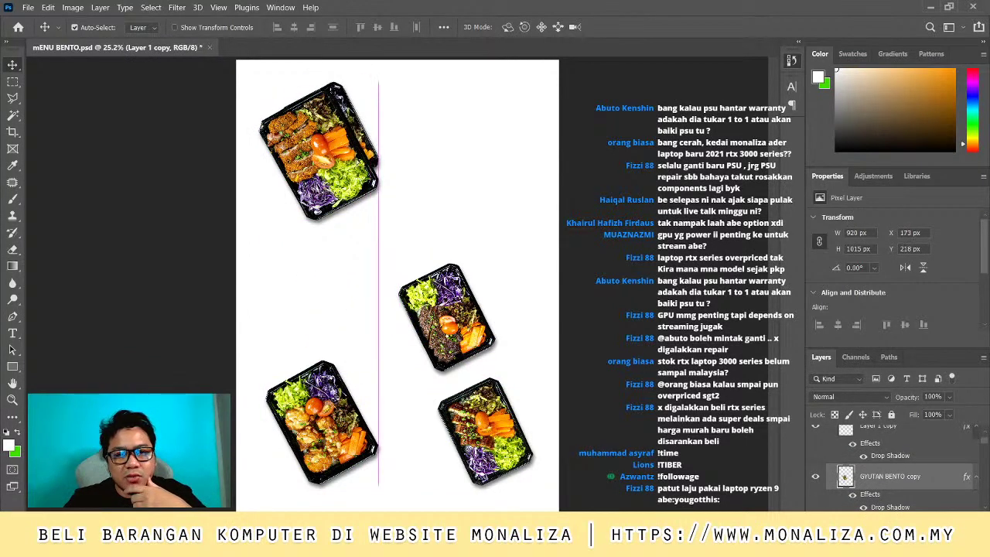
pyautogui.moveTo(350, 144); pyautogui.dragTo(361, 155)
# Stretch the rear top-left bento's right side outward so it sits beside the first
pyautogui.hotkey('ctrl', 't')
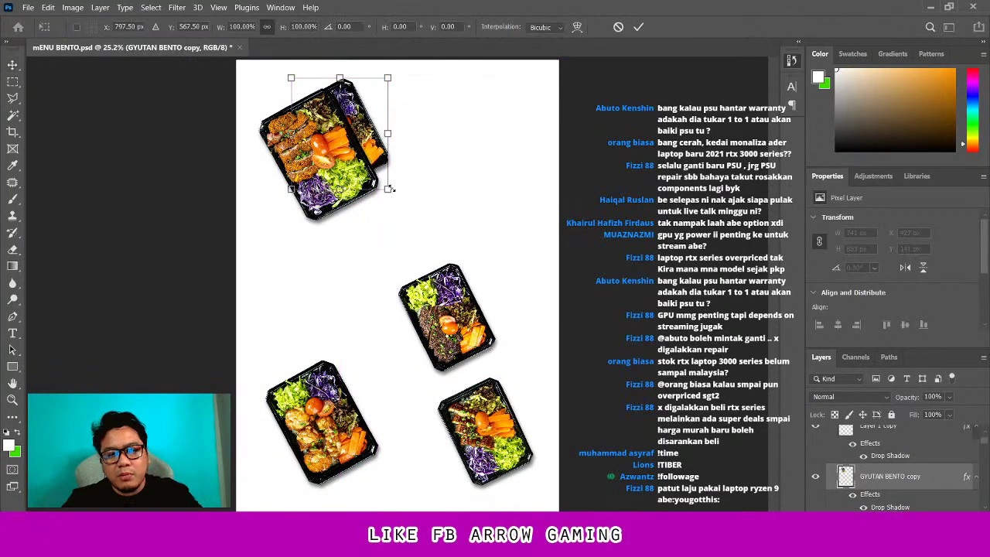
pyautogui.moveTo(389, 218)
pyautogui.mouseDown()
pyautogui.moveTo(415, 220)
pyautogui.moveTo(415, 193)
pyautogui.moveTo(473, 221)
pyautogui.moveTo(501, 211)
pyautogui.mouseUp()
pyautogui.press('Return')
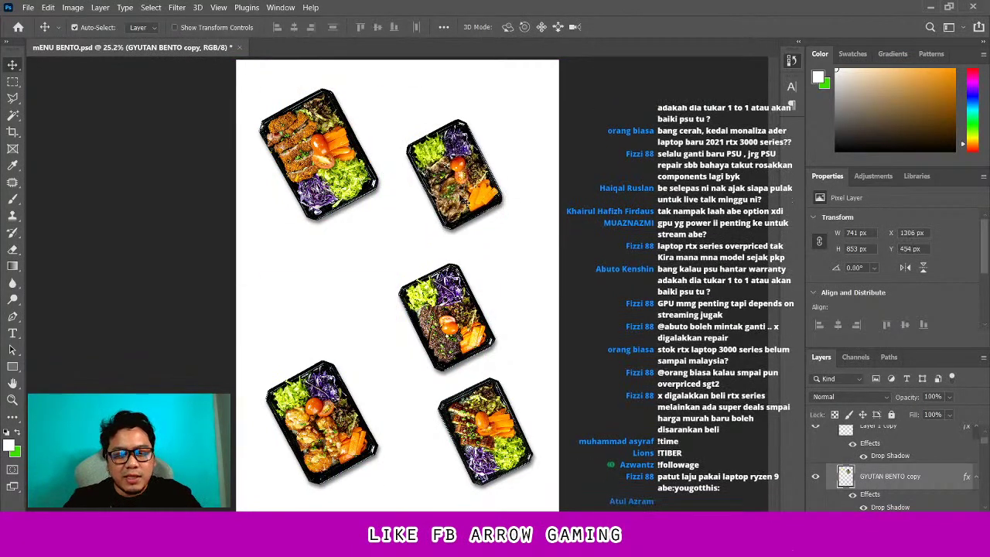
pyautogui.hotkey('ctrl', 't')
pyautogui.press('Escape')
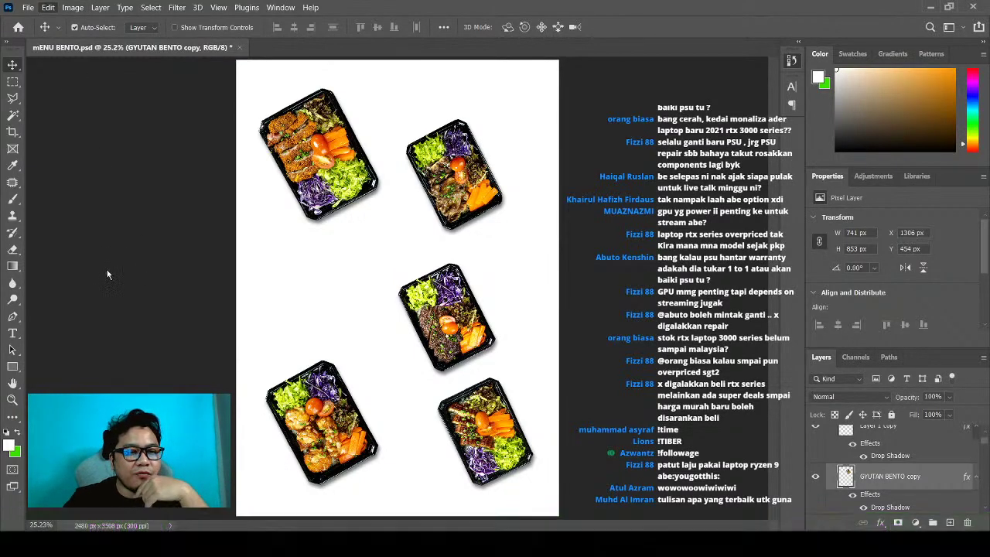
# Try resizing and skewing the upper-right bento, cancel it, and move it next to the first
pyautogui.hotkey('ctrl', 't')
pyautogui.moveTo(405, 230)
pyautogui.mouseDown()
pyautogui.moveTo(352, 292)
pyautogui.moveTo(392, 226)
pyautogui.moveTo(344, 271)
pyautogui.moveTo(620, 271)
pyautogui.moveTo(187, 306)
pyautogui.moveTo(532, 272)
pyautogui.mouseUp()
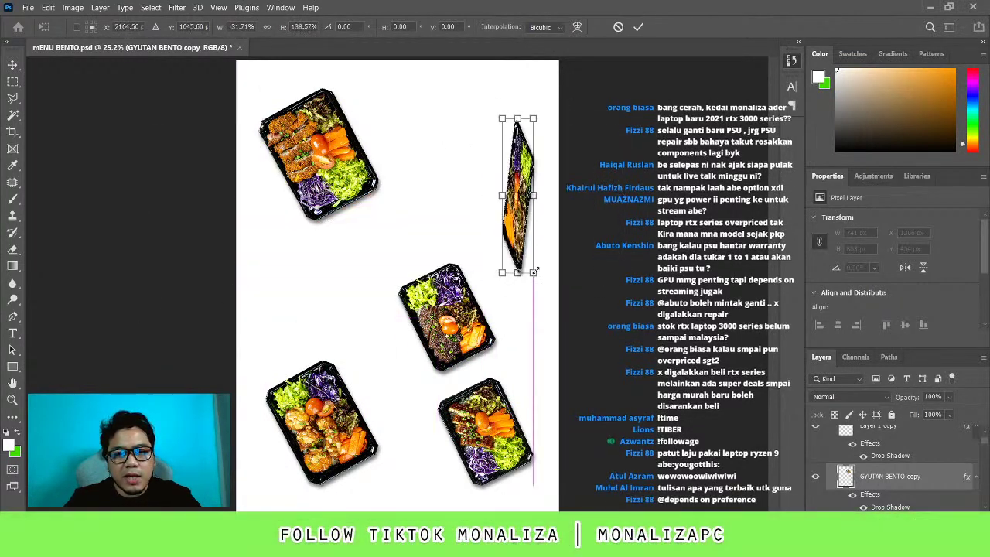
pyautogui.hotkey('ctrl', 'z')
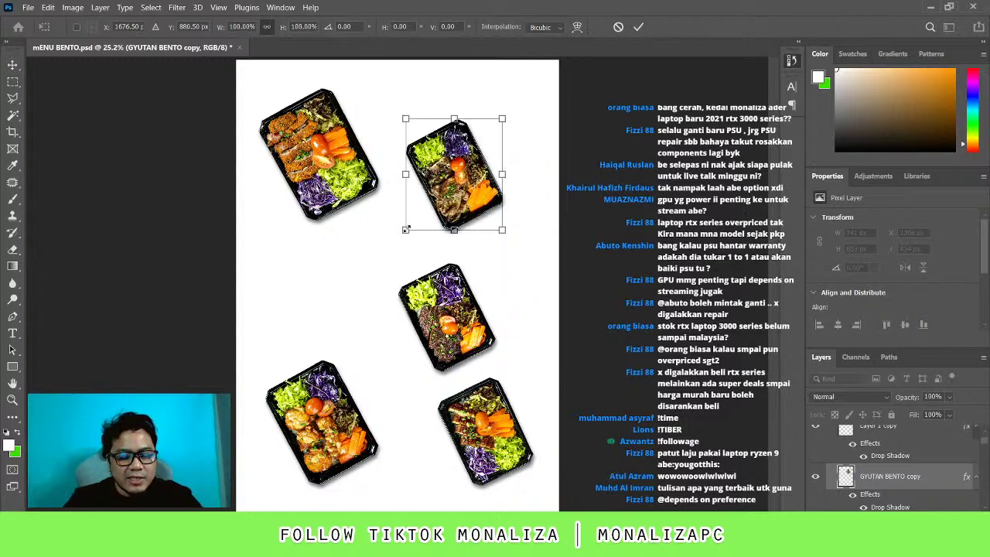
pyautogui.moveTo(405, 230); pyautogui.dragTo(476, 260)
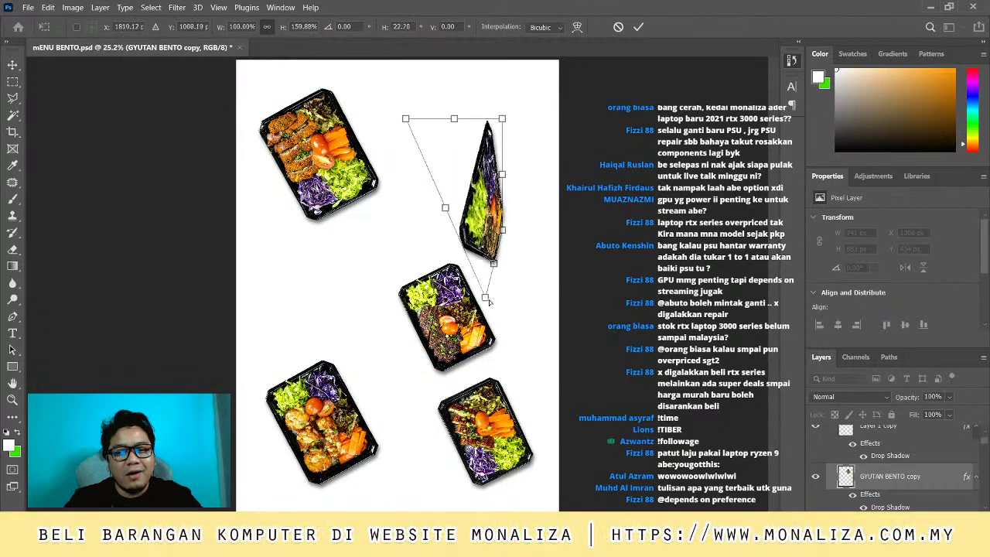
pyautogui.moveTo(477, 260)
pyautogui.mouseDown()
pyautogui.moveTo(365, 219)
pyautogui.moveTo(358, 229)
pyautogui.mouseUp()
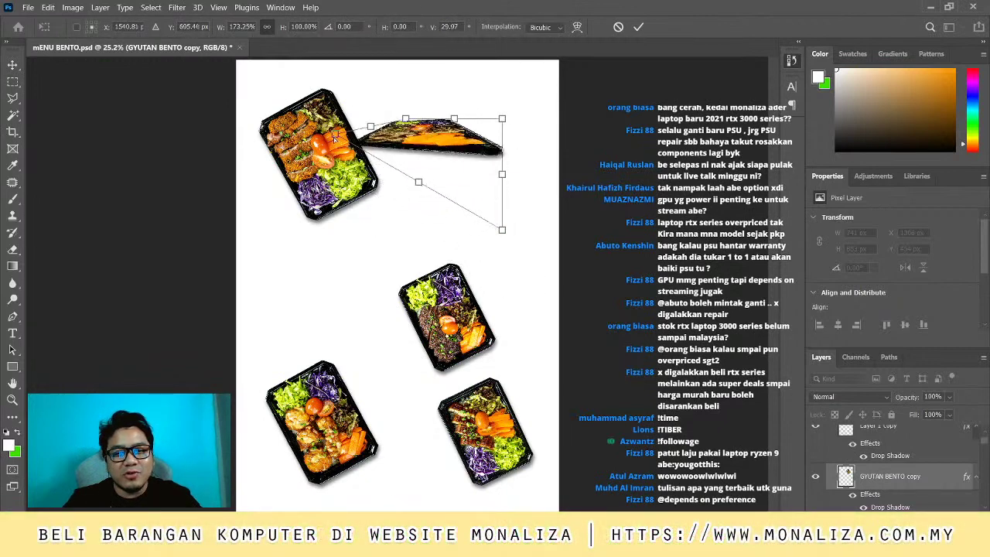
pyautogui.press('Escape')
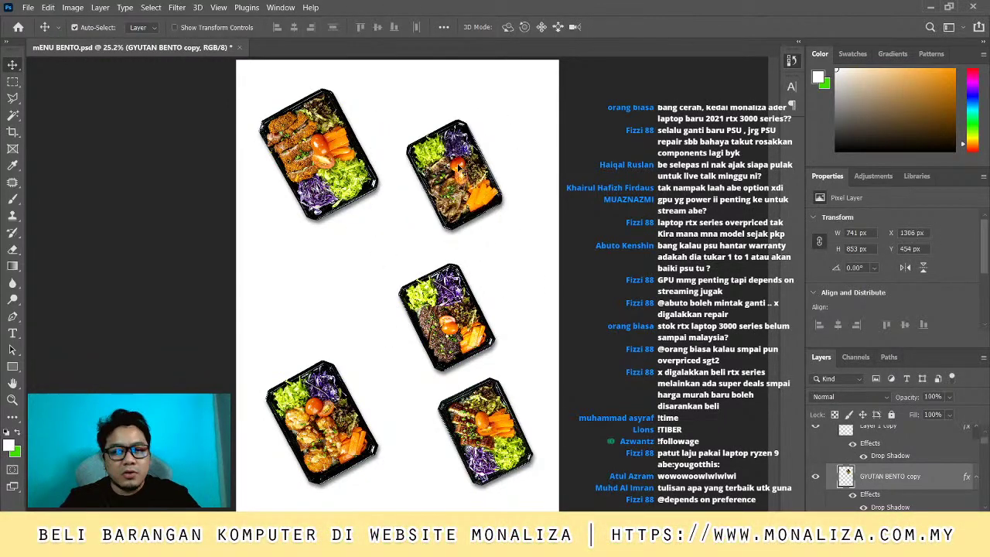
pyautogui.moveTo(462, 170); pyautogui.dragTo(407, 119)
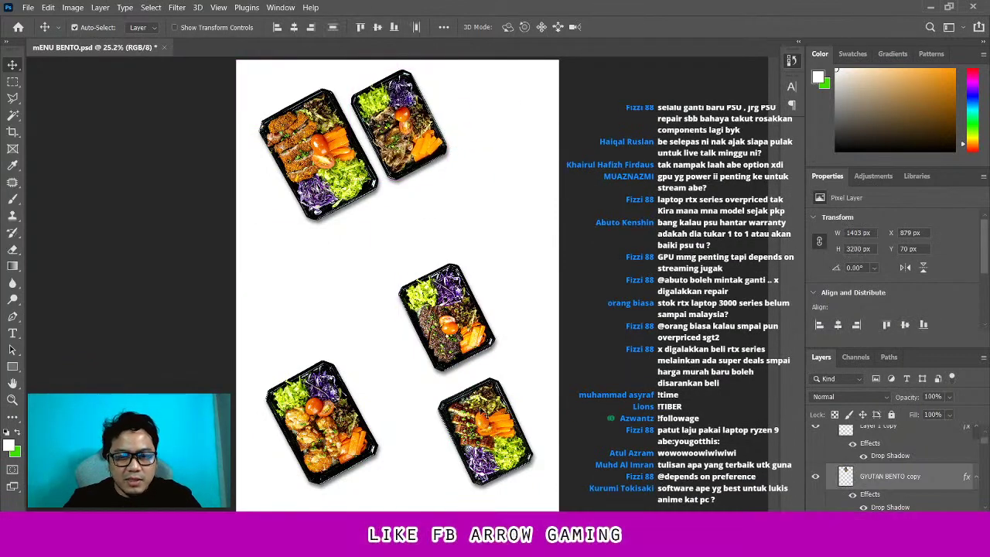
# Scale the GYUTAN BENTO copy layer slightly larger
pyautogui.hotkey('ctrl', 't')
pyautogui.moveTo(348, 68); pyautogui.dragTo(318, 61)
pyautogui.moveTo(495, 456); pyautogui.dragTo(532, 506)
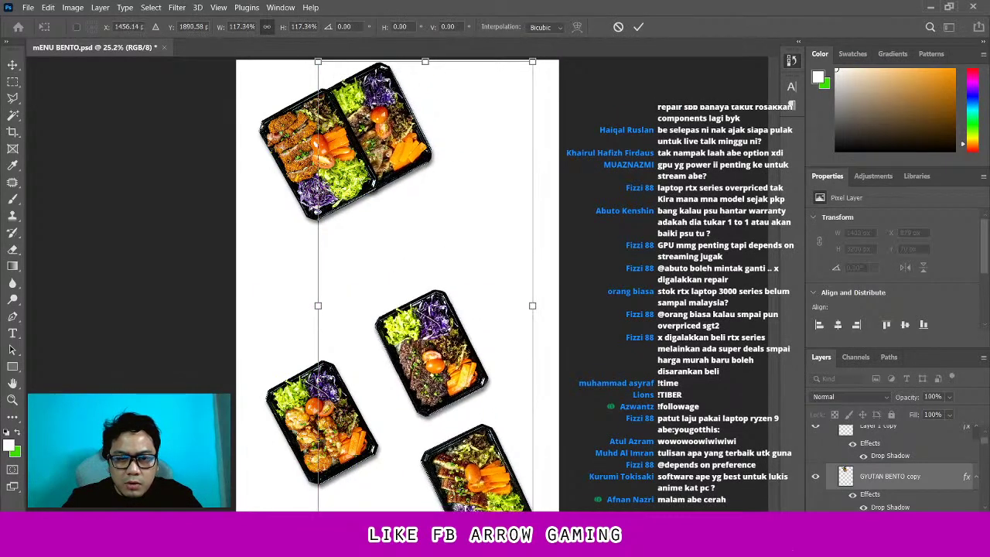
pyautogui.press('Return')
# Move the middle and bottom-right bentos to the top-right and the bottom bento to the top-left
pyautogui.moveTo(512, 386); pyautogui.dragTo(556, 158)
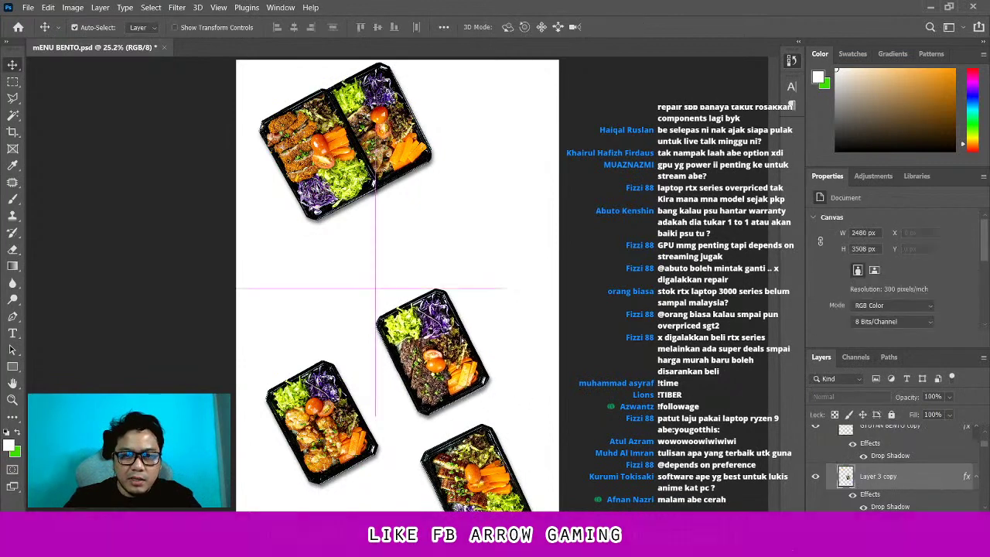
pyautogui.moveTo(479, 124); pyautogui.dragTo(448, 93)
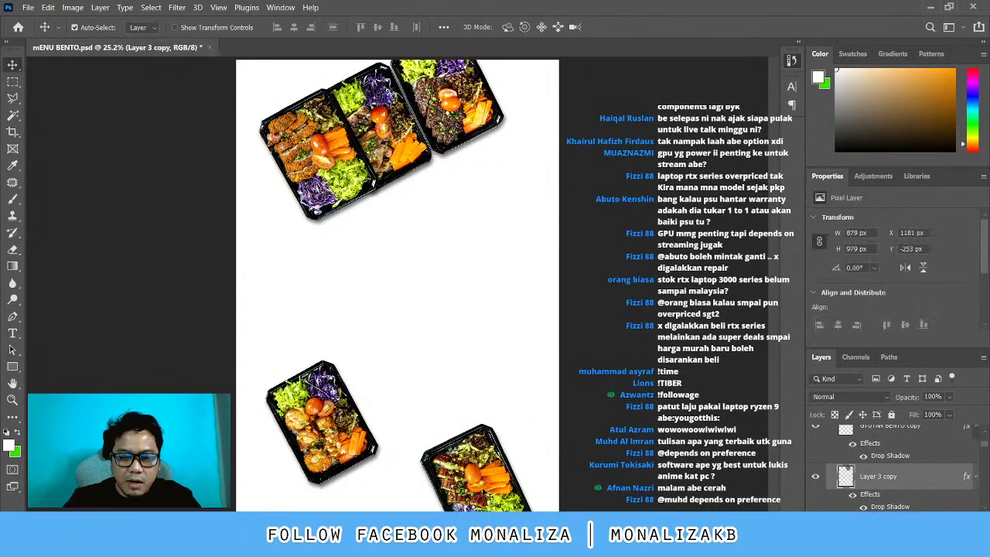
pyautogui.moveTo(474, 446)
pyautogui.mouseDown()
pyautogui.moveTo(547, 60)
pyautogui.moveTo(530, 83)
pyautogui.mouseUp()
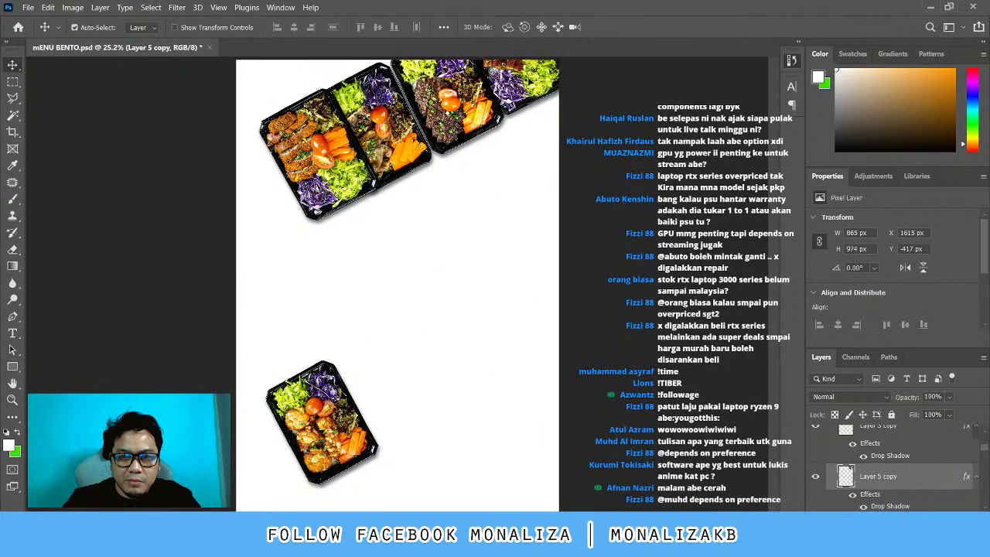
pyautogui.moveTo(294, 467); pyautogui.dragTo(266, 202)
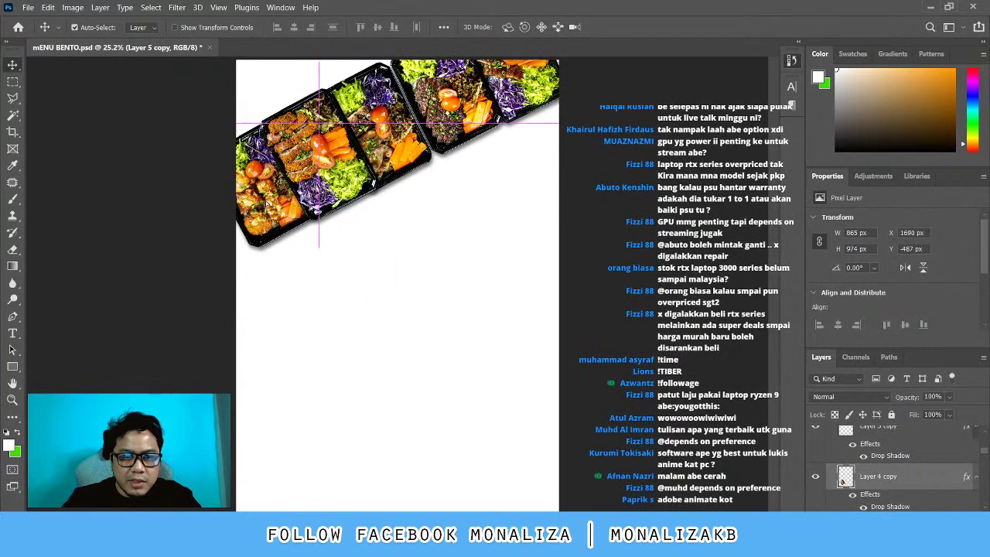
# Rotate the Layer 4 copy bento slightly and place it below the top-left bento
pyautogui.hotkey('ctrl', 't')
pyautogui.moveTo(216, 256); pyautogui.dragTo(197, 254)
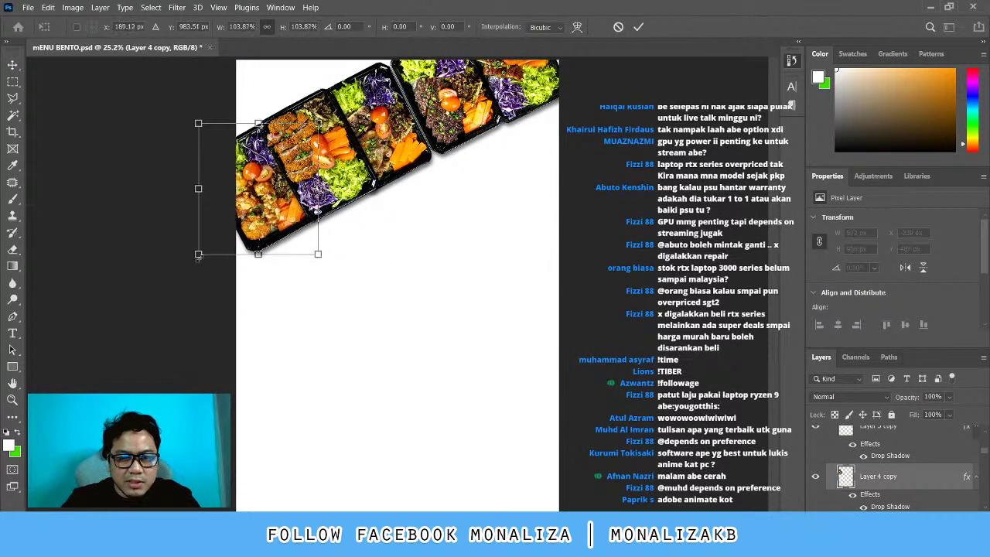
pyautogui.press('Return')
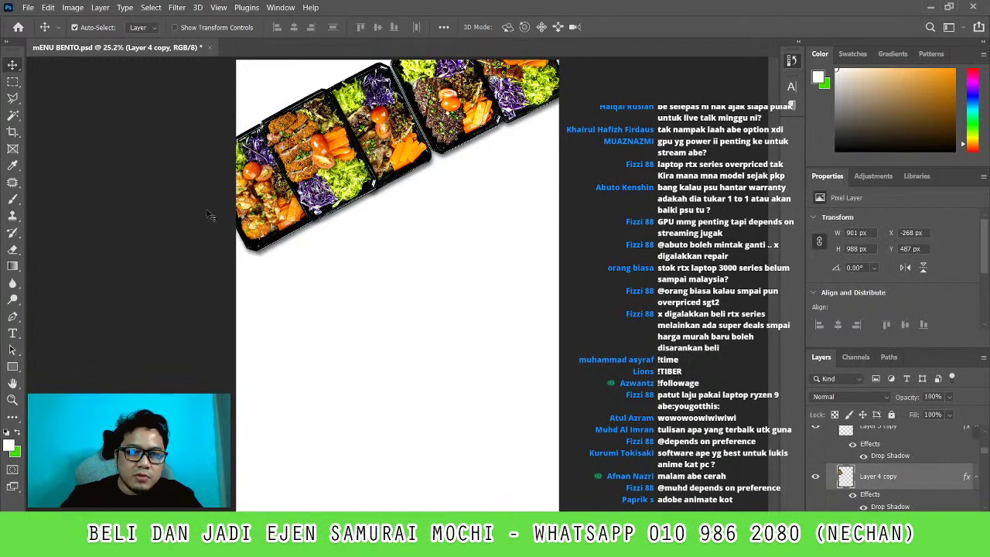
pyautogui.moveTo(263, 230); pyautogui.dragTo(309, 334)
pyautogui.moveTo(325, 147); pyautogui.dragTo(308, 166)
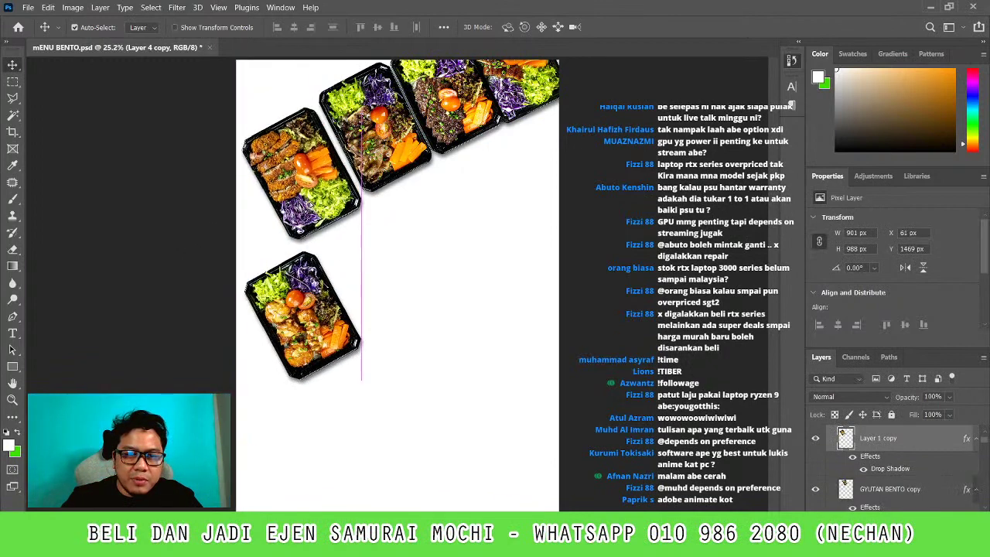
# Put the gyutan bento below the middle one and raise the left-column bentos
pyautogui.moveTo(383, 127); pyautogui.dragTo(322, 446)
pyautogui.moveTo(328, 351); pyautogui.dragTo(329, 329)
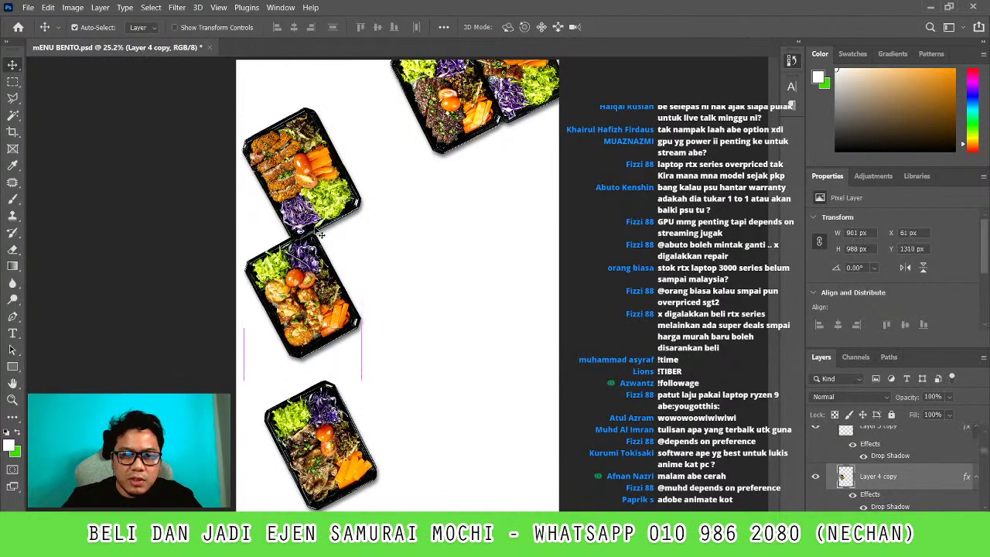
pyautogui.moveTo(301, 174); pyautogui.dragTo(302, 143)
pyautogui.moveTo(320, 448); pyautogui.dragTo(321, 427)
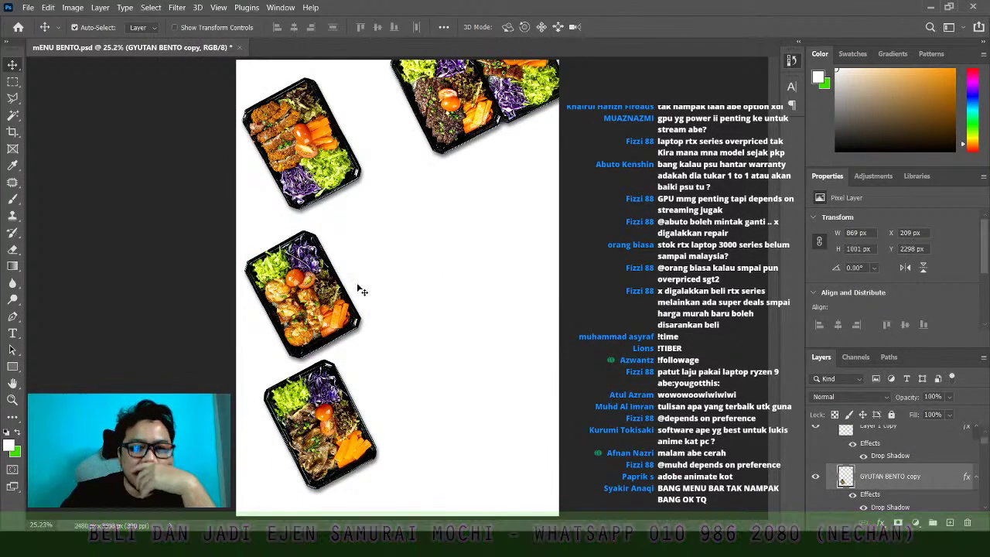
# Move the beef bento to the middle right and another bento into the centre-left gap
pyautogui.moveTo(452, 108); pyautogui.dragTo(457, 329)
pyautogui.moveTo(327, 173); pyautogui.dragTo(478, 165)
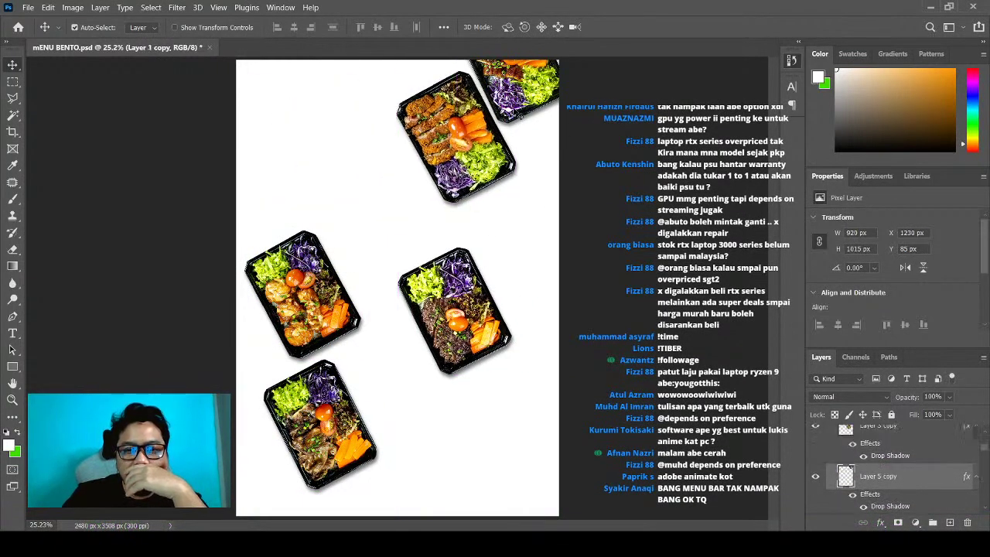
pyautogui.moveTo(514, 89); pyautogui.dragTo(365, 239)
pyautogui.moveTo(433, 240); pyautogui.dragTo(448, 281)
pyautogui.moveTo(456, 138); pyautogui.dragTo(473, 186)
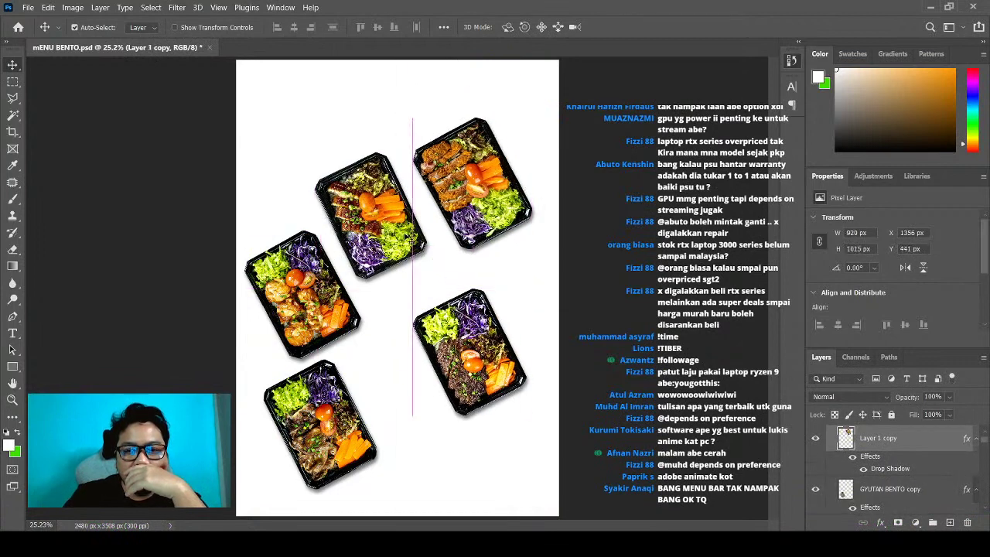
pyautogui.moveTo(370, 217); pyautogui.dragTo(390, 257)
# Type a black SAMURAI YAKINIU text layer at the upper left of the poster
pyautogui.click(375, 140)
pyautogui.press('t')
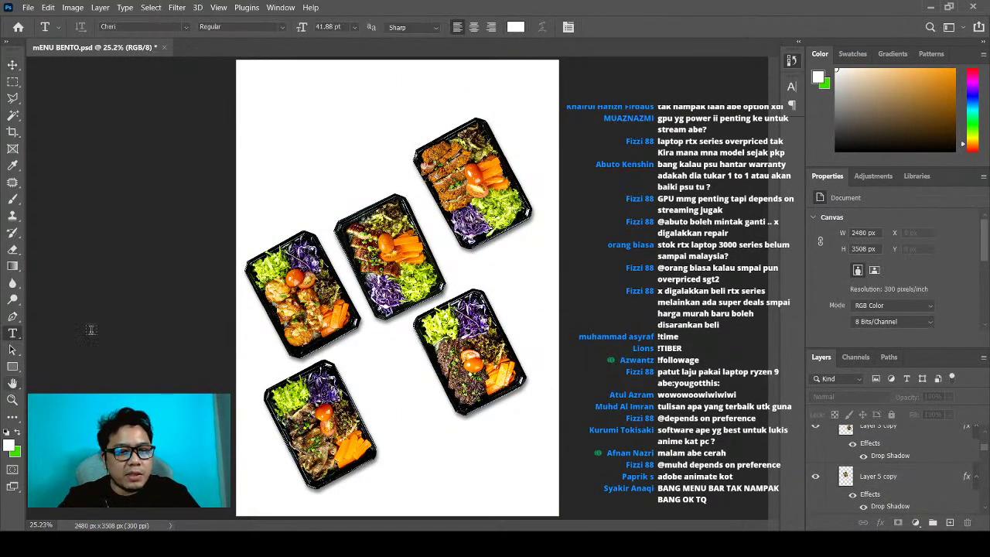
pyautogui.click(7, 434)
pyautogui.click(284, 152)
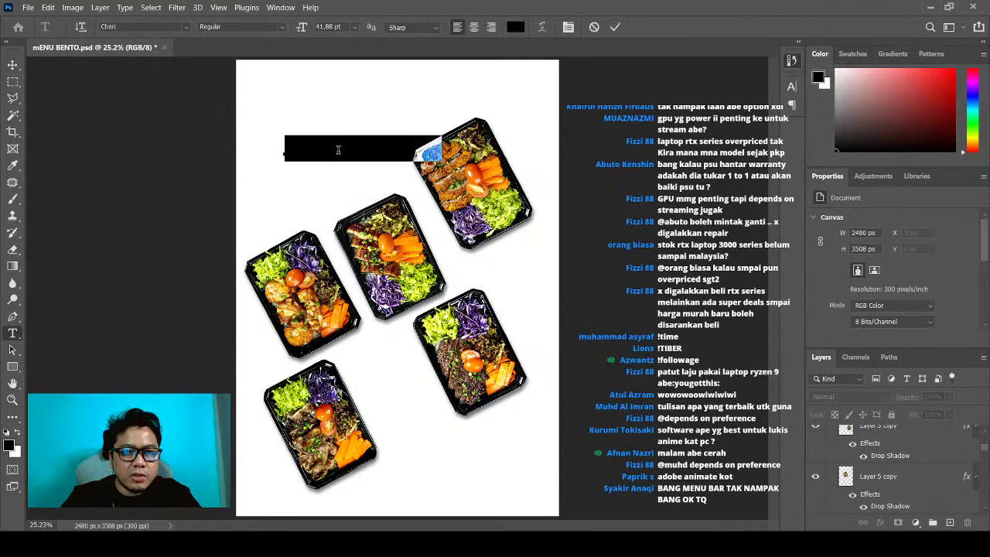
pyautogui.write('SAMURAI YA')
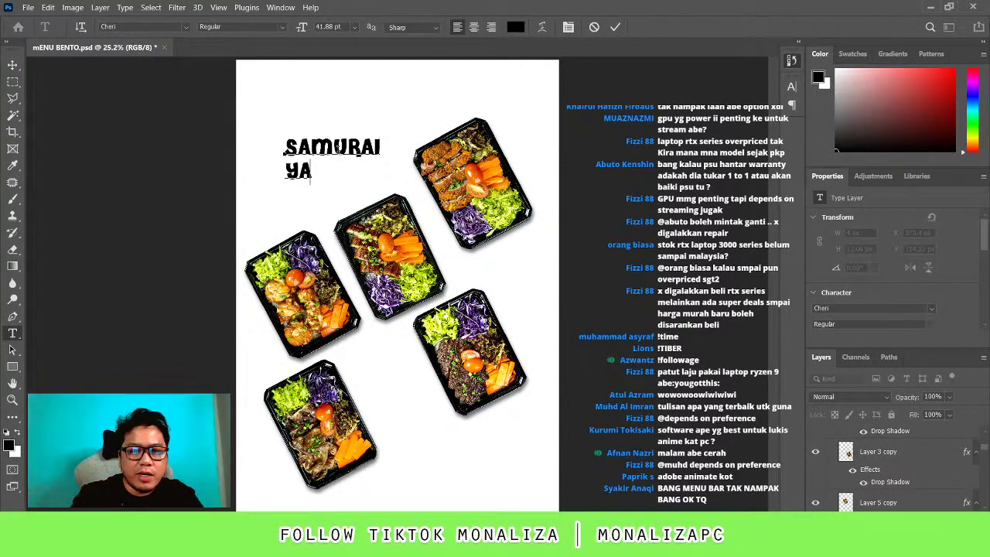
pyautogui.write('KINIU')
# Set the heading in Nikkyou Sans and move it toward the top-left corner
pyautogui.hotkey('ctrl', 'a')
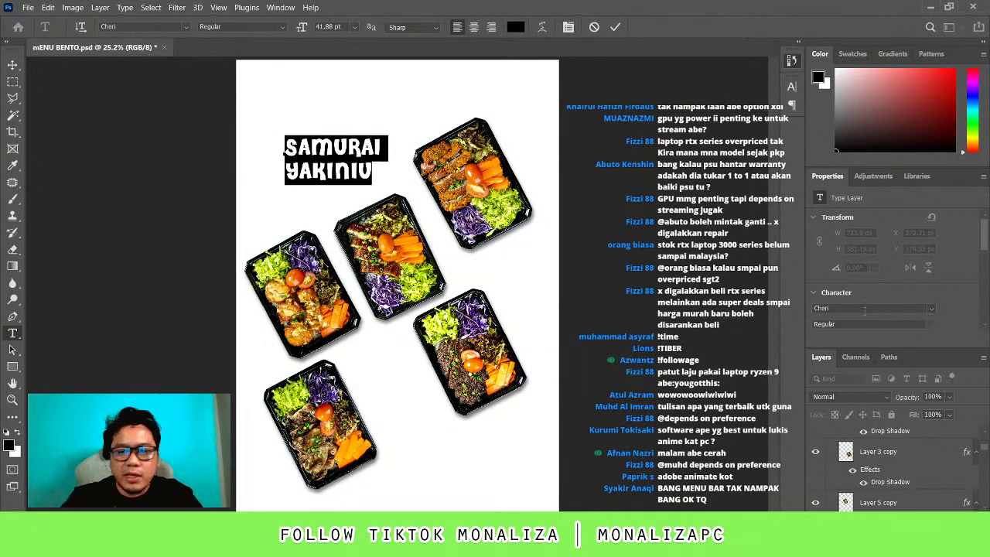
pyautogui.click(139, 27)
pyautogui.write('ame')
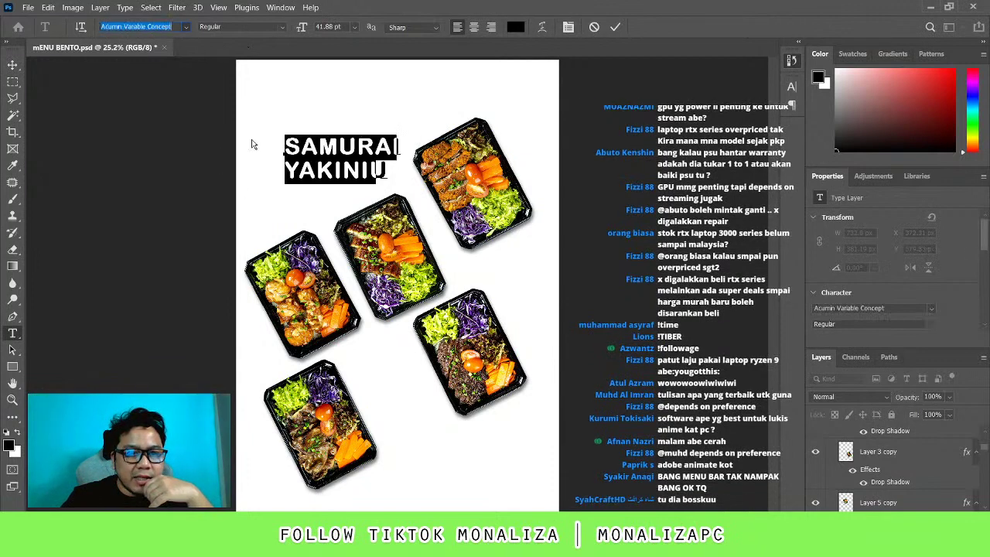
pyautogui.press('Down')
pyautogui.press('Down')
pyautogui.press('Down')
pyautogui.press('Down')
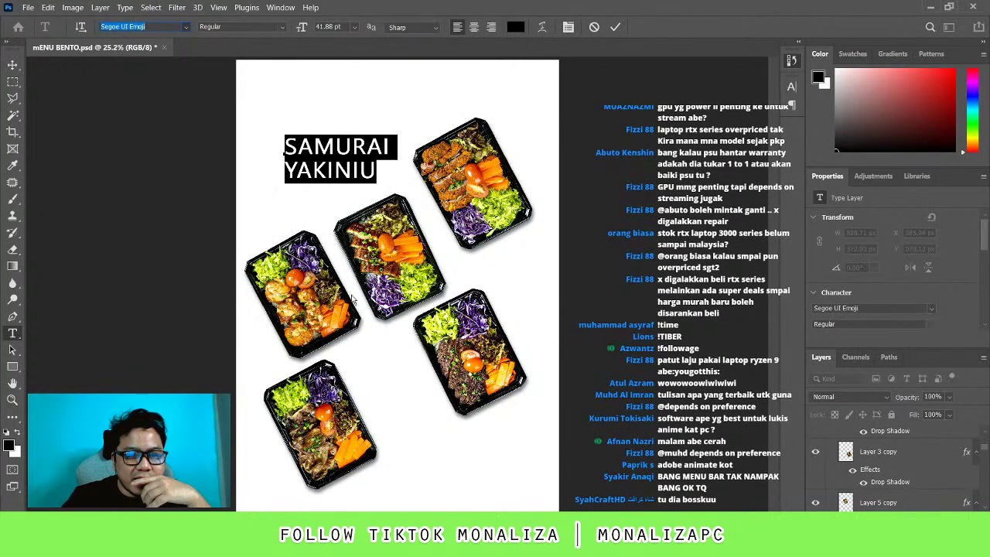
pyautogui.press('Down')
pyautogui.press('Down')
pyautogui.press('Down')
pyautogui.press('Down')
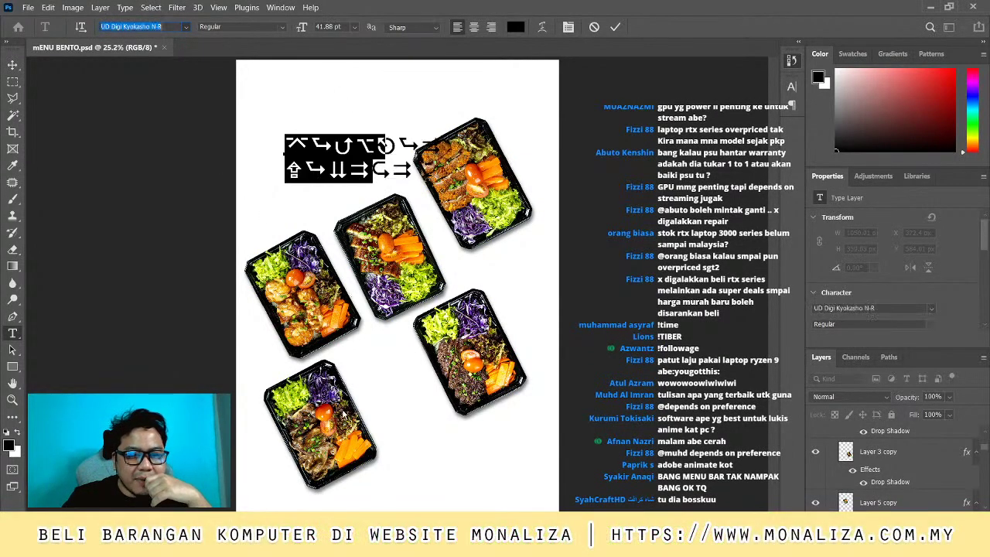
pyautogui.press('Down')
pyautogui.press('Down')
pyautogui.click(12, 65)
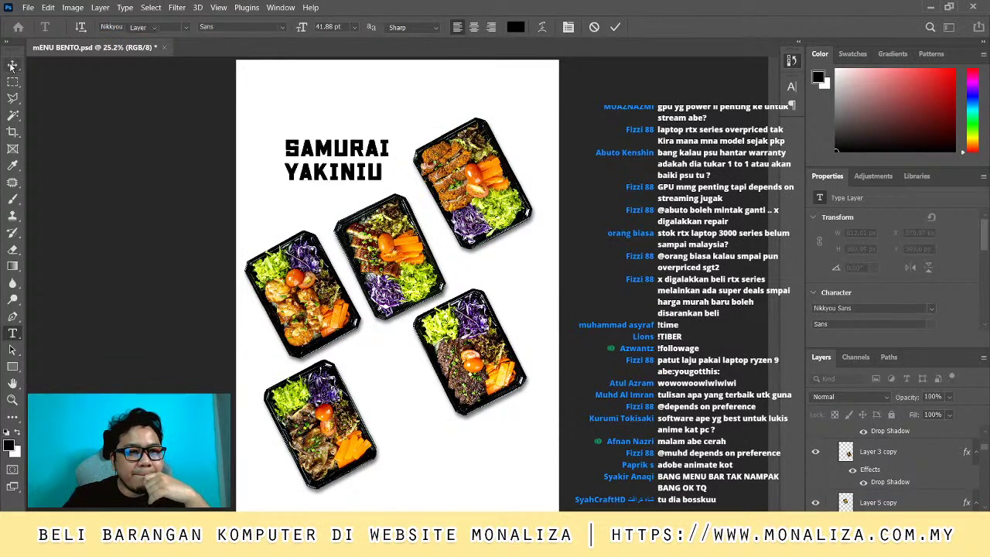
pyautogui.moveTo(366, 159); pyautogui.dragTo(345, 112)
# Add a 弁当 text layer below the heading, converted from typed BENTO
pyautogui.press('t')
pyautogui.click(314, 183)
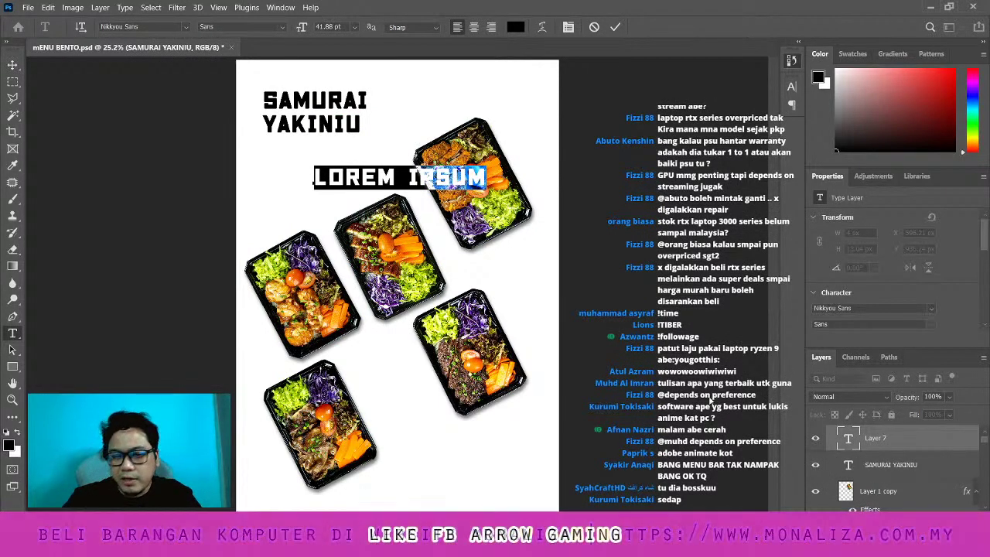
pyautogui.write('VAN')
pyautogui.write('ELEVEN')
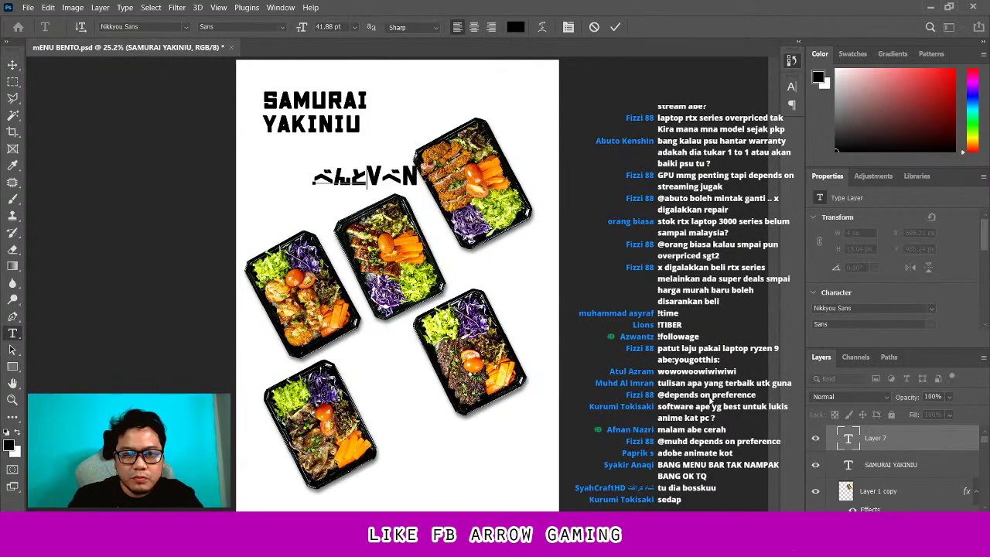
pyautogui.press('BackSpace')
pyautogui.press('BackSpace')
pyautogui.press('BackSpace')
pyautogui.write('BEN')
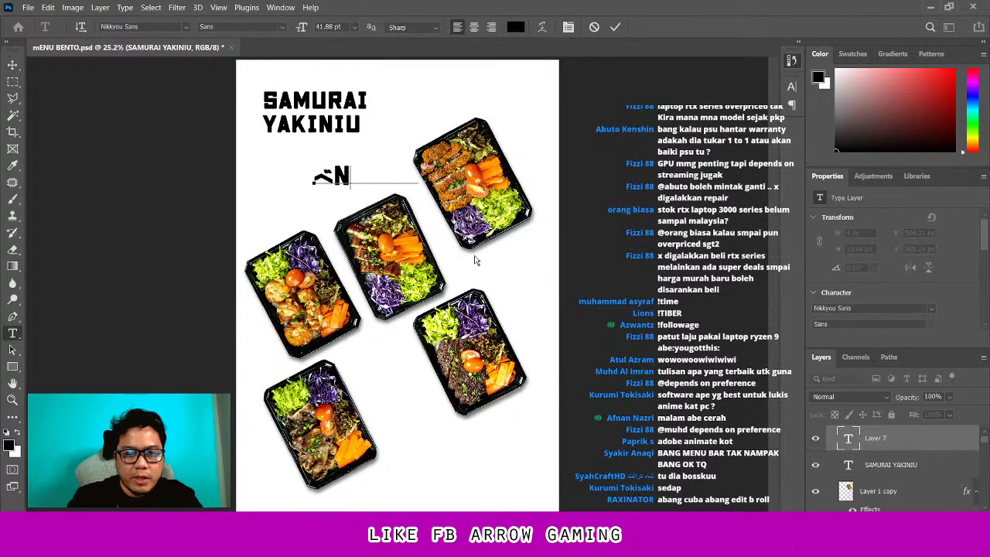
pyautogui.write('TO')
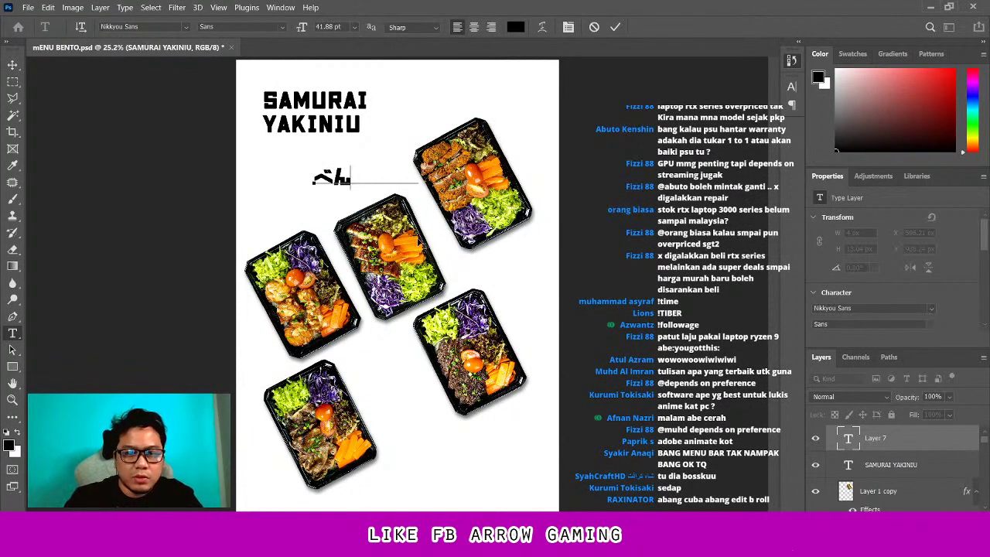
pyautogui.press('space')
pyautogui.press('Return')
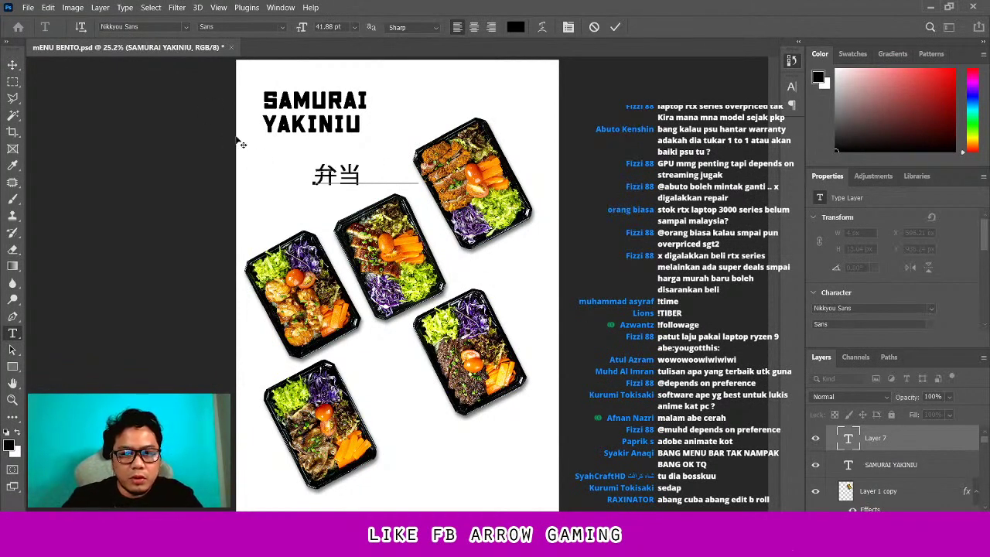
pyautogui.hotkey('ctrl', 'Return')
# Shift the 弁当 text slightly right, then delete that text layer
pyautogui.press('v')
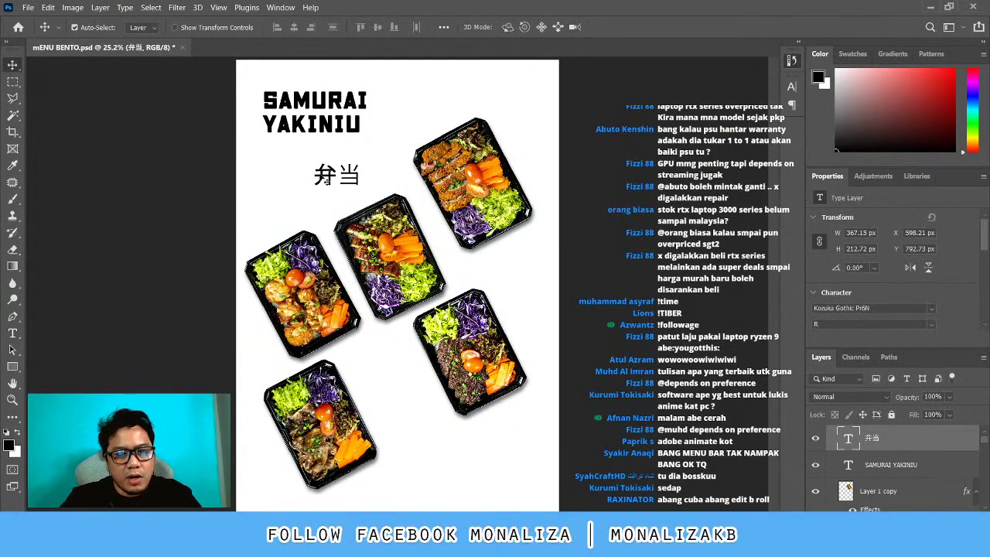
pyautogui.doubleClick(349, 178)
pyautogui.press('BackSpace')
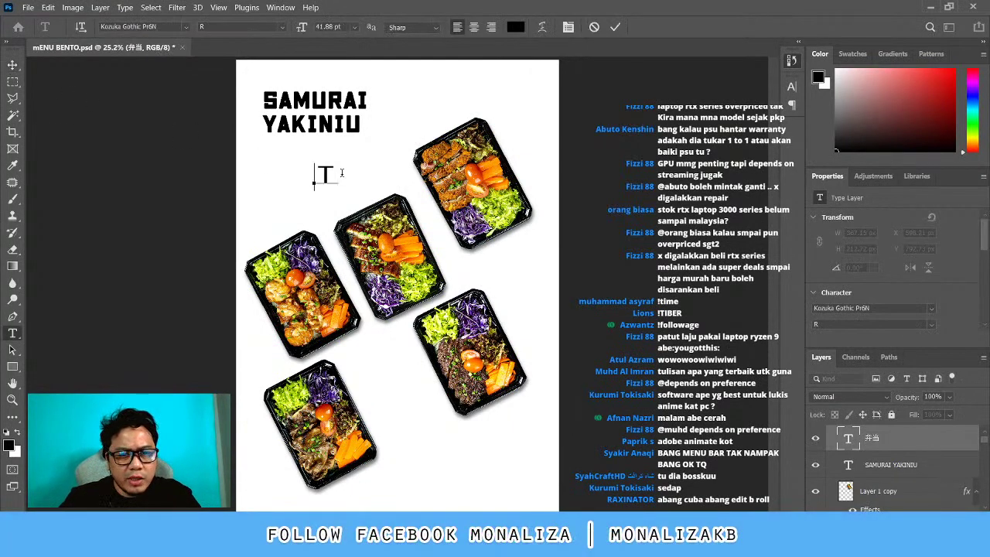
pyautogui.press('Escape')
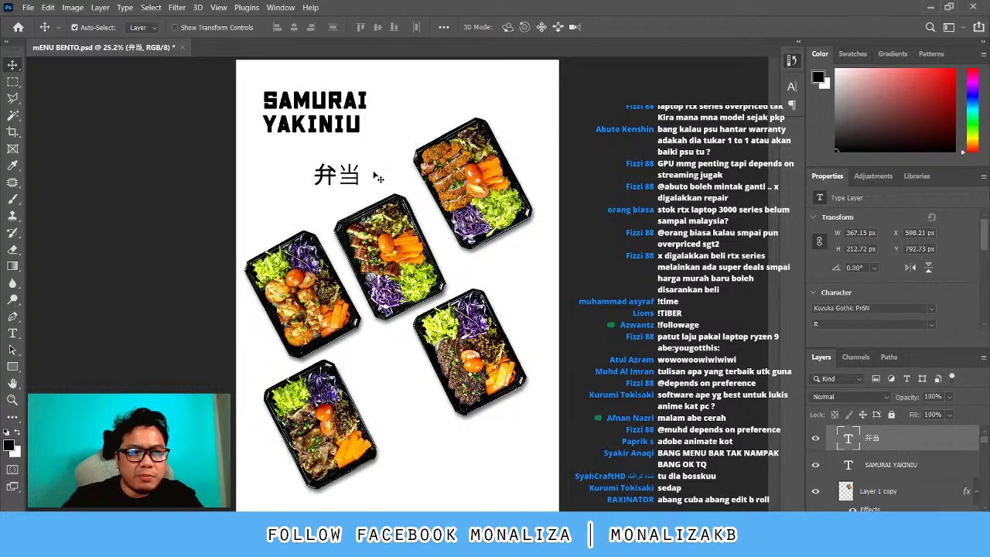
pyautogui.moveTo(378, 178); pyautogui.dragTo(402, 176)
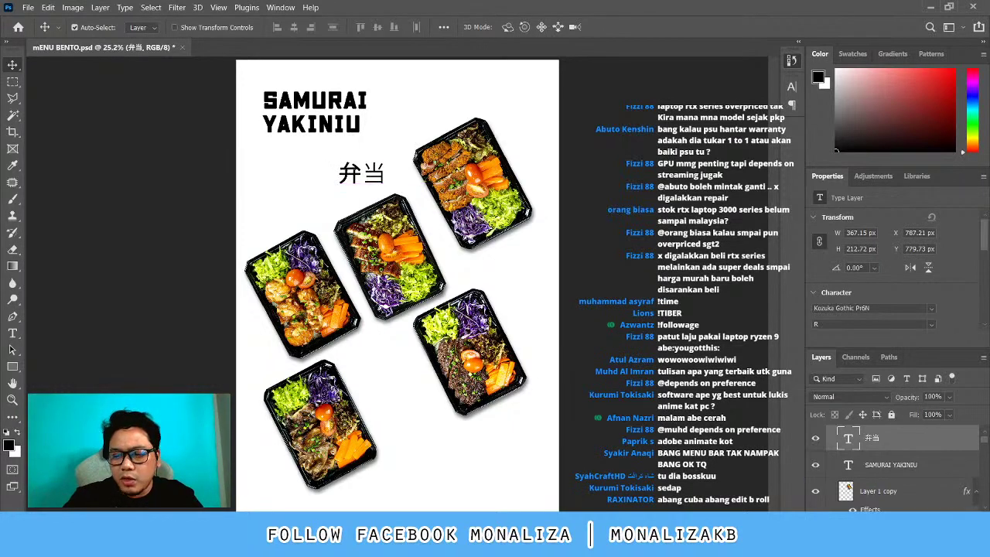
pyautogui.press('Delete')
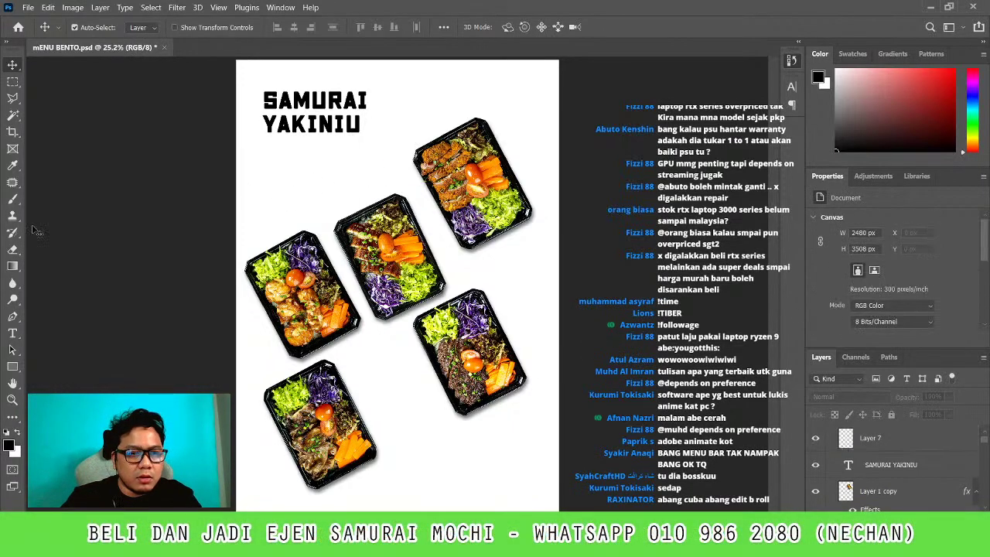
# Add べんとう text under the heading, aligned with its left edge
pyautogui.click(13, 335)
pyautogui.click(296, 184)
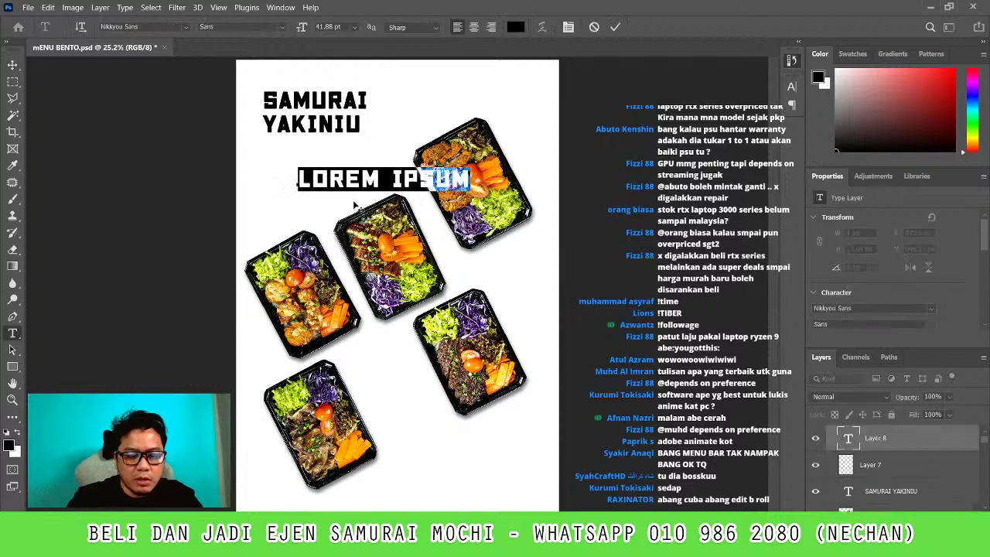
pyautogui.write('べんとう')
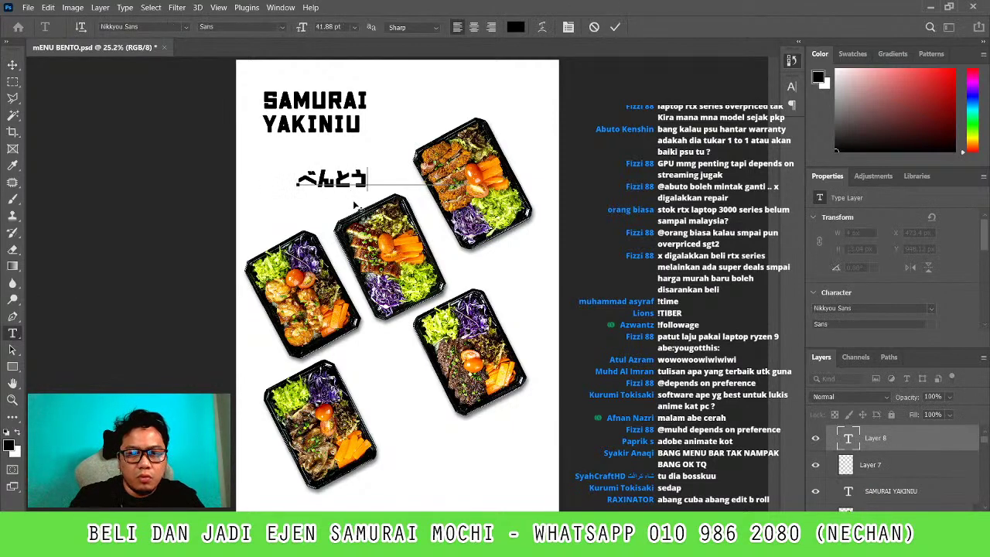
pyautogui.press('Return')
pyautogui.click(12, 65)
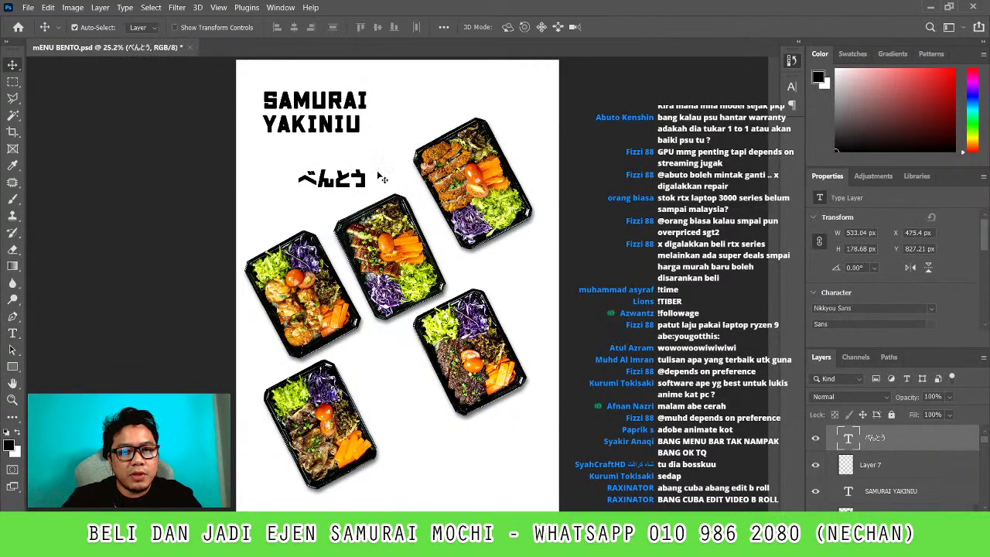
pyautogui.moveTo(350, 182); pyautogui.dragTo(338, 166)
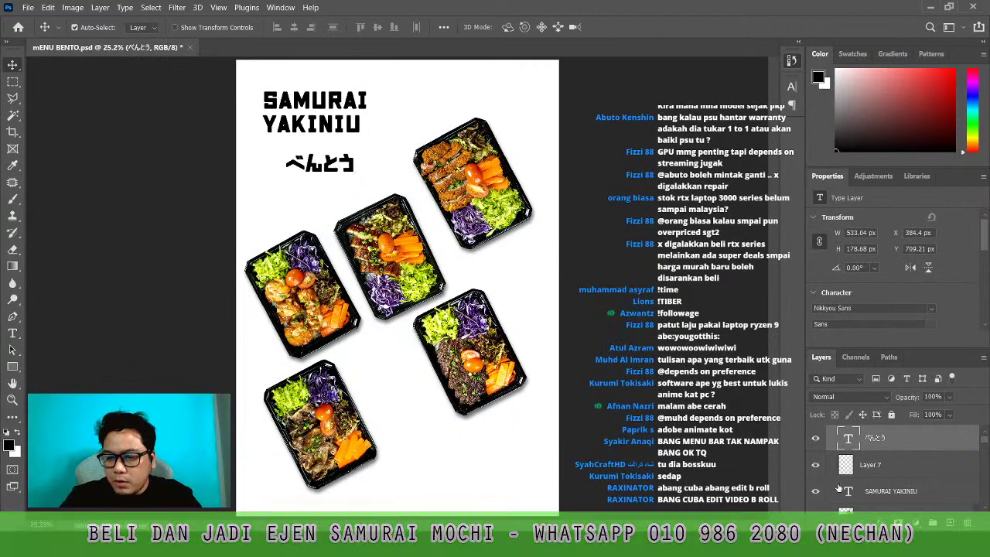
pyautogui.click(147, 63)
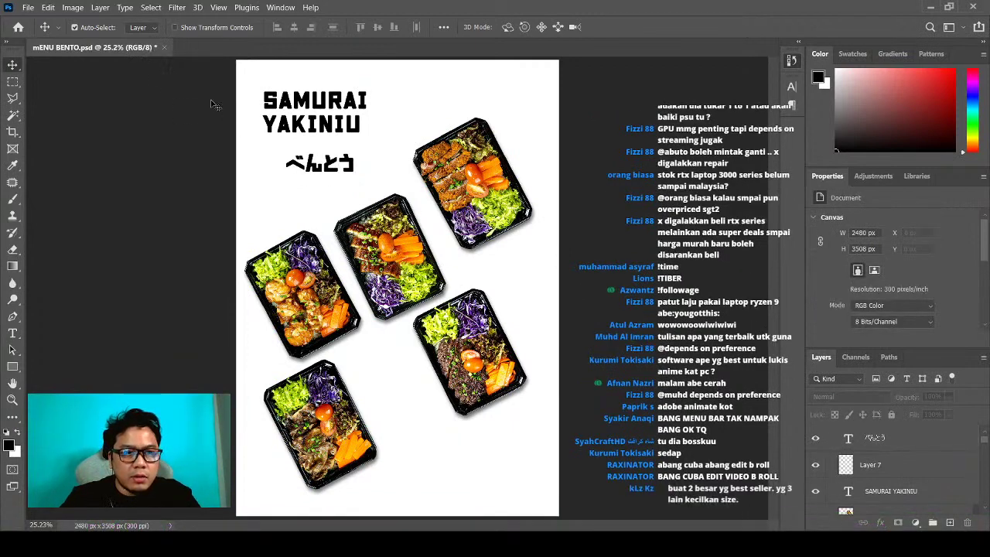
pyautogui.moveTo(330, 163)
pyautogui.mouseDown()
pyautogui.moveTo(307, 154)
pyautogui.moveTo(306, 195)
pyautogui.mouseUp()
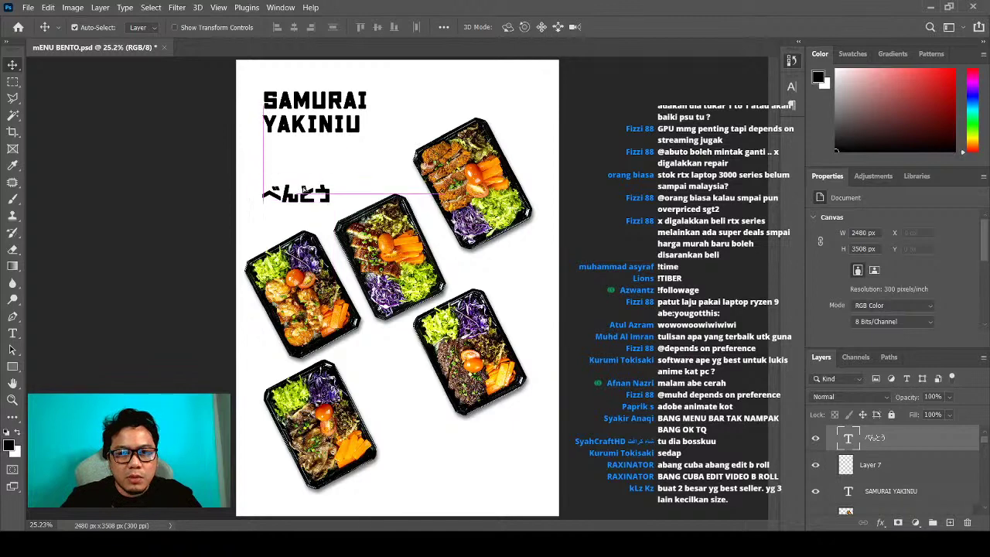
# Change the heading to SAMURAI YAKINIKU with a new BENTO line, and shift it right
pyautogui.doubleClick(364, 121)
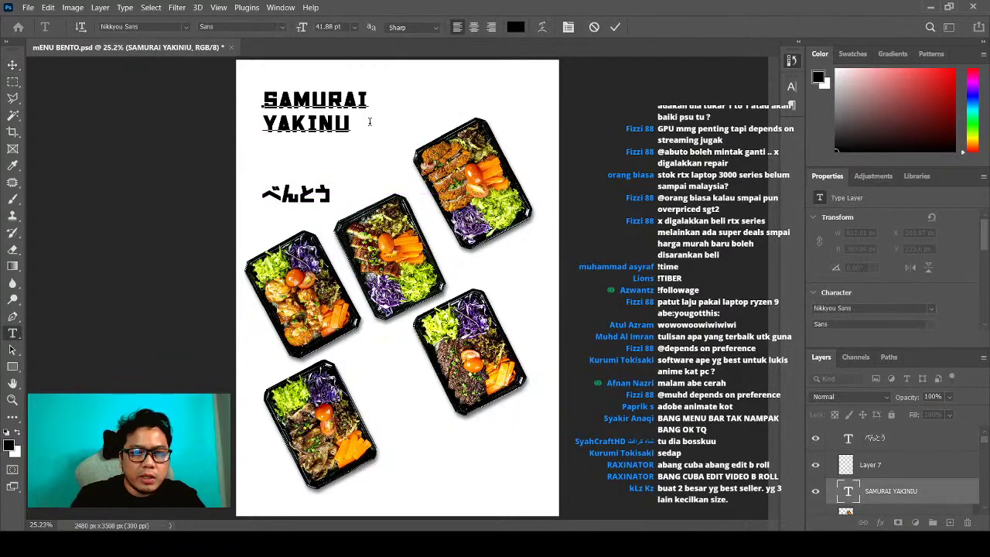
pyautogui.write('KU')
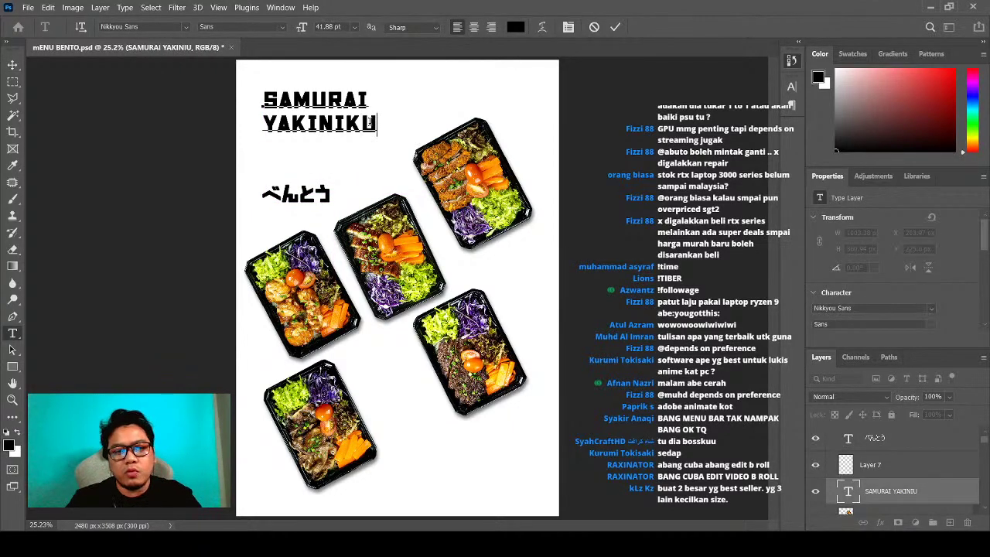
pyautogui.press('Return')
pyautogui.write('BENTO')
pyautogui.moveTo(345, 149); pyautogui.dragTo(305, 54)
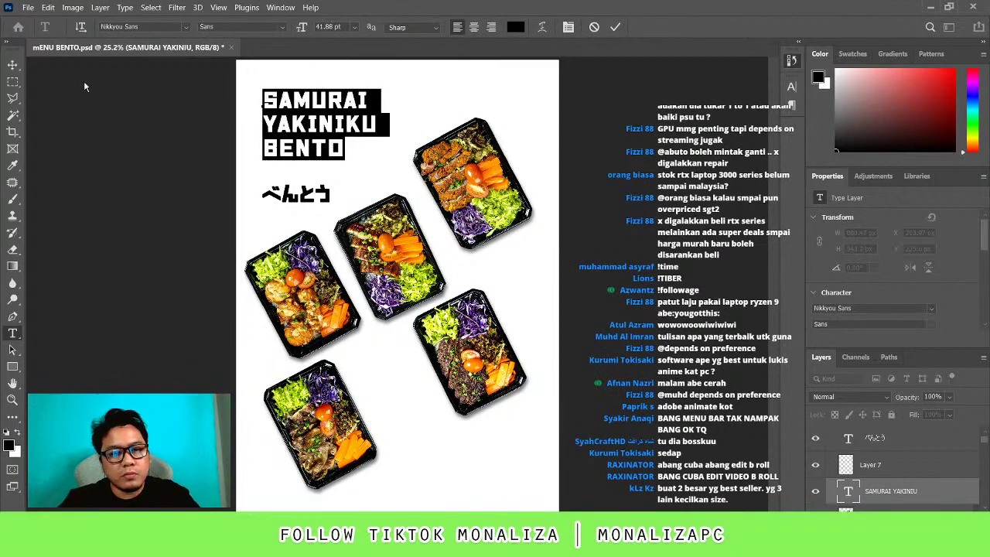
pyautogui.click(12, 64)
pyautogui.moveTo(316, 133); pyautogui.dragTo(387, 133)
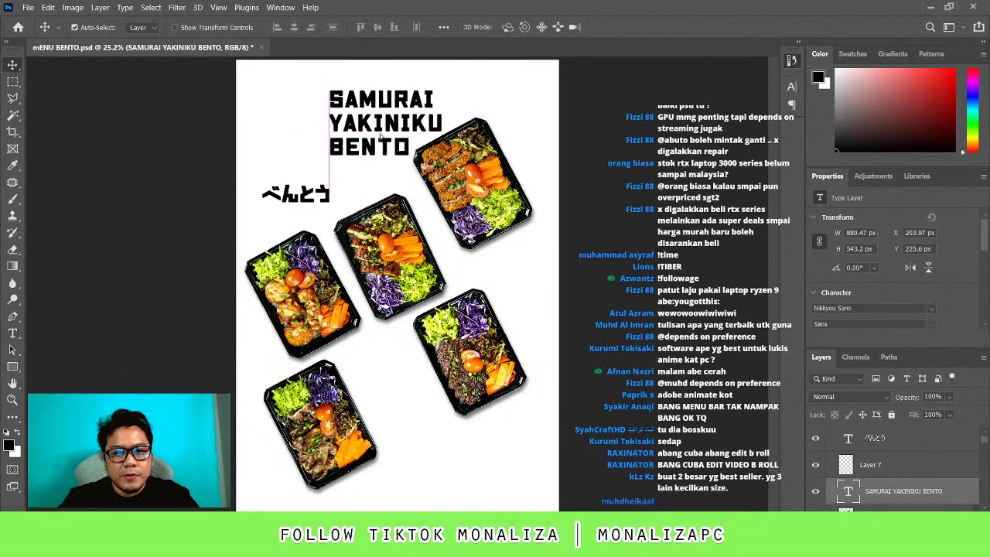
pyautogui.doubleClick(295, 199)
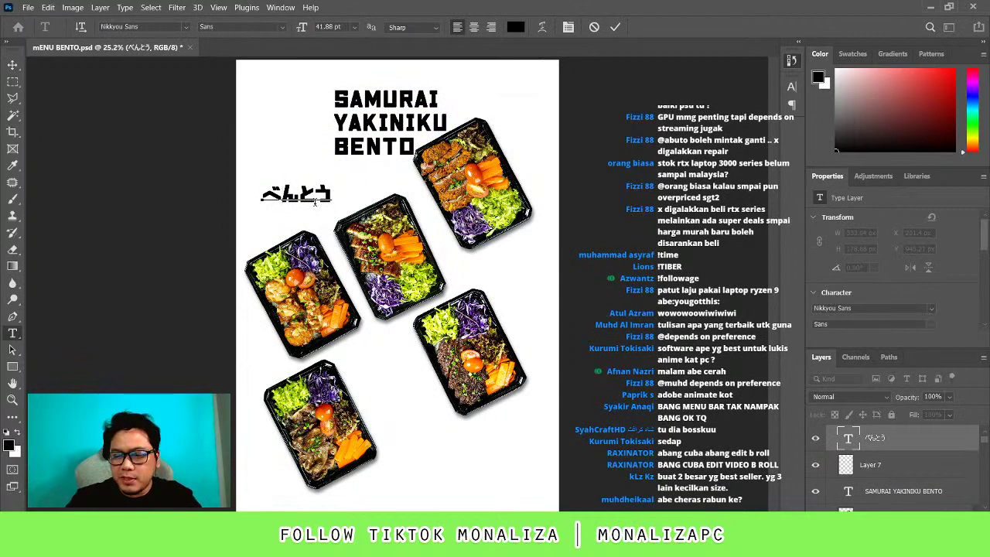
# Retype べんとう with a line break after each character, stacking it vertically
pyautogui.doubleClick(308, 186)
pyautogui.write('べんと')
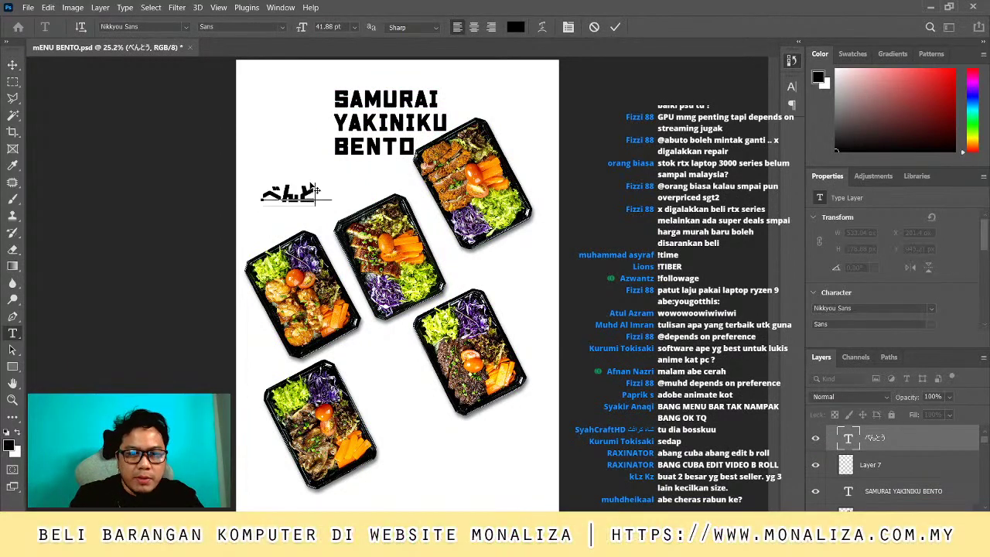
pyautogui.press('space')
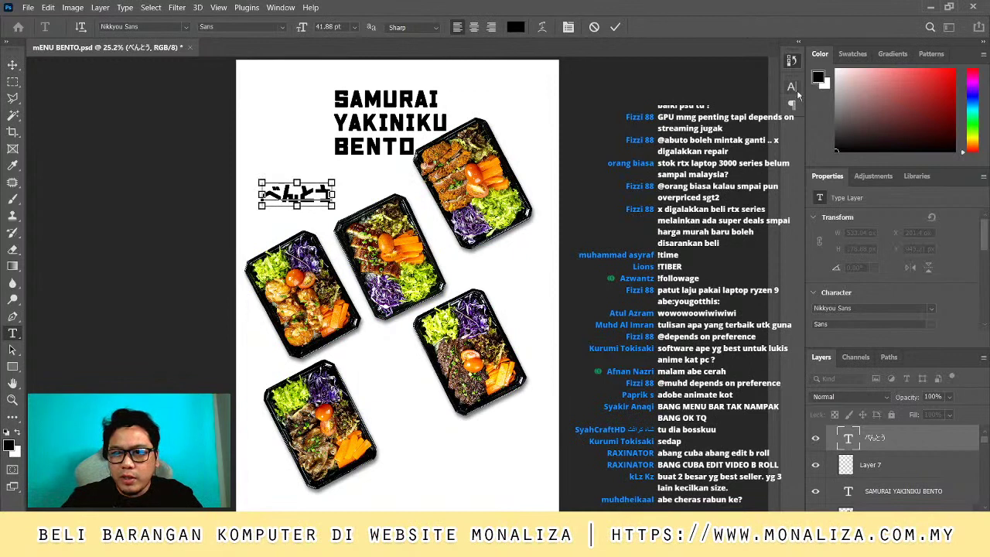
pyautogui.press('Return')
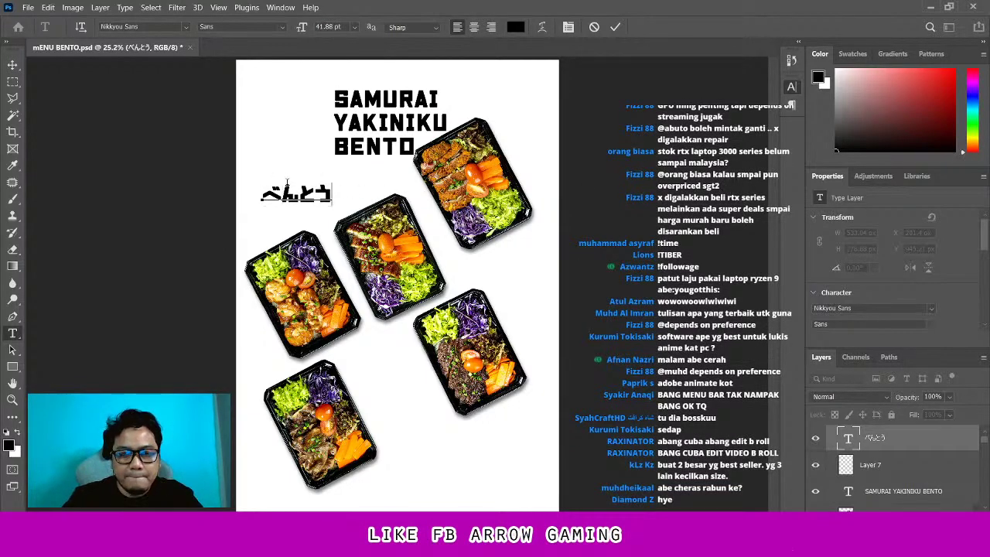
pyautogui.press('Return')
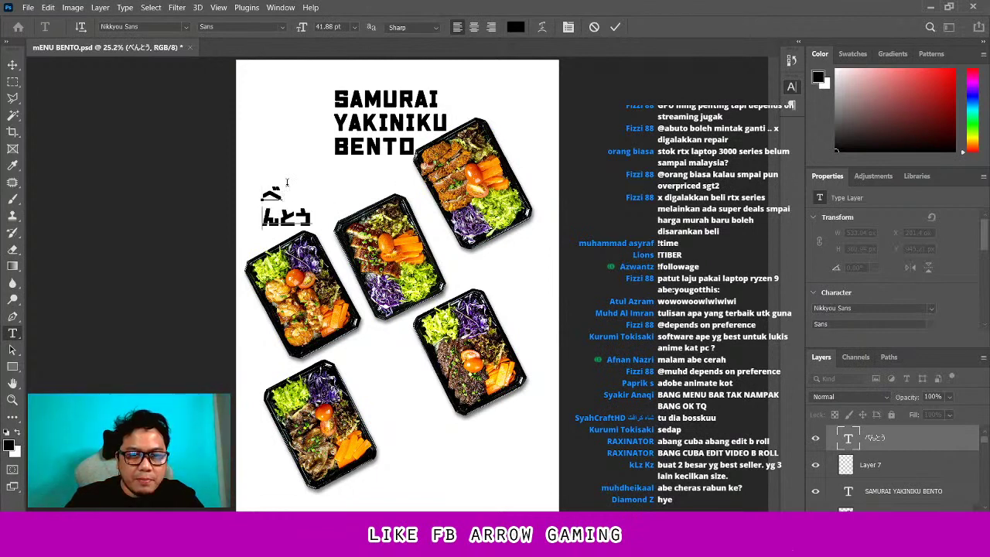
pyautogui.press('Return')
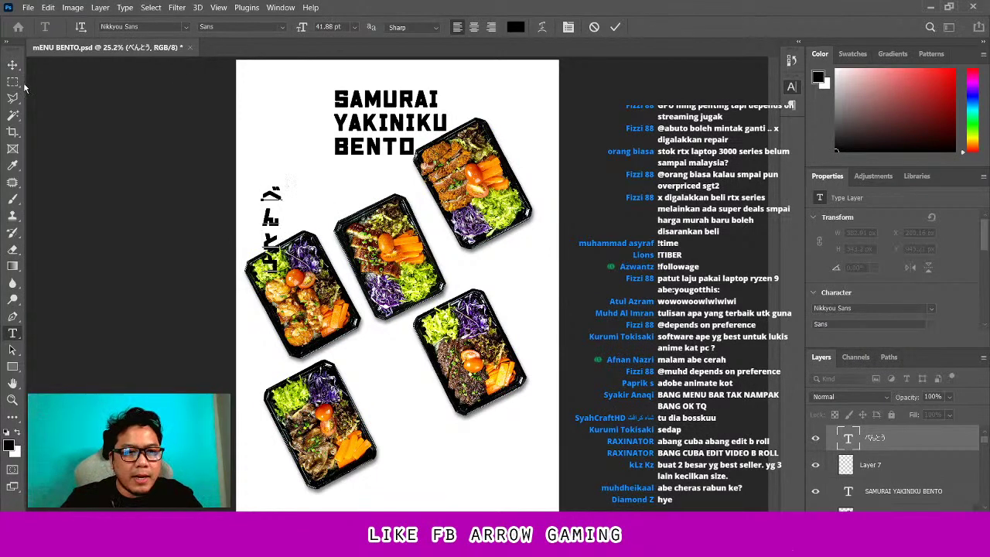
# Place the vertical べんとう beside the title and nudge the title next to it
pyautogui.click(12, 65)
pyautogui.moveTo(273, 228)
pyautogui.mouseDown()
pyautogui.moveTo(301, 138)
pyautogui.moveTo(311, 145)
pyautogui.mouseUp()
pyautogui.click(267, 188)
pyautogui.moveTo(375, 111); pyautogui.dragTo(371, 122)
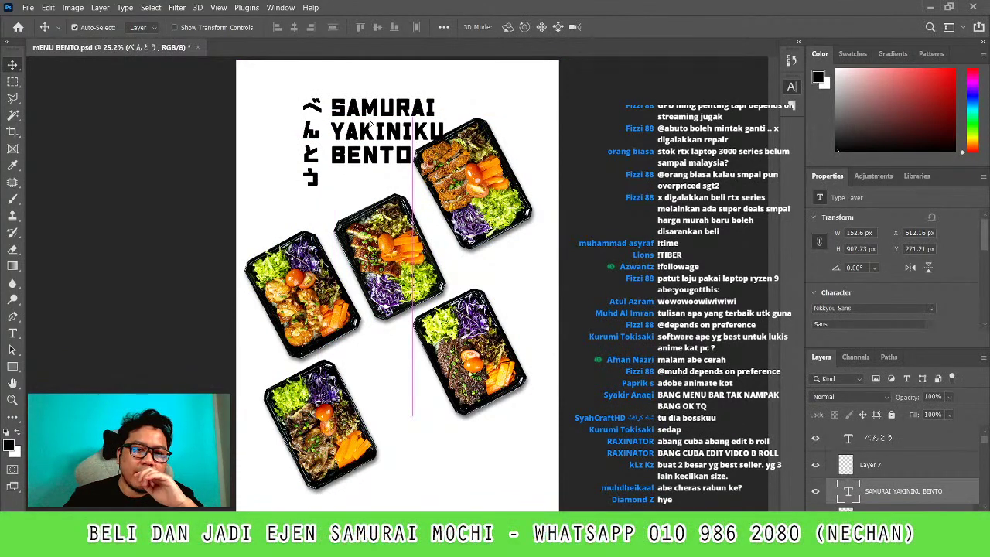
pyautogui.press('y')
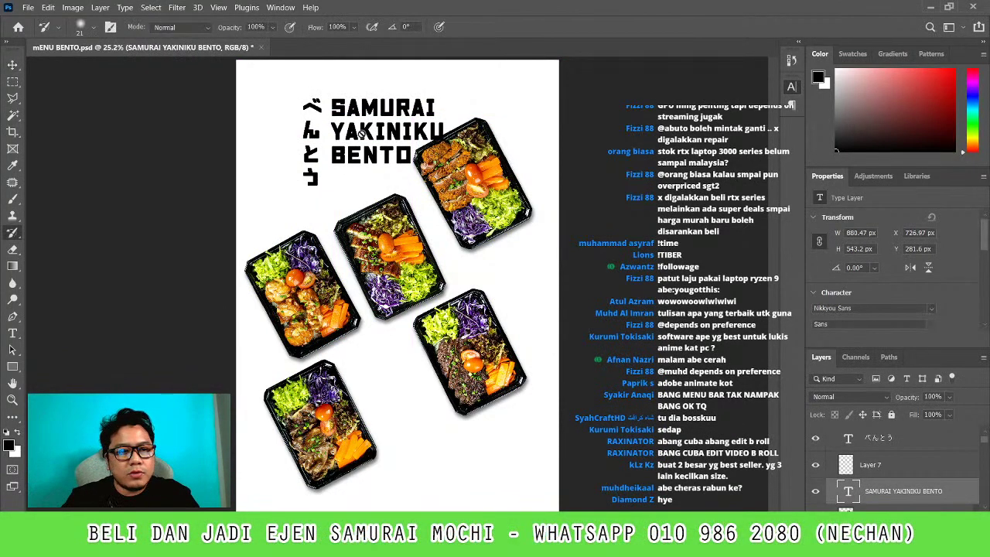
# Increase the title's line spacing and nudge it slightly down
pyautogui.press('r')
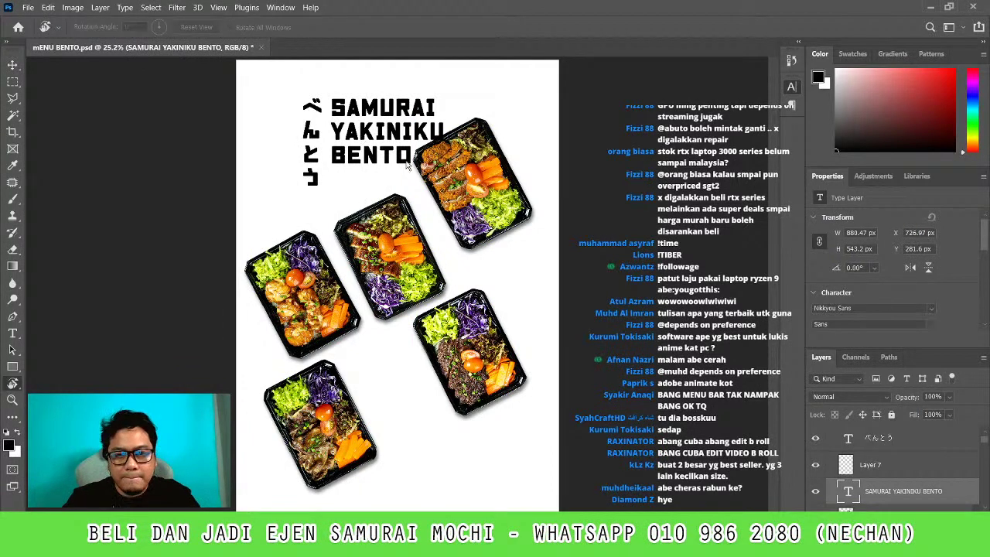
pyautogui.press('t')
pyautogui.doubleClick(386, 132)
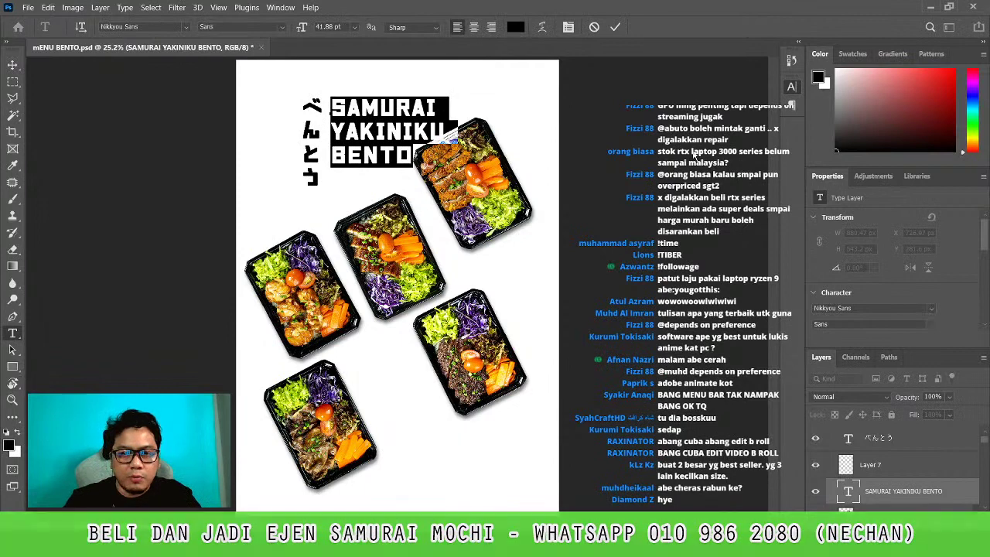
pyautogui.hotkey('alt', 'Down')
pyautogui.hotkey('alt', 'Down')
pyautogui.hotkey('alt', 'Down')
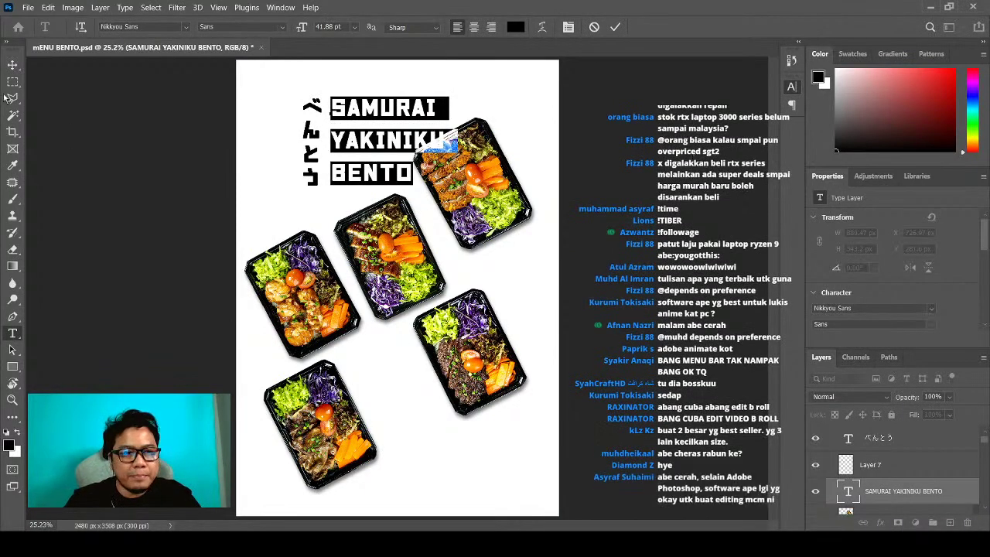
pyautogui.click(12, 64)
pyautogui.moveTo(399, 115); pyautogui.dragTo(401, 118)
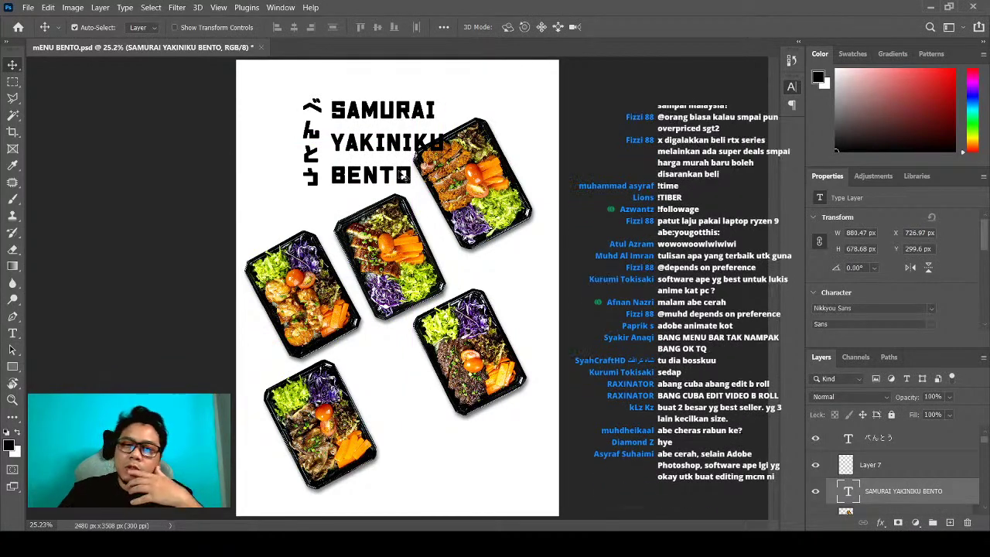
# Delete SAMURAI YAKINIKU to leave only BENTO, and join べんとう onto one line
pyautogui.press('t')
pyautogui.moveTo(447, 144); pyautogui.dragTo(283, 73)
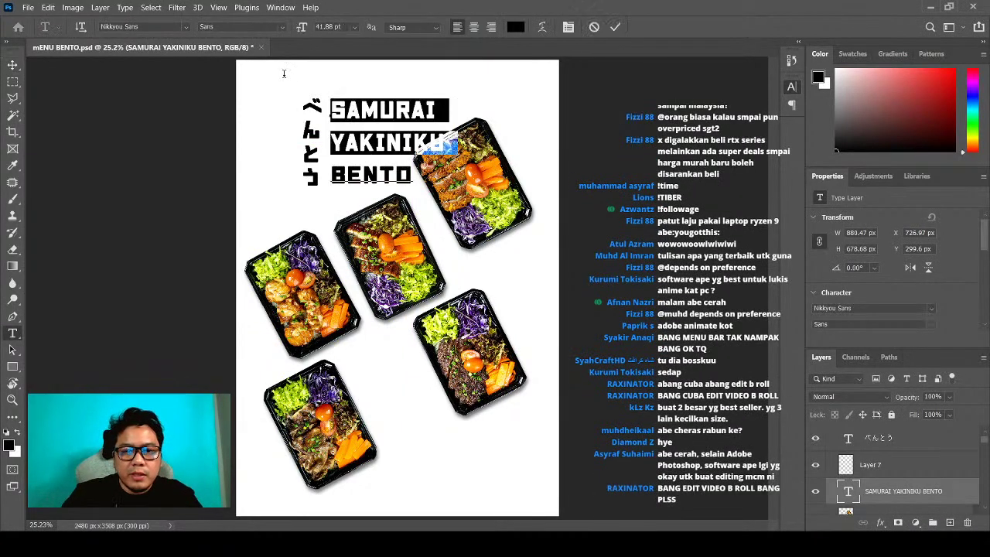
pyautogui.press('BackSpace')
pyautogui.click(301, 136)
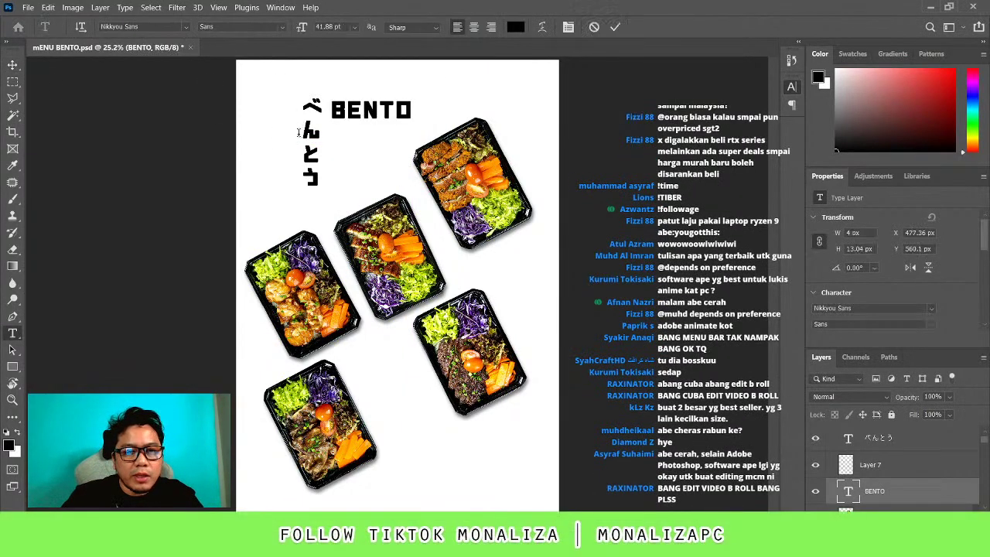
pyautogui.click(313, 155)
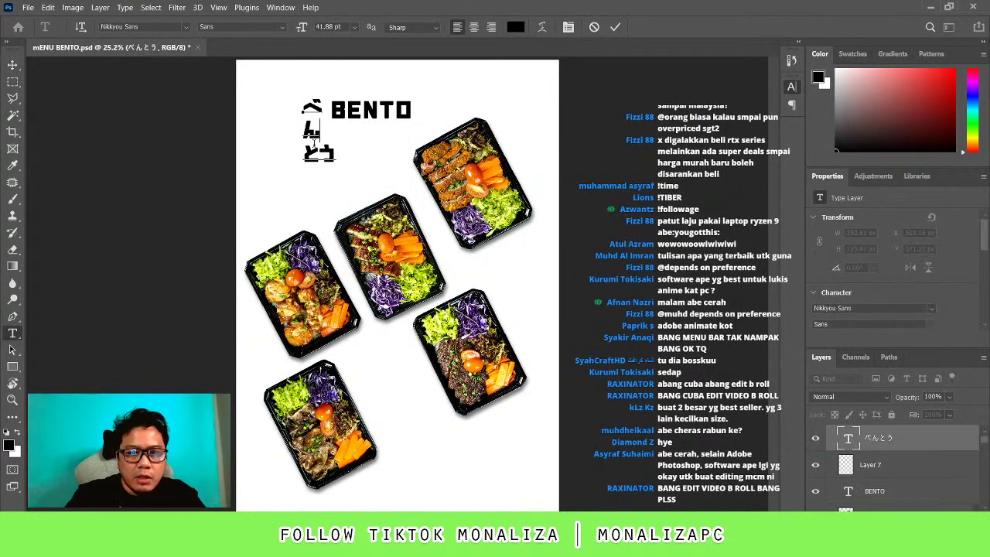
pyautogui.press('BackSpace')
pyautogui.press('BackSpace')
# Move べんとう to the right of BENTO and marquee a rectangle around the header
pyautogui.click(15, 66)
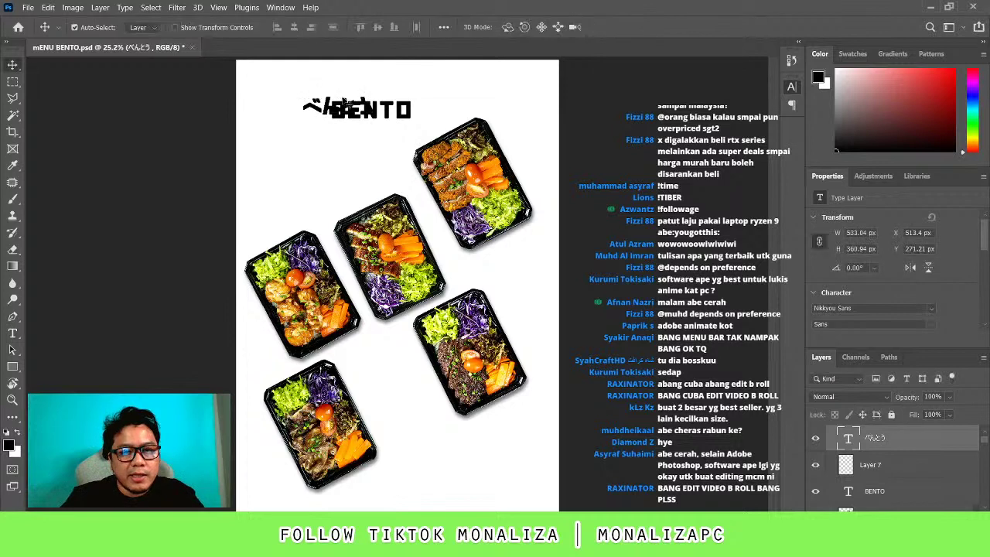
pyautogui.moveTo(323, 106)
pyautogui.mouseDown()
pyautogui.moveTo(353, 133)
pyautogui.moveTo(471, 107)
pyautogui.mouseUp()
pyautogui.click(12, 81)
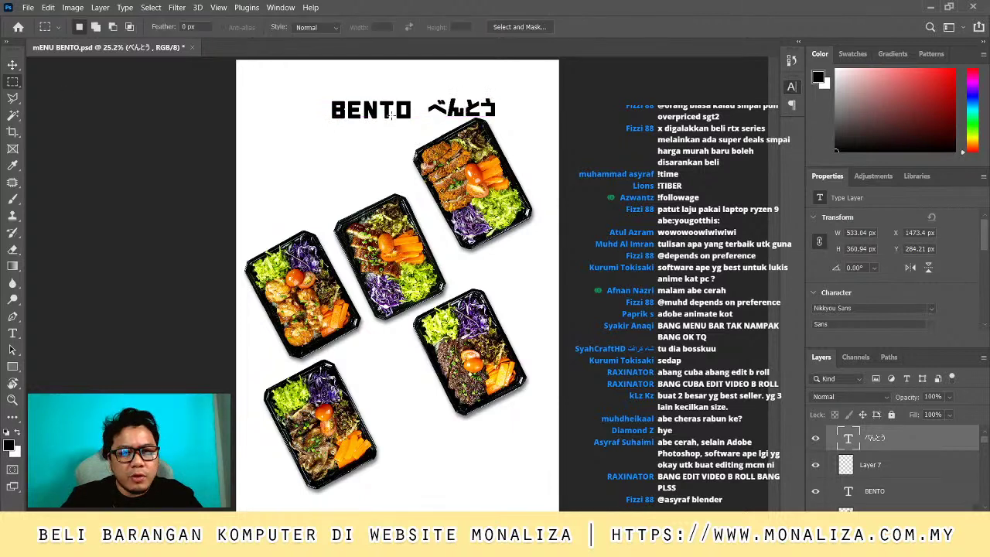
pyautogui.moveTo(522, 116); pyautogui.dragTo(509, 121)
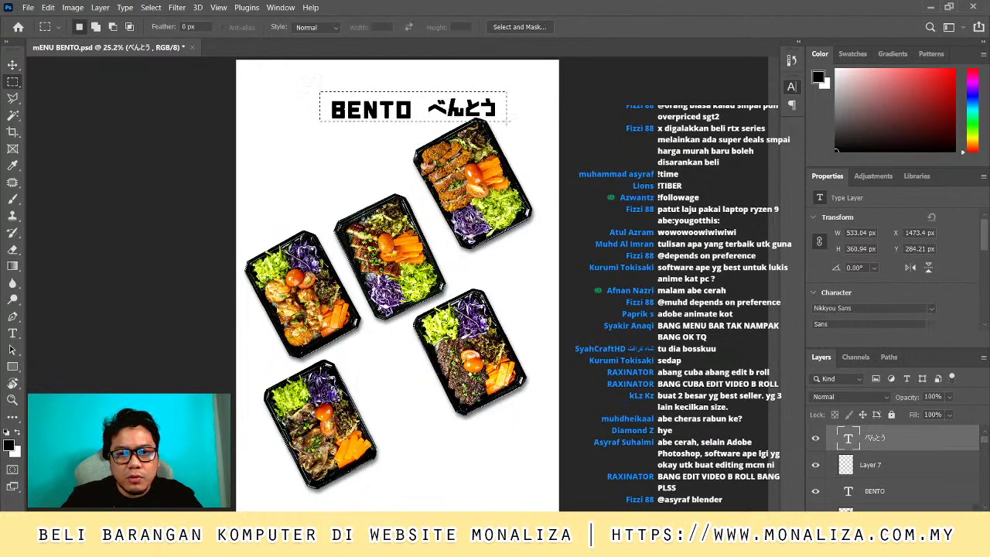
# On a new layer, outline the header rectangle in black
pyautogui.hotkey('ctrl', 'shift', 'alt', 'n')
pyautogui.press('g')
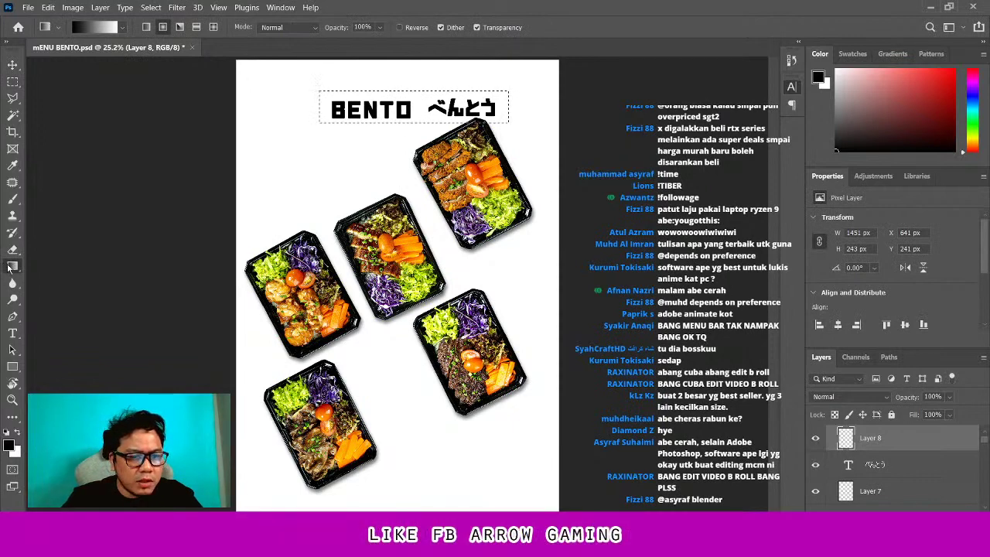
pyautogui.hotkey('shift', 'g')
pyautogui.click(345, 101)
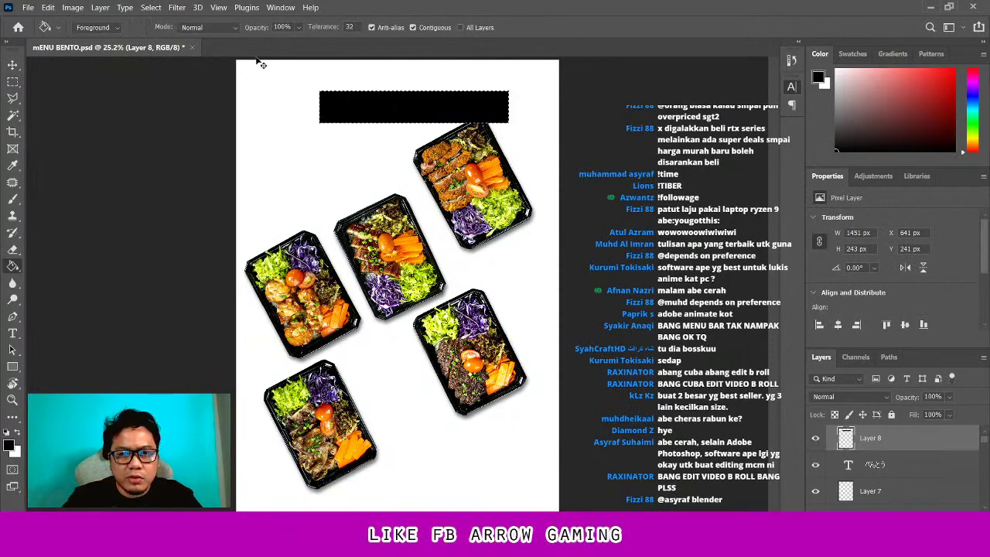
pyautogui.hotkey('ctrl', 'd')
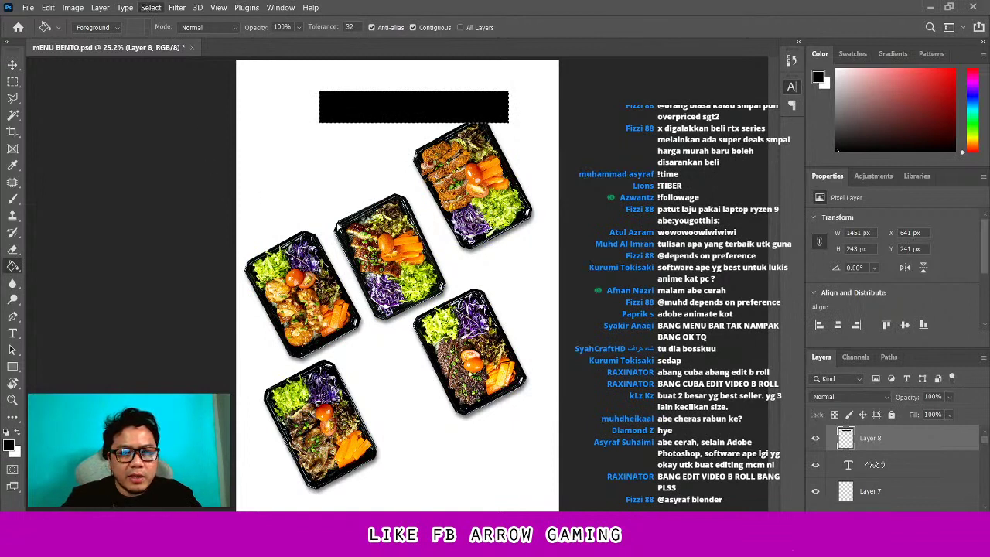
pyautogui.click(336, 225)
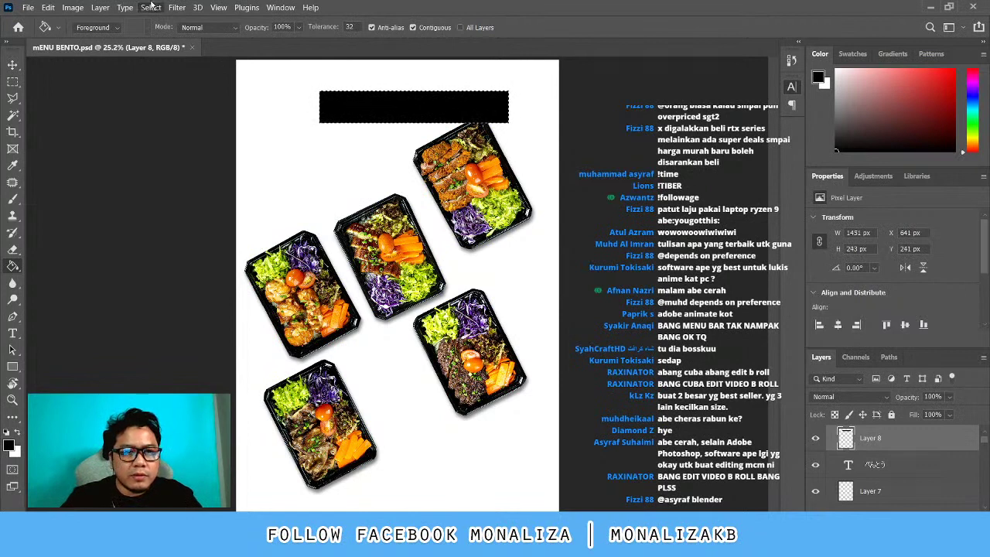
pyautogui.click(309, 227)
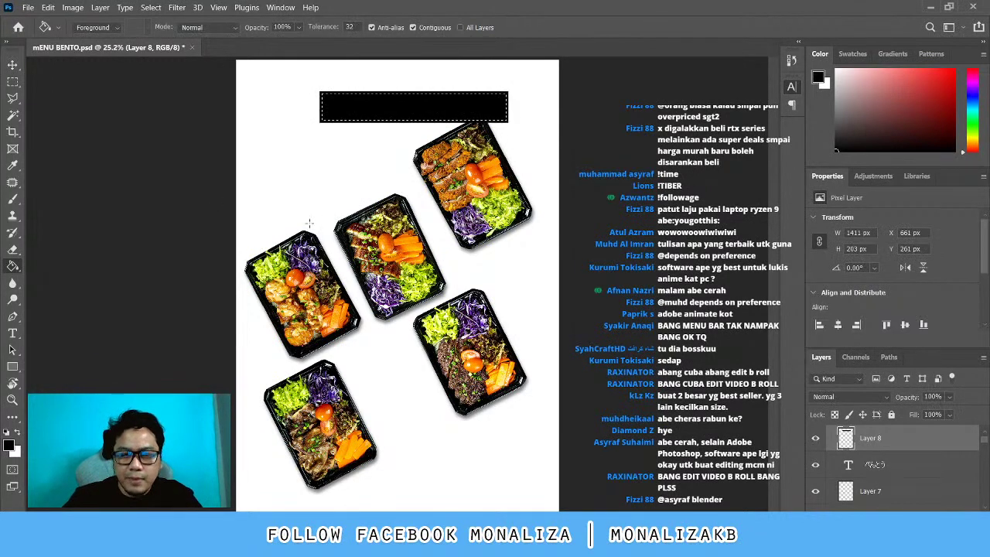
pyautogui.hotkey('ctrl', 'z')
# Reposition BENTO and べんとう so they sit evenly spaced inside the box
pyautogui.scroll(1, 425, 102)
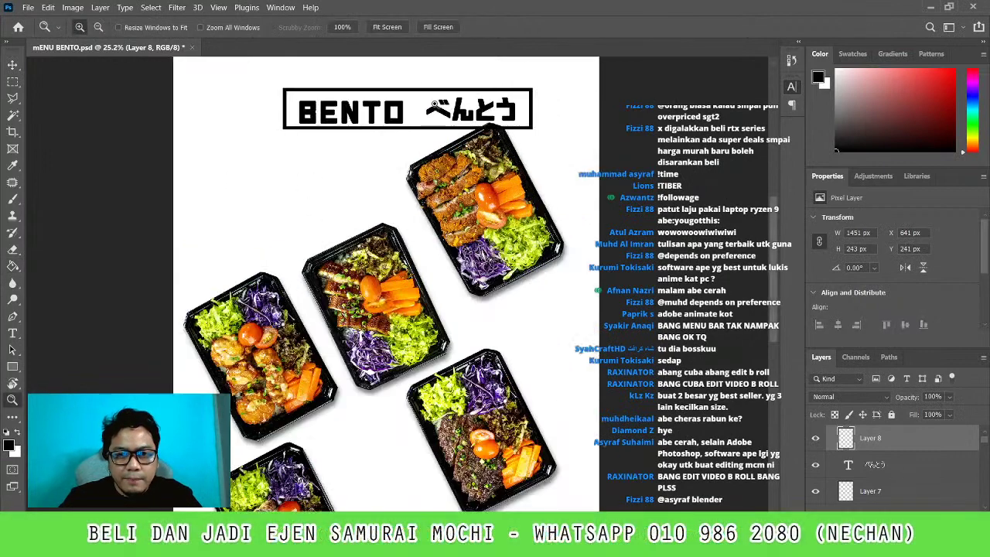
pyautogui.scroll(1, 429, 104)
pyautogui.press('m')
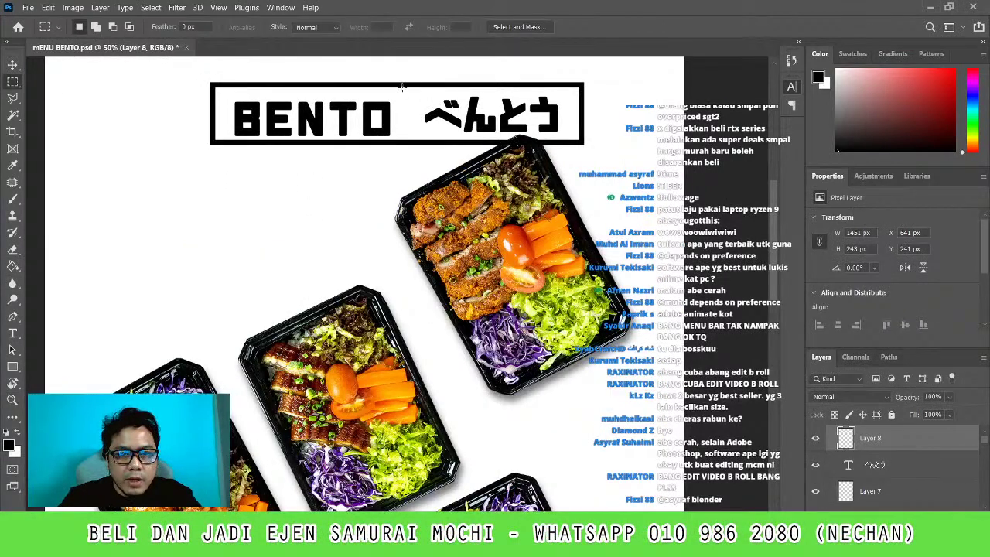
pyautogui.press('v')
pyautogui.moveTo(337, 117); pyautogui.dragTo(331, 113)
pyautogui.click(490, 122)
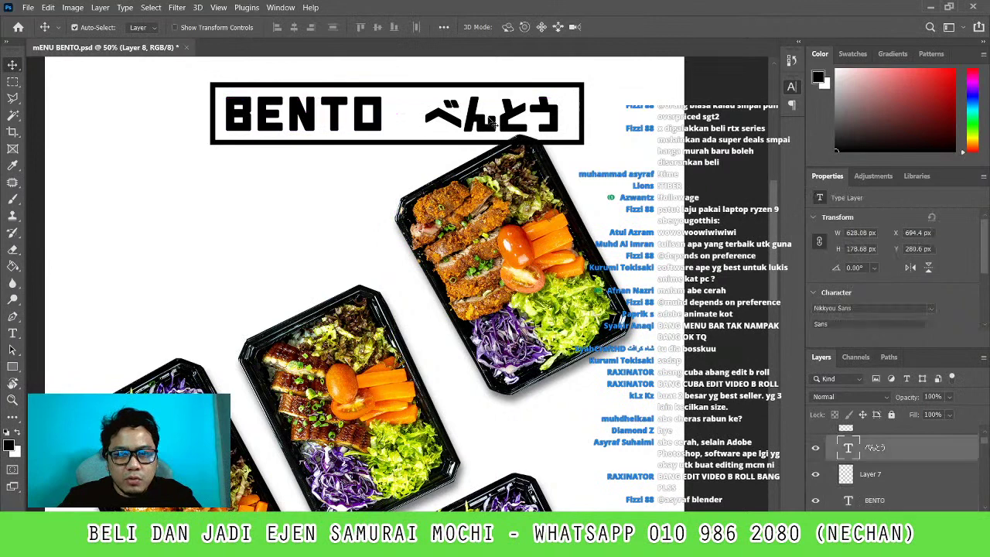
pyautogui.moveTo(489, 122); pyautogui.dragTo(487, 119)
# Fill the box's right half black on Layer 7, make べんとう white, and fit the poster on screen
pyautogui.click(12, 81)
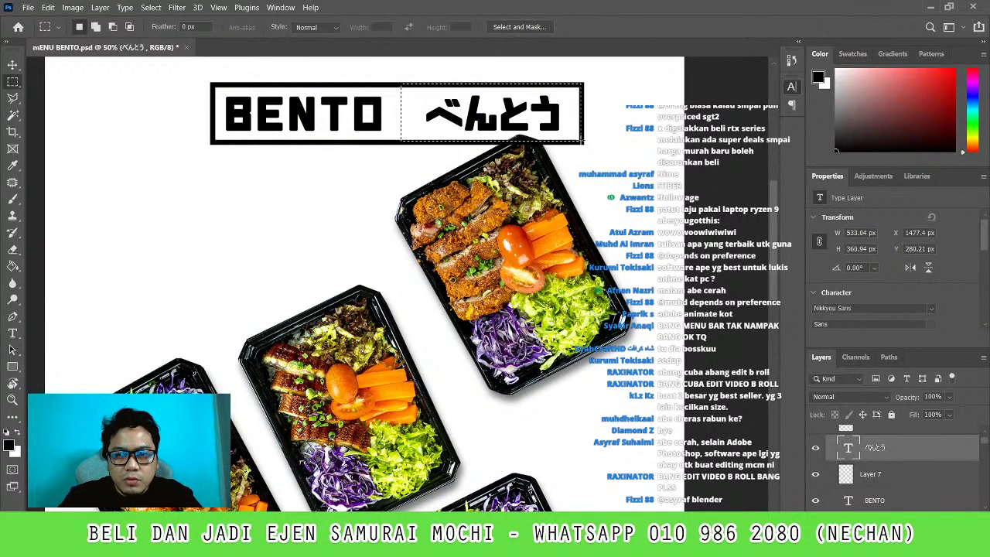
pyautogui.click(891, 475)
pyautogui.press('g')
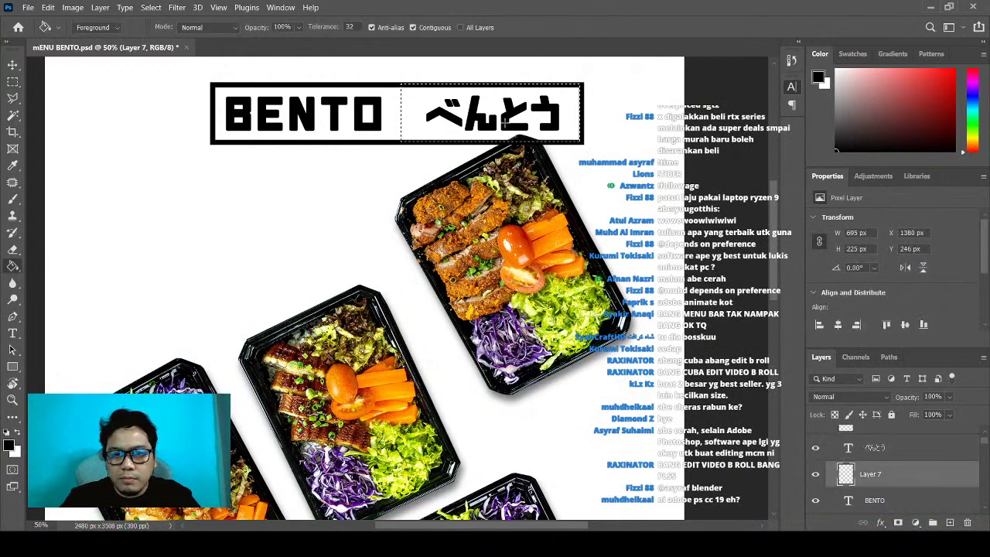
pyautogui.click(503, 121)
pyautogui.press('t')
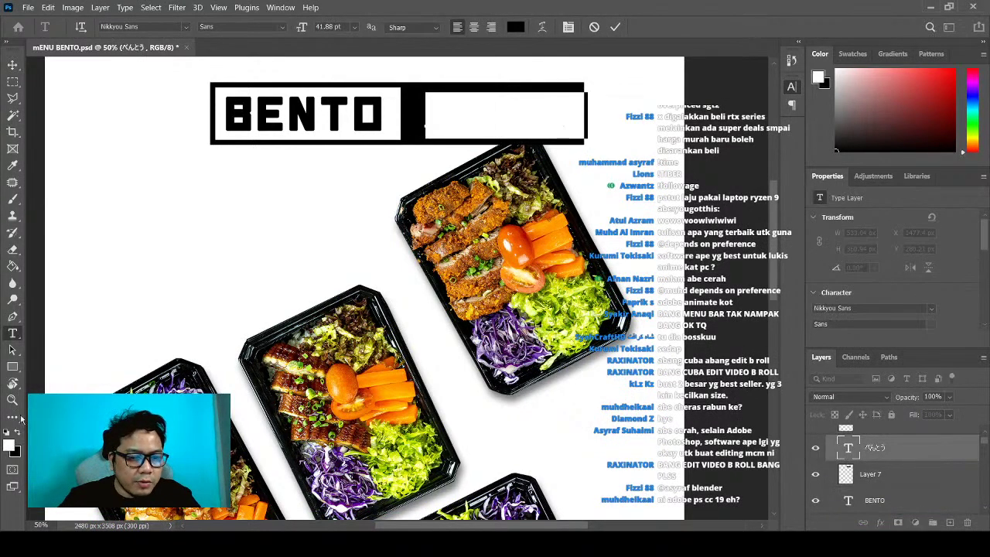
pyautogui.click(13, 400)
pyautogui.click(378, 27)
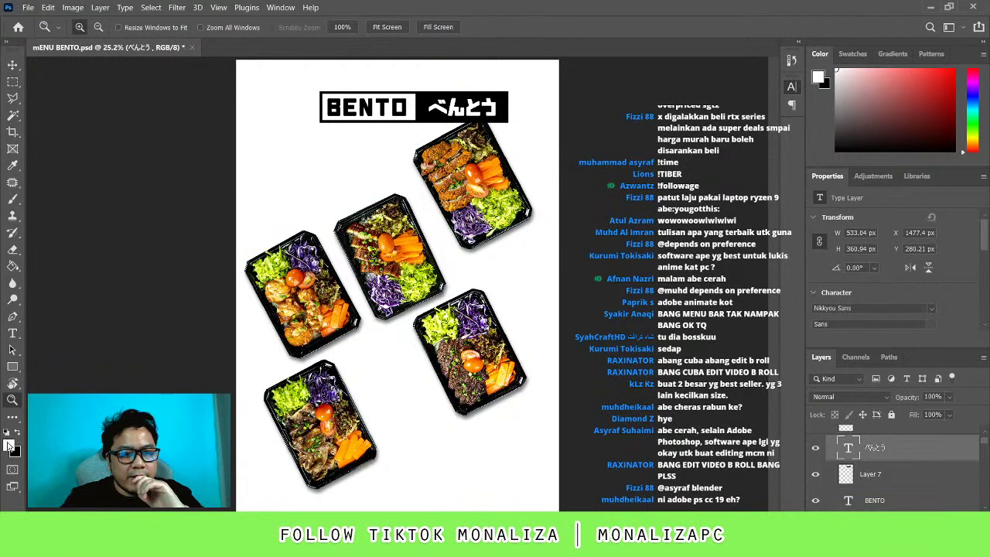
pyautogui.press('i')
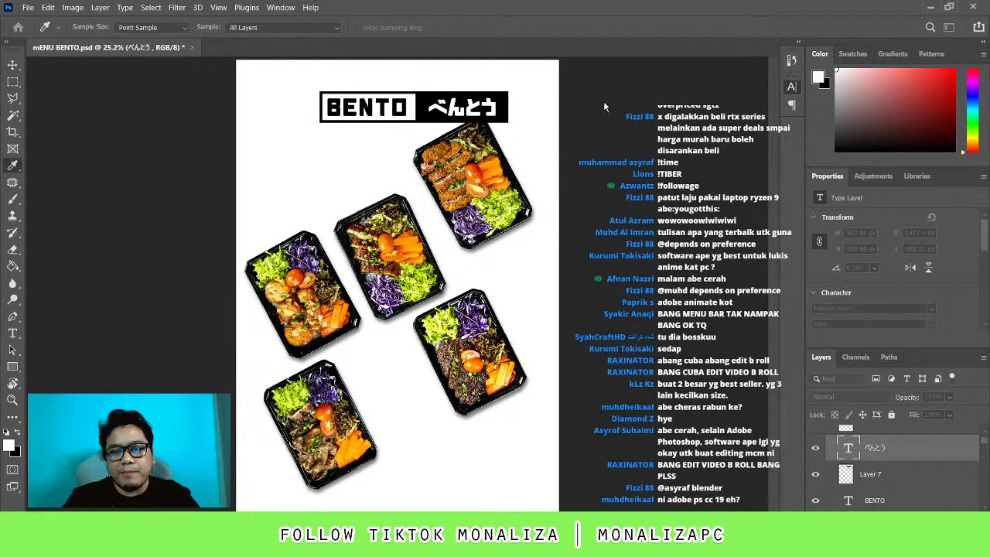
# Fill the header's logo boxes red with the Paint Bucket
pyautogui.press('b')
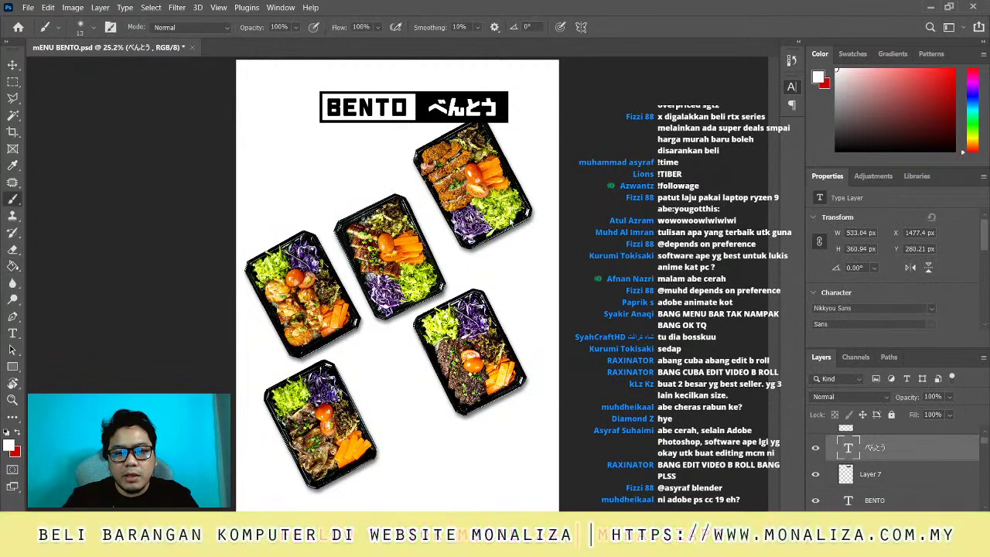
pyautogui.hotkey('alt', '[')
pyautogui.press('g')
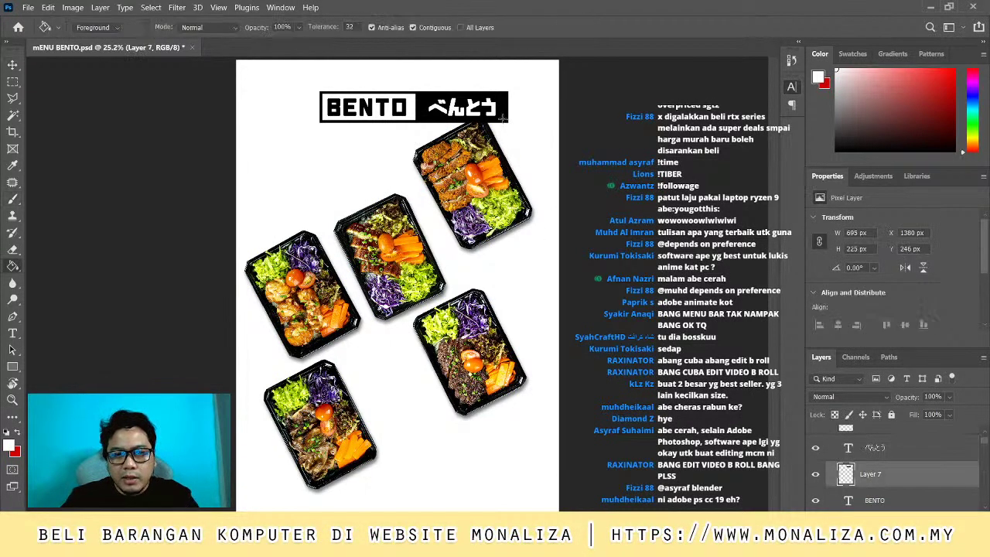
pyautogui.click(503, 121)
pyautogui.hotkey('ctrl', 'z')
pyautogui.press('x')
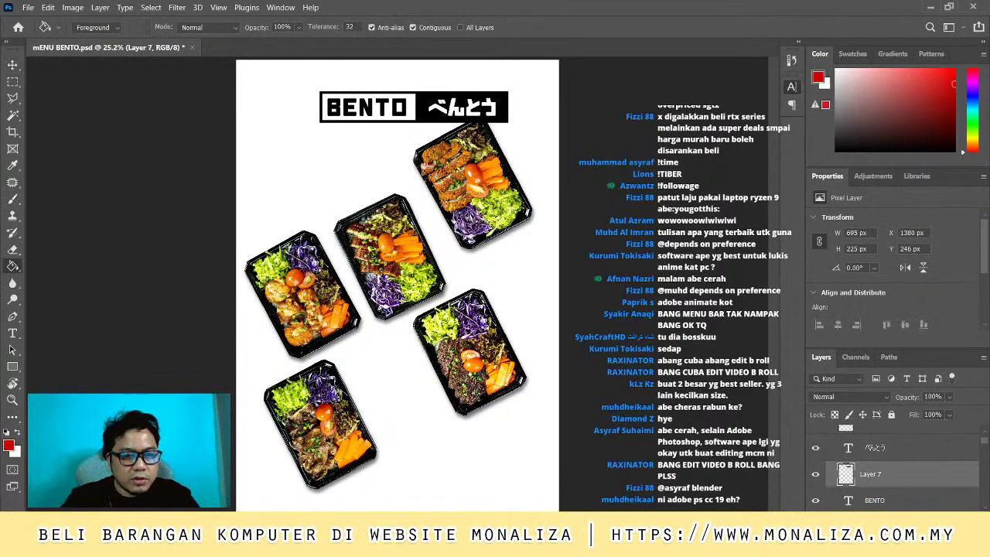
pyautogui.click(424, 116)
pyautogui.press('v')
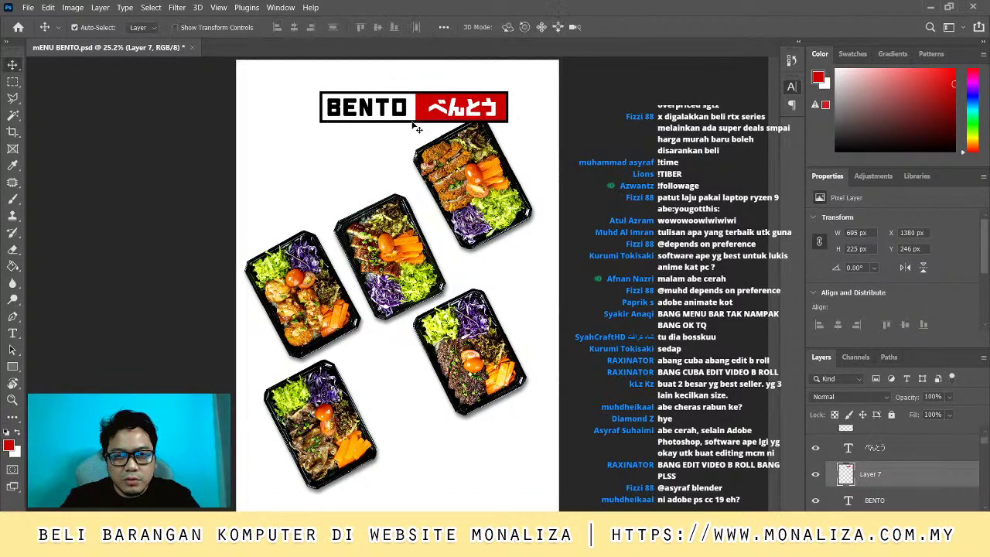
pyautogui.click(417, 129)
pyautogui.press('g')
# Change the BENTO text colour to white
pyautogui.scroll(-1, 889, 464)
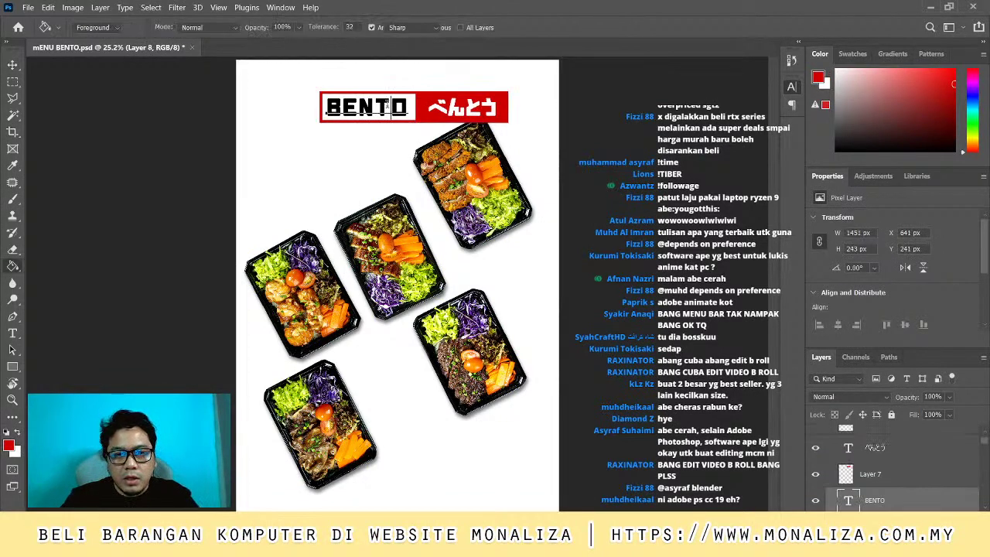
pyautogui.doubleClick(848, 500)
pyautogui.click(19, 438)
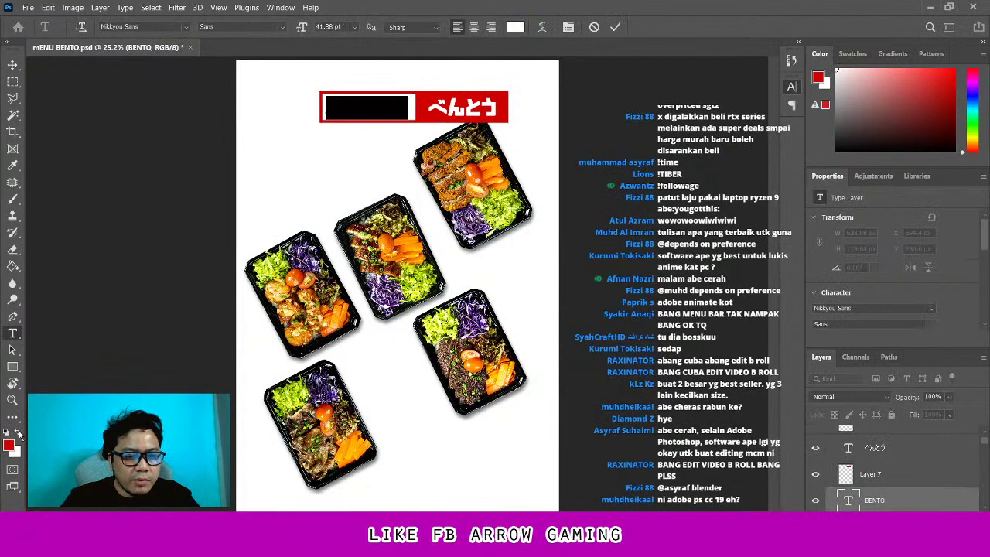
pyautogui.click(12, 65)
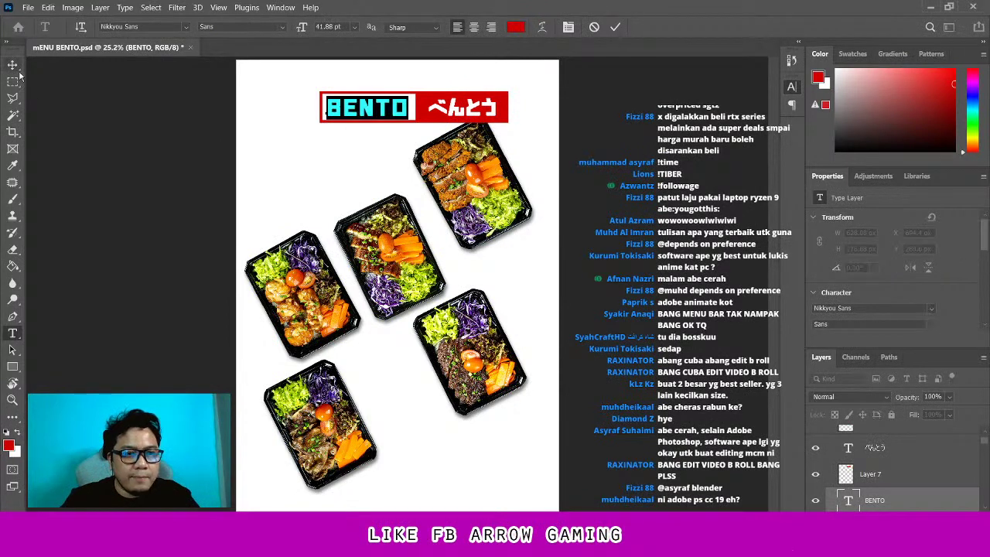
# Move the header group to the poster's top-left corner and nudge the top-right bento up
pyautogui.click(909, 449)
pyautogui.scroll(1, 913, 452)
pyautogui.scroll(3, 912, 458)
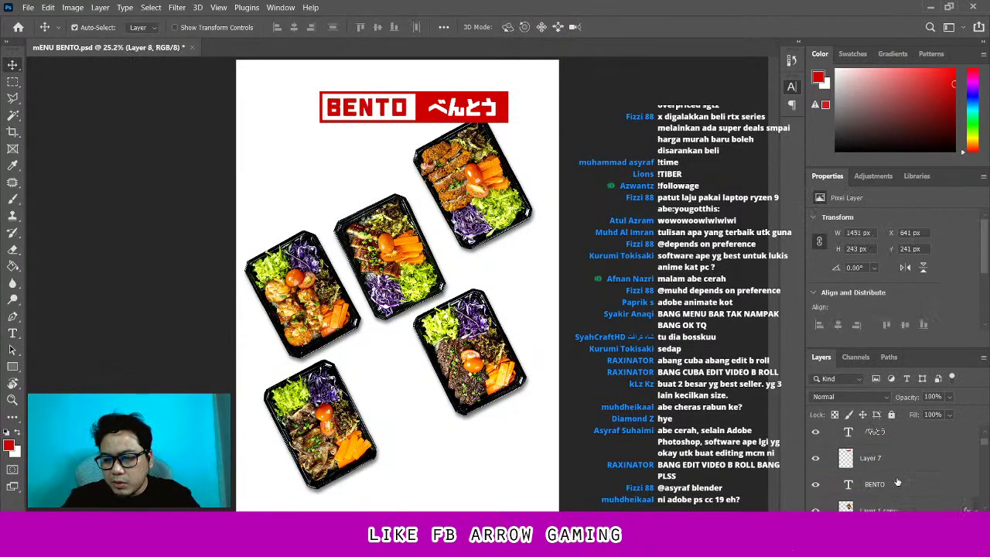
pyautogui.click(912, 433)
pyautogui.scroll(1, 858, 452)
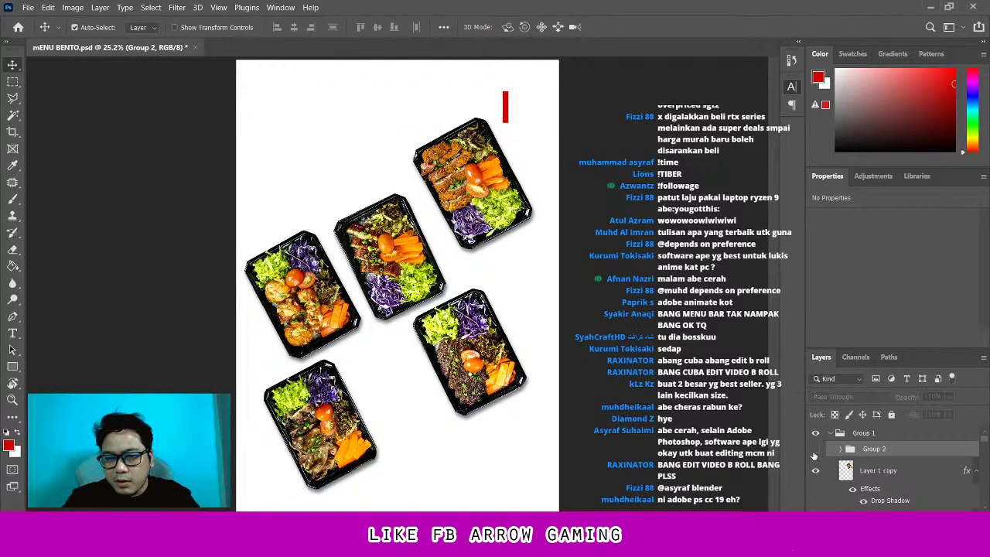
pyautogui.hotkey('ctrl', 't')
pyautogui.moveTo(464, 112); pyautogui.dragTo(386, 85)
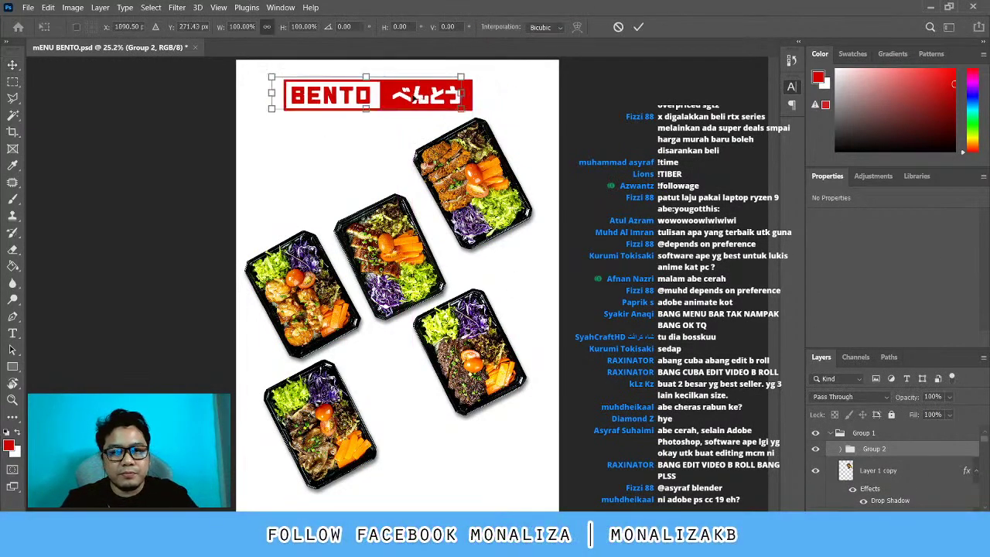
pyautogui.press('Return')
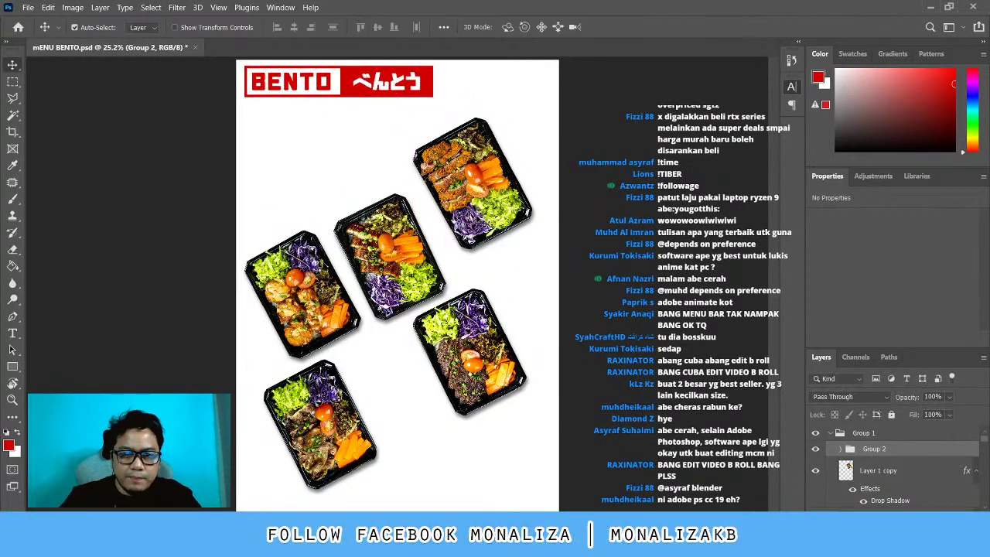
pyautogui.moveTo(484, 220); pyautogui.dragTo(491, 182)
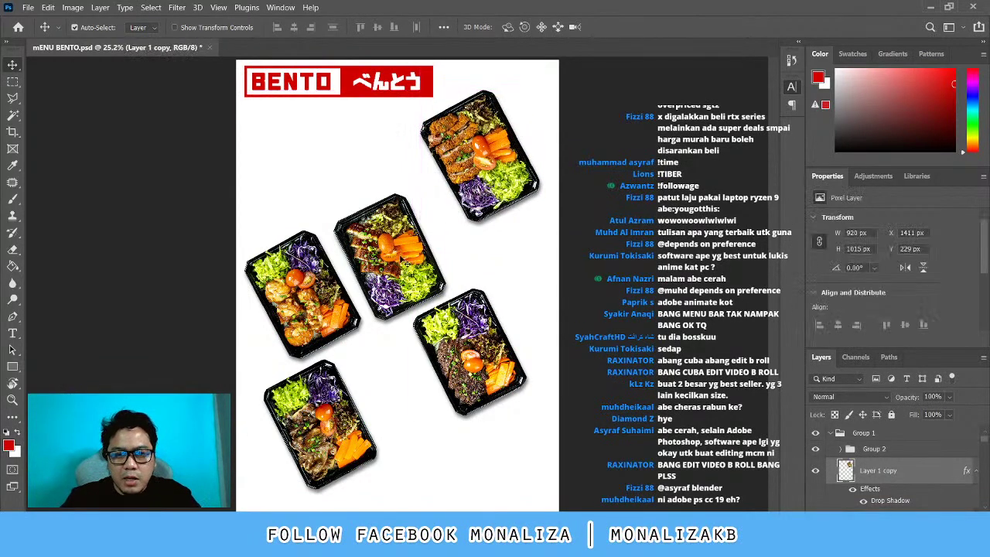
# Rotate the bento photo group so the photos stand upright
pyautogui.hotkey('ctrl', 't')
pyautogui.moveTo(546, 93); pyautogui.dragTo(619, 187)
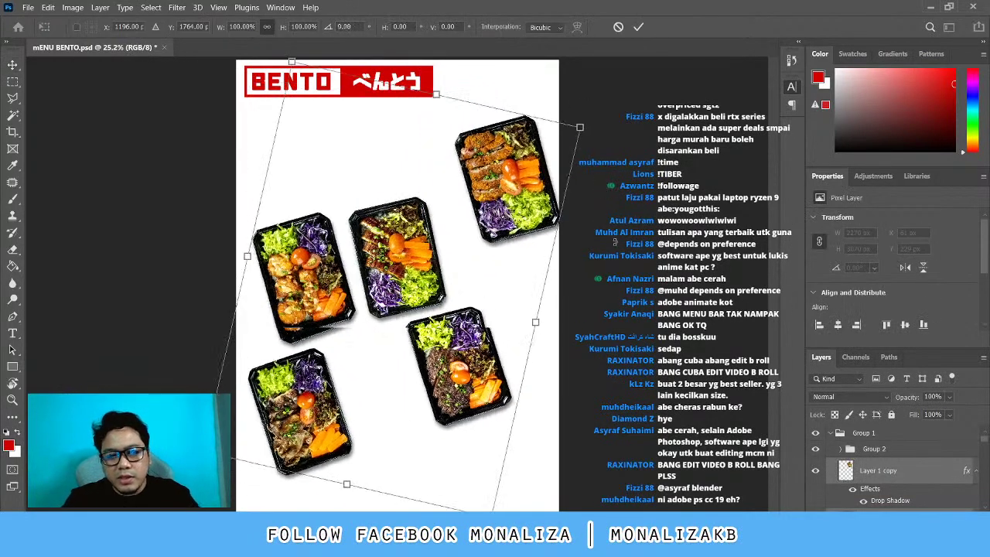
pyautogui.moveTo(612, 302); pyautogui.dragTo(607, 298)
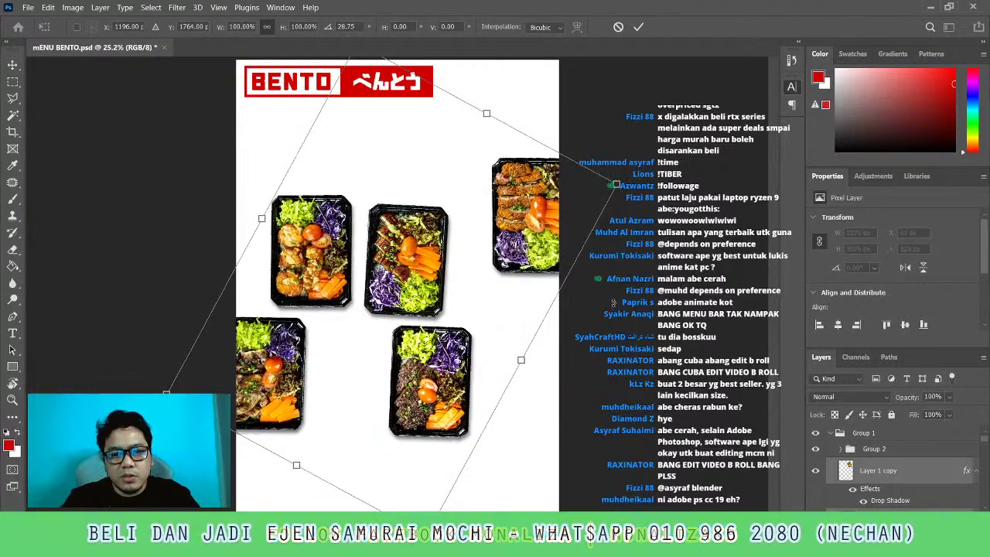
pyautogui.press('Escape')
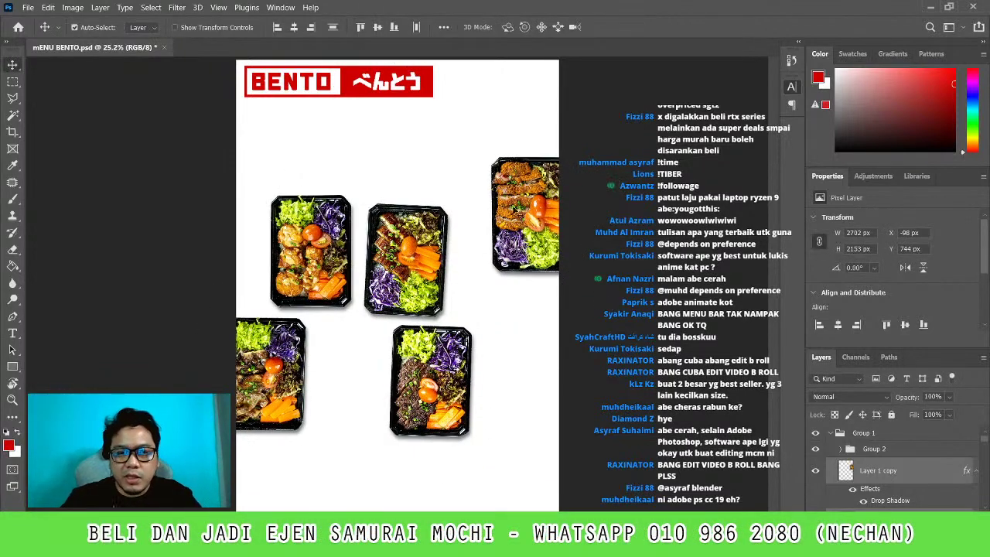
# Move a bento photo below the header and two others into the left column
pyautogui.moveTo(522, 183)
pyautogui.mouseDown()
pyautogui.moveTo(488, 100)
pyautogui.moveTo(283, 130)
pyautogui.mouseUp()
pyautogui.hotkey('ctrl', 't')
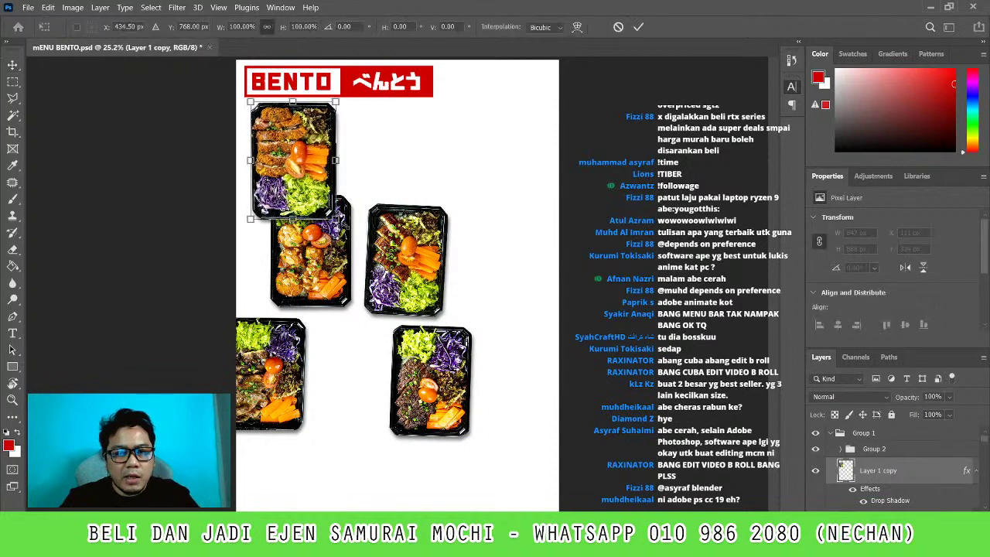
pyautogui.moveTo(335, 218); pyautogui.dragTo(372, 269)
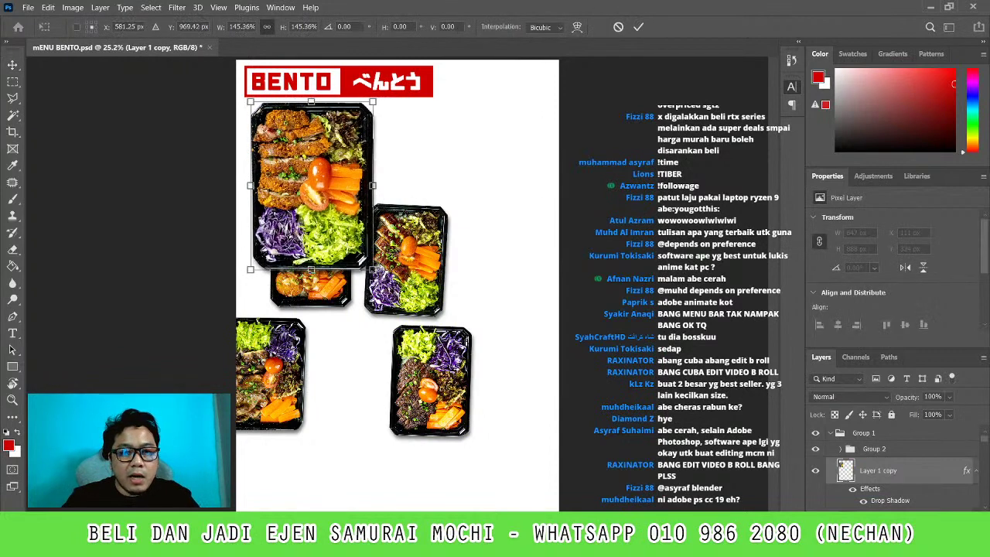
pyautogui.press('Escape')
pyautogui.moveTo(309, 255); pyautogui.dragTo(292, 288)
pyautogui.moveTo(283, 405); pyautogui.dragTo(299, 456)
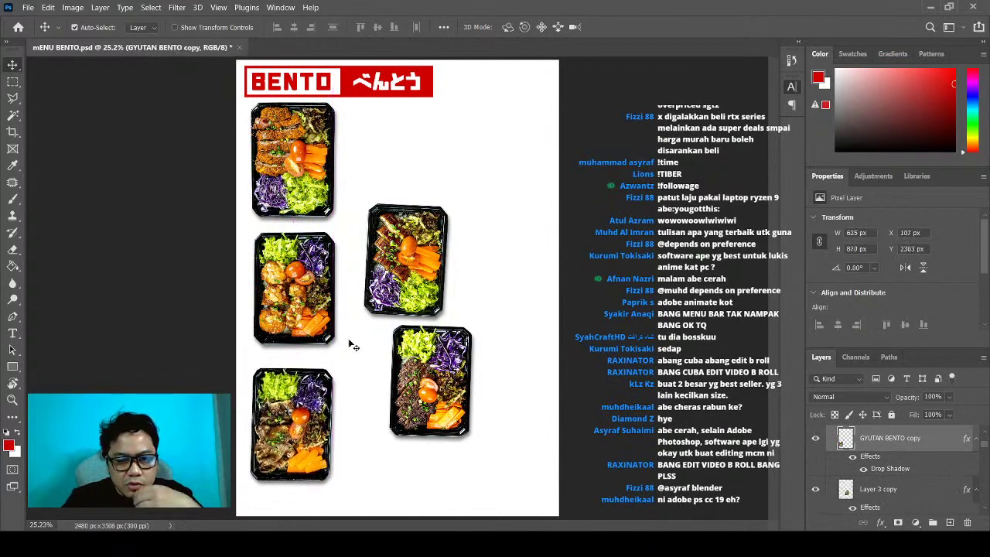
# Rearrange the remaining bentos into the bottom-left, upper-right, middle-right and bottom-right slots
pyautogui.moveTo(319, 401); pyautogui.dragTo(549, 389)
pyautogui.moveTo(419, 270)
pyautogui.mouseDown()
pyautogui.moveTo(305, 426)
pyautogui.moveTo(289, 289)
pyautogui.mouseUp()
pyautogui.hotkey('ctrl', 't')
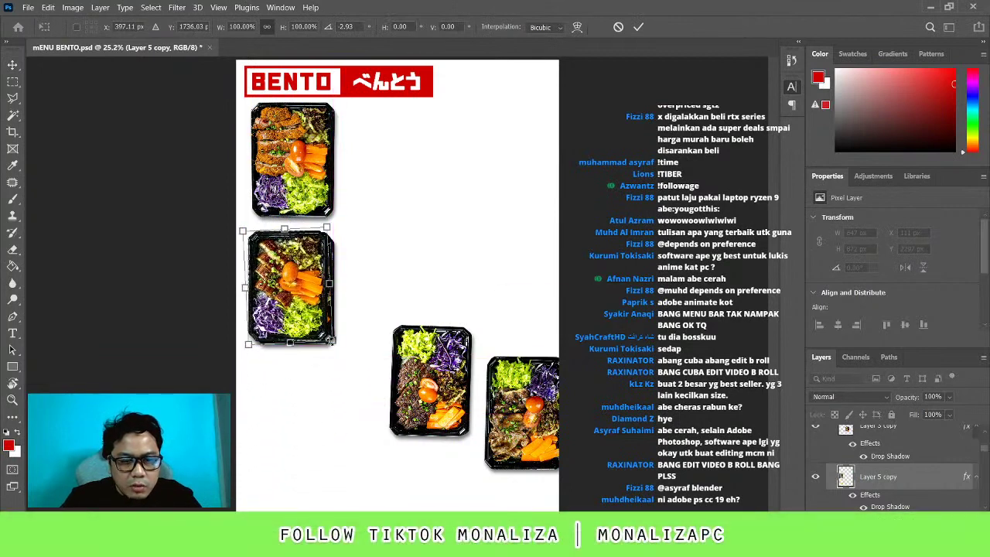
pyautogui.moveTo(331, 340)
pyautogui.mouseDown()
pyautogui.moveTo(330, 468)
pyautogui.moveTo(340, 444)
pyautogui.mouseUp()
pyautogui.press('Return')
pyautogui.moveTo(430, 381)
pyautogui.mouseDown()
pyautogui.moveTo(409, 287)
pyautogui.moveTo(410, 205)
pyautogui.moveTo(424, 160)
pyautogui.moveTo(461, 159)
pyautogui.mouseUp()
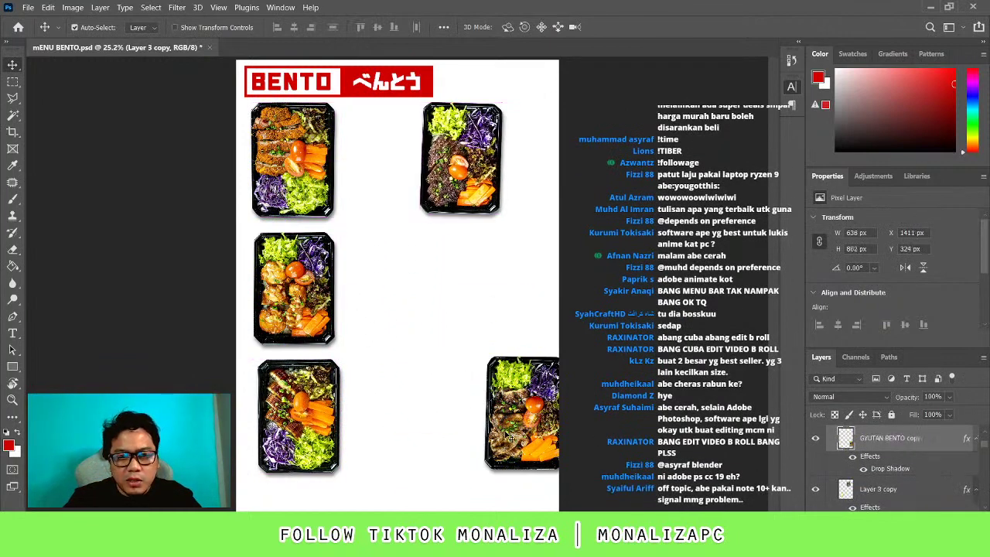
pyautogui.moveTo(501, 438); pyautogui.dragTo(434, 313)
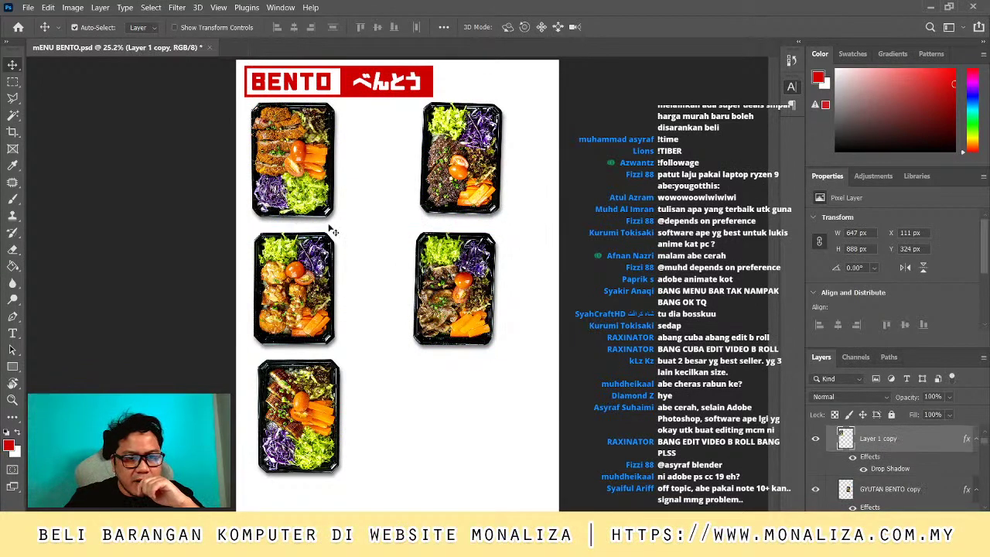
pyautogui.moveTo(331, 232); pyautogui.dragTo(474, 356)
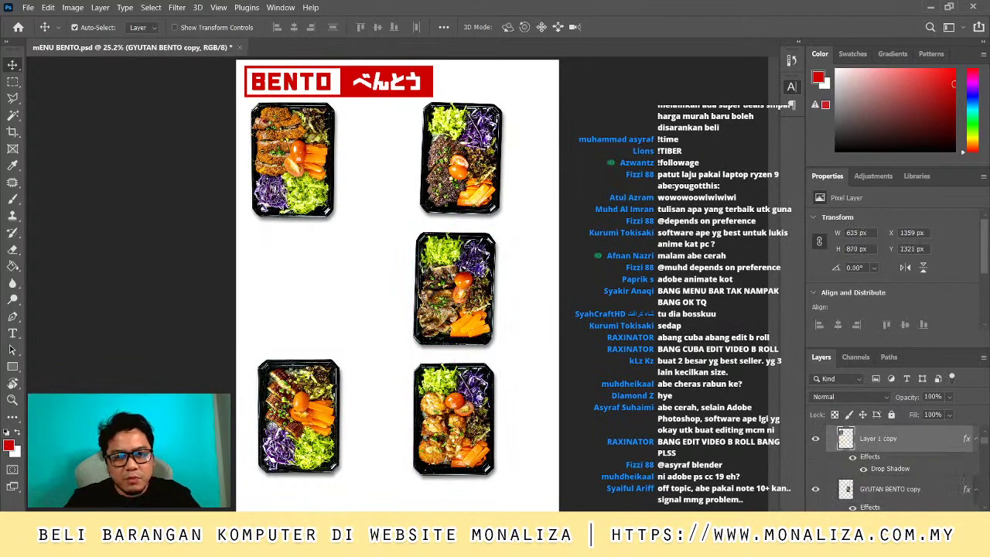
# Enlarge the top-left beef katsu bento to about 191% (1241 x 1784 px)
pyautogui.click(292, 160)
pyautogui.hotkey('ctrl', 't')
pyautogui.moveTo(334, 218); pyautogui.dragTo(411, 323)
pyautogui.press('Return')
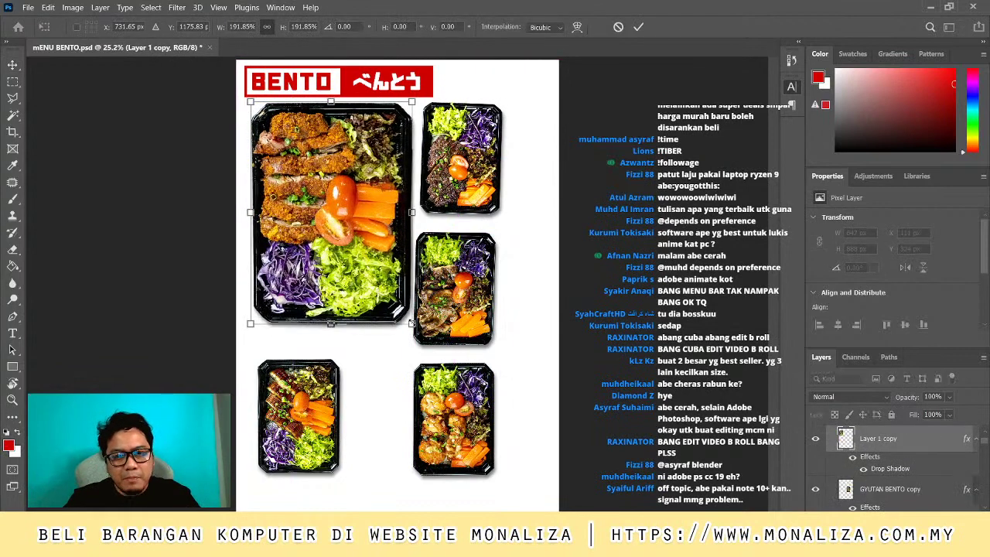
# Align the bentos into a neat grid, lowering the large and bottom-left ones slightly
pyautogui.moveTo(369, 253); pyautogui.dragTo(370, 260)
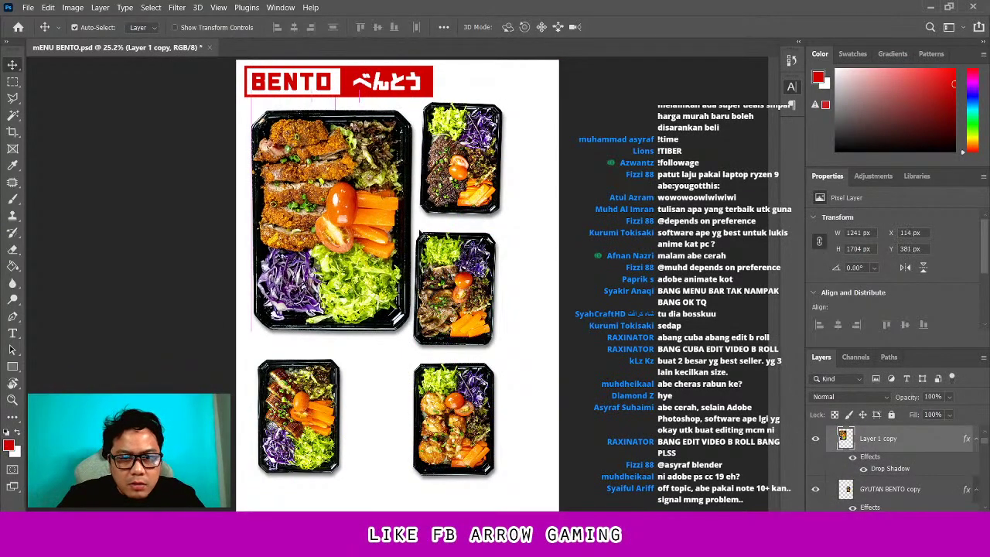
pyautogui.moveTo(474, 201); pyautogui.dragTo(508, 201)
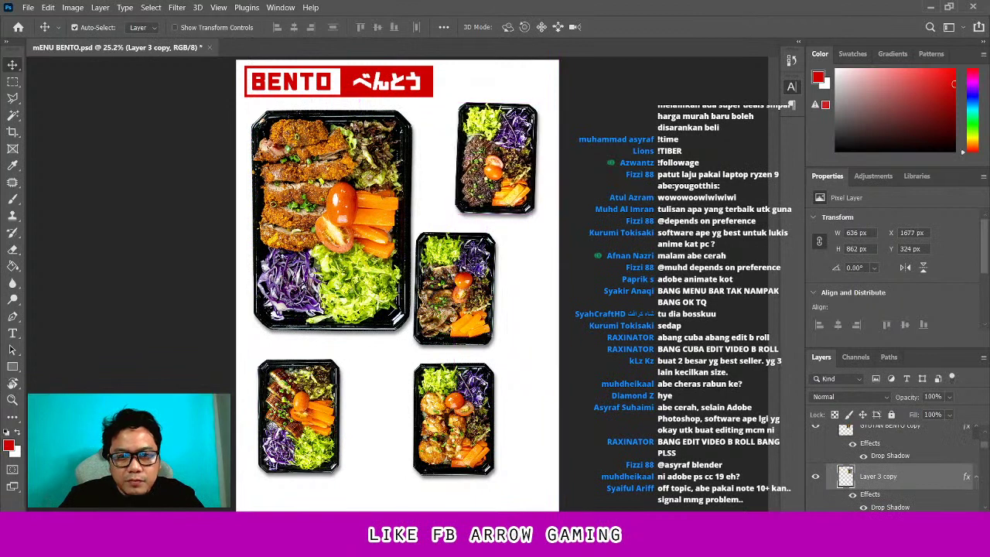
pyautogui.moveTo(454, 288); pyautogui.dragTo(495, 288)
pyautogui.moveTo(453, 417); pyautogui.dragTo(493, 439)
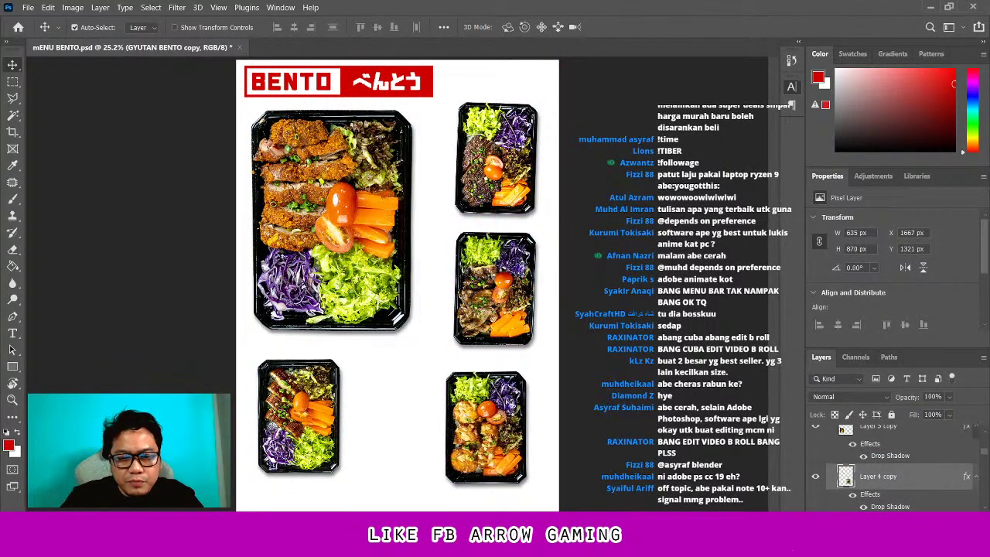
pyautogui.moveTo(329, 392); pyautogui.dragTo(329, 416)
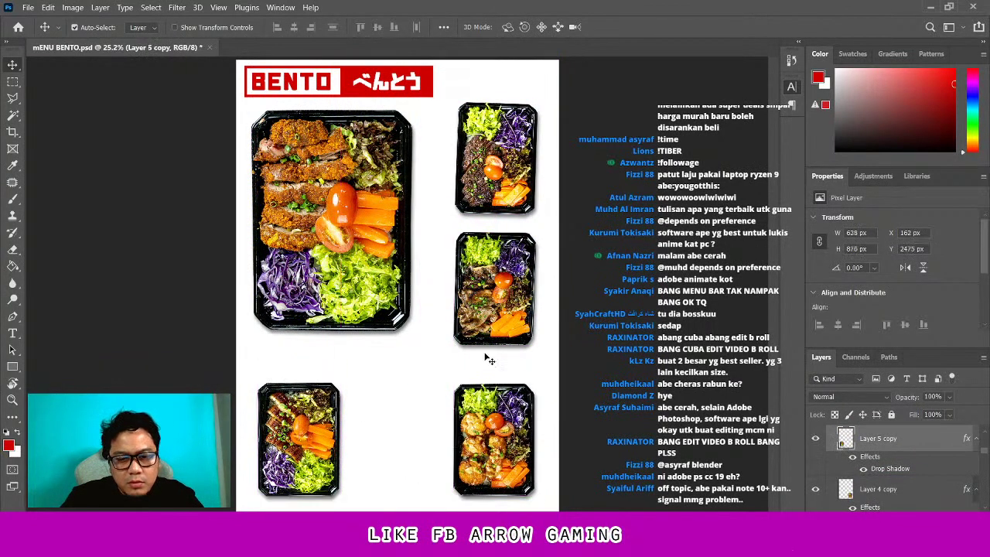
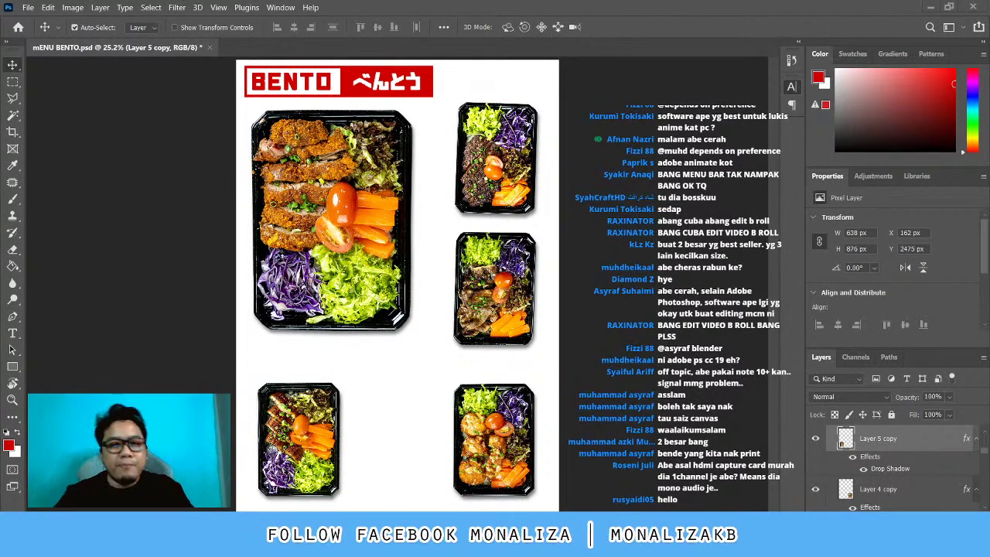
# Revert the large beef katsu bento, placing the eel bento top-right and beef bottom-left
pyautogui.hotkey('ctrl', 'shift', ']')
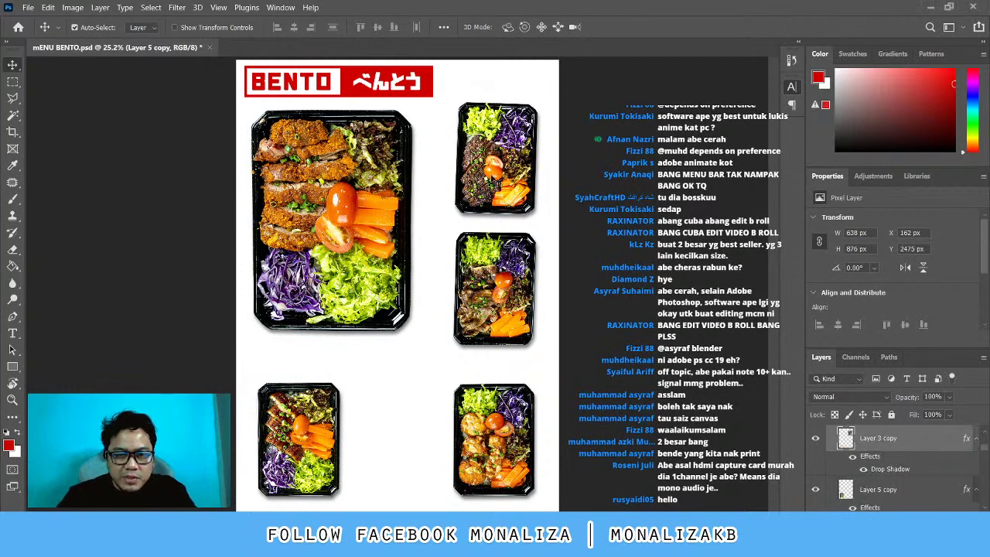
pyautogui.click(378, 234)
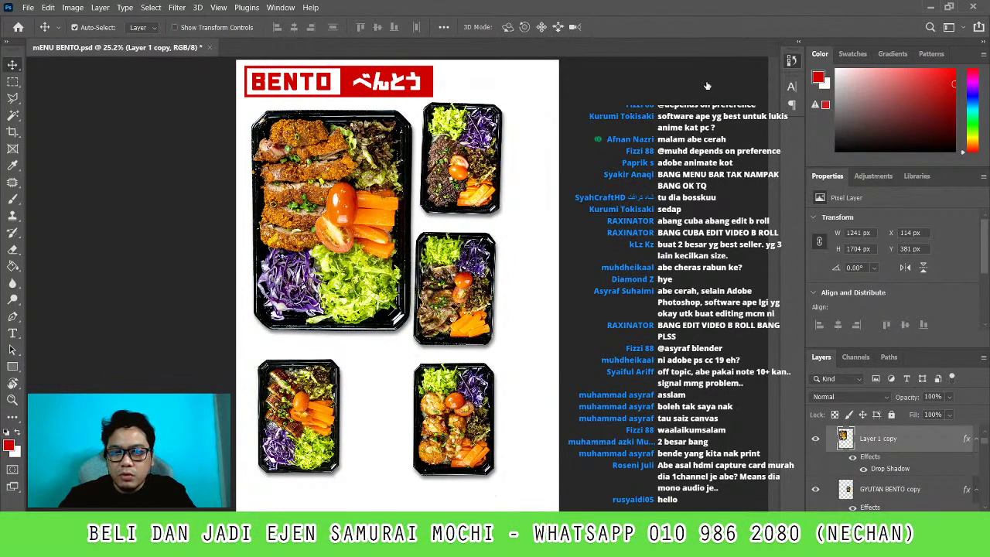
pyautogui.press('Delete')
pyautogui.click(347, 187)
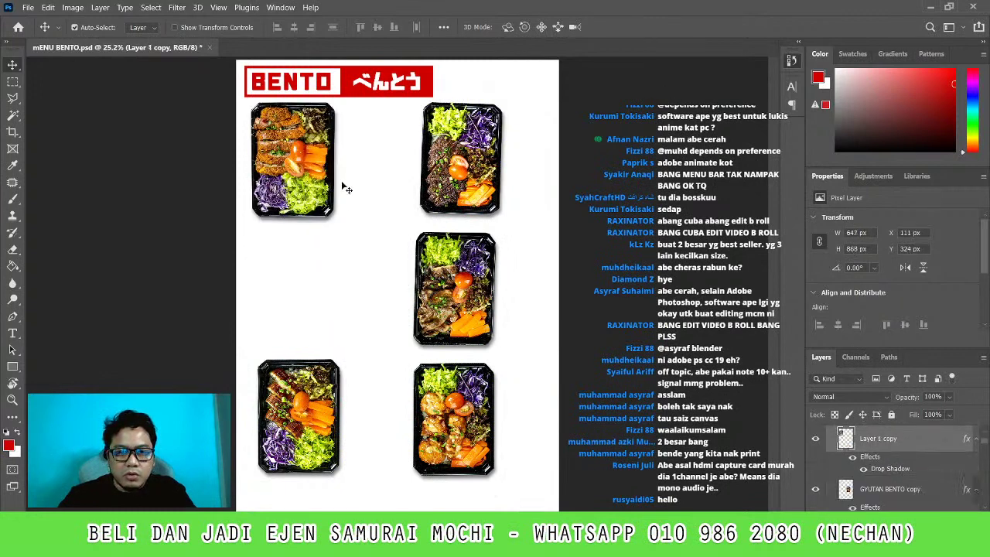
pyautogui.click(384, 262)
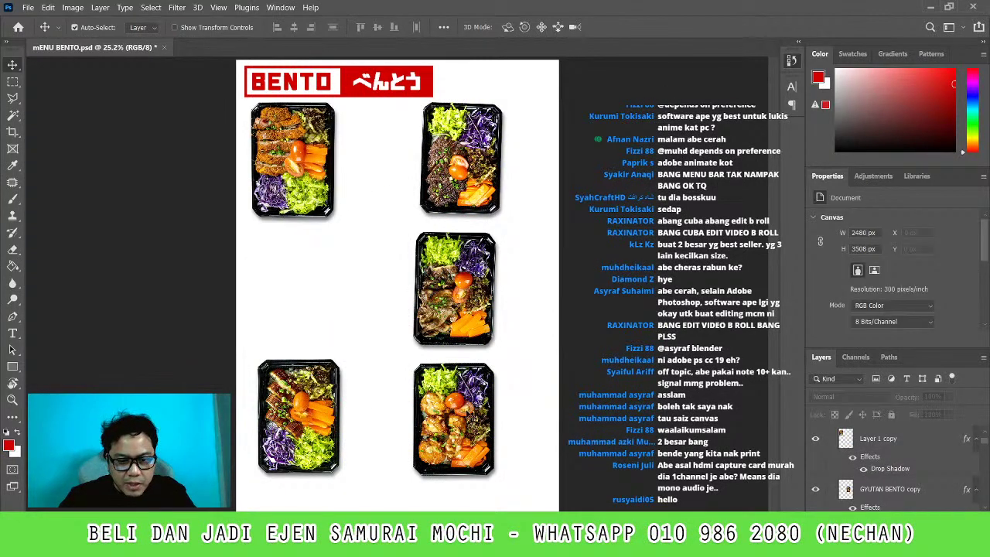
pyautogui.moveTo(334, 410); pyautogui.dragTo(386, 160)
pyautogui.moveTo(461, 159); pyautogui.dragTo(312, 395)
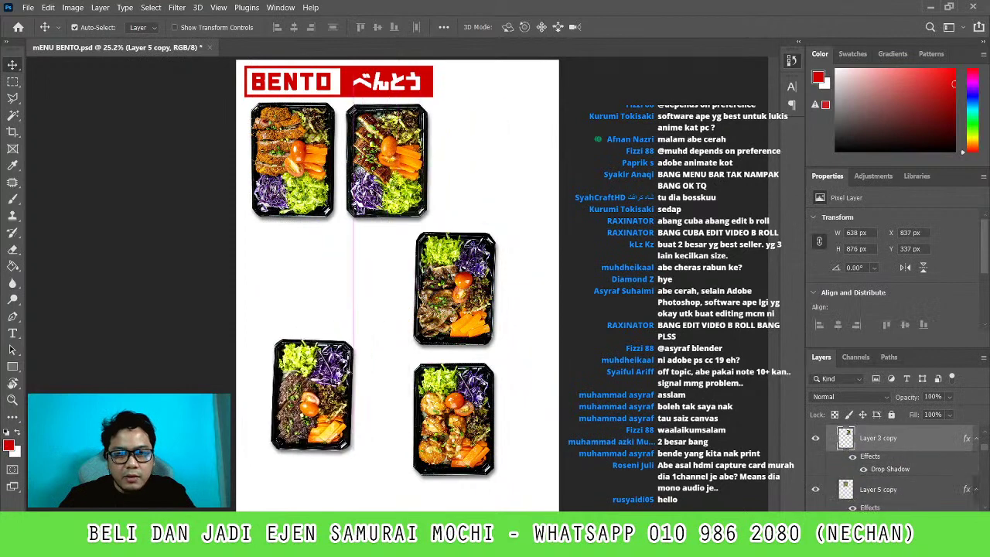
# Scale up the two top bento photos together
pyautogui.keyDown('ctrl'); pyautogui.click(878, 489); pyautogui.keyUp('ctrl')
pyautogui.hotkey('ctrl', 't')
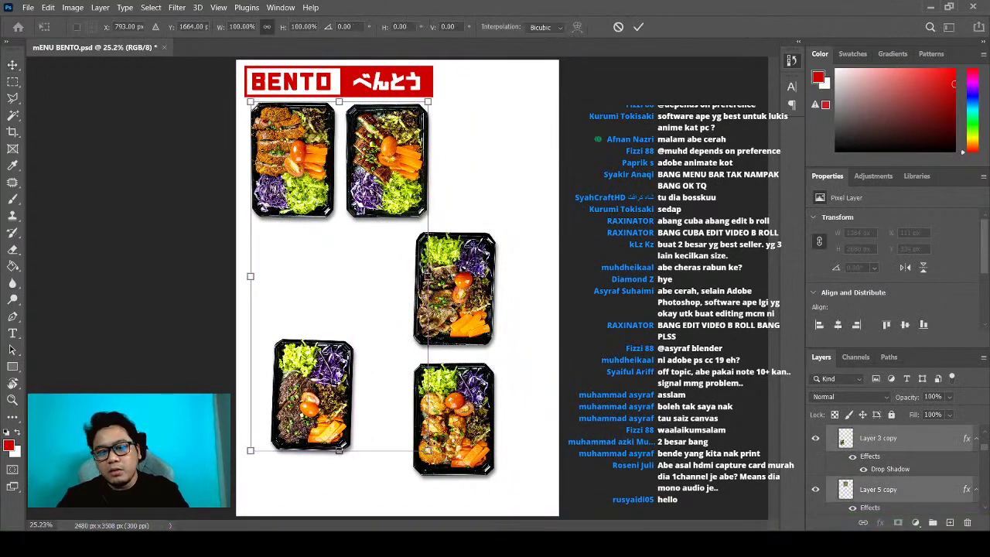
pyautogui.press('Escape')
pyautogui.click(449, 262)
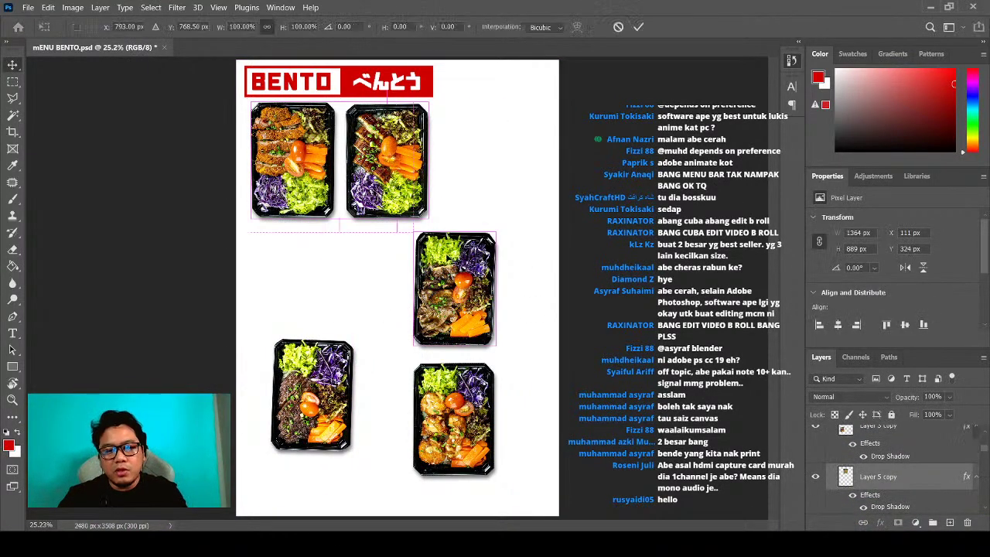
pyautogui.moveTo(447, 258)
pyautogui.mouseDown()
pyautogui.moveTo(435, 220)
pyautogui.moveTo(547, 295)
pyautogui.mouseUp()
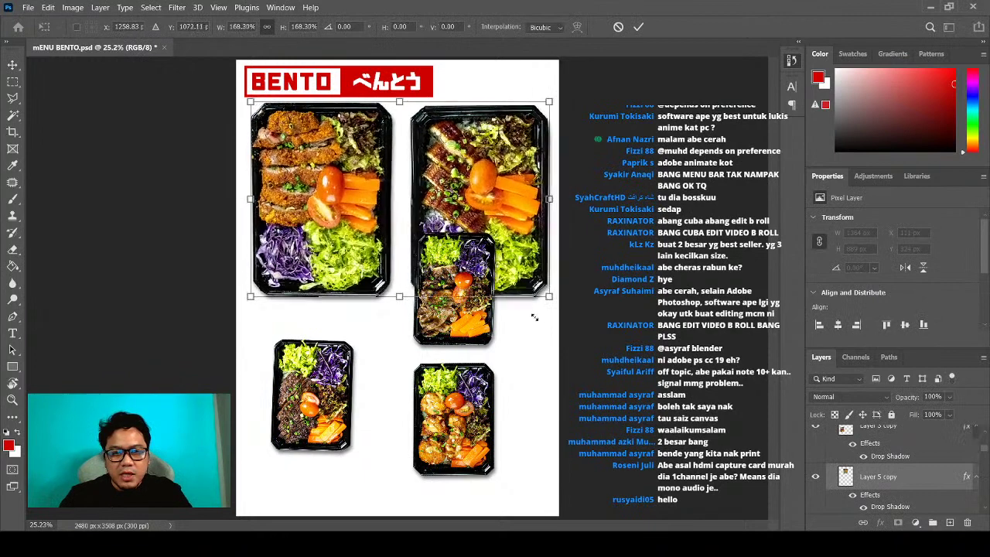
pyautogui.press('Return')
# Line up three smaller bentos in the bottom row and align the two top bentos
pyautogui.moveTo(325, 402); pyautogui.dragTo(310, 426)
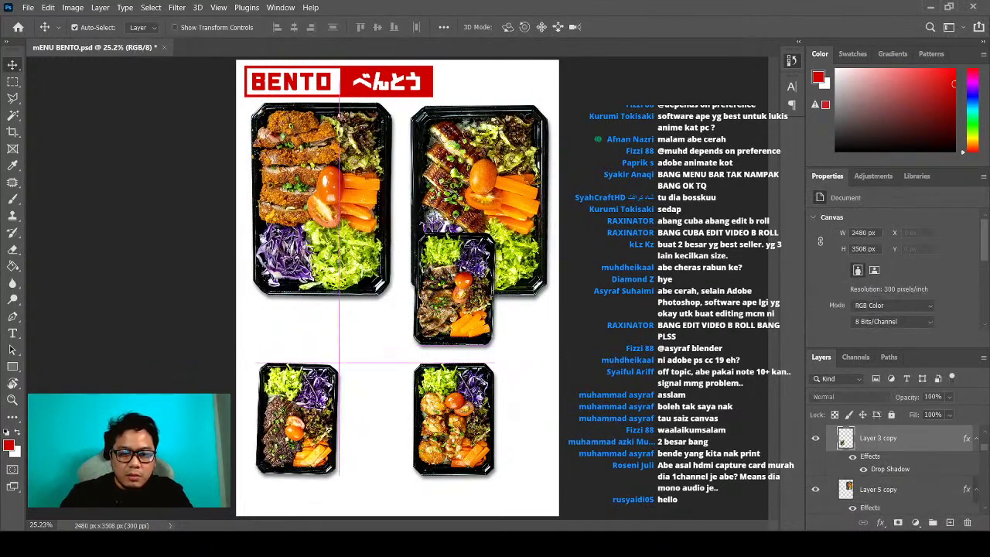
pyautogui.moveTo(456, 286)
pyautogui.mouseDown()
pyautogui.moveTo(435, 348)
pyautogui.moveTo(392, 417)
pyautogui.mouseUp()
pyautogui.moveTo(460, 460); pyautogui.dragTo(507, 457)
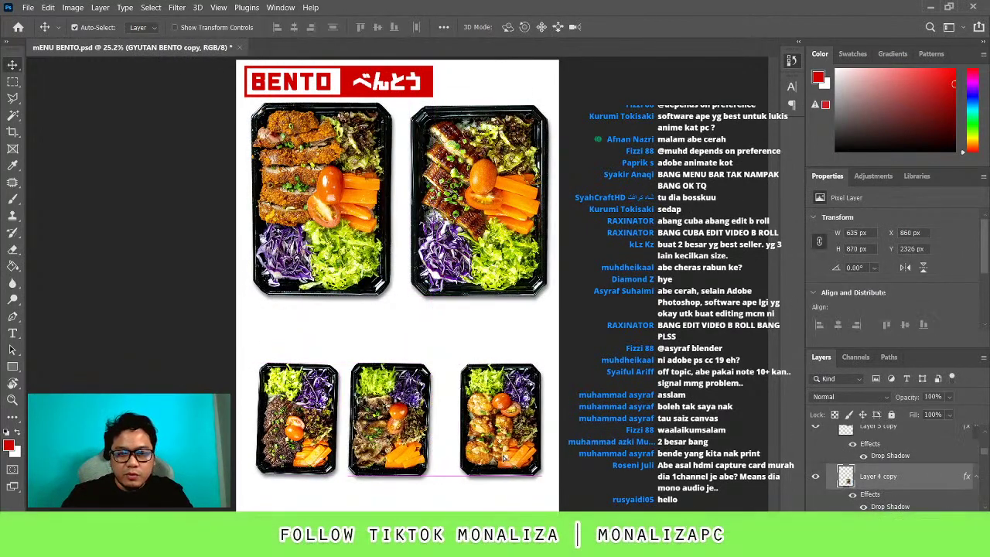
pyautogui.moveTo(423, 438); pyautogui.dragTo(430, 438)
pyautogui.moveTo(502, 433); pyautogui.dragTo(499, 433)
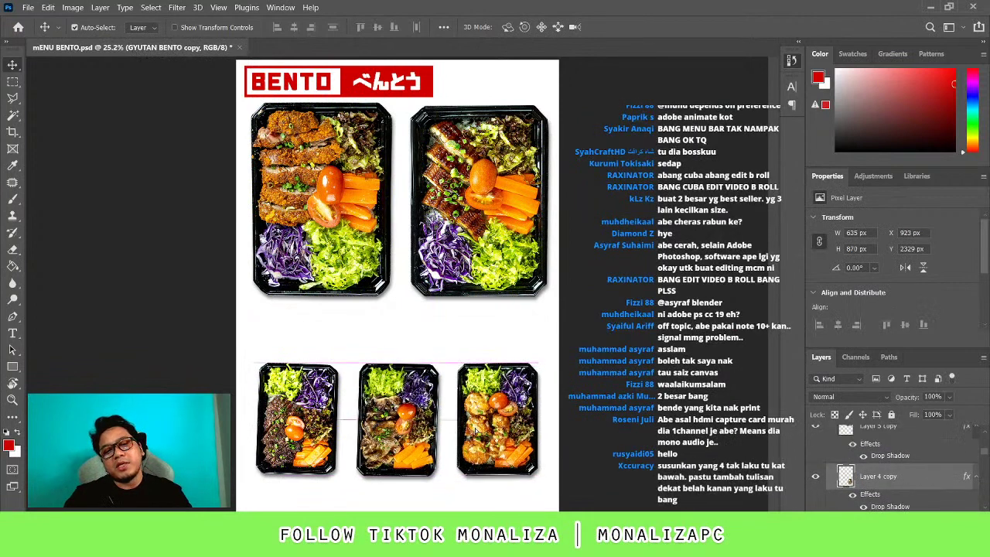
pyautogui.moveTo(351, 287); pyautogui.dragTo(357, 294)
pyautogui.moveTo(464, 216); pyautogui.dragTo(464, 222)
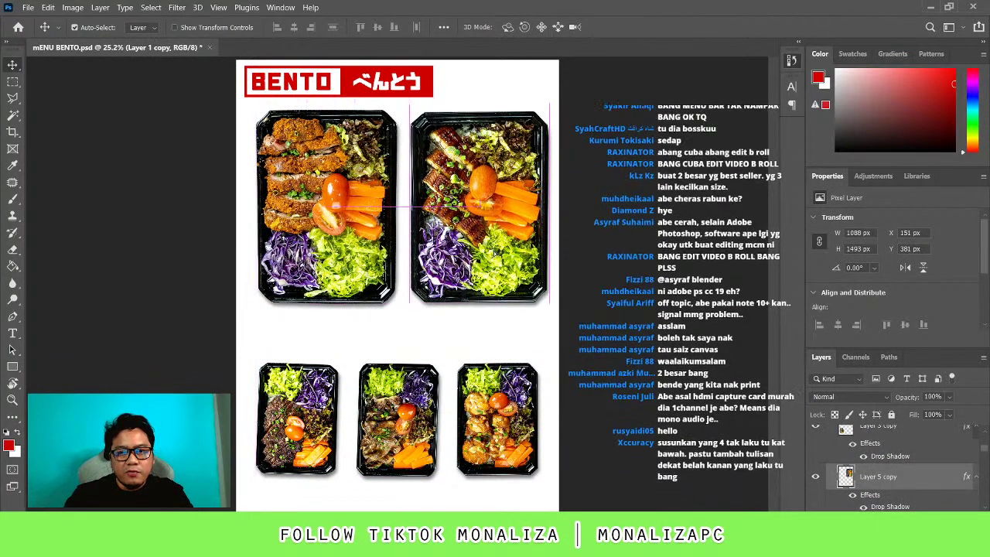
pyautogui.scroll(2, 897, 468)
# Rename the second layer group to TITLE
pyautogui.scroll(3, 897, 468)
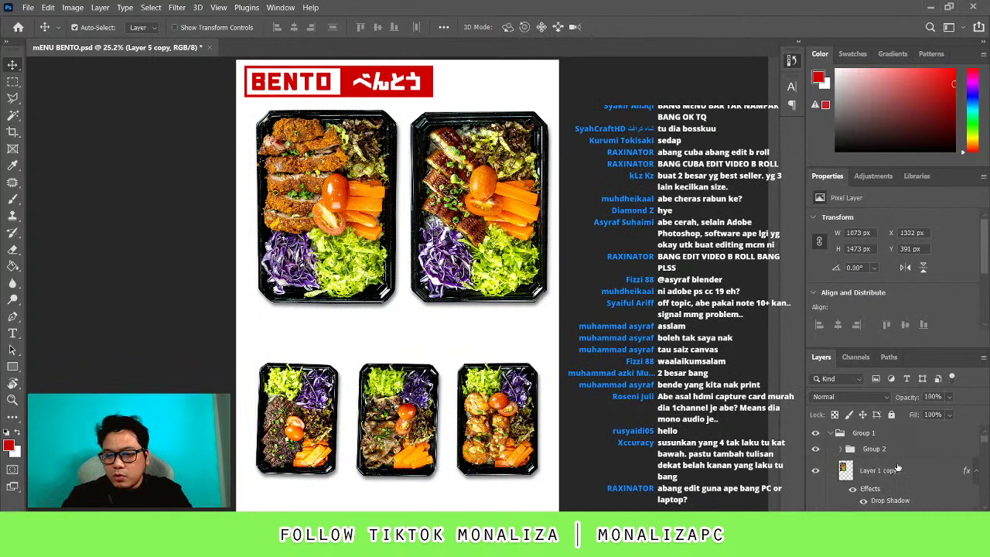
pyautogui.doubleClick(874, 450)
pyautogui.write('TO')
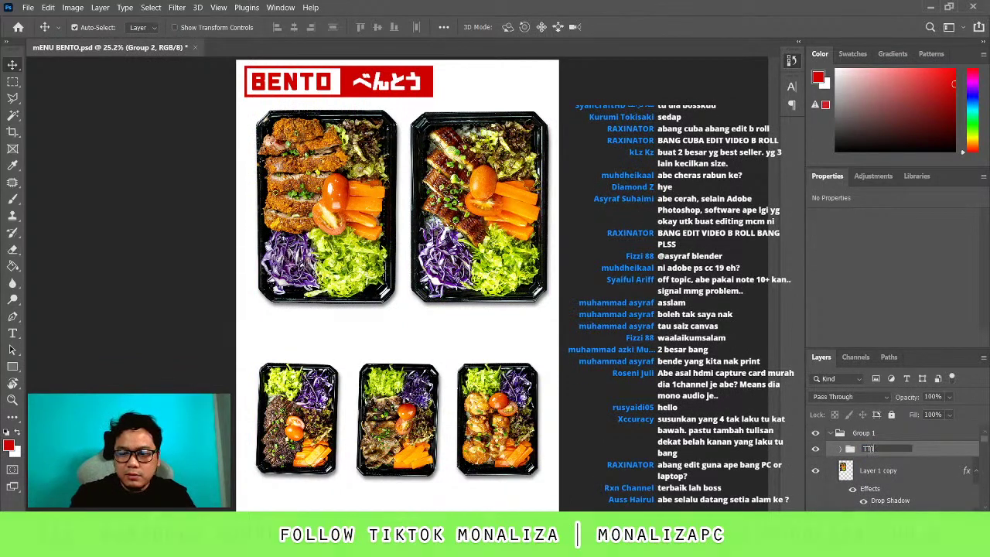
pyautogui.write('LE')
pyautogui.press('Return')
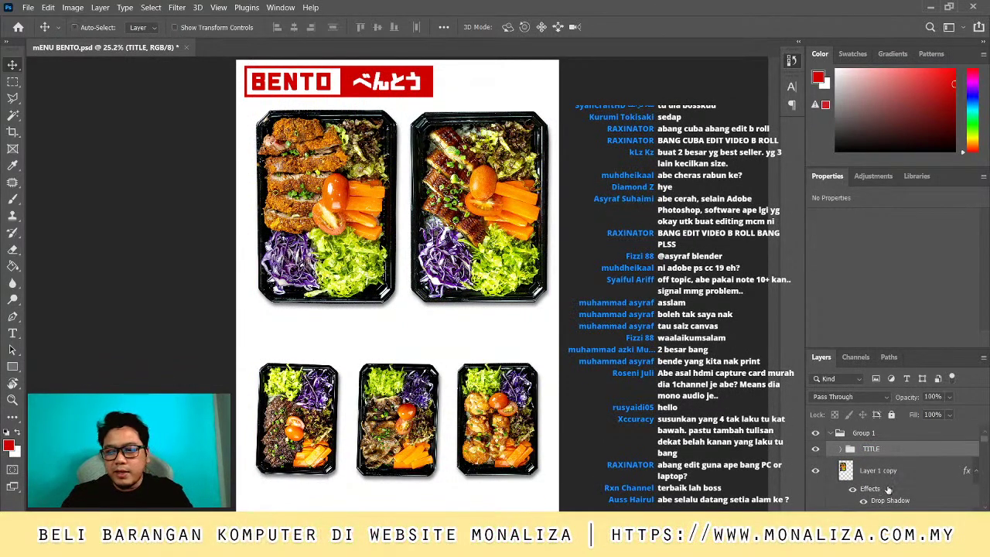
# Centre the BENTO banner horizontally across the top of the page
pyautogui.hotkey('ctrl', 't')
pyautogui.moveTo(403, 80); pyautogui.dragTo(449, 81)
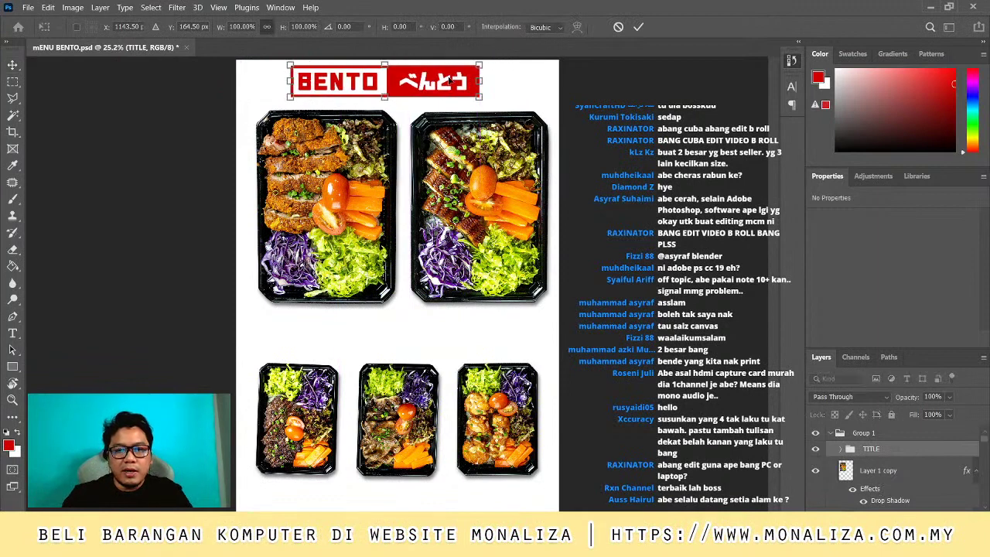
pyautogui.press('Return')
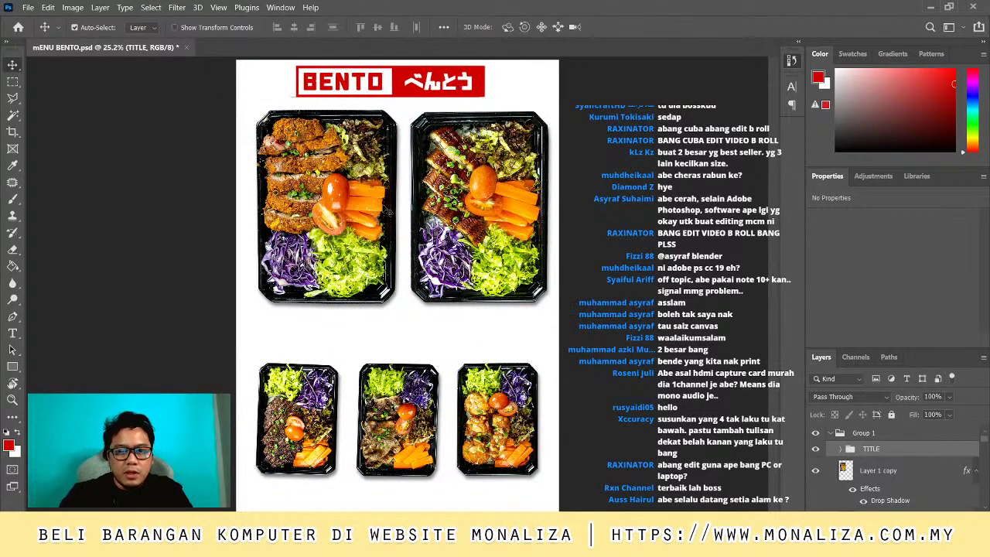
# Nudge the two large bento photos so they sit level
pyautogui.moveTo(390, 211); pyautogui.dragTo(385, 217)
pyautogui.moveTo(481, 207)
pyautogui.mouseDown()
pyautogui.moveTo(480, 246)
pyautogui.moveTo(485, 226)
pyautogui.mouseUp()
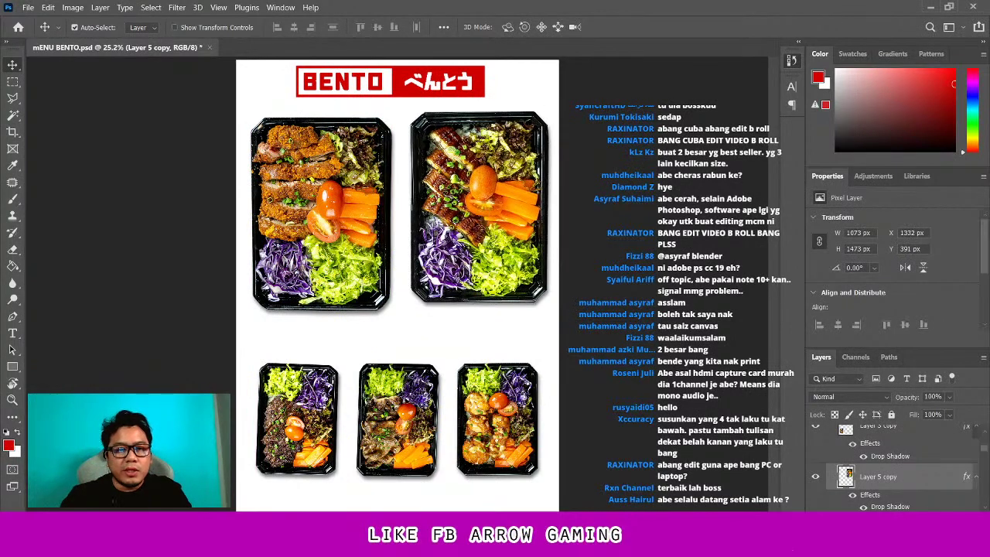
pyautogui.moveTo(369, 234); pyautogui.dragTo(369, 229)
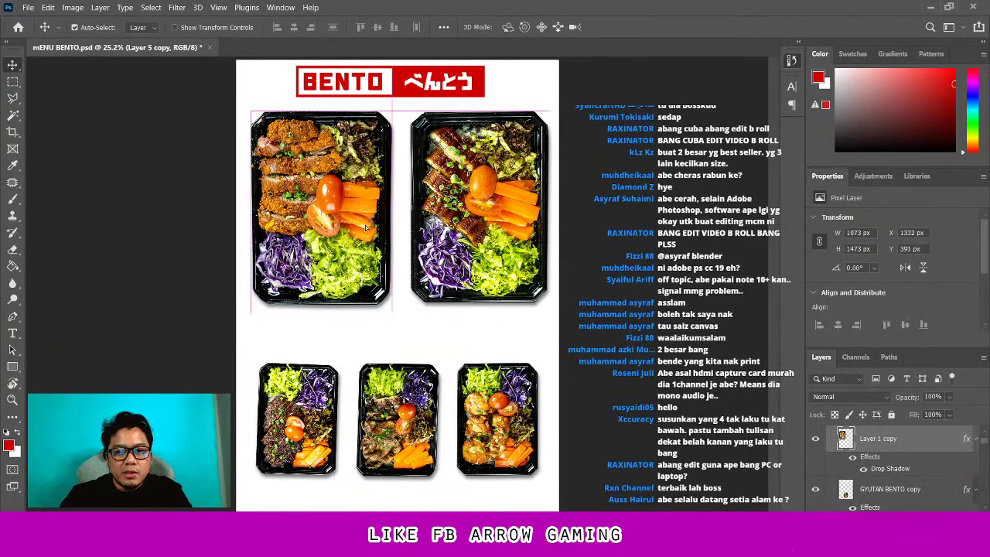
# Add a BEEF KATSU BENTO text caption below the left large bento
pyautogui.press('t')
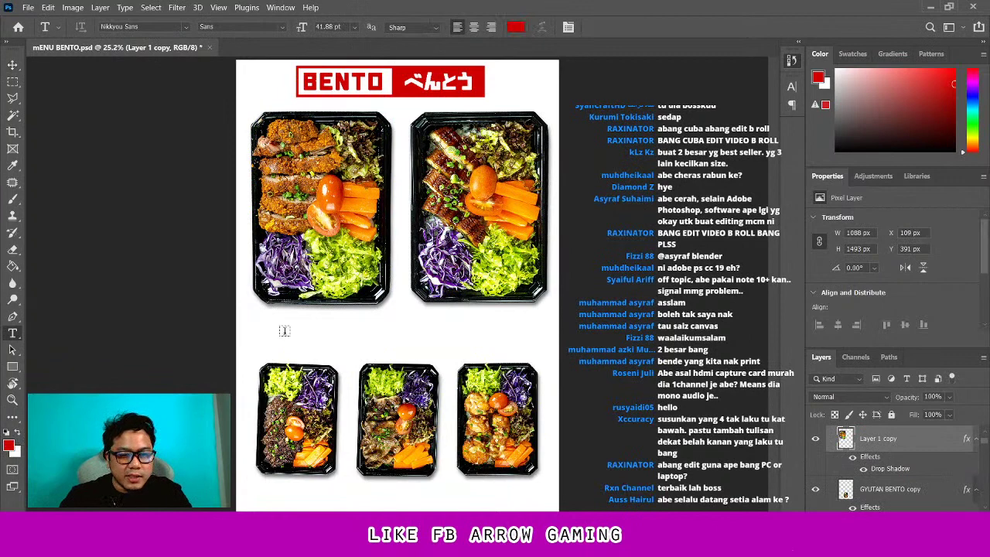
pyautogui.click(300, 331)
pyautogui.write('BE')
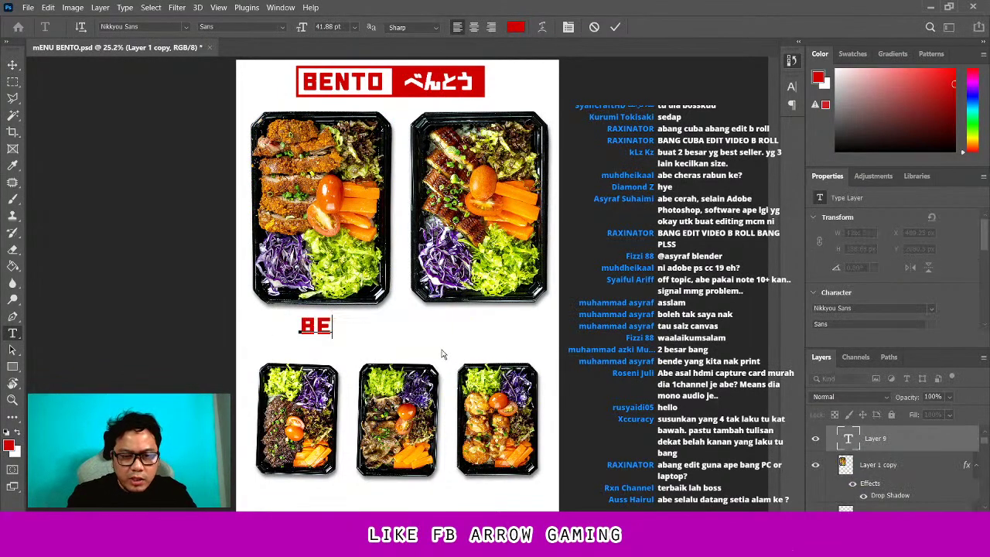
pyautogui.write('EF KATSU BENTO')
pyautogui.hotkey('ctrl', 'a')
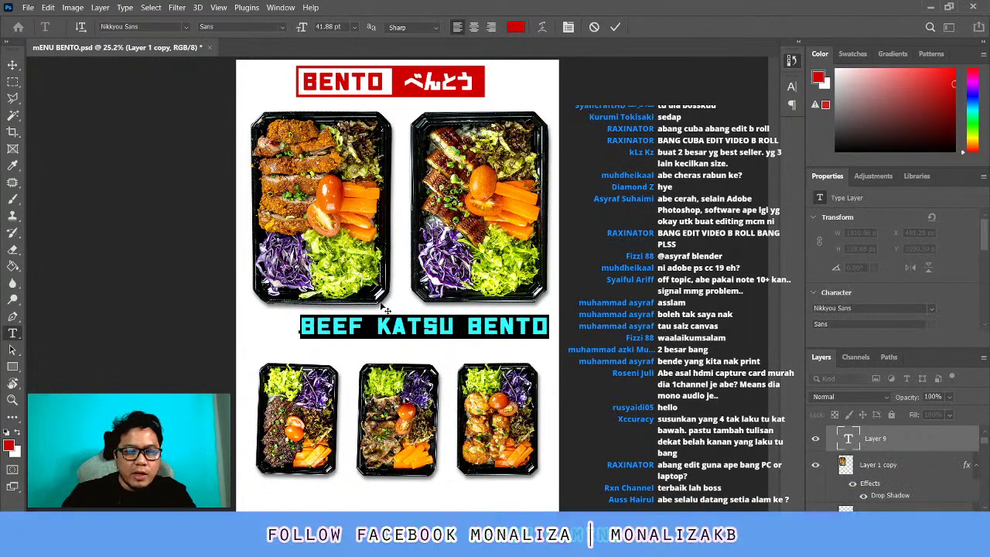
pyautogui.click(13, 65)
# Move the caption under the left bento and shrink it to fit its width
pyautogui.moveTo(381, 326); pyautogui.dragTo(333, 329)
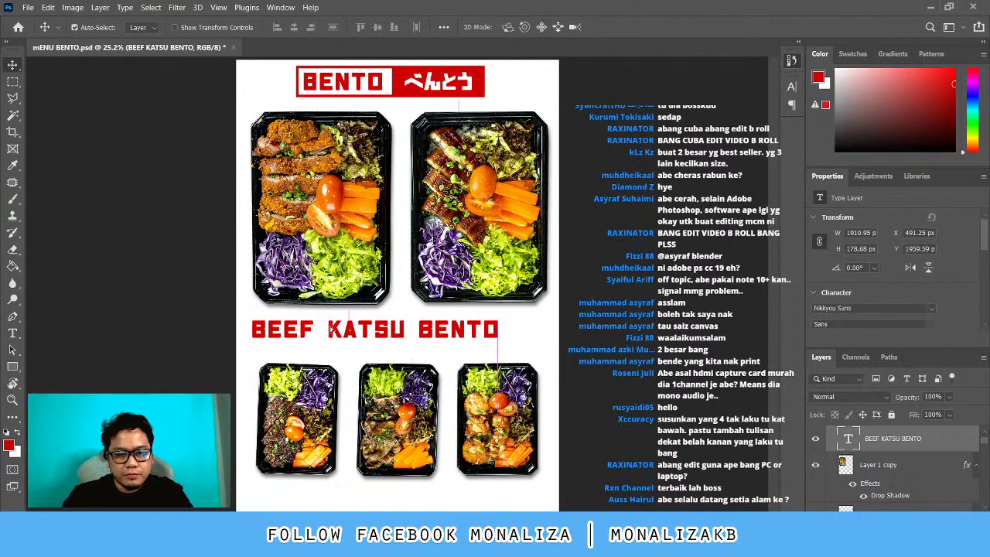
pyautogui.hotkey('ctrl', 't')
pyautogui.moveTo(500, 339); pyautogui.dragTo(385, 331)
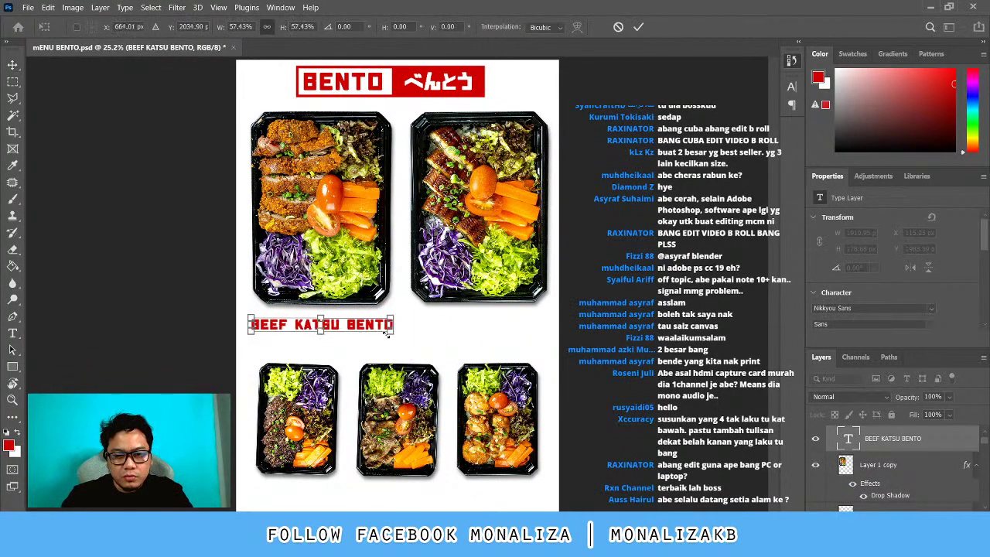
pyautogui.press('Return')
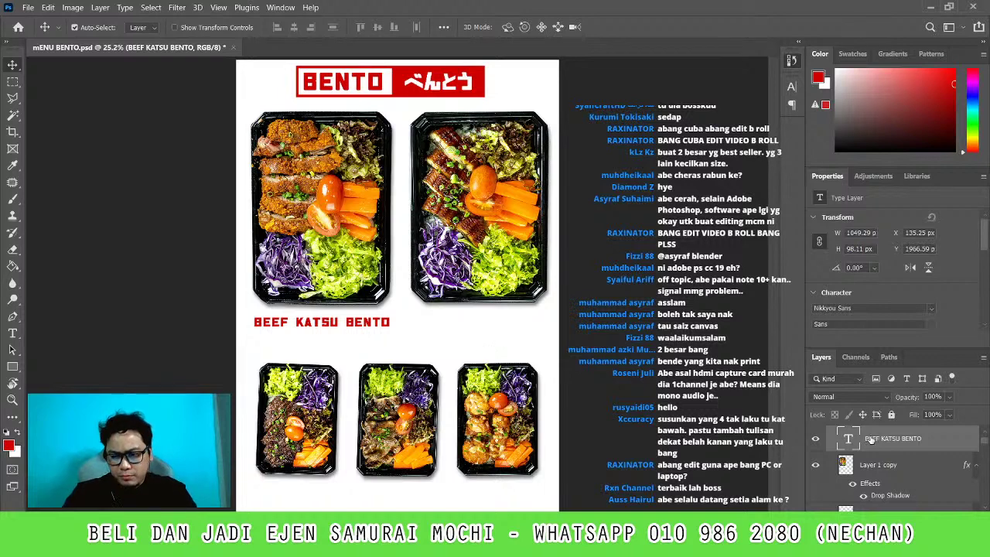
# Duplicate the caption as UNAGI BENTO under the right bento, then select both captions
pyautogui.hotkey('ctrl', 'j')
pyautogui.moveTo(392, 328); pyautogui.dragTo(553, 328)
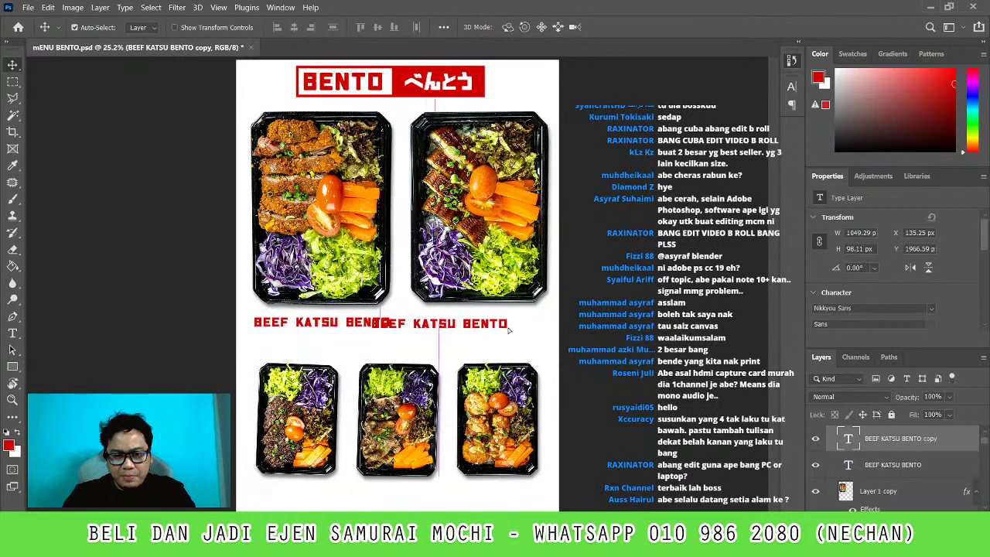
pyautogui.press('t')
pyautogui.click(494, 323)
pyautogui.tripleClick(495, 323)
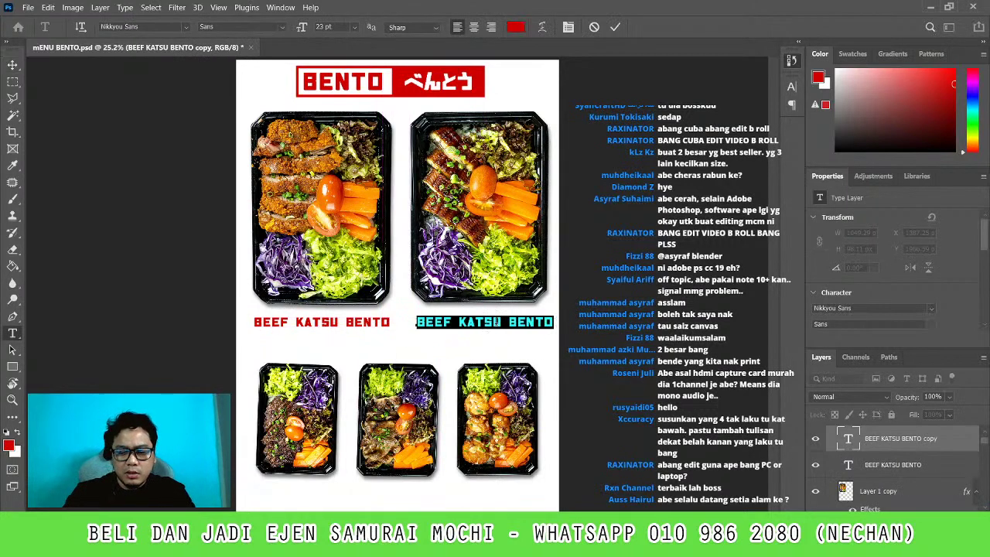
pyautogui.write('UNAGI')
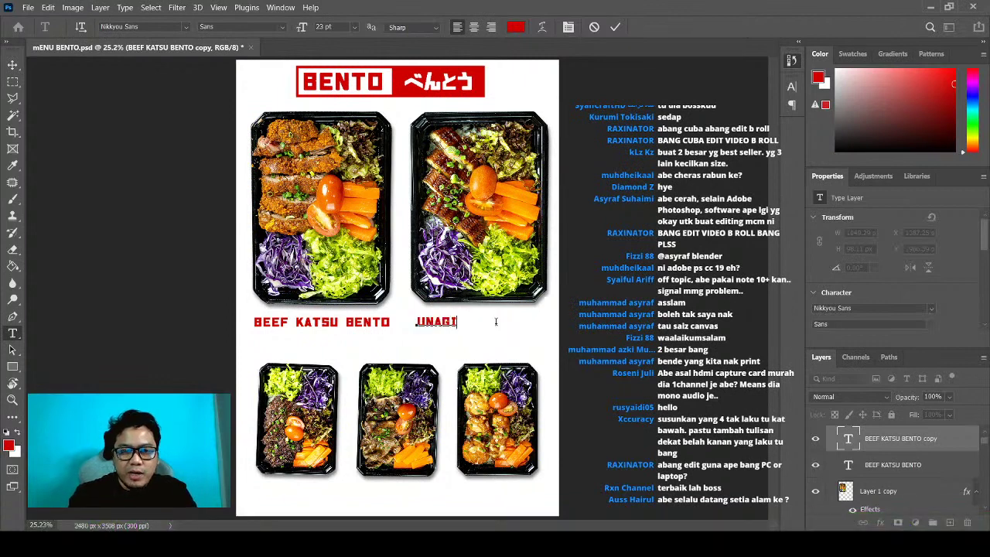
pyautogui.click(14, 65)
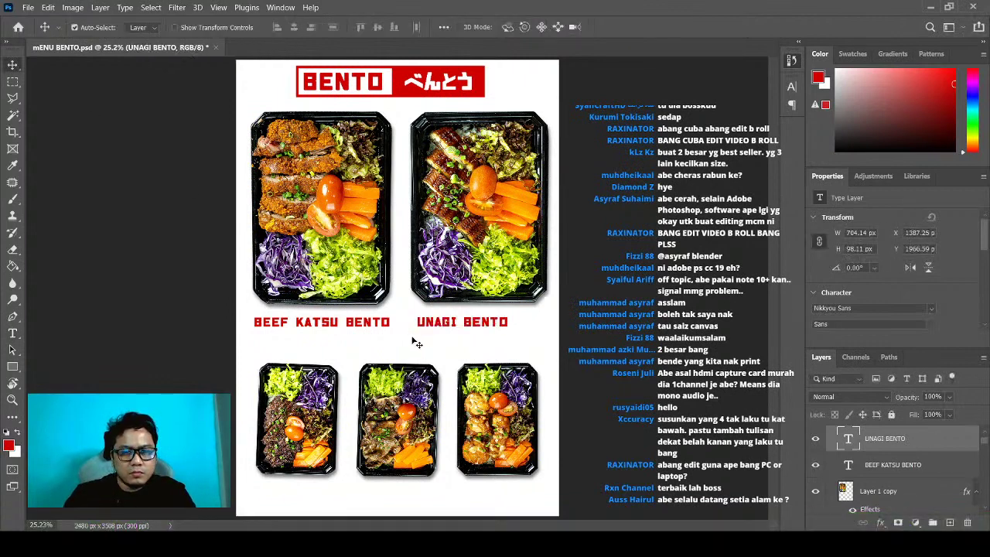
pyautogui.moveTo(417, 329); pyautogui.dragTo(438, 329)
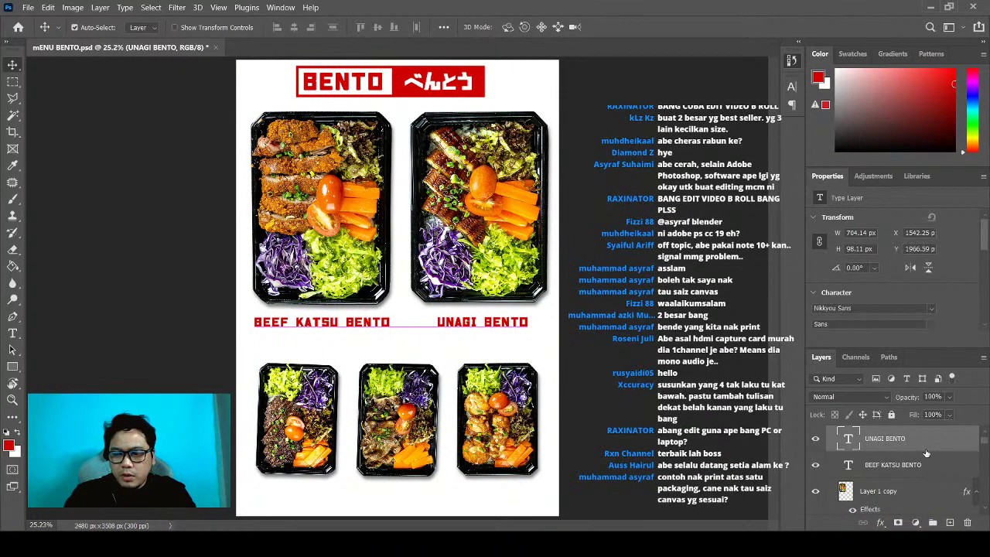
pyautogui.keyDown('shift'); pyautogui.click(892, 464); pyautogui.keyUp('shift')
# Duplicate both captions and move the copies below the lower bento photos
pyautogui.moveTo(892, 464); pyautogui.dragTo(949, 522)
pyautogui.hotkey('ctrl', 't')
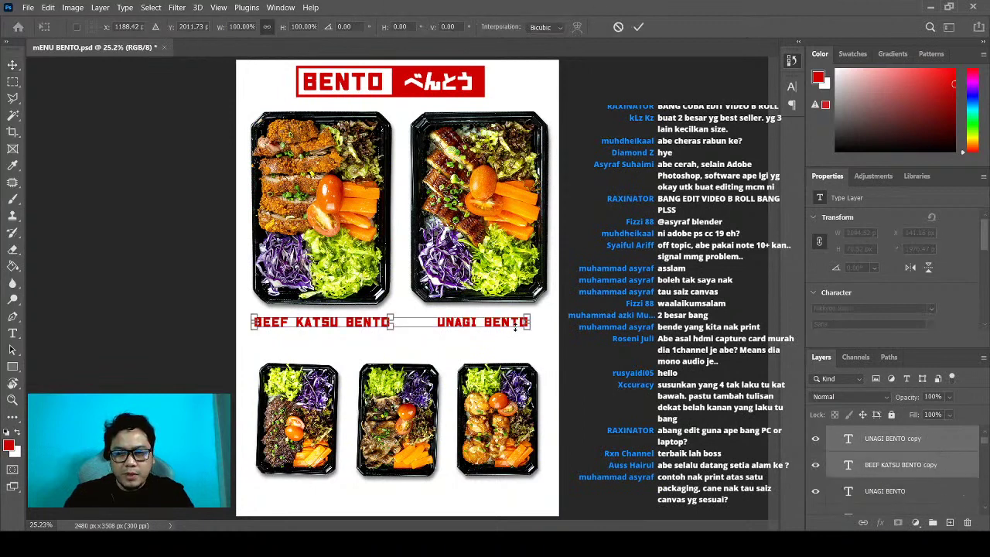
pyautogui.moveTo(515, 328); pyautogui.dragTo(515, 505)
pyautogui.press('Return')
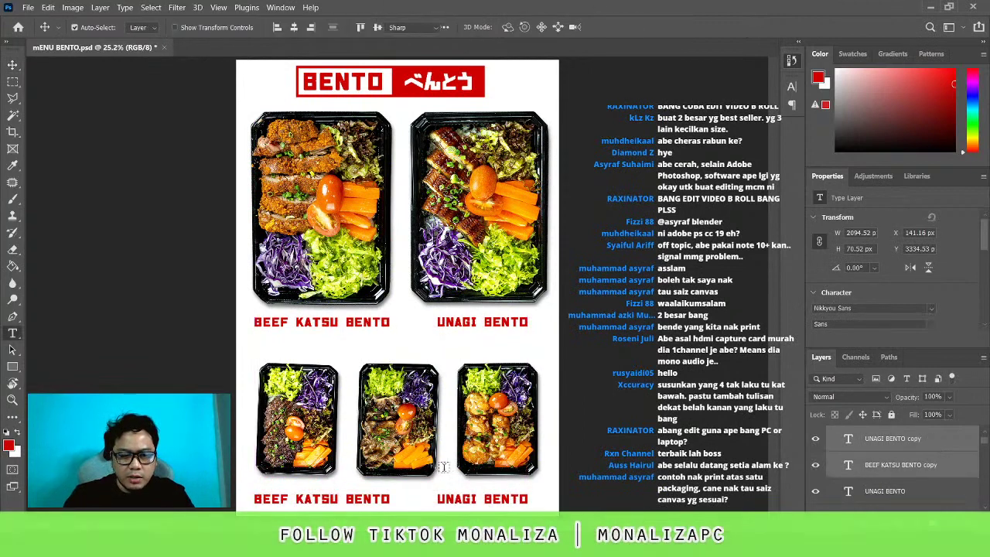
# Retype one copy as a centre-aligned HAMBAGU BENTO under the first lower bento
pyautogui.tripleClick(337, 496)
pyautogui.write('HAMBAGU')
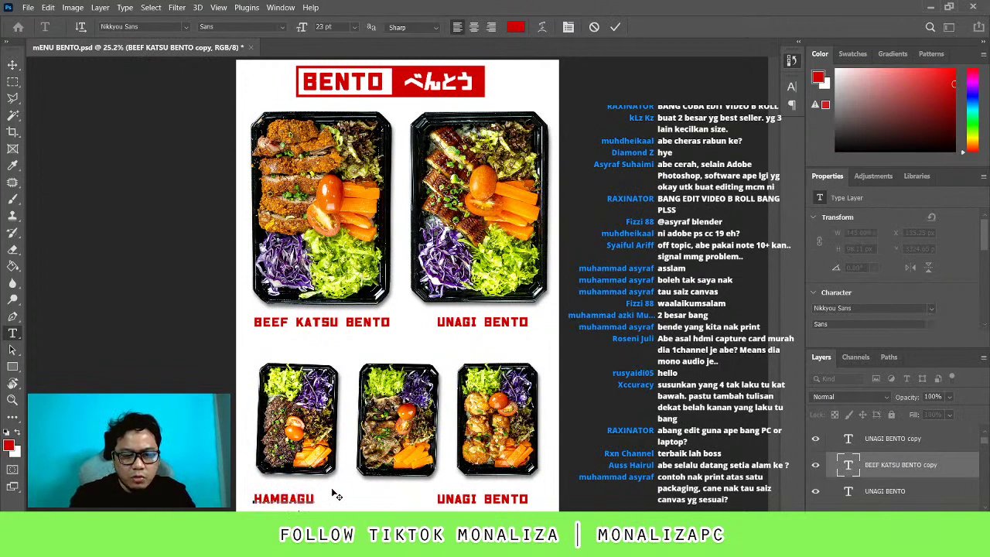
pyautogui.hotkey('ctrl', 'a')
pyautogui.click(476, 28)
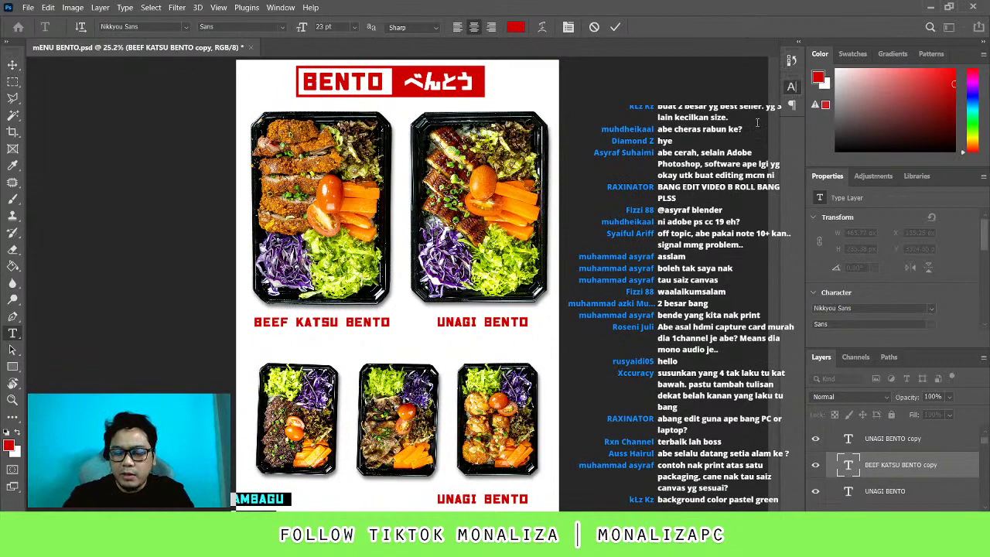
pyautogui.click(12, 65)
pyautogui.moveTo(263, 501); pyautogui.dragTo(293, 498)
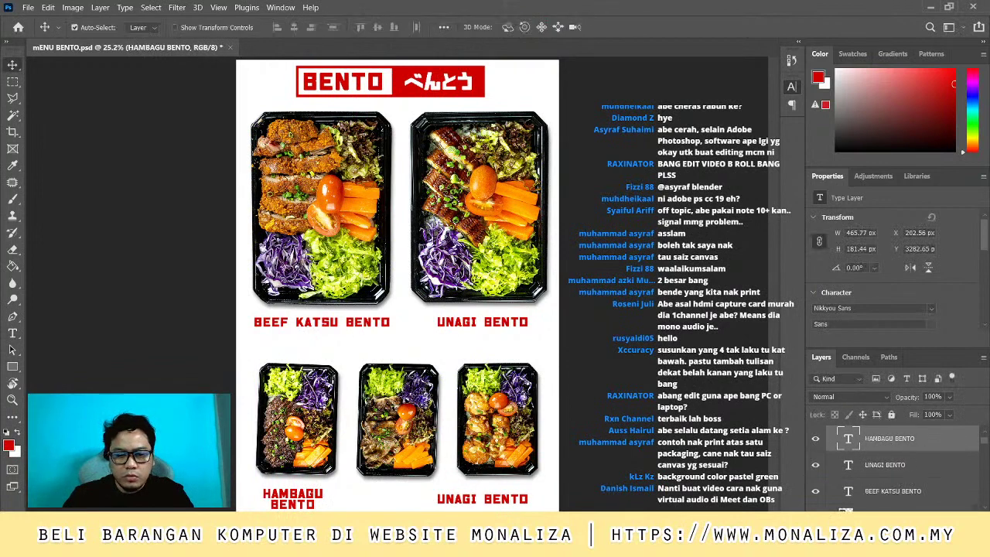
# Duplicate it as GYUTAN BENTO under the middle lower bento
pyautogui.hotkey('ctrl', 'j')
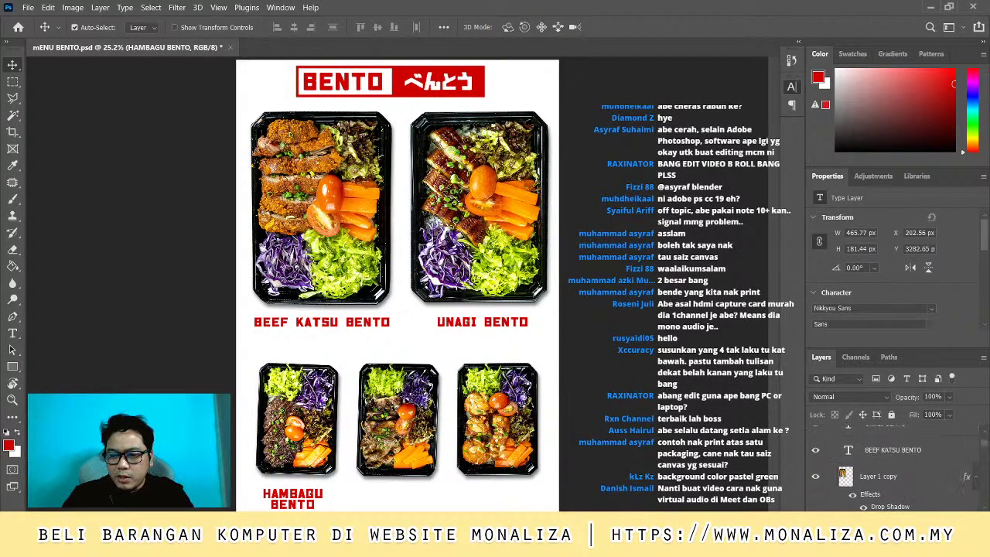
pyautogui.moveTo(303, 503); pyautogui.dragTo(393, 503)
pyautogui.doubleClick(393, 504)
pyautogui.hotkey('ctrl', 'a')
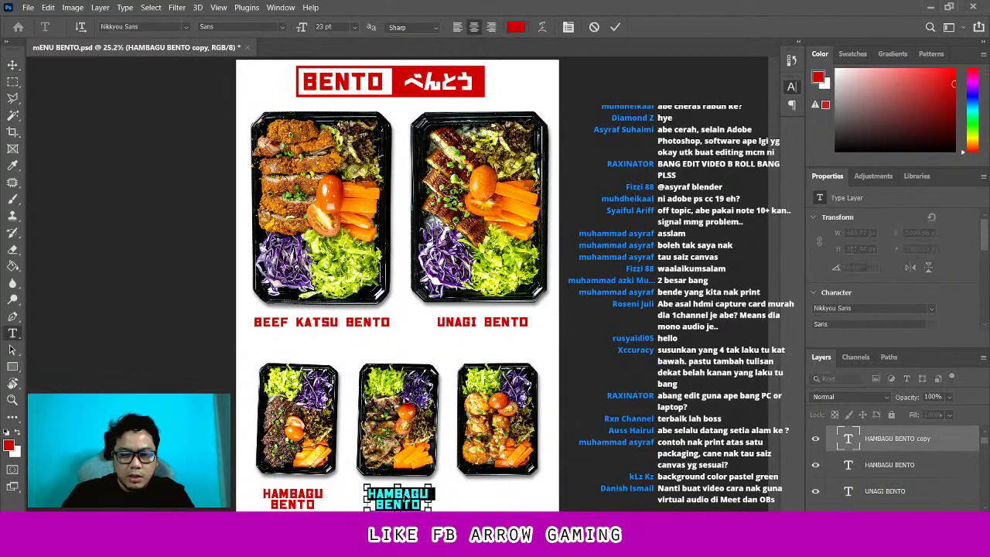
pyautogui.write('GYUTAN')
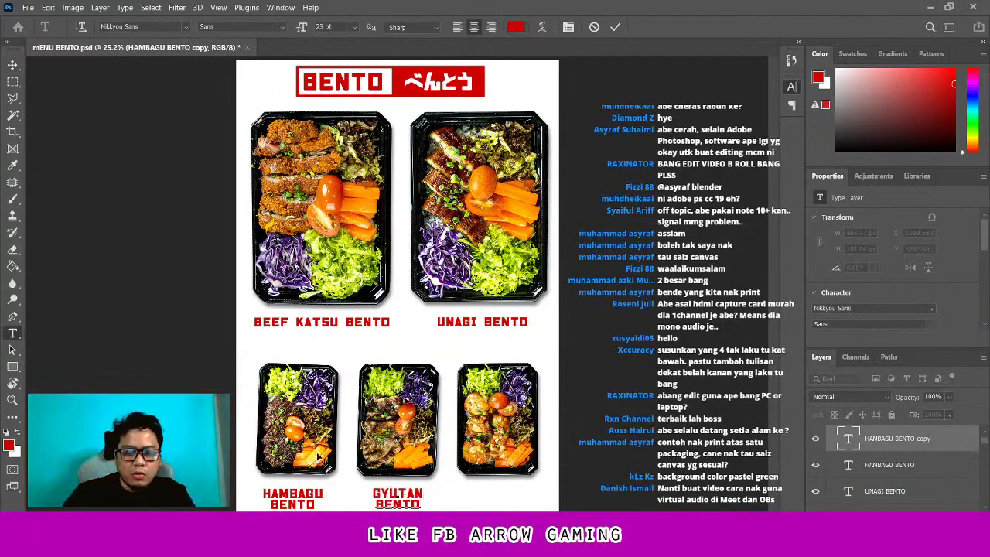
pyautogui.click(12, 65)
pyautogui.moveTo(897, 439); pyautogui.dragTo(919, 478)
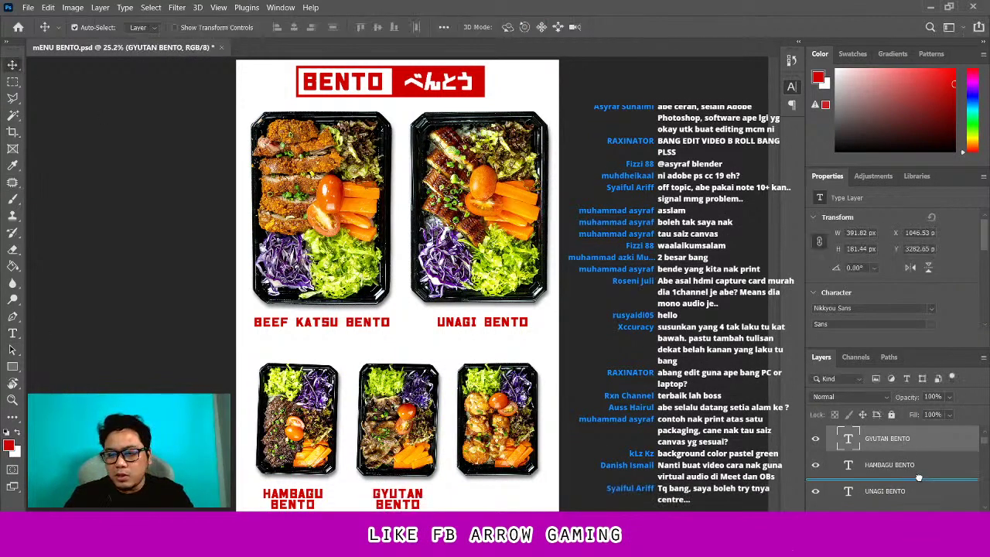
# Duplicate it again under the third bento and type KARAAGE BENTO
pyautogui.hotkey('ctrl', 'j')
pyautogui.moveTo(401, 494); pyautogui.dragTo(501, 492)
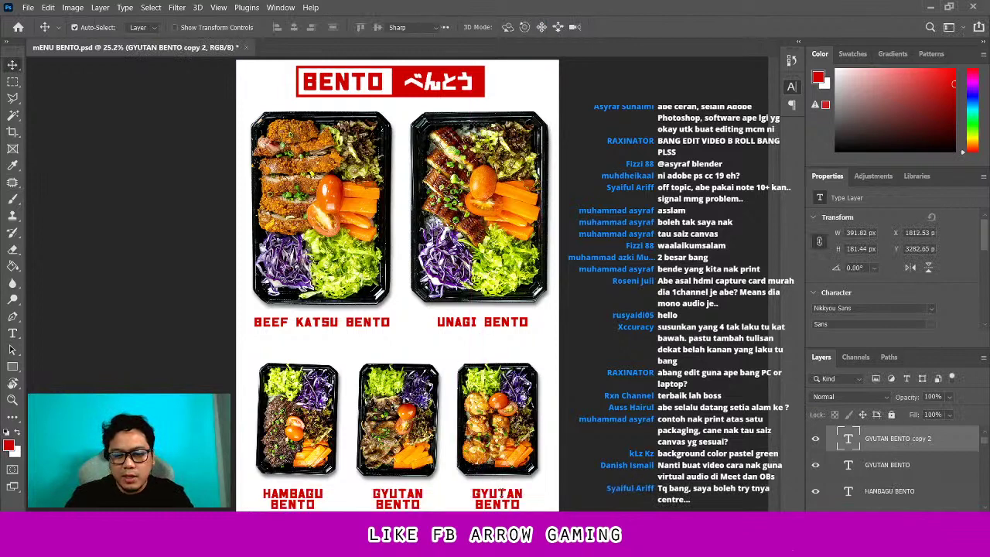
pyautogui.doubleClick(501, 493)
pyautogui.write('KARAAGE ')
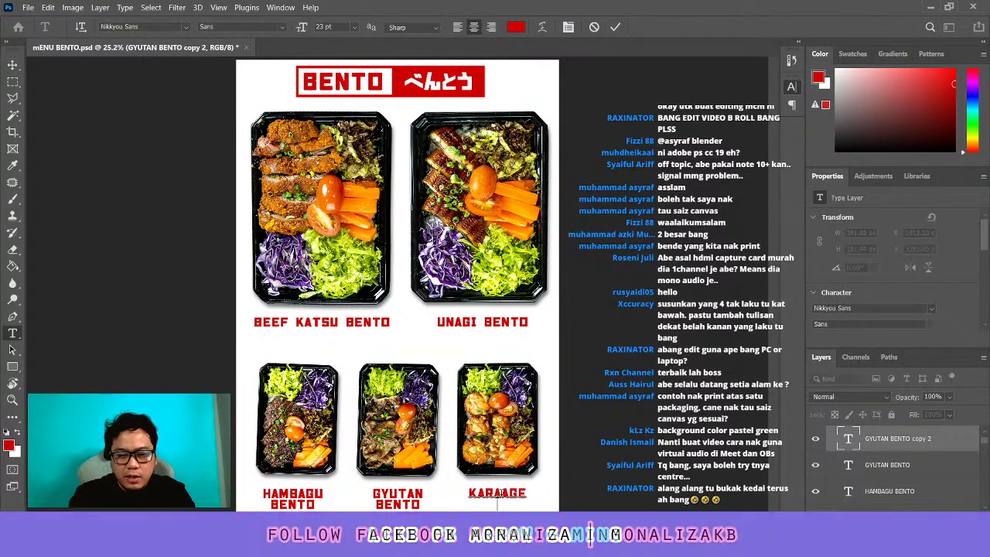
pyautogui.write('BENTO')
# Commit the KARAAGE BENTO caption and change the header text to RM10 BENTO
pyautogui.click(12, 65)
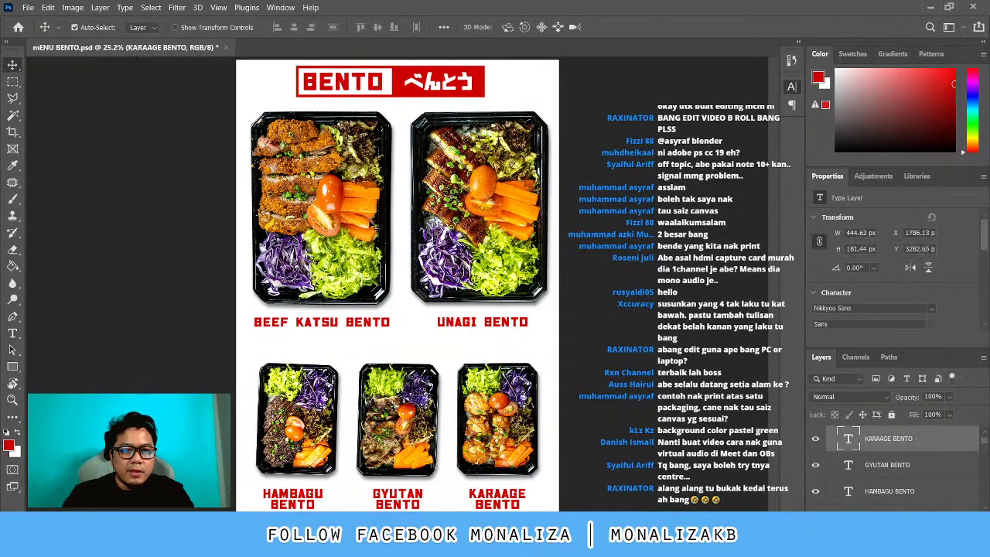
pyautogui.doubleClick(334, 97)
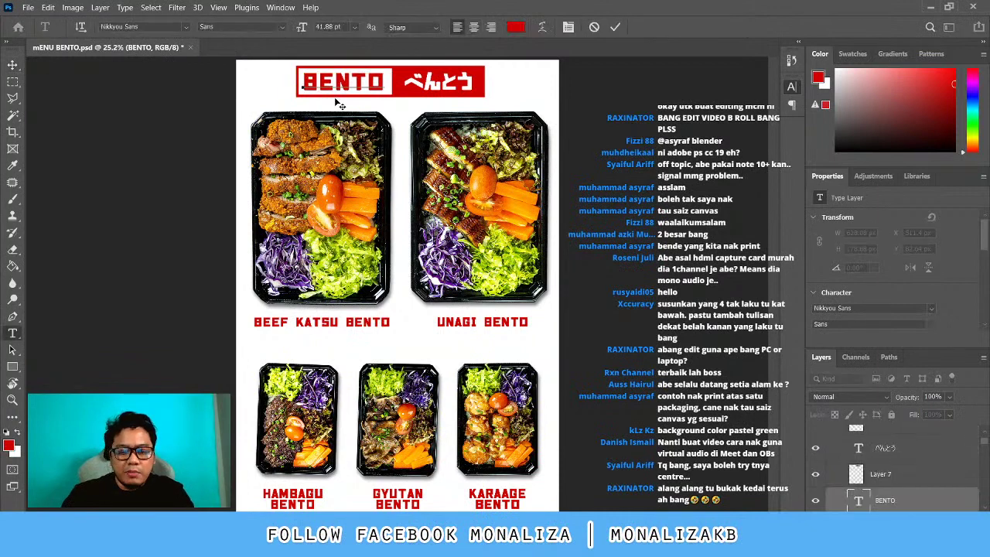
pyautogui.write('RM10 B')
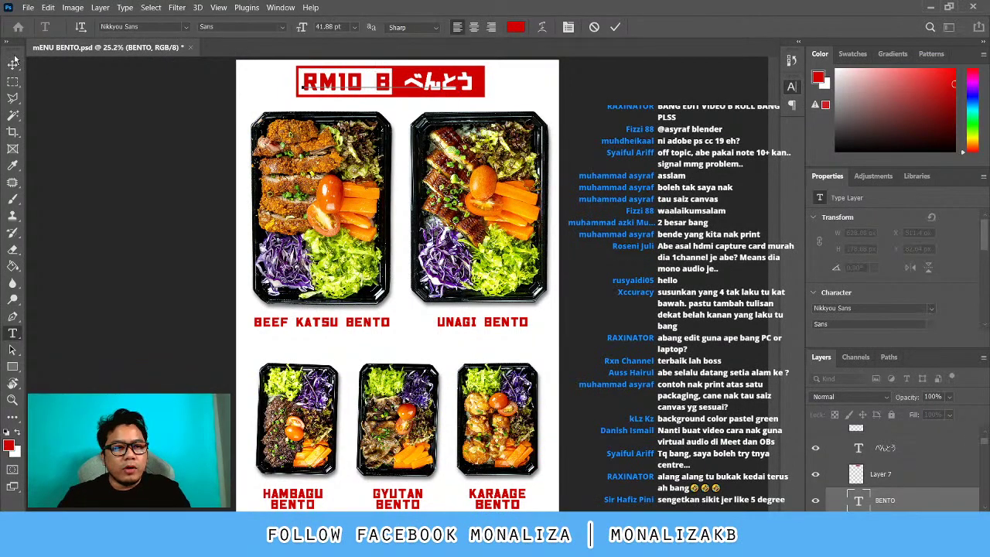
pyautogui.click(12, 65)
pyautogui.moveTo(346, 85); pyautogui.dragTo(284, 81)
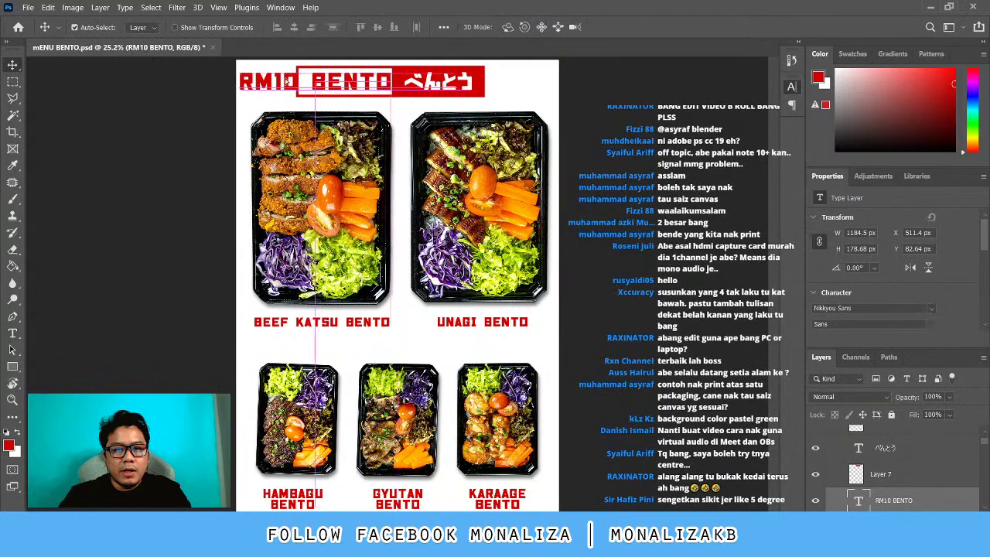
# Shift the whole TITLE group slightly to the right
pyautogui.click(314, 97)
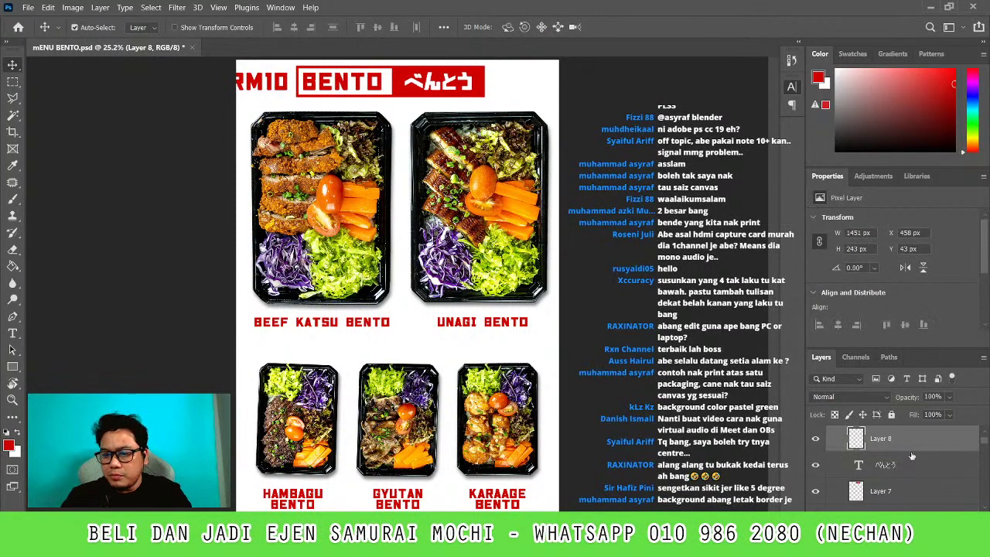
pyautogui.scroll(1, 912, 456)
pyautogui.click(872, 448)
pyautogui.hotkey('ctrl', 't')
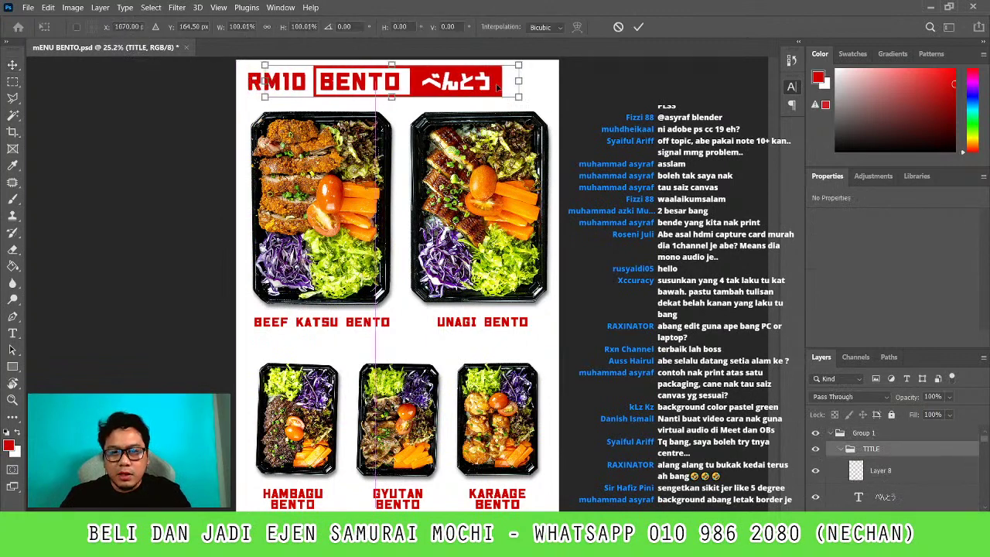
pyautogui.moveTo(497, 88); pyautogui.dragTo(522, 87)
pyautogui.press('Return')
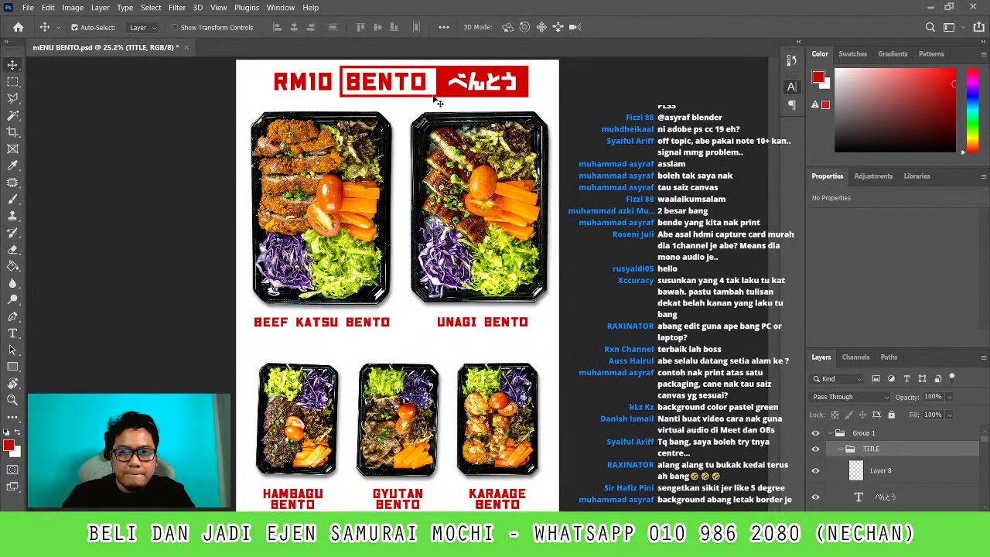
# Delete part of the red outline box in Layer 8 and nudge it left
pyautogui.click(437, 101)
pyautogui.press('m')
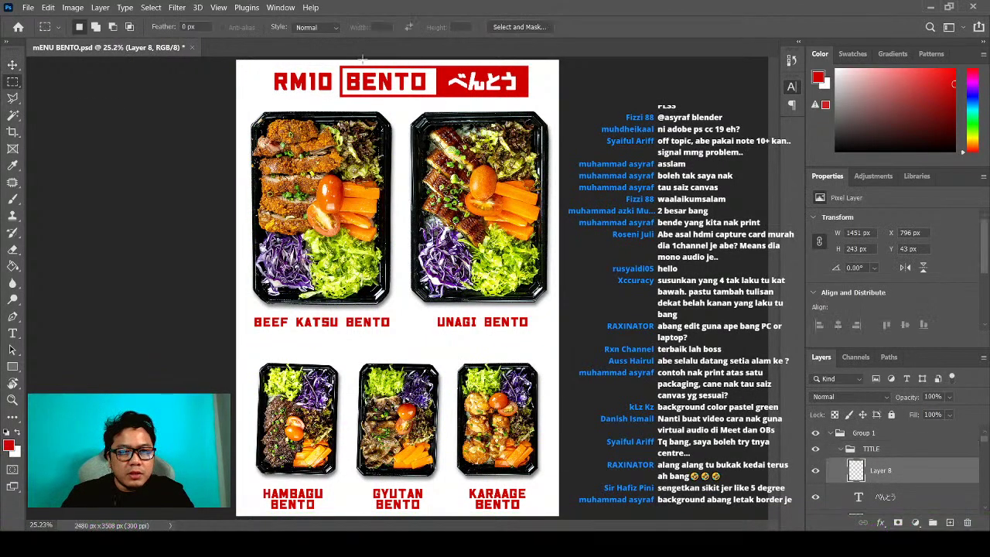
pyautogui.press('Delete')
pyautogui.press('v')
pyautogui.hotkey('ctrl', 'd')
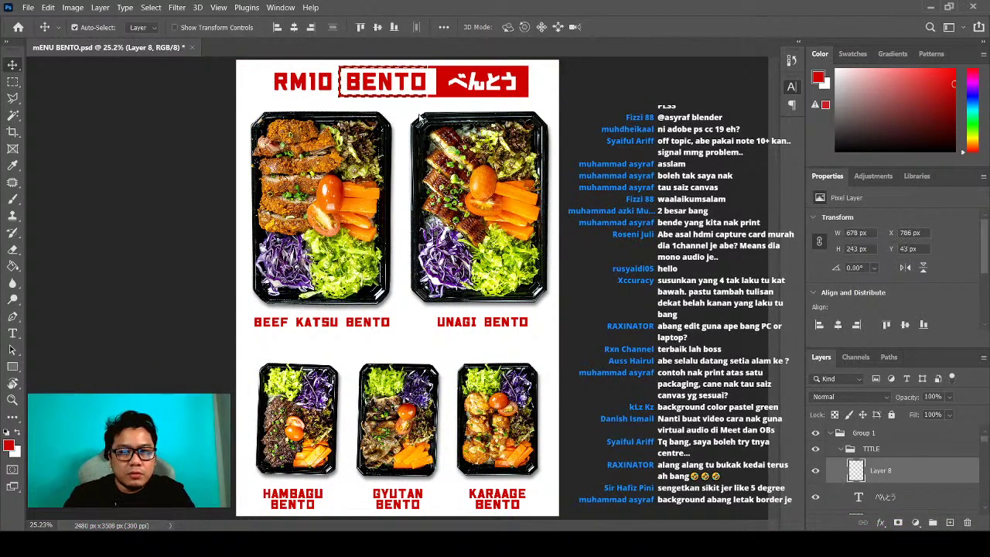
pyautogui.hotkey('shift', 'Left')
pyautogui.hotkey('shift', 'Left')
pyautogui.hotkey('shift', 'Left')
pyautogui.hotkey('shift', 'Left')
pyautogui.hotkey('shift', 'Left')
pyautogui.hotkey('shift', 'Left')
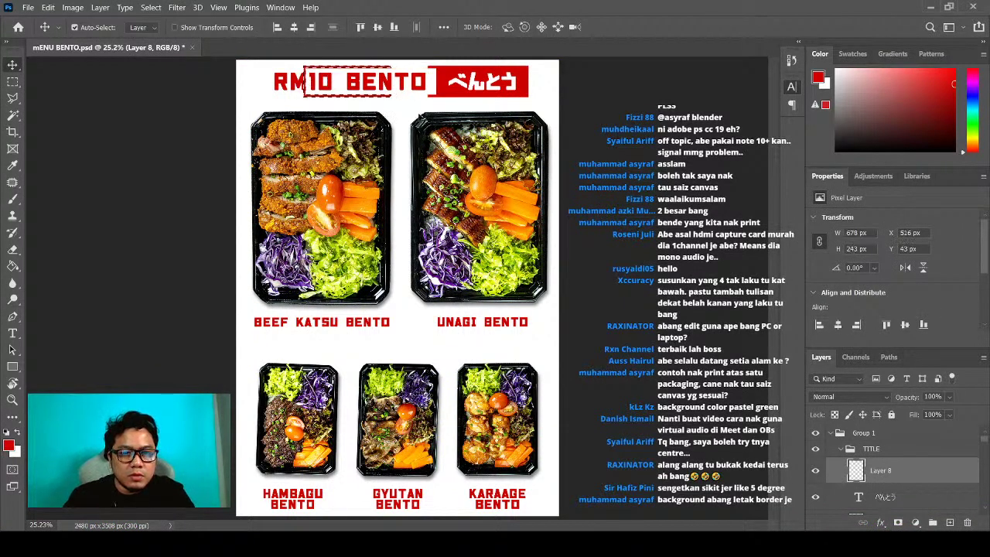
pyautogui.hotkey('shift', 'Left')
pyautogui.hotkey('shift', 'Left')
pyautogui.hotkey('shift', 'Left')
pyautogui.hotkey('shift', 'Left')
pyautogui.hotkey('shift', 'Left')
pyautogui.hotkey('shift', 'Left')
pyautogui.hotkey('shift', 'Left')
pyautogui.hotkey('shift', 'Left')
pyautogui.hotkey('shift', 'Left')
pyautogui.hotkey('shift', 'Left')
pyautogui.hotkey('shift', 'Left')
pyautogui.hotkey('shift', 'Left')
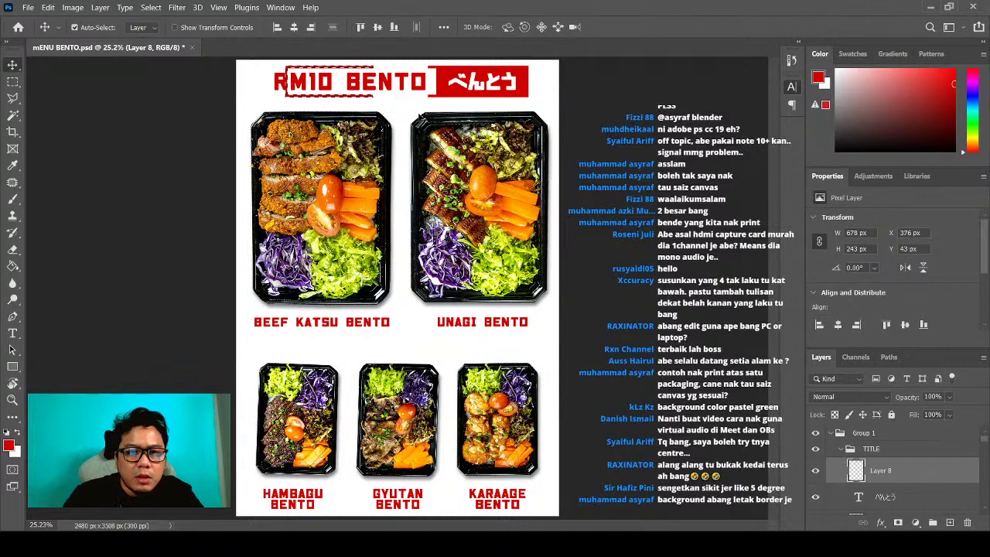
pyautogui.hotkey('shift', 'Left')
pyautogui.hotkey('shift', 'Left')
pyautogui.hotkey('shift', 'Left')
pyautogui.hotkey('shift', 'Left')
pyautogui.hotkey('shift', 'Left')
pyautogui.hotkey('shift', 'Left')
pyautogui.hotkey('shift', 'Left')
pyautogui.hotkey('shift', 'Left')
pyautogui.hotkey('shift', 'Left')
pyautogui.hotkey('shift', 'Left')
pyautogui.hotkey('shift', 'Left')
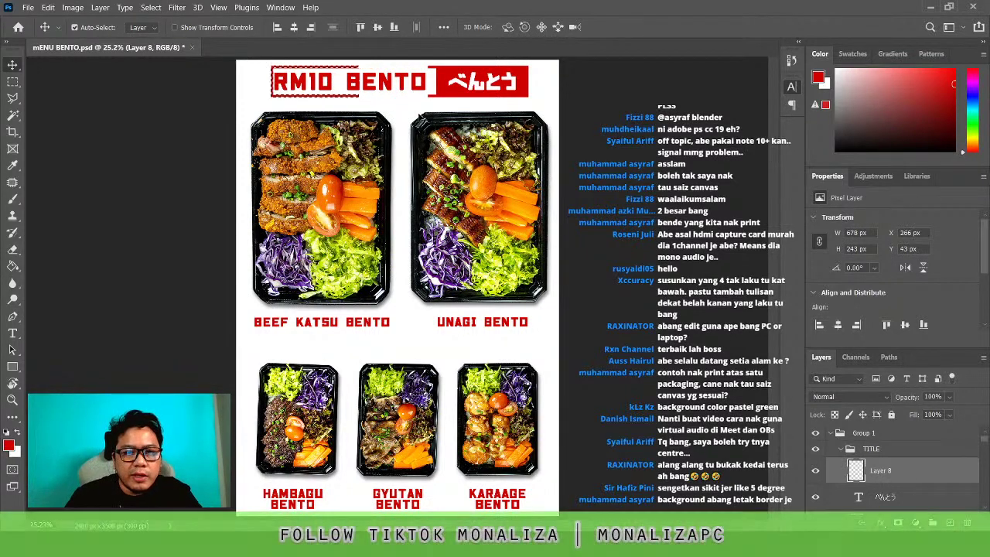
pyautogui.hotkey('shift', 'Left')
pyautogui.hotkey('shift', 'Left')
pyautogui.hotkey('shift', 'Left')
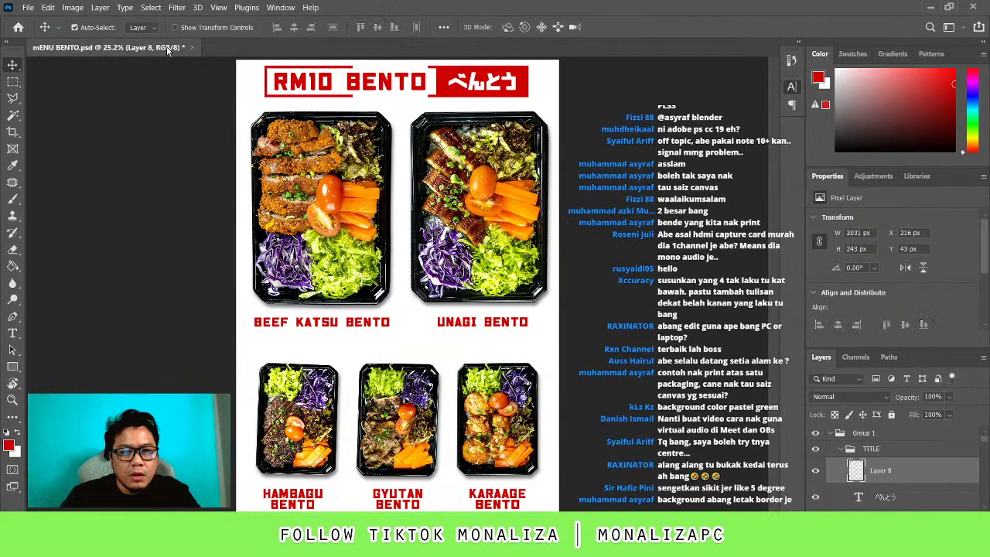
# Stretch the red outline box to frame the whole RM10 BENTO phrase
pyautogui.press('m')
pyautogui.hotkey('ctrl', 't')
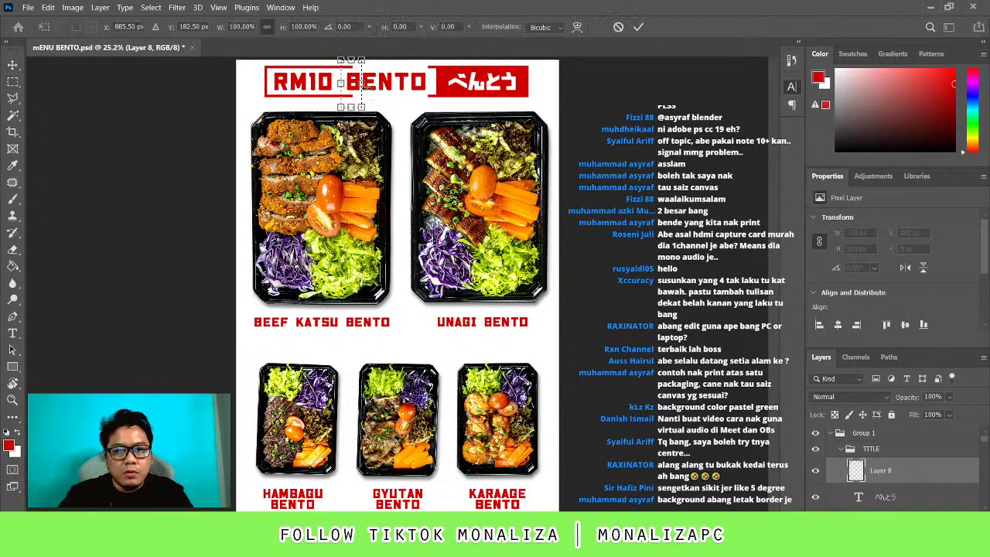
pyautogui.moveTo(360, 83); pyautogui.dragTo(543, 89)
pyautogui.press('Return')
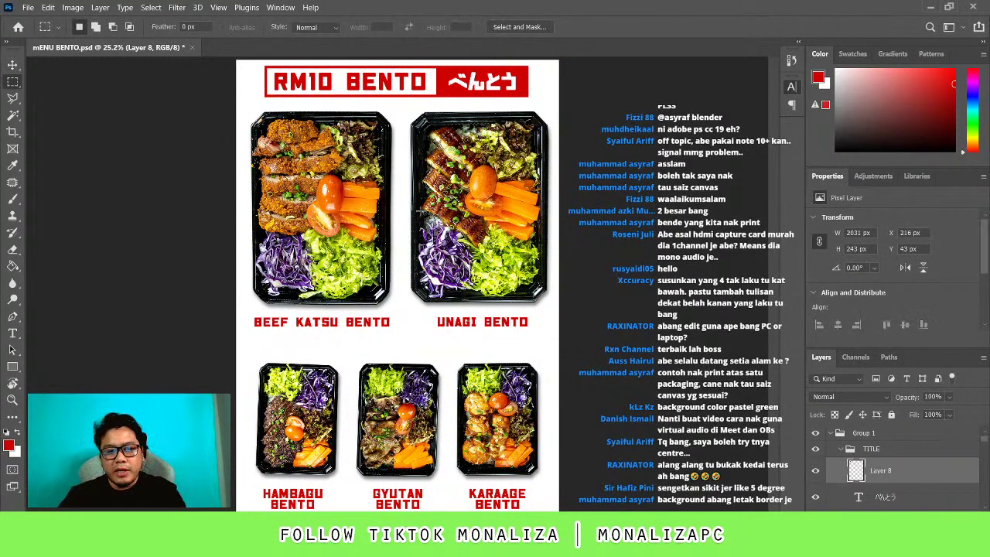
pyautogui.press('v')
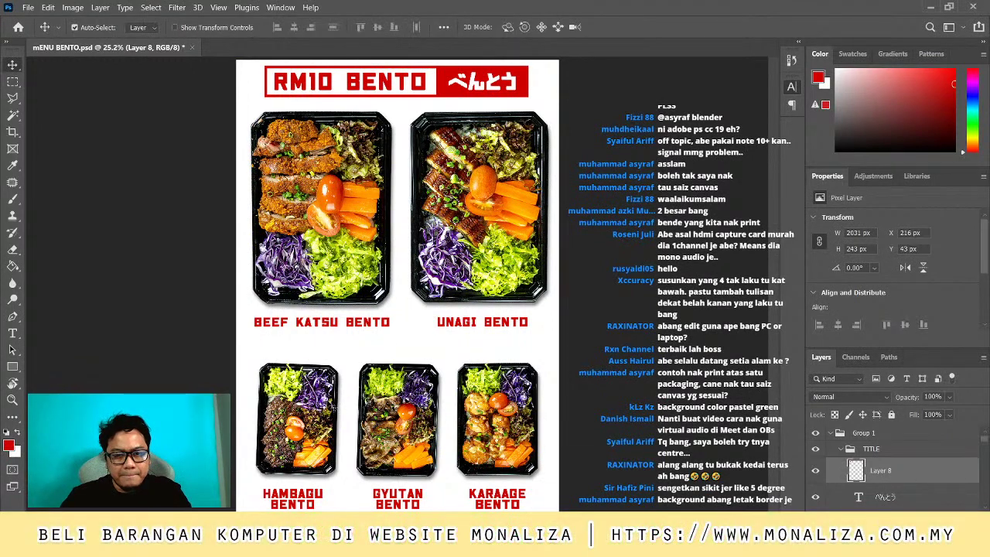
# Restack BEEF KATSU BENTO as three centre-aligned lines
pyautogui.doubleClick(292, 322)
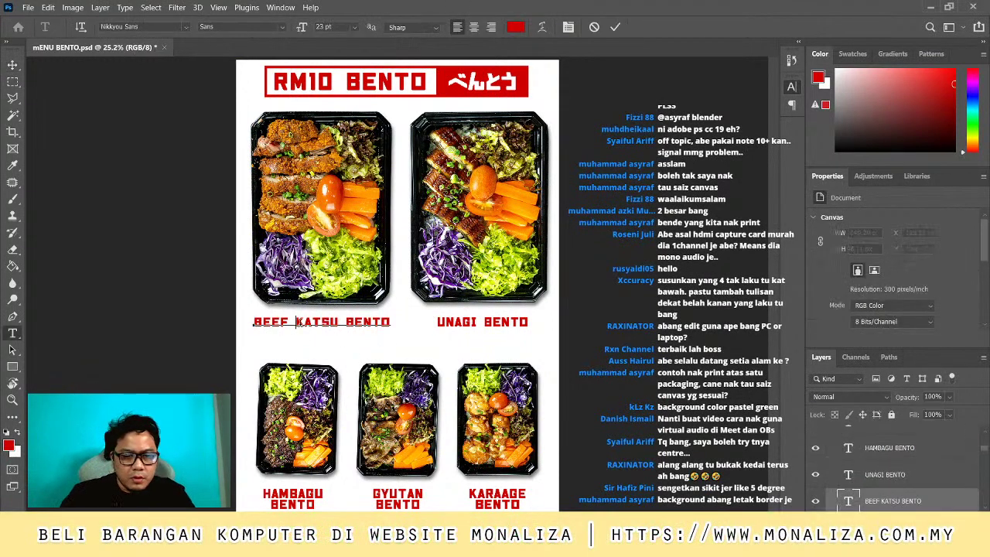
pyautogui.press('BackSpace')
pyautogui.press('Return')
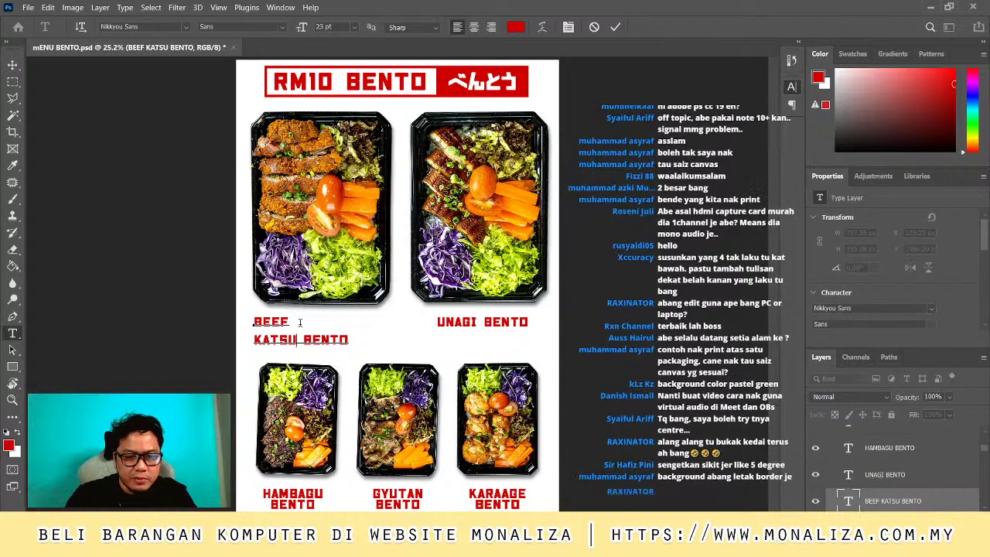
pyautogui.click(297, 339)
pyautogui.press('Return')
pyautogui.hotkey('ctrl', 'a')
pyautogui.click(475, 27)
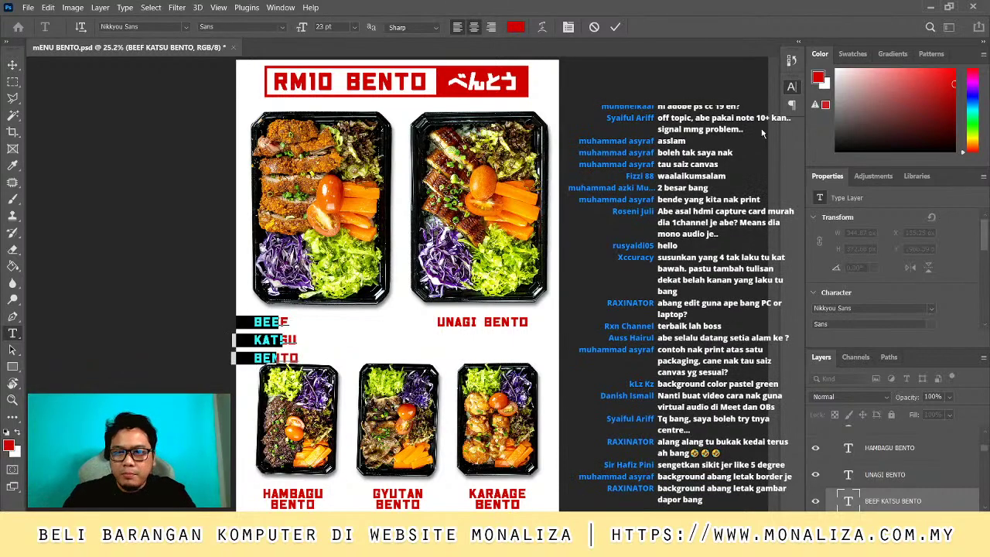
pyautogui.click(12, 65)
# Enlarge the BEEF KATSU BENTO caption and place it under the first bento
pyautogui.hotkey('ctrl', 't')
pyautogui.moveTo(284, 349); pyautogui.dragTo(308, 387)
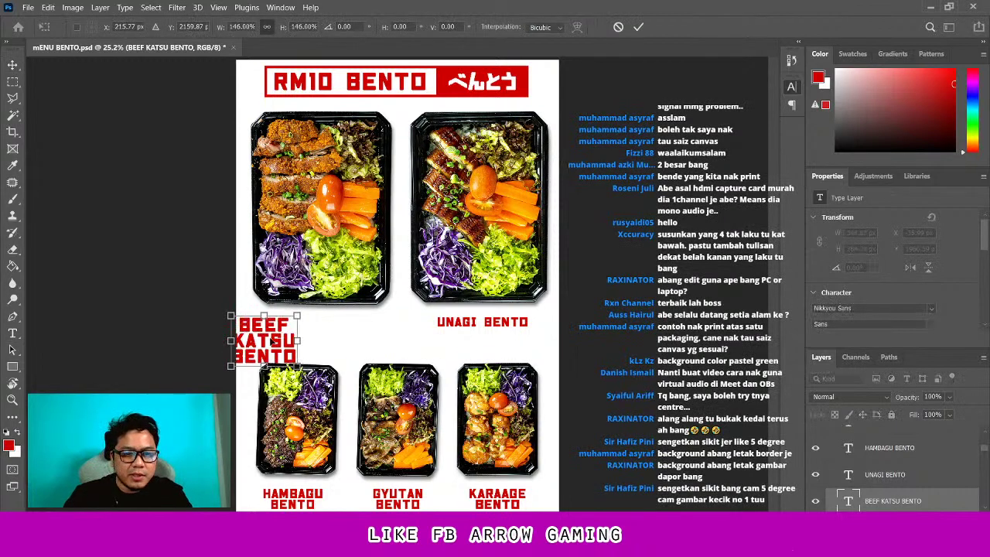
pyautogui.moveTo(267, 356); pyautogui.dragTo(324, 332)
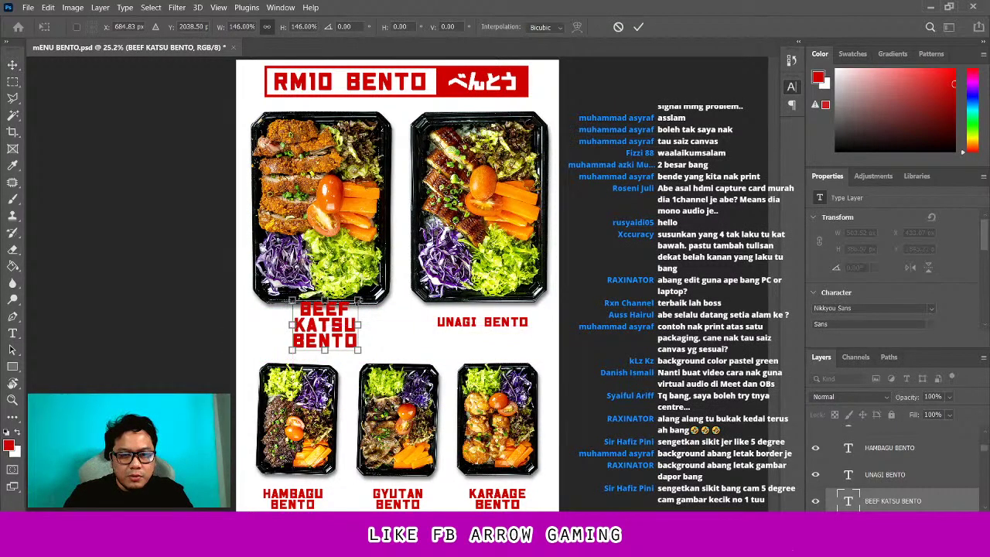
pyautogui.moveTo(358, 302); pyautogui.dragTo(343, 313)
pyautogui.press('Return')
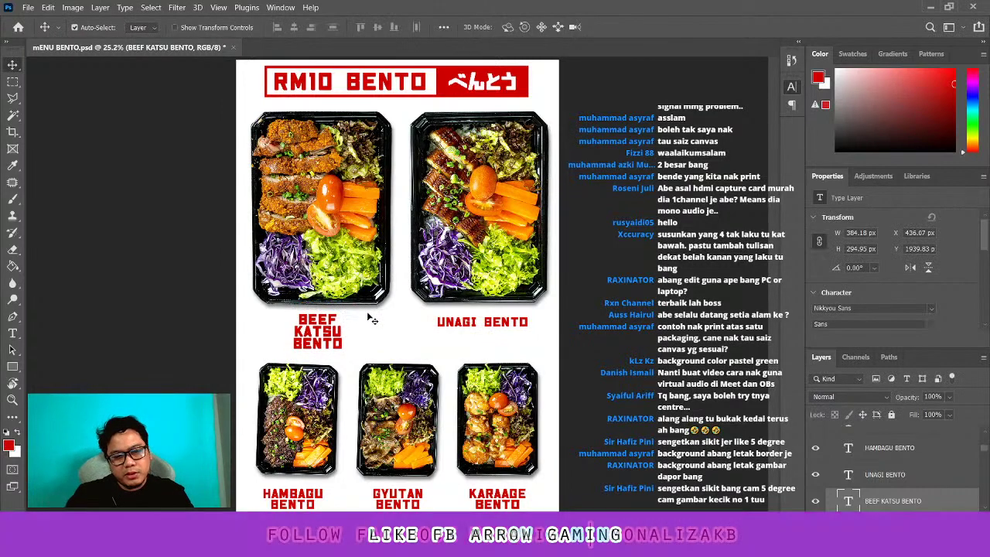
# Split UNAGI BENTO into two centred, tightly-led lines under the second bento
pyautogui.click(483, 320)
pyautogui.press('BackSpace')
pyautogui.press('Return')
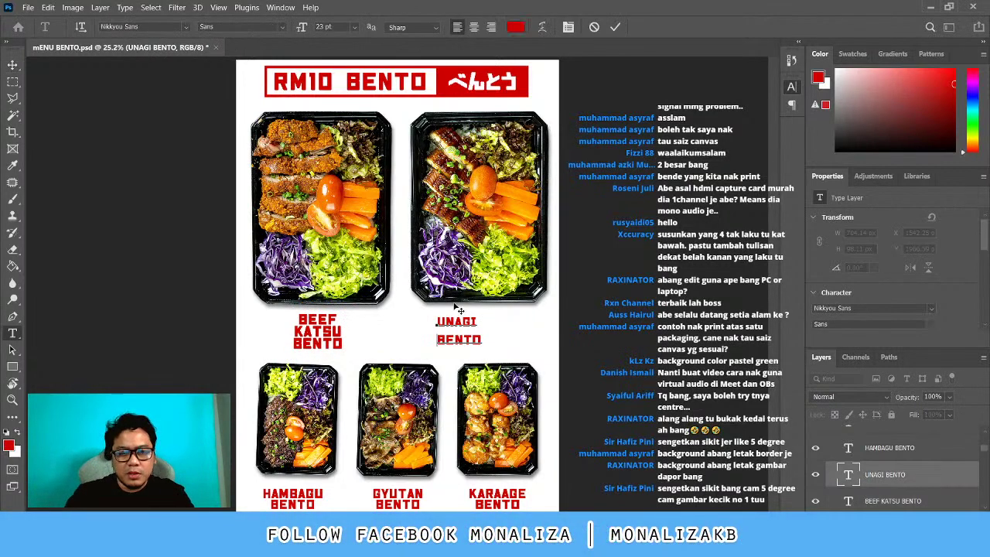
pyautogui.hotkey('ctrl', 'a')
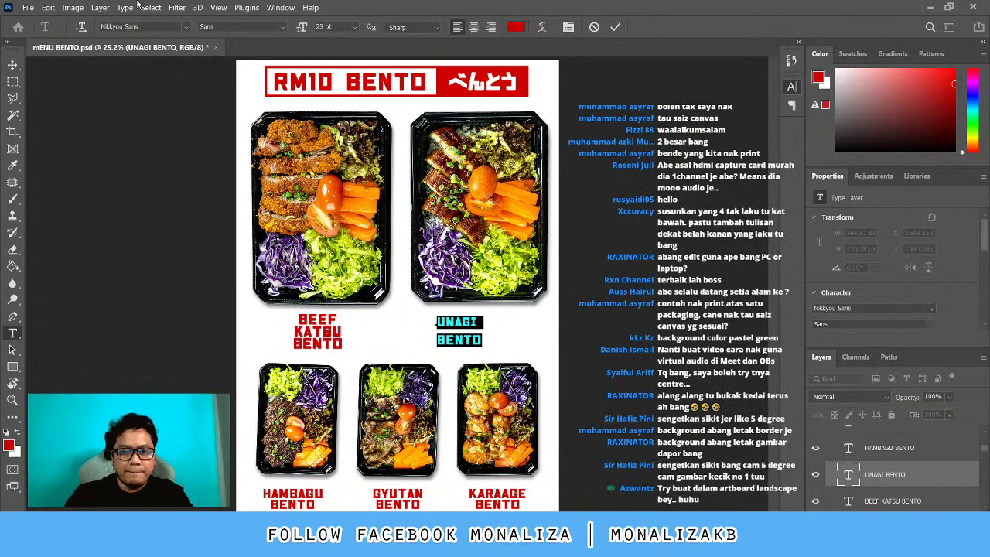
pyautogui.hotkey('alt', 'Up')
pyautogui.hotkey('alt', 'Up')
pyautogui.hotkey('alt', 'Up')
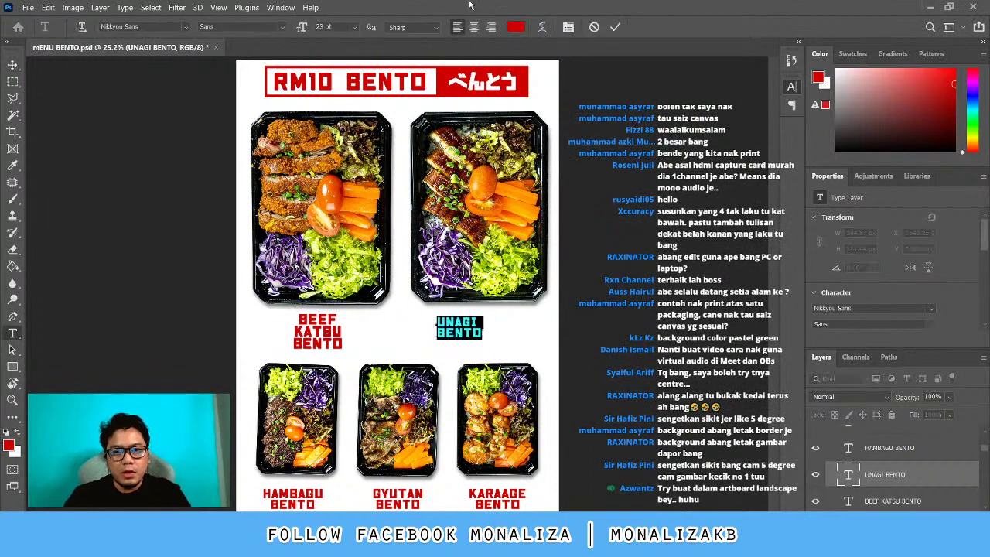
pyautogui.click(474, 27)
pyautogui.click(12, 67)
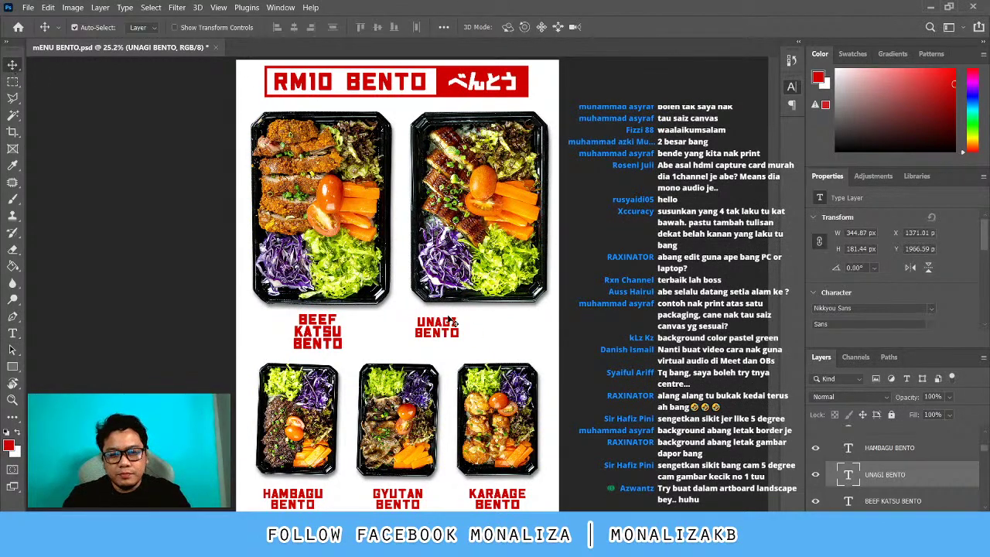
pyautogui.moveTo(450, 322); pyautogui.dragTo(495, 320)
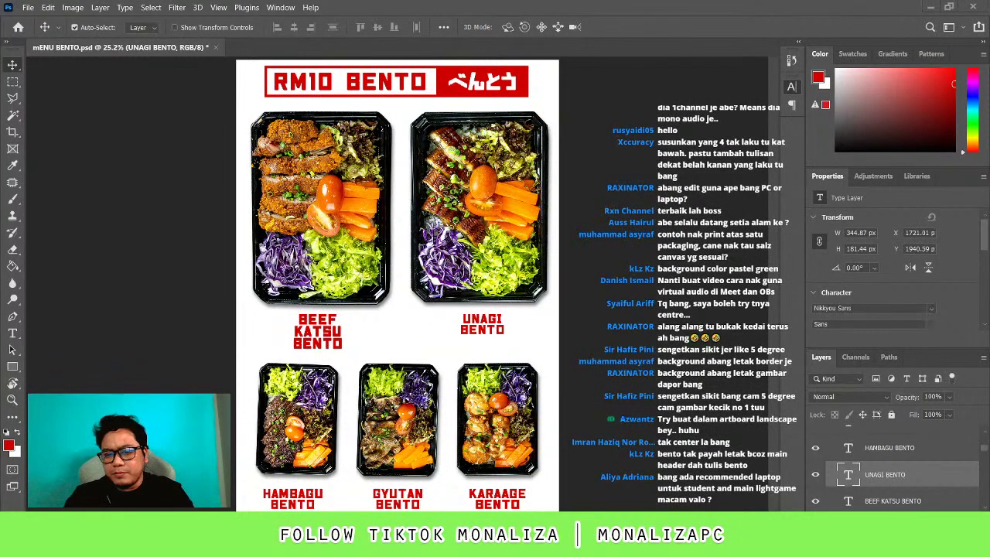
pyautogui.hotkey('ctrl', 'v')
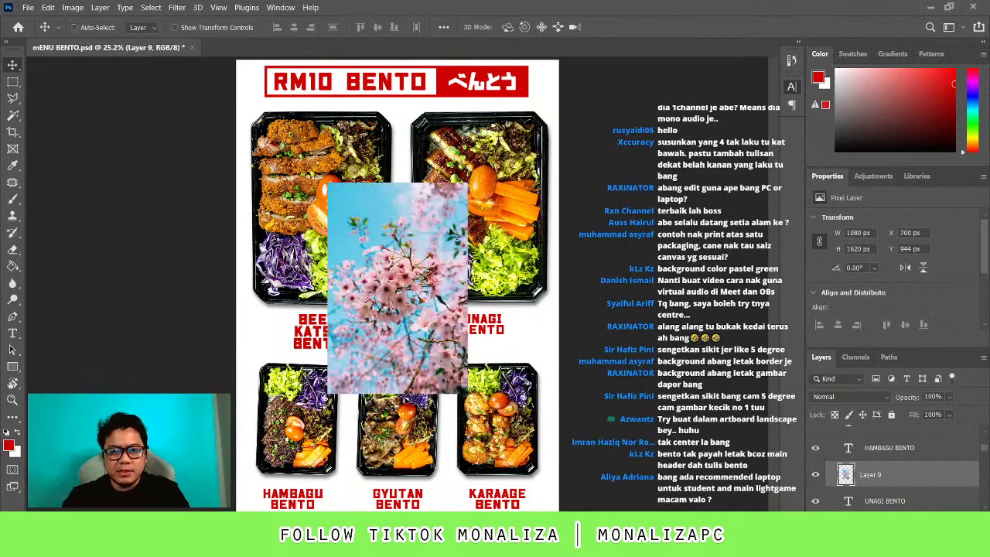
pyautogui.hotkey('ctrl', 't')
pyautogui.moveTo(468, 184); pyautogui.dragTo(569, 60)
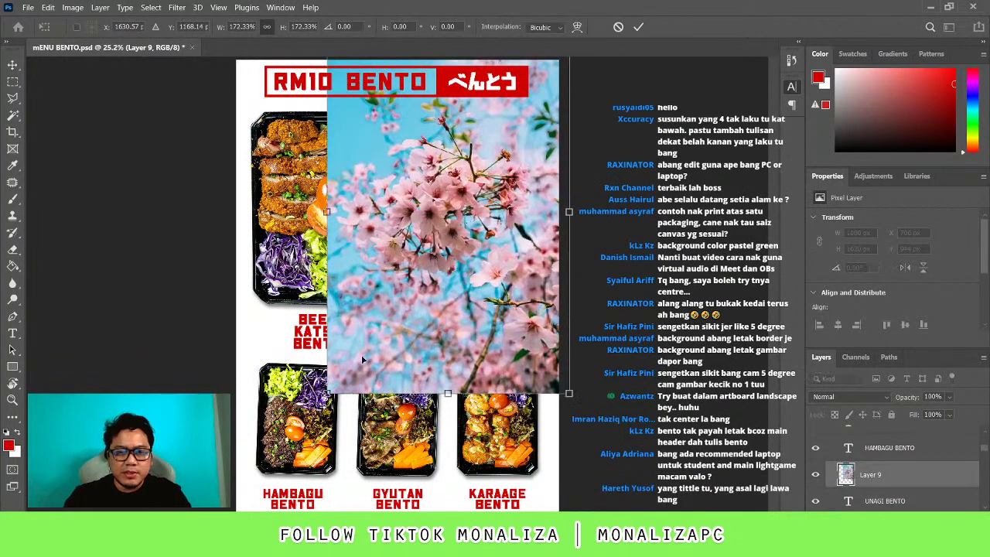
pyautogui.moveTo(326, 393); pyautogui.dragTo(232, 541)
pyautogui.press('Return')
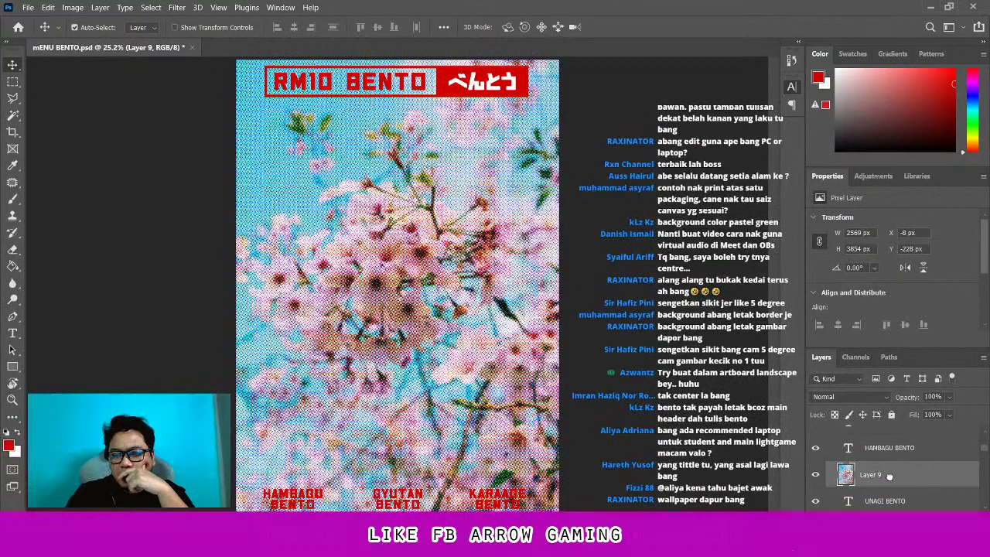
pyautogui.scroll(-3, 889, 476)
pyautogui.scroll(-2, 889, 477)
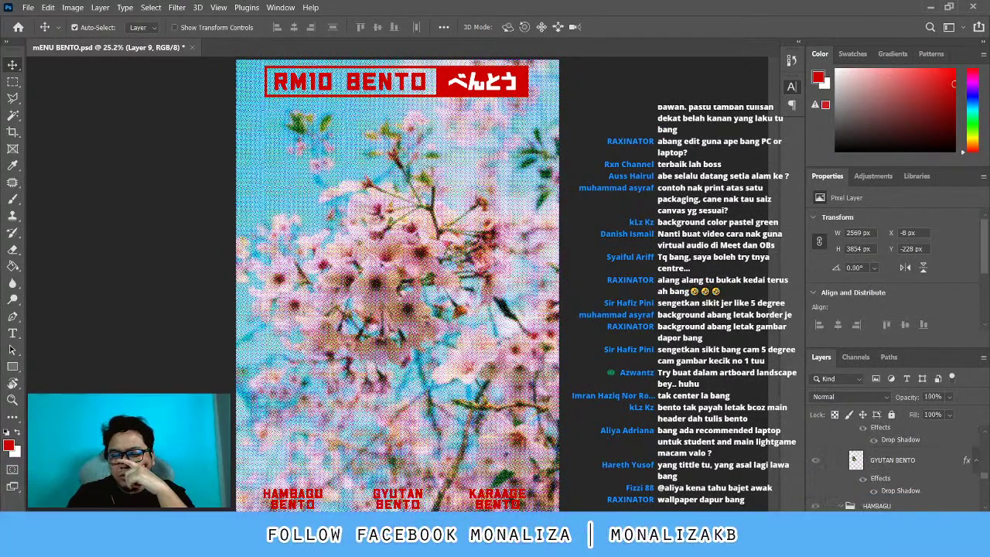
pyautogui.scroll(-1, 889, 477)
pyautogui.scroll(-1, 889, 476)
pyautogui.scroll(-1, 889, 477)
pyautogui.scroll(-1, 889, 476)
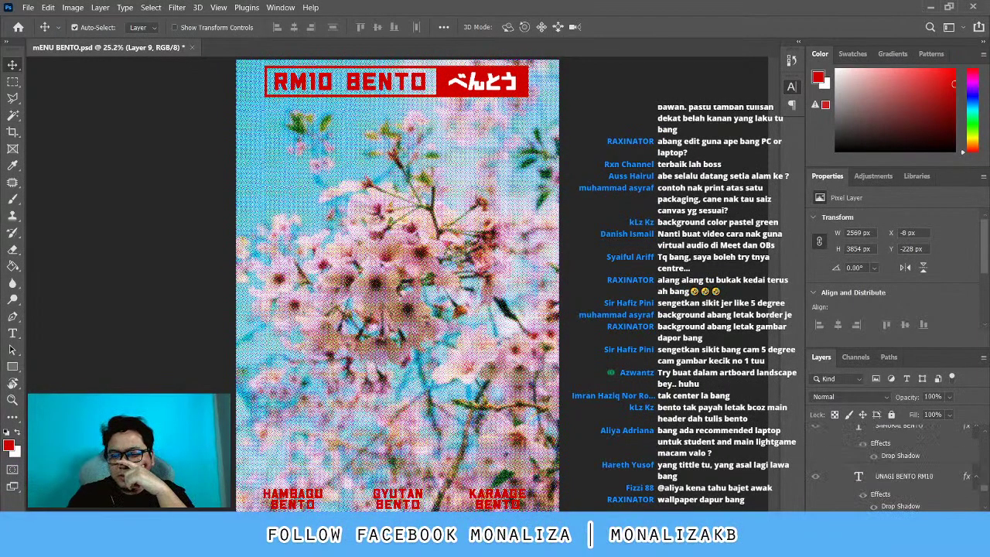
pyautogui.scroll(-2, 897, 477)
pyautogui.scroll(-2, 896, 487)
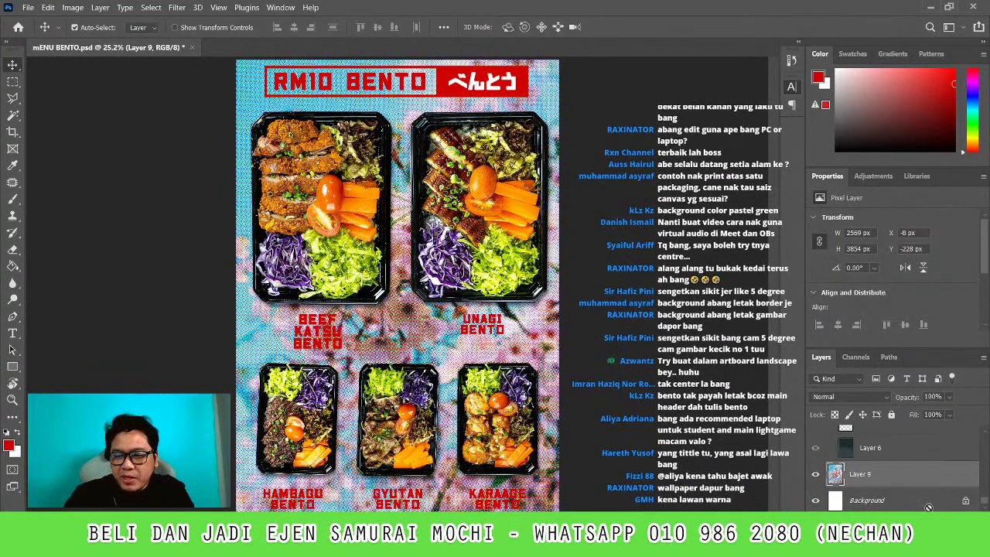
pyautogui.press('Delete')
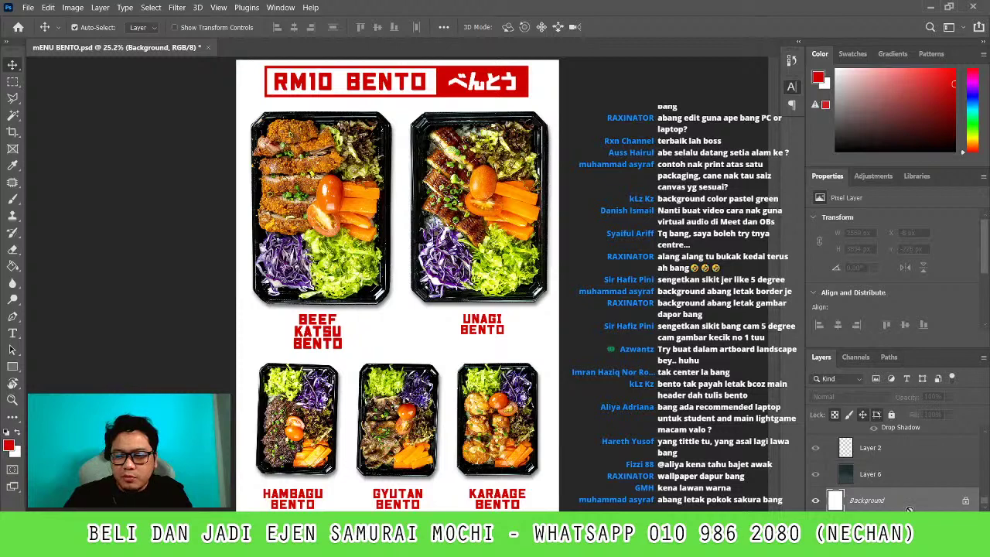
# Duplicate the dark textured Layer 6 and place the copy beneath it as background
pyautogui.click(869, 473)
pyautogui.hotkey('ctrl', 'j')
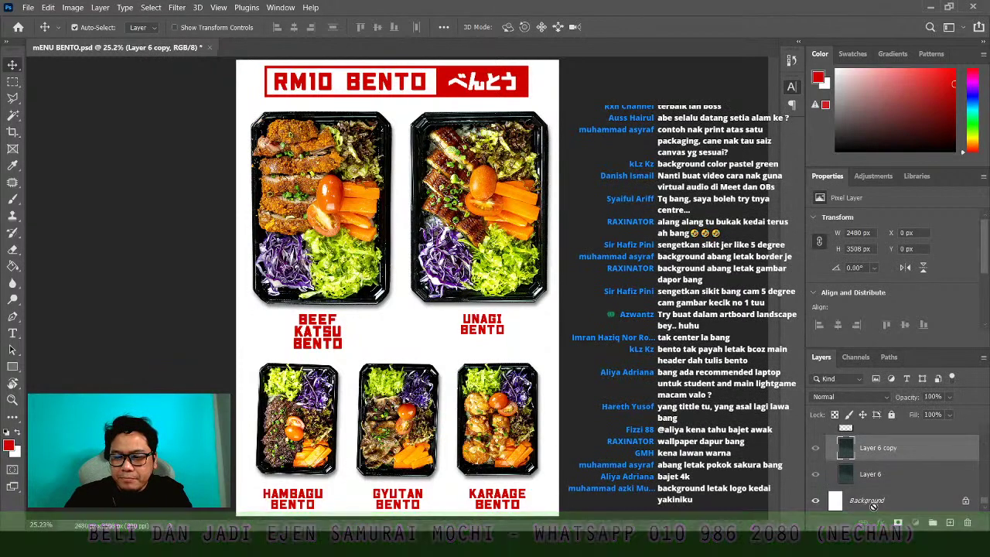
pyautogui.moveTo(872, 504); pyautogui.dragTo(866, 499)
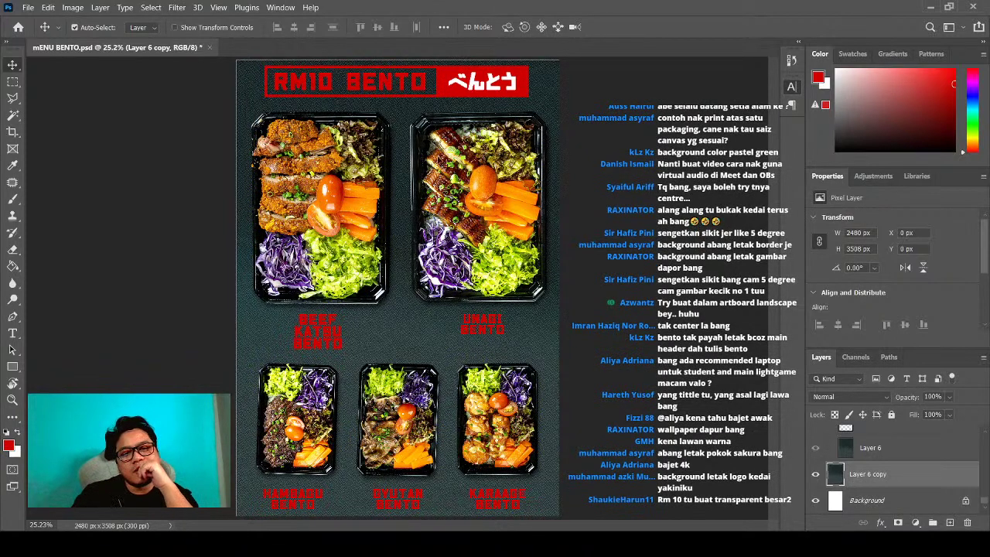
# Fill the RM10 BENTO heading text with white
pyautogui.doubleClick(407, 90)
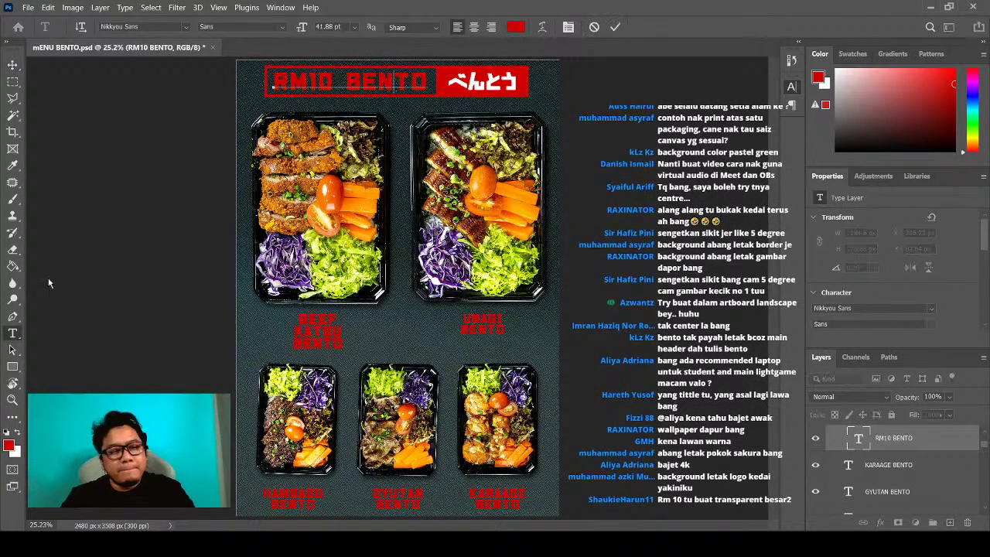
pyautogui.click(13, 65)
pyautogui.hotkey('ctrl', 'z')
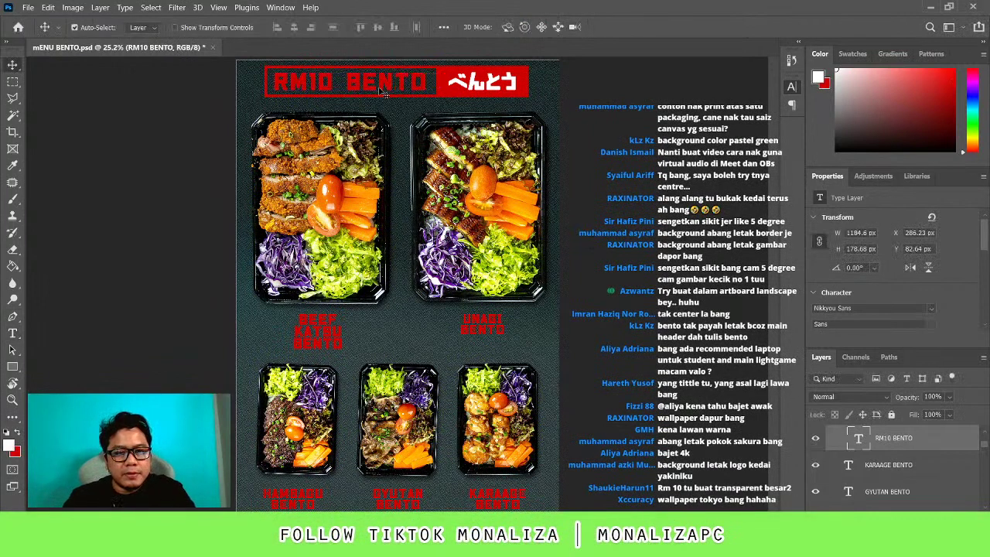
pyautogui.press('Return')
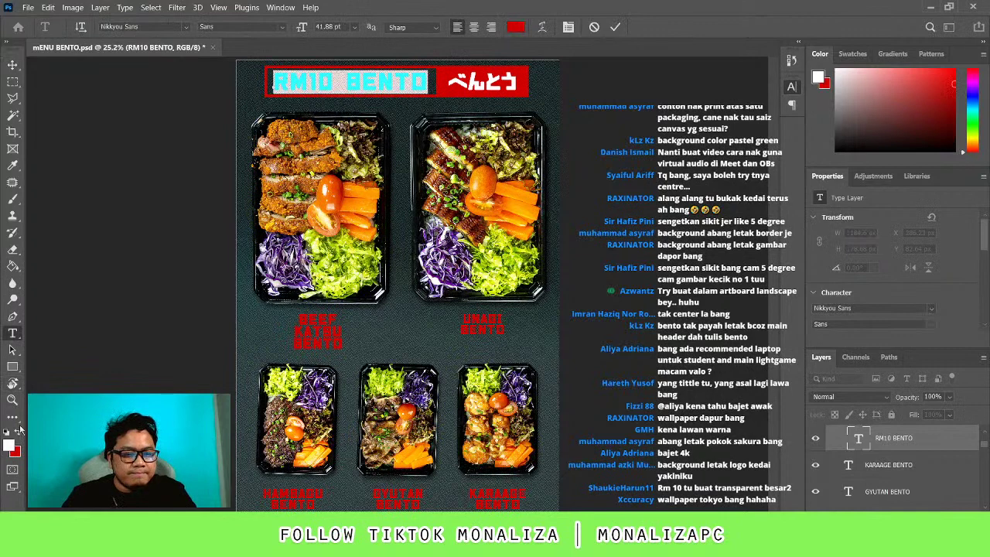
pyautogui.click(13, 65)
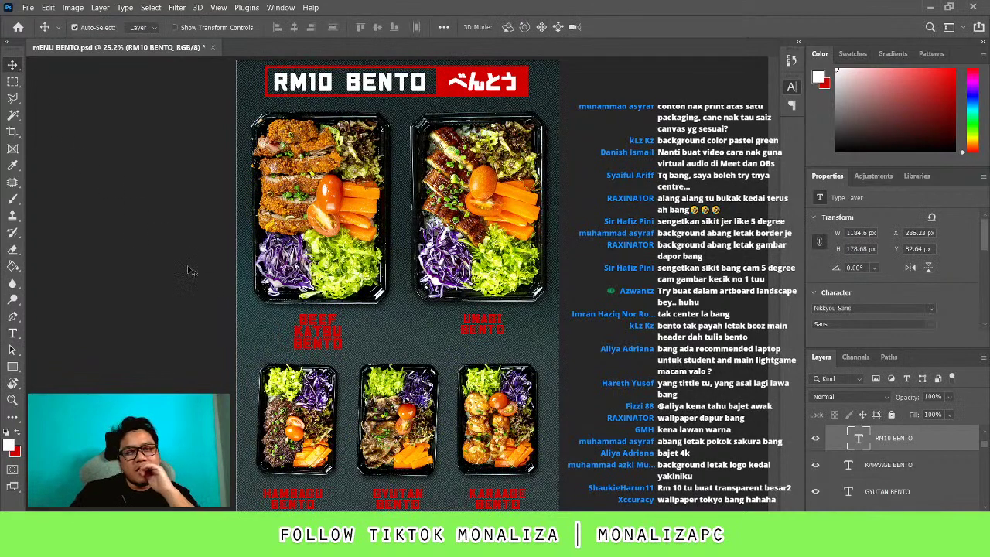
# Select the BEEF KATSU, UNAGI, HAMBAGU and KARAAGE BENTO caption layers
pyautogui.click(341, 345)
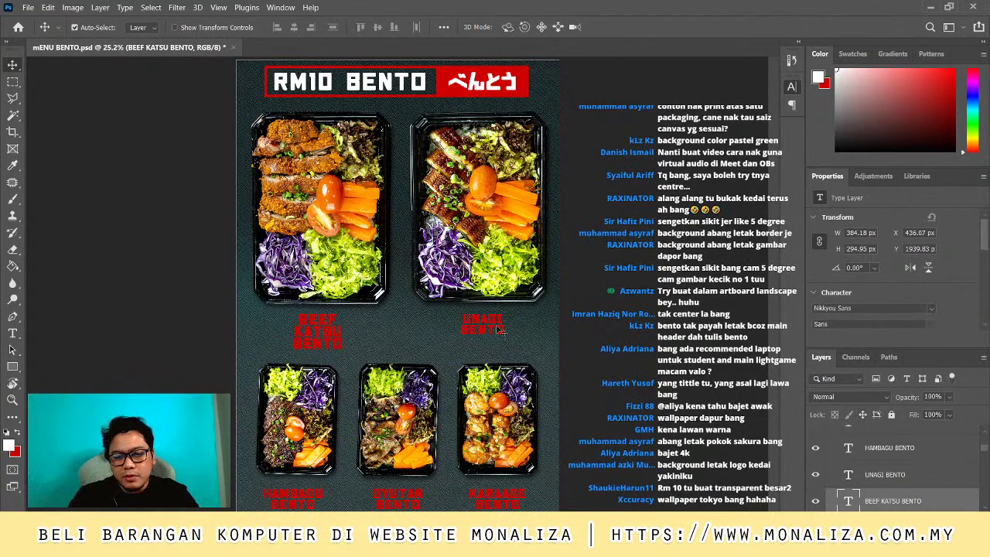
pyautogui.keyDown('shift'); pyautogui.click(498, 330); pyautogui.keyUp('shift')
pyautogui.keyDown('shift'); pyautogui.click(304, 502); pyautogui.keyUp('shift')
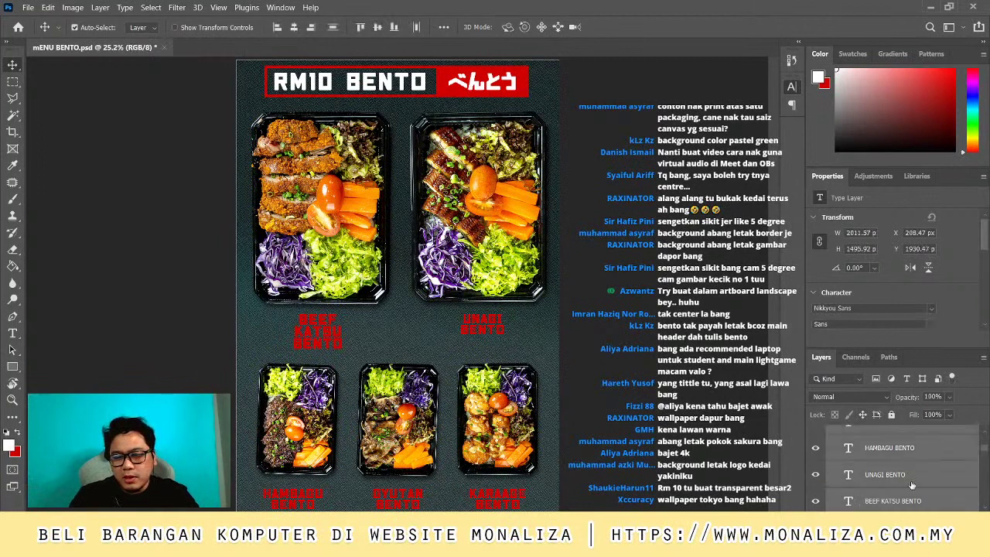
pyautogui.scroll(-3, 948, 479)
pyautogui.click(897, 440)
# Select the BEEF KATSU, UNAGI and KARAAGE BENTO caption layers in turn
pyautogui.scroll(3, 897, 463)
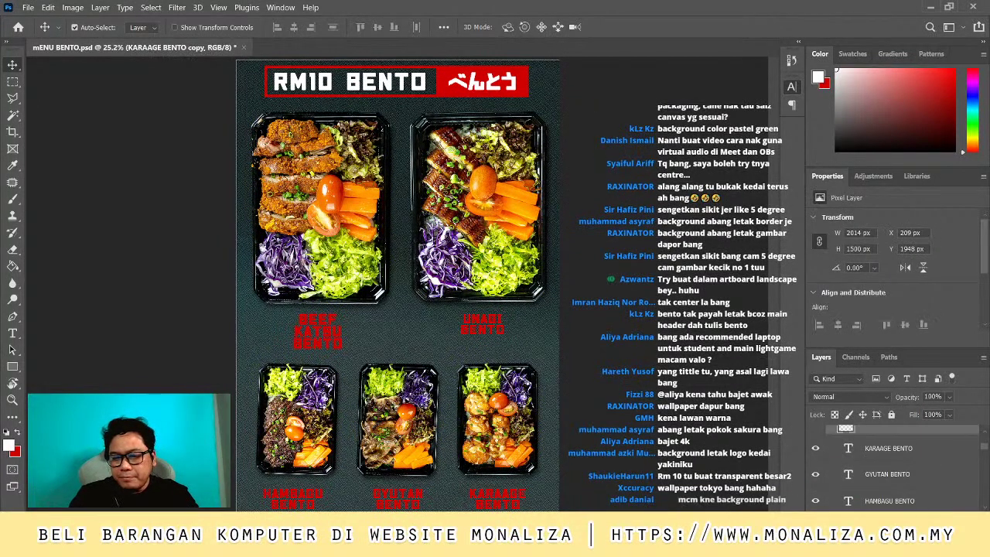
pyautogui.scroll(-2, 927, 464)
pyautogui.scroll(-2, 927, 463)
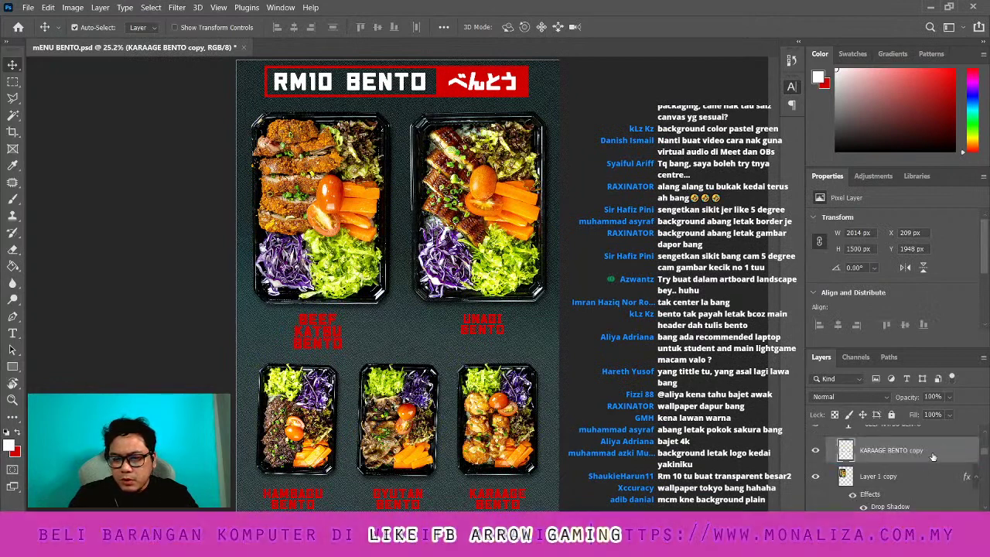
pyautogui.press('h')
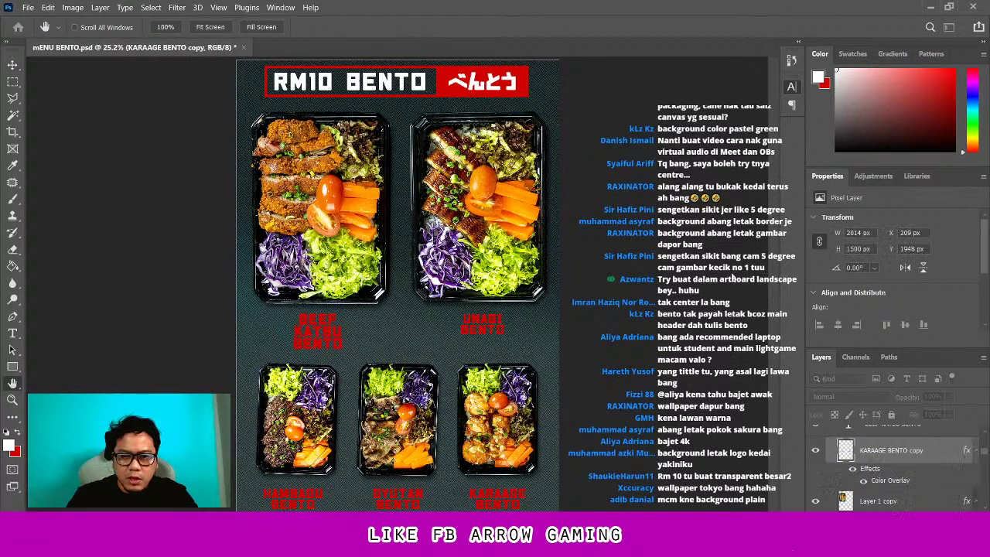
pyautogui.press('v')
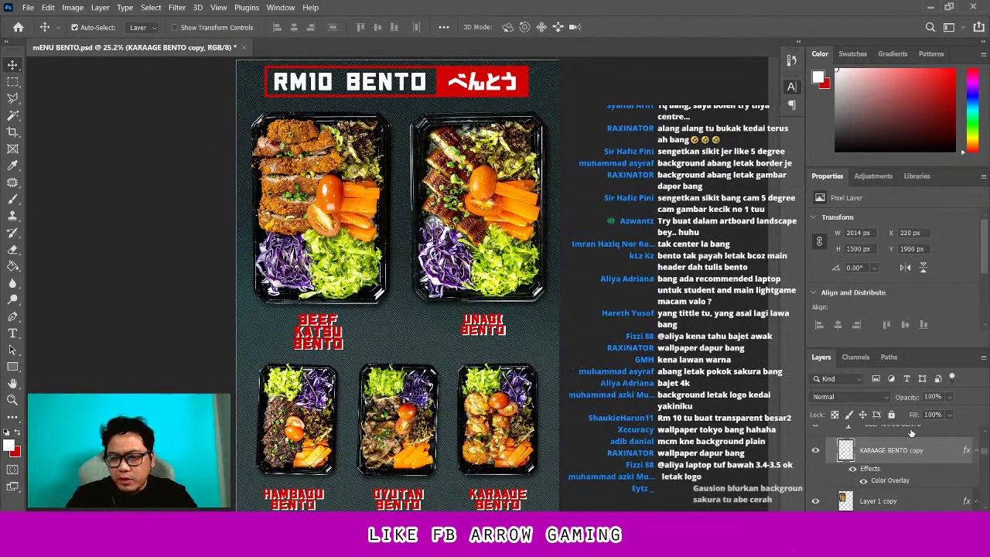
pyautogui.scroll(2, 906, 457)
pyautogui.click(897, 472)
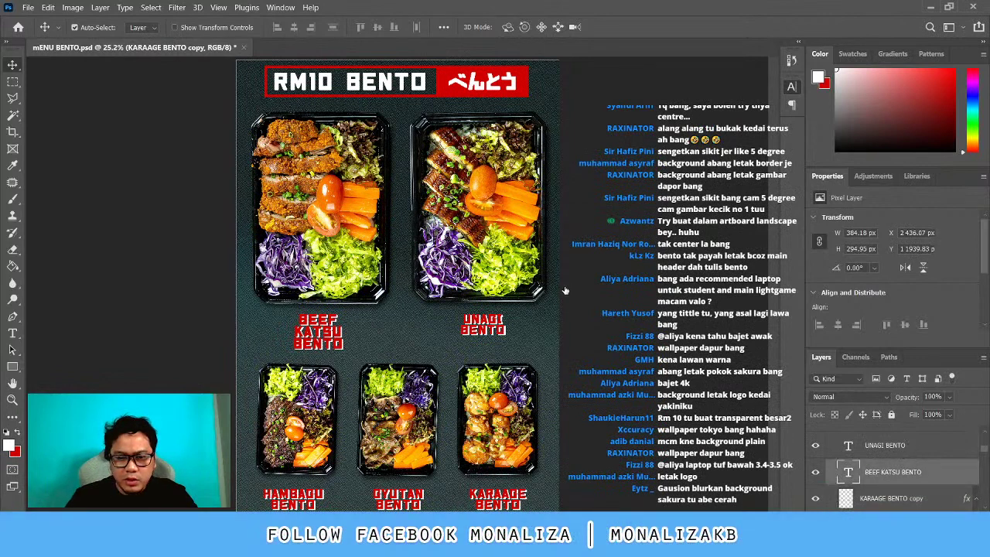
pyautogui.press('space')
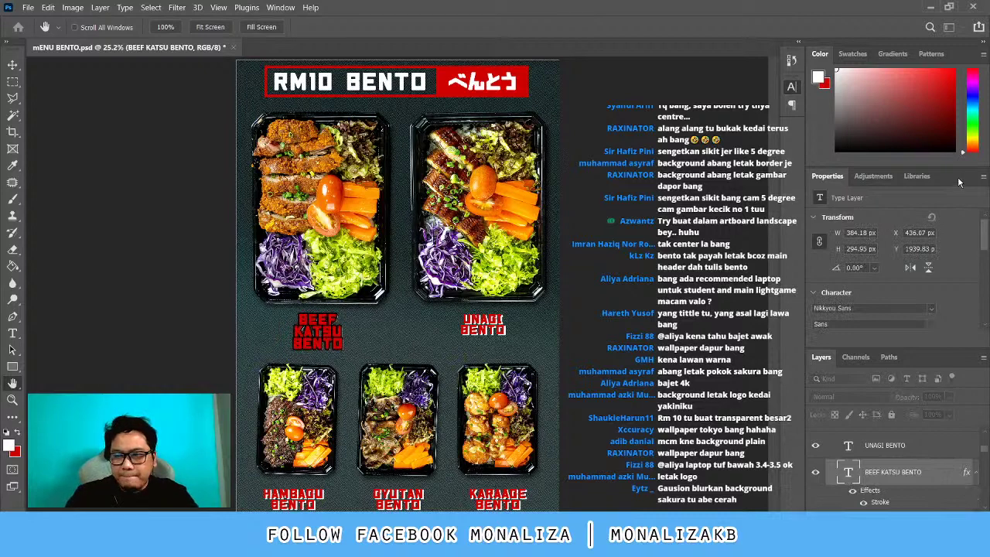
pyautogui.press('v')
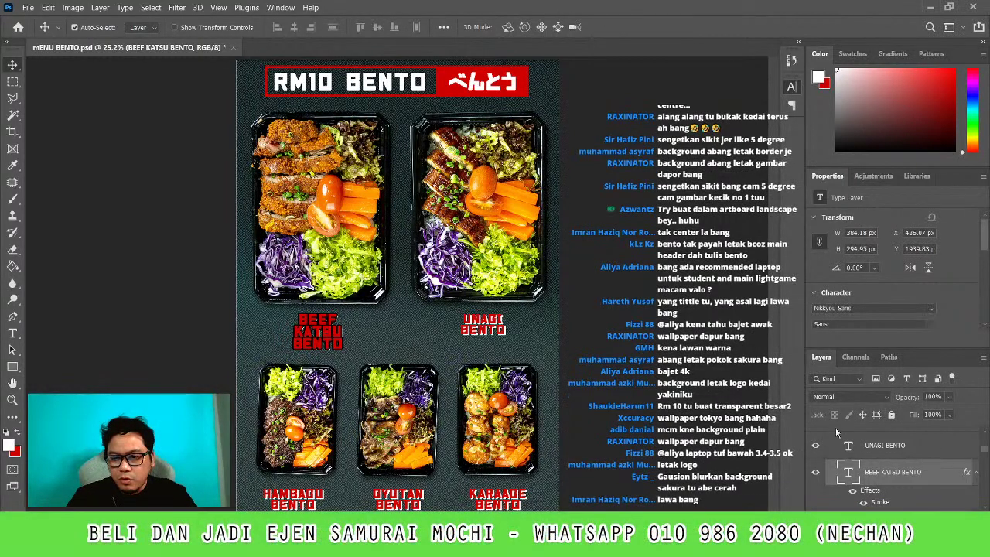
pyautogui.click(843, 445)
pyautogui.scroll(3, 889, 464)
pyautogui.keyDown('shift'); pyautogui.click(910, 509); pyautogui.keyUp('shift')
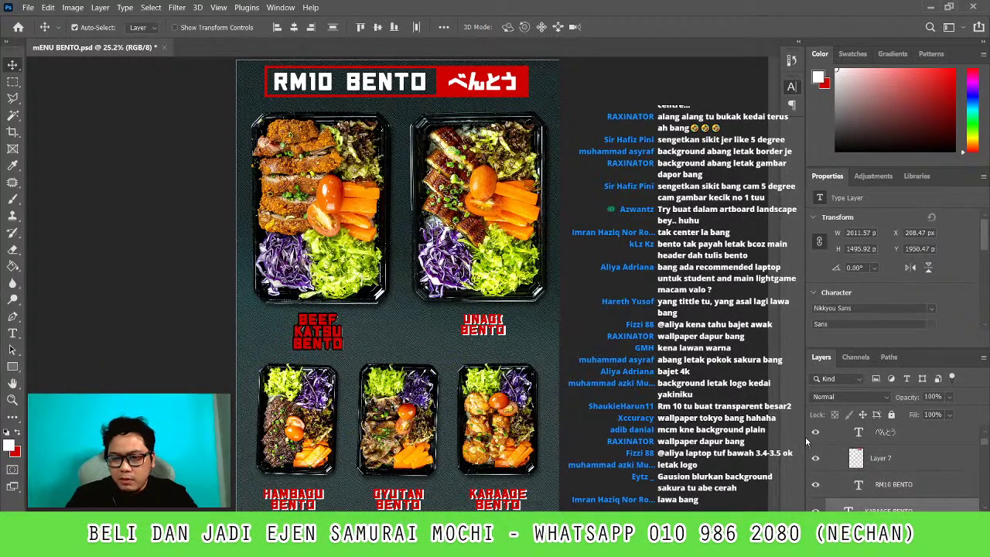
# Select the KARAAGE BENTO copy layer and nudge it a few pixels
pyautogui.scroll(-2, 881, 462)
pyautogui.scroll(-2, 881, 461)
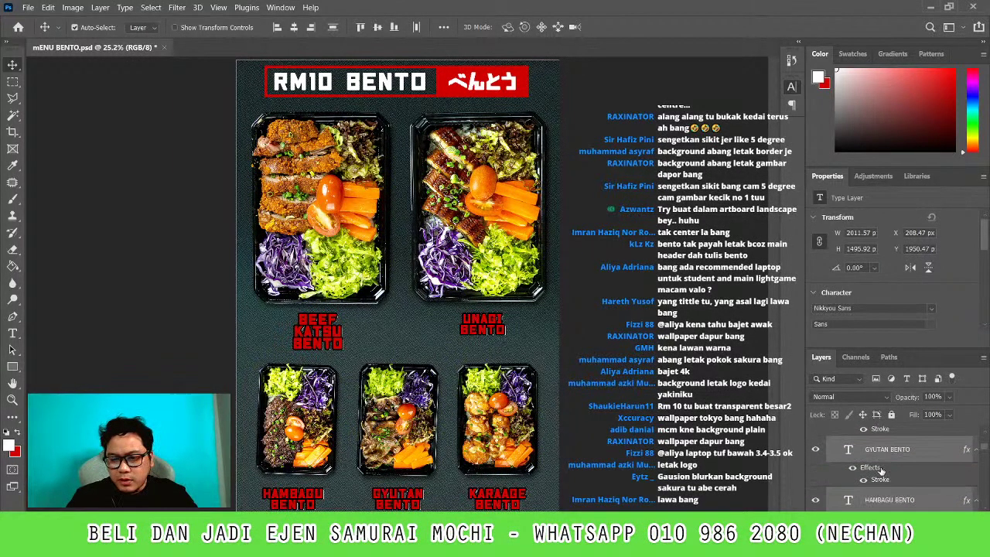
pyautogui.scroll(-2, 881, 462)
pyautogui.scroll(-3, 894, 468)
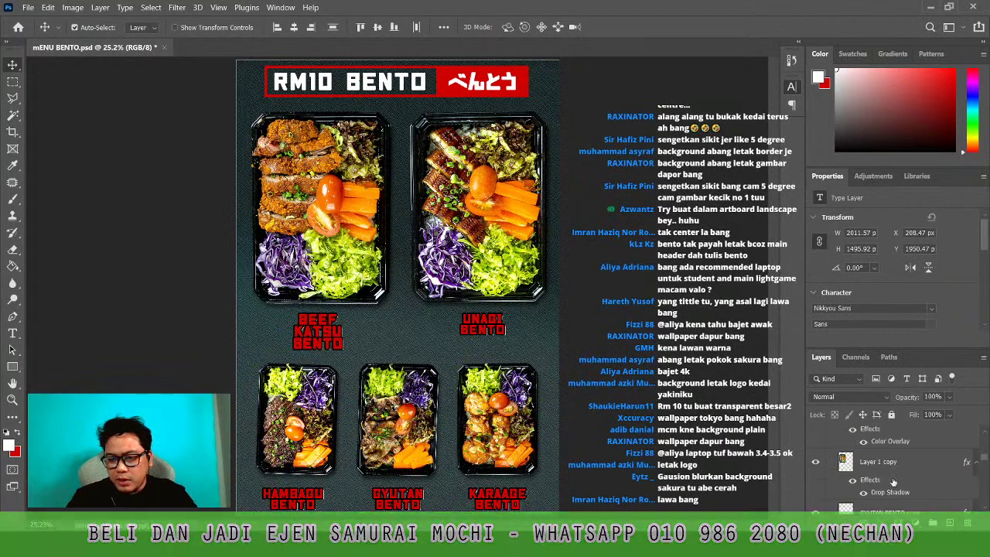
pyautogui.click(897, 463)
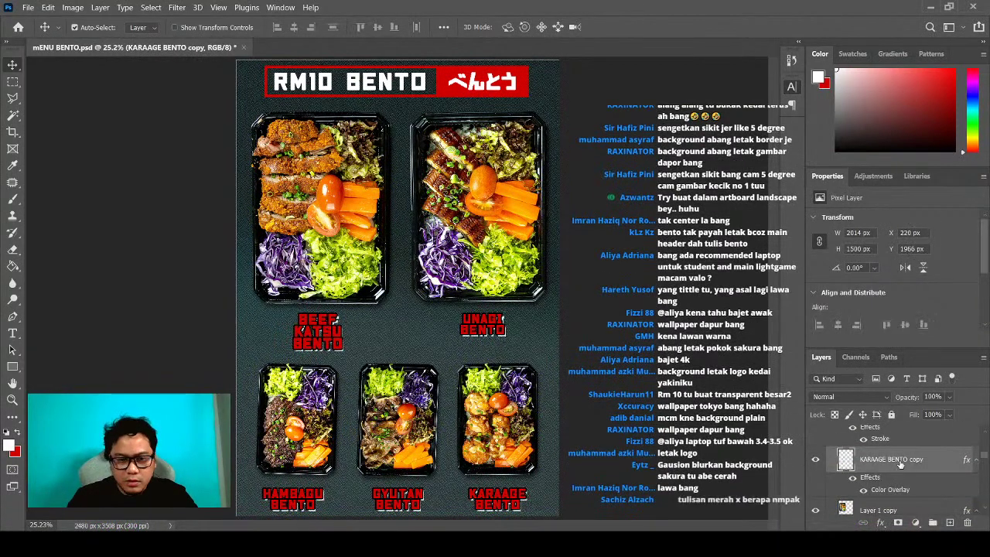
pyautogui.hotkey('shift', 'Left')
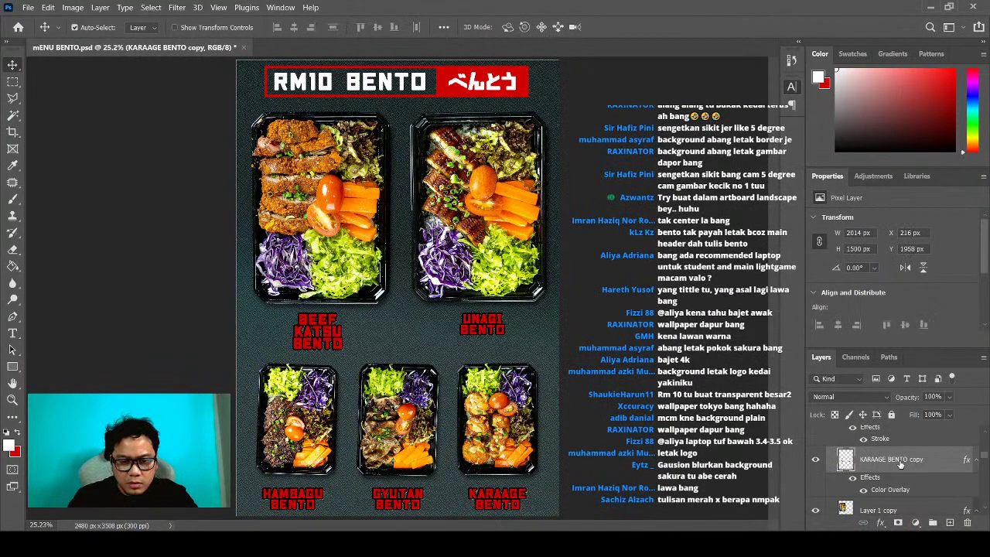
pyautogui.press('Right')
pyautogui.press('Right')
pyautogui.press('Right')
pyautogui.press('Up')
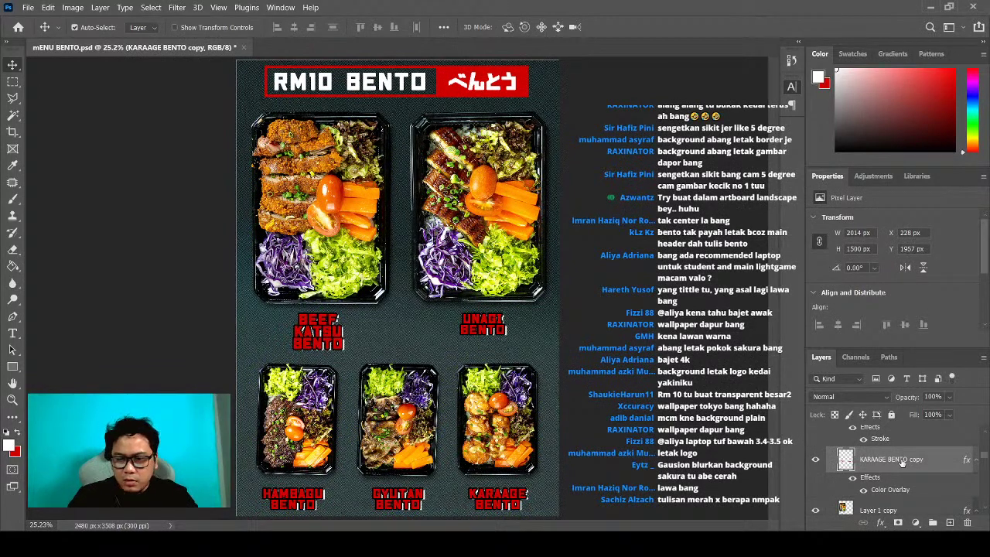
# Duplicate the KARAAGE BENTO copy and offset the duplicate slightly left
pyautogui.moveTo(901, 462); pyautogui.dragTo(950, 521)
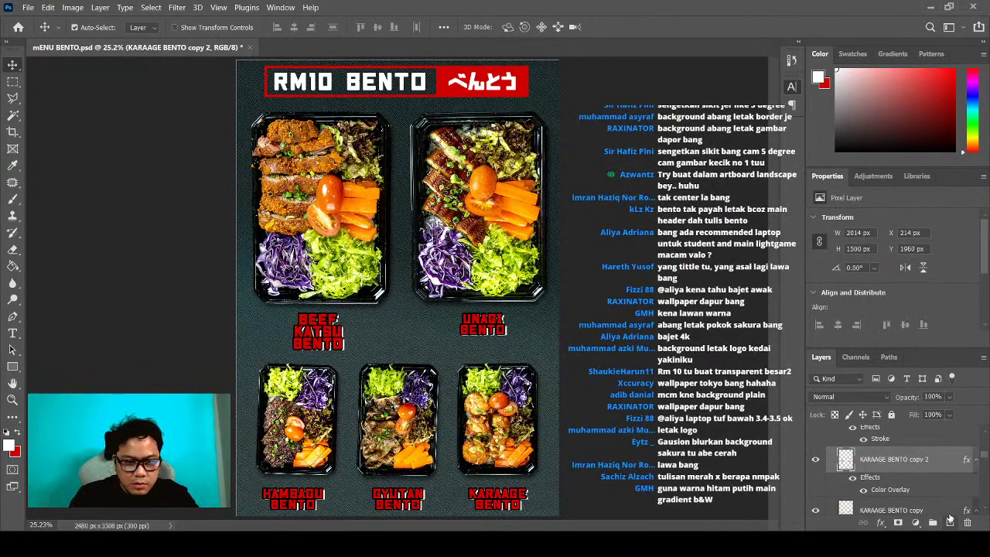
pyautogui.hotkey('shift', 'Left')
pyautogui.hotkey('shift', 'Left')
pyautogui.press('Down')
pyautogui.press('Down')
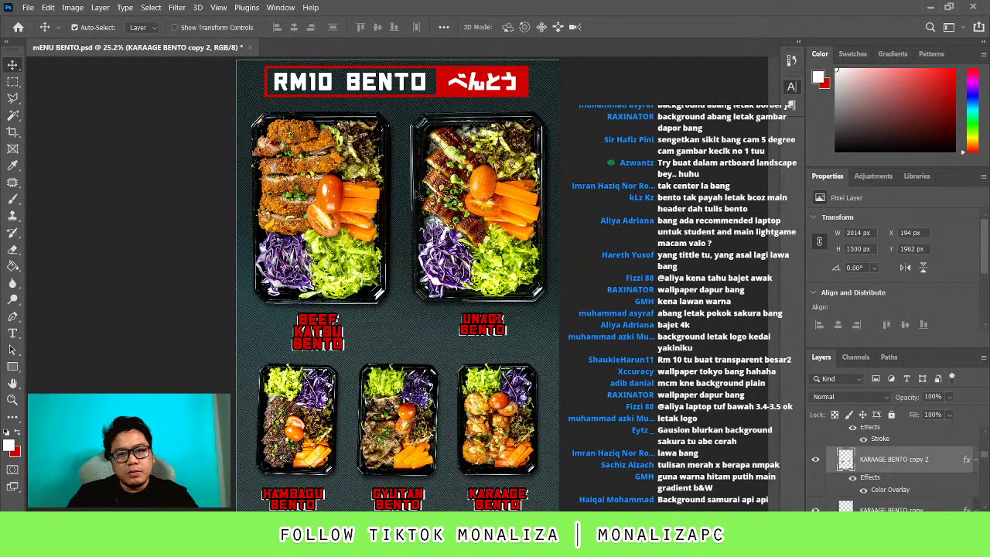
pyautogui.click(554, 90)
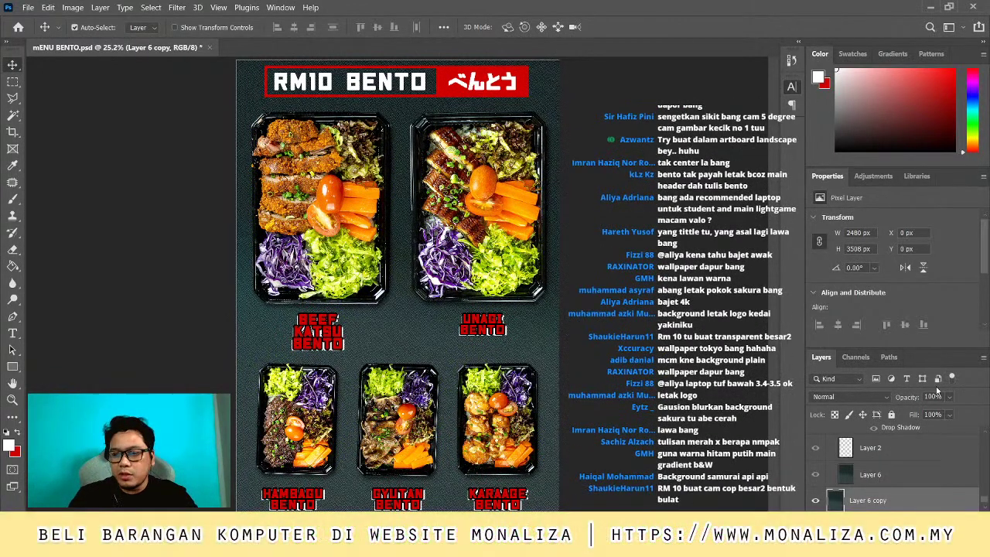
pyautogui.moveTo(910, 401); pyautogui.dragTo(905, 401)
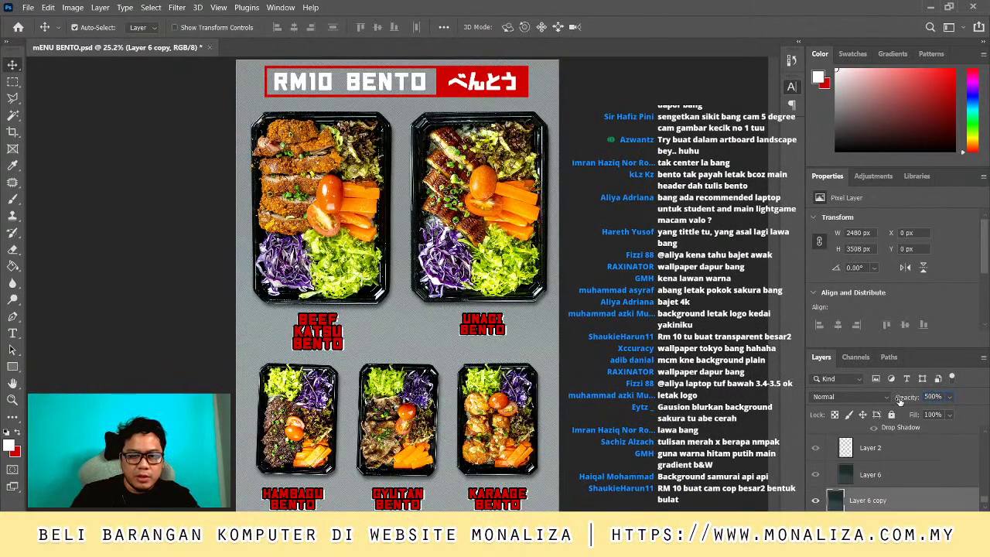
pyautogui.press('Escape')
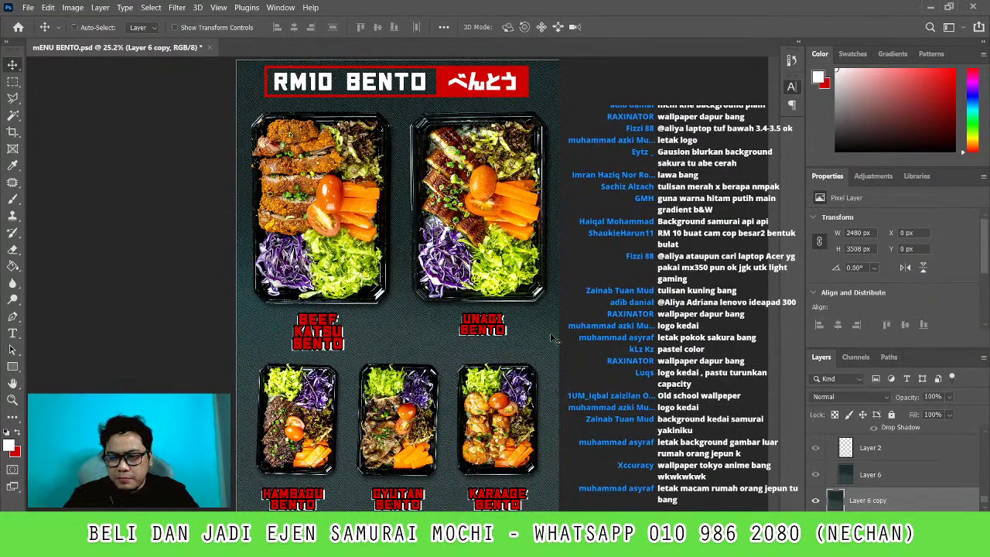
# Paste the kitchen photo and stretch it to cover the whole poster
pyautogui.hotkey('ctrl', 'v')
pyautogui.hotkey('ctrl', 't')
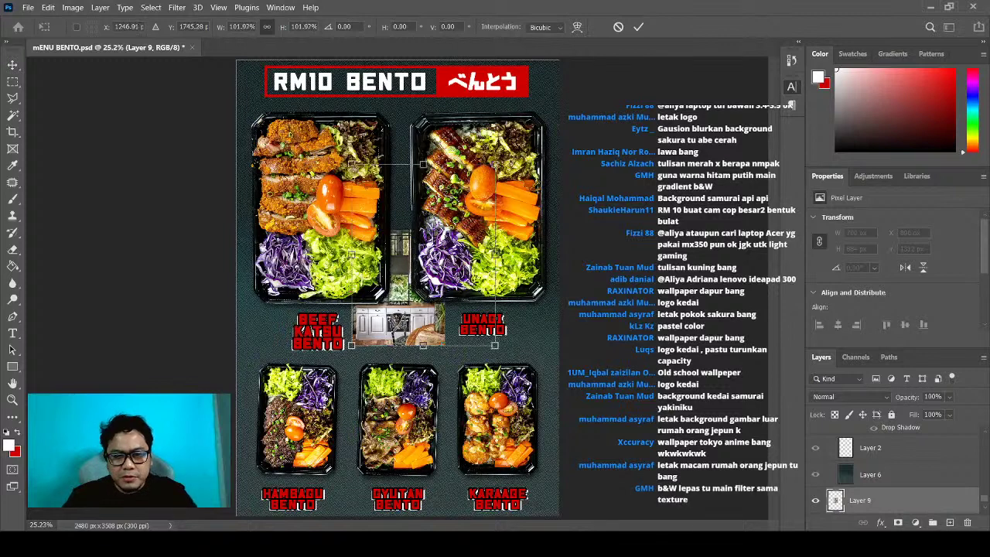
pyautogui.moveTo(495, 163); pyautogui.dragTo(606, 20)
pyautogui.moveTo(351, 344); pyautogui.dragTo(205, 527)
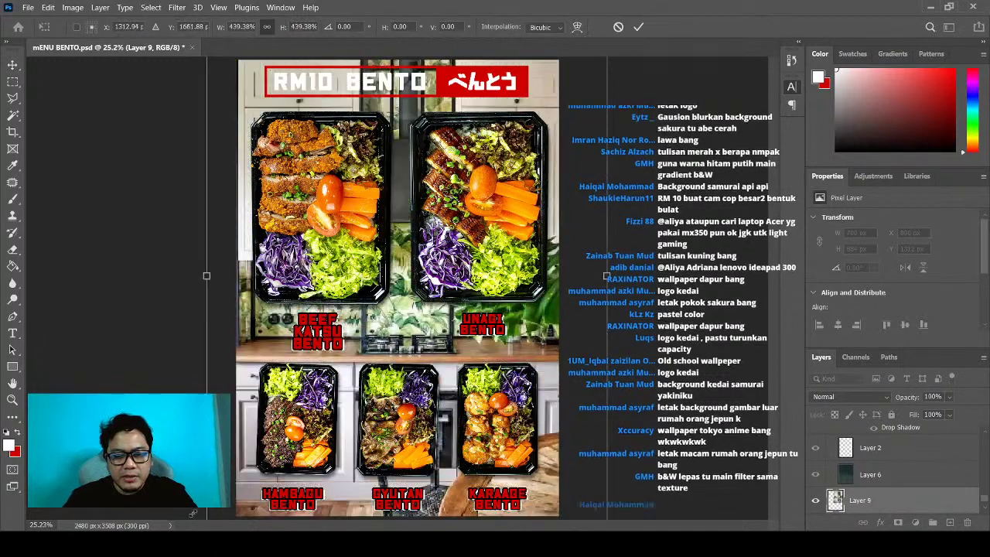
pyautogui.moveTo(347, 422); pyautogui.dragTo(337, 434)
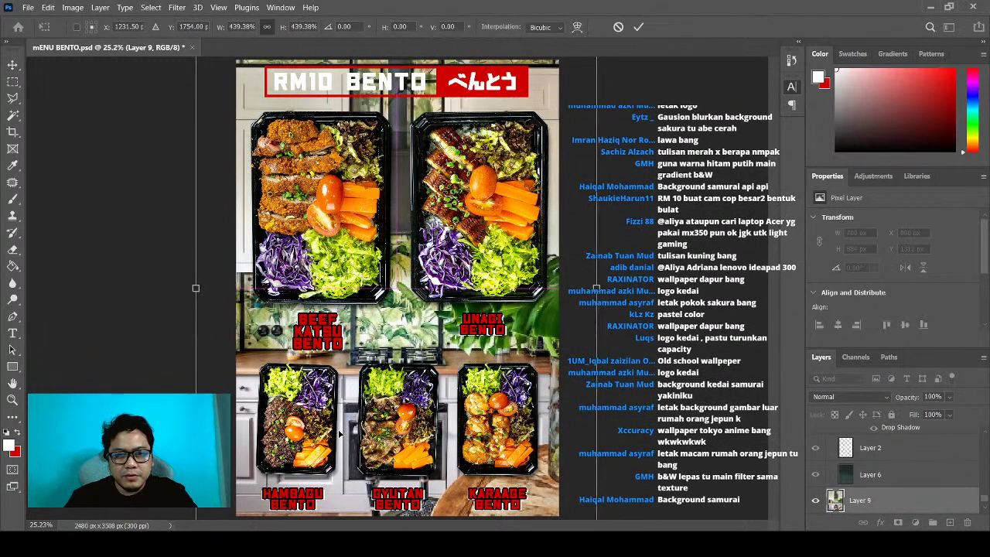
pyautogui.press('Return')
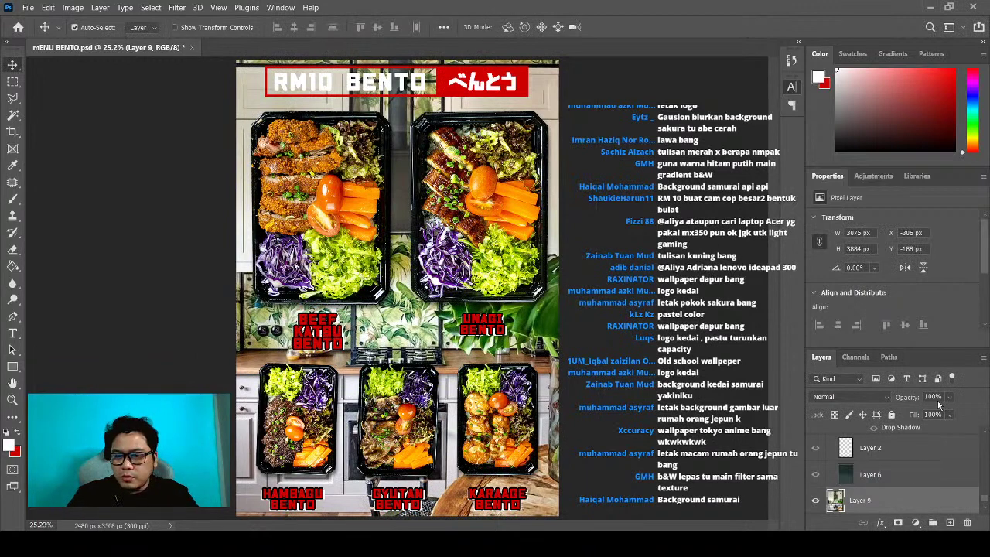
# Set the kitchen photo layer's opacity to 50% and deselect it
pyautogui.click(933, 396)
pyautogui.write('50')
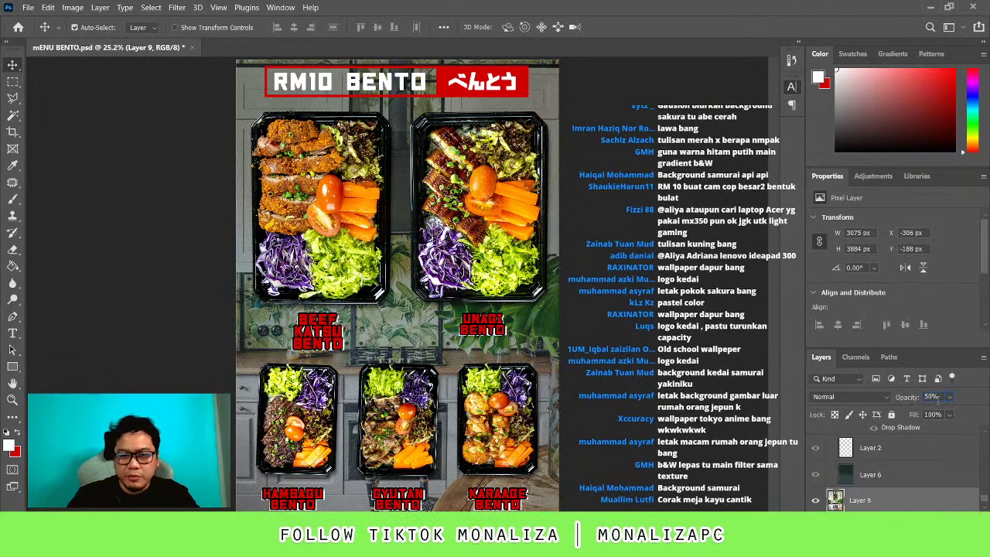
pyautogui.click(113, 116)
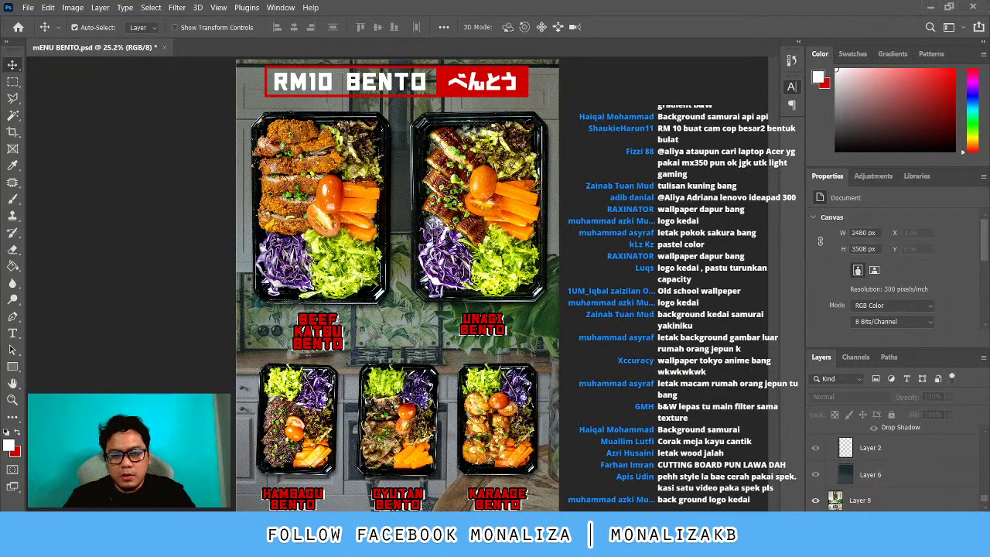
# Place the wood plank texture and scale it to fill the whole poster
pyautogui.moveTo(853, 474); pyautogui.dragTo(935, 501)
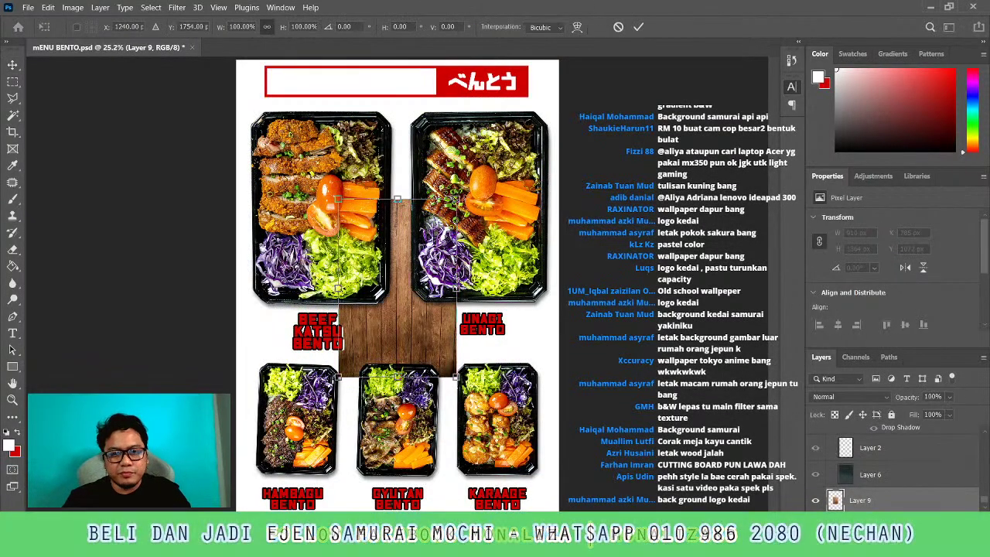
pyautogui.moveTo(457, 376); pyautogui.dragTo(586, 453)
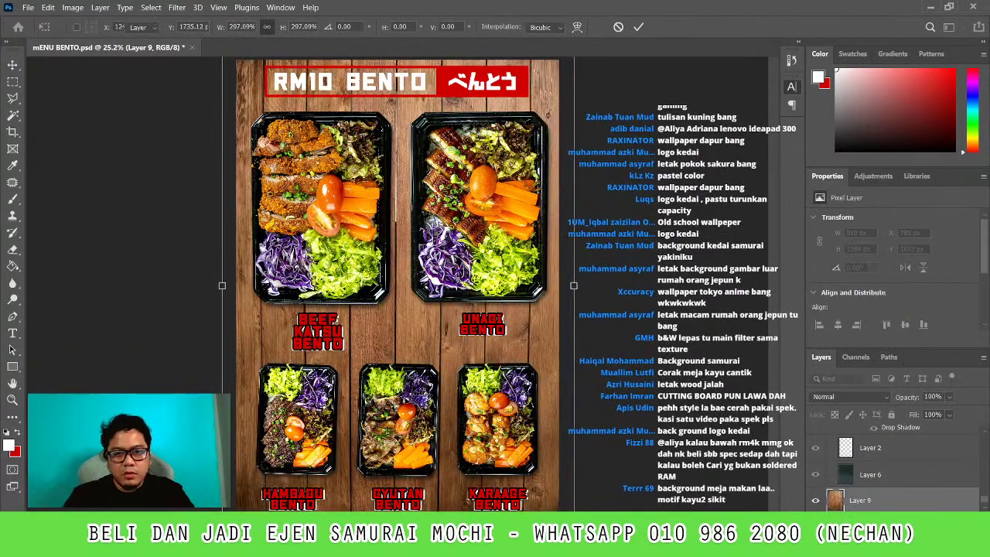
pyautogui.press('Return')
# Enter and commit text editing on the RM10 BENTO title several times
pyautogui.scroll(3, 889, 464)
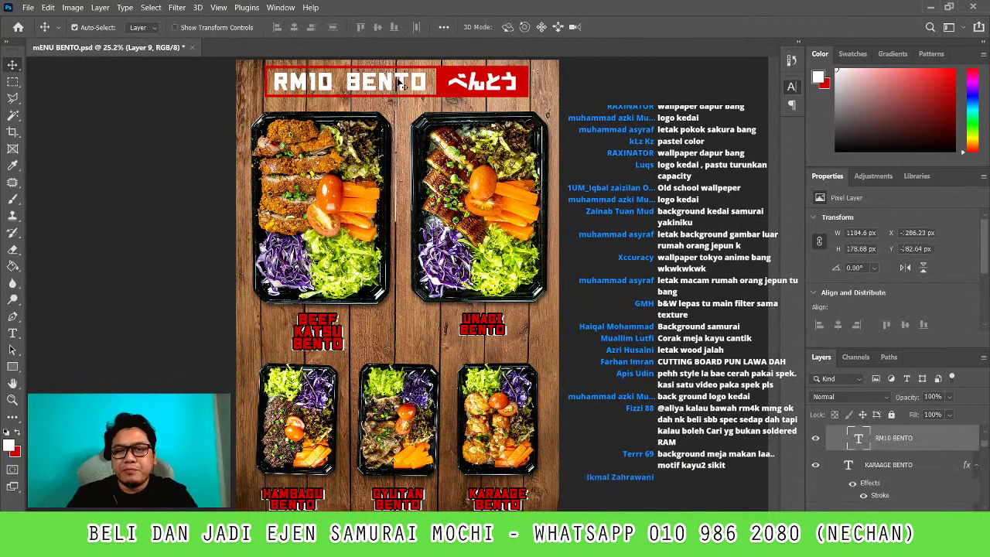
pyautogui.doubleClick(858, 437)
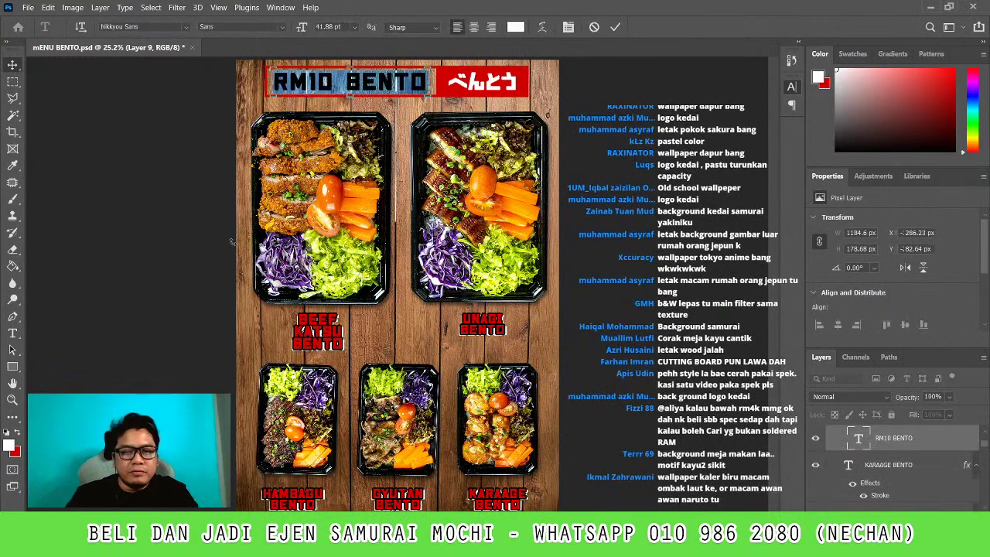
pyautogui.hotkey('ctrl', 'h')
pyautogui.click(12, 65)
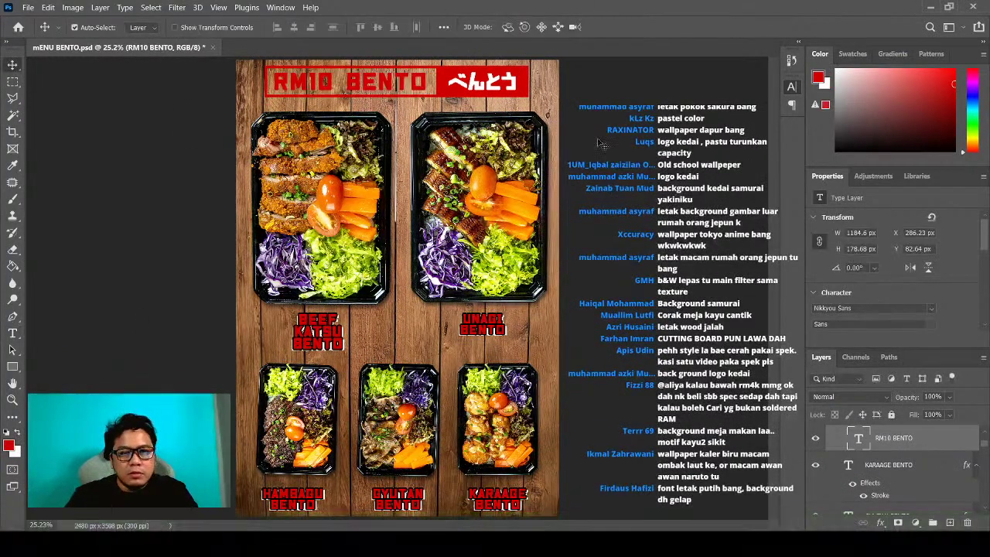
pyautogui.doubleClick(413, 91)
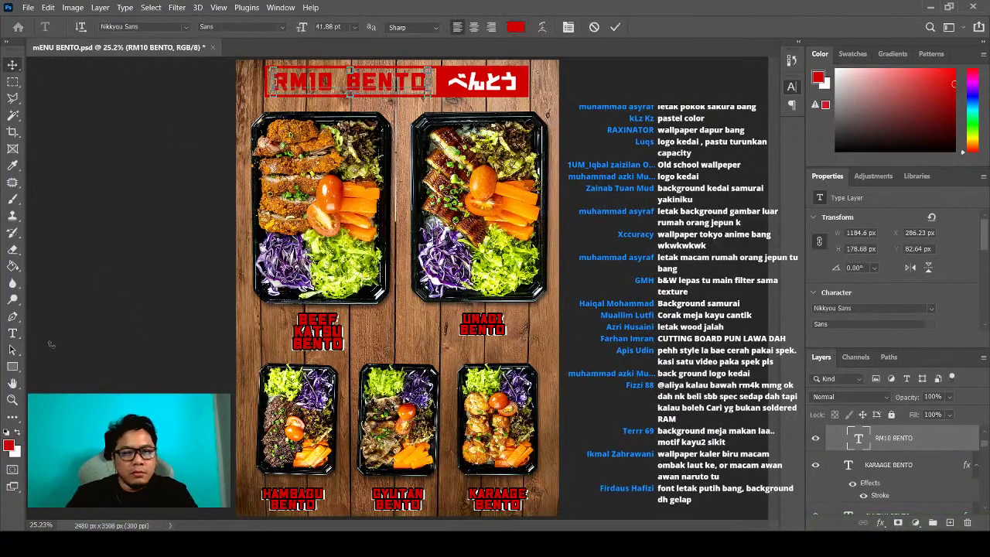
pyautogui.click(14, 67)
pyautogui.click(624, 271)
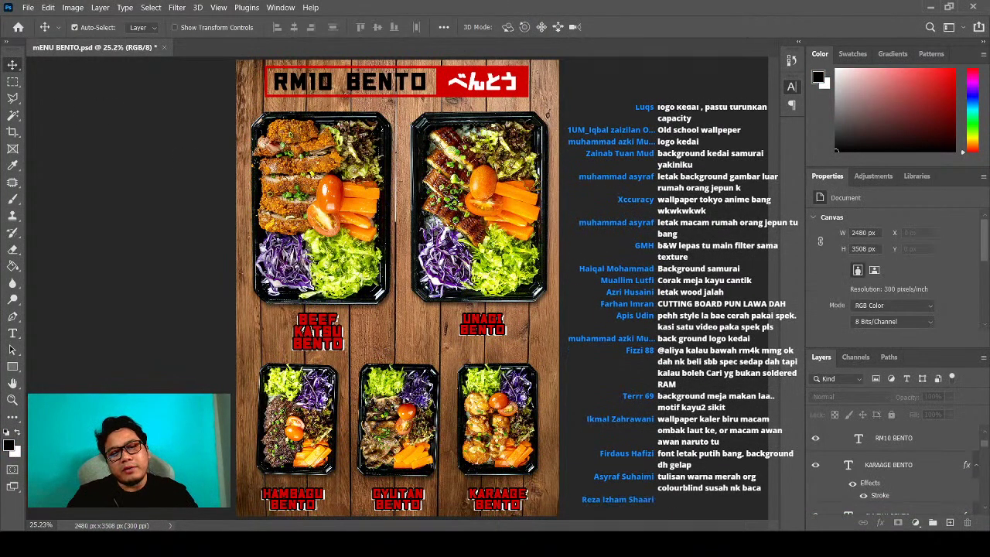
pyautogui.click(12, 333)
pyautogui.click(348, 81)
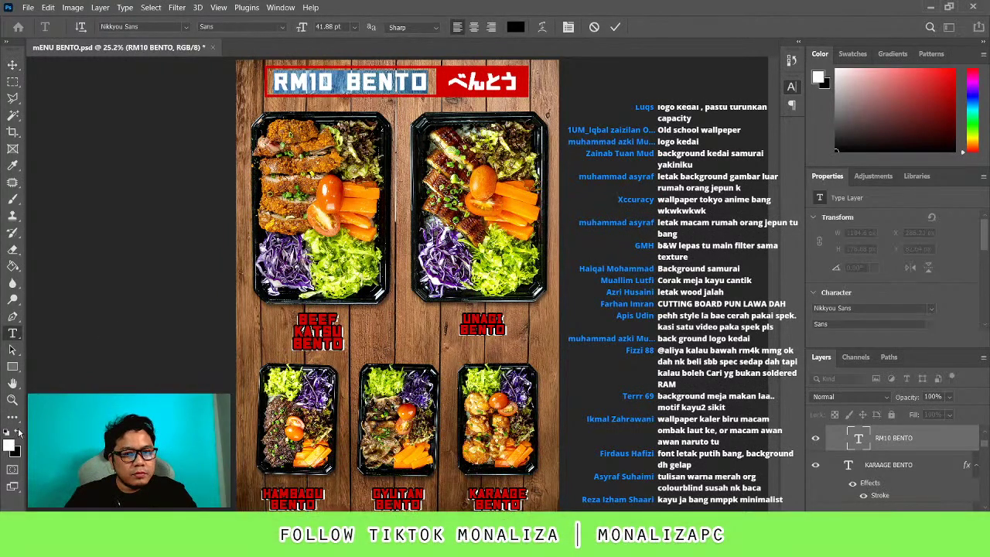
pyautogui.click(14, 66)
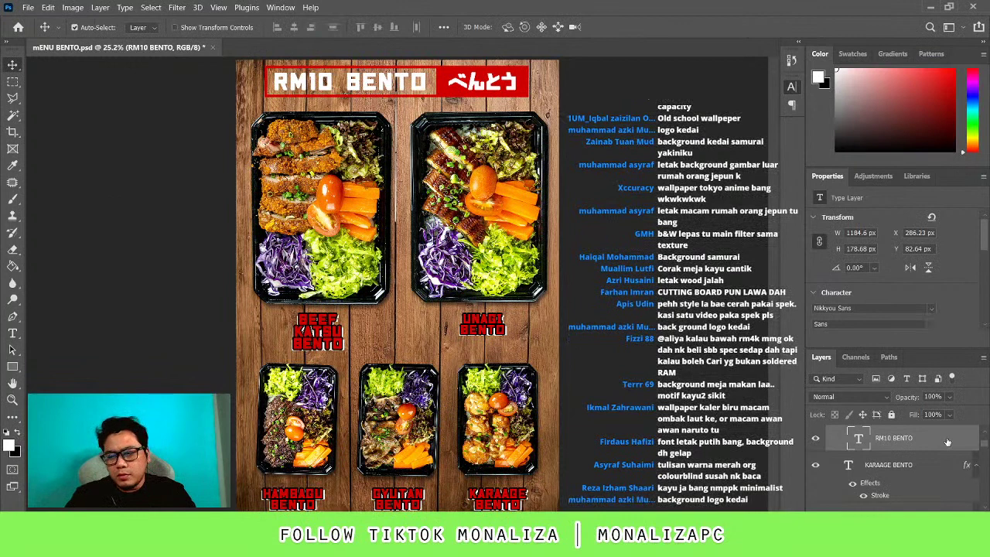
# Duplicate the RM10 BENTO title and nudge the original a few pixels down and right
pyautogui.hotkey('ctrl', 'j')
pyautogui.click(945, 461)
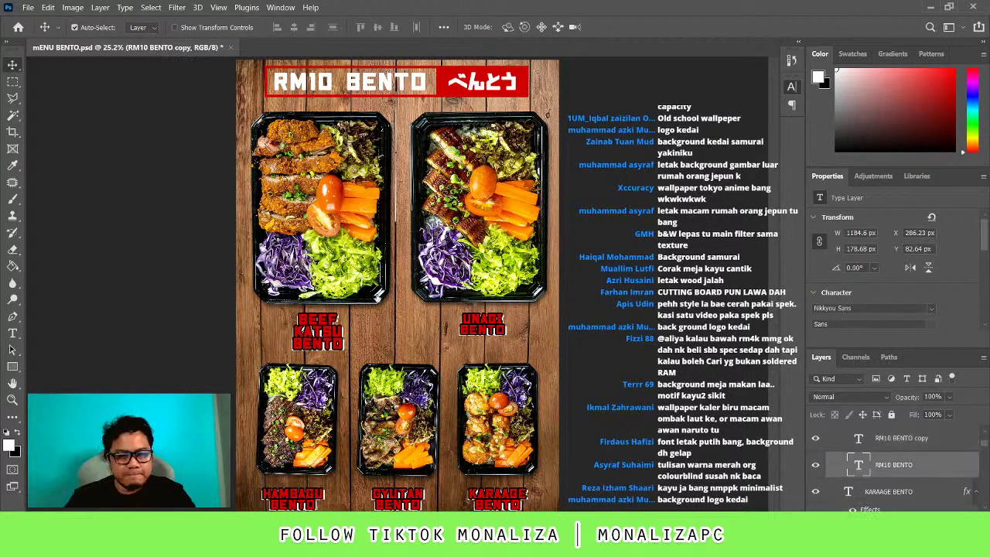
pyautogui.press('h')
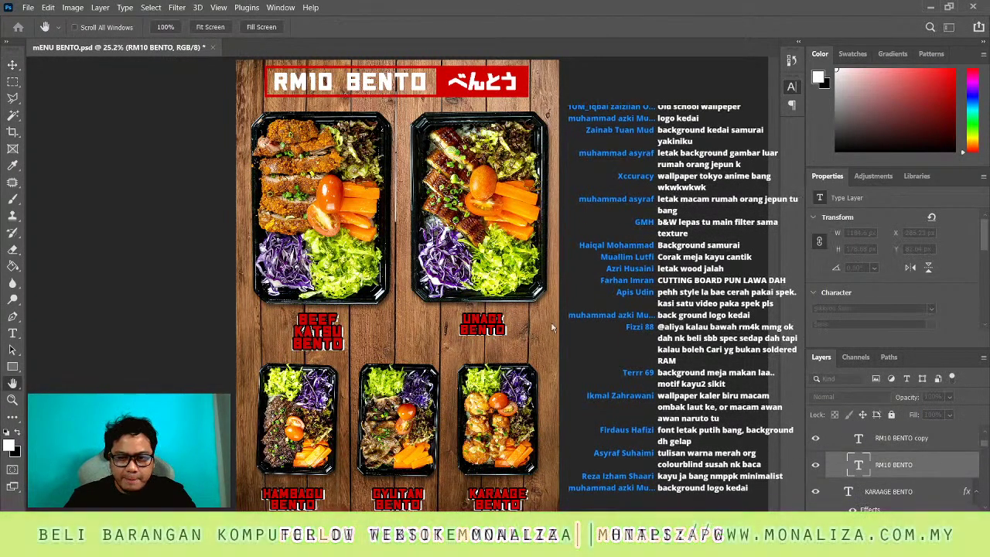
pyautogui.press('i')
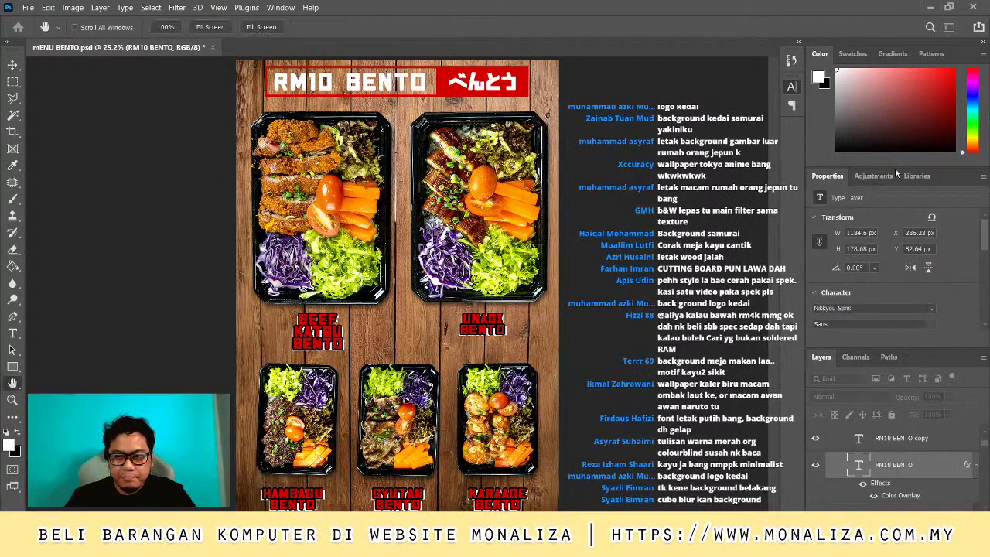
pyautogui.press('v')
pyautogui.press('Right')
pyautogui.press('Right')
pyautogui.press('Right')
pyautogui.press('Down')
pyautogui.press('Down')
pyautogui.press('Down')
pyautogui.press('Down')
pyautogui.press('Down')
pyautogui.press('Down')
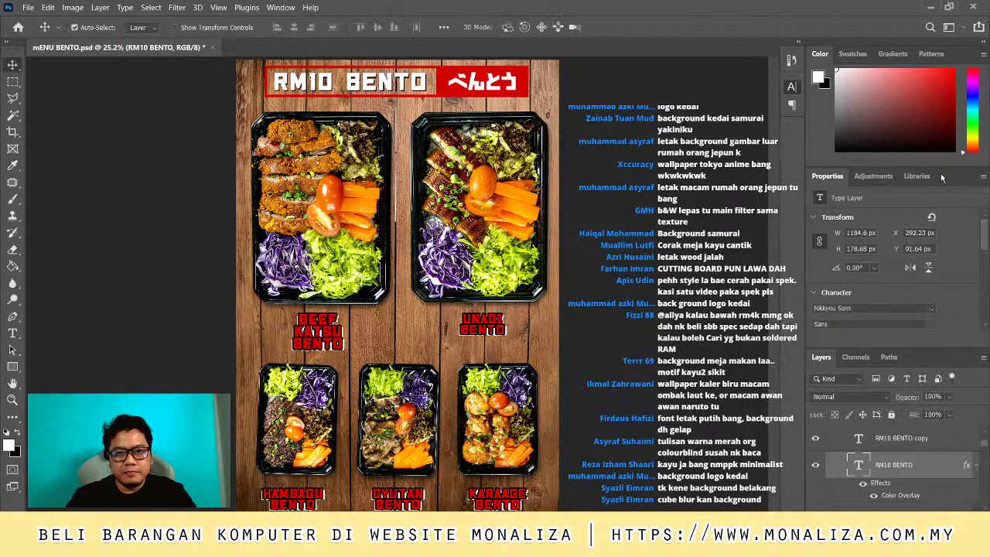
pyautogui.press('Right')
pyautogui.press('Right')
pyautogui.press('Right')
# Select the wood background layer in the Layers panel
pyautogui.scroll(-2, 900, 456)
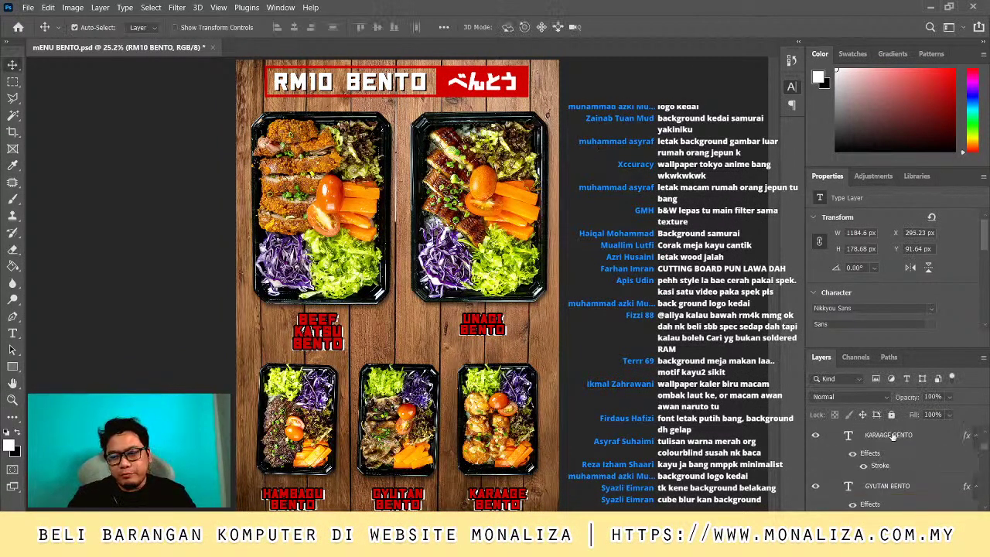
pyautogui.scroll(-2, 900, 456)
pyautogui.scroll(-2, 900, 456)
pyautogui.scroll(-2, 900, 457)
pyautogui.scroll(-2, 900, 456)
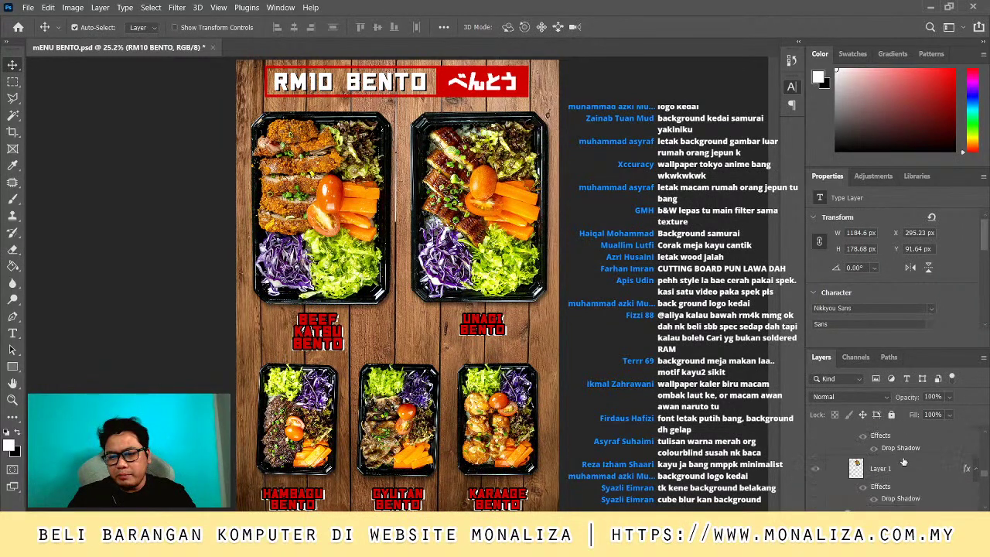
pyautogui.scroll(-2, 899, 457)
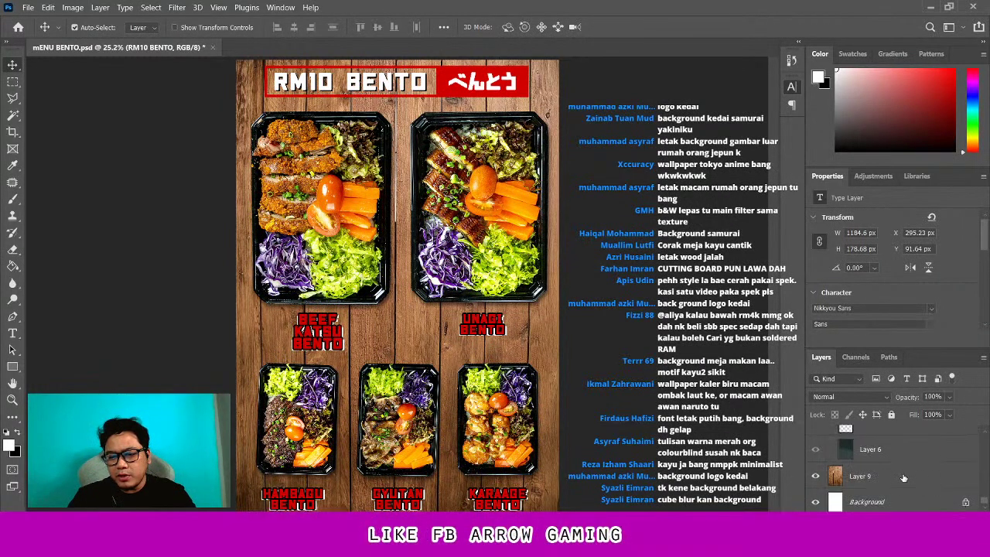
pyautogui.click(859, 475)
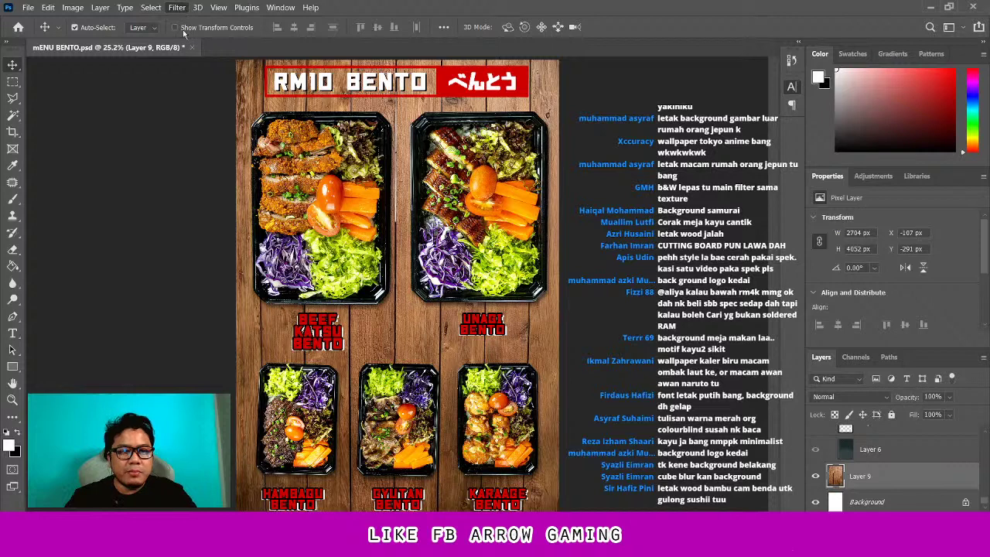
# Switch to the Hand tool and back to the Move tool
pyautogui.press('h')
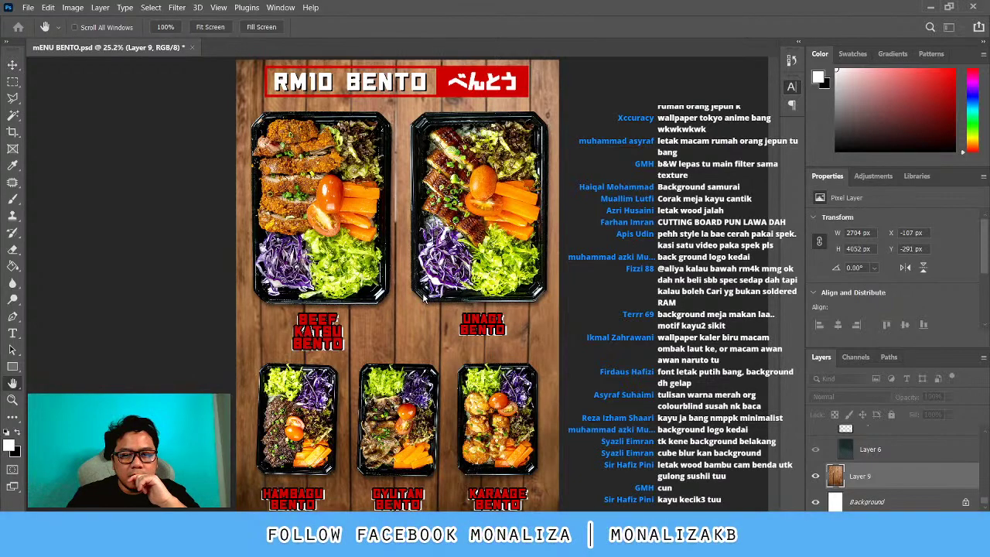
pyautogui.press('v')
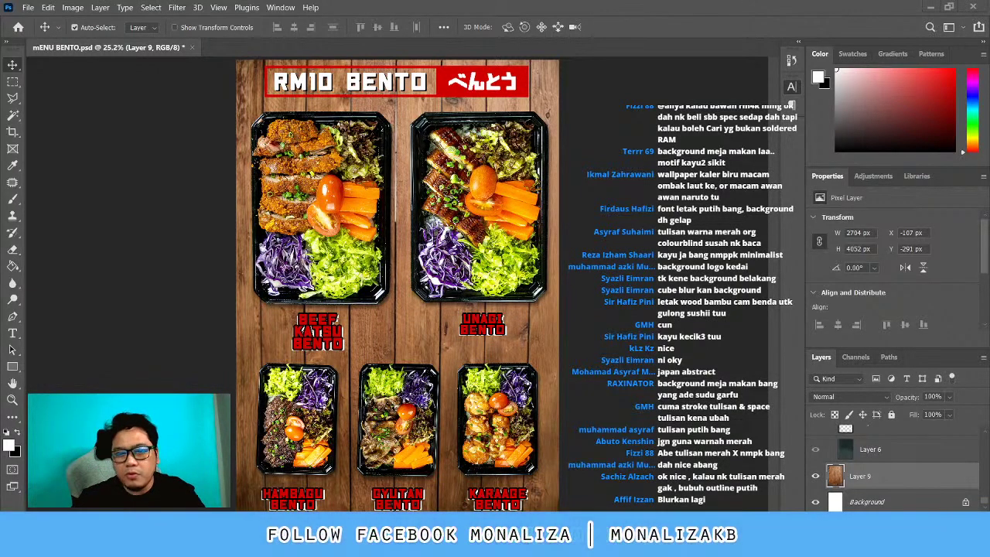
# Paste the bamboo mat, rotate it 90°, and scale it over the whole canvas
pyautogui.hotkey('ctrl', 'v')
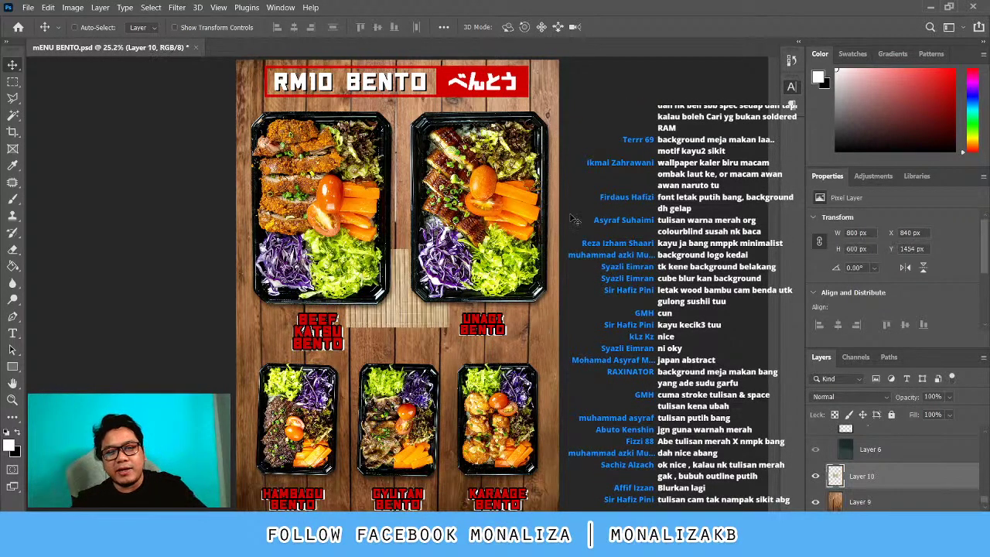
pyautogui.hotkey('ctrl', 't')
pyautogui.moveTo(457, 244)
pyautogui.mouseDown()
pyautogui.moveTo(442, 347)
pyautogui.moveTo(602, 510)
pyautogui.mouseUp()
pyautogui.moveTo(358, 236); pyautogui.dragTo(228, 59)
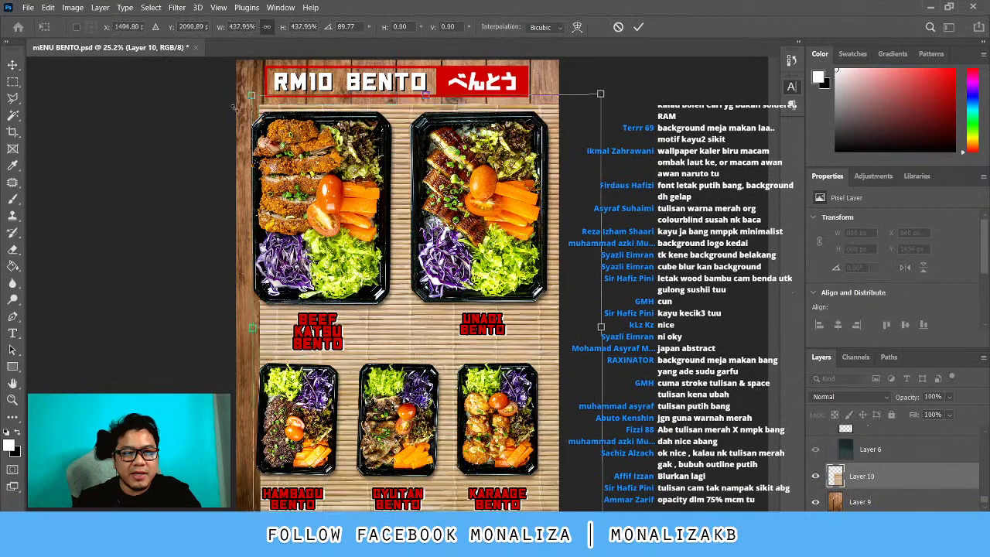
pyautogui.moveTo(305, 95); pyautogui.dragTo(293, 80)
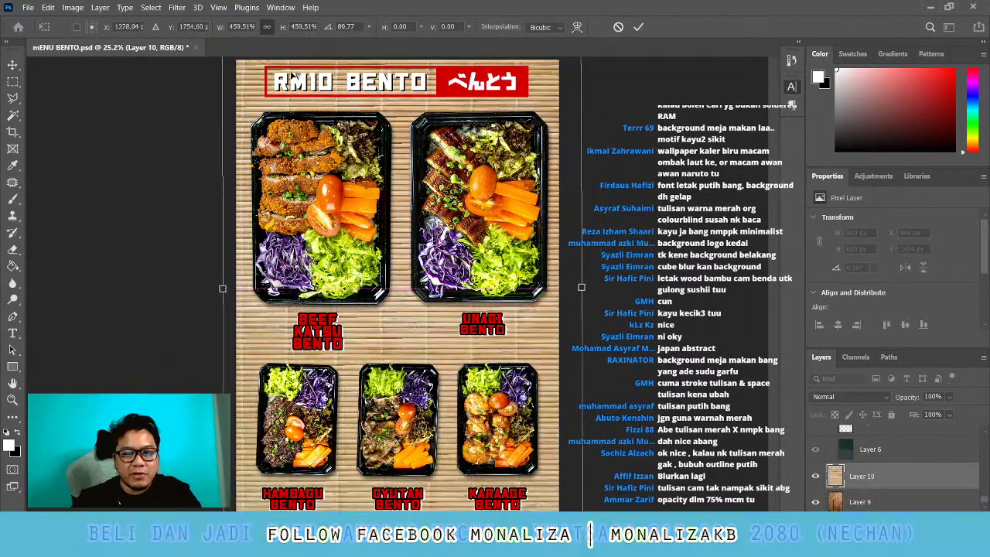
pyautogui.press('Return')
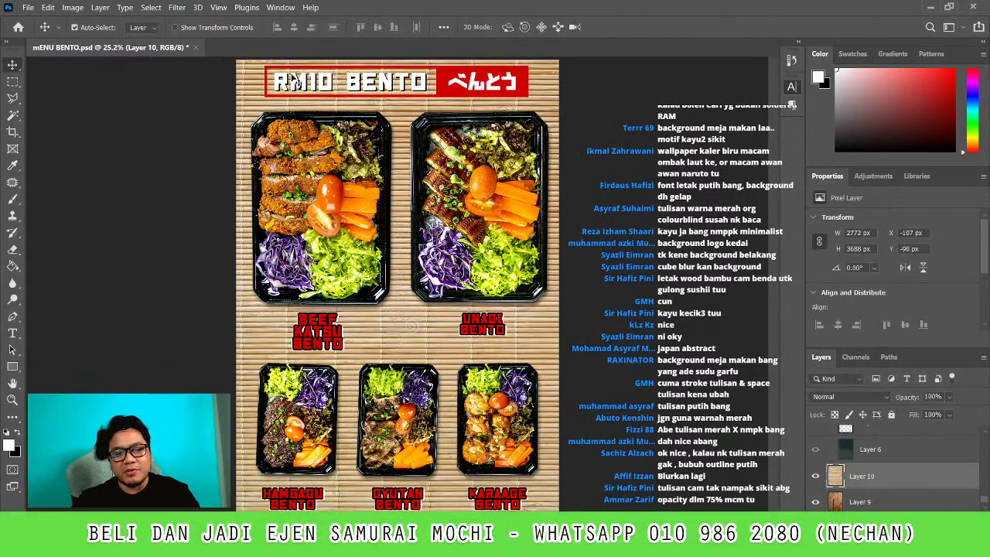
# Zoom in on the bamboo mat between the bento labels
pyautogui.press('z')
pyautogui.click(418, 325)
pyautogui.click(410, 322)
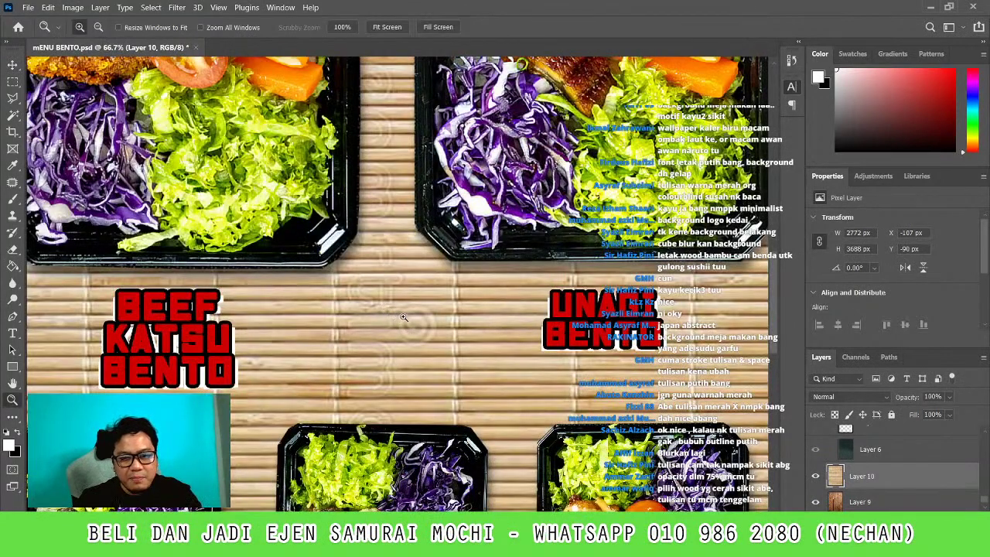
# Patch the first faint mark on the bamboo mat with clean texture, then zoom out
pyautogui.click(12, 182)
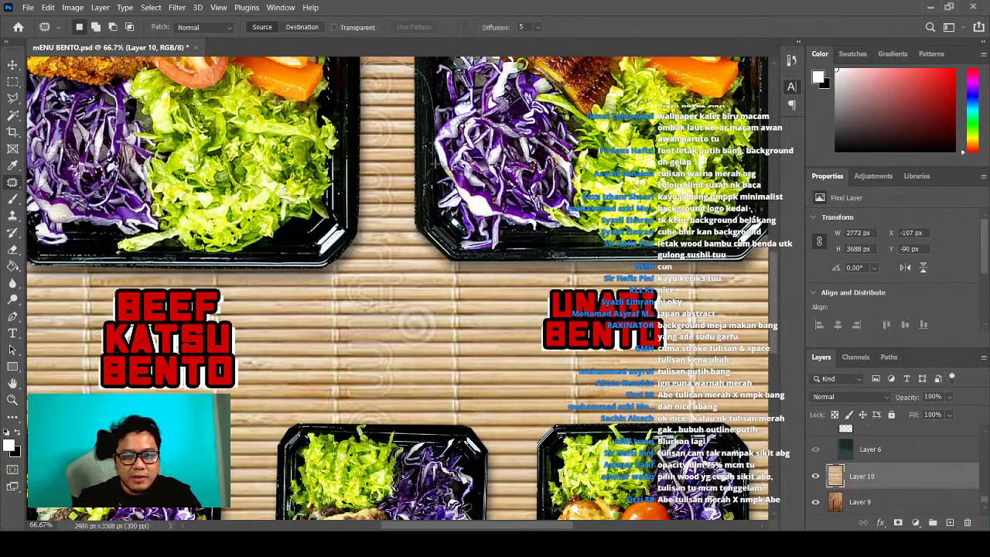
pyautogui.moveTo(367, 392); pyautogui.dragTo(357, 225)
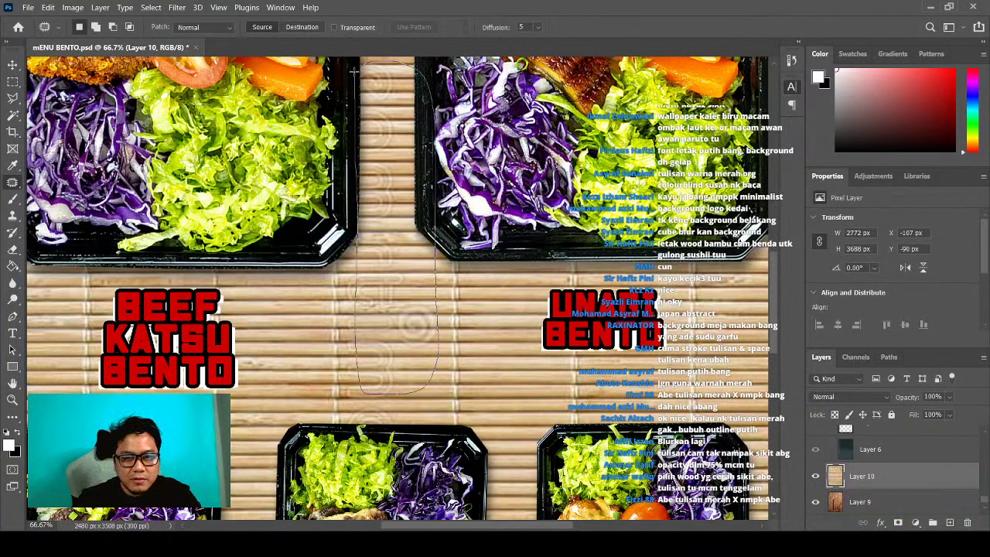
pyautogui.moveTo(353, 71); pyautogui.dragTo(358, 64)
pyautogui.moveTo(404, 262); pyautogui.dragTo(529, 267)
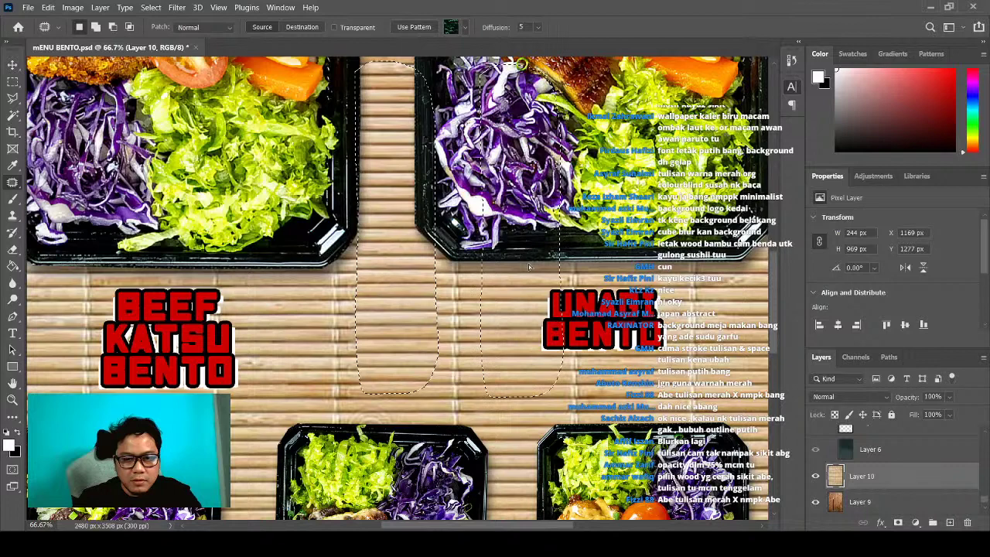
pyautogui.click(525, 269)
pyautogui.press('z')
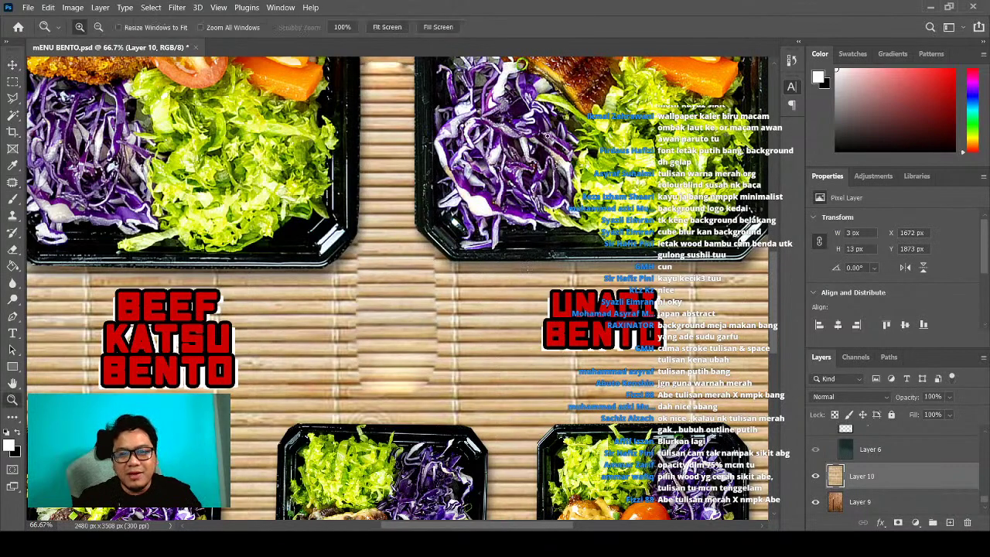
pyautogui.click(394, 28)
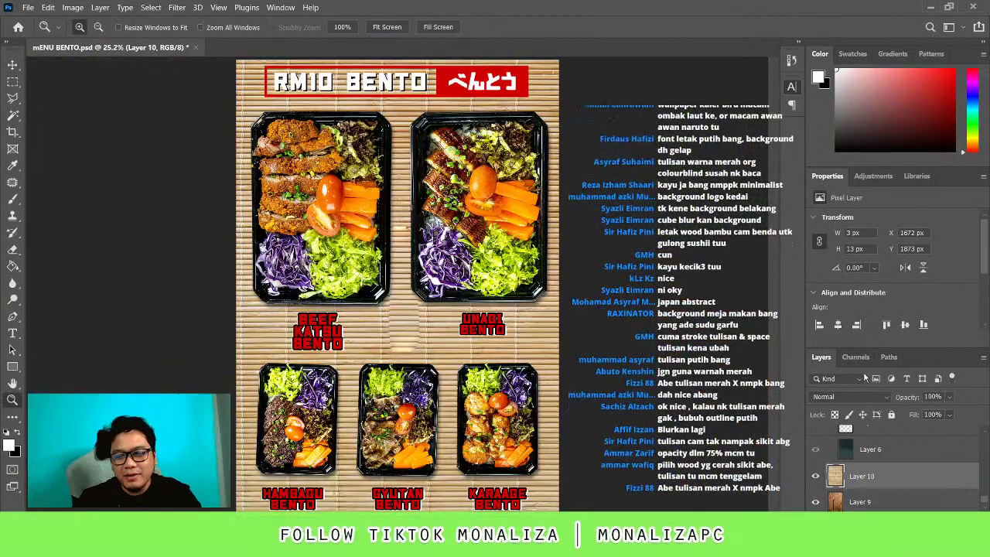
# Outline the mark between the top bento boxes, undoing an accidental pixel move
pyautogui.hotkey('ctrl', 'shift', 'd')
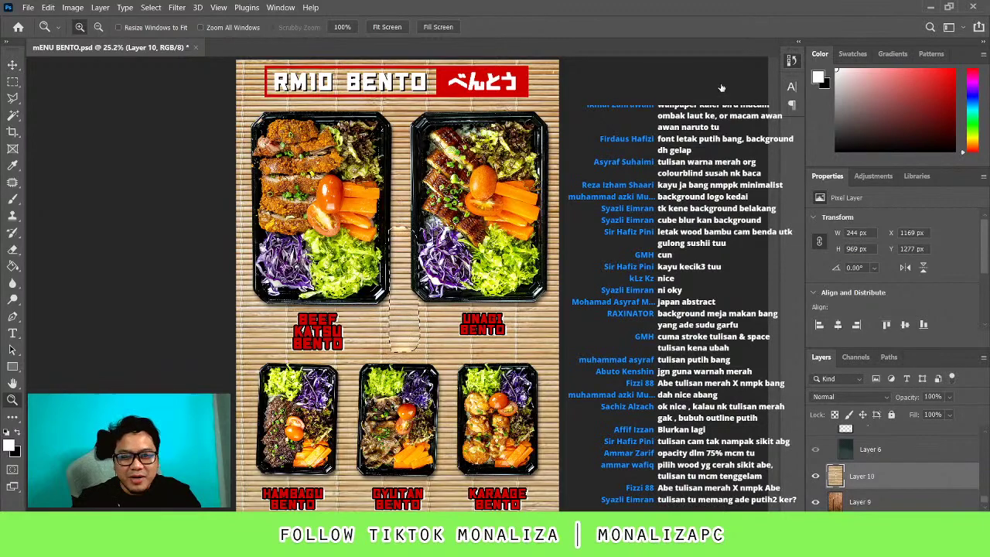
pyautogui.hotkey('ctrl', '+')
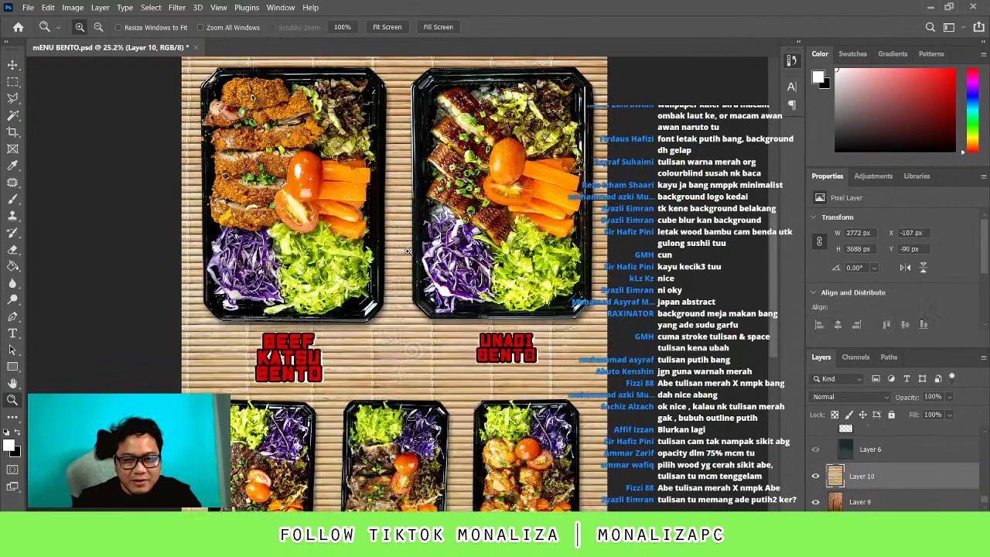
pyautogui.hotkey('ctrl', '+')
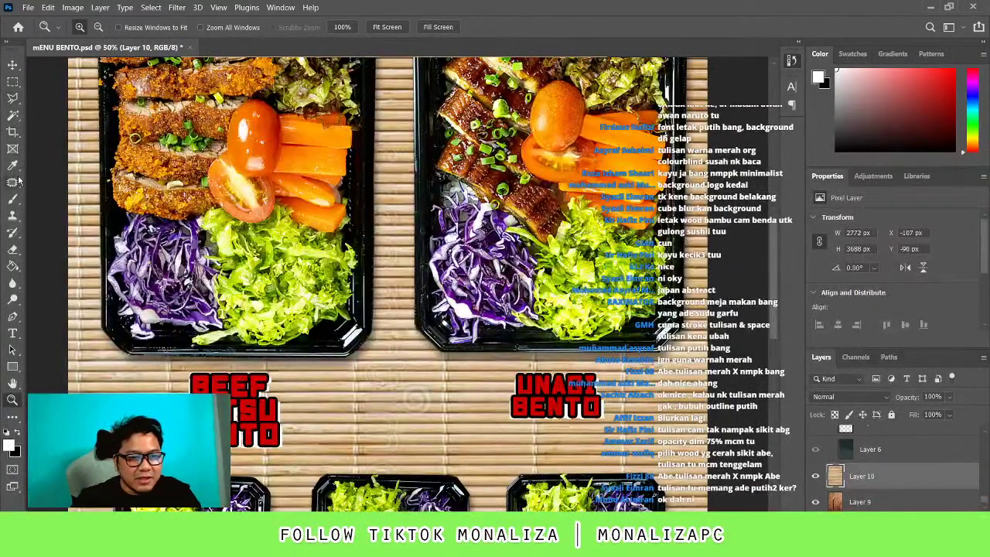
pyautogui.click(12, 183)
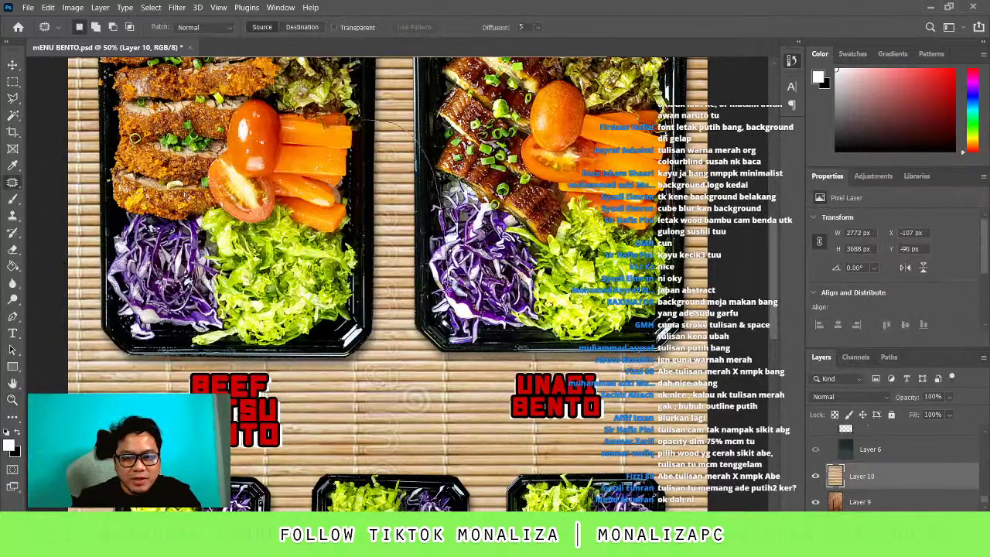
pyautogui.moveTo(437, 193); pyautogui.dragTo(408, 446)
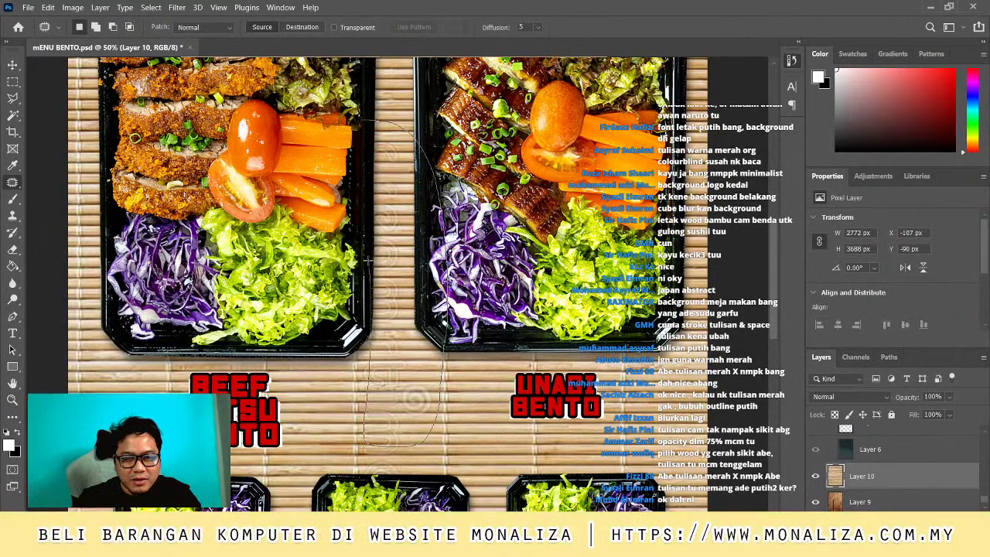
pyautogui.press('v')
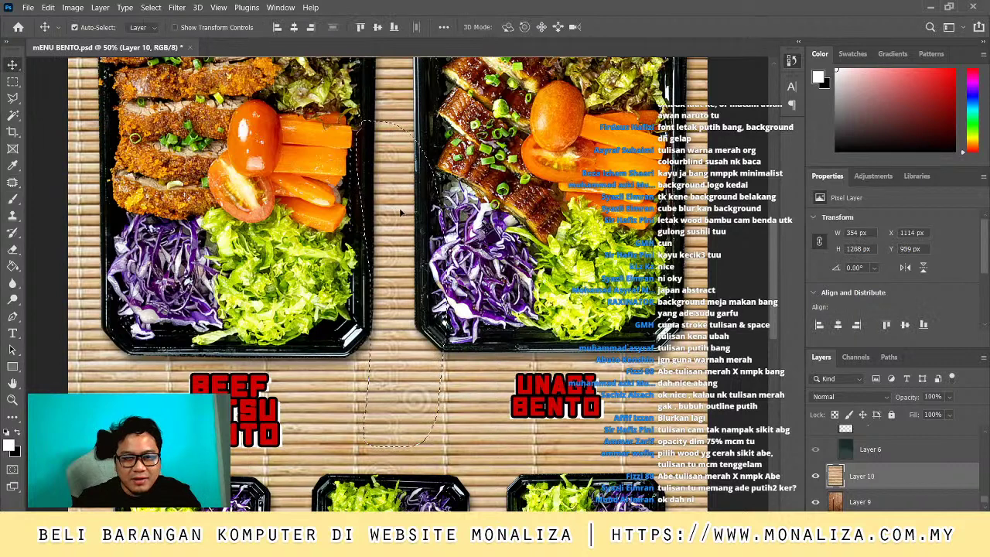
pyautogui.moveTo(400, 214); pyautogui.dragTo(475, 211)
pyautogui.hotkey('ctrl', 'z')
pyautogui.hotkey('ctrl', 'd')
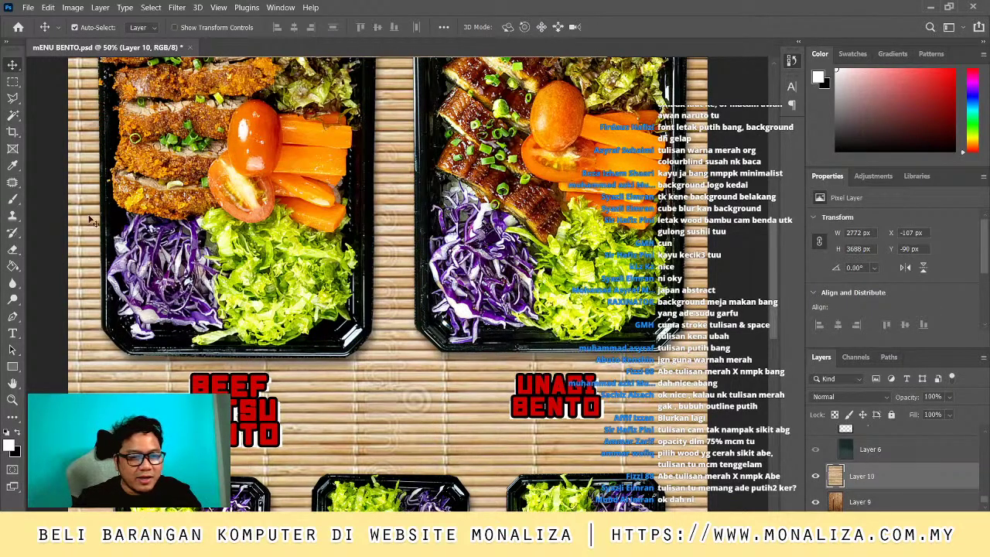
# Patch the mark between the top bento boxes with nearby mat texture
pyautogui.click(13, 183)
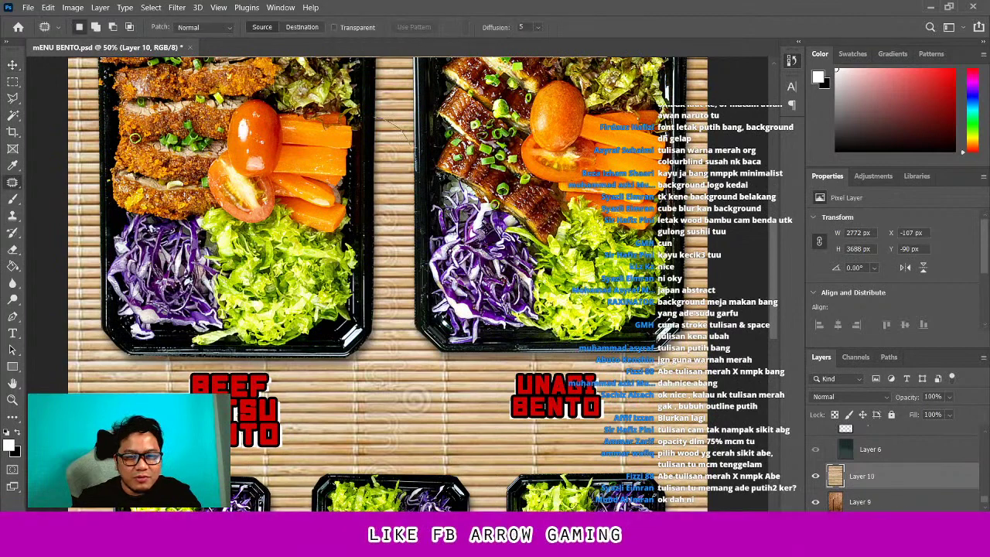
pyautogui.moveTo(412, 147); pyautogui.dragTo(426, 338)
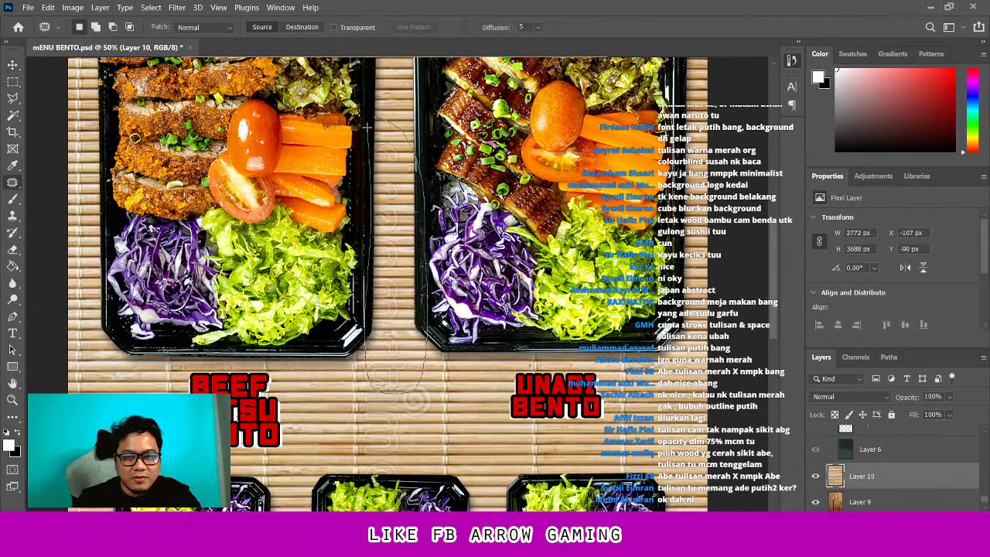
pyautogui.moveTo(369, 123); pyautogui.dragTo(498, 191)
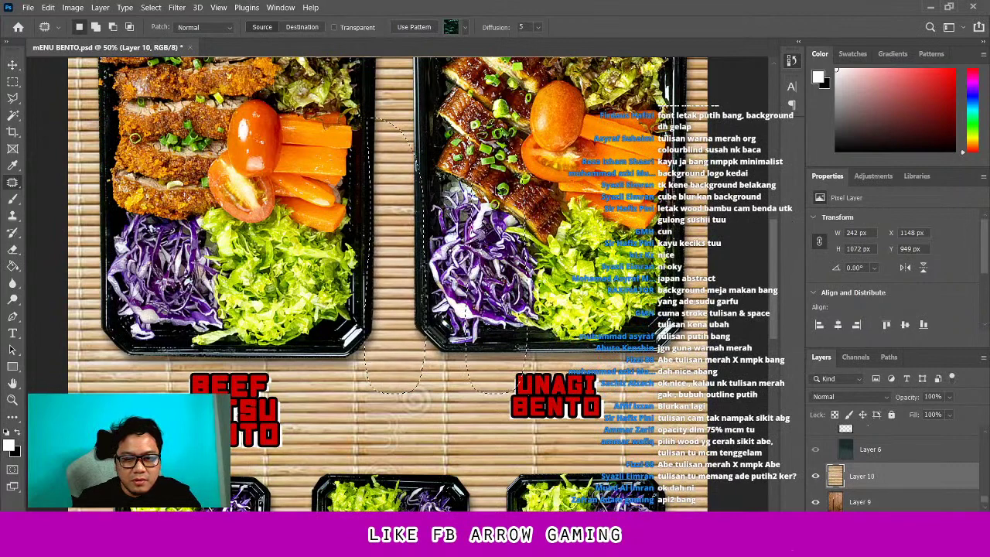
pyautogui.hotkey('ctrl', 'd')
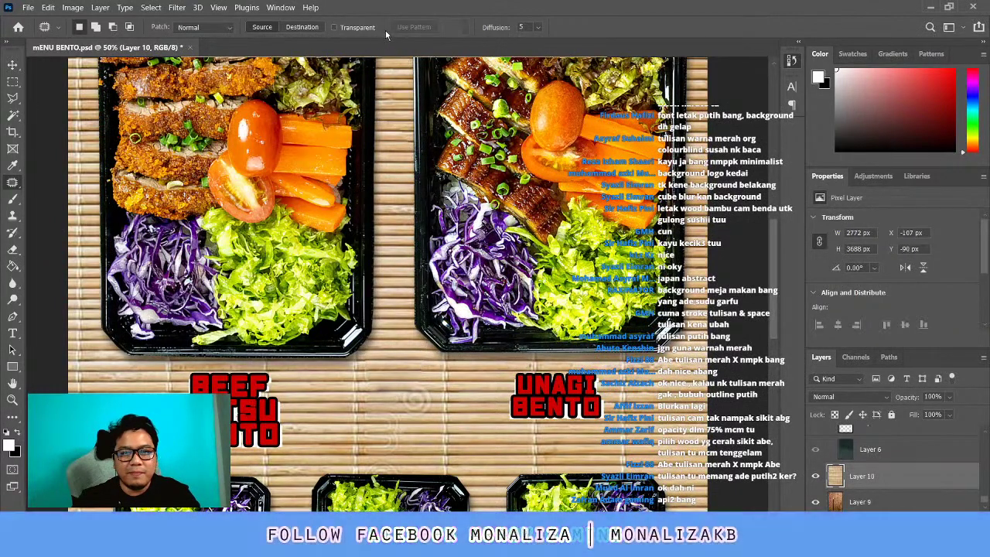
pyautogui.press('z')
pyautogui.click(399, 30)
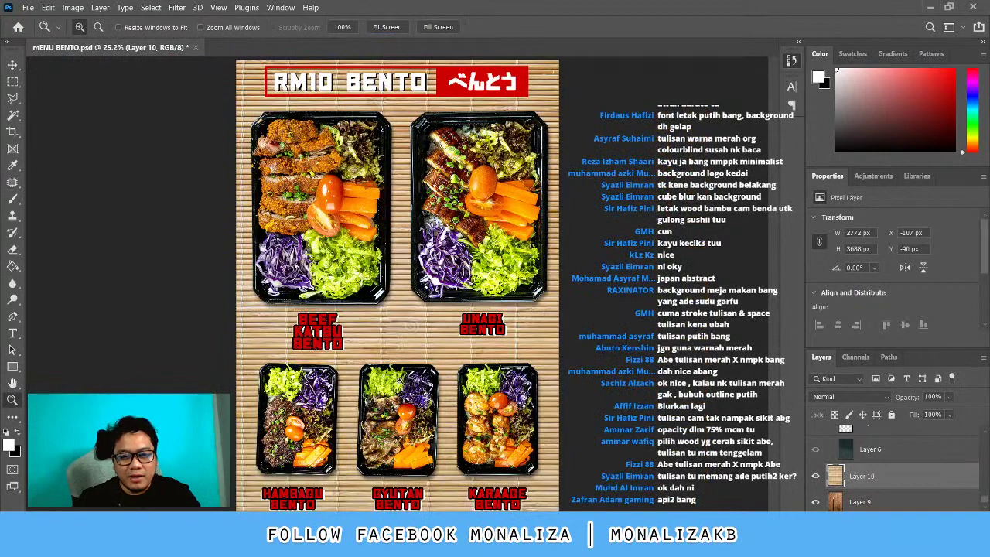
# Patch the circular mark between the BEEF KATSU and UNAGI labels, then zoom out
pyautogui.click(396, 354)
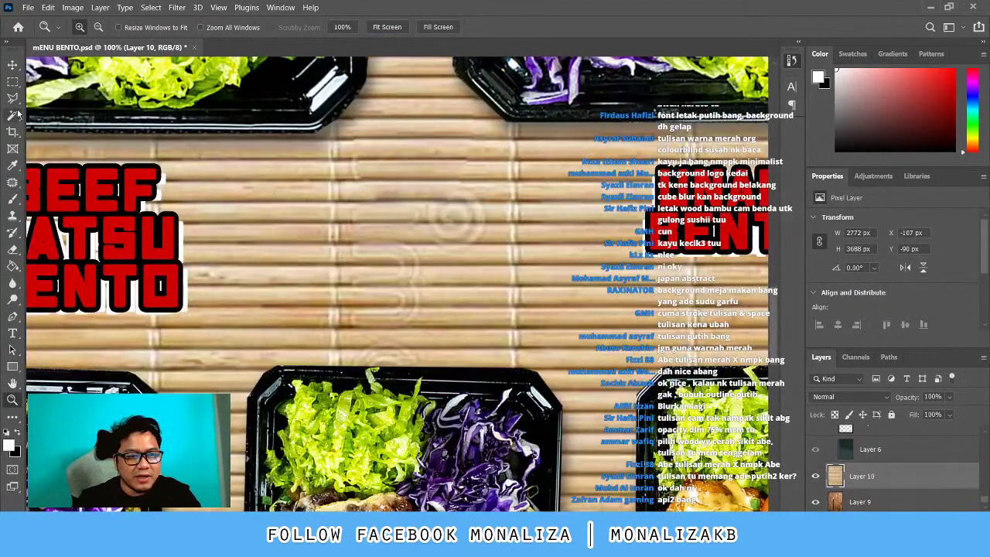
pyautogui.click(12, 182)
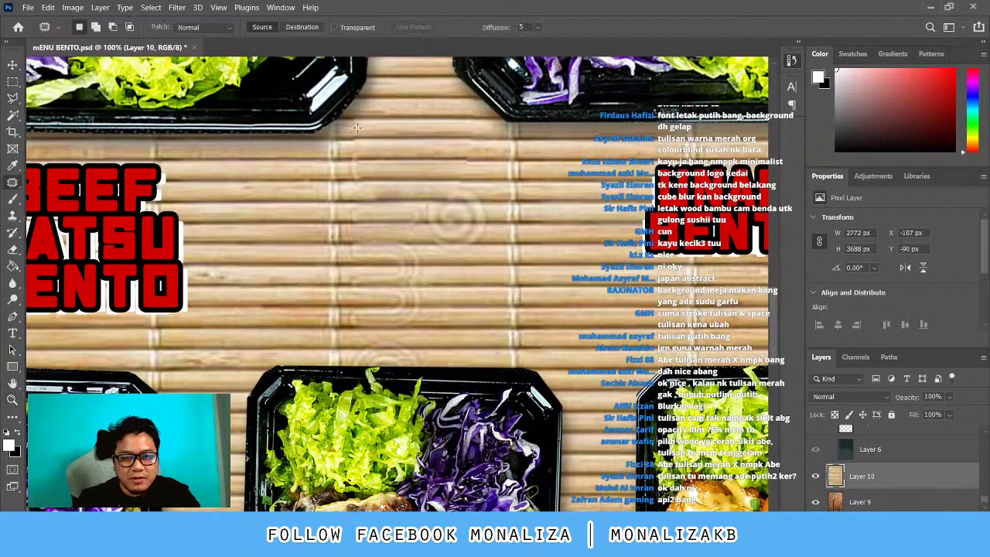
pyautogui.moveTo(357, 127); pyautogui.dragTo(481, 198)
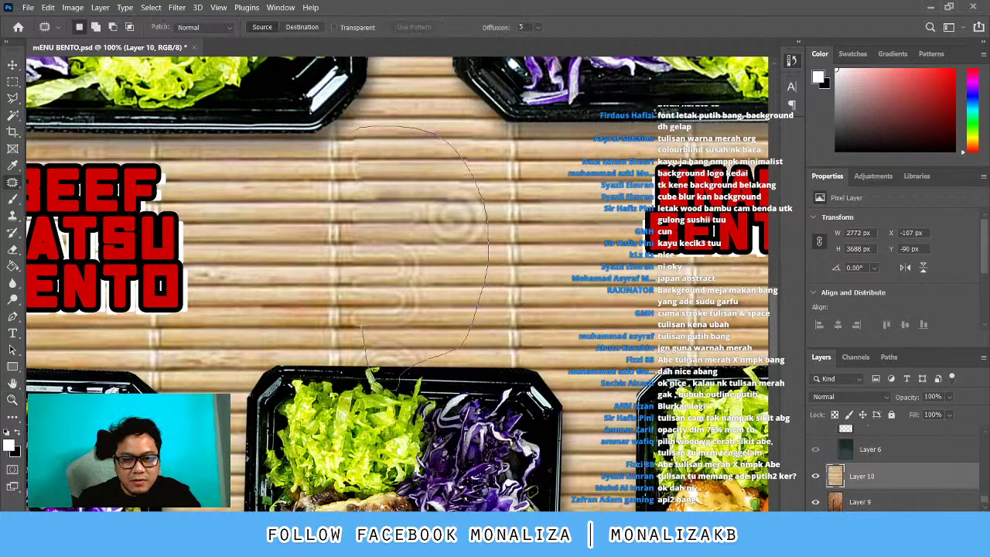
pyautogui.moveTo(362, 325); pyautogui.dragTo(345, 136)
pyautogui.moveTo(456, 215); pyautogui.dragTo(611, 222)
pyautogui.hotkey('ctrl', 'd')
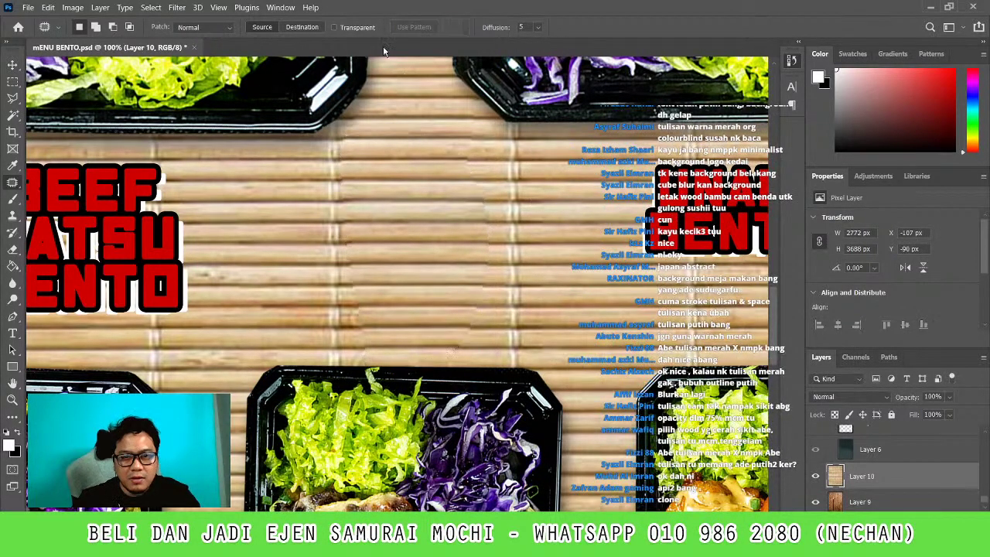
pyautogui.press('z')
pyautogui.click(386, 28)
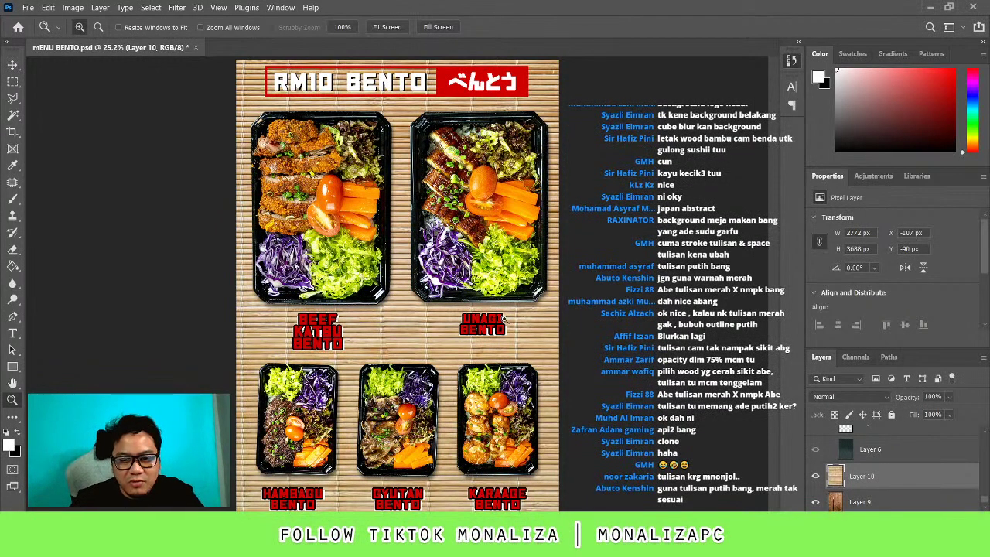
# Select and commit the Unagi caption text, then fit the whole poster in view
pyautogui.press('t')
pyautogui.click(487, 323)
pyautogui.hotkey('ctrl', 'a')
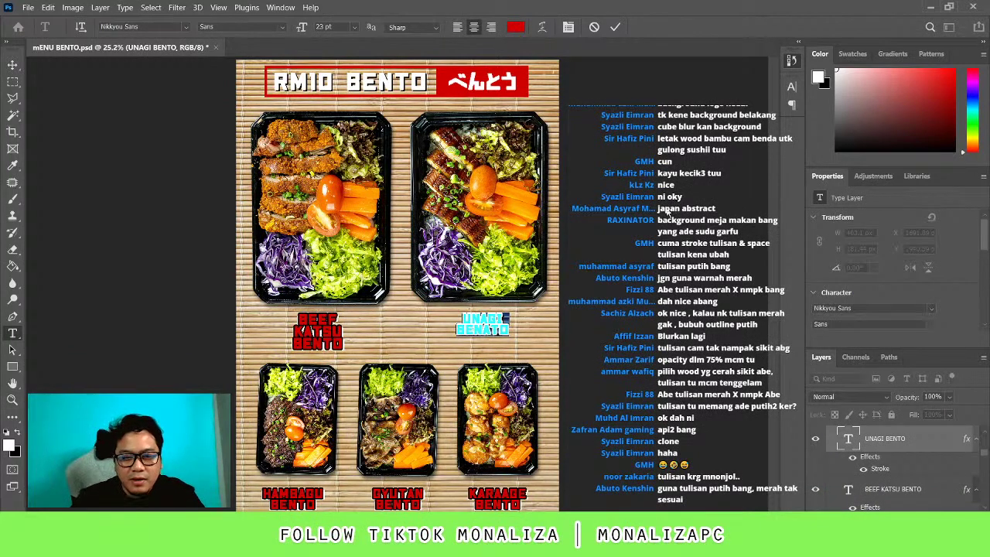
pyautogui.hotkey('ctrl', 'Return')
pyautogui.press('z')
pyautogui.click(493, 357)
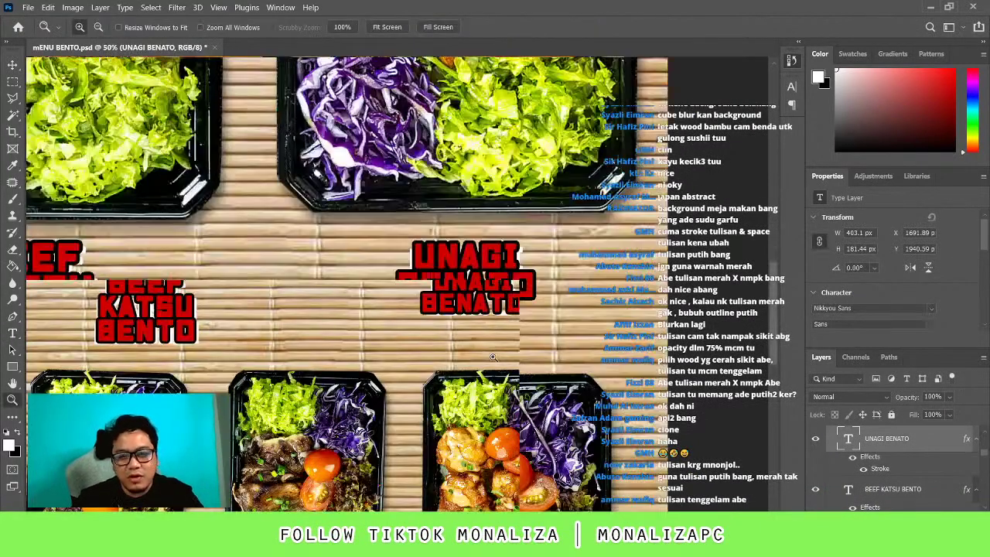
pyautogui.click(383, 27)
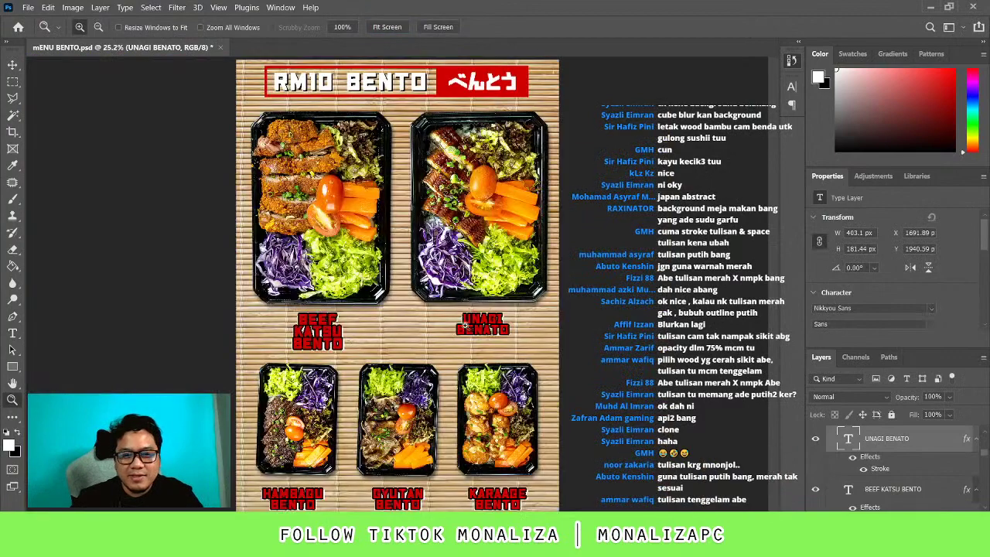
pyautogui.hotkey('ctrl', '+')
# Edit and commit the UNAGI BENATO, BEEF KATSU, GYUTAN, KARAAGE and HAMBAGU captions
pyautogui.press('t')
pyautogui.doubleClick(849, 438)
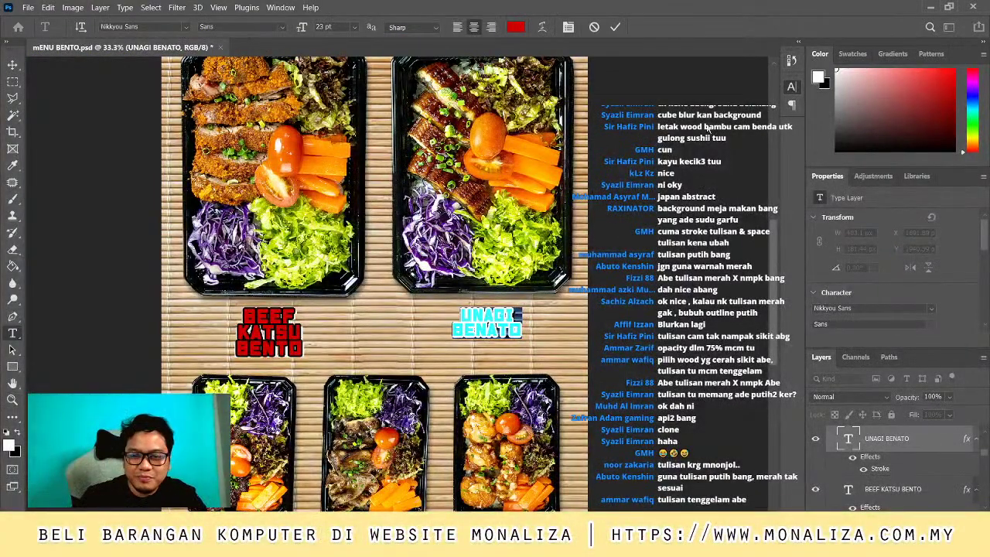
pyautogui.click(13, 65)
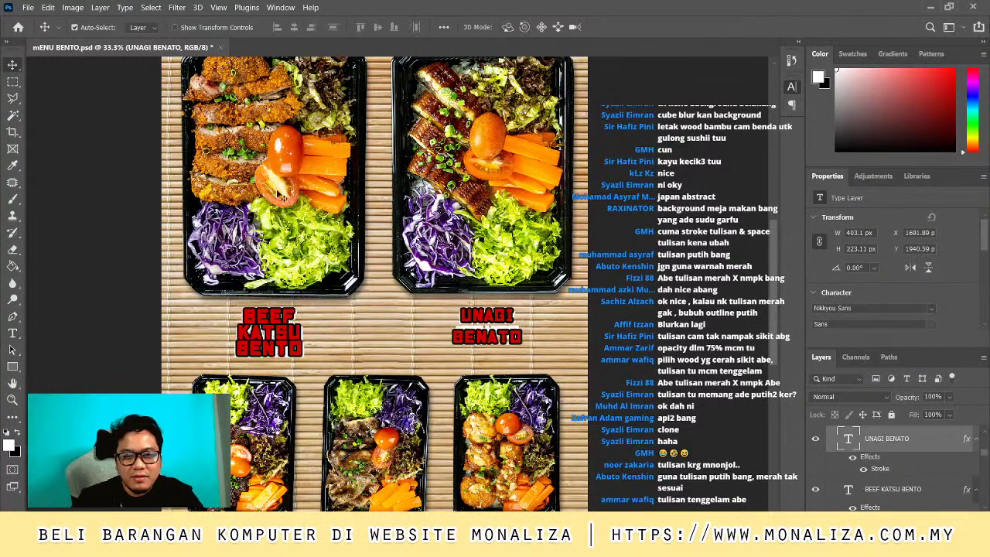
pyautogui.doubleClick(295, 338)
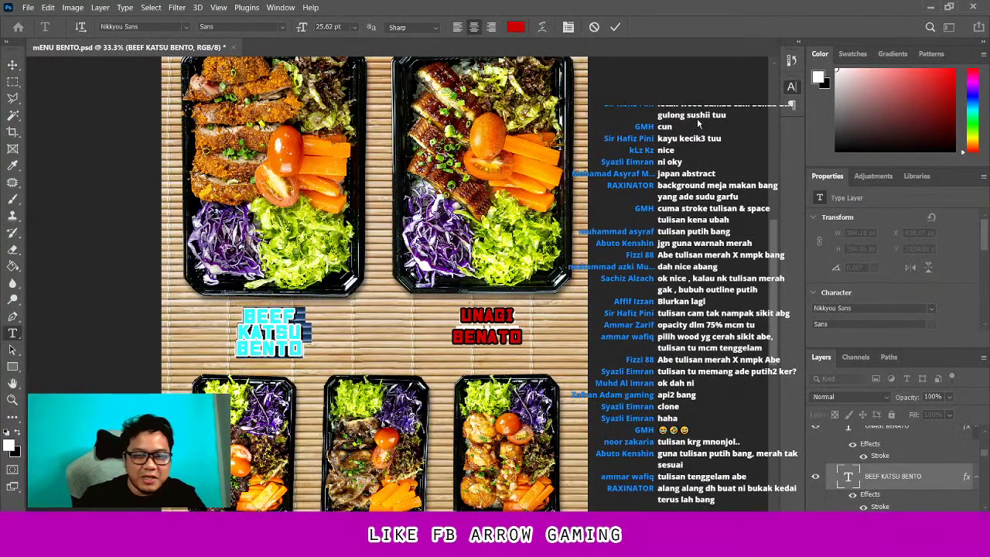
pyautogui.click(12, 65)
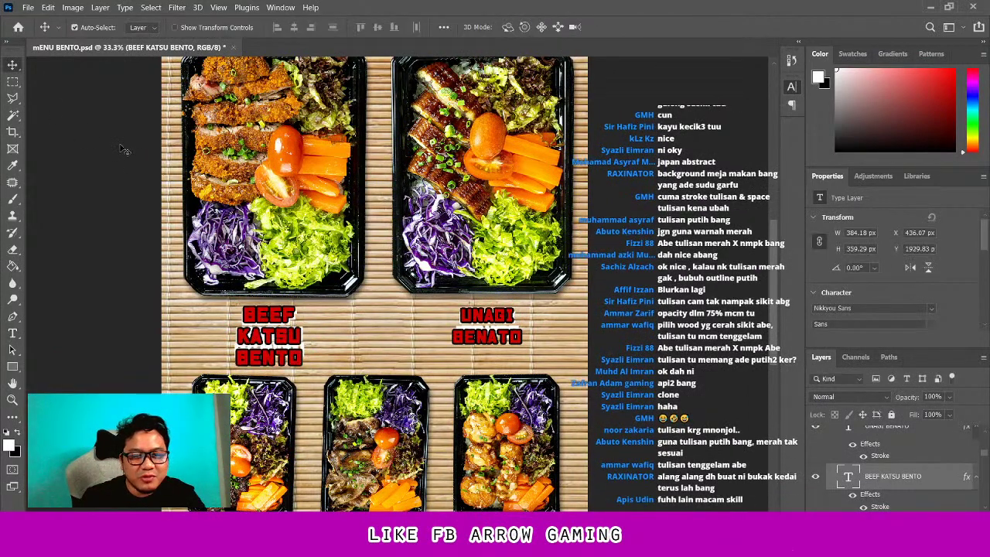
pyautogui.scroll(-3, 309, 271)
pyautogui.doubleClick(375, 439)
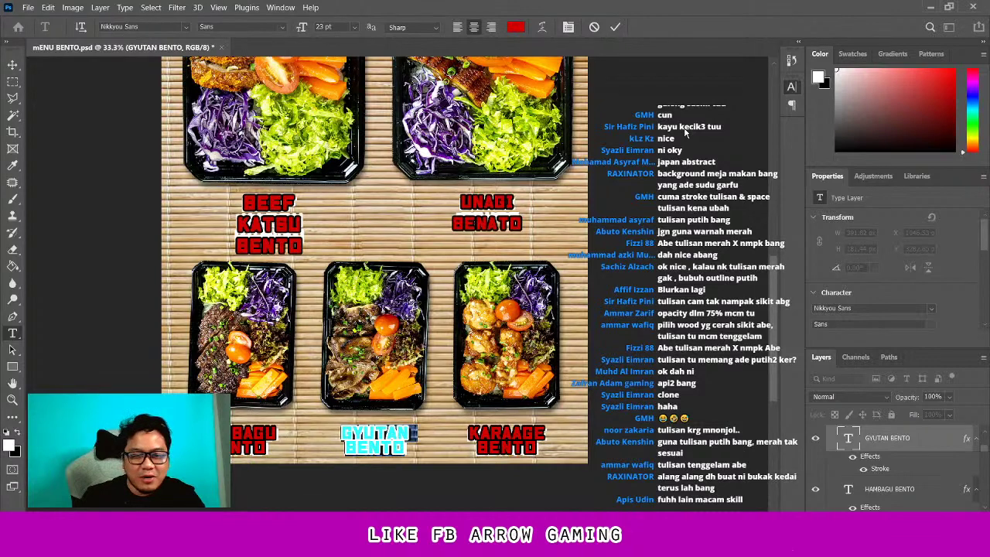
pyautogui.click(13, 66)
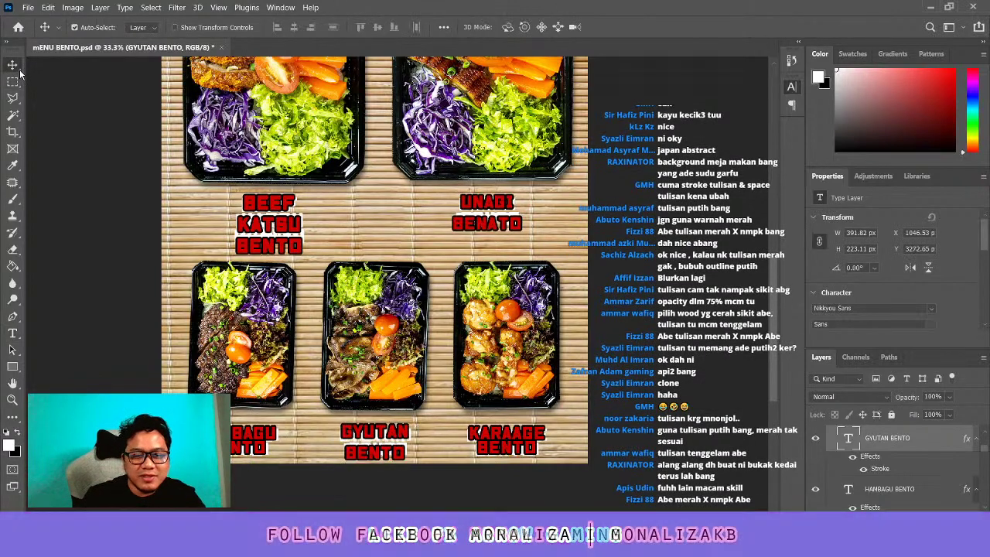
pyautogui.doubleClick(506, 441)
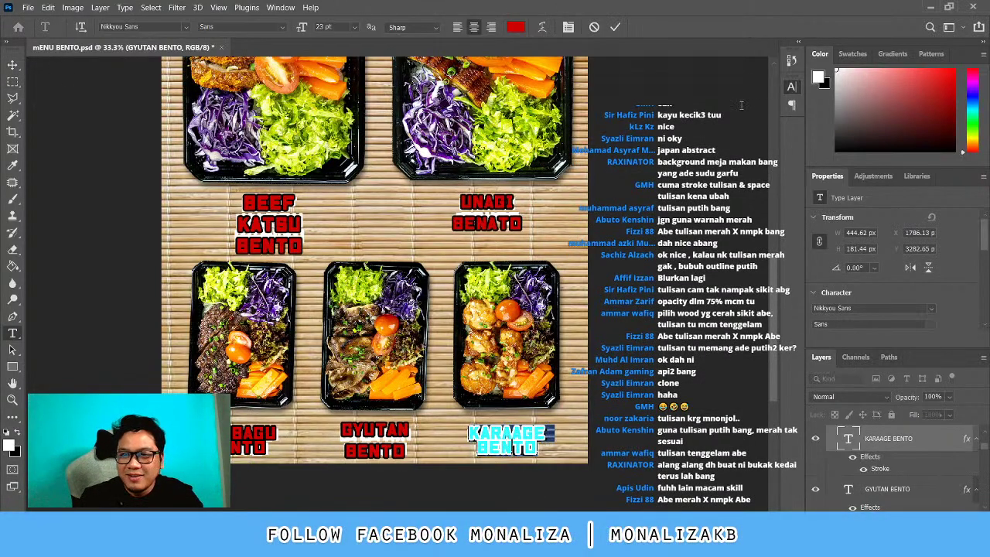
pyautogui.click(13, 66)
pyautogui.doubleClick(255, 437)
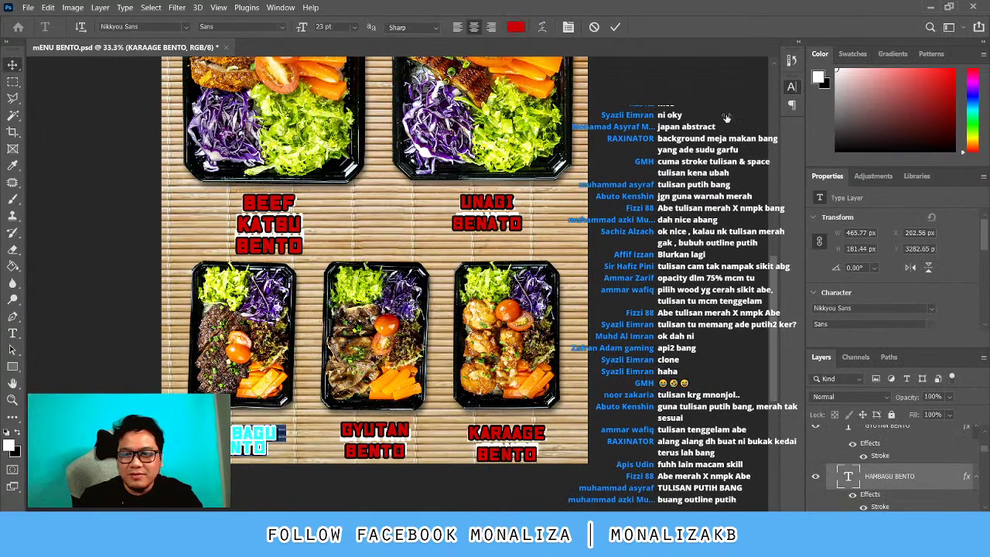
pyautogui.click(13, 65)
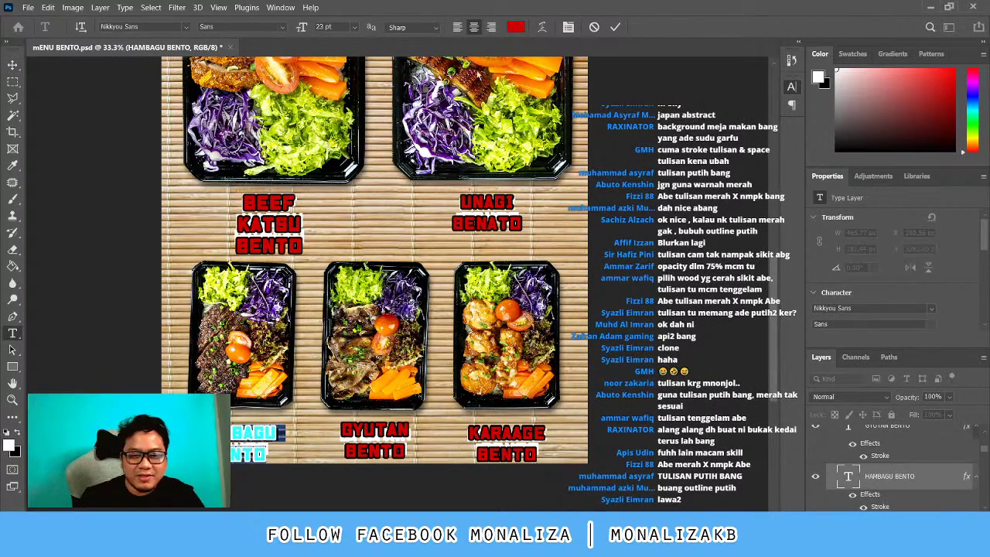
# Nudge the HAMBAGU BENTO caption up and browse the caption layers
pyautogui.hotkey('shift', 'Up')
pyautogui.hotkey('shift', 'Up')
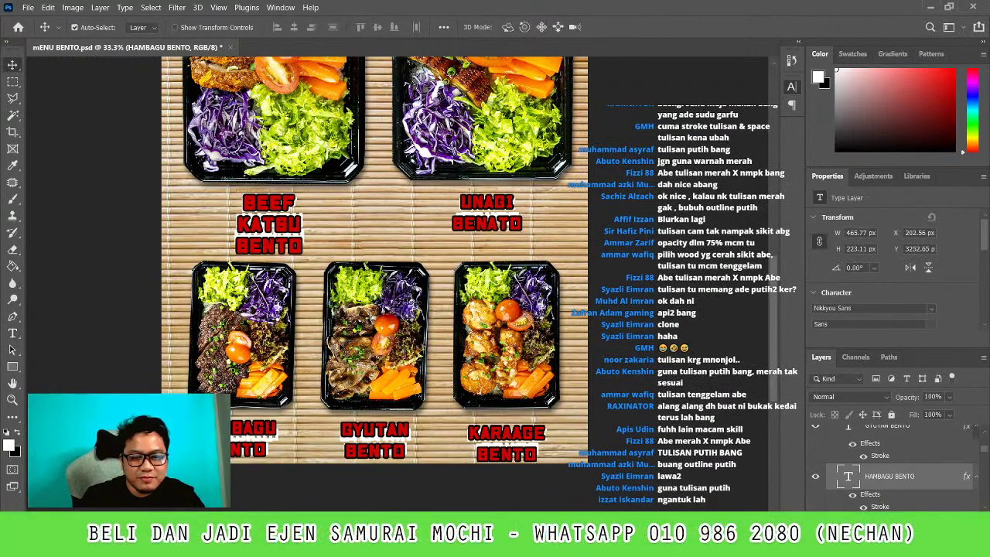
pyautogui.scroll(2, 815, 456)
pyautogui.click(889, 460)
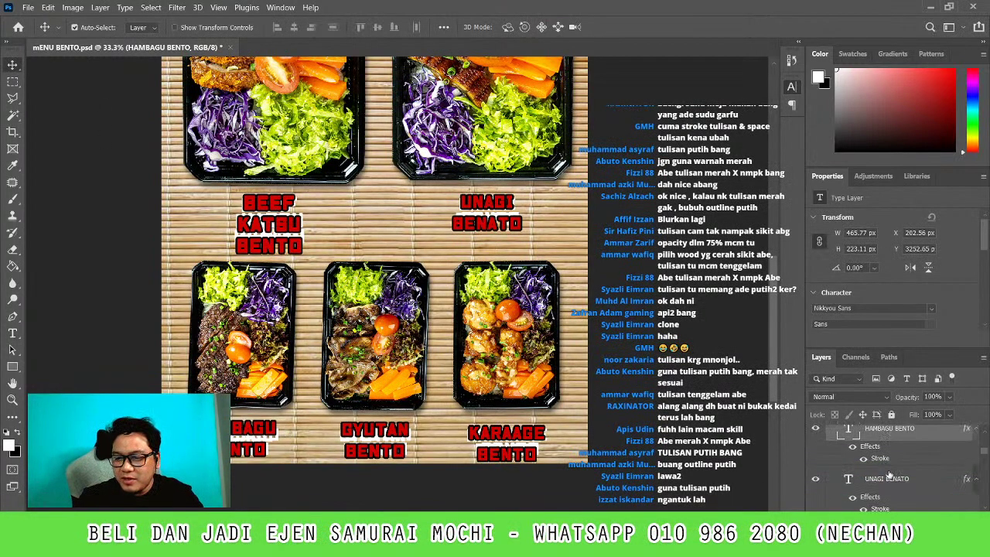
pyautogui.scroll(-2, 905, 486)
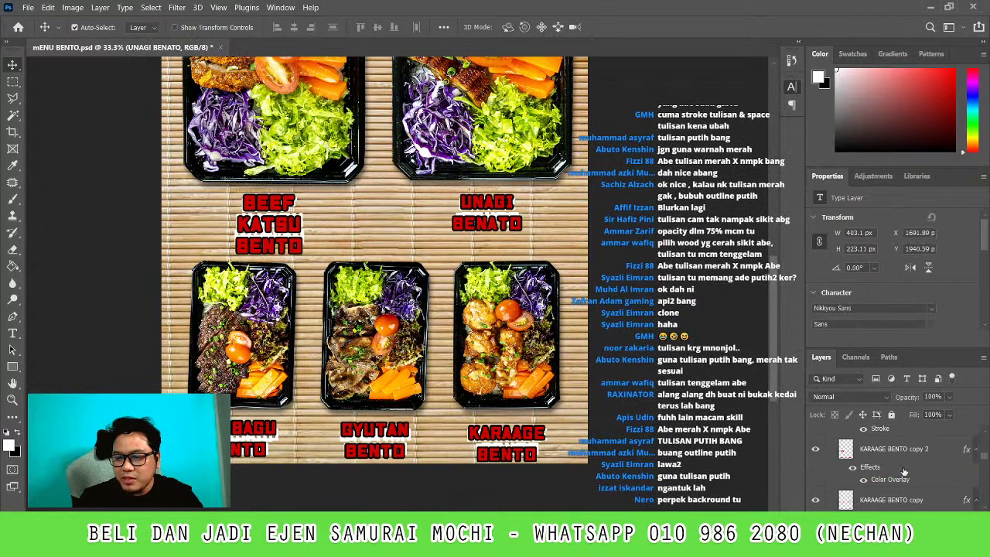
pyautogui.click(903, 452)
pyautogui.scroll(-2, 904, 464)
pyautogui.click(889, 449)
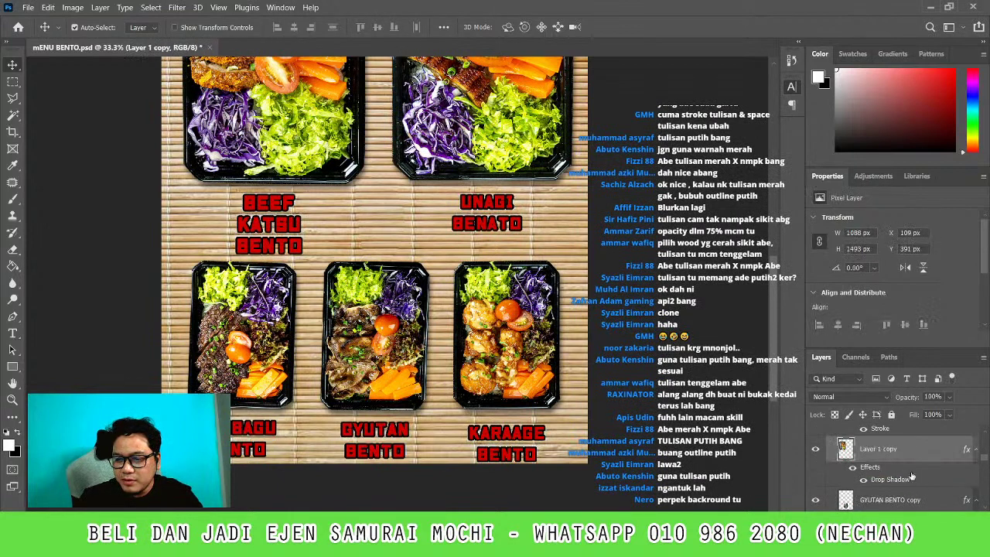
# Select the UNAGI through KARAAGE caption layers, then edit the KARAAGE BENTO copy layer name
pyautogui.click(511, 225)
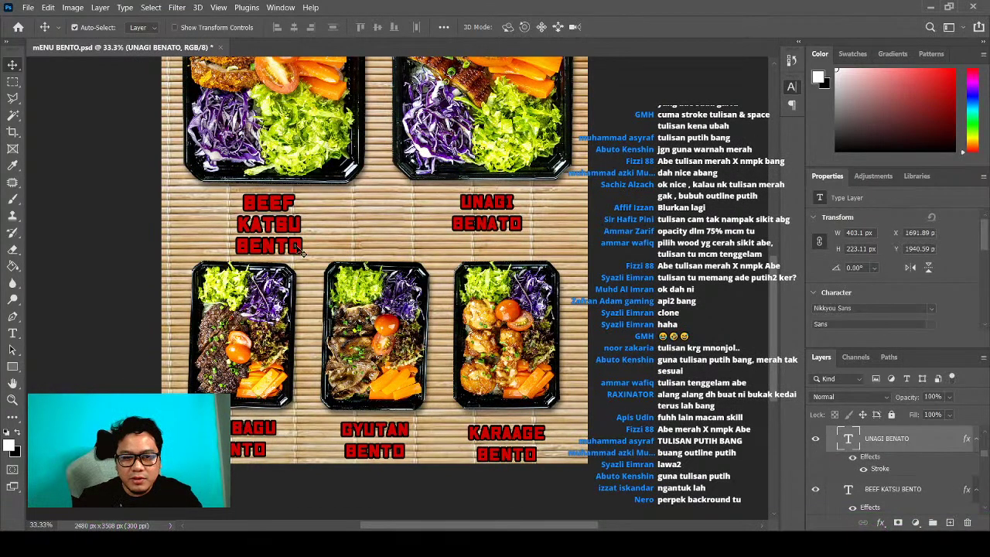
pyautogui.keyDown('shift'); pyautogui.click(275, 228); pyautogui.keyUp('shift')
pyautogui.keyDown('shift'); pyautogui.click(518, 440); pyautogui.keyUp('shift')
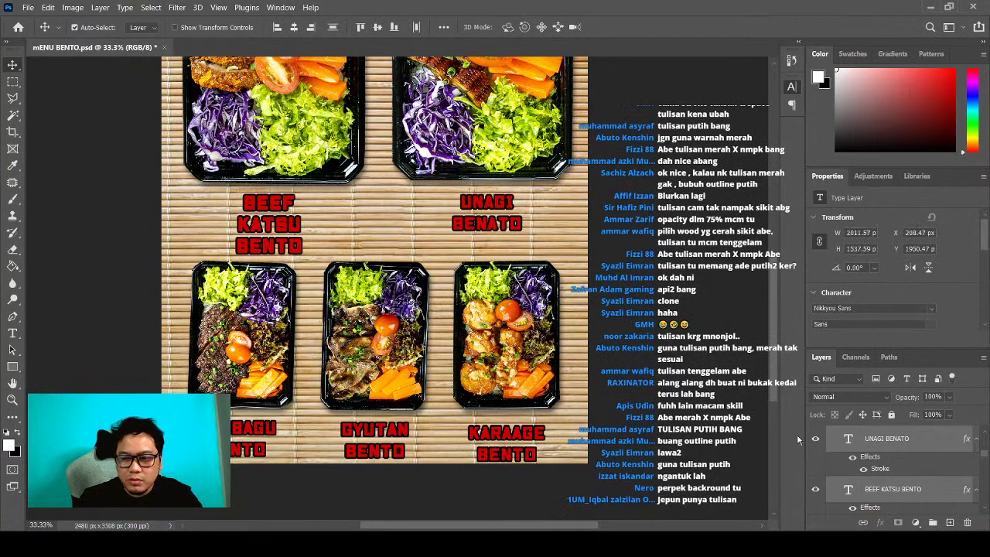
pyautogui.click(948, 522)
pyautogui.hotkey('ctrl', 'e')
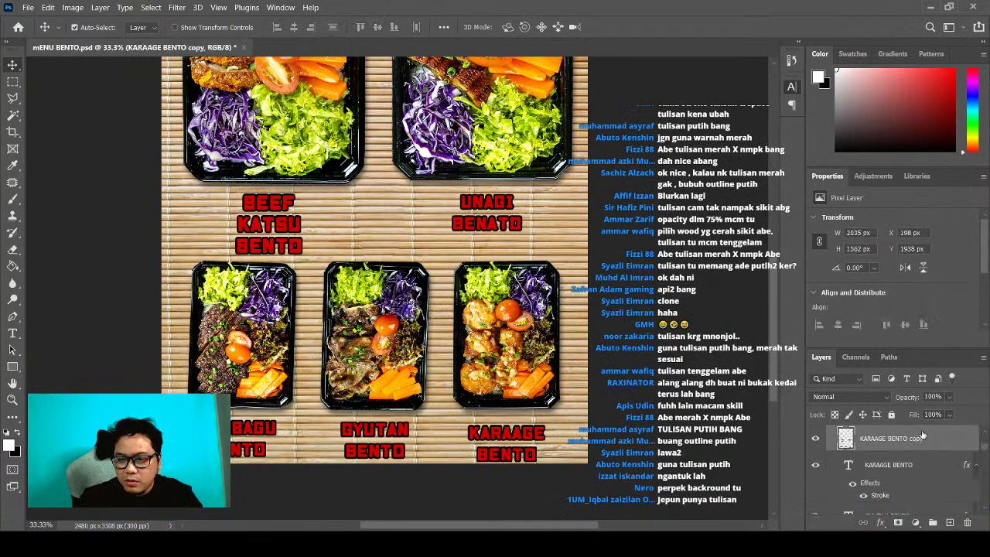
pyautogui.scroll(-5, 939, 438)
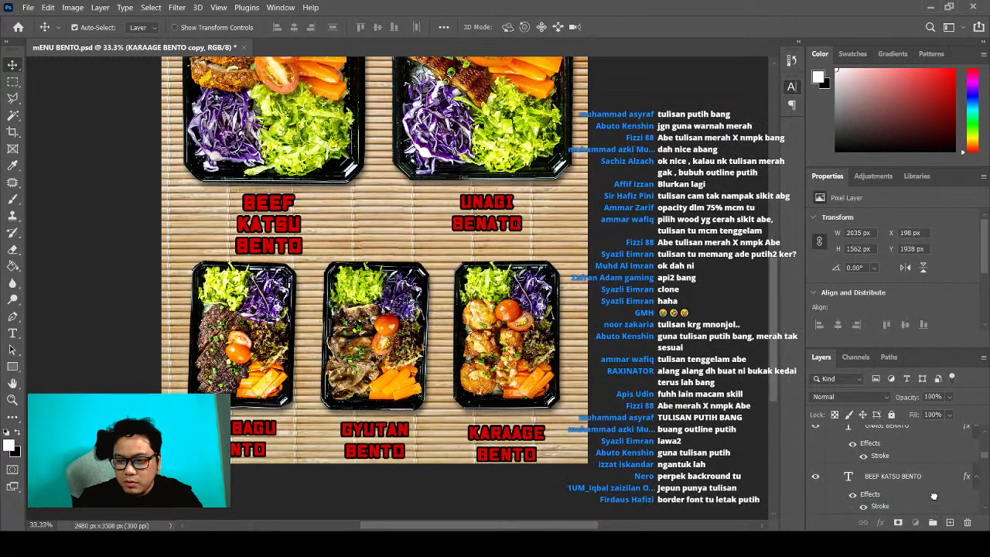
pyautogui.scroll(3, 915, 439)
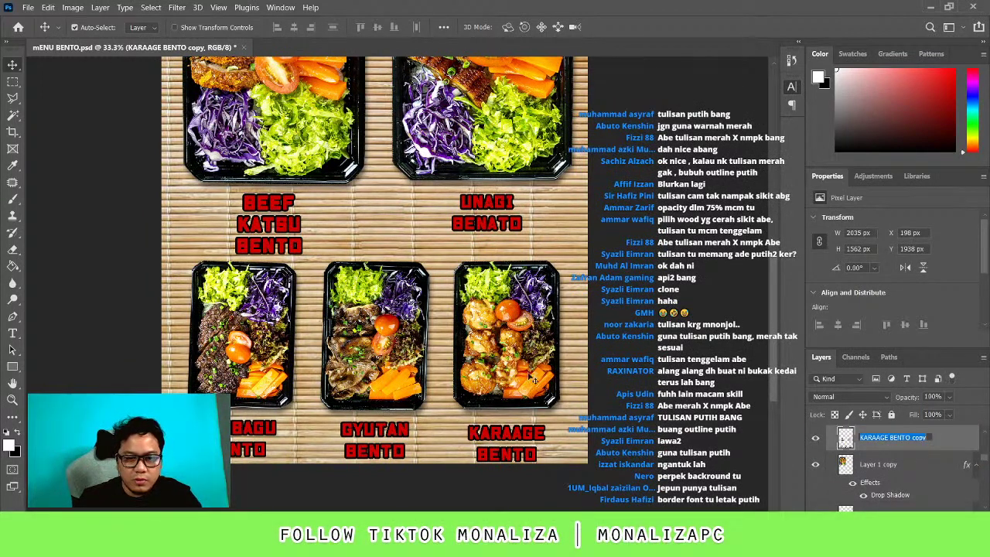
pyautogui.click(944, 433)
pyautogui.press('space')
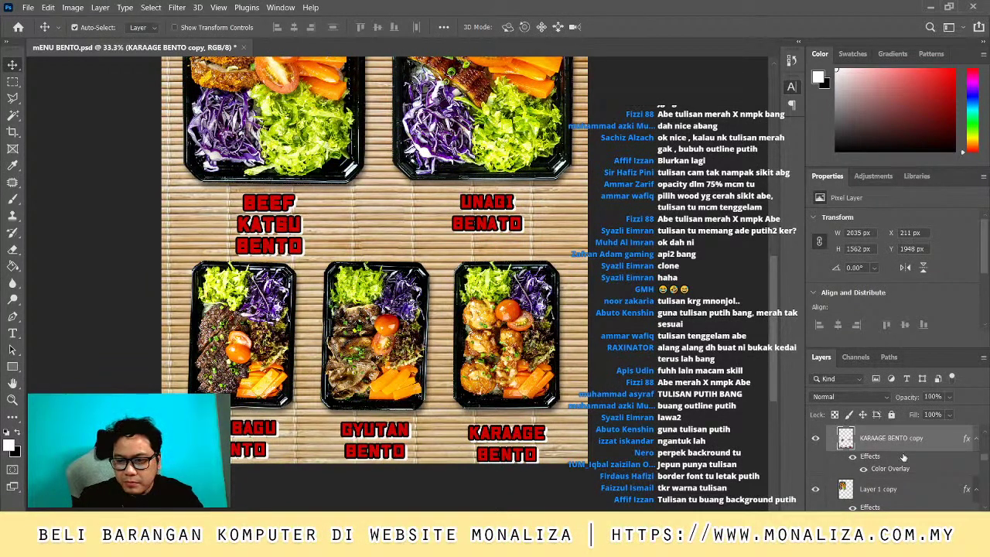
# Duplicate the KARAAGE BENTO copy layer and shift it slightly up and left
pyautogui.hotkey('ctrl', 'j')
pyautogui.moveTo(506, 443); pyautogui.dragTo(500, 438)
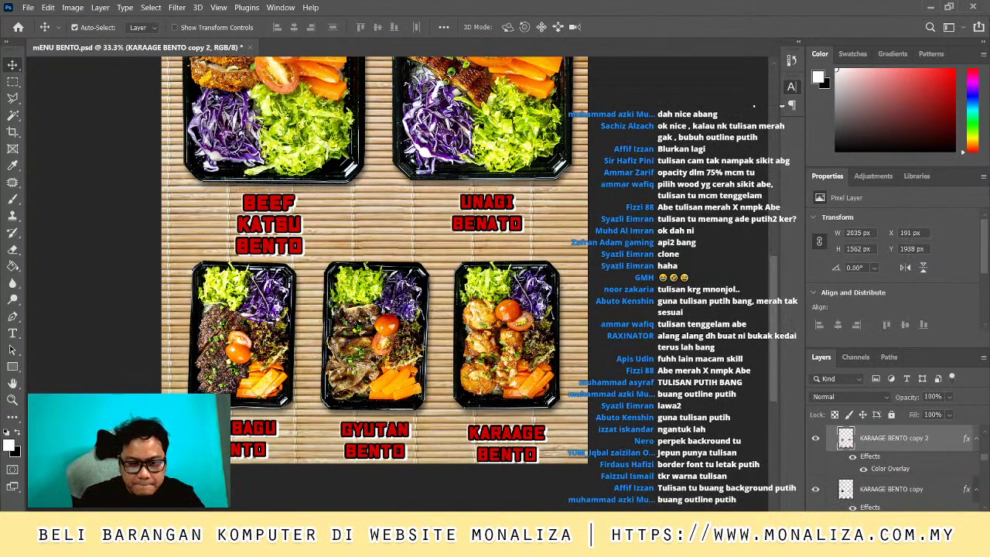
pyautogui.press('z')
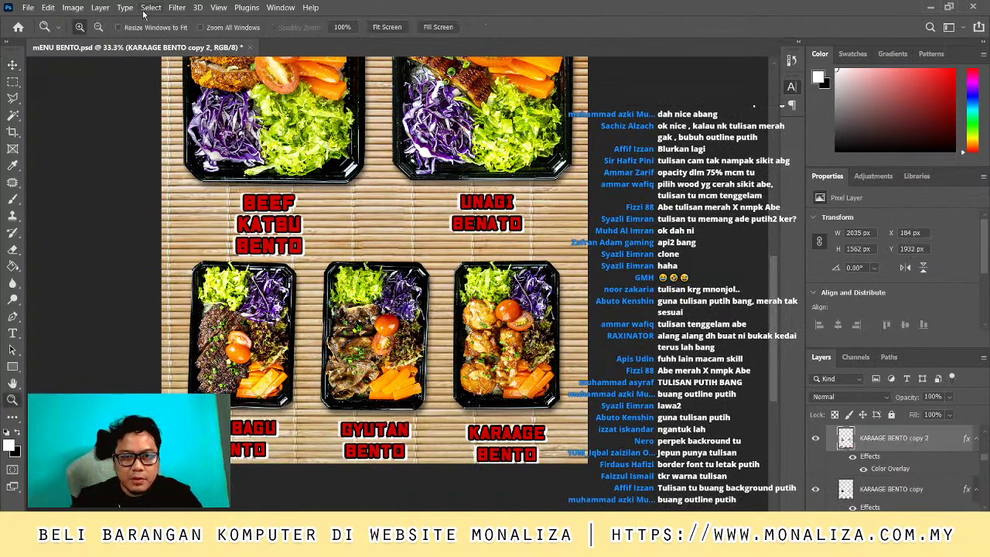
pyautogui.click(387, 28)
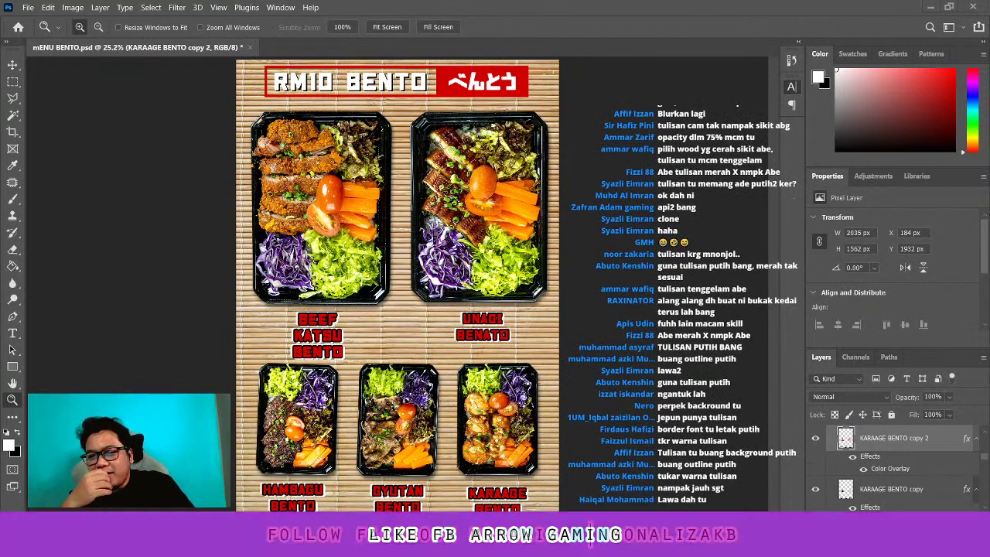
# Turn the BEEF KATSU BENTO and UNAGI BENATO caption text red
pyautogui.press('t')
pyautogui.click(317, 334)
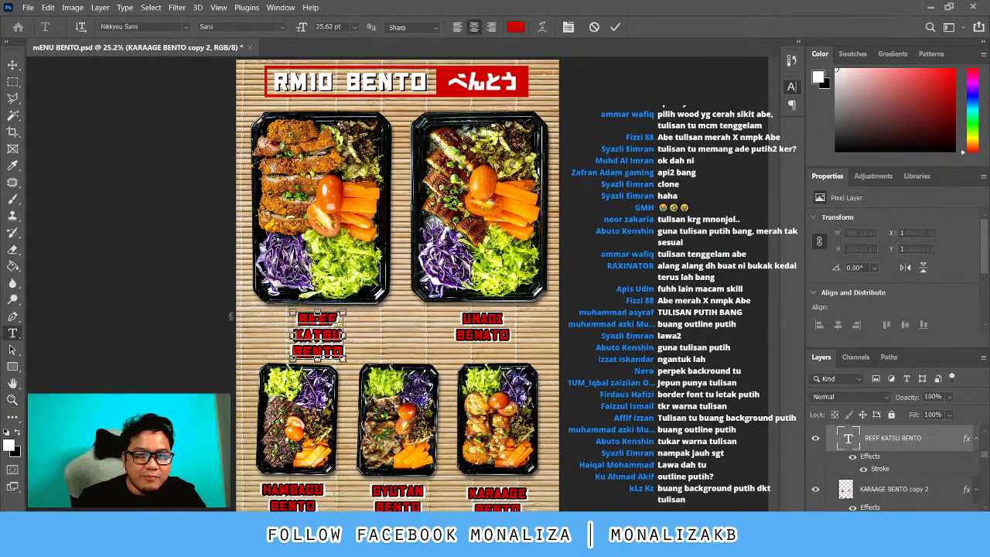
pyautogui.hotkey('ctrl', 'a')
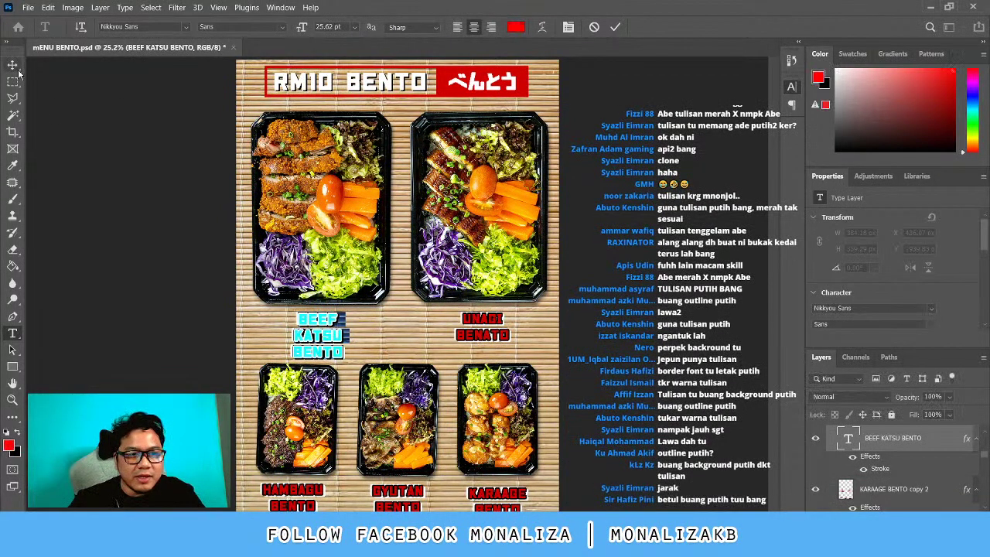
pyautogui.hotkey('ctrl', 'Return')
pyautogui.click(483, 326)
pyautogui.hotkey('ctrl', 'a')
pyautogui.click(16, 433)
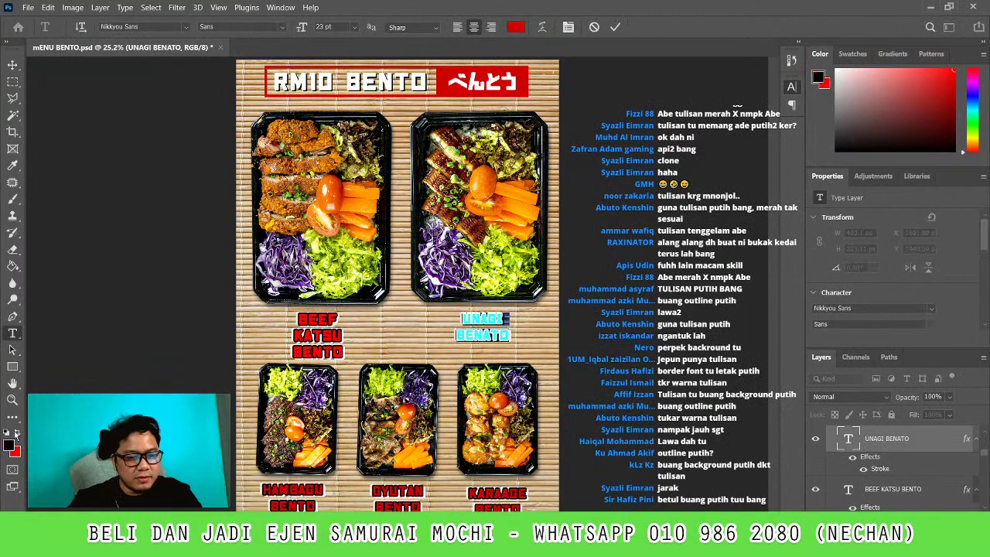
pyautogui.hotkey('ctrl', 'Return')
# Turn the HAMBAGU, GYUTAN and KARAAGE BENTO caption text red
pyautogui.click(294, 493)
pyautogui.hotkey('ctrl', 'a')
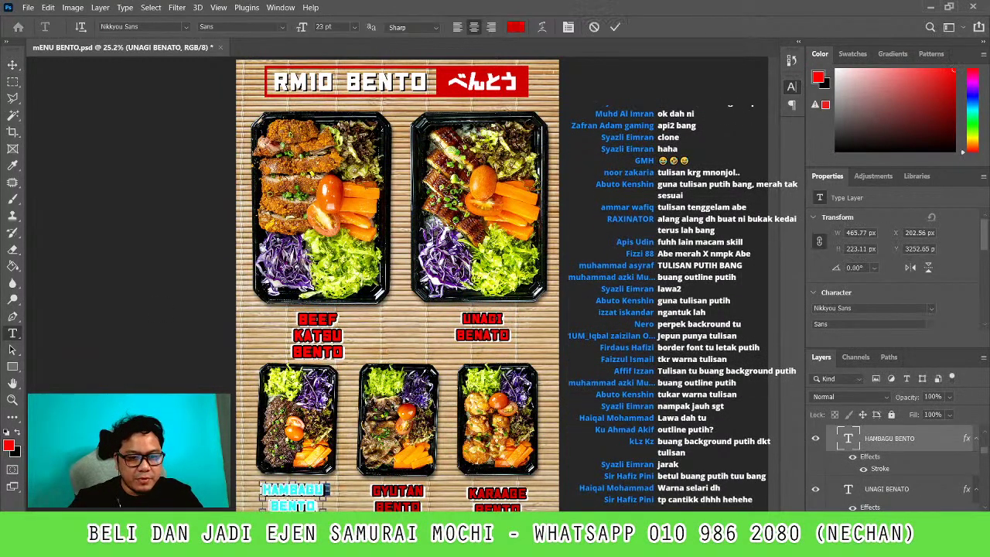
pyautogui.hotkey('ctrl', 'Return')
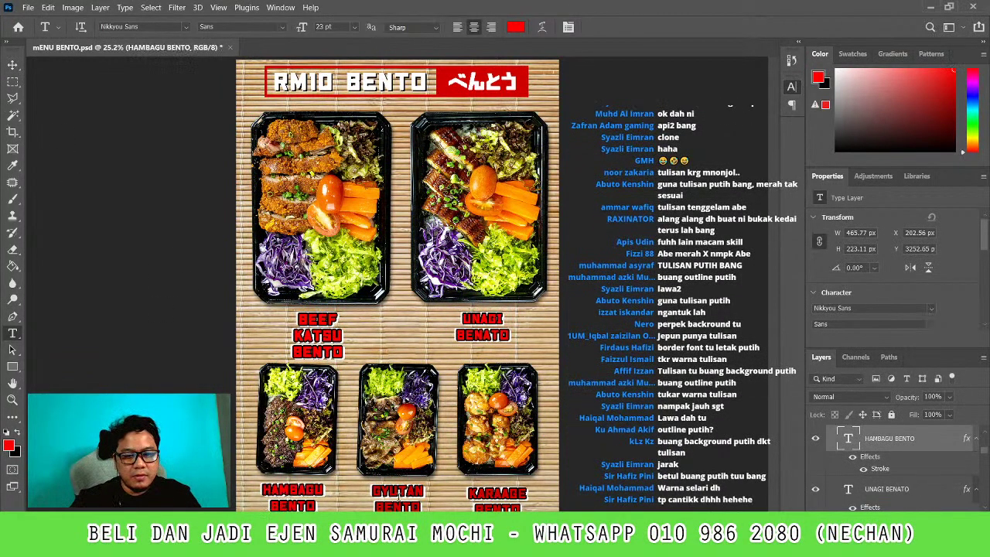
pyautogui.click(397, 492)
pyautogui.hotkey('ctrl', 'a')
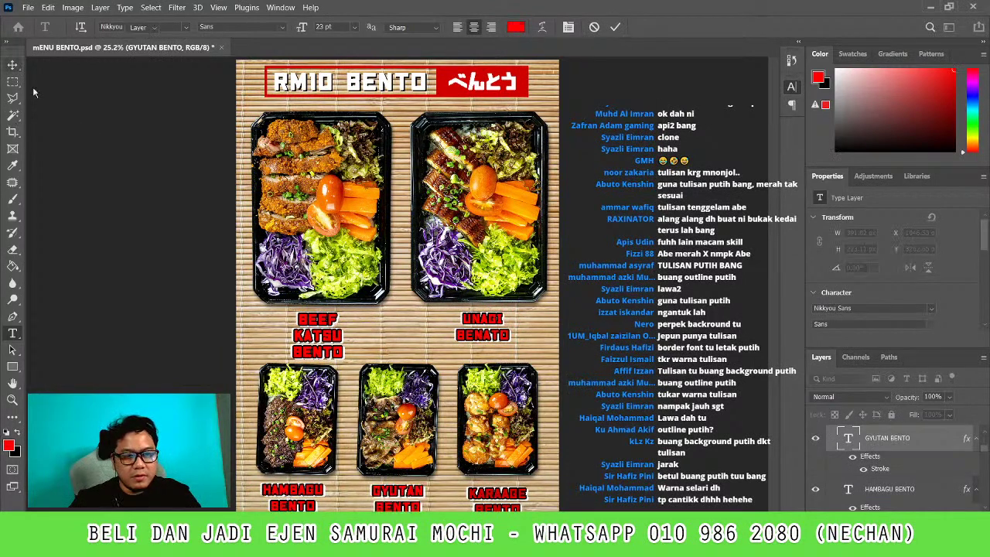
pyautogui.hotkey('ctrl', 'Return')
pyautogui.click(497, 492)
pyautogui.hotkey('ctrl', 'a')
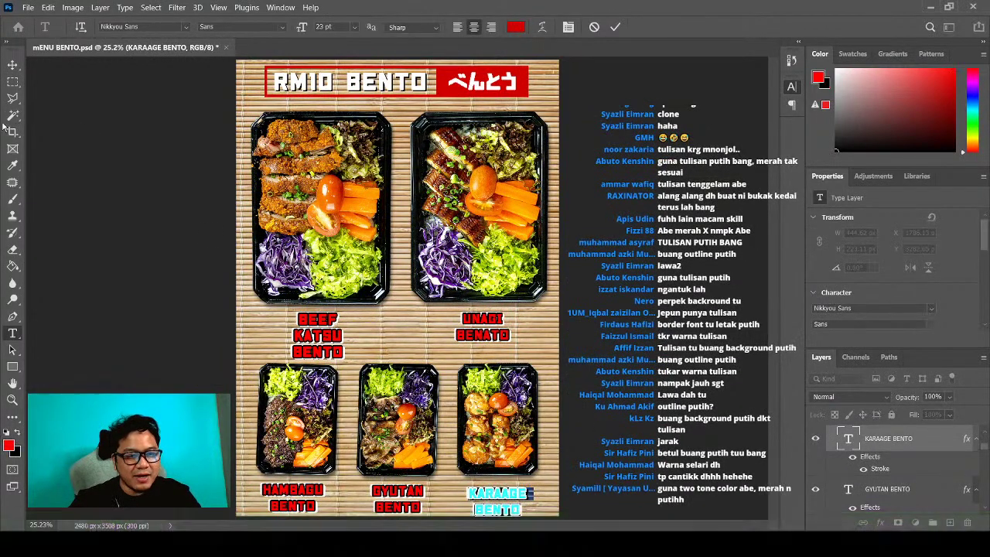
pyautogui.click(13, 67)
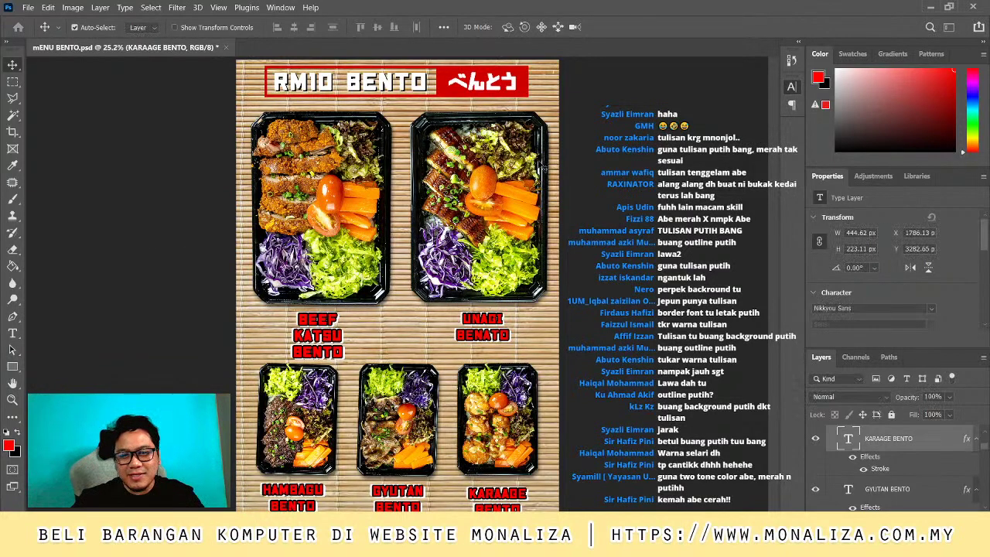
# Save the poster PSD with its red captions using Ctrl+S
pyautogui.hotkey('ctrl', 's')
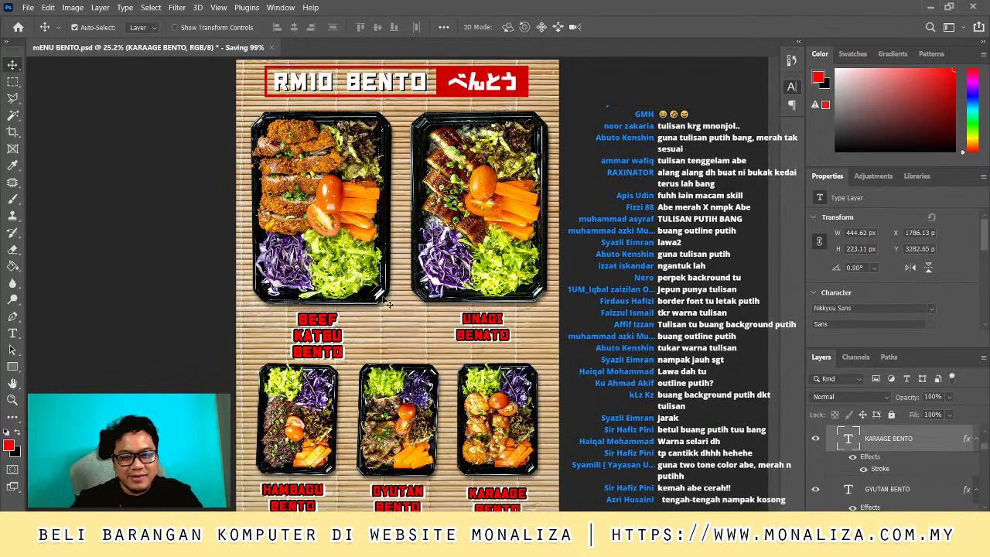
pyautogui.press('ctrl')
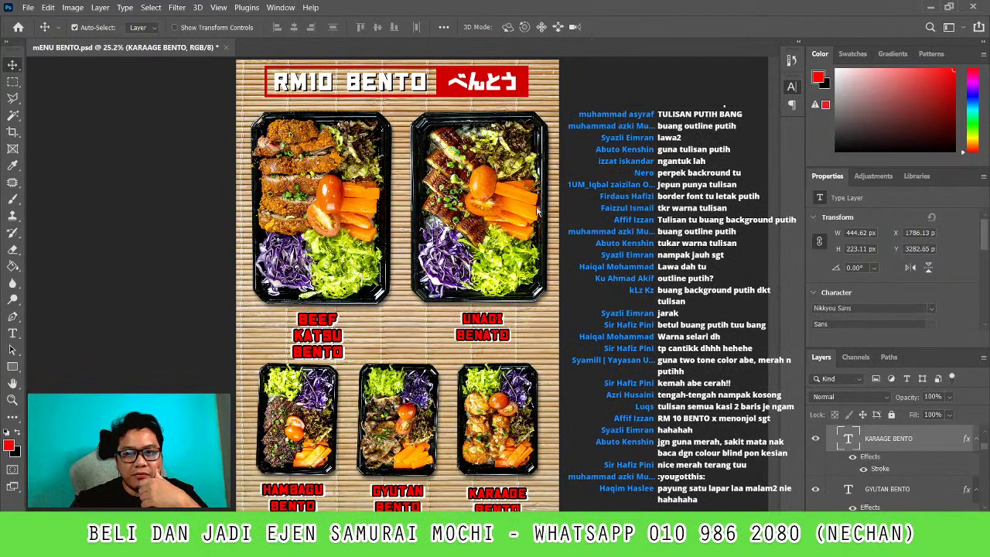
pyautogui.click(523, 223)
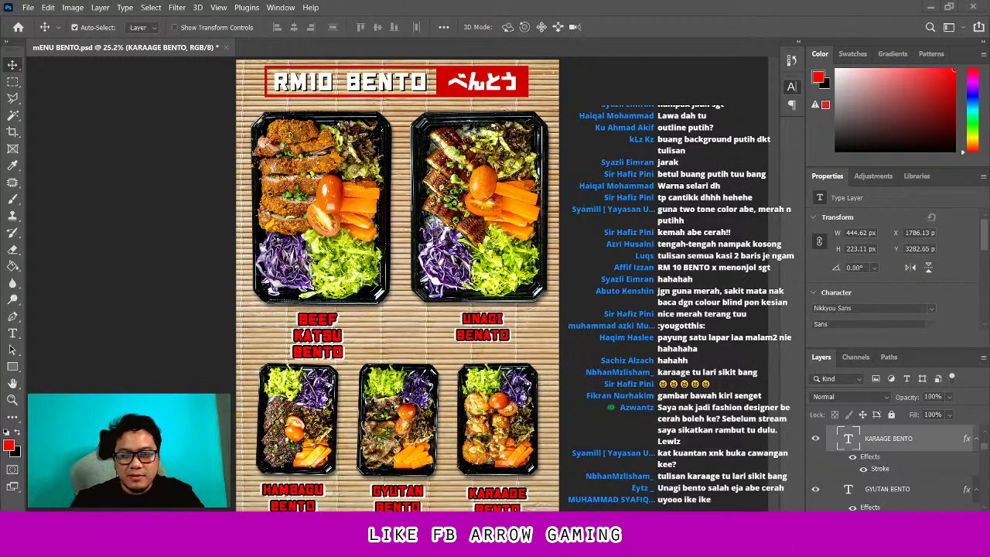
pyautogui.press('z')
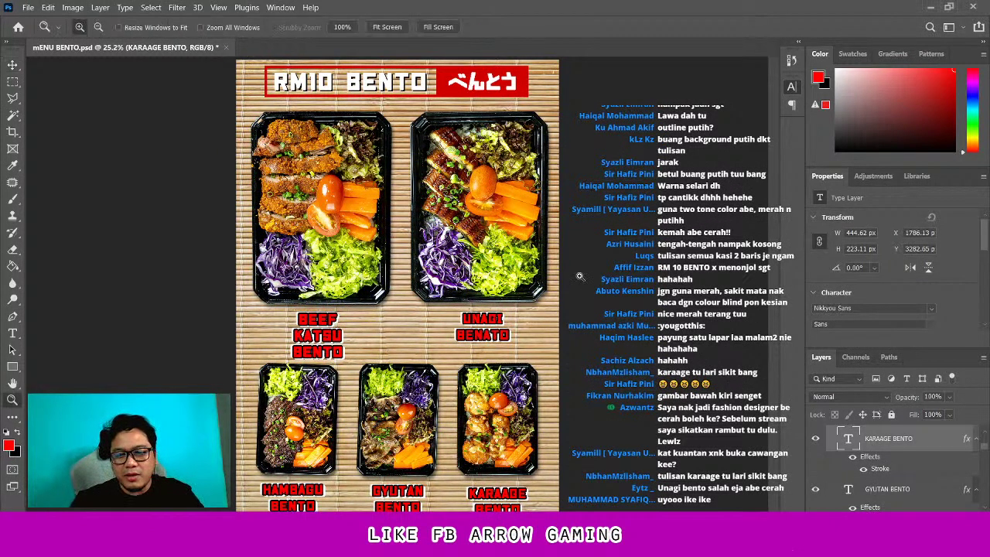
# Zoom in and out to inspect the whole poster
pyautogui.click(275, 202)
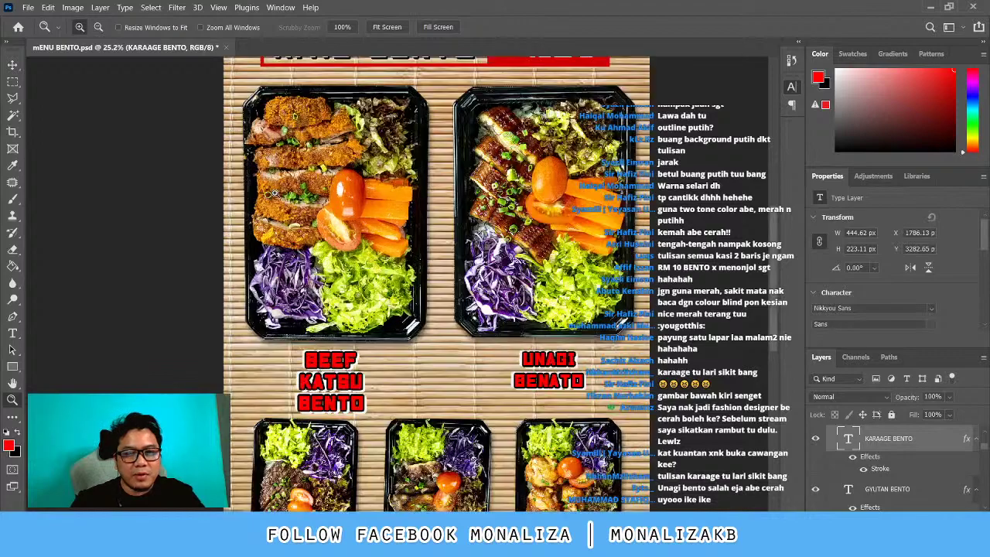
pyautogui.keyDown('alt'); pyautogui.click(155, 121); pyautogui.keyUp('alt')
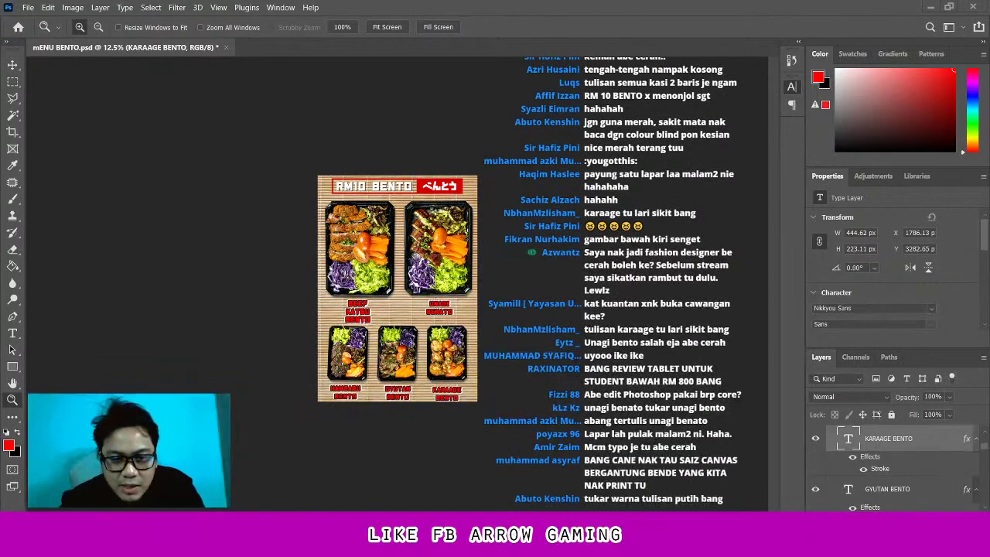
pyautogui.press('alt')
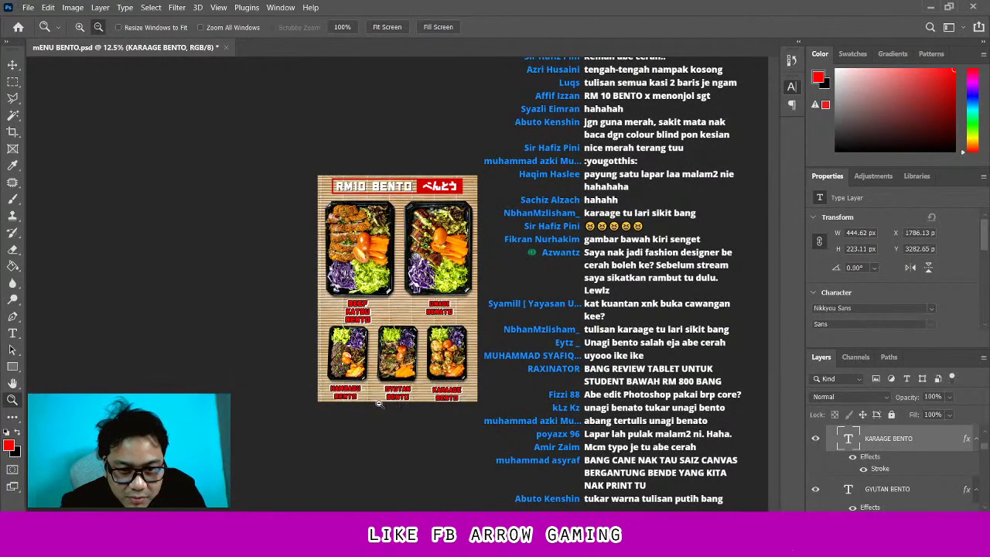
pyautogui.keyDown('alt'); pyautogui.click(400, 407); pyautogui.keyUp('alt')
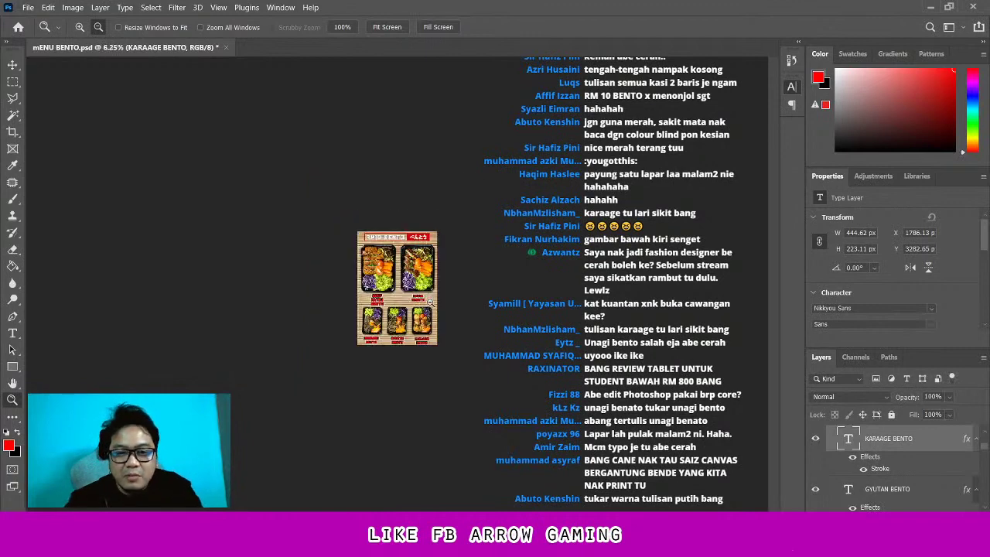
pyautogui.click(81, 28)
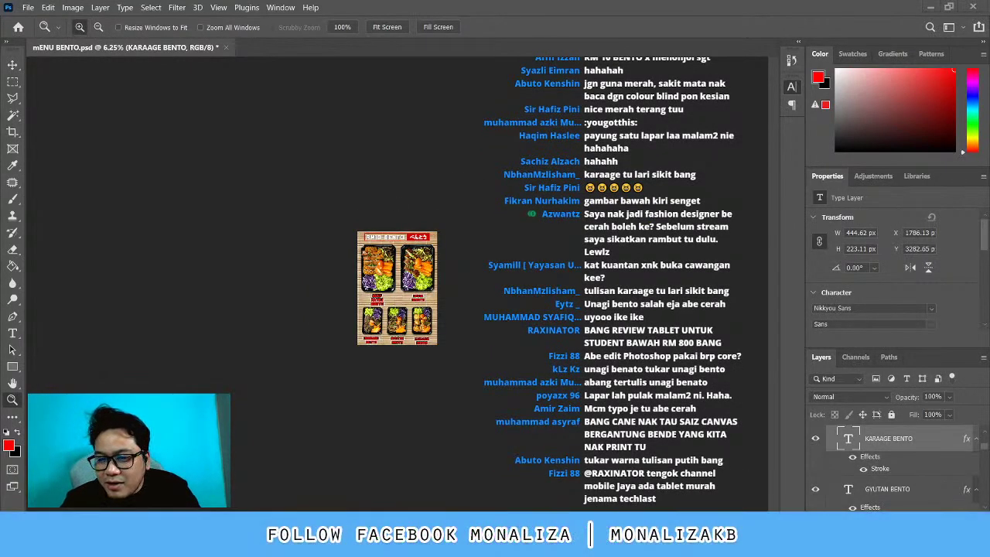
pyautogui.hotkey('ctrl', '-')
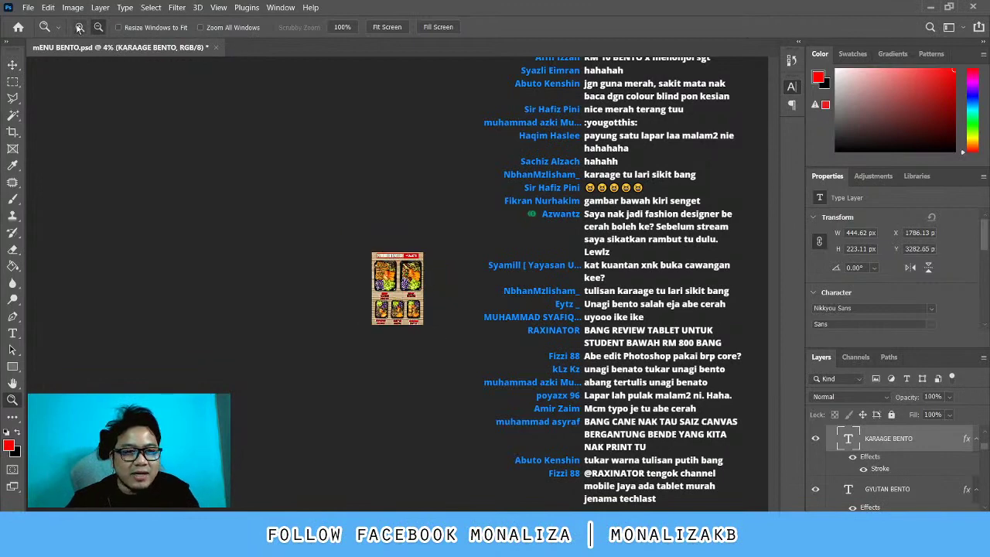
pyautogui.hotkey('ctrl', '0')
# Zoom in on the UNAGI BENATO caption and select the extra A in BENATO
pyautogui.click(498, 326)
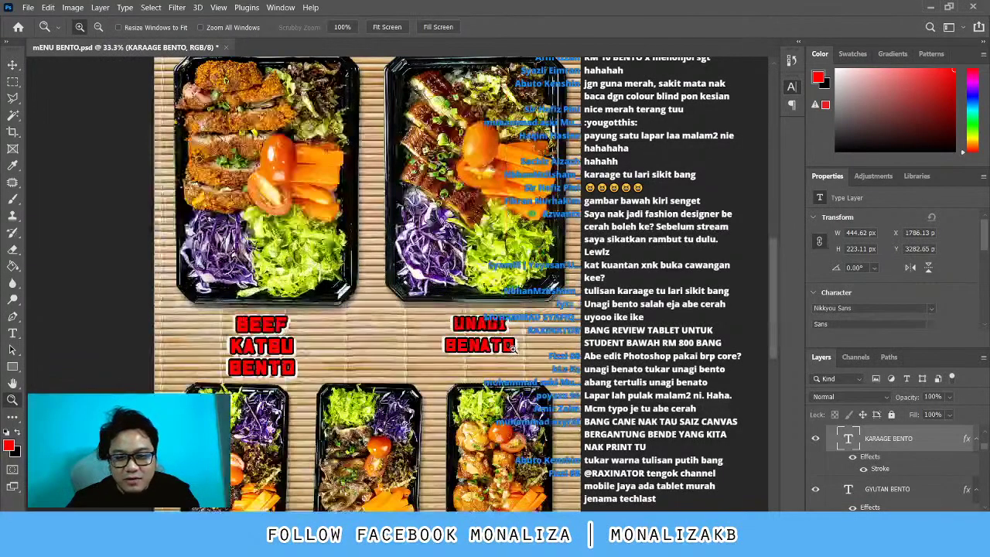
pyautogui.press('t')
pyautogui.click(467, 342)
pyautogui.moveTo(465, 343); pyautogui.dragTo(478, 343)
# Delete the extra A so the caption reads UNAGI BENTO, commit it, and zoom out
pyautogui.press('BackSpace')
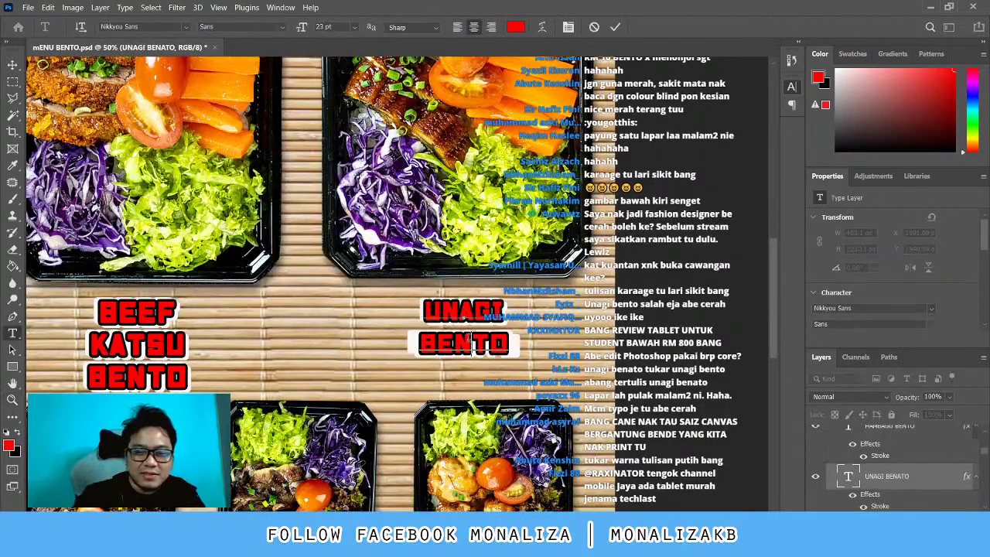
pyautogui.hotkey('ctrl', 'Return')
pyautogui.press('z')
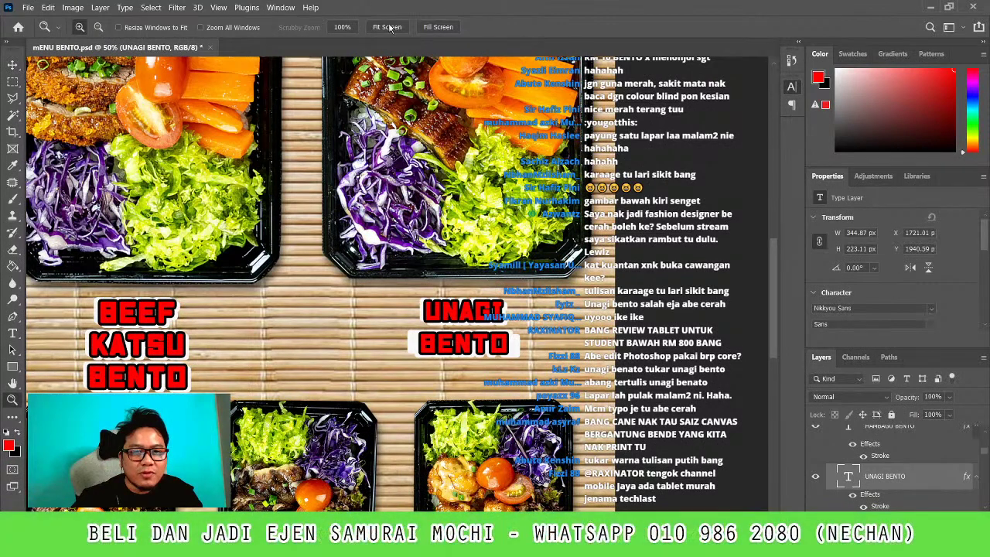
pyautogui.scroll(-3, 630, 416)
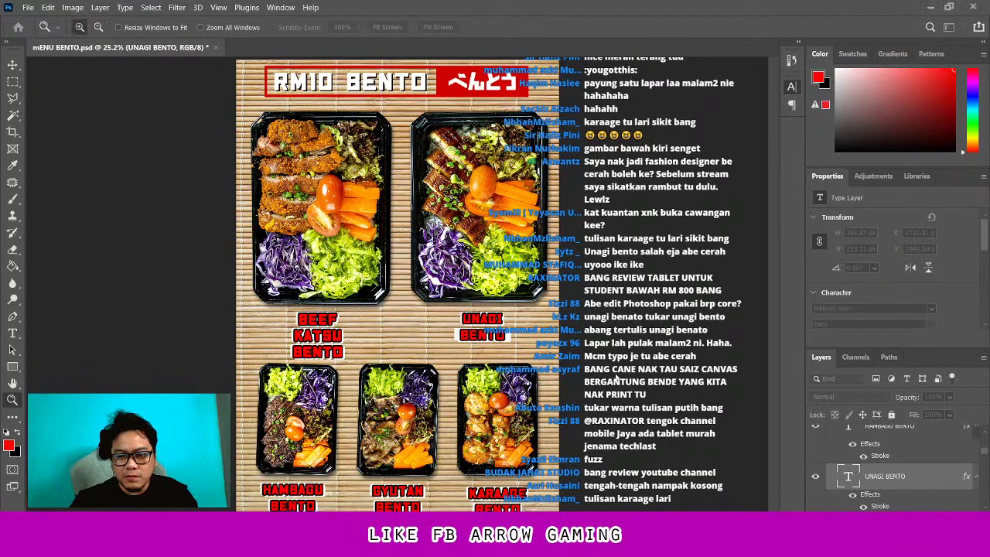
# Save the corrected bento poster PSD with Ctrl+S, twice
pyautogui.hotkey('ctrl', 's')
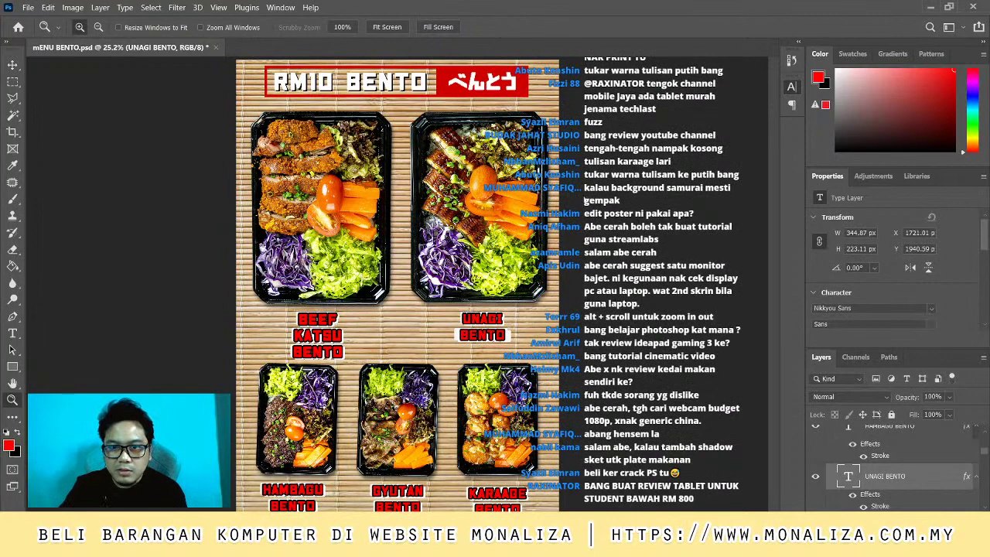
pyautogui.hotkey('ctrl', 's')
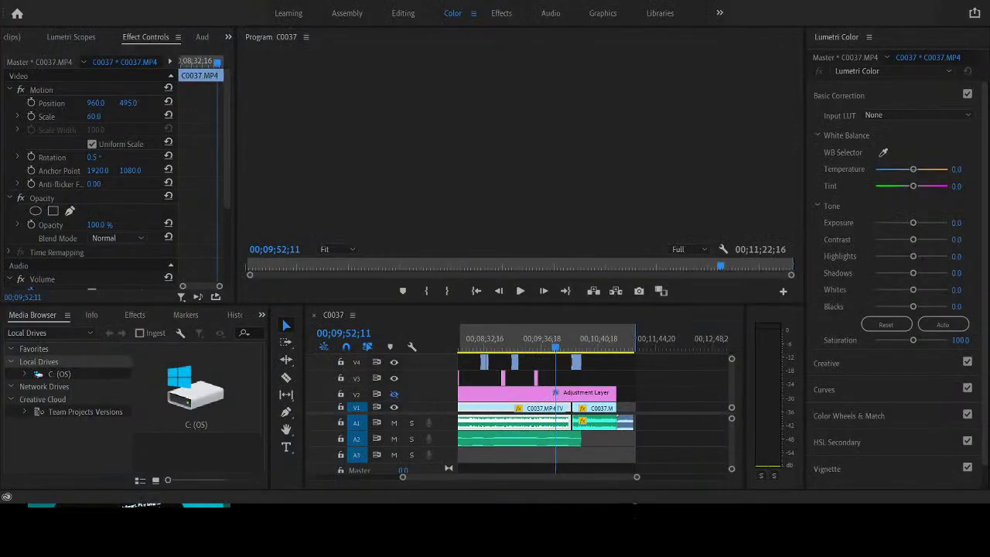
# Briefly play the timeline, select the V2 Adjustment Layer clip, and show the History panel
pyautogui.press('space')
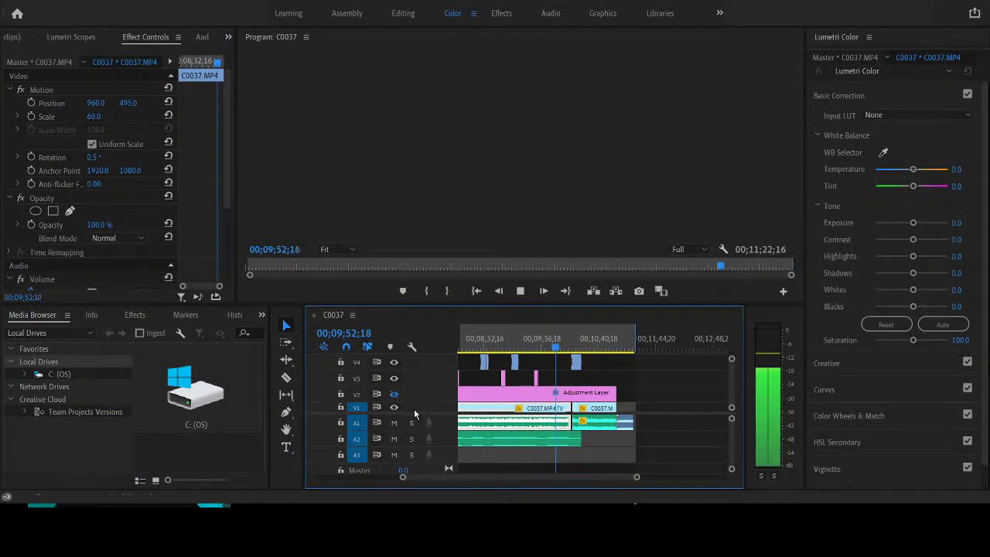
pyautogui.press('space')
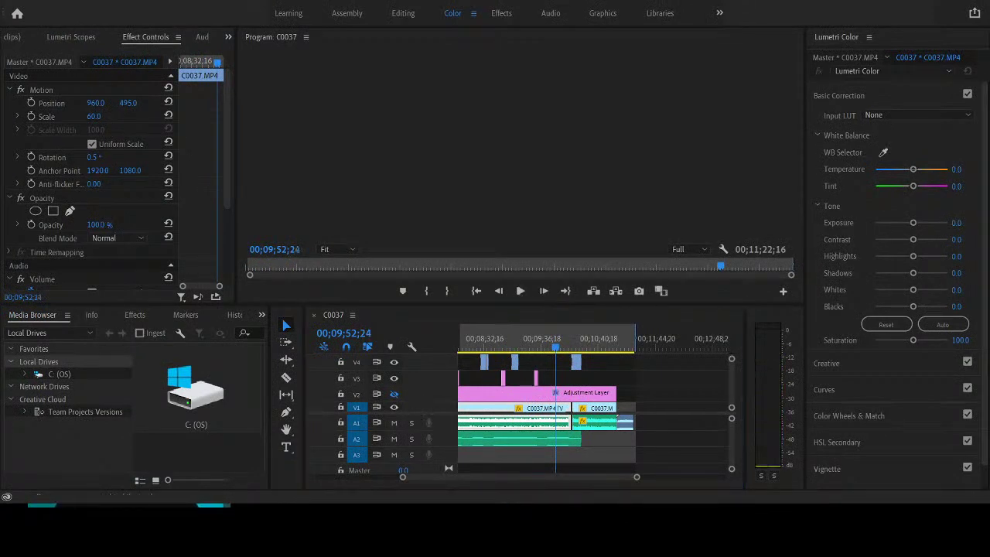
pyautogui.click(544, 394)
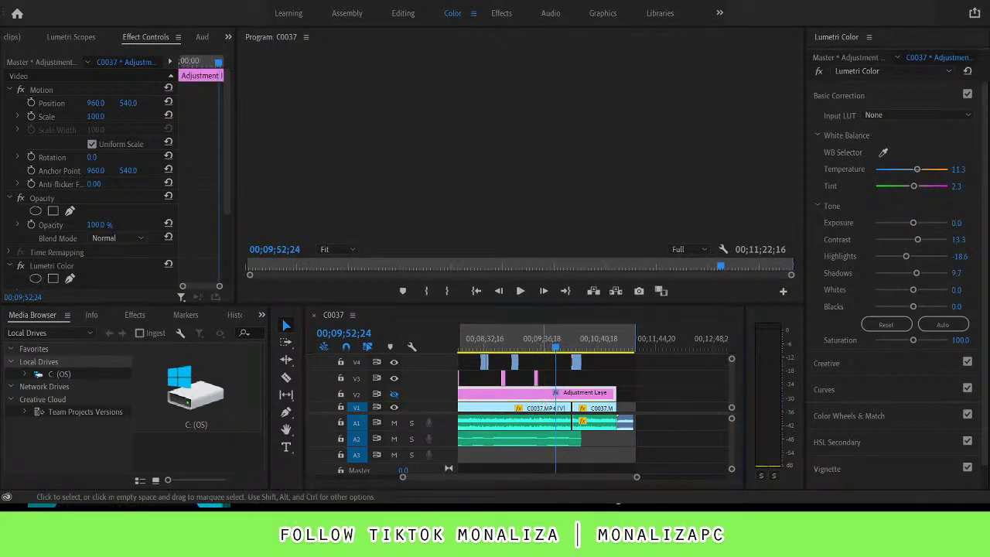
pyautogui.click(224, 319)
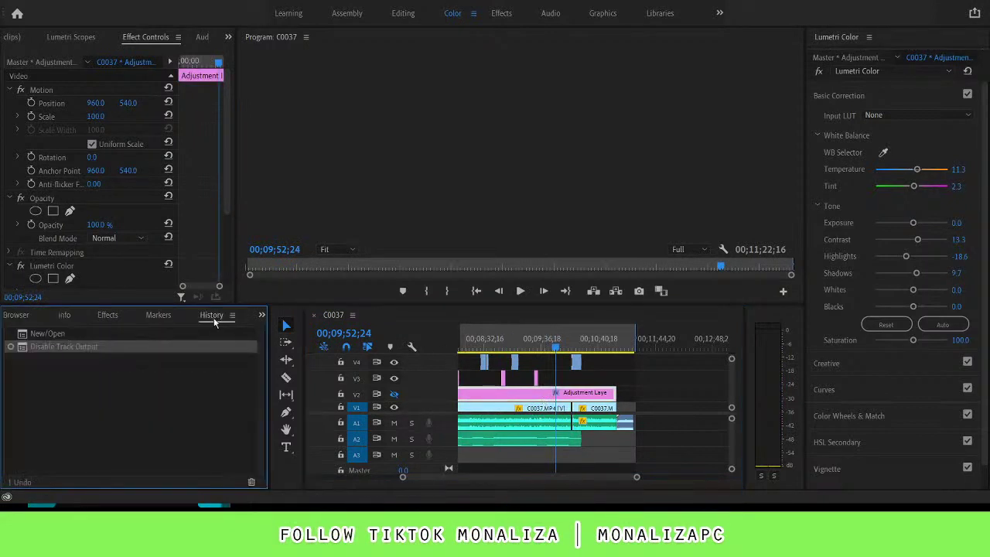
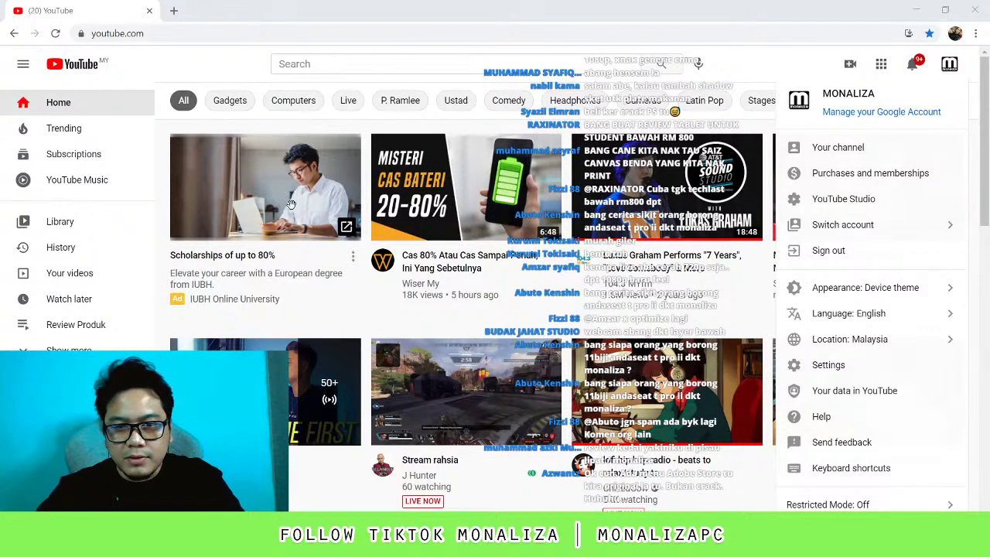
# Dismiss the account dropdown to reveal the recommended video feed under All
pyautogui.click(188, 126)
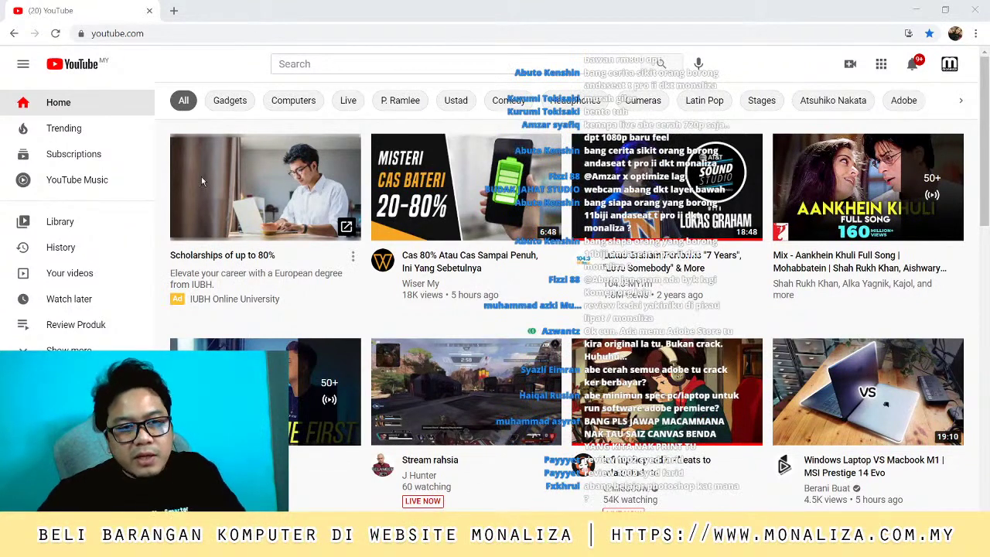
# Search the '1002 syed farid' channel and open its extension wire mini project video
pyautogui.click(394, 64)
pyautogui.hotkey('ctrl', 'v')
pyautogui.press('Return')
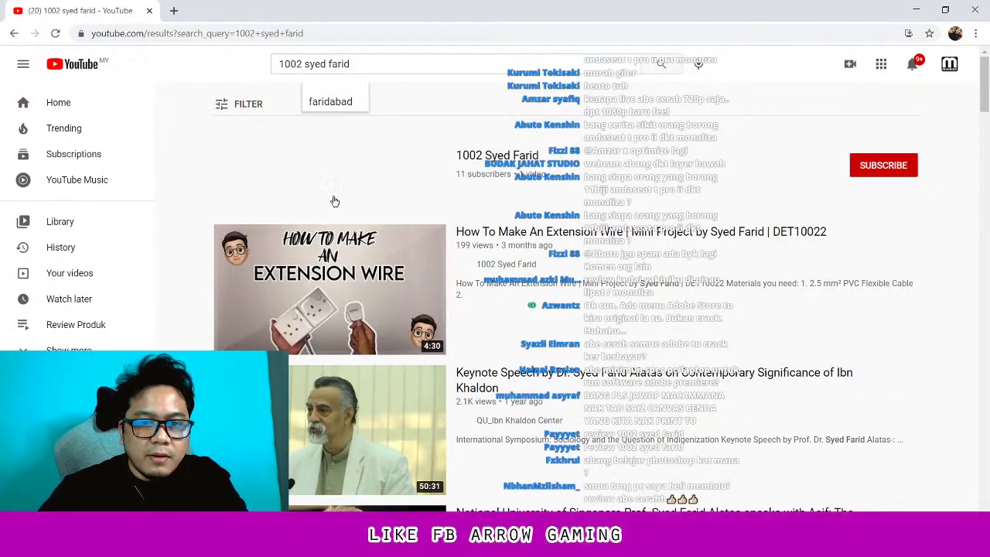
pyautogui.click(323, 194)
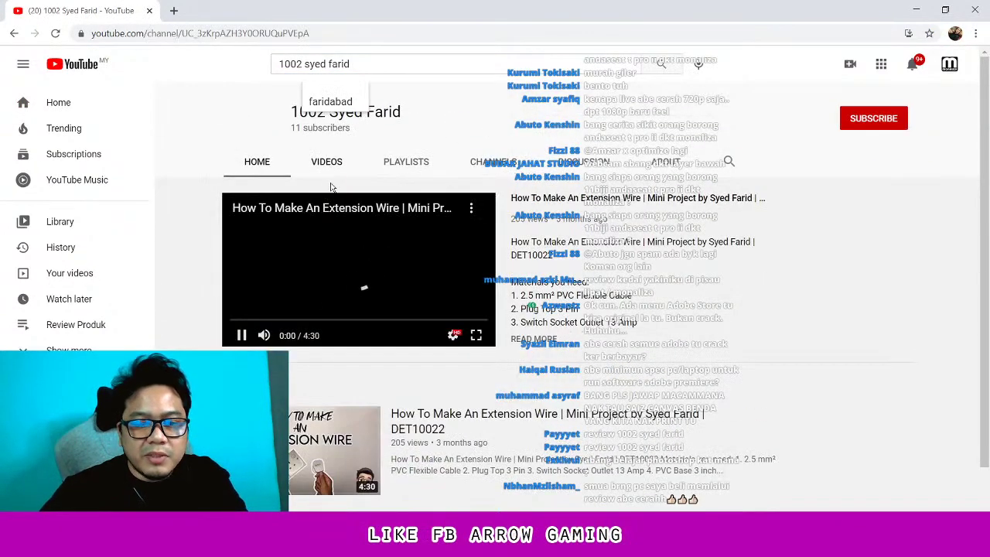
pyautogui.click(342, 166)
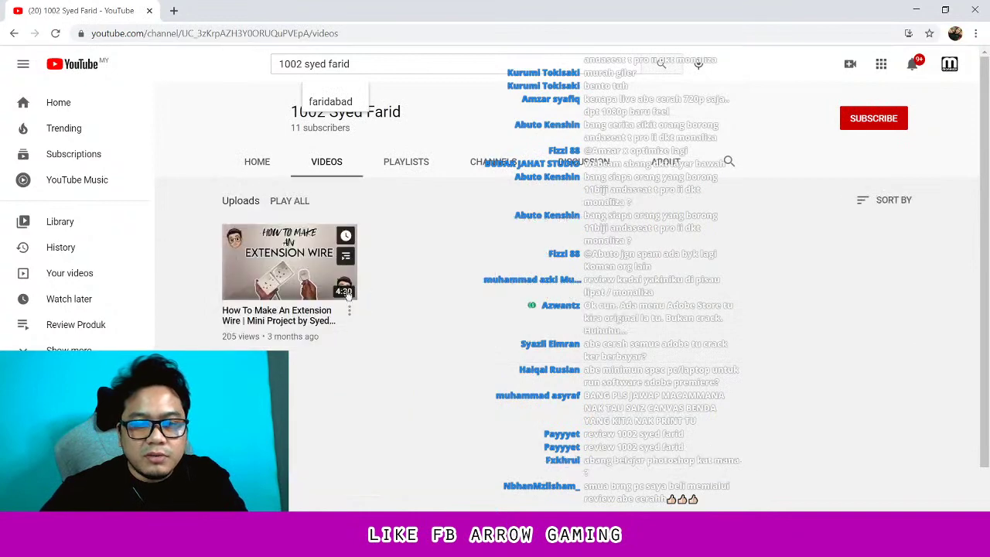
pyautogui.click(347, 294)
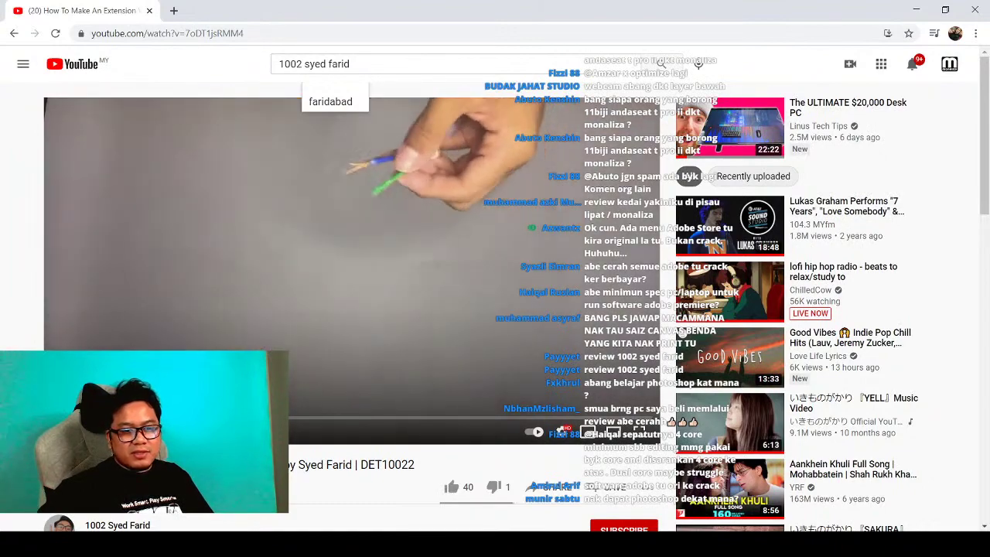
# Seek the extension wire video past 2:17 to the hand-wired socket assembly scene
pyautogui.scroll(-1, 348, 271)
pyautogui.scroll(1, 265, 418)
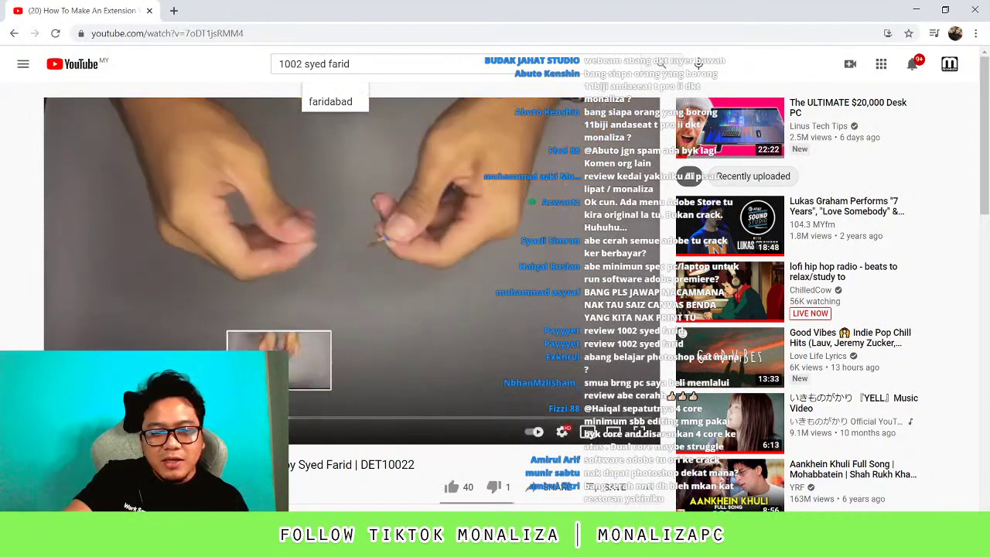
pyautogui.click(323, 417)
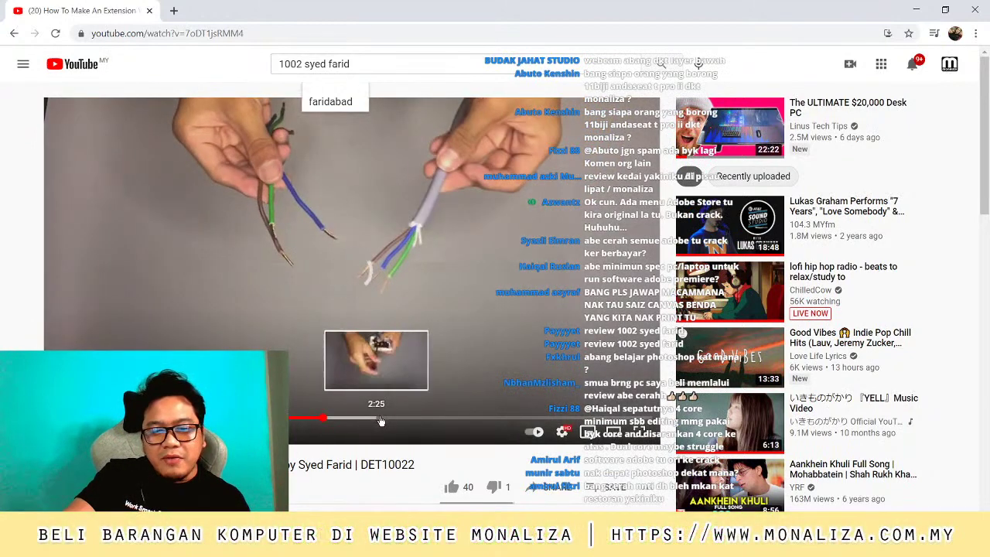
pyautogui.click(393, 417)
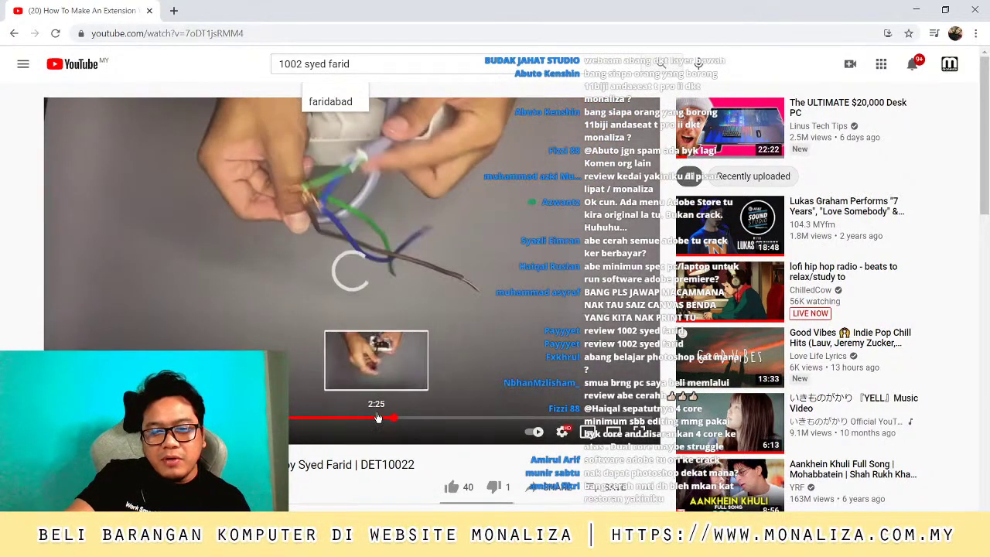
pyautogui.click(382, 419)
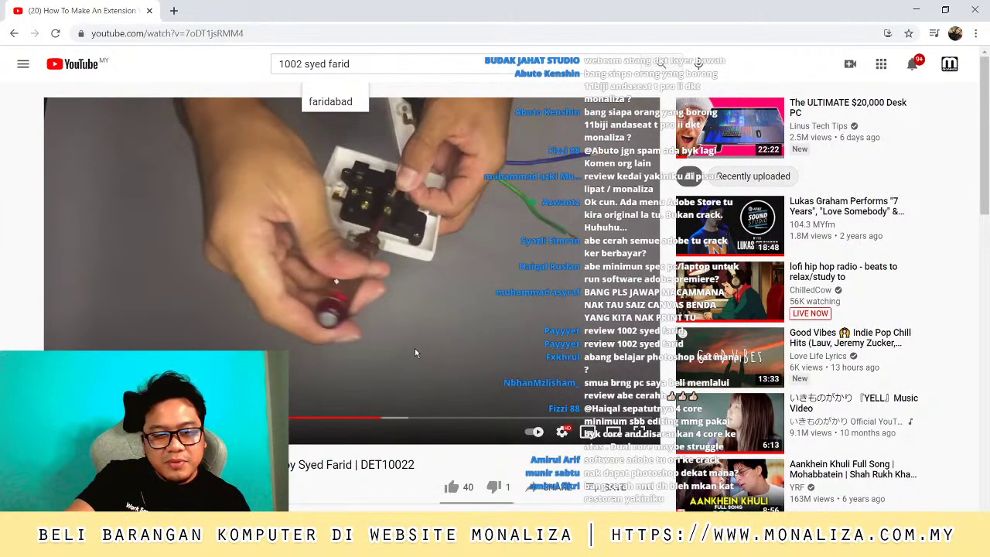
pyautogui.click(370, 393)
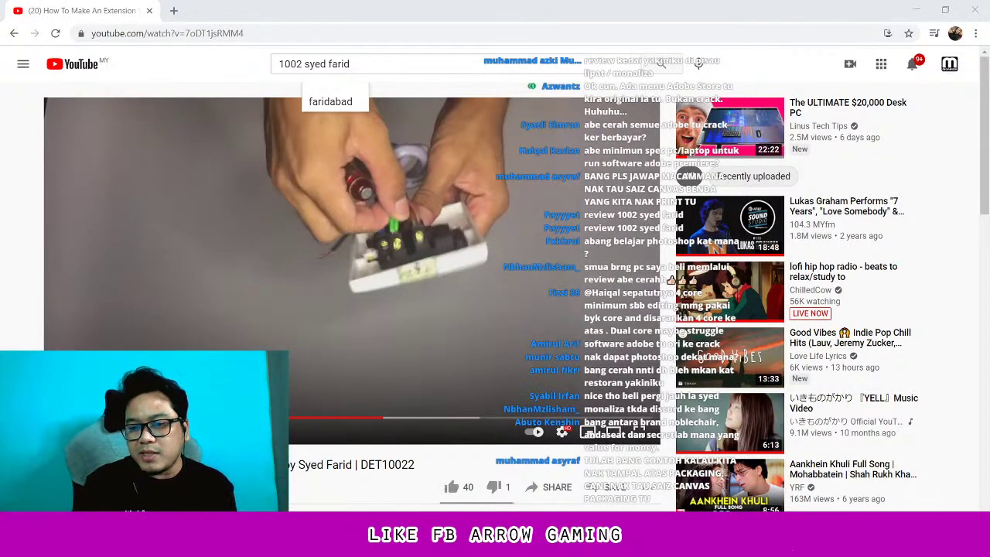
# Go to the Facebook website from the address bar
pyautogui.click(267, 33)
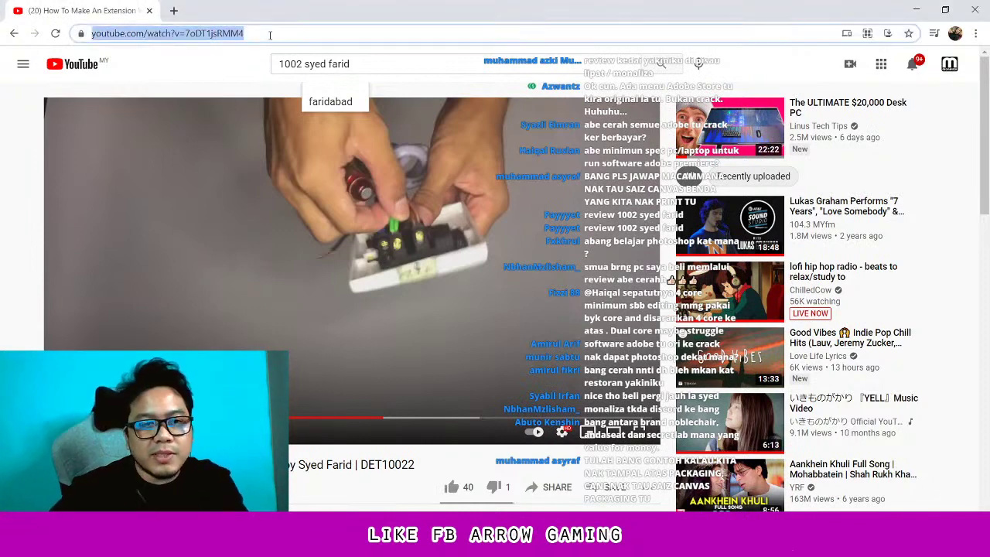
pyautogui.write('fa')
pyautogui.click(247, 185)
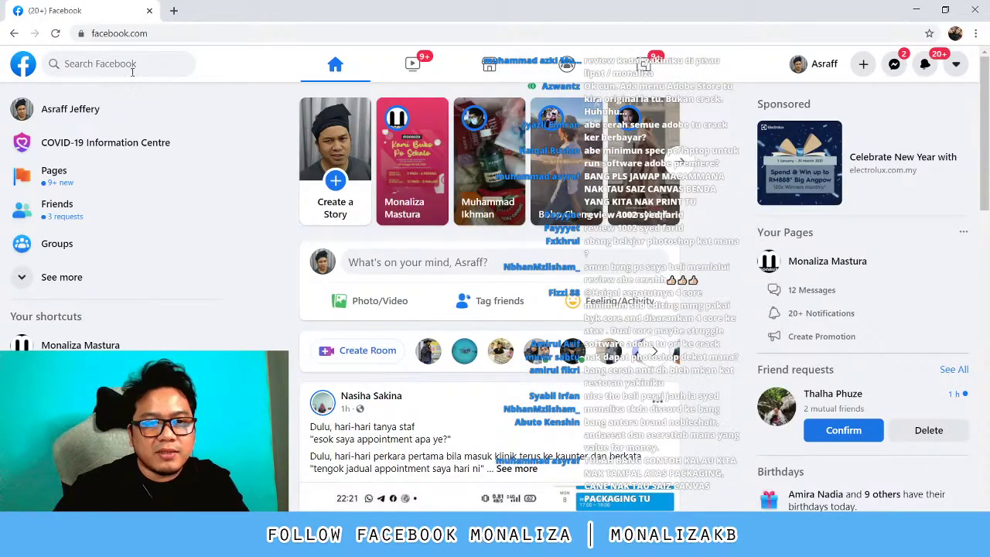
# Search Facebook for 'sarjan' and open the Sarjan page to its Spotlight live video
pyautogui.click(101, 68)
pyautogui.write('s')
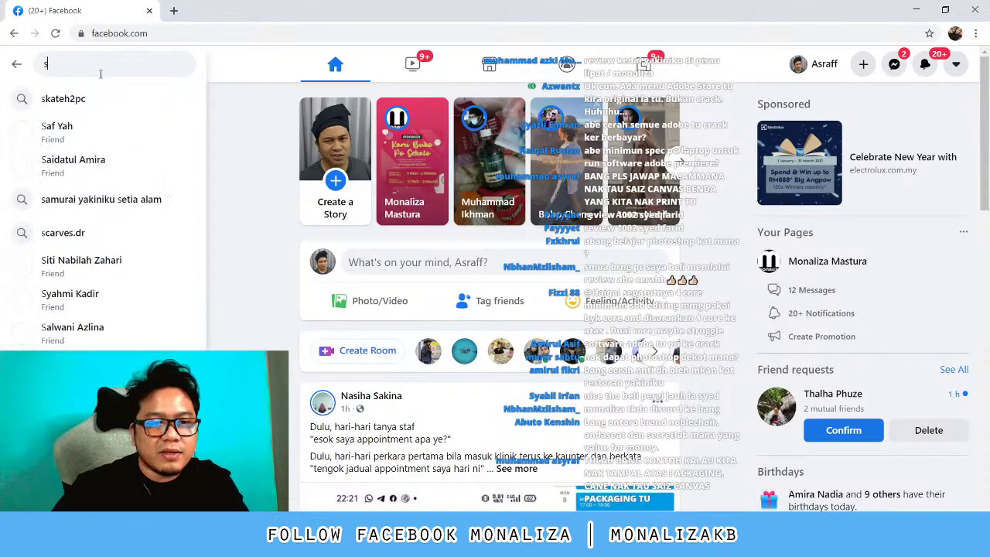
pyautogui.write('arjan')
pyautogui.press('Return')
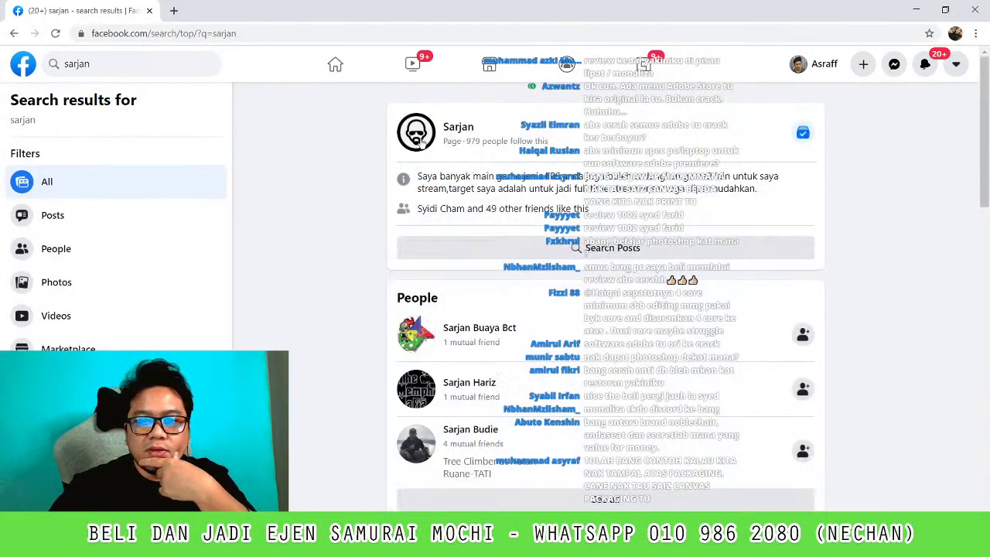
pyautogui.click(463, 128)
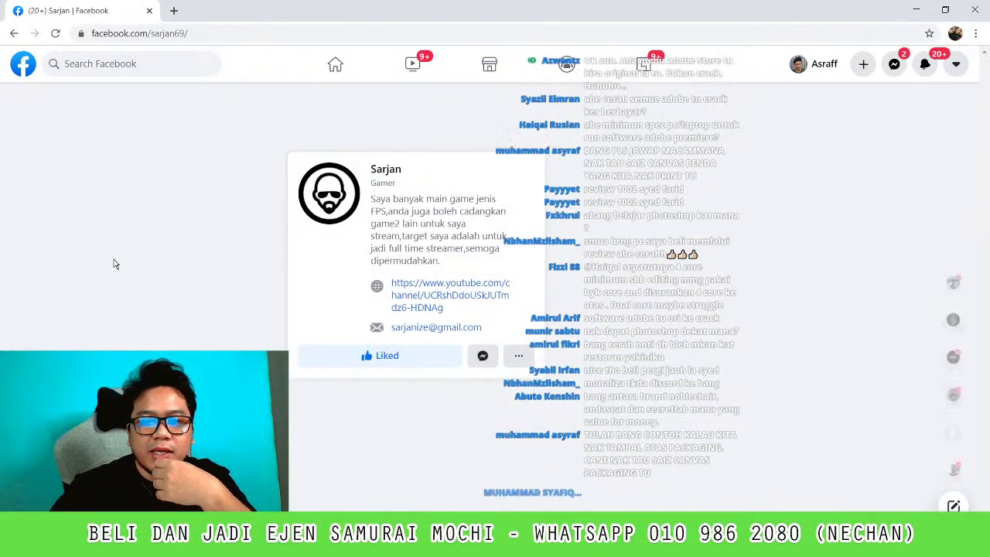
pyautogui.scroll(-3, 340, 185)
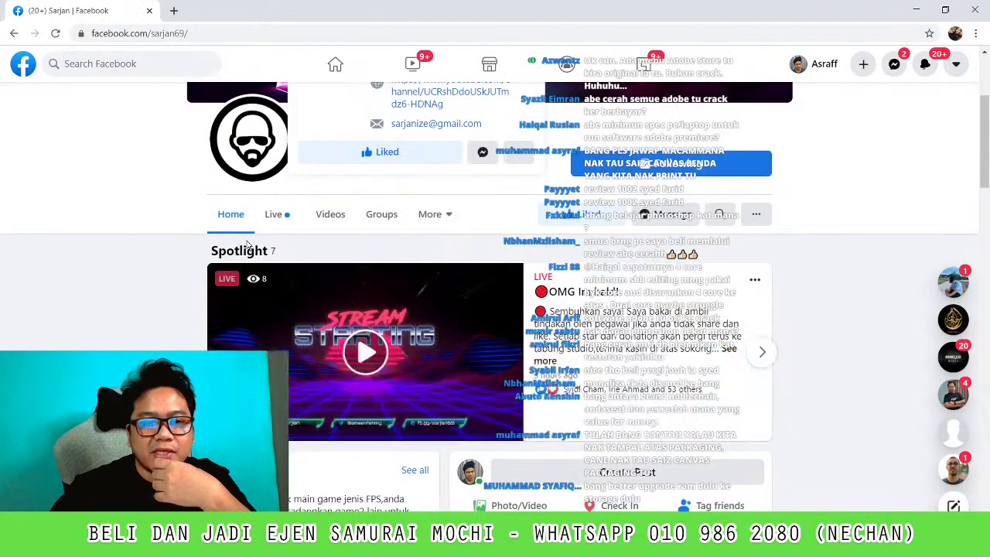
pyautogui.scroll(-3, 363, 223)
pyautogui.click(363, 222)
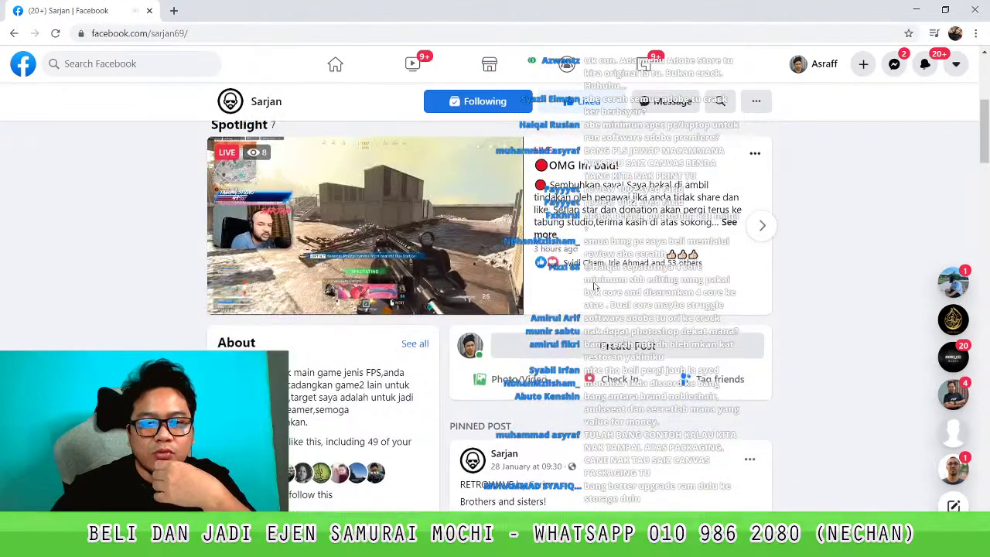
pyautogui.scroll(2, 497, 198)
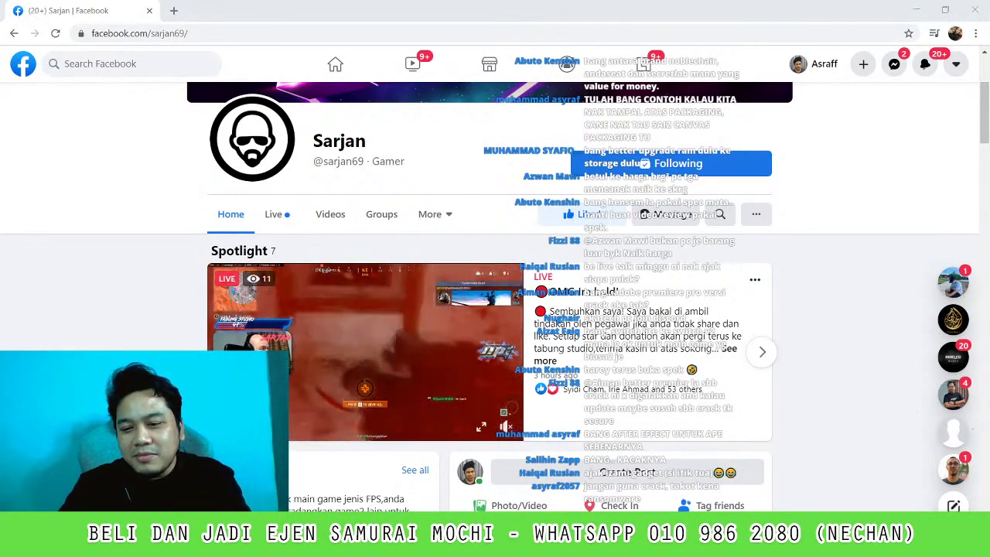
# Return from the Sarjan Facebook page to the YouTube extension wire video
pyautogui.click(604, 414)
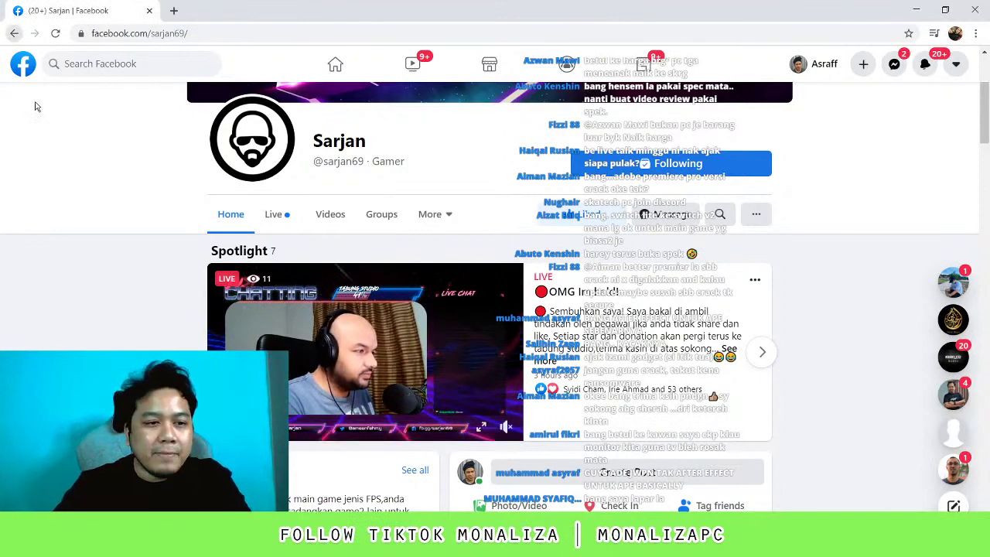
pyautogui.hotkey('alt', 'Left')
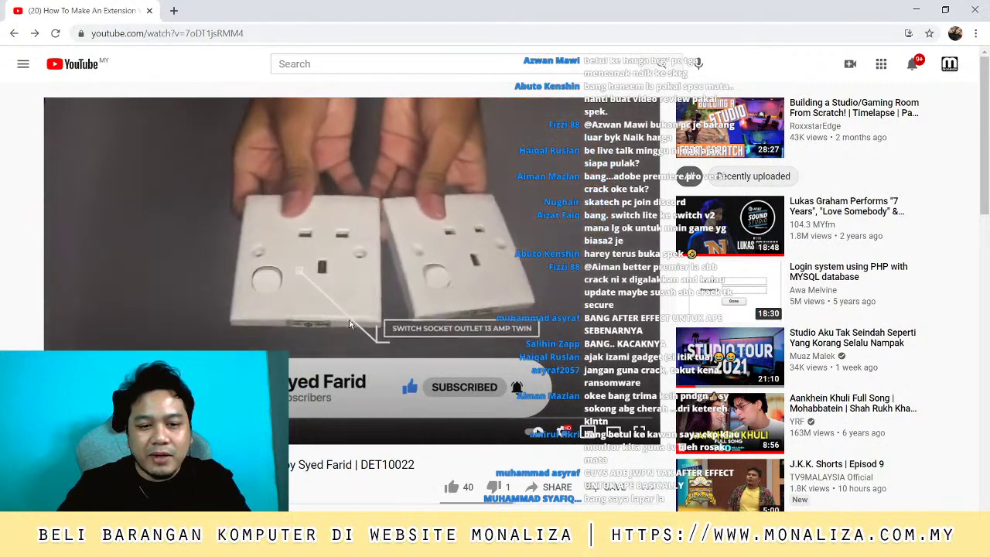
# Pause and then resume the extension socket tutorial video
pyautogui.click(416, 325)
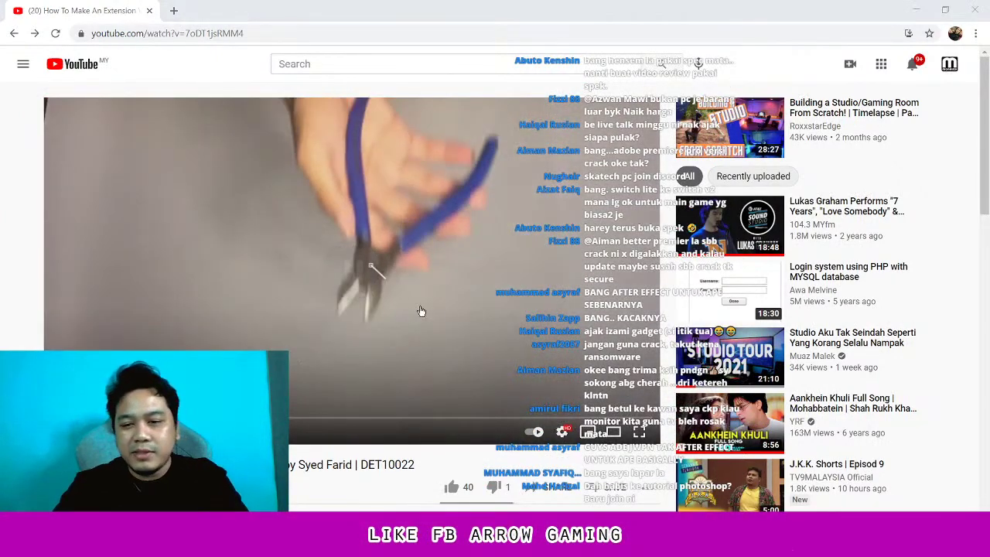
pyautogui.click(421, 311)
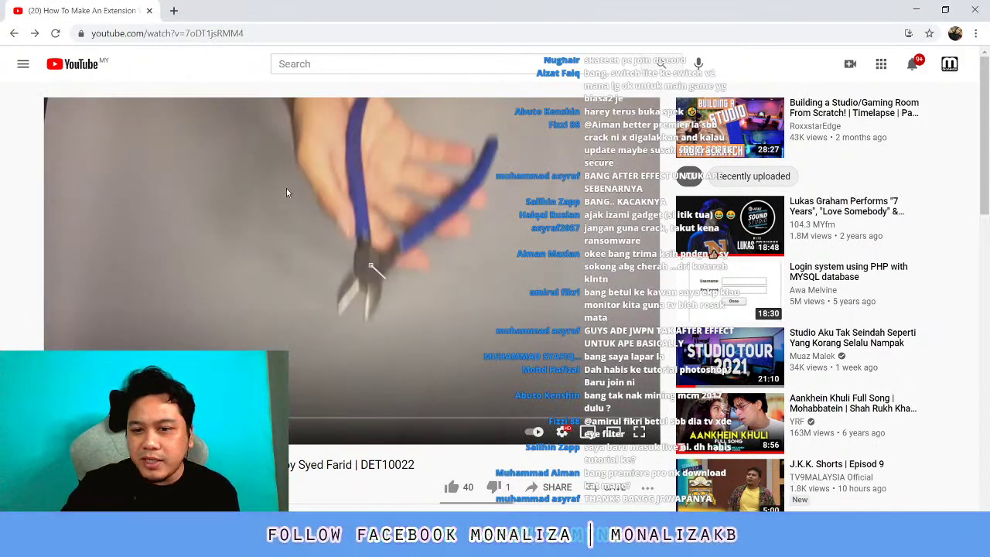
pyautogui.click(91, 65)
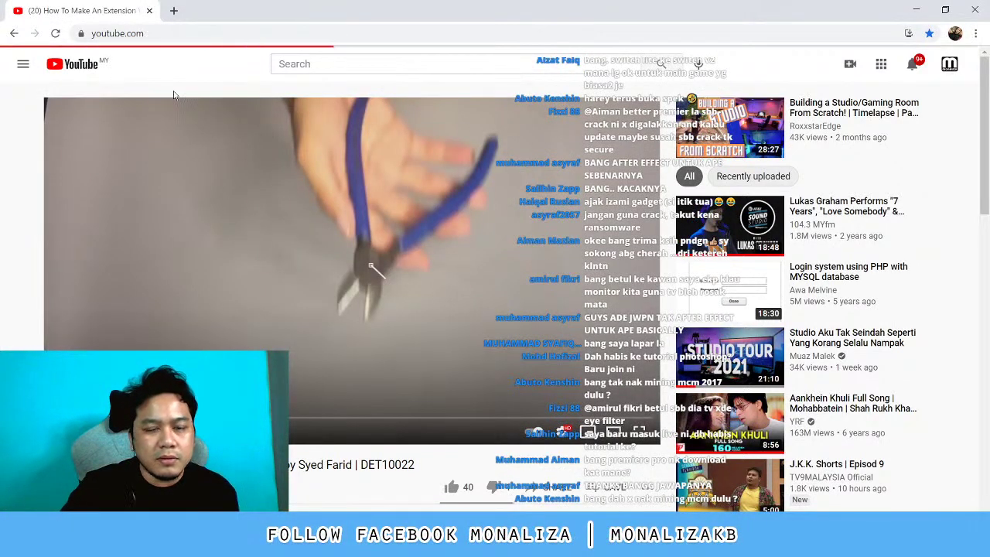
pyautogui.scroll(-2, 661, 260)
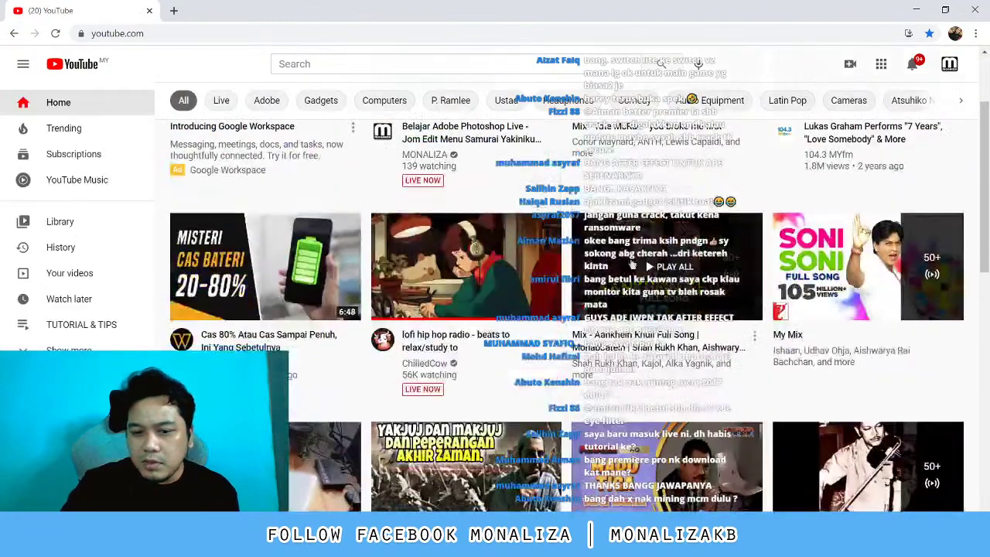
pyautogui.scroll(-1, 661, 260)
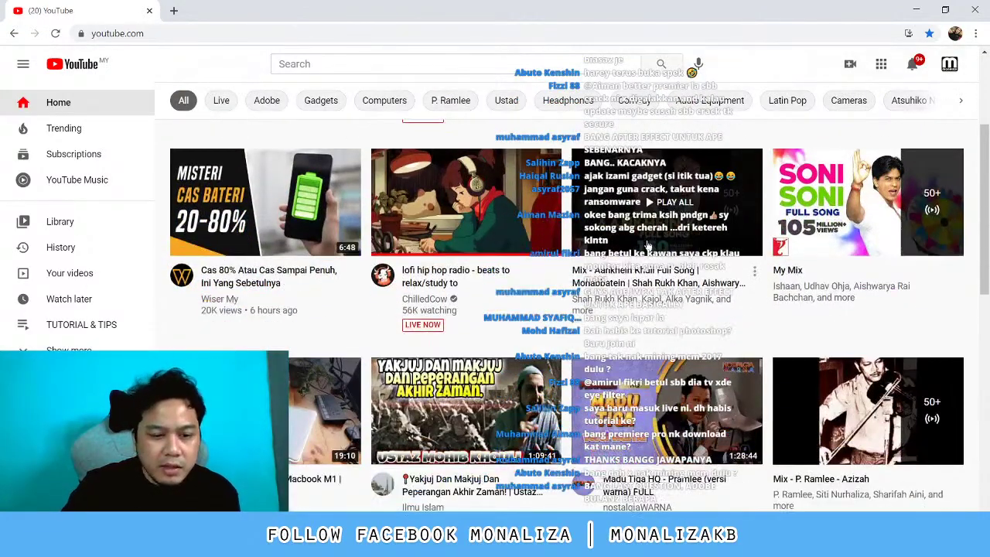
pyautogui.scroll(-2, 653, 251)
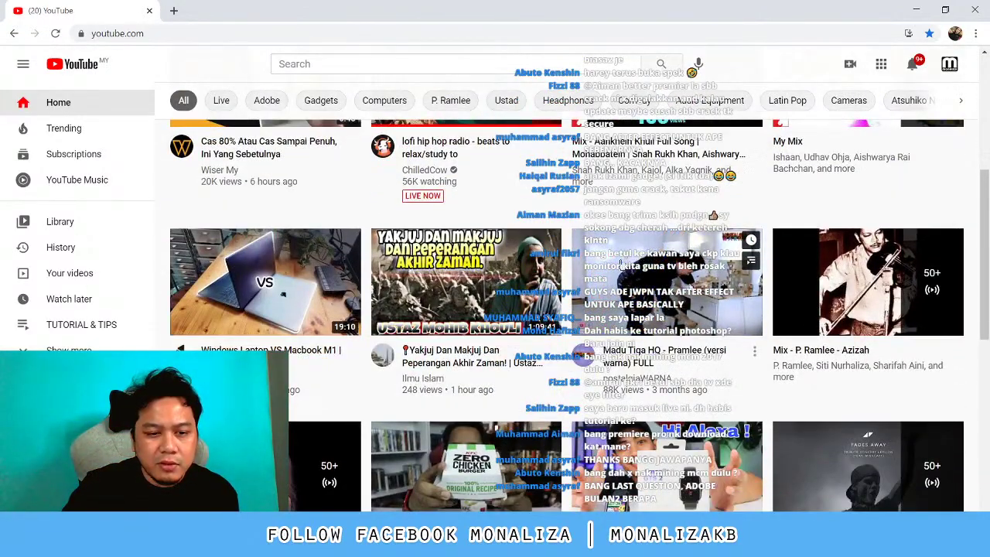
pyautogui.moveTo(265, 282)
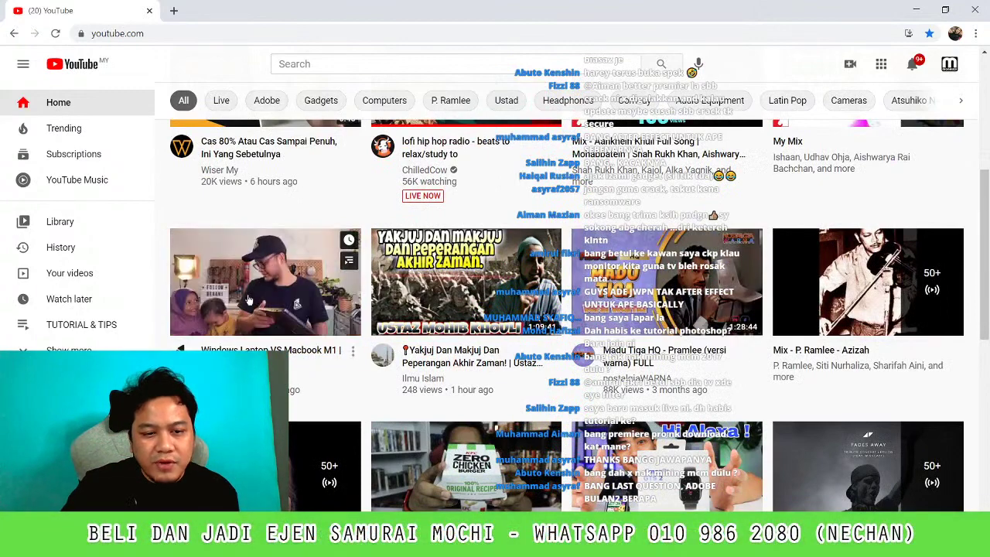
pyautogui.moveTo(667, 281)
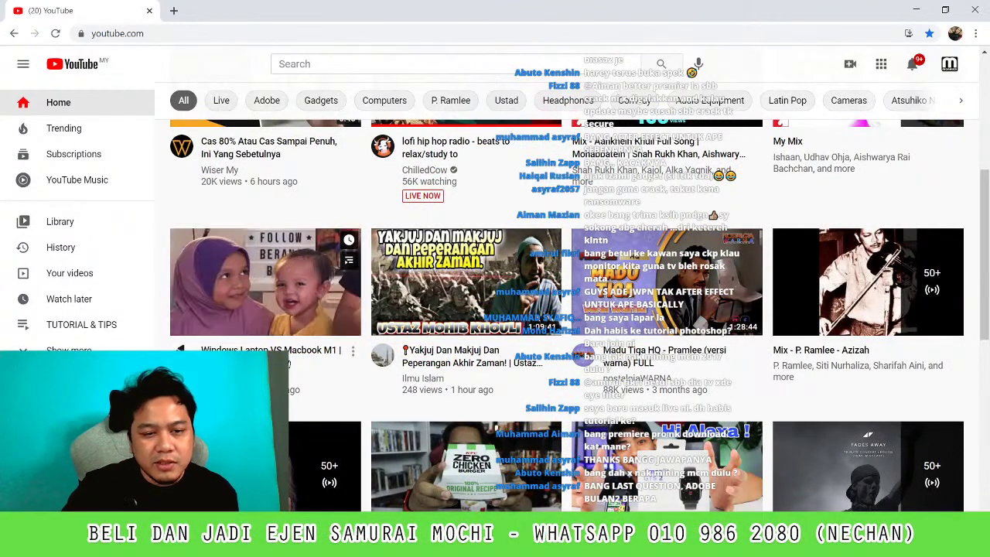
pyautogui.scroll(-1, 315, 317)
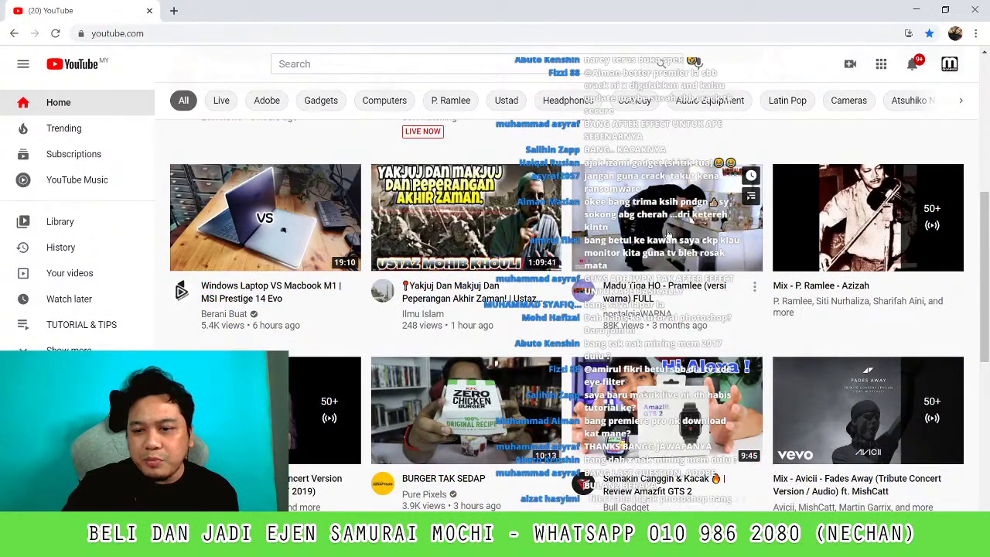
pyautogui.moveTo(518, 402)
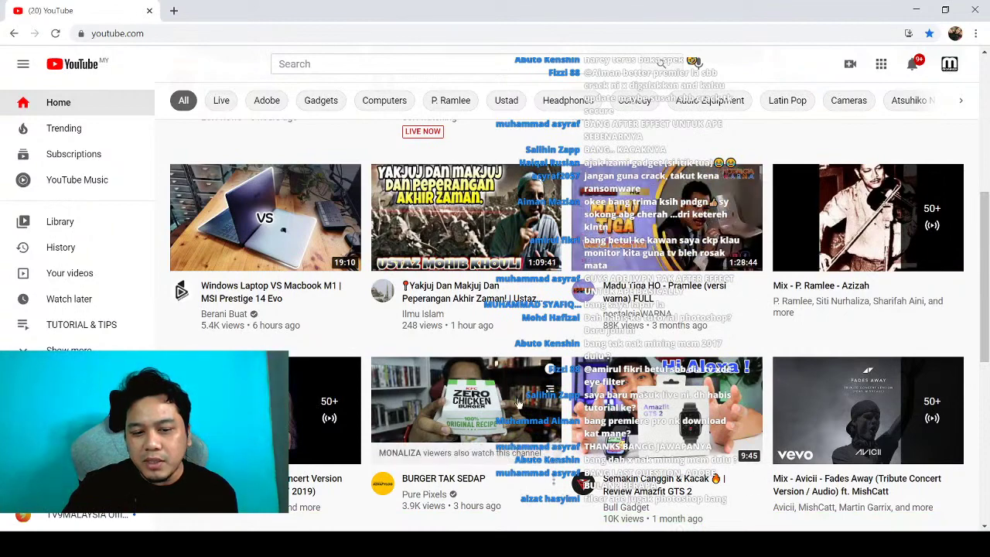
pyautogui.scroll(-1, 479, 394)
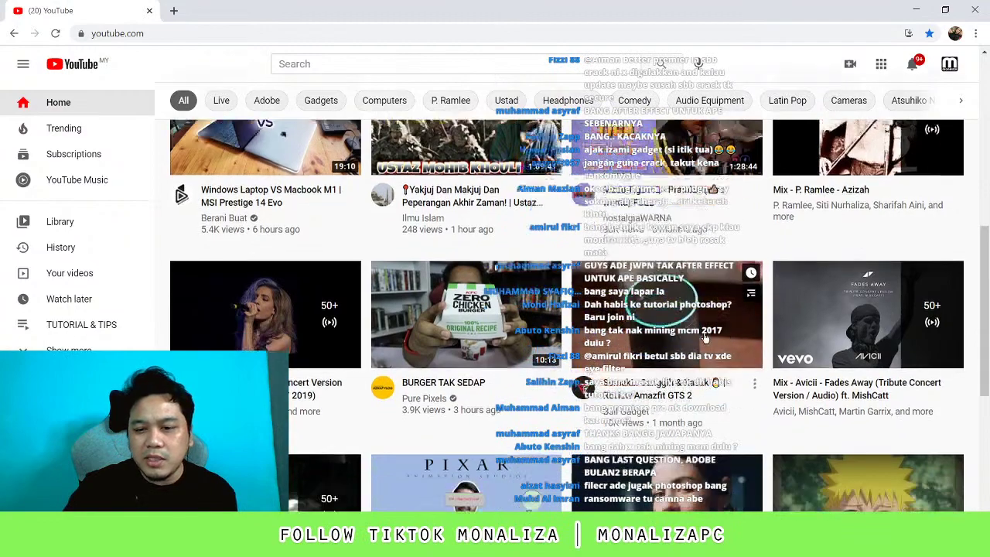
pyautogui.scroll(-1, 684, 288)
pyautogui.scroll(-1, 712, 148)
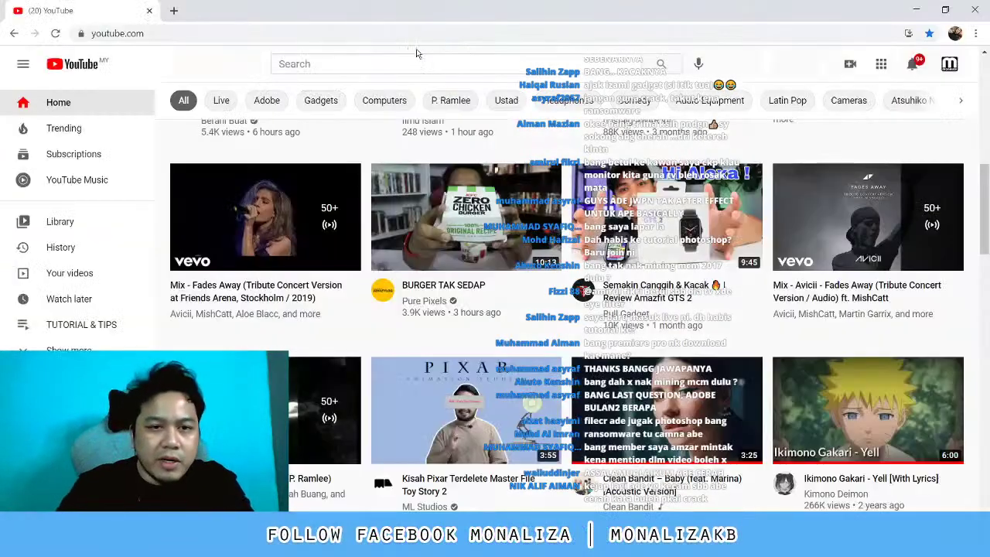
pyautogui.click(412, 37)
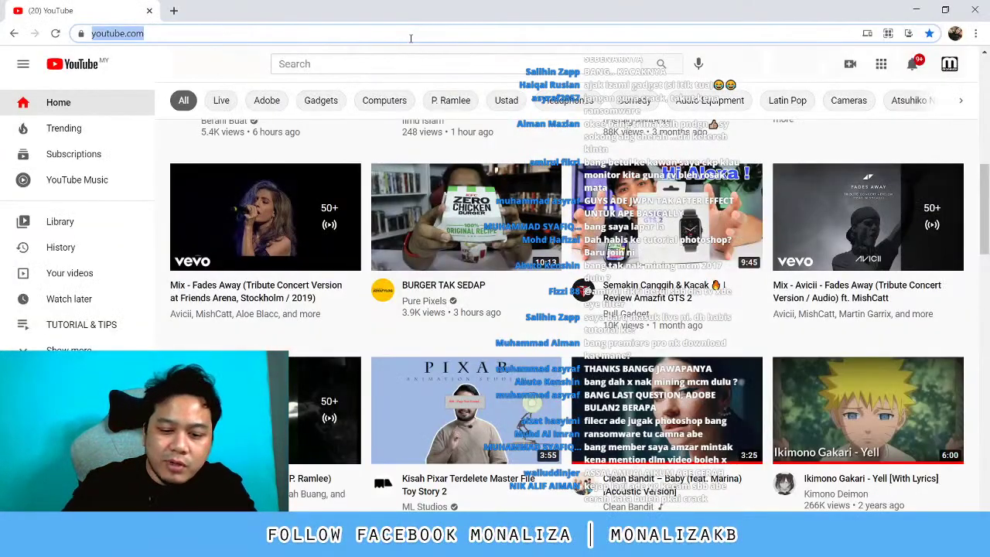
# Google 'luno' and open the Luno Malaysia bitcoin exchange site
pyautogui.write('luno')
pyautogui.press('Return')
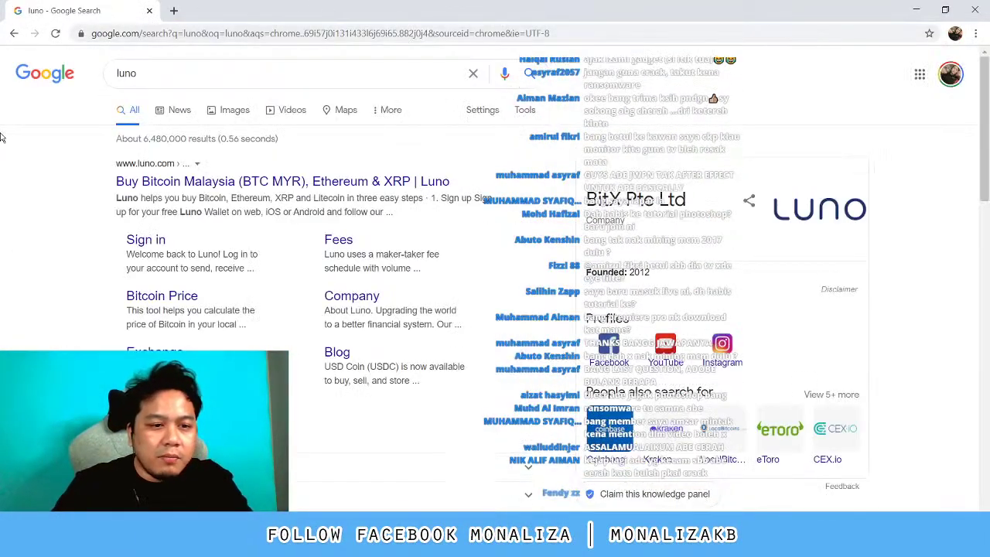
pyautogui.click(231, 183)
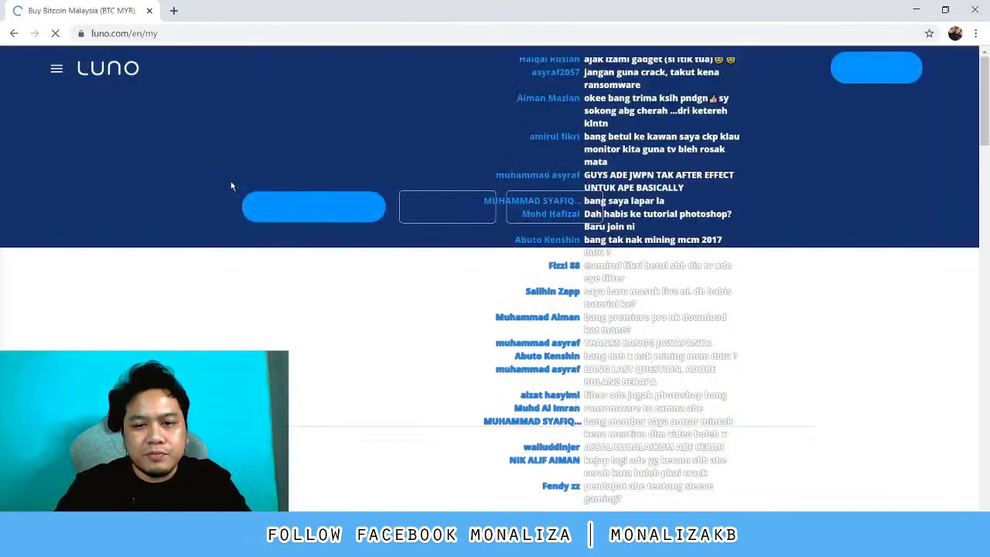
# Open Luno's Bitcoin price page and set the MYR chart to the one-year view
pyautogui.click(95, 78)
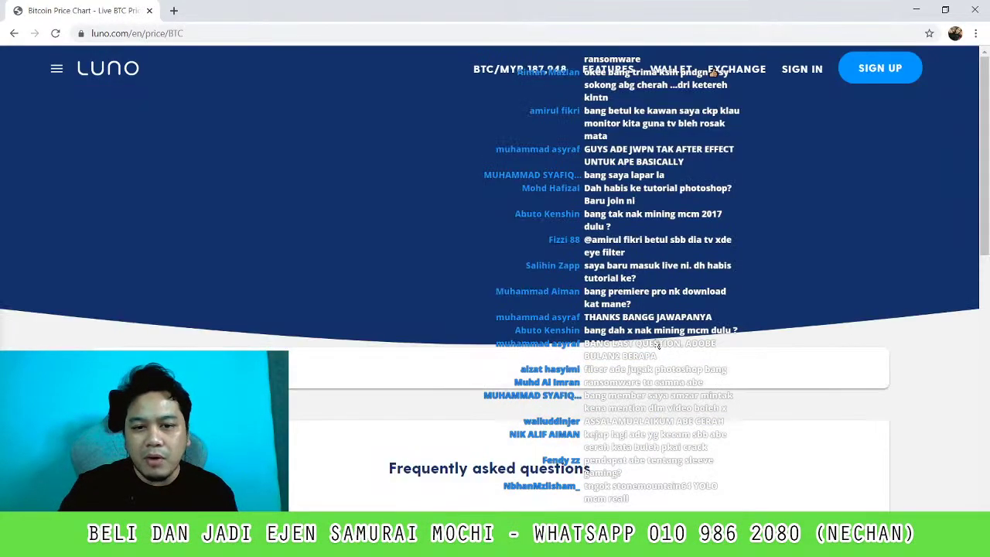
pyautogui.scroll(-2, 655, 340)
pyautogui.scroll(-3, 812, 347)
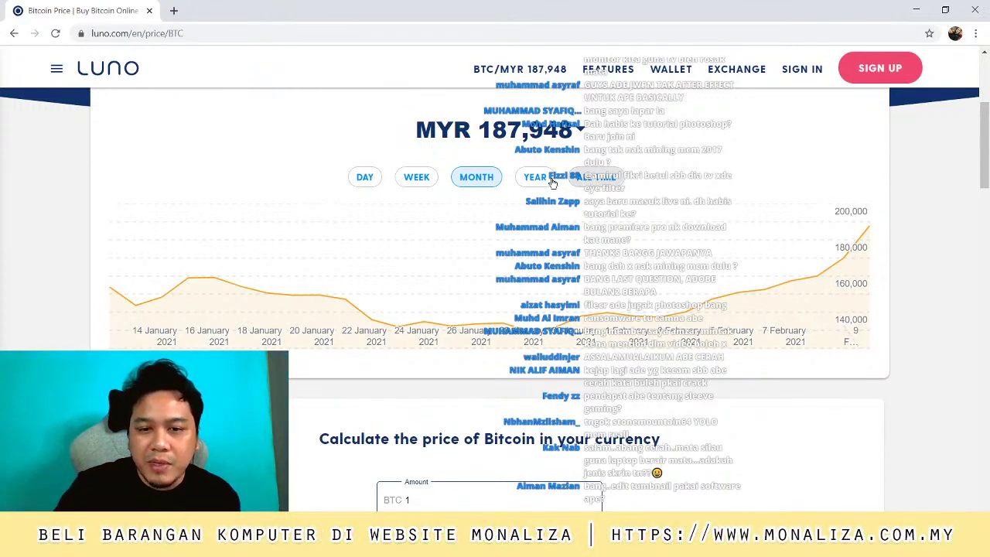
pyautogui.click(550, 180)
pyautogui.click(590, 177)
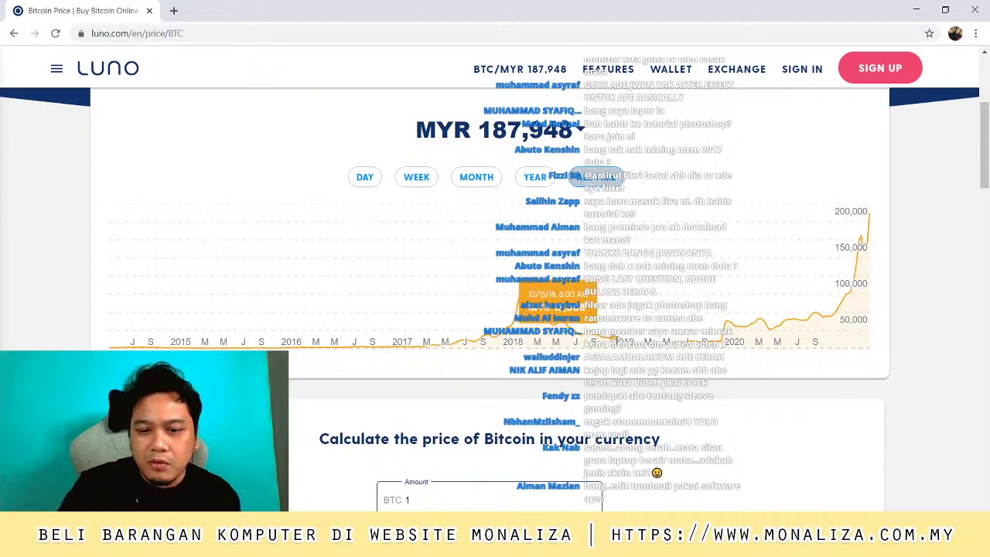
pyautogui.moveTo(534, 305)
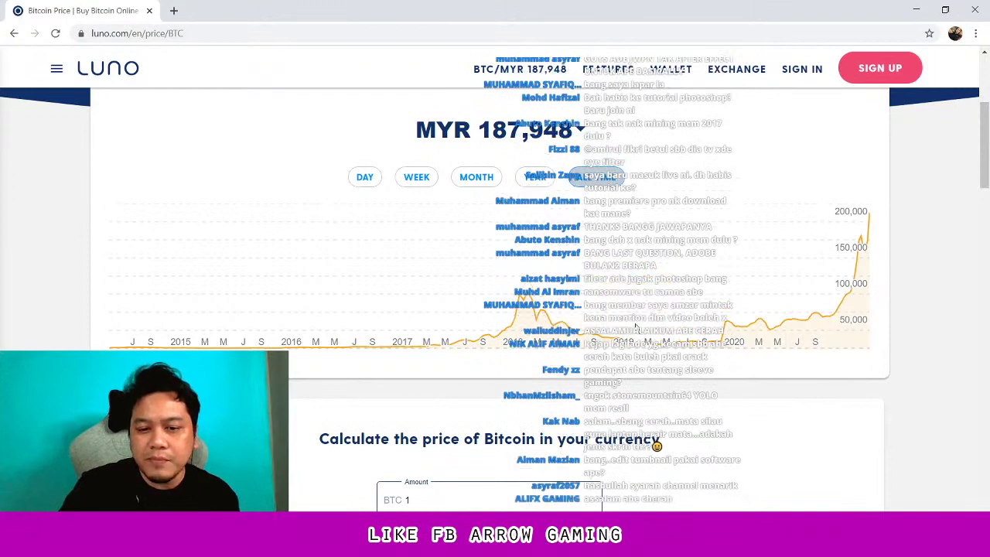
pyautogui.click(533, 177)
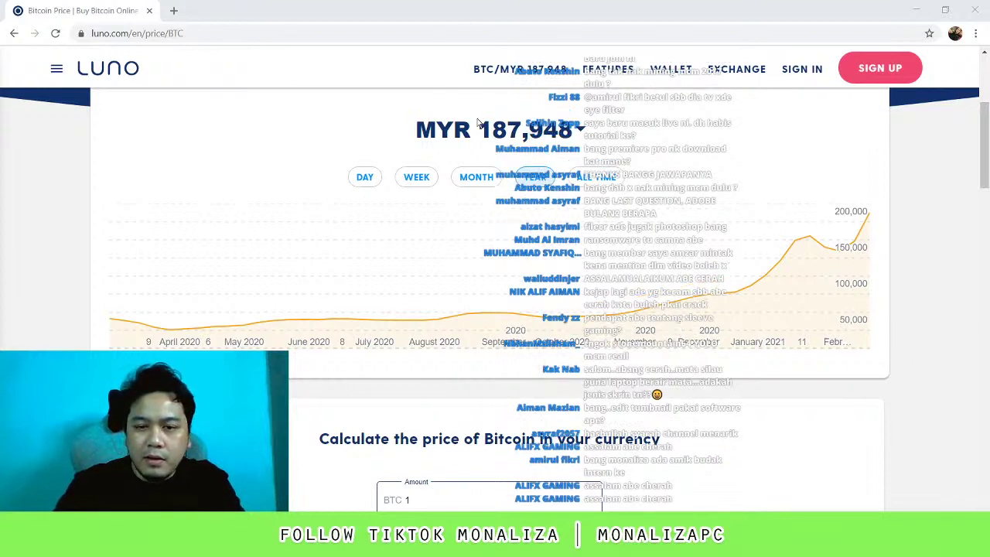
pyautogui.click(390, 32)
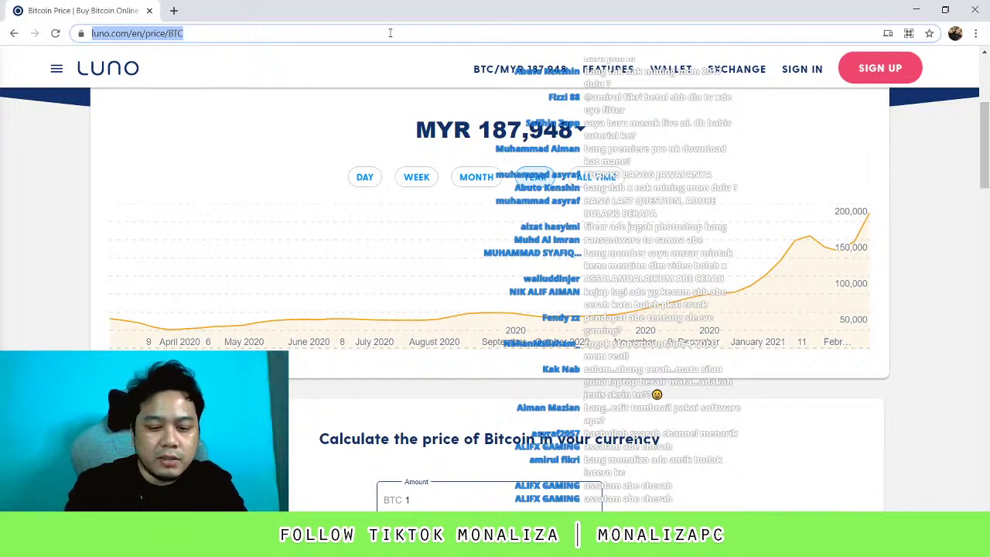
# Search YouTube for 'hasbullah syarah channel' and browse the channel page's popular uploads
pyautogui.write('youtube')
pyautogui.press('Tab')
pyautogui.write('hasbullah syarah channel')
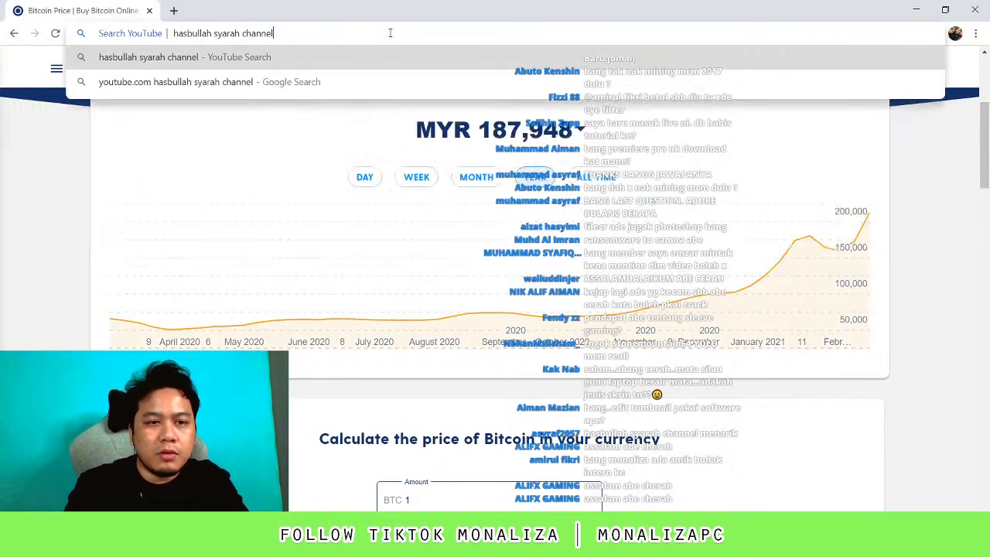
pyautogui.press('Return')
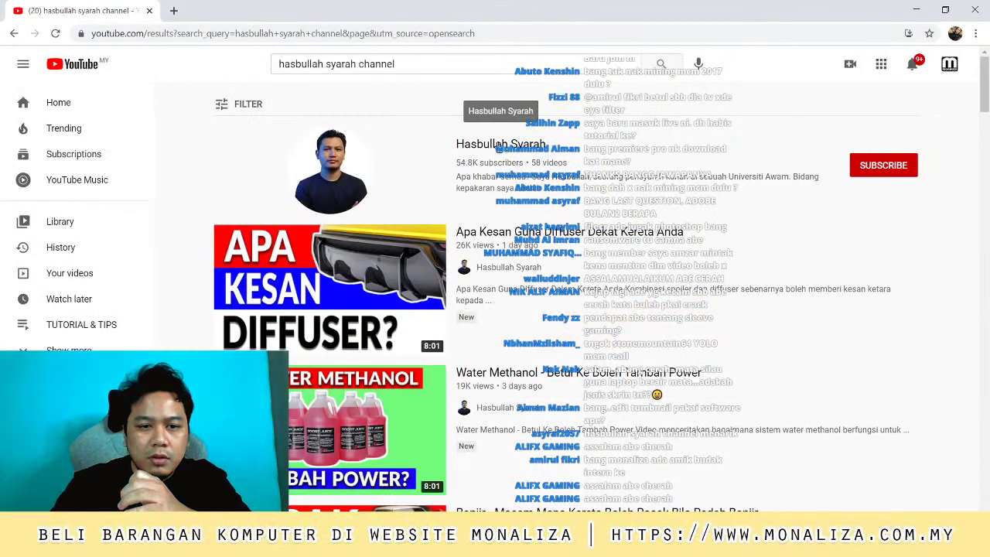
pyautogui.click(500, 144)
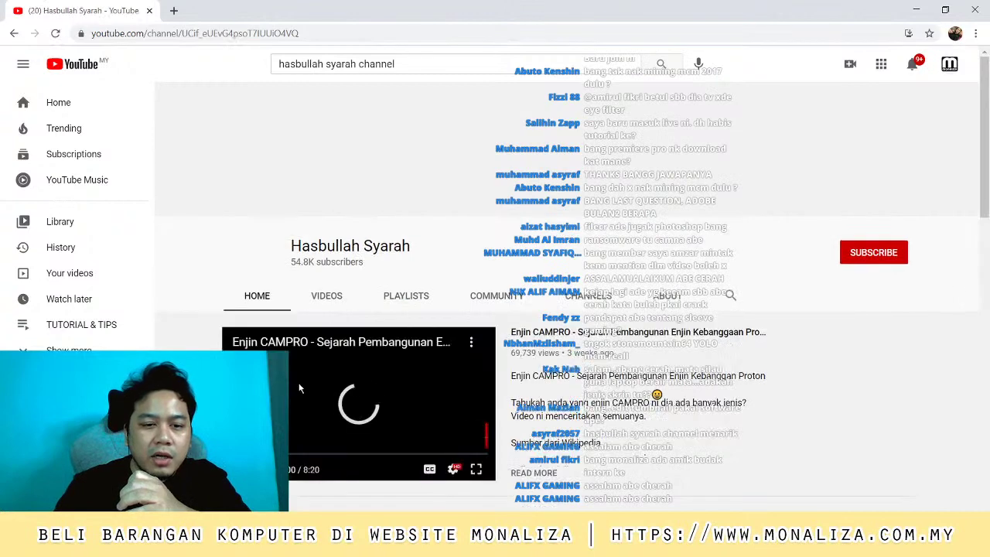
pyautogui.scroll(-1, 300, 388)
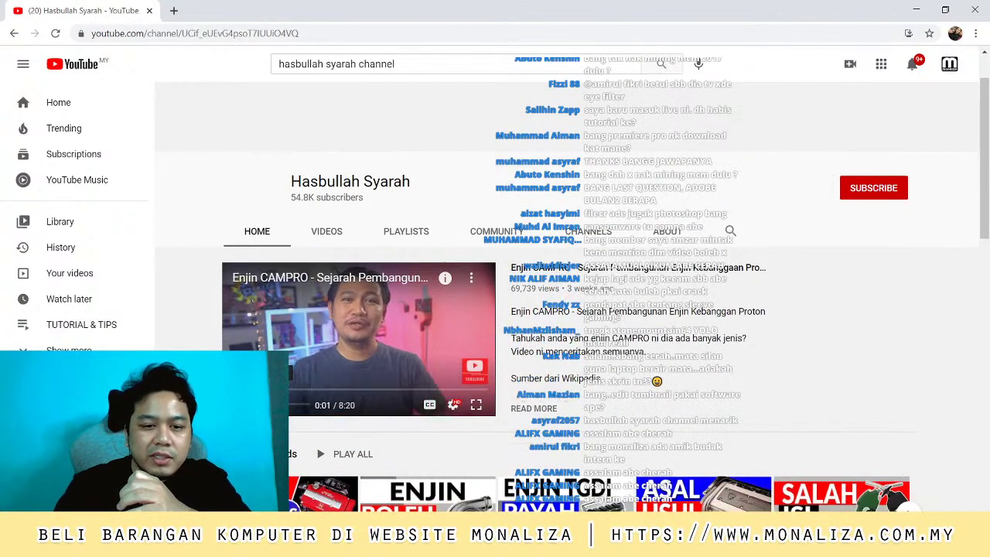
pyautogui.scroll(-2, 542, 331)
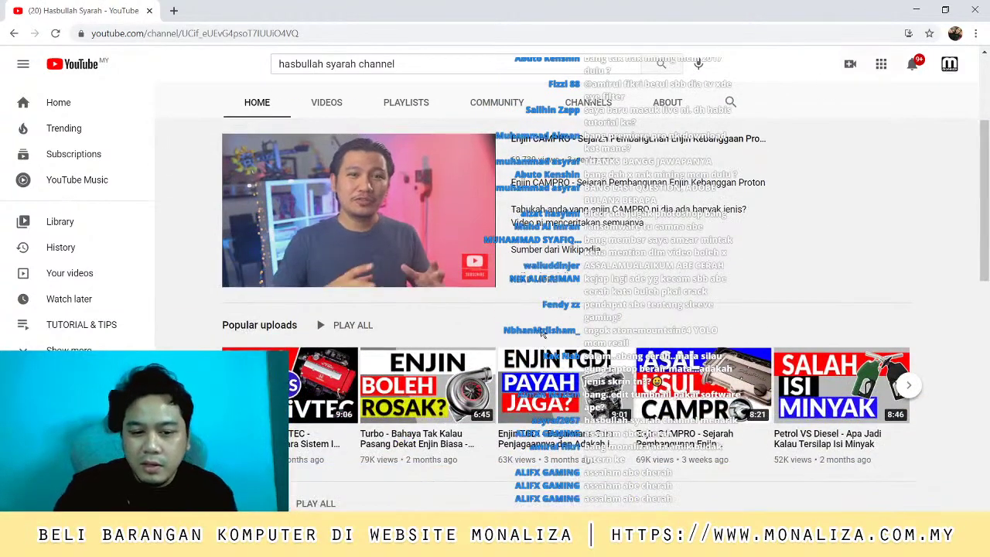
pyautogui.scroll(-1, 542, 331)
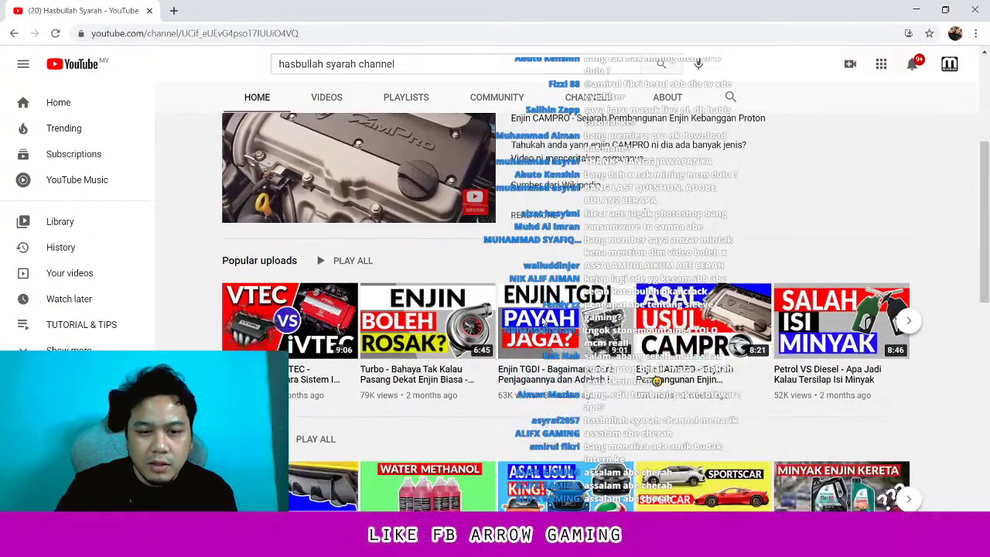
pyautogui.scroll(-3, 542, 321)
pyautogui.scroll(3, 542, 321)
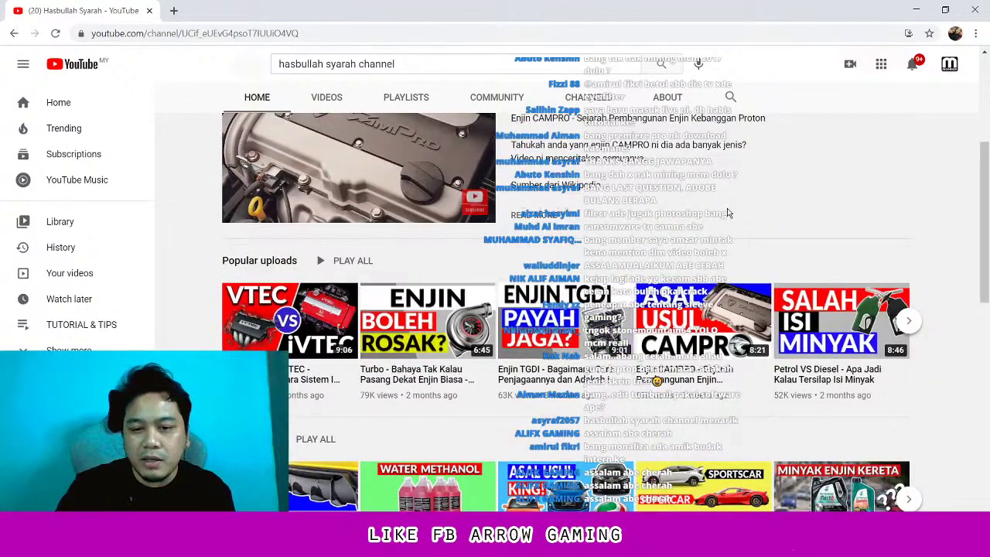
pyautogui.scroll(3, 725, 203)
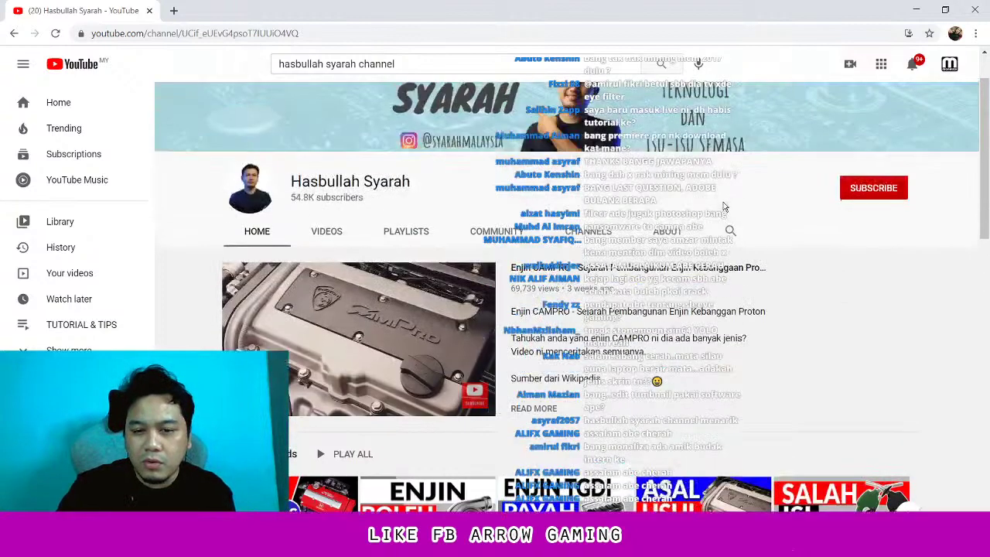
pyautogui.scroll(2, 530, 178)
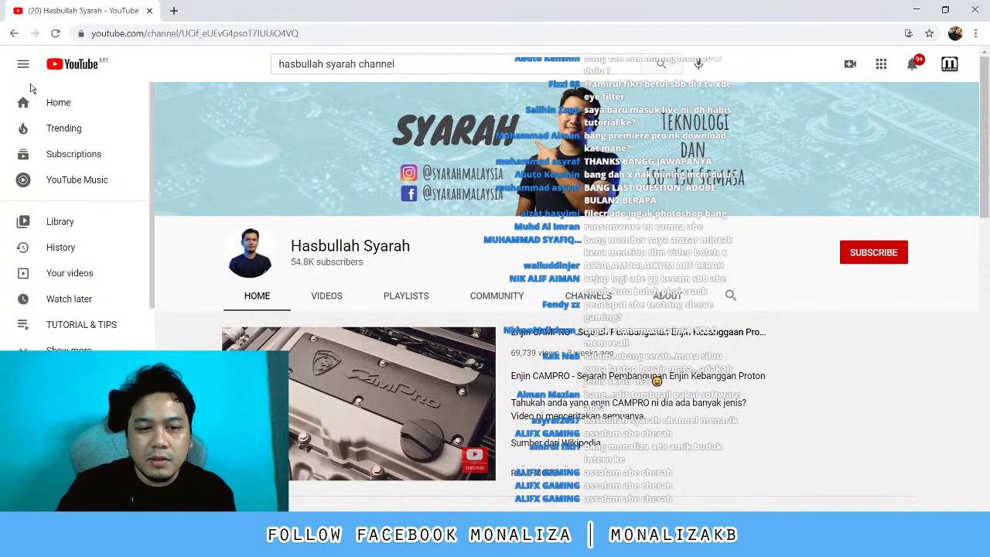
# Leave the Hasbullah Syarah channel for YouTube's recommended home feed
pyautogui.click(67, 67)
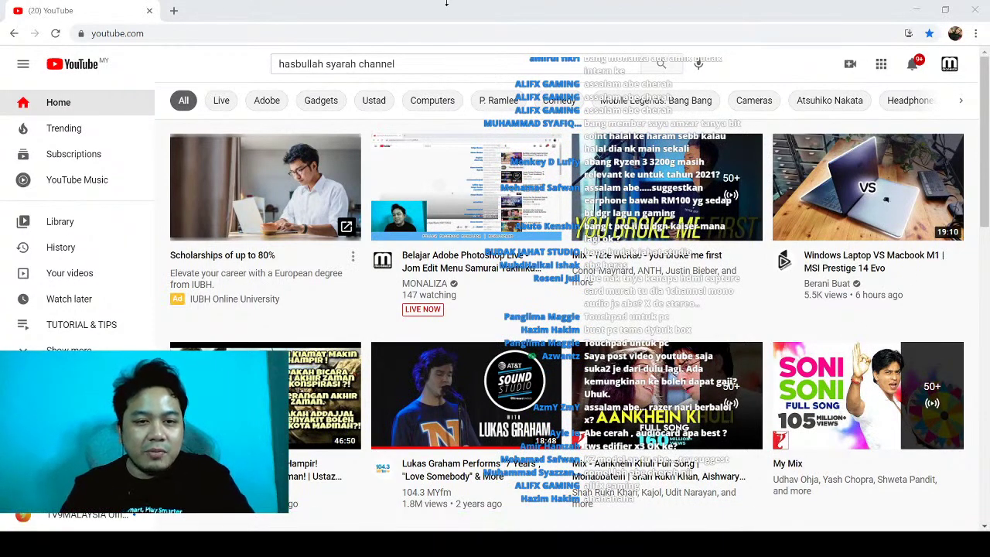
# Search 'alifx gaming', open the ALIFX GAMING channel, and play its UNBOXING MIC BOYA BY-M1 video
pyautogui.click(411, 112)
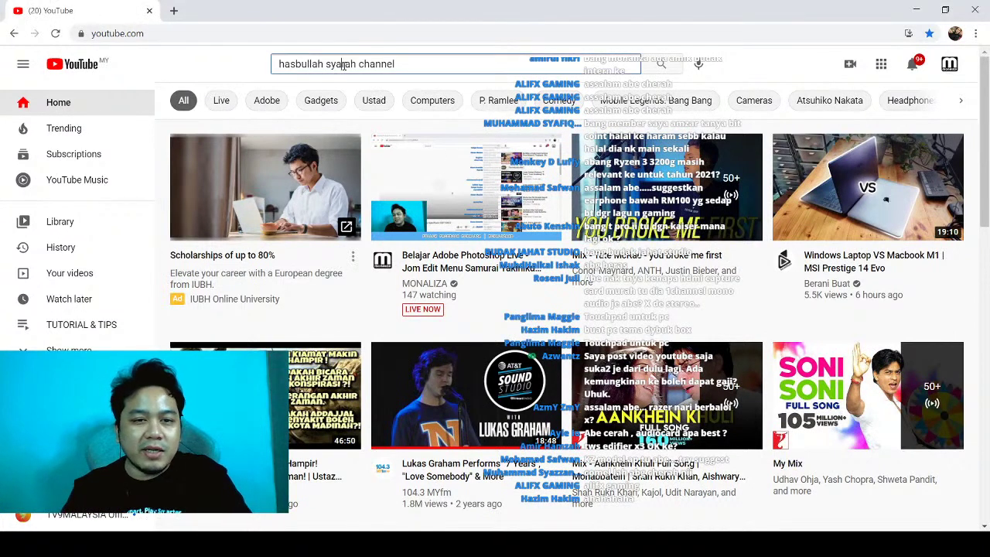
pyautogui.hotkey('ctrl', 'a')
pyautogui.write('\u200balifx gaming')
pyautogui.press('Return')
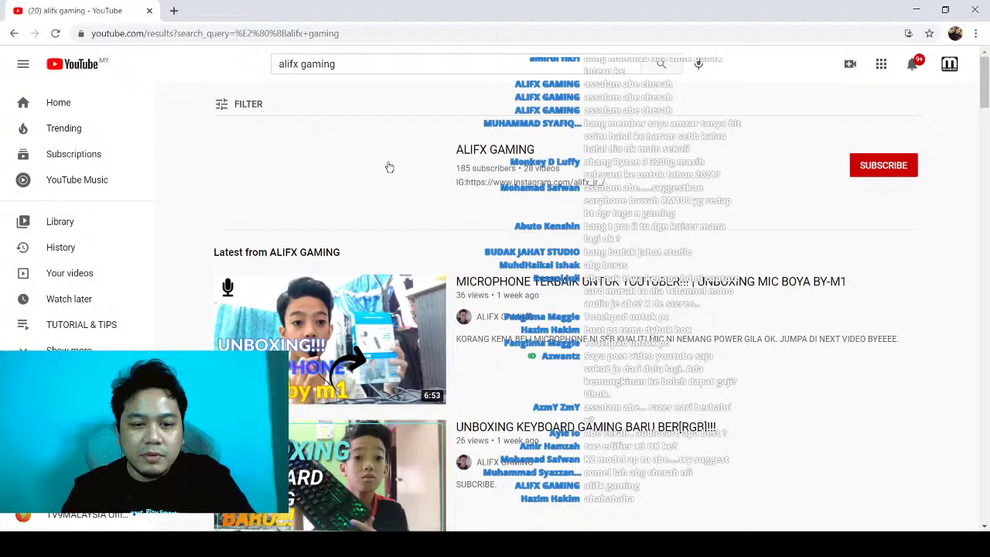
pyautogui.click(389, 167)
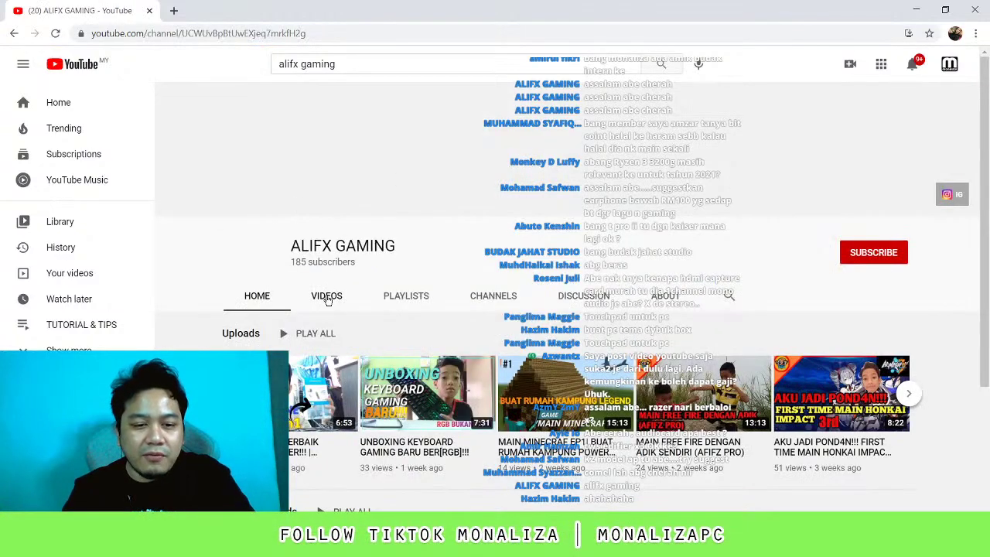
pyautogui.click(327, 296)
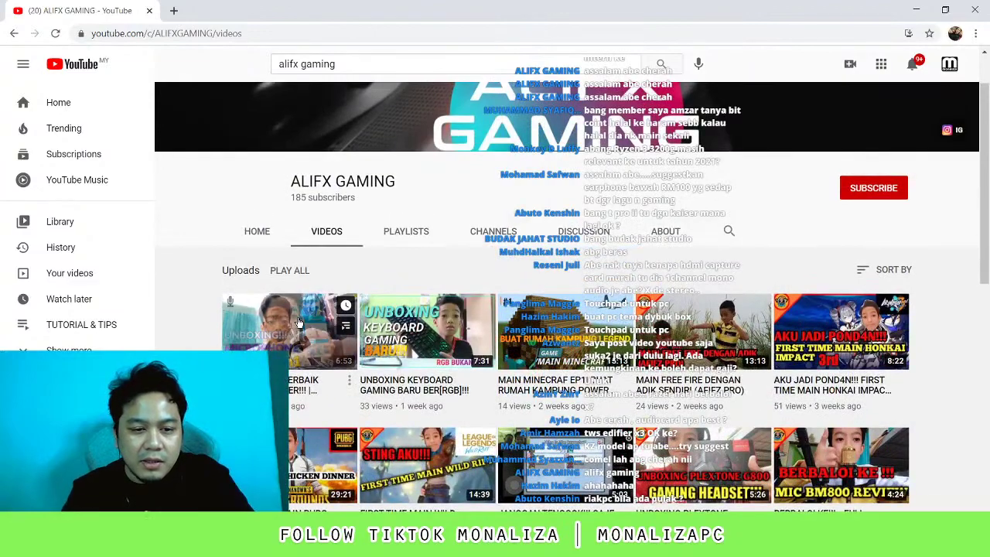
pyautogui.click(307, 313)
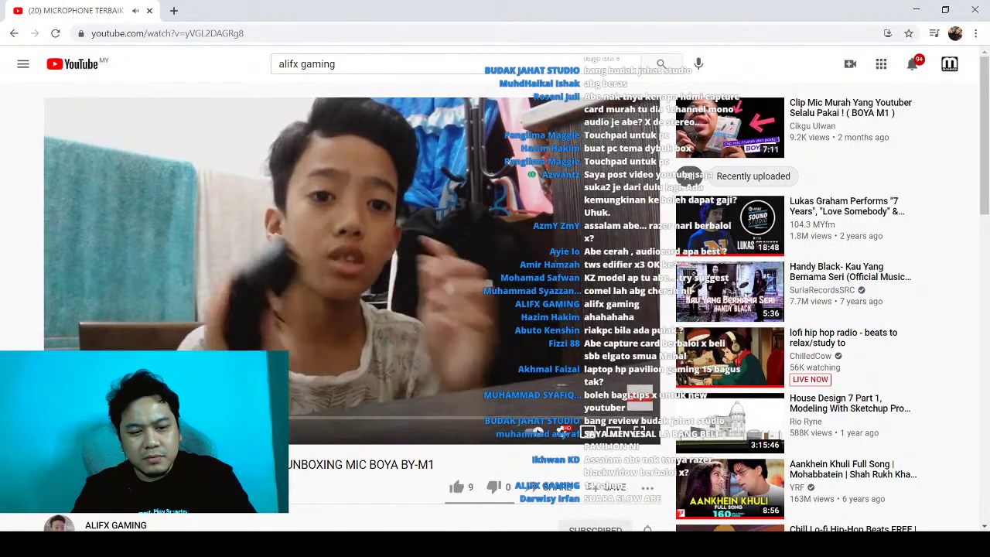
# Scroll around the Boya BY-M1 unboxing video's watch page
pyautogui.scroll(-2, 331, 351)
pyautogui.scroll(-4, 331, 351)
pyautogui.scroll(1, 331, 352)
pyautogui.scroll(1, 331, 352)
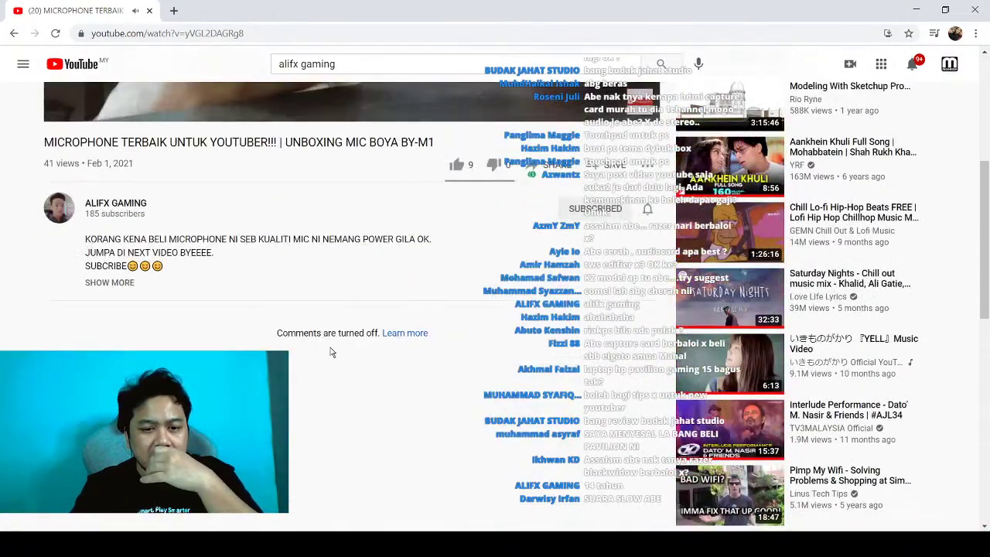
pyautogui.scroll(2, 325, 309)
pyautogui.scroll(-2, 309, 260)
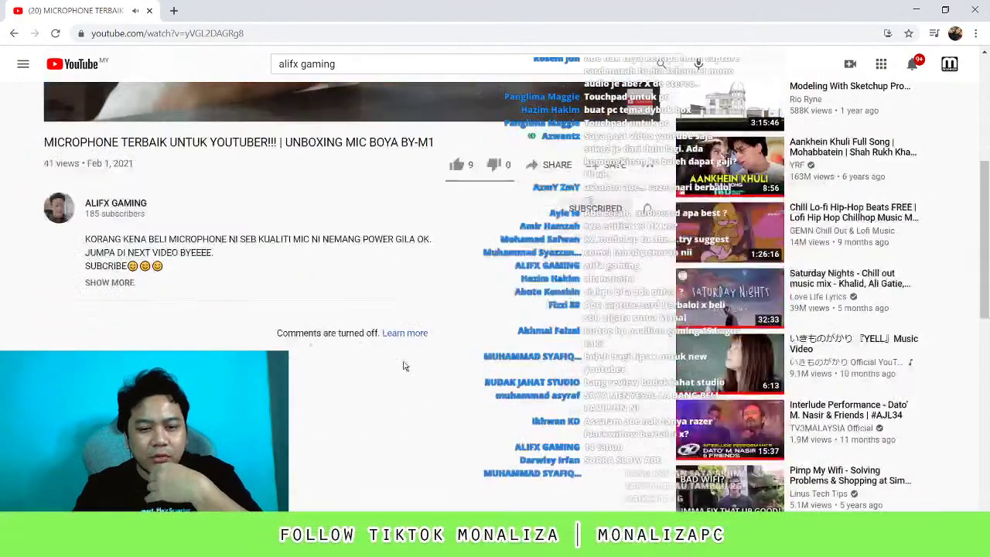
pyautogui.scroll(3, 287, 292)
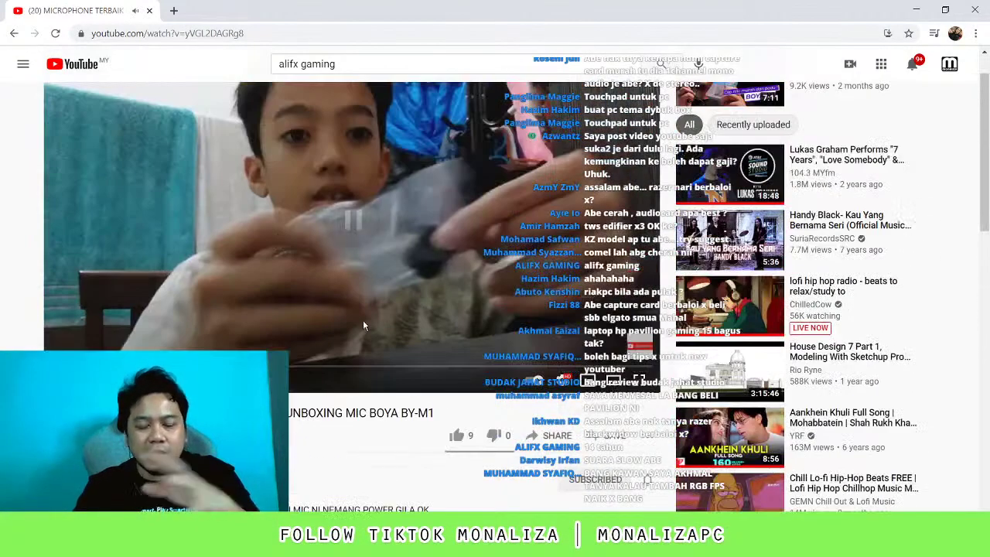
pyautogui.scroll(1, 343, 258)
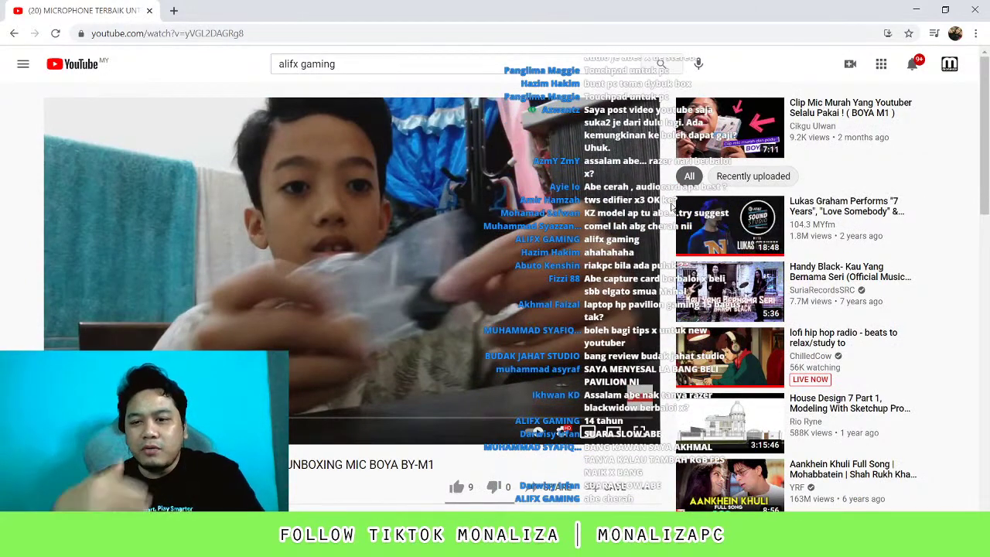
# Resume and skip ahead in the unboxing video, then open the ALIFX GAMING channel page
pyautogui.click(314, 357)
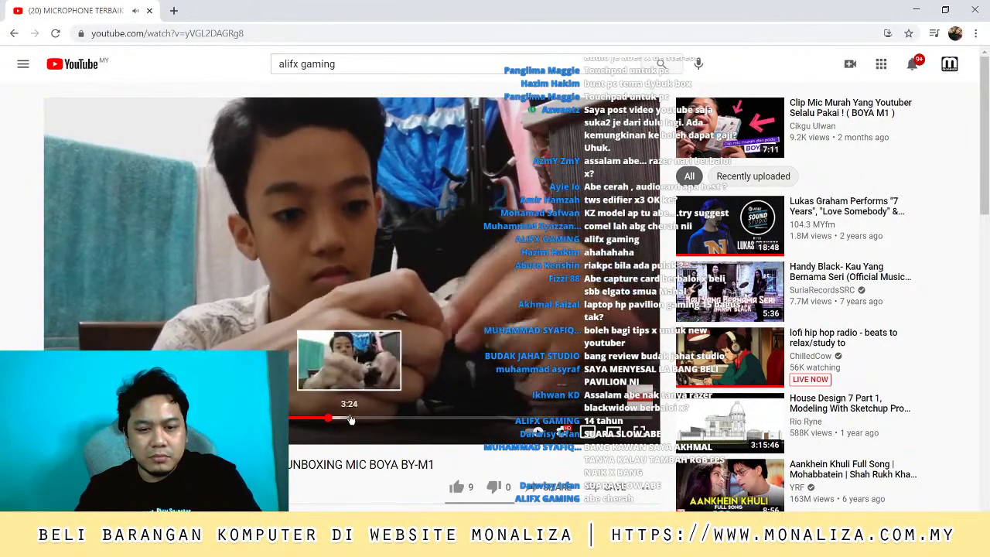
pyautogui.click(350, 418)
pyautogui.click(387, 418)
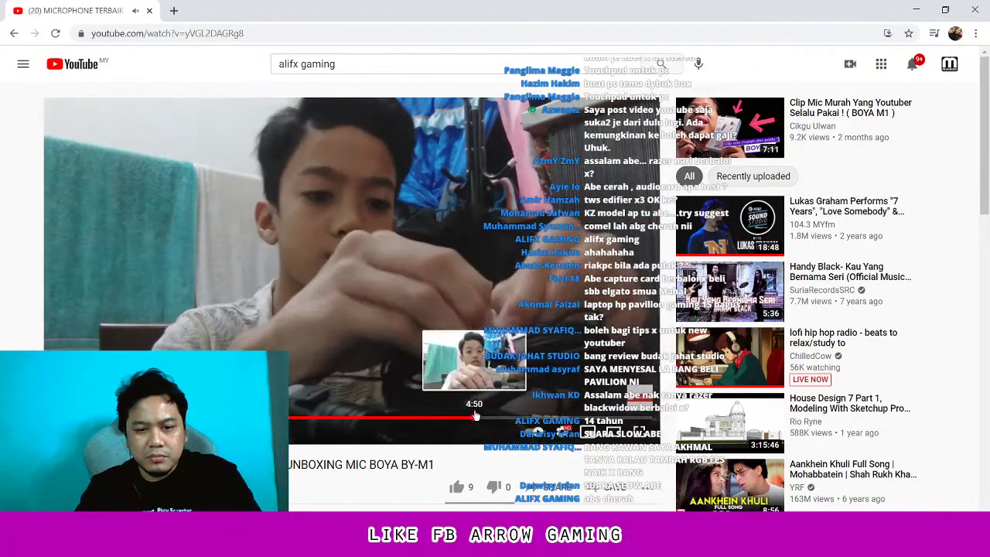
pyautogui.scroll(-2, 459, 420)
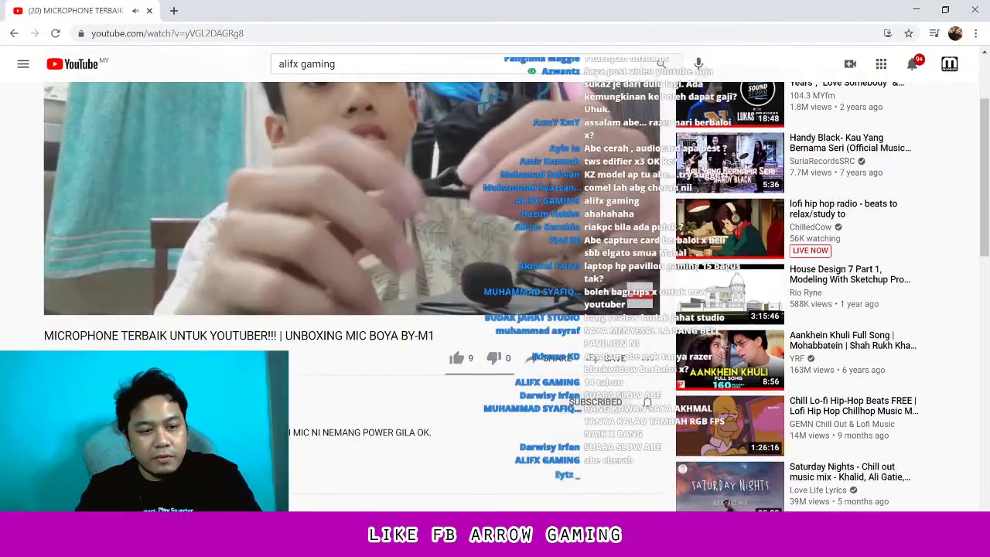
pyautogui.click(109, 396)
pyautogui.scroll(-2, 345, 261)
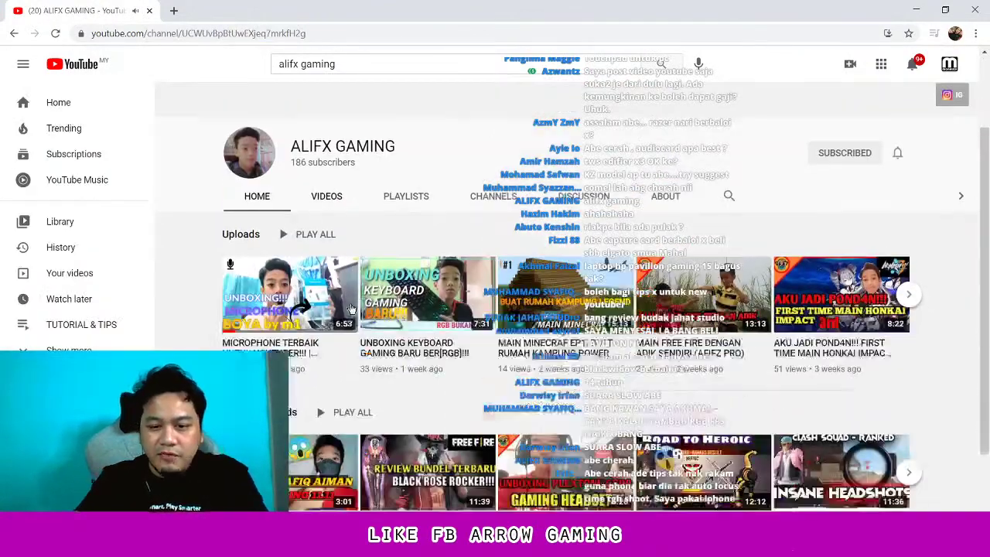
pyautogui.scroll(-1, 346, 261)
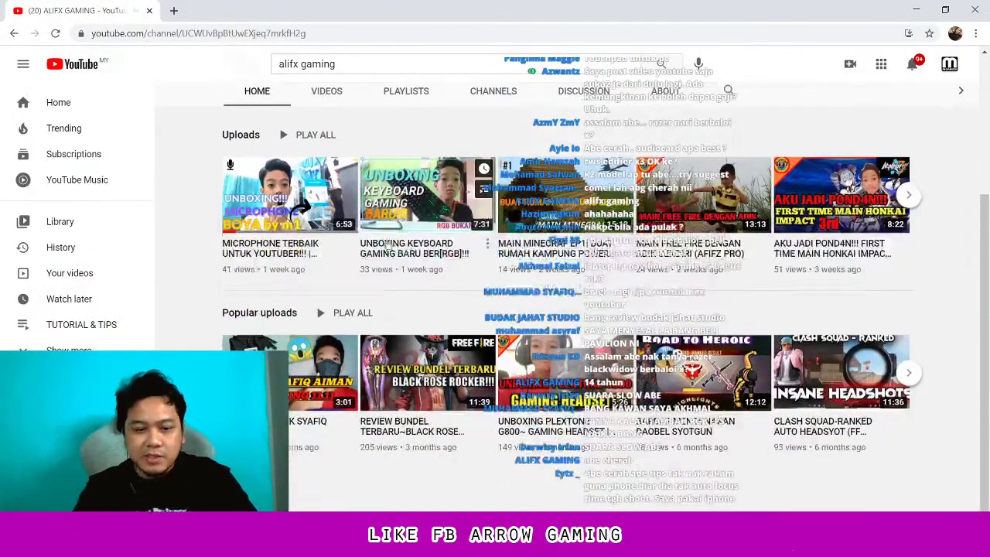
pyautogui.scroll(2, 355, 251)
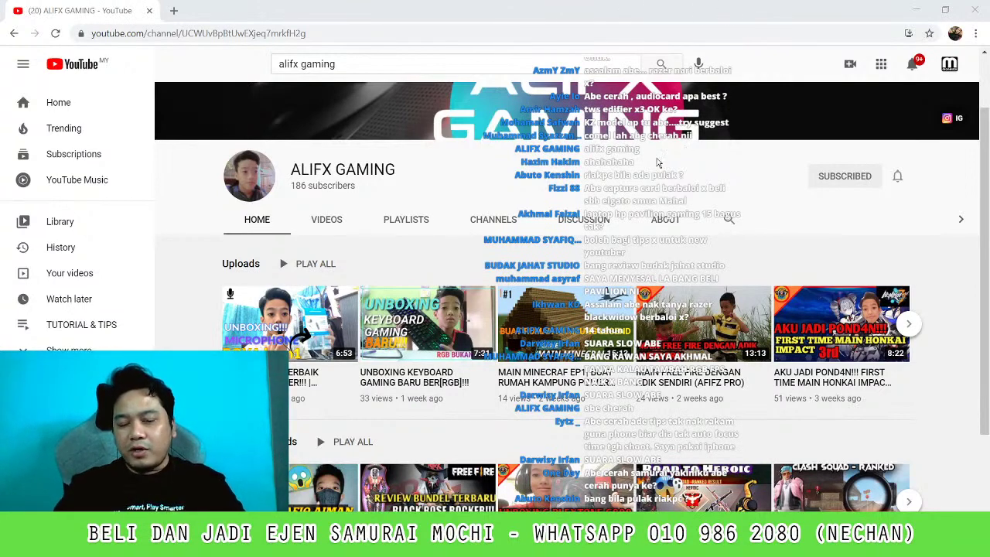
pyautogui.click(328, 32)
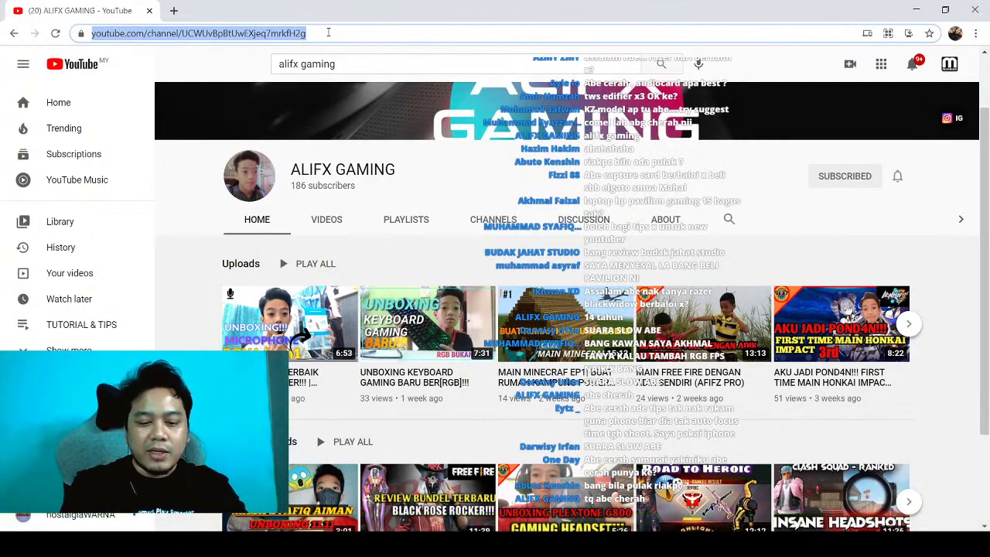
# Search Google for 'filmic pro', refine it to 'filmic pro store', and open filmicpro.com
pyautogui.write('filmic pro apk')
pyautogui.press('Return')
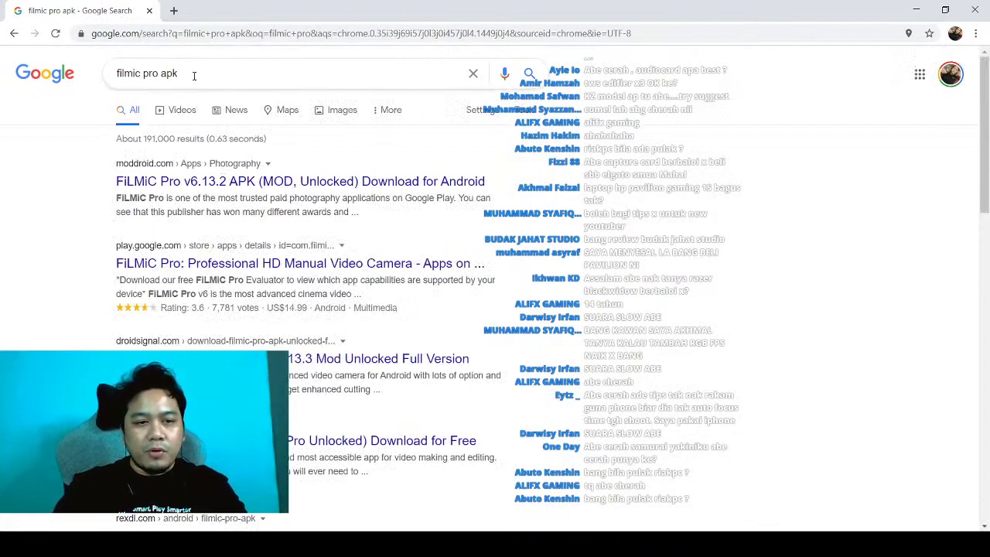
pyautogui.press('BackSpace')
pyautogui.write('store')
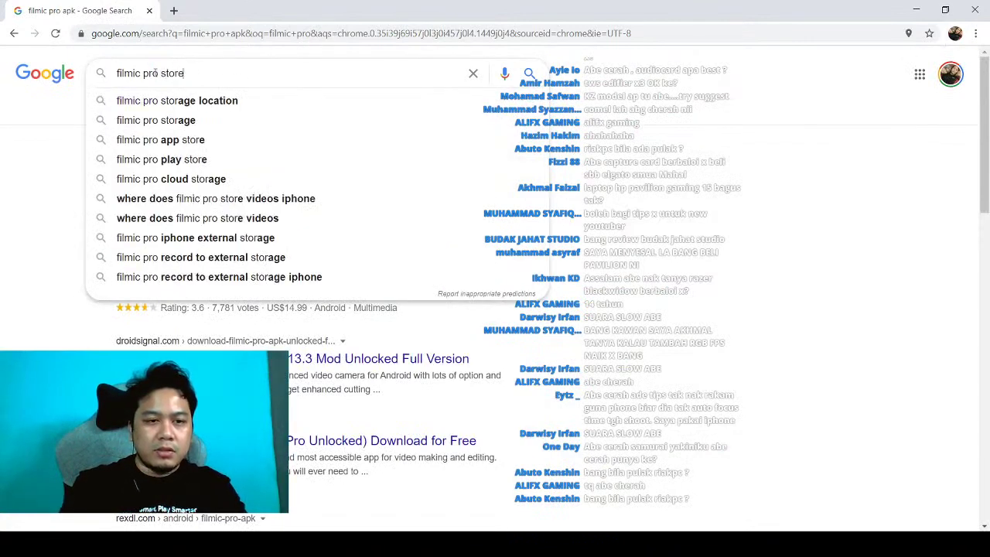
pyautogui.press('Return')
pyautogui.click(206, 180)
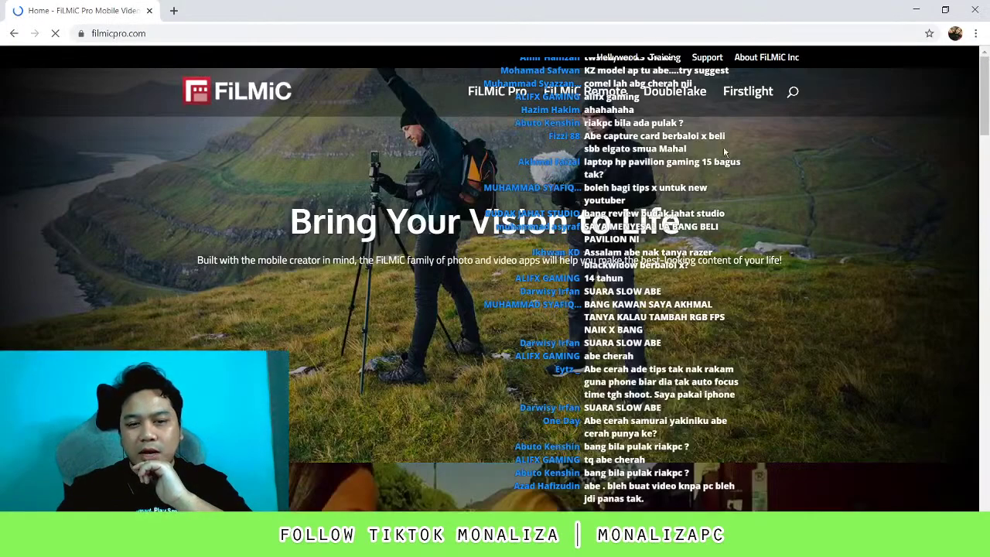
# Scroll through the FiLMiC app lineup on the filmicpro.com home page
pyautogui.scroll(-5, 696, 147)
pyautogui.scroll(-5, 624, 138)
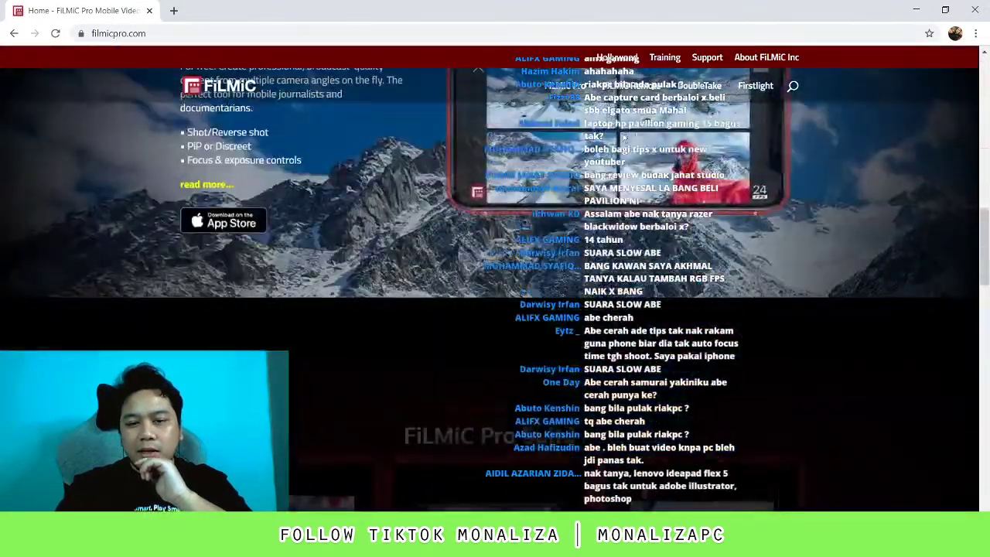
pyautogui.scroll(-3, 623, 139)
pyautogui.scroll(6, 623, 139)
pyautogui.scroll(-3, 586, 158)
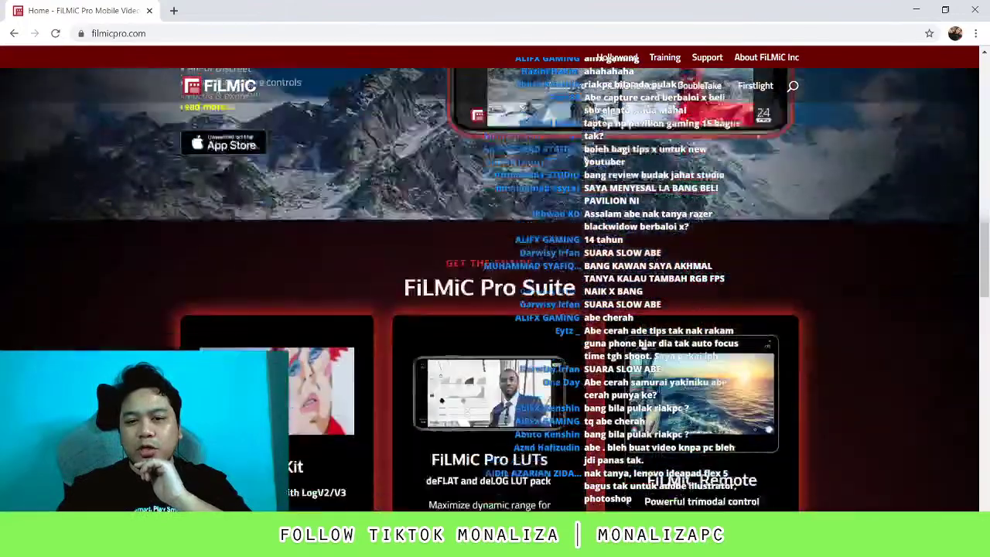
pyautogui.scroll(3, 739, 165)
pyautogui.scroll(-5, 740, 166)
pyautogui.scroll(2, 739, 165)
pyautogui.scroll(1, 739, 165)
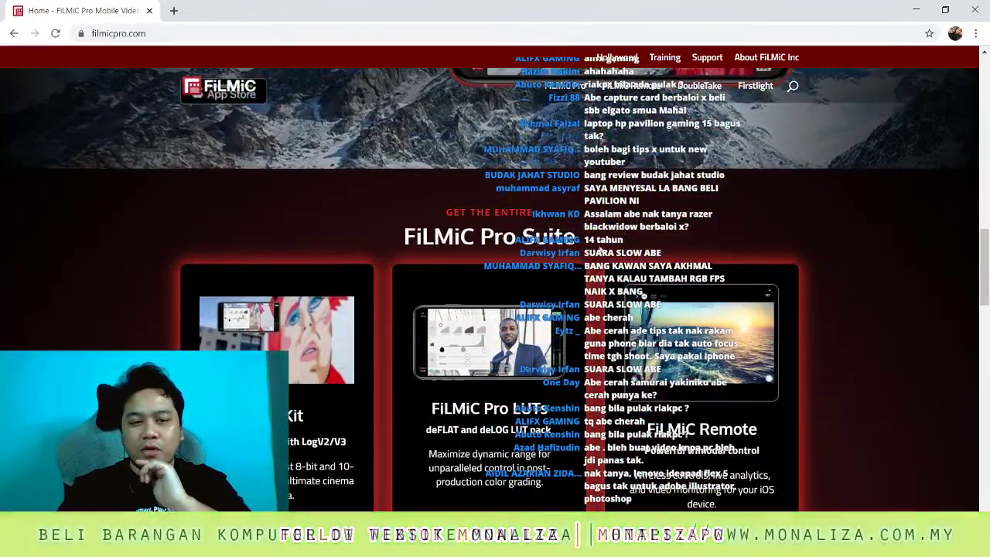
pyautogui.scroll(-5, 600, 248)
pyautogui.scroll(8, 600, 247)
pyautogui.scroll(-2, 619, 255)
# Search Google for 'download mavis beacon', then change the query to 'download mavis apps'
pyautogui.scroll(3, 636, 267)
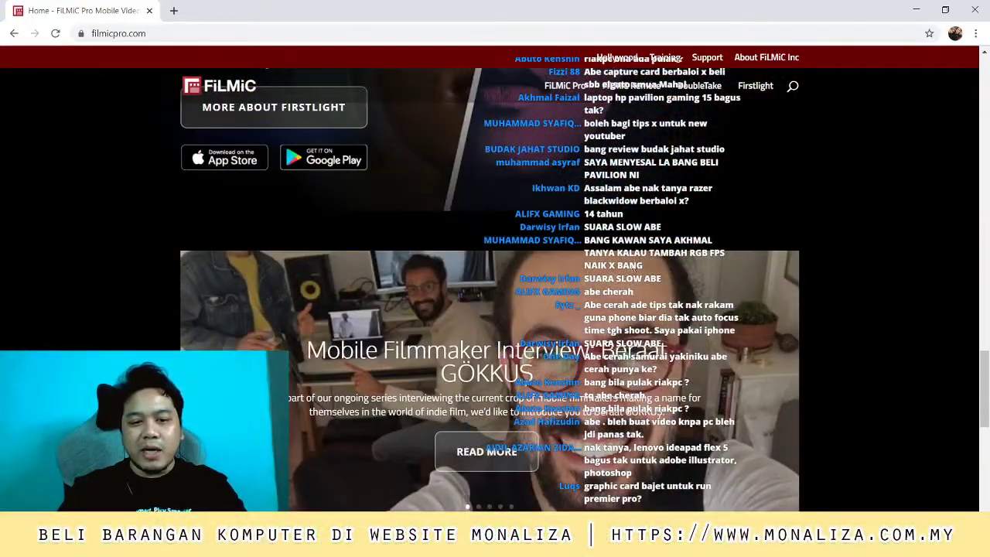
pyautogui.click(146, 32)
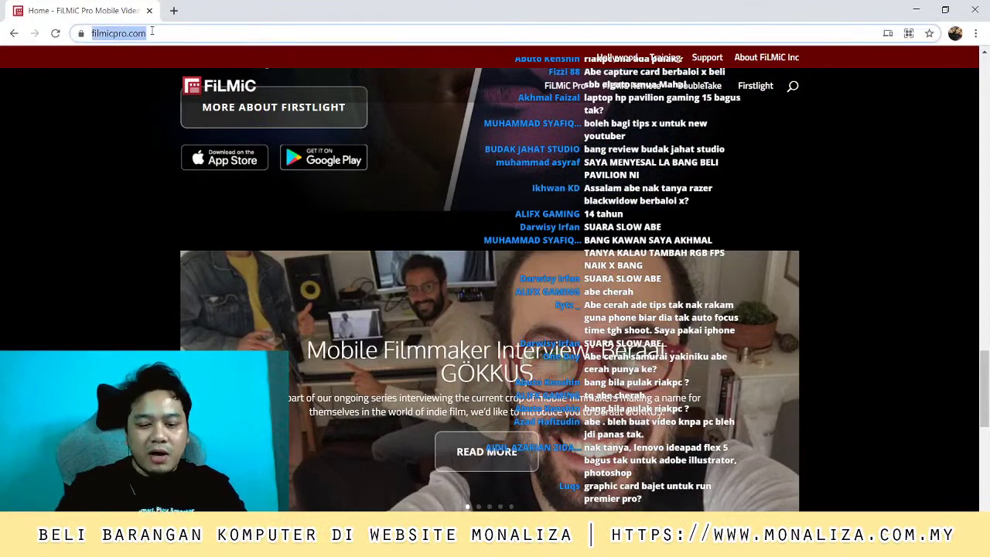
pyautogui.write('download mc')
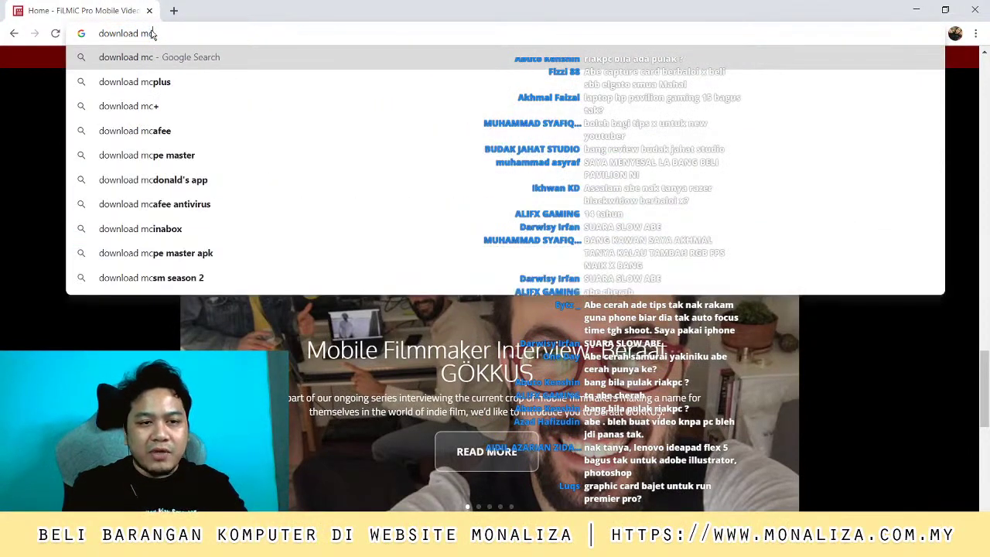
pyautogui.press('BackSpace')
pyautogui.write('avis beacon')
pyautogui.press('Return')
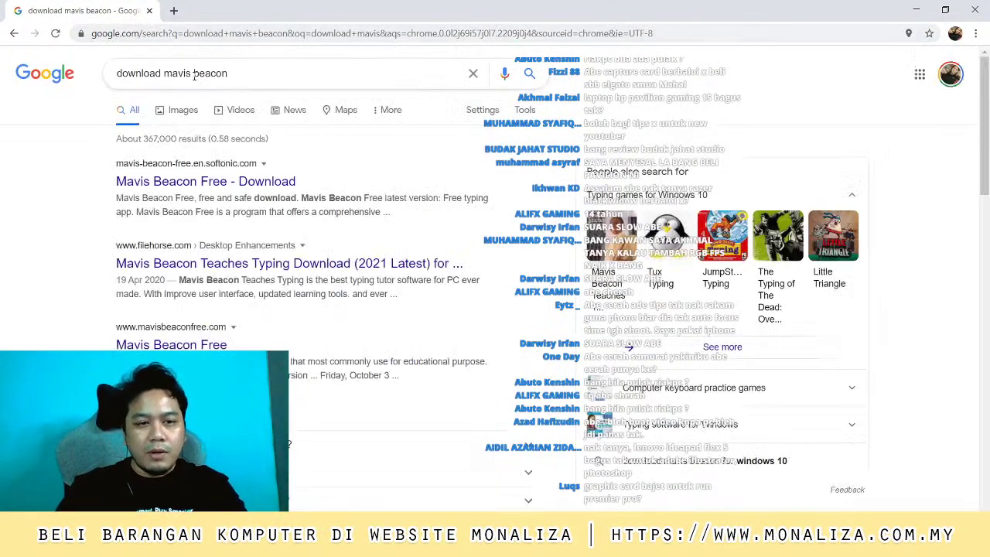
pyautogui.doubleClick(210, 73)
pyautogui.press('BackSpace')
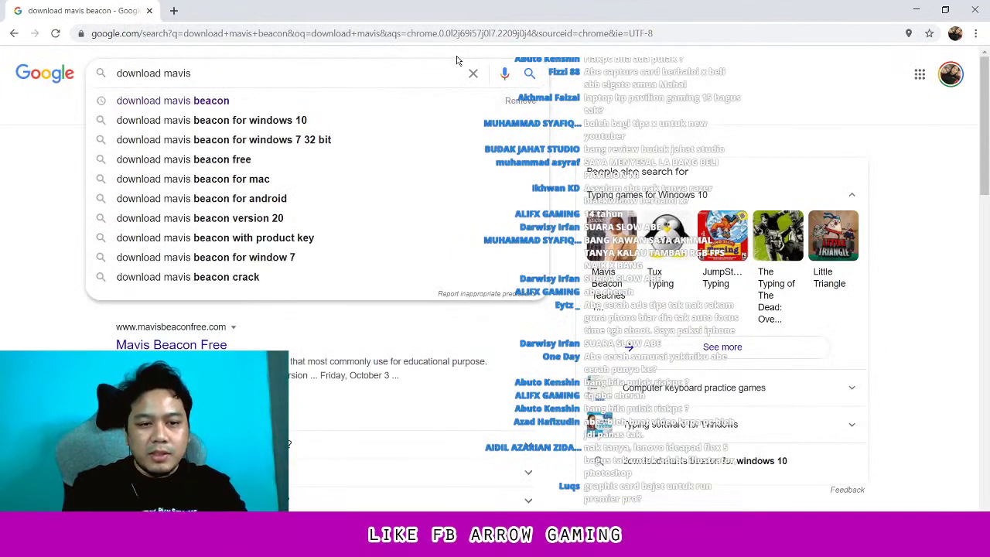
pyautogui.write(' apps')
pyautogui.press('Return')
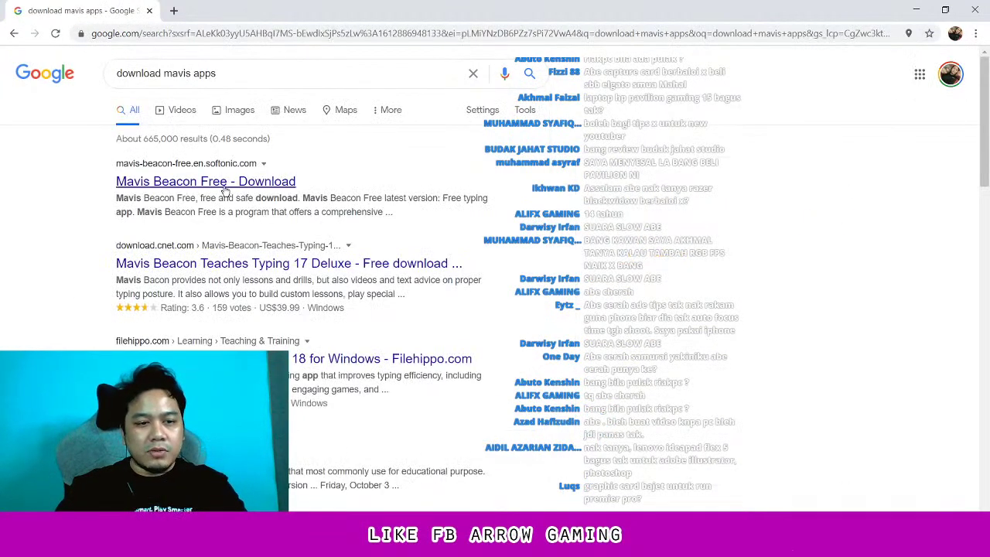
# Check the Mavis Beacon Free download page, return, and search 'download mavis video apps'
pyautogui.click(224, 186)
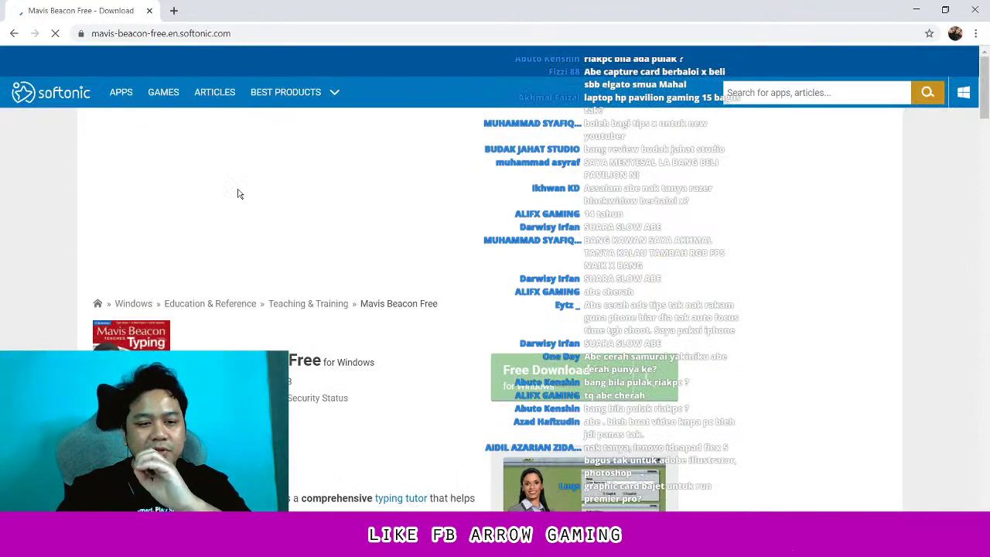
pyautogui.scroll(-3, 239, 190)
pyautogui.scroll(3, 199, 162)
pyautogui.hotkey('alt', 'Left')
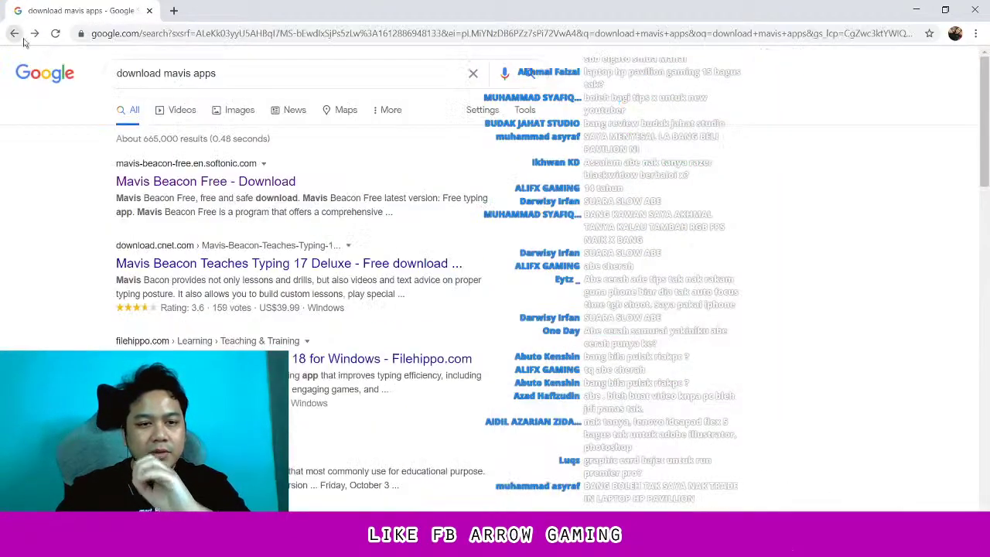
pyautogui.click(188, 74)
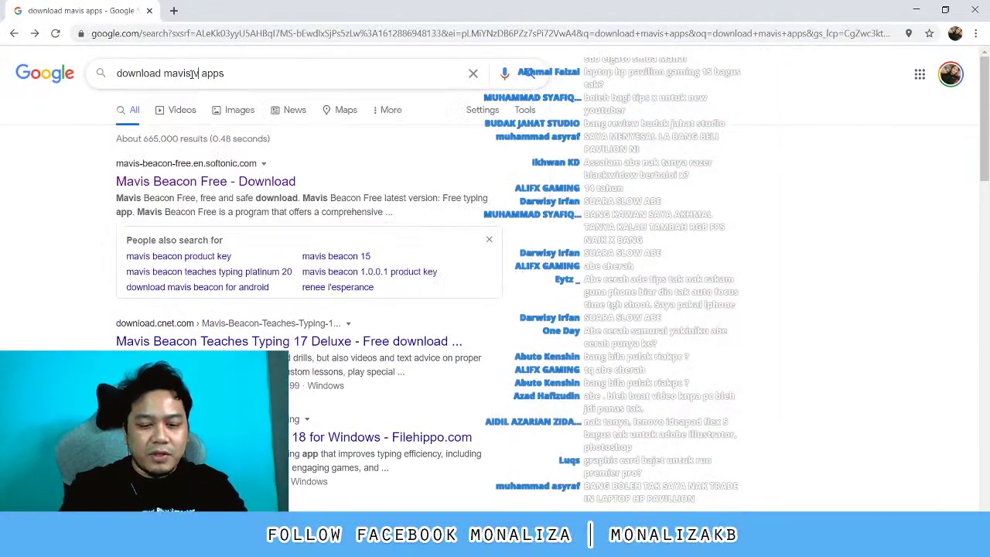
pyautogui.write('vide o')
pyautogui.press('Return')
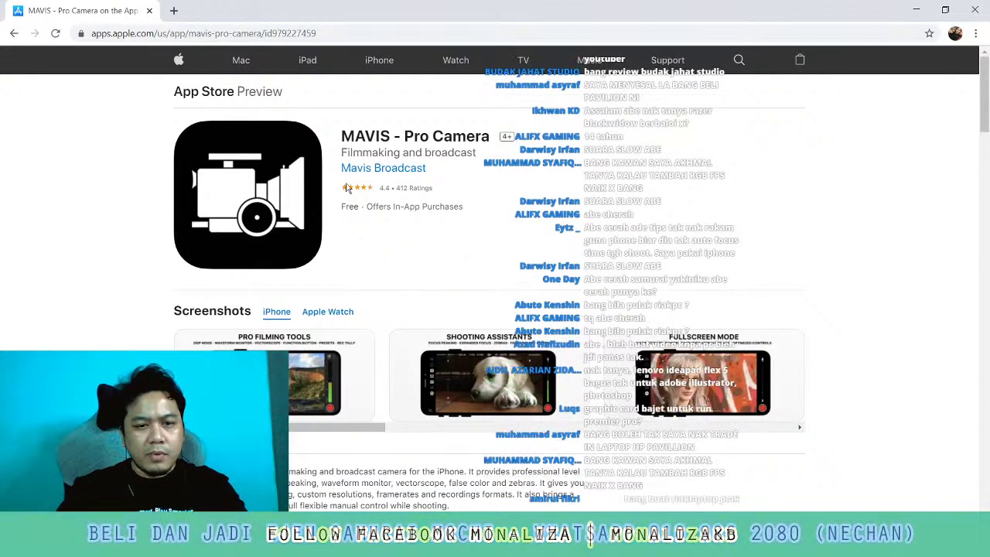
# Scroll through the MAVIS - Pro Camera App Store screenshots, then go back to the results
pyautogui.scroll(-1, 288, 232)
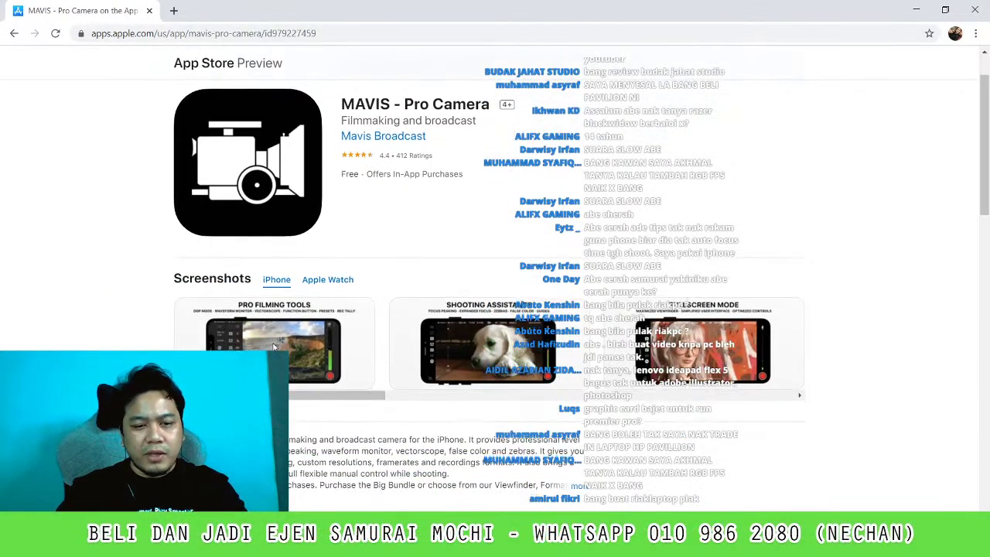
pyautogui.scroll(-1, 290, 278)
pyautogui.scroll(-4, 290, 278)
pyautogui.scroll(1, 290, 271)
pyautogui.scroll(4, 290, 270)
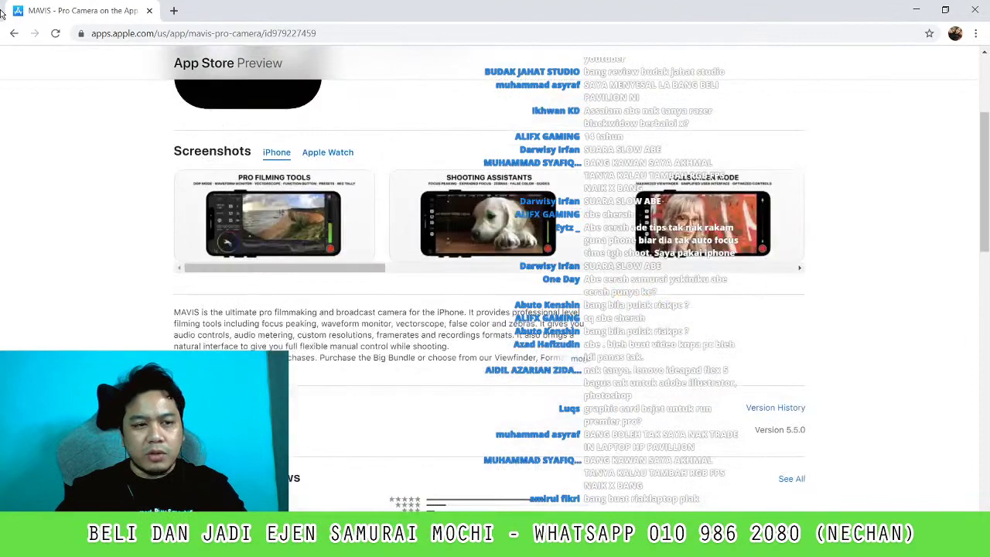
pyautogui.click(12, 33)
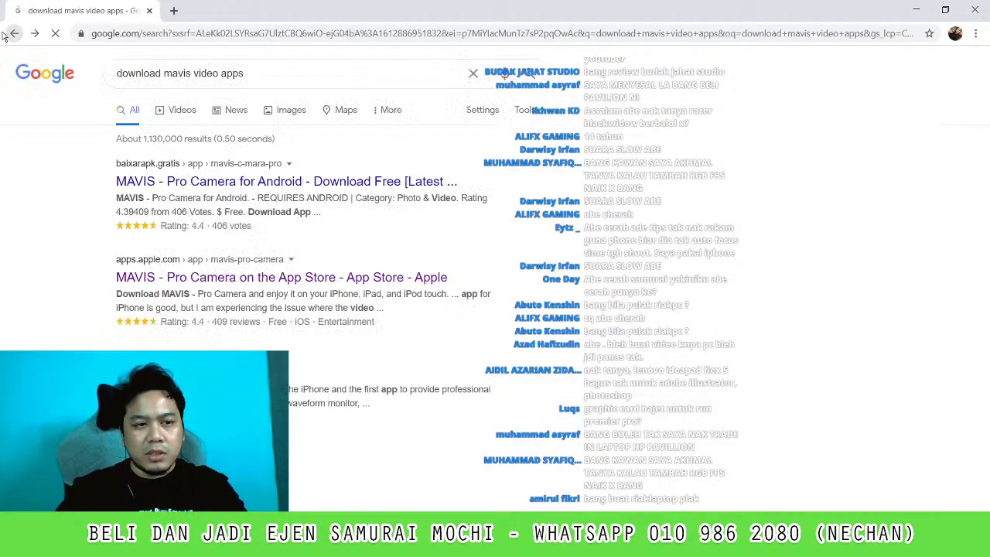
# Switch to image results for 'download mavis video apps' and preview a MAVIS camera screenshot
pyautogui.click(286, 112)
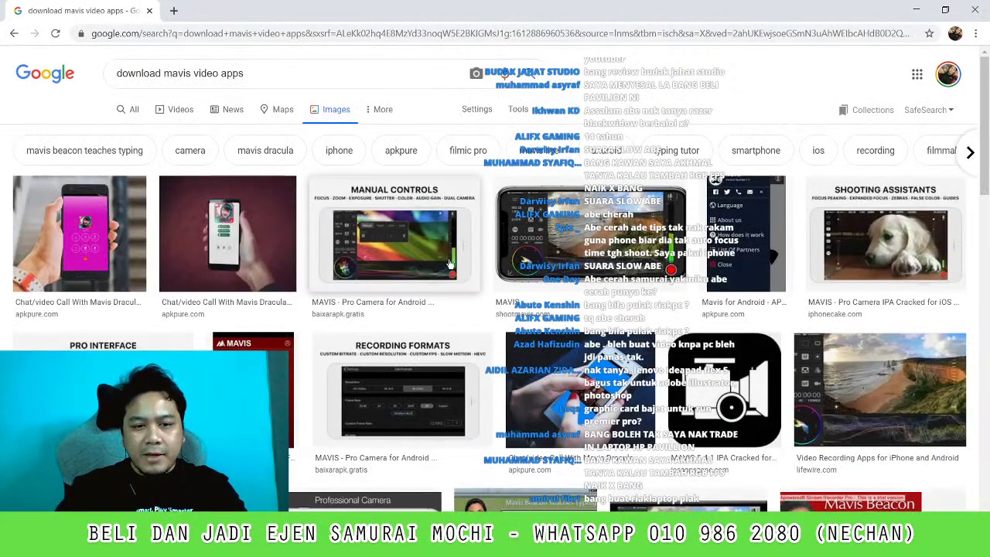
pyautogui.click(677, 202)
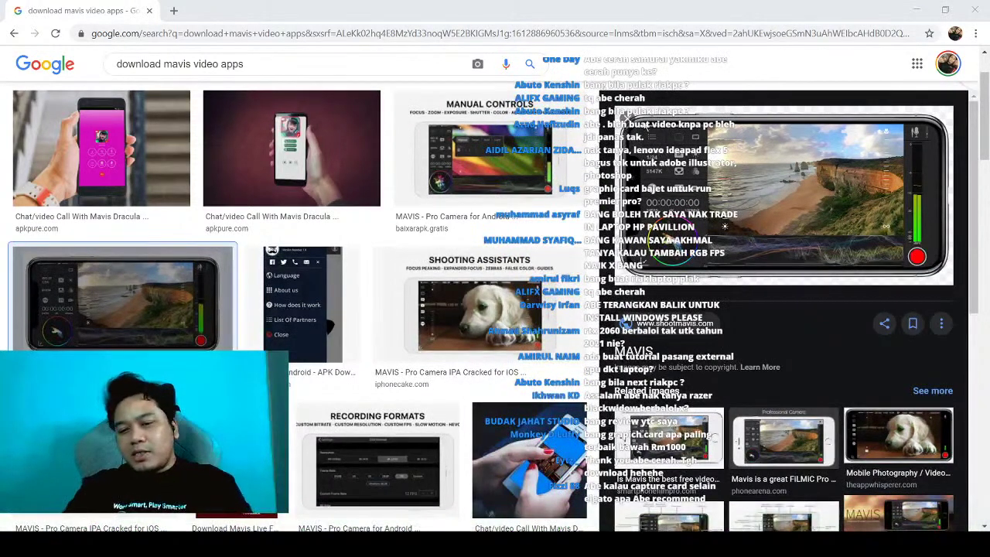
# Search YouTube for 'budak jahat studio' using the address bar's YouTube tab-search
pyautogui.click(320, 33)
pyautogui.write('yo')
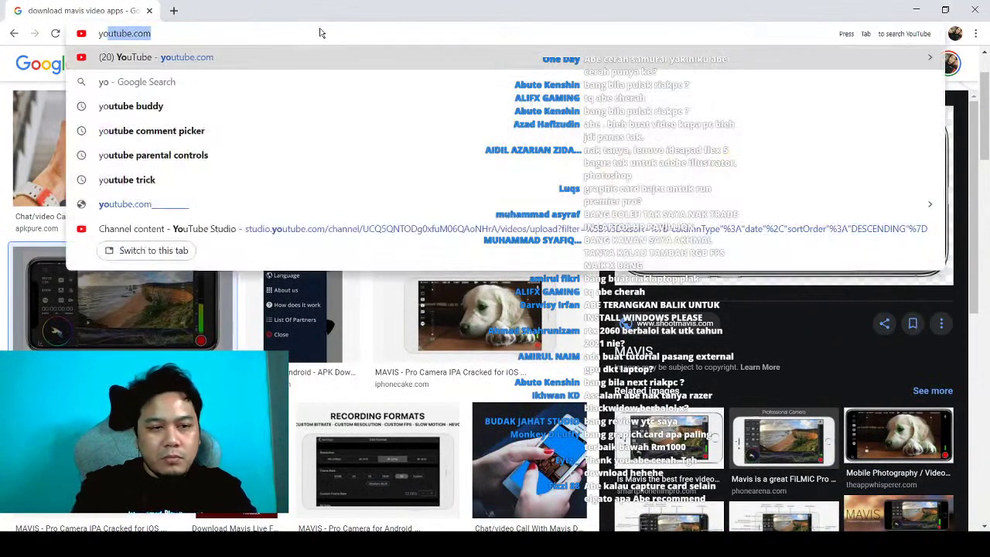
pyautogui.write('utube')
pyautogui.press('Delete')
pyautogui.press('Down')
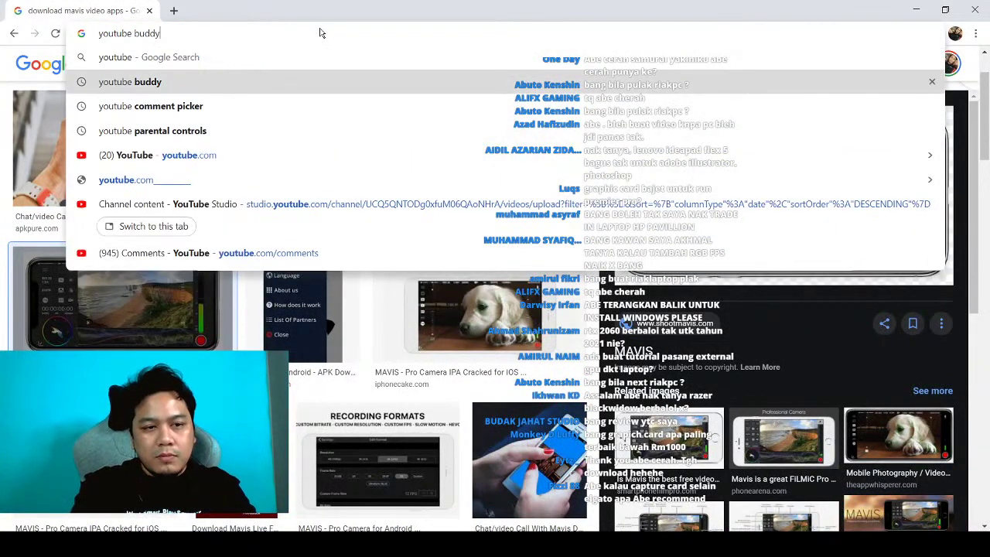
pyautogui.press('BackSpace')
pyautogui.press('BackSpace')
pyautogui.press('BackSpace')
pyautogui.press('BackSpace')
pyautogui.press('BackSpace')
pyautogui.press('BackSpace')
pyautogui.press('Down')
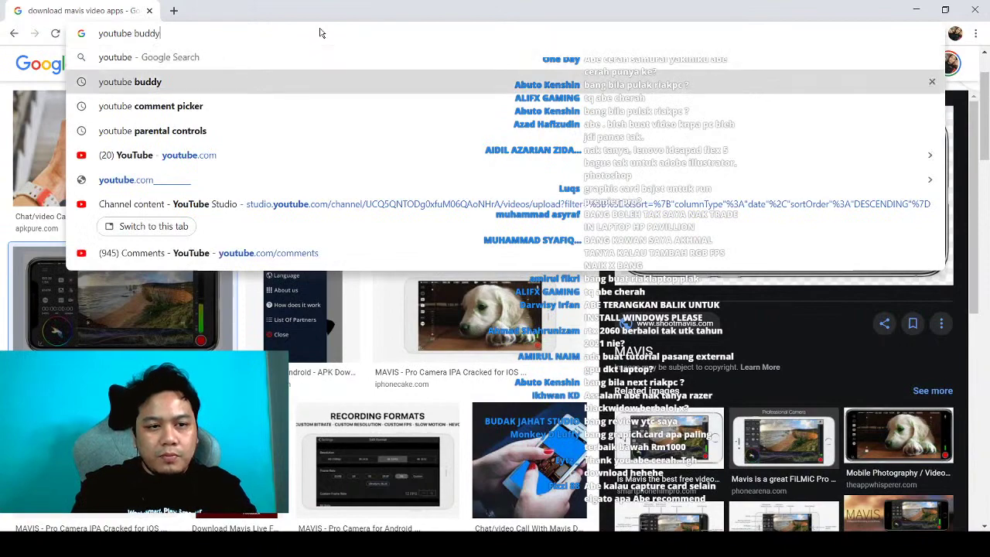
pyautogui.press('BackSpace')
pyautogui.press('BackSpace')
pyautogui.hotkey('ctrl', 'a')
pyautogui.press('BackSpace')
pyautogui.write('youtu')
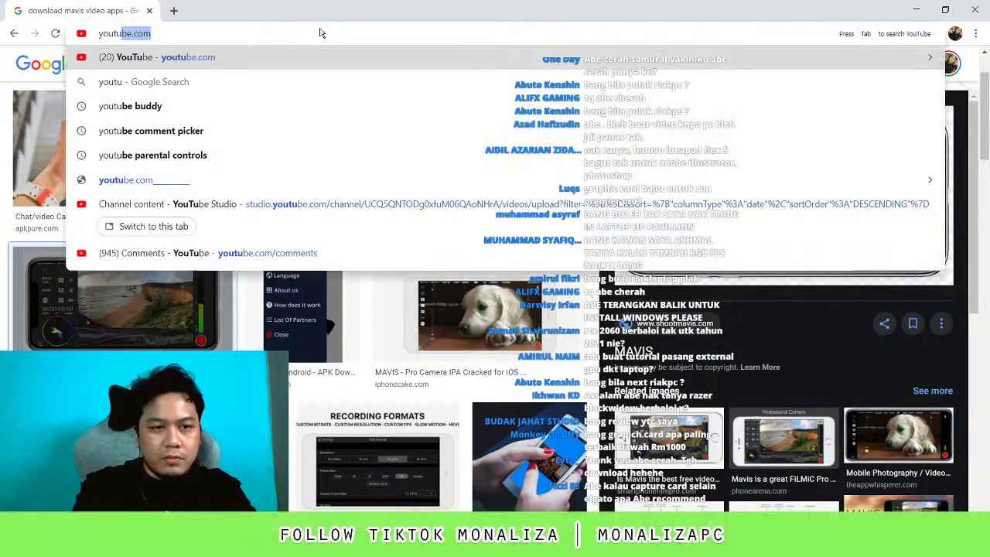
pyautogui.write('be')
pyautogui.press('Tab')
pyautogui.write('bud')
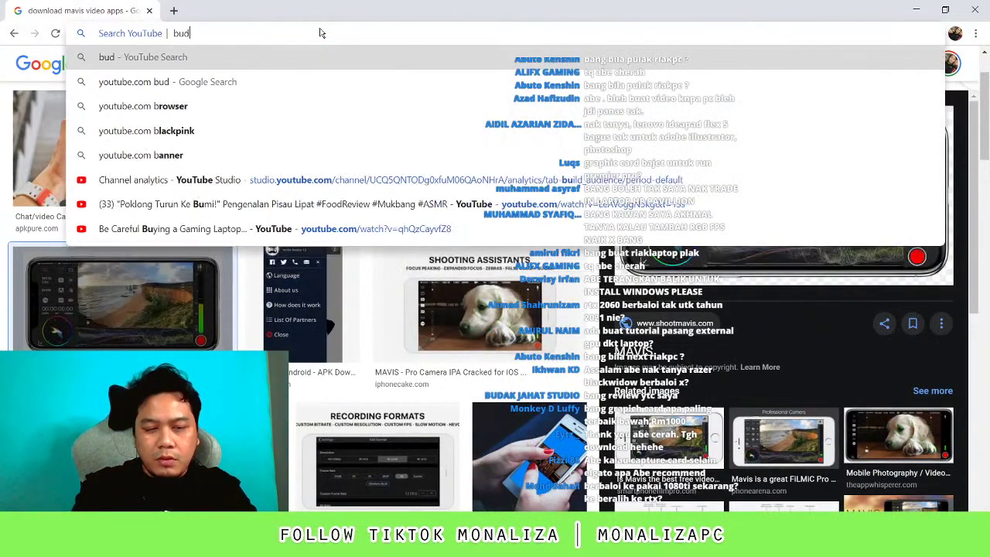
pyautogui.write('ak jahat studio')
pyautogui.press('Return')
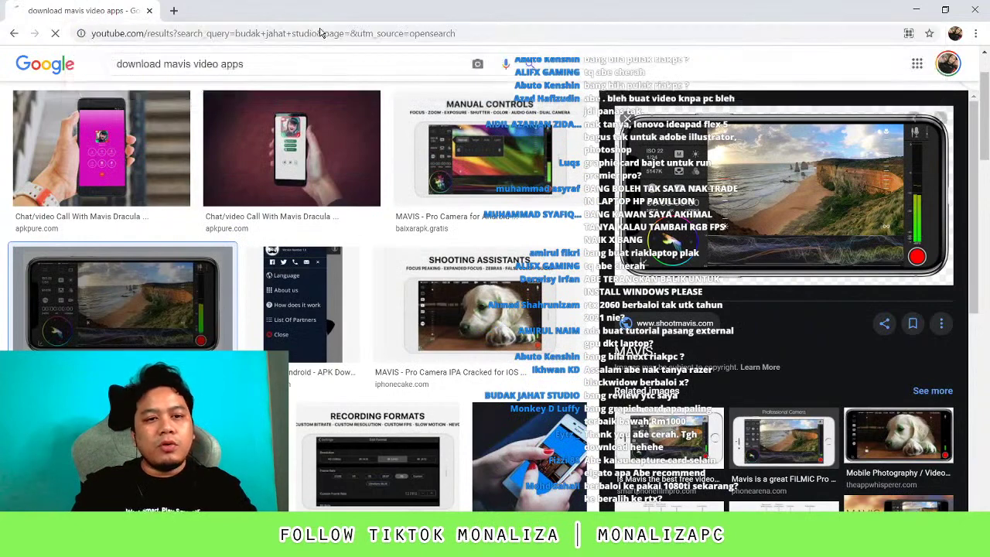
# Open the BUDAK JAHAT STUDIO channel's videos and play '#TECH #YOUTUBER YANG PATUT ANDA SUBSCRIBE'
pyautogui.click(345, 192)
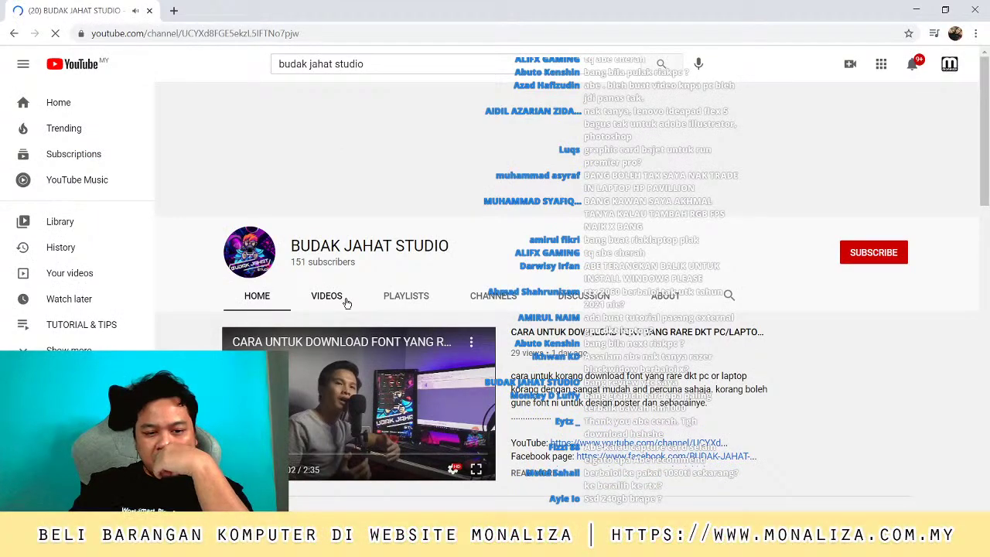
pyautogui.click(346, 302)
pyautogui.scroll(-2, 352, 309)
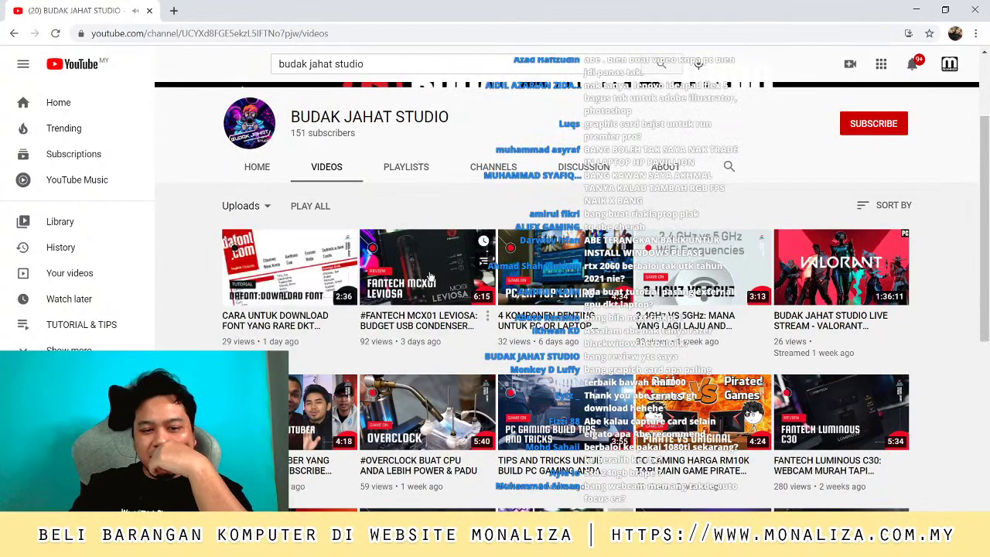
pyautogui.moveTo(427, 267)
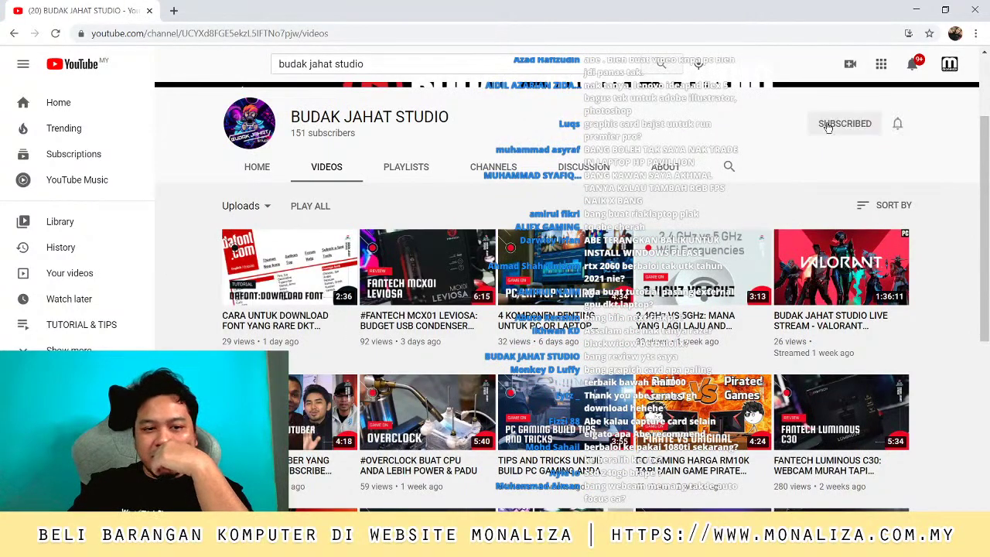
pyautogui.scroll(-2, 555, 246)
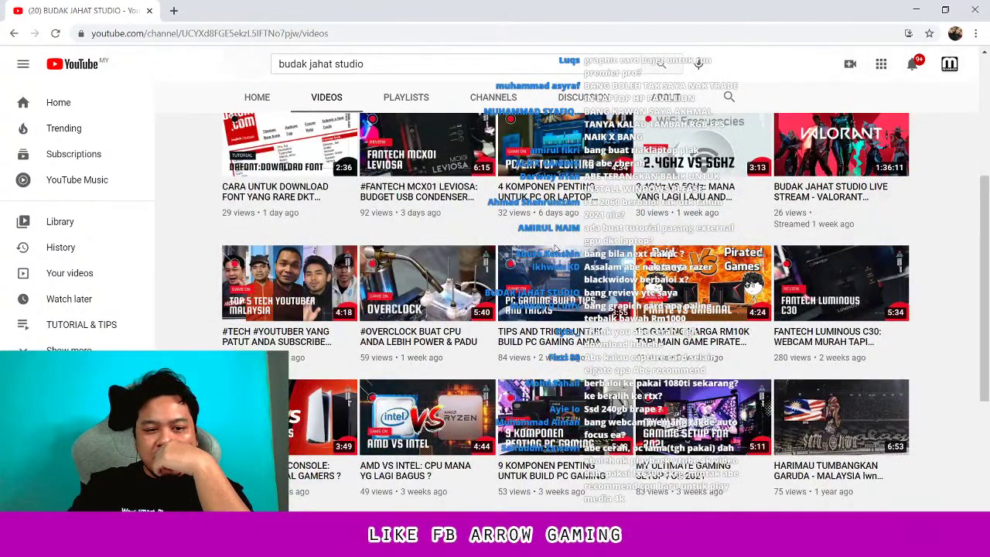
pyautogui.click(344, 308)
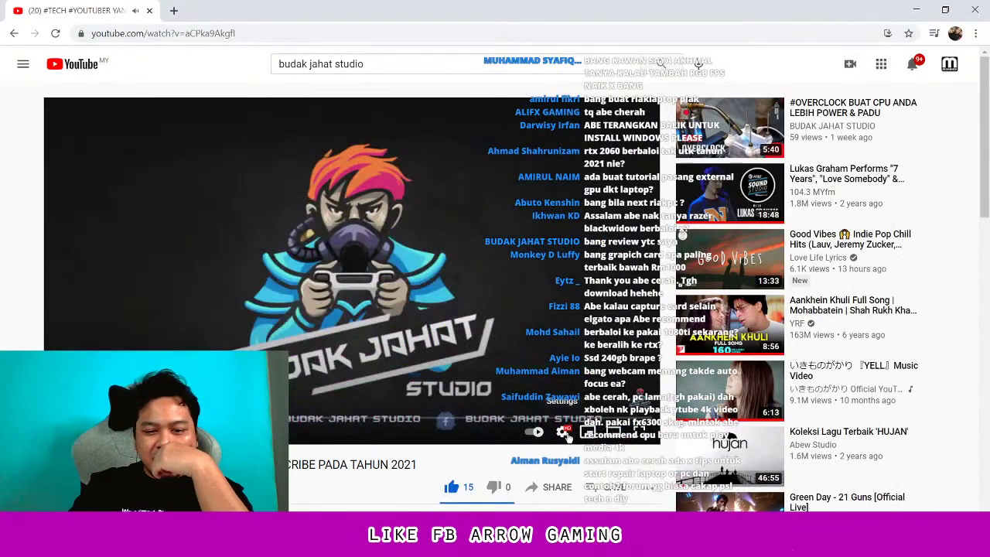
# Look at the video's playback speed options without changing them
pyautogui.click(567, 436)
pyautogui.scroll(-1, 541, 324)
pyautogui.click(533, 304)
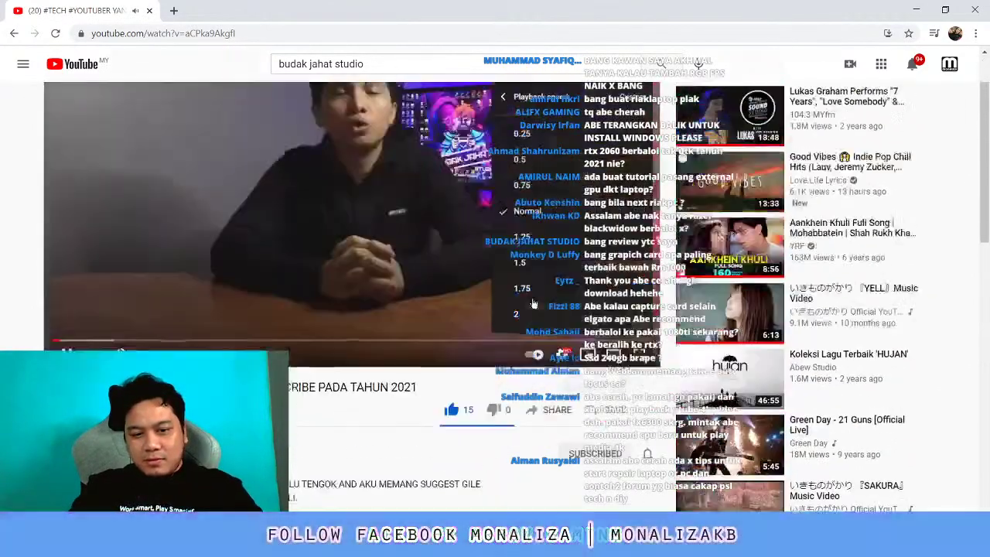
pyautogui.scroll(1, 533, 304)
pyautogui.click(532, 314)
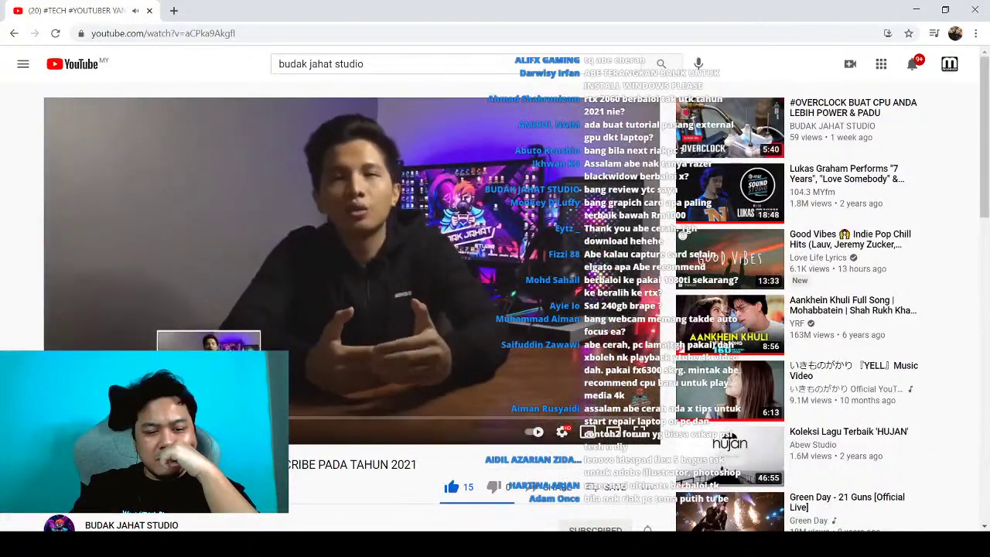
# Scroll down to the comments and dismiss the unfinished comment box
pyautogui.scroll(-1, 495, 309)
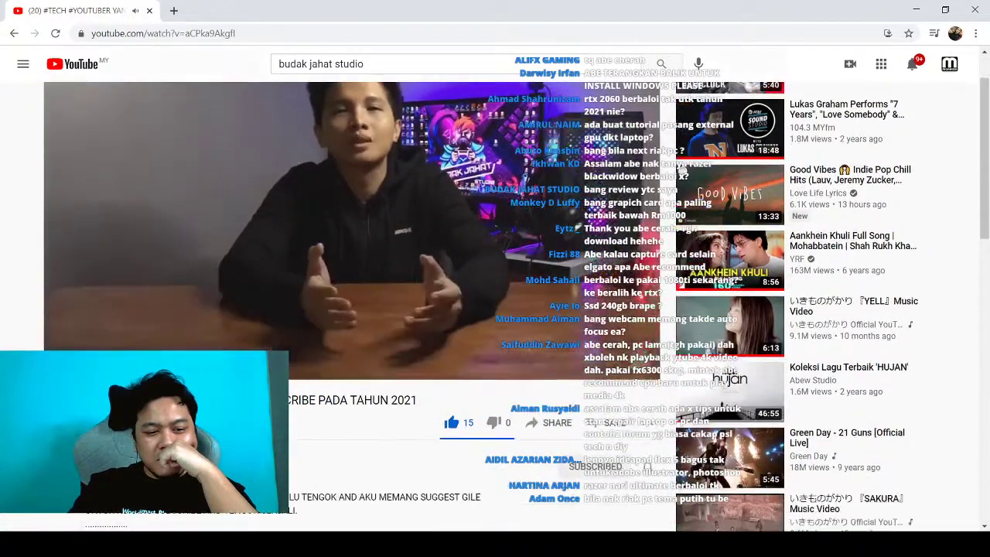
pyautogui.scroll(-3, 495, 309)
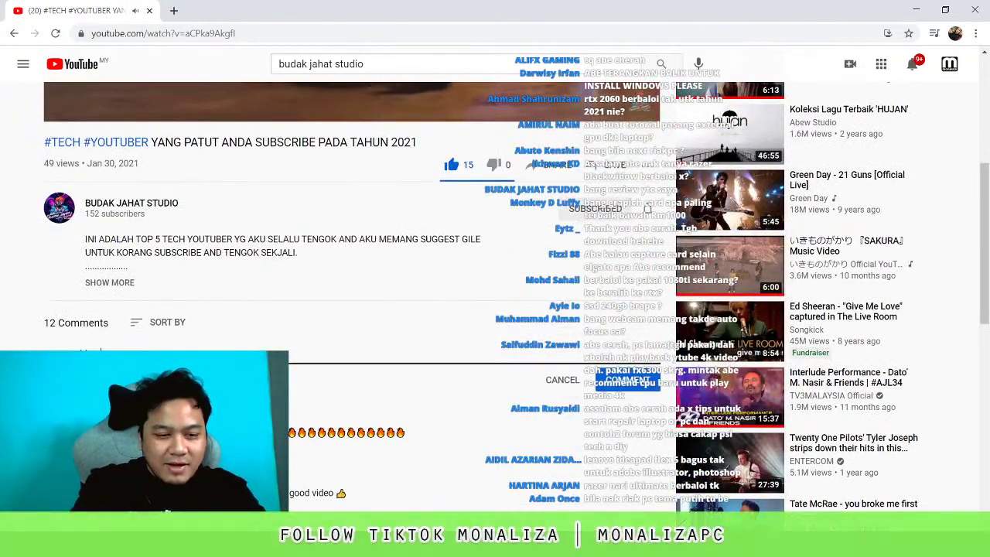
pyautogui.click(627, 380)
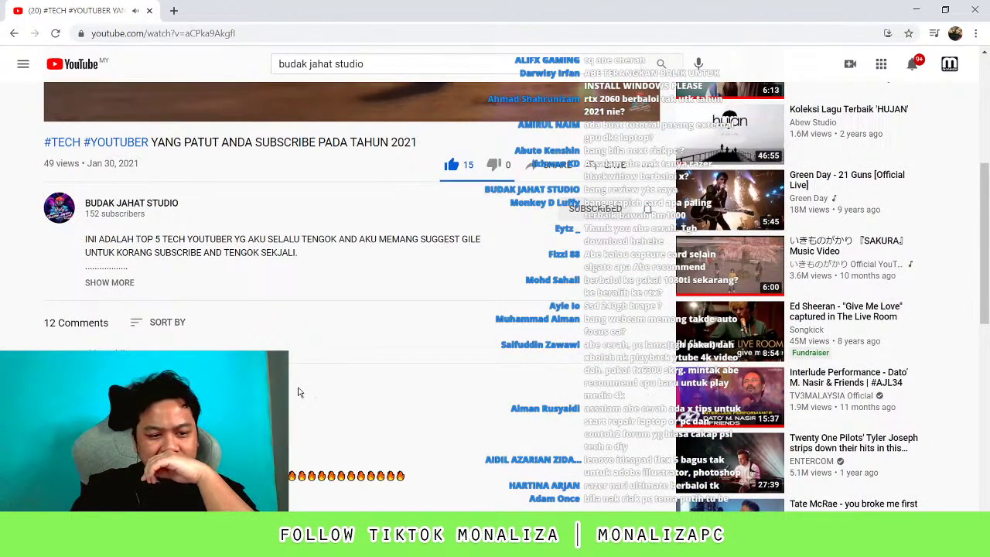
pyautogui.scroll(4, 300, 392)
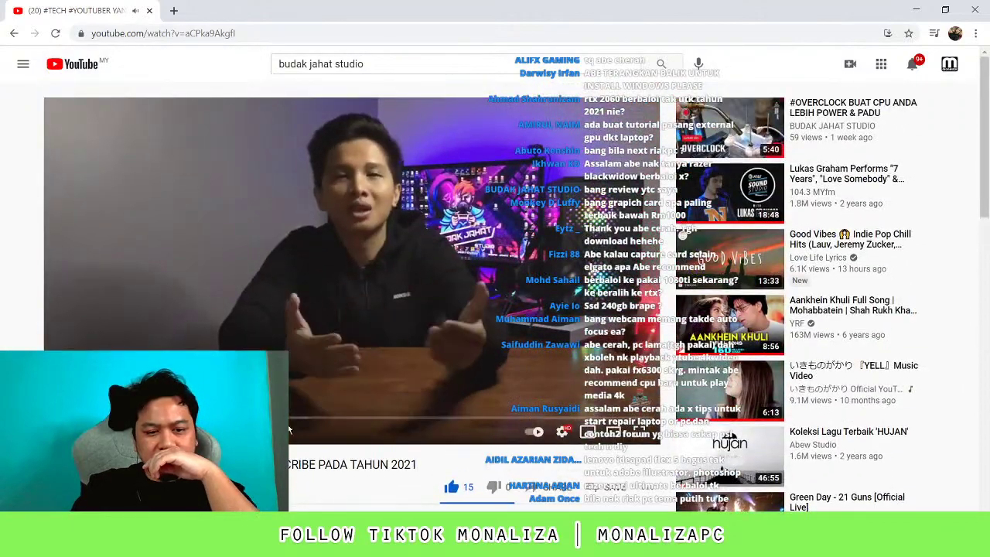
pyautogui.scroll(-3, 288, 430)
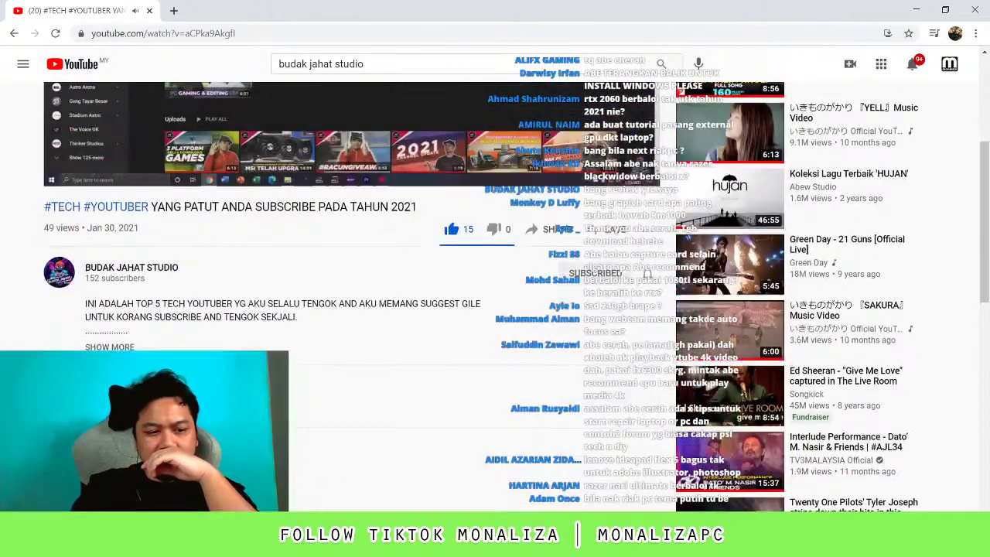
# Expand the full description to read its social links, then open the BUDAK JAHAT STUDIO channel
pyautogui.click(116, 345)
pyautogui.scroll(-1, 374, 380)
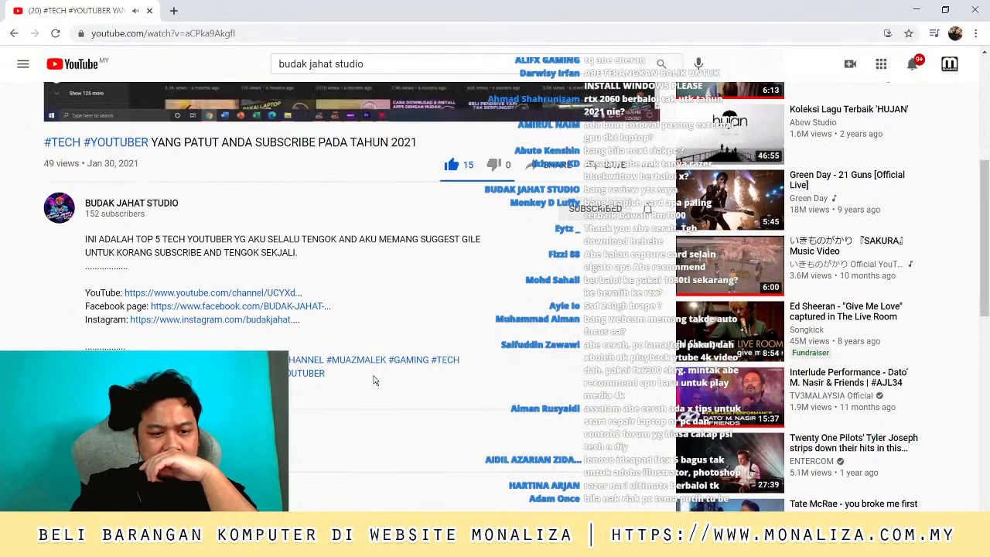
pyautogui.scroll(2, 374, 379)
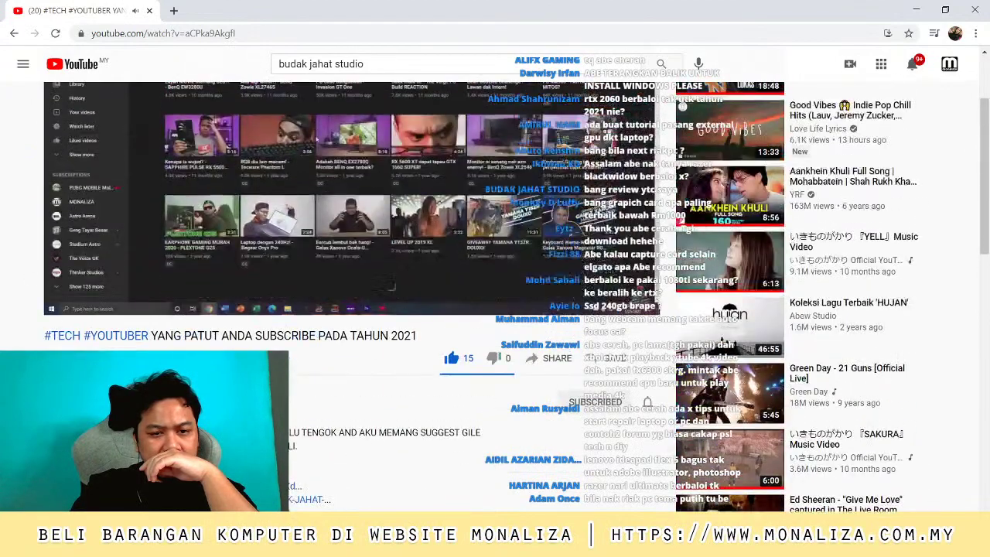
pyautogui.scroll(2, 219, 348)
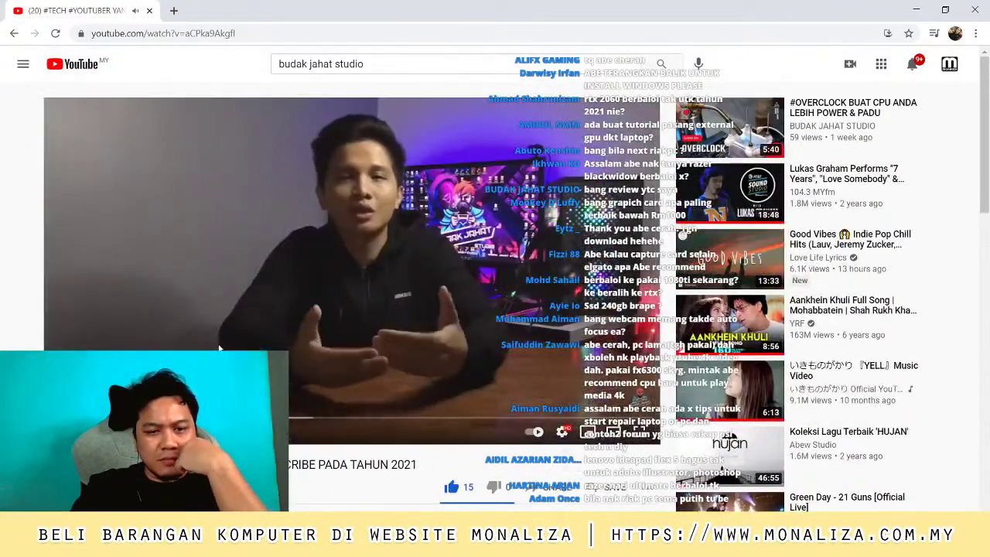
pyautogui.scroll(-3, 193, 333)
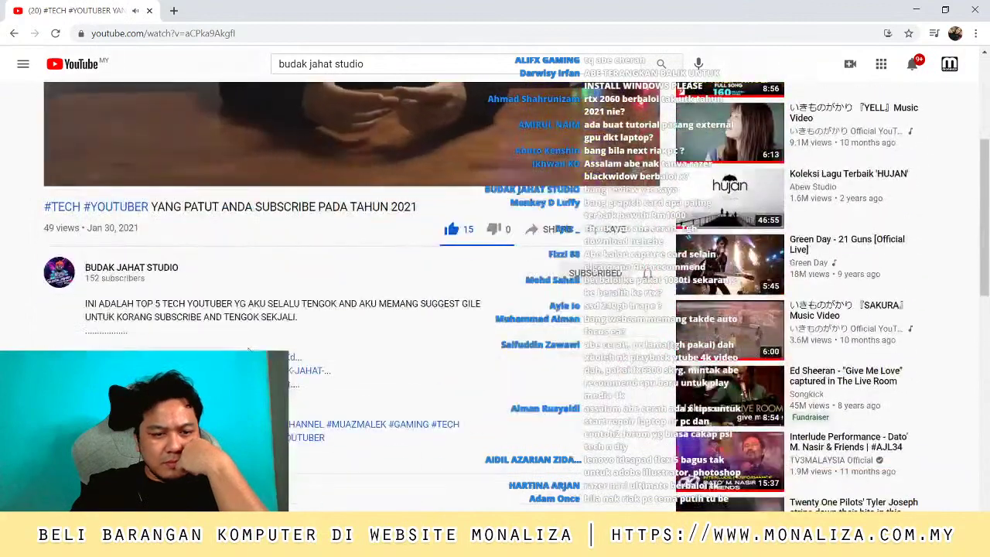
pyautogui.scroll(-1, 167, 340)
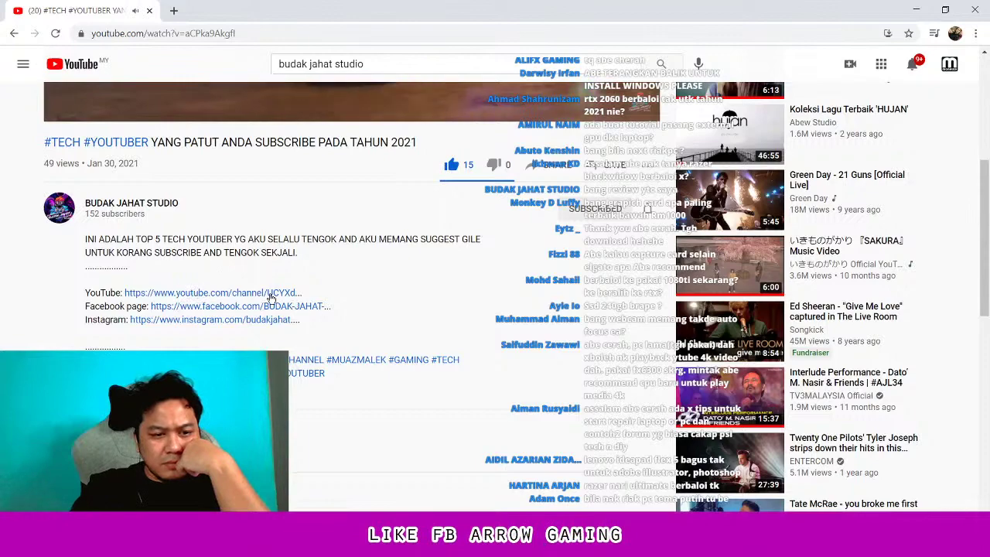
pyautogui.scroll(2, 278, 298)
pyautogui.scroll(3, 266, 294)
pyautogui.scroll(-2, 226, 249)
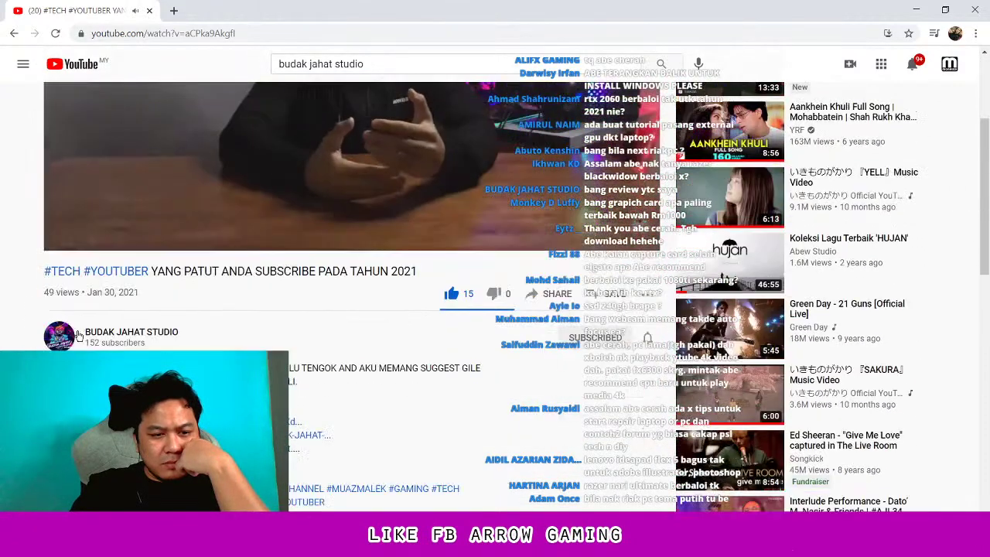
pyautogui.click(132, 325)
# Glance at the BUDAK JAHAT STUDIO videos list, then return to the channel home page
pyautogui.click(340, 293)
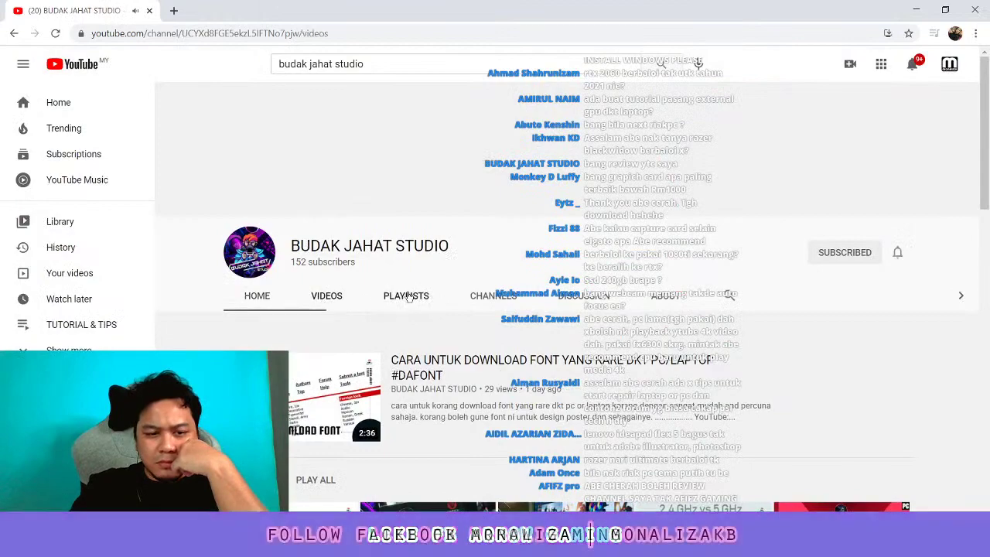
pyautogui.scroll(-3, 396, 275)
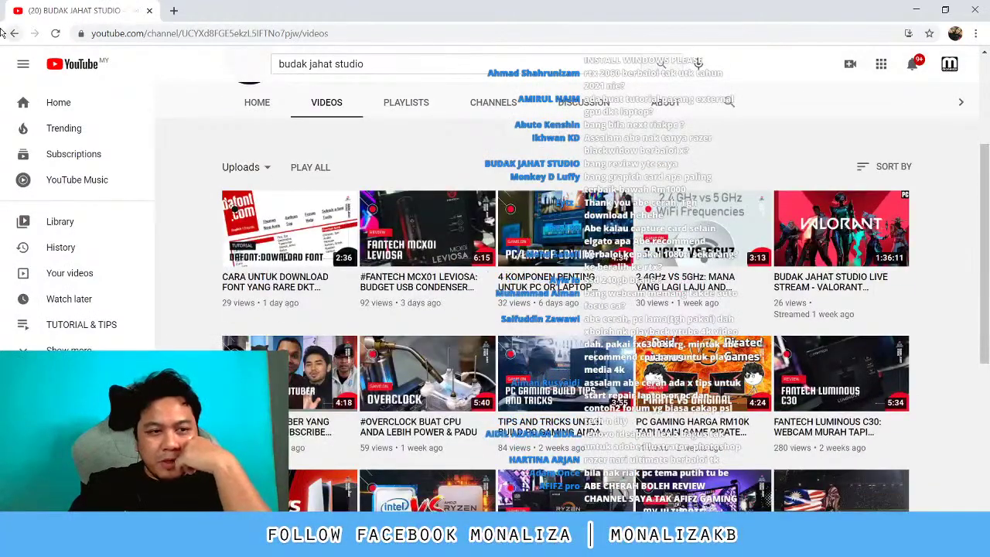
pyautogui.click(14, 34)
pyautogui.scroll(-3, 313, 384)
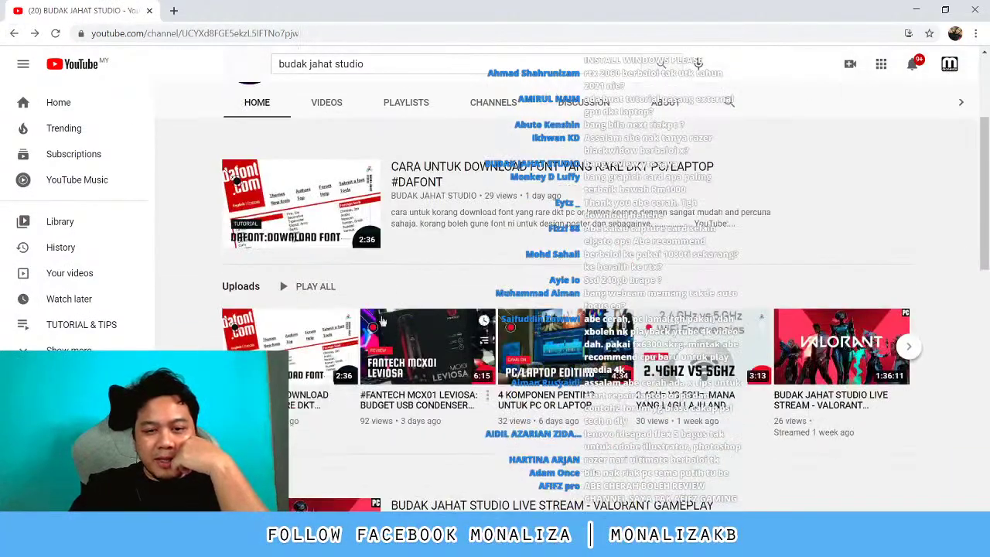
# Play the FANTECH MCX01 LEVIOSA video, skip ahead, adjust quality, and pause it at 4:55
pyautogui.click(411, 338)
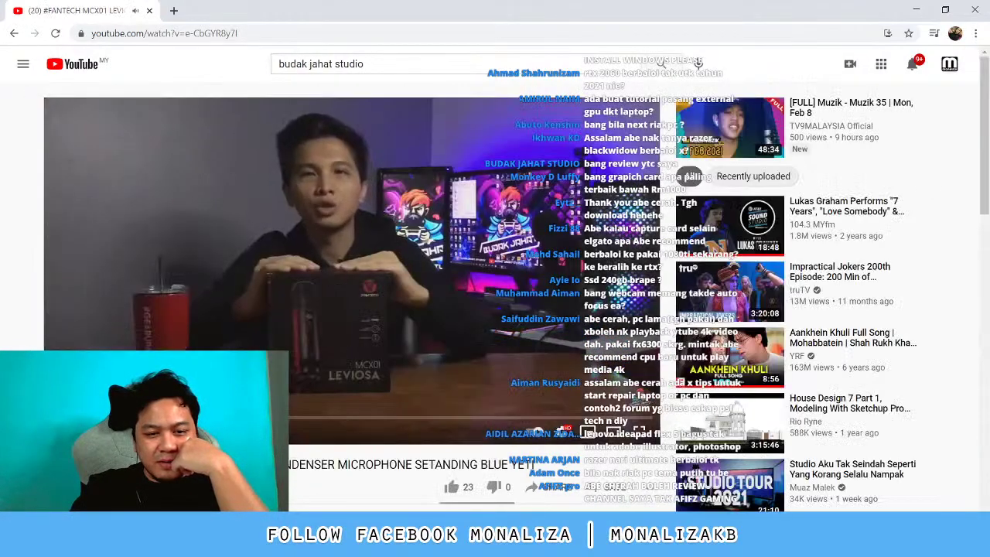
pyautogui.click(318, 417)
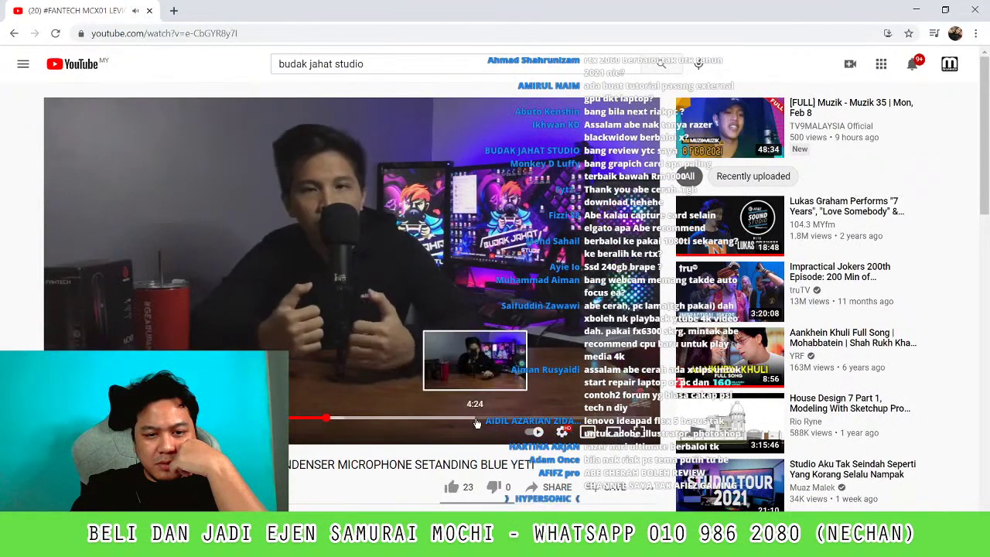
pyautogui.click(476, 419)
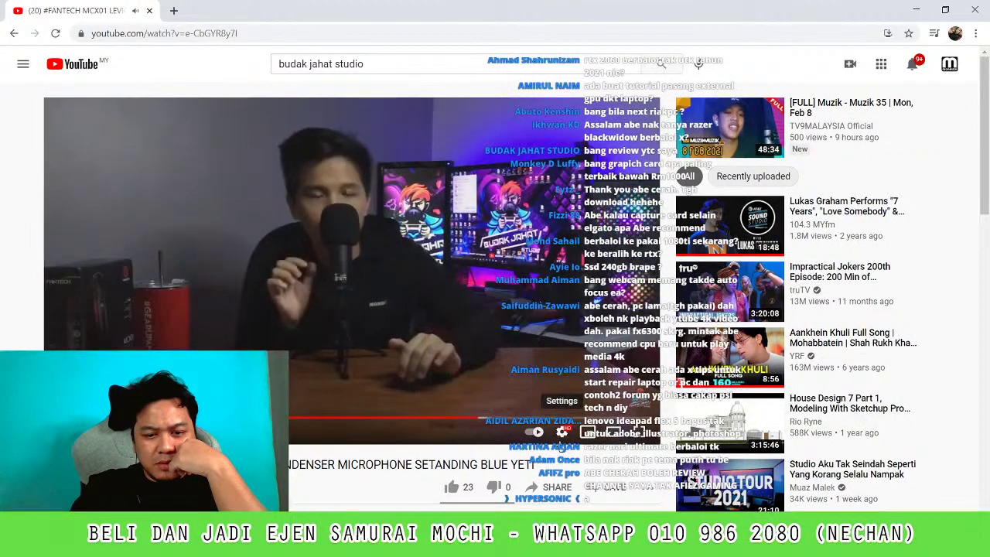
pyautogui.click(561, 431)
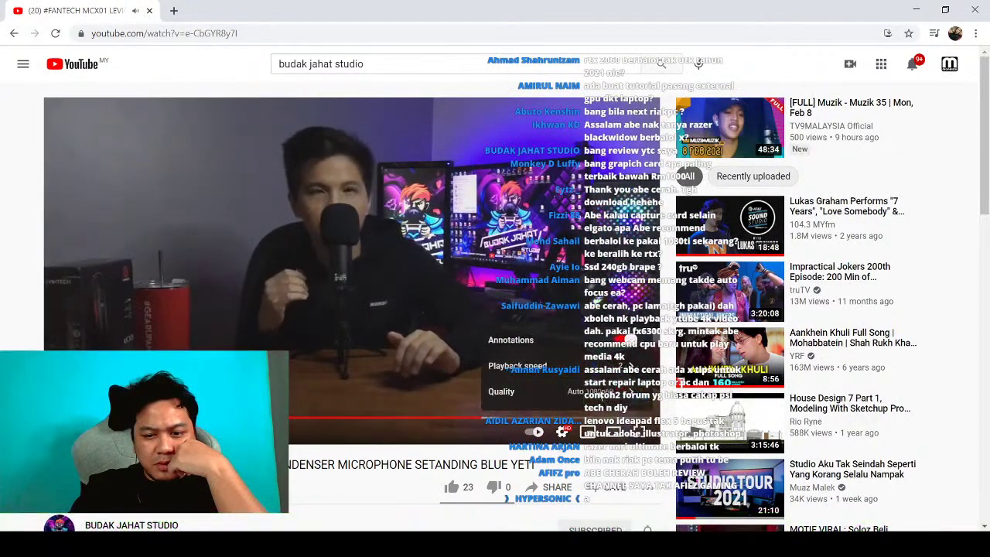
pyautogui.click(541, 391)
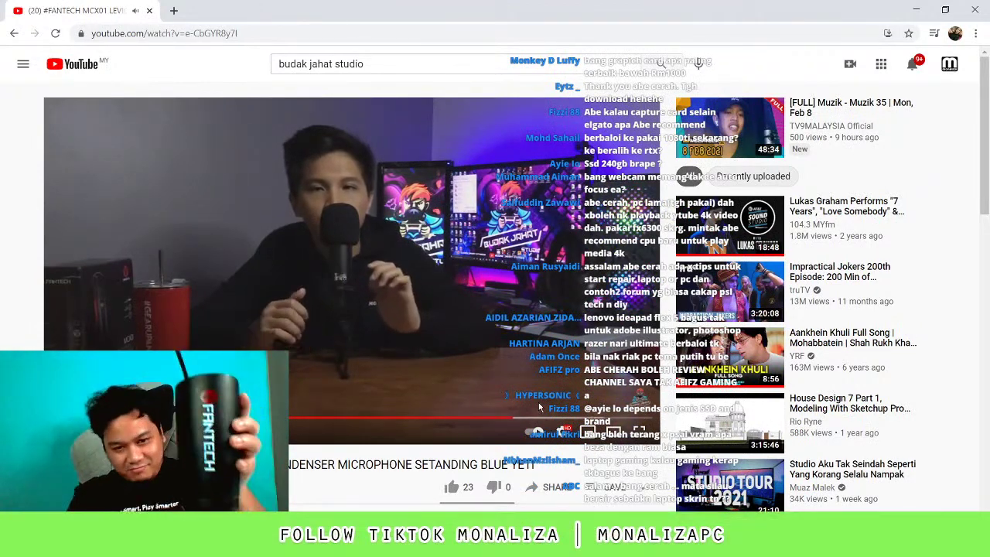
pyautogui.click(524, 334)
pyautogui.scroll(-3, 524, 335)
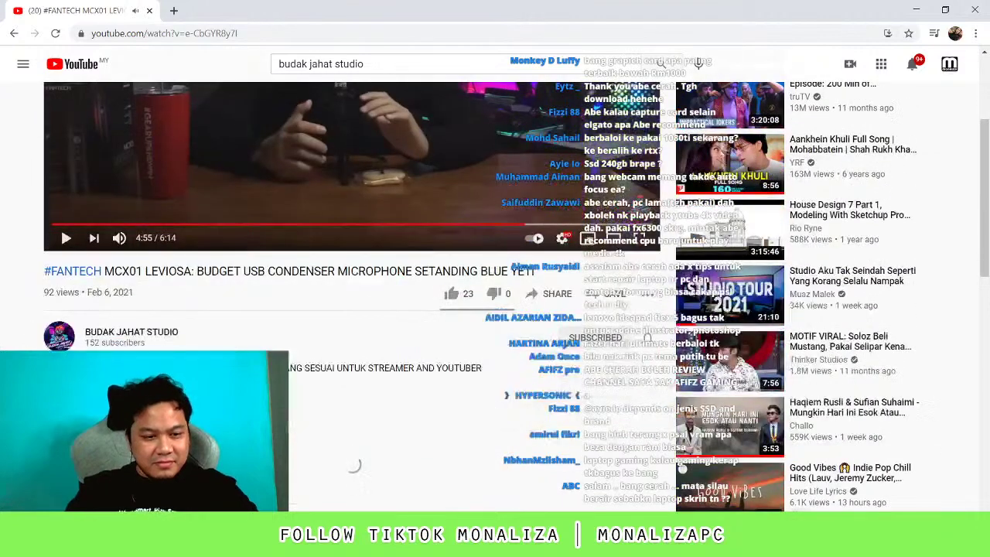
# Open the BUDAK JAHAT STUDIO channel's About tab to view its description and stats
pyautogui.click(142, 330)
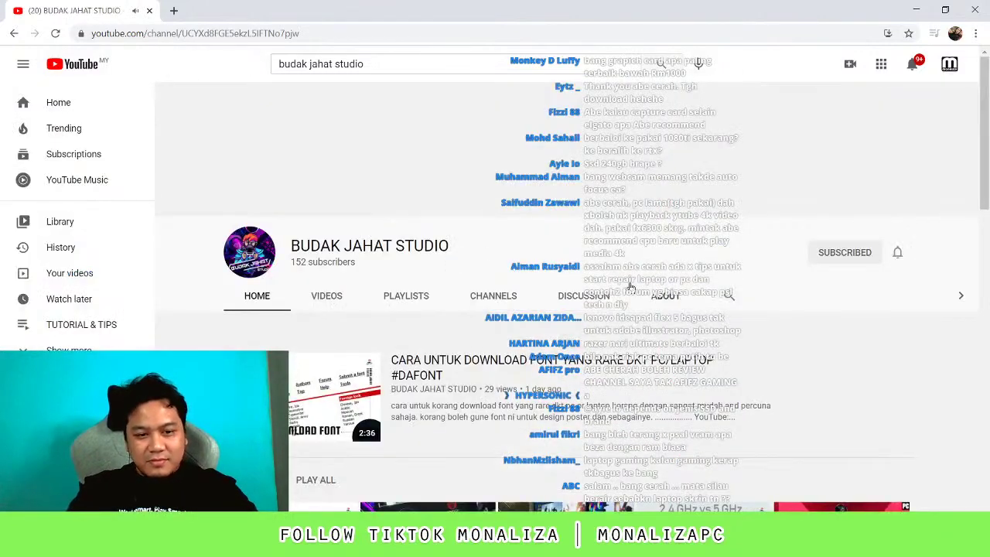
pyautogui.click(651, 298)
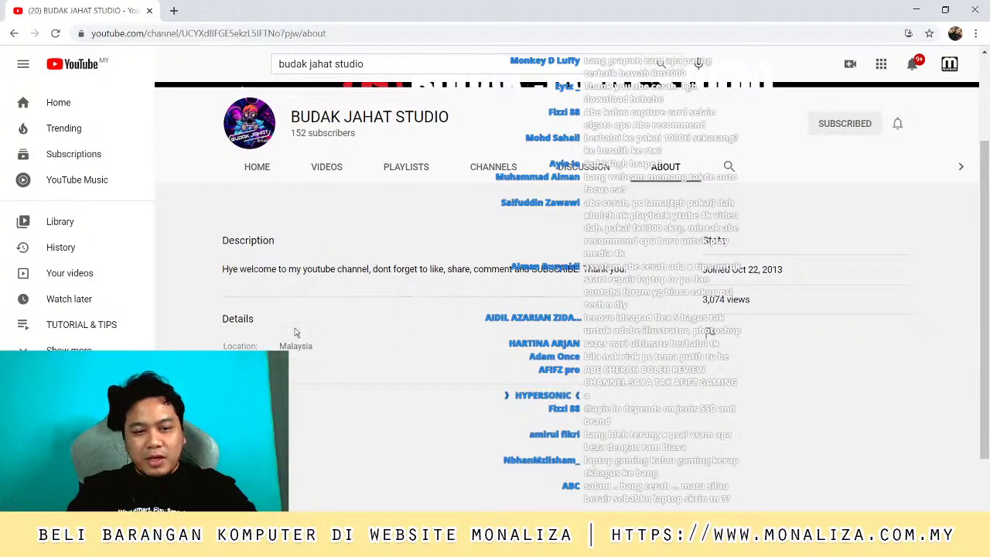
pyautogui.scroll(1, 390, 342)
pyautogui.scroll(1, 425, 406)
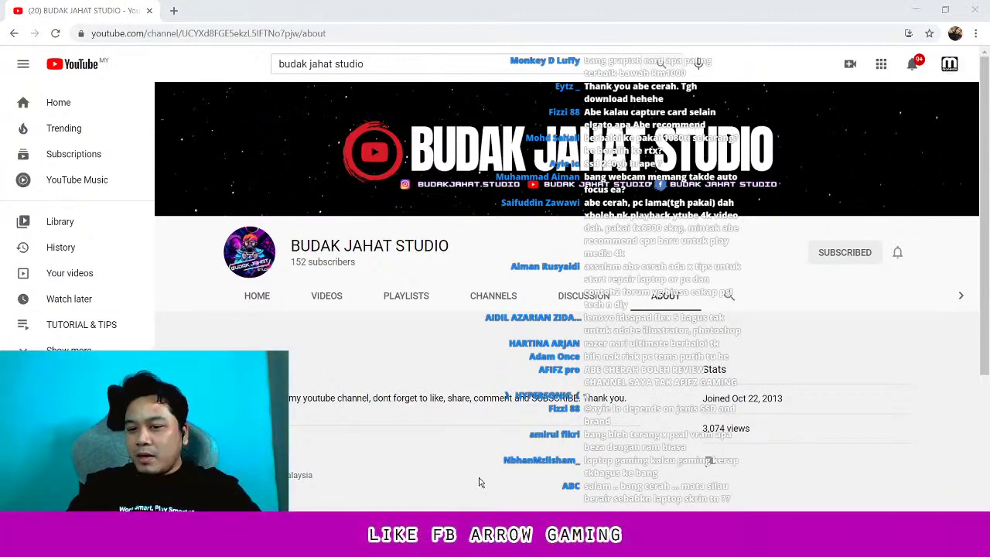
pyautogui.click(449, 445)
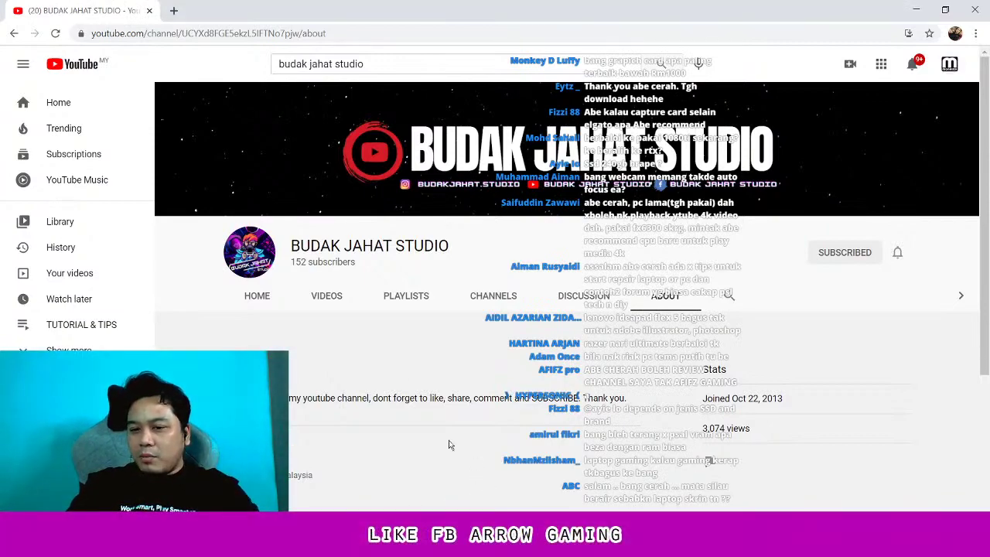
# Show the channel's grid of uploaded videos and scroll through it
pyautogui.click(334, 302)
pyautogui.scroll(-3, 346, 356)
pyautogui.scroll(-3, 346, 357)
pyautogui.scroll(3, 345, 357)
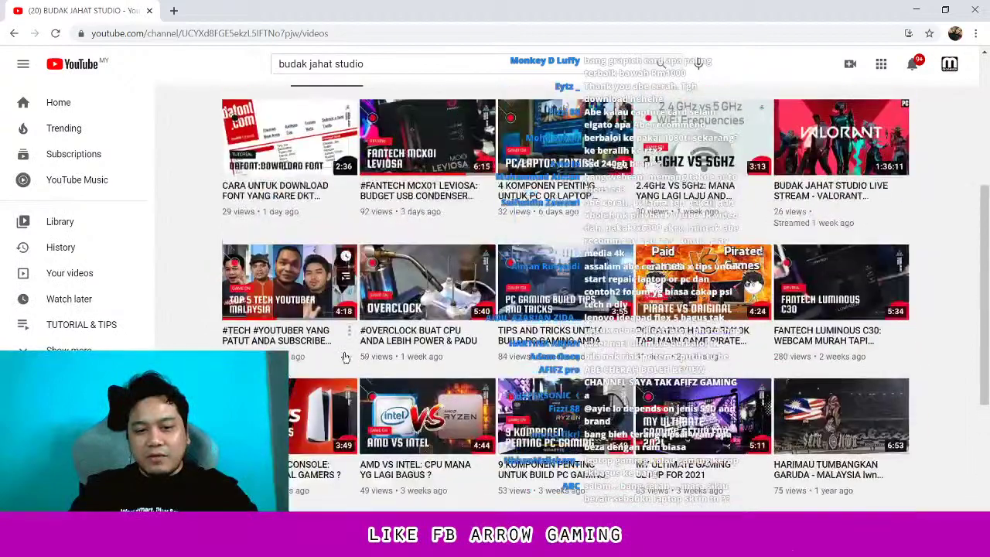
pyautogui.scroll(1, 501, 309)
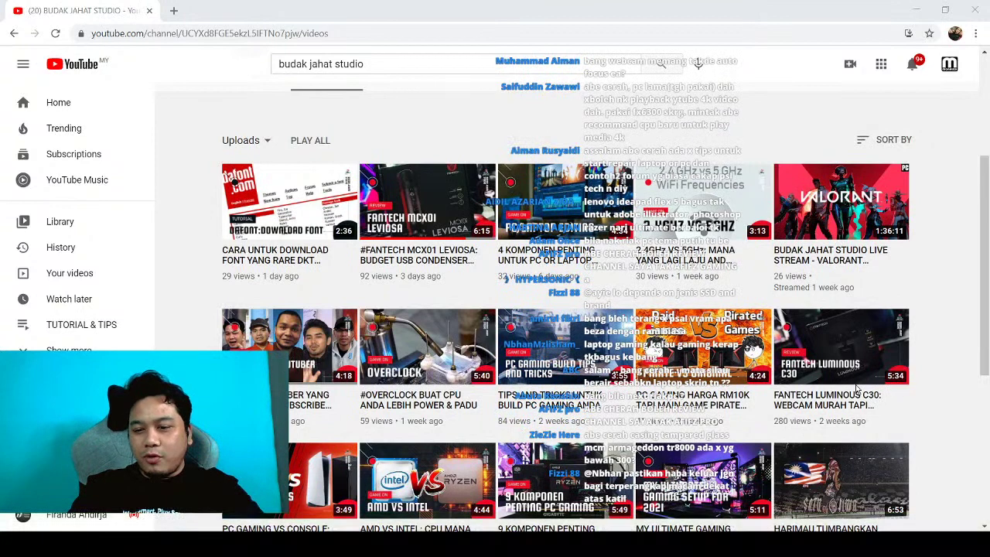
pyautogui.moveTo(427, 136)
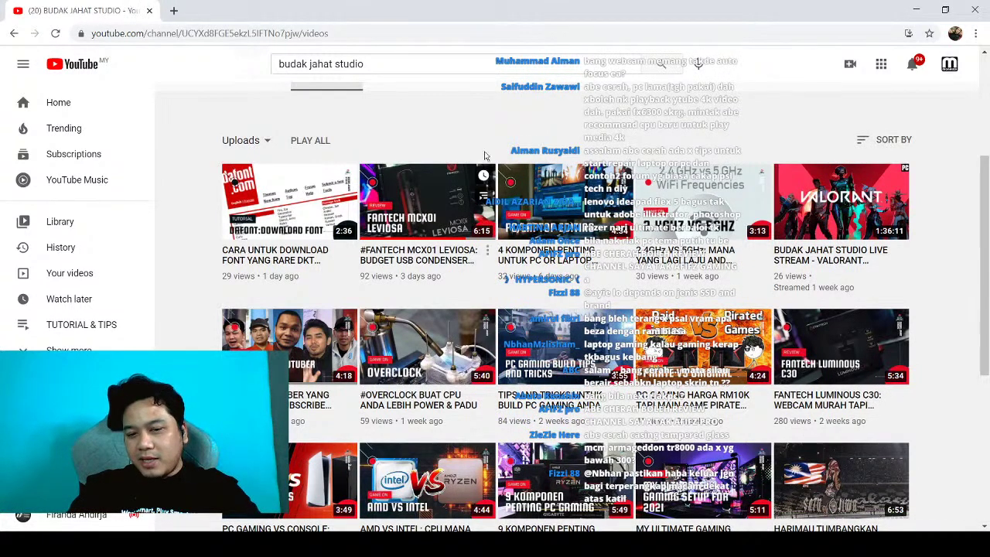
# Search for 'AFIFZ PRO' and open the AFIFZ pro channel
pyautogui.doubleClick(398, 63)
pyautogui.write('AFIFZ PRO')
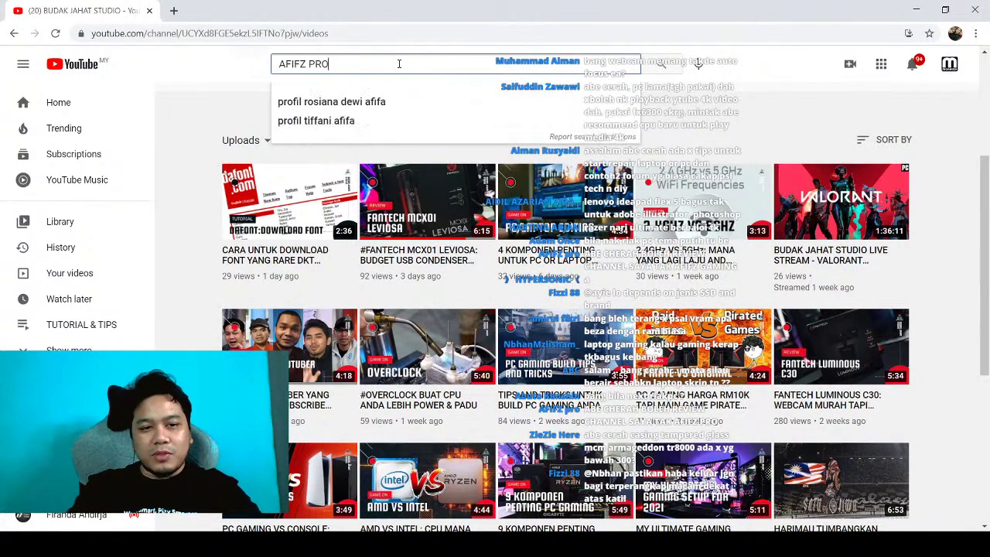
pyautogui.press('Return')
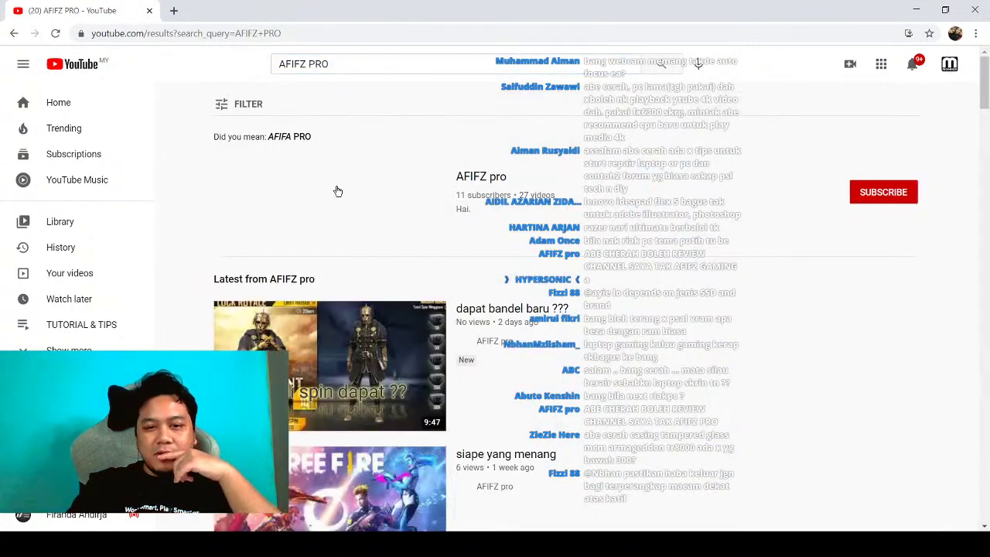
pyautogui.click(337, 191)
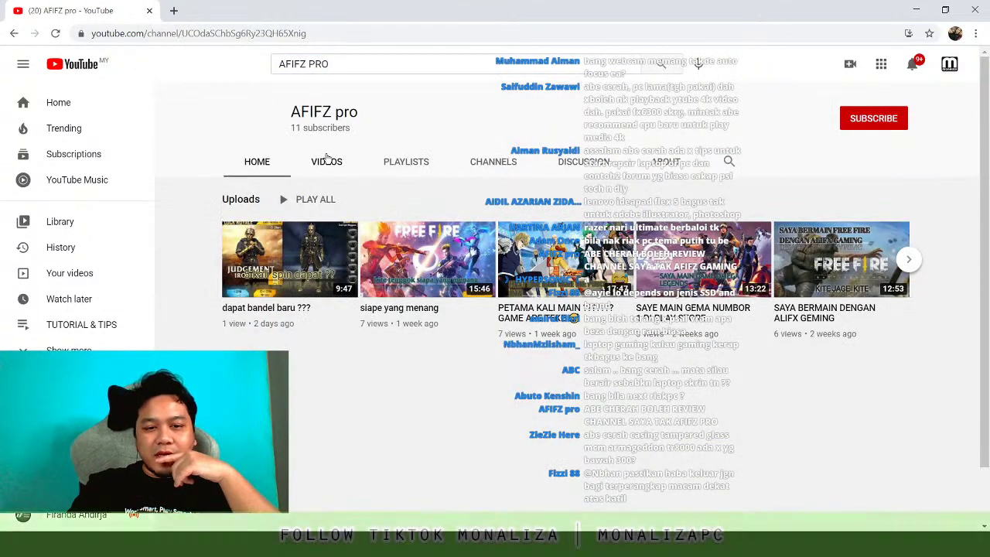
# Play the video 'dapat bandel baru ???' and jump ahead through the gameplay
pyautogui.click(289, 261)
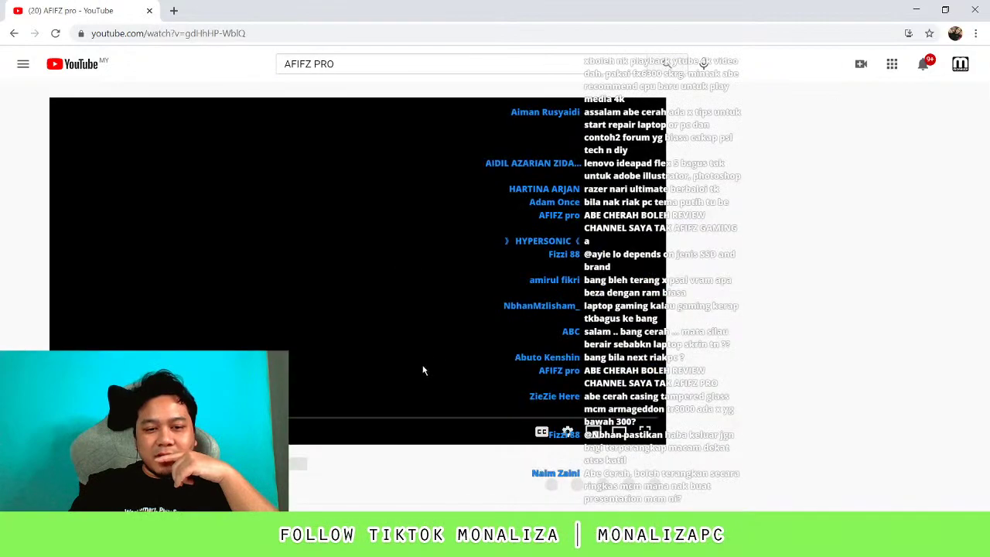
pyautogui.scroll(-3, 546, 452)
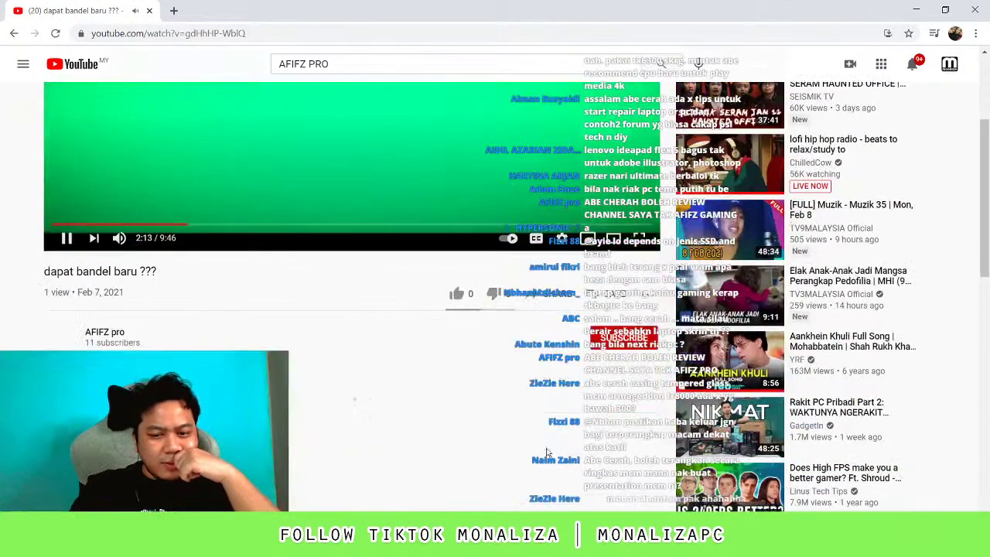
pyautogui.scroll(3, 355, 350)
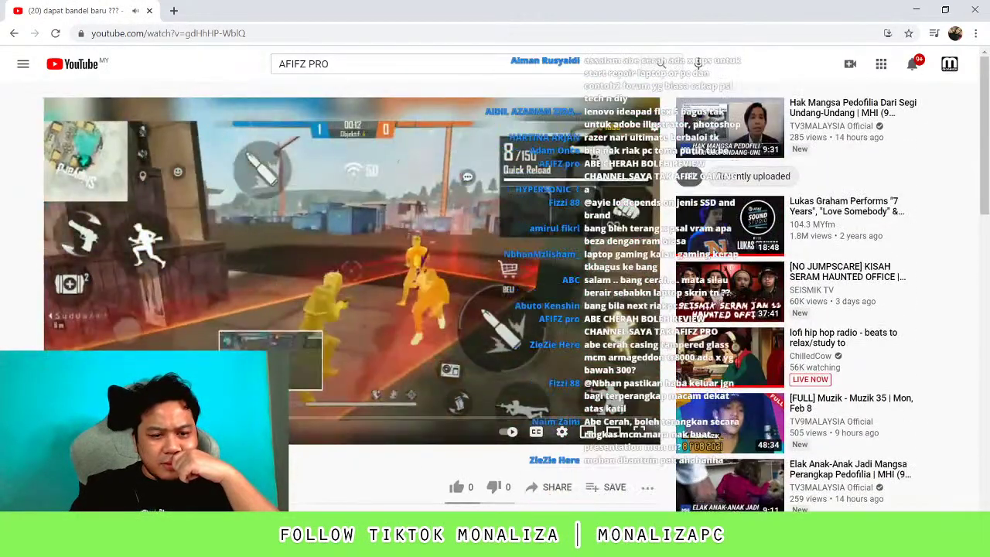
pyautogui.click(364, 420)
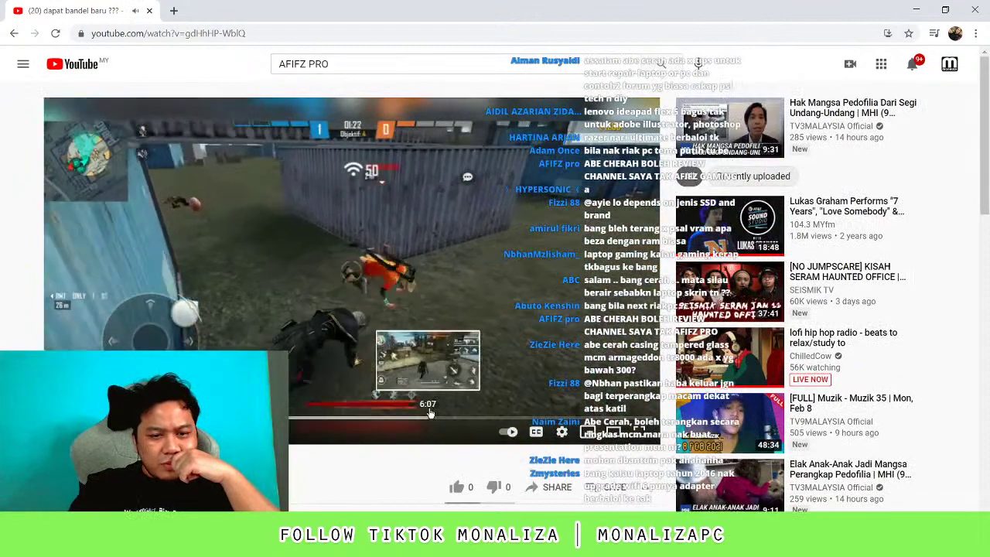
pyautogui.click(476, 415)
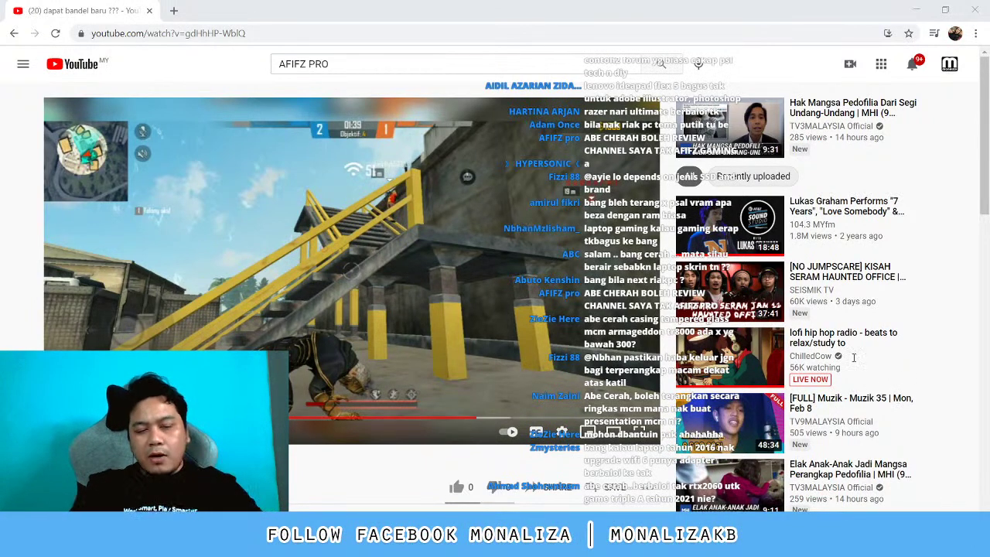
# Search 'monaliza live tutorial', play the Streamlabs setup video, skip the ExpertOption ad and seek forward
pyautogui.tripleClick(398, 60)
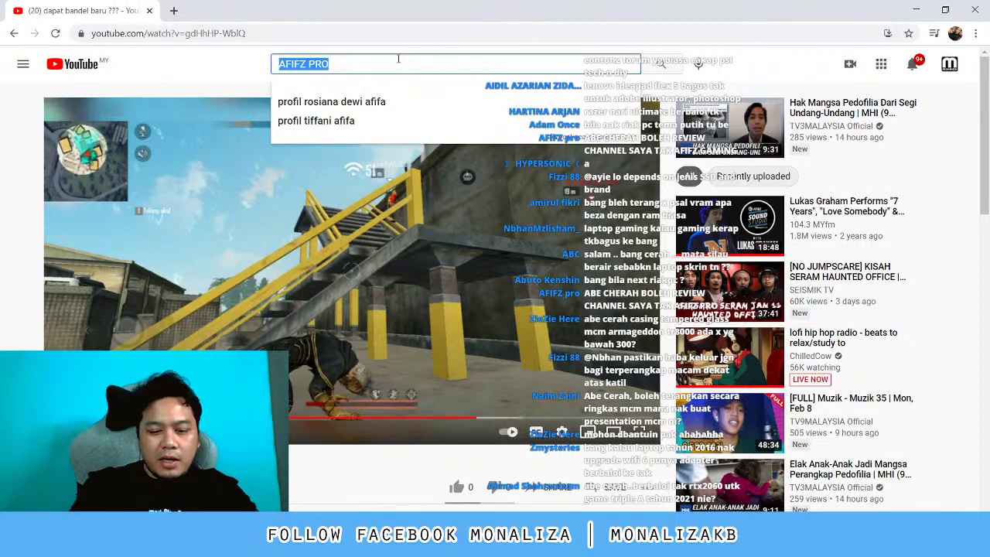
pyautogui.write('monaliza l')
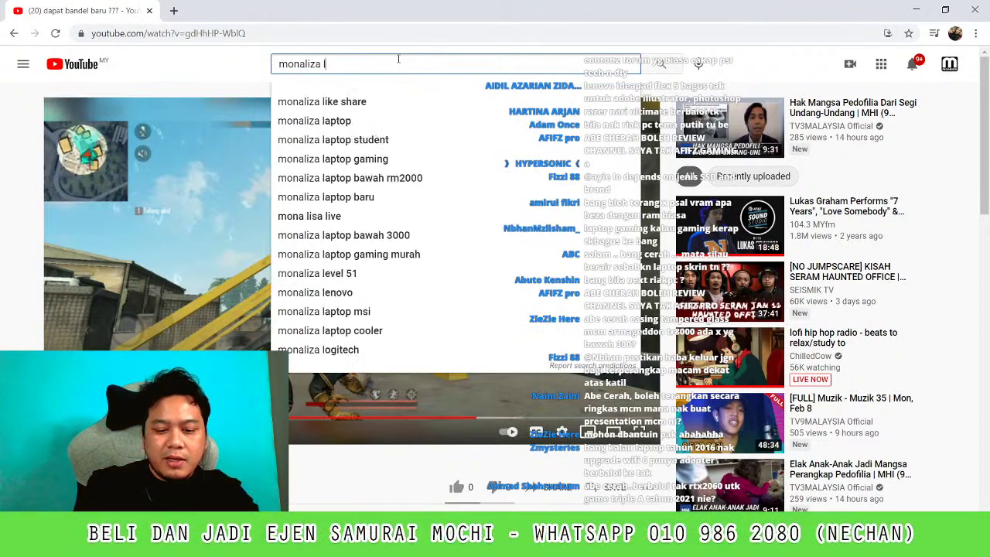
pyautogui.write('ive tutorial')
pyautogui.press('Return')
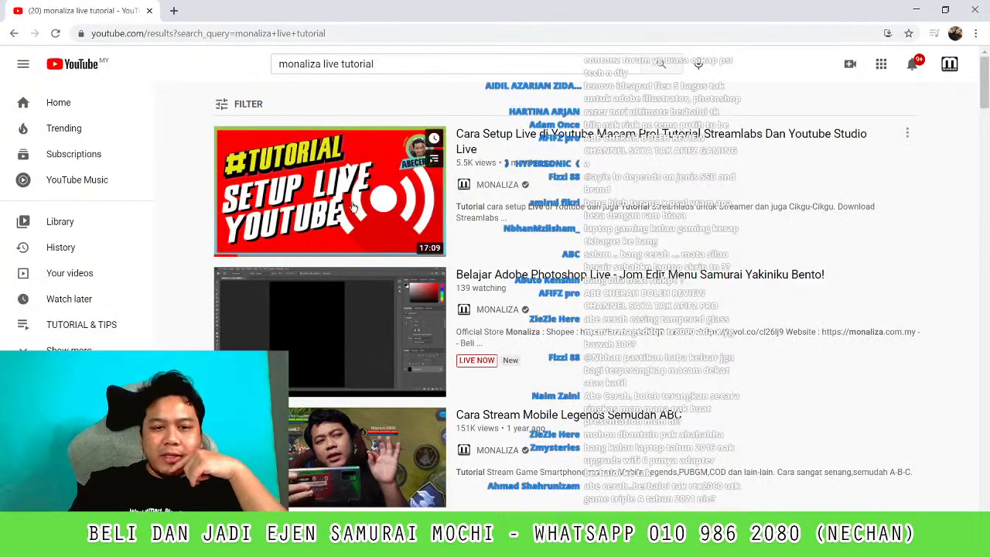
pyautogui.click(317, 186)
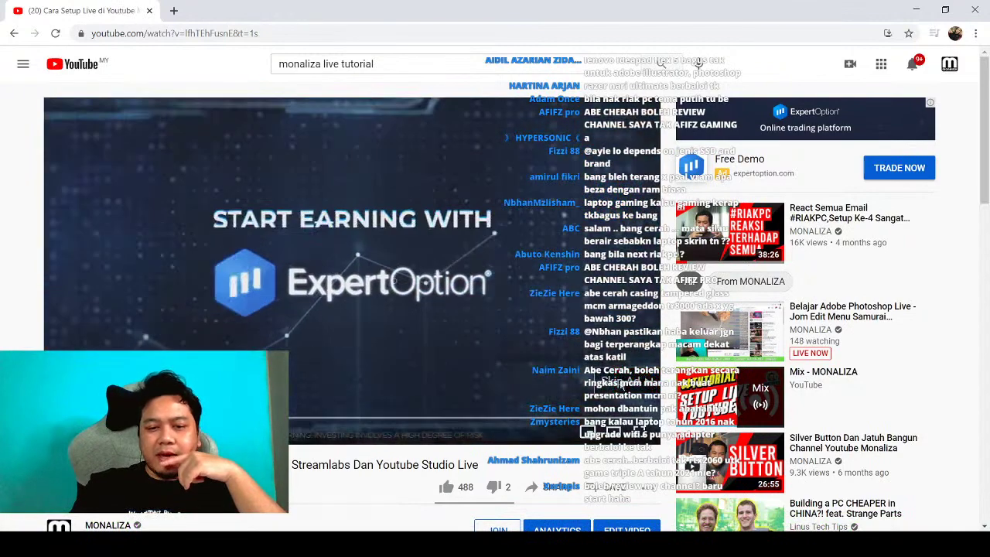
pyautogui.click(623, 385)
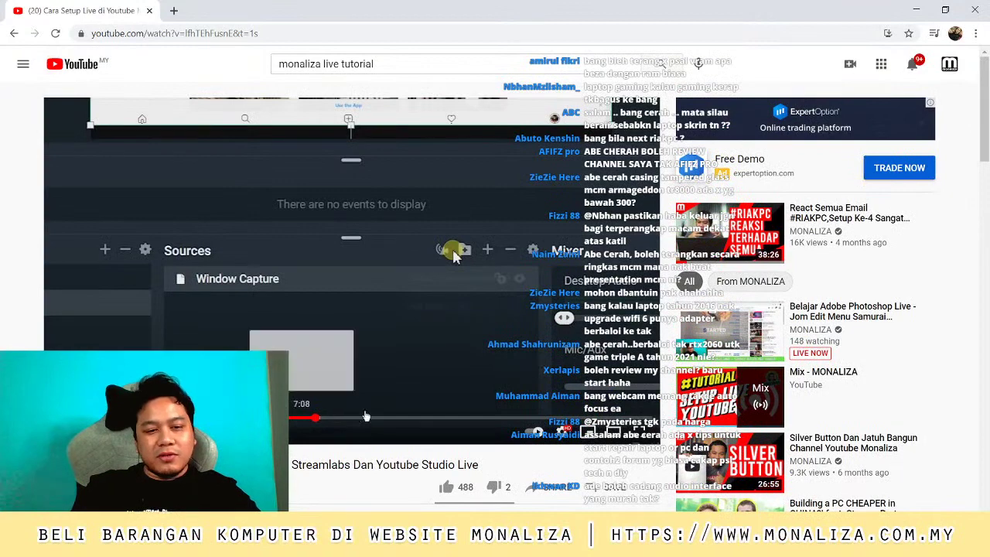
pyautogui.moveTo(301, 418); pyautogui.dragTo(364, 418)
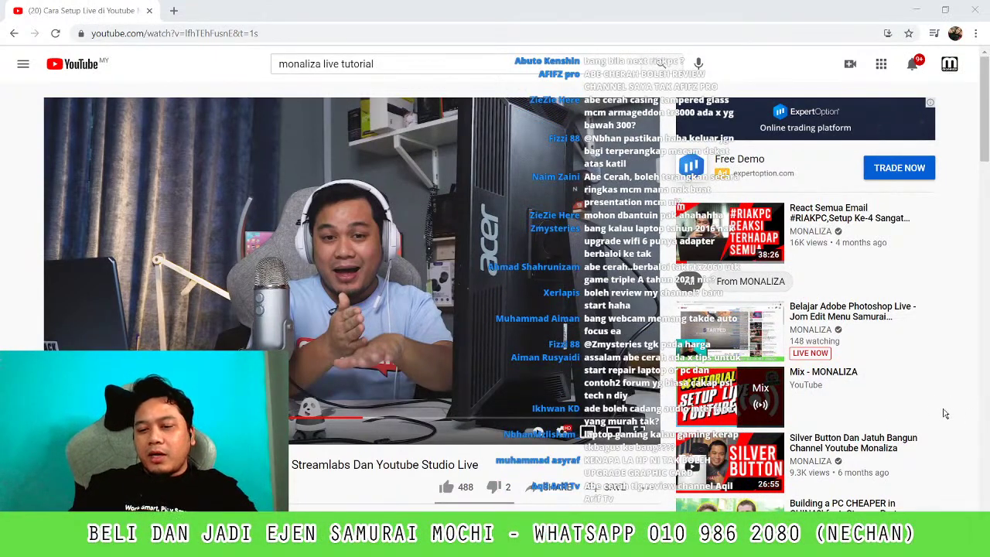
# Search for 'Aqil Arif Tv', open the channel and subscribe to it
pyautogui.click(427, 65)
pyautogui.hotkey('ctrl', 'a')
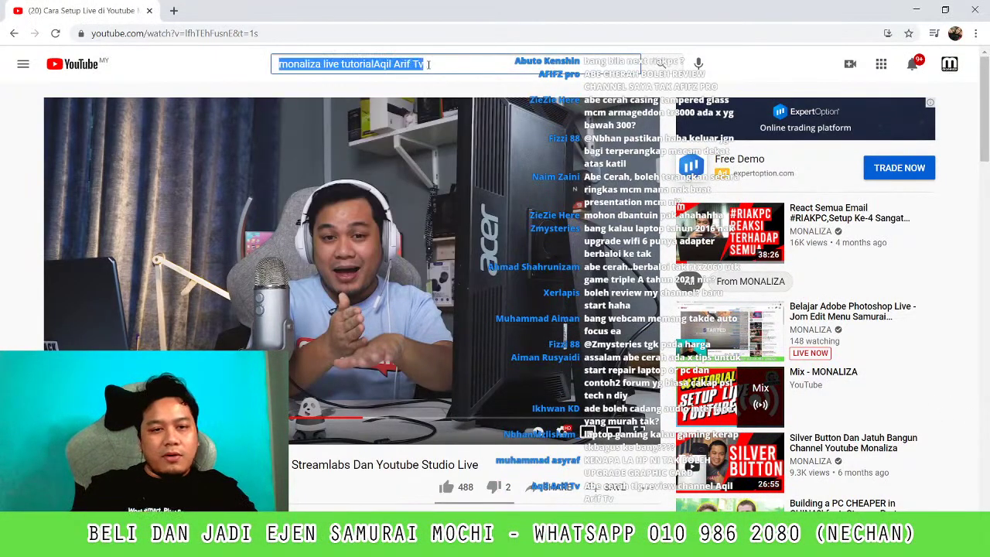
pyautogui.write('Aqil Arif Tv')
pyautogui.press('Return')
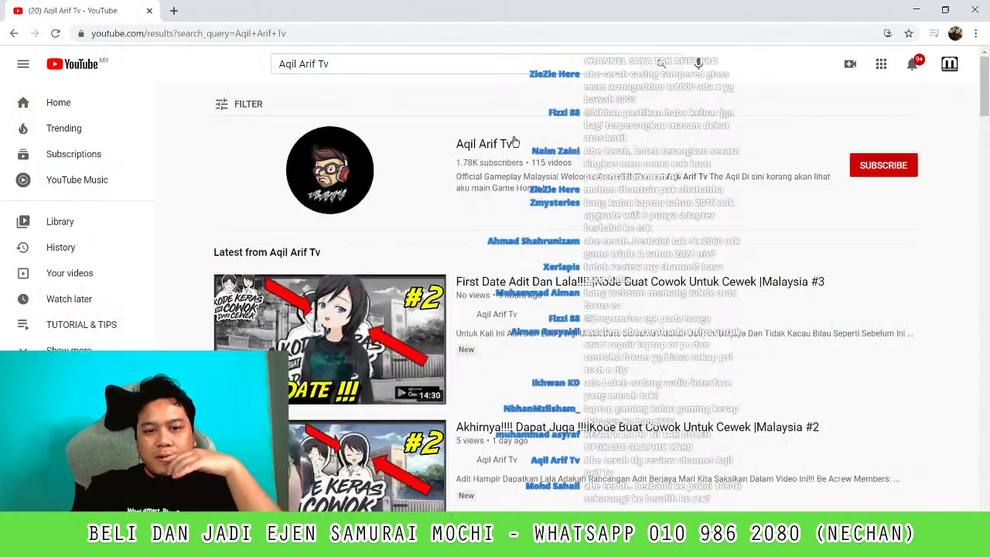
pyautogui.click(460, 145)
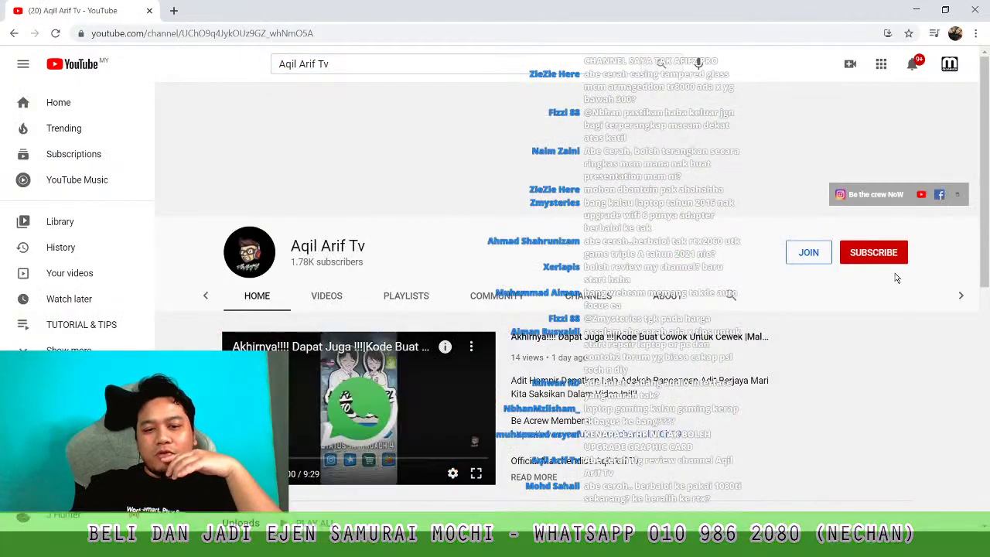
pyautogui.click(875, 252)
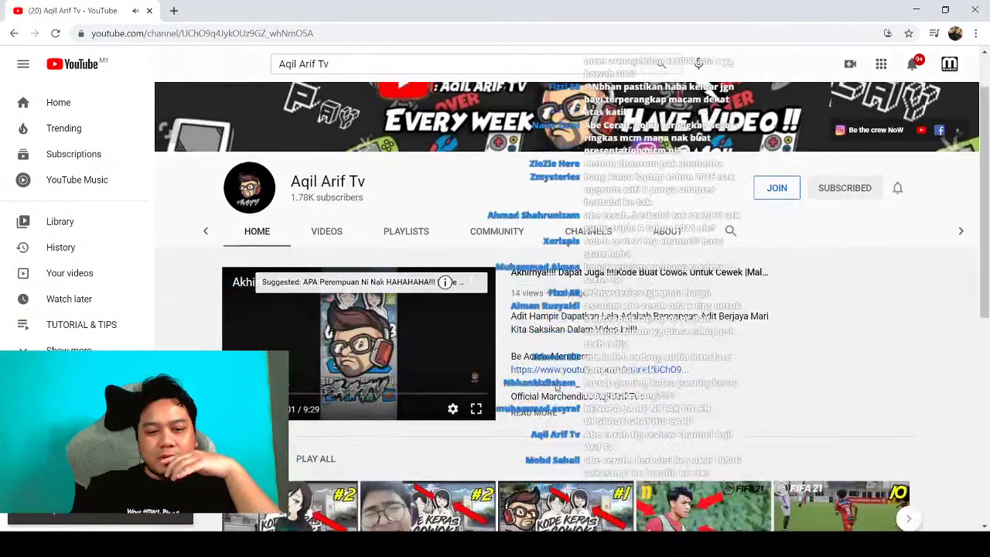
# Play the 'First Date Adit Dan Lala' upload, skip the ad, unmute, seek ahead, then return to the channel
pyautogui.scroll(-1, 577, 377)
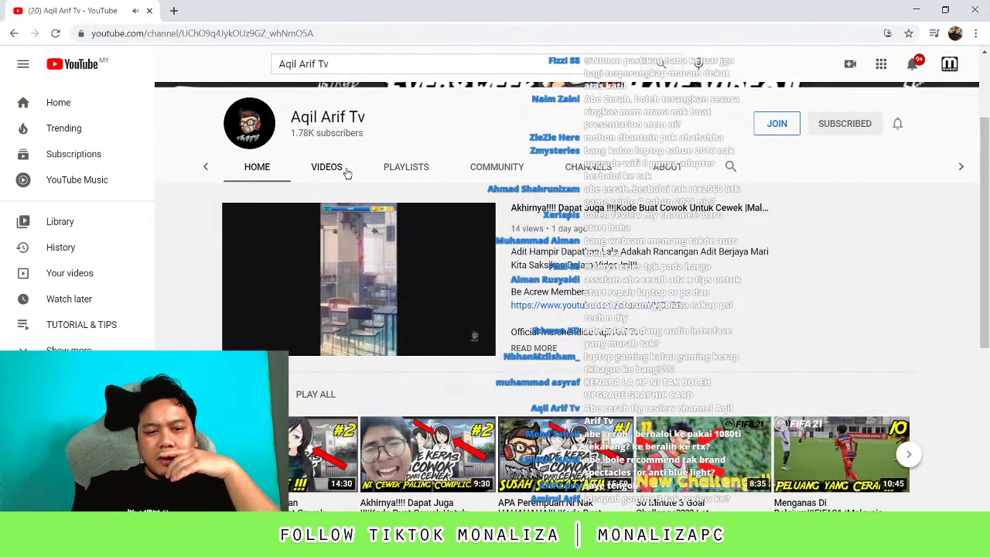
pyautogui.click(348, 174)
pyautogui.scroll(-3, 271, 199)
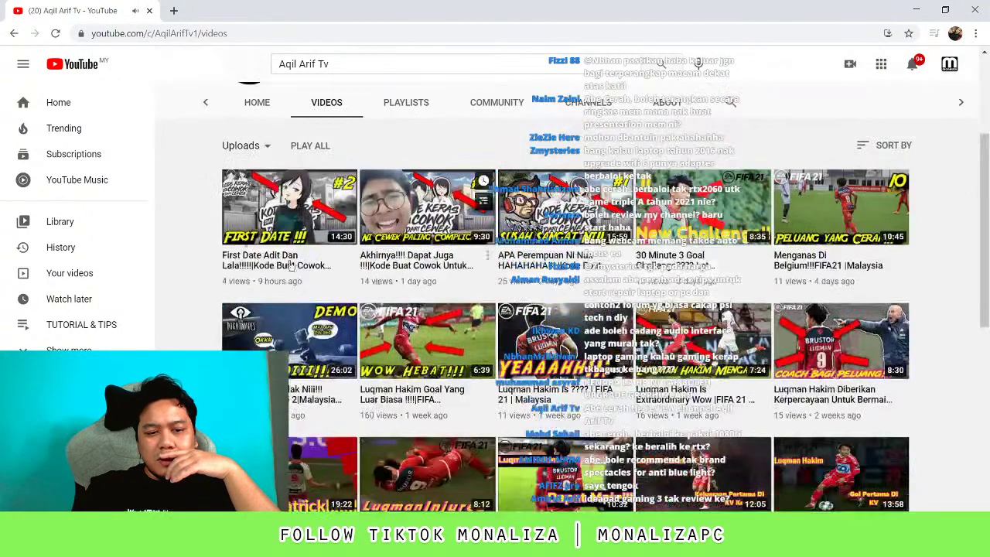
pyautogui.click(271, 199)
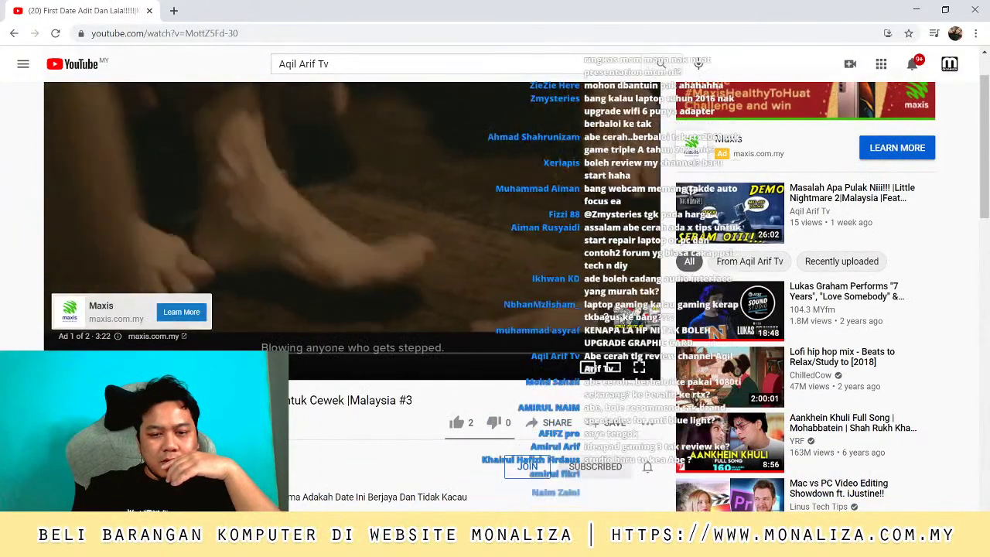
pyautogui.click(625, 317)
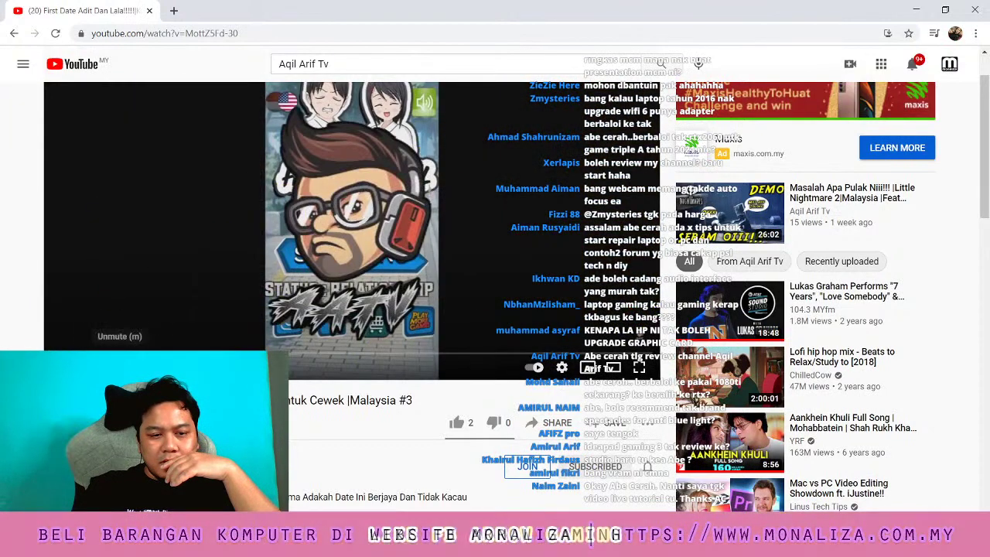
pyautogui.click(120, 367)
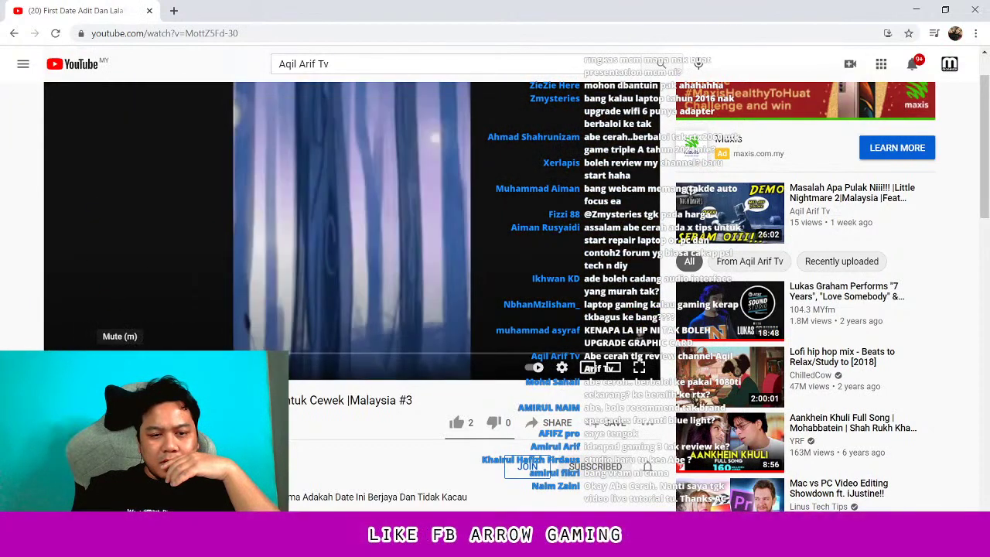
pyautogui.click(293, 357)
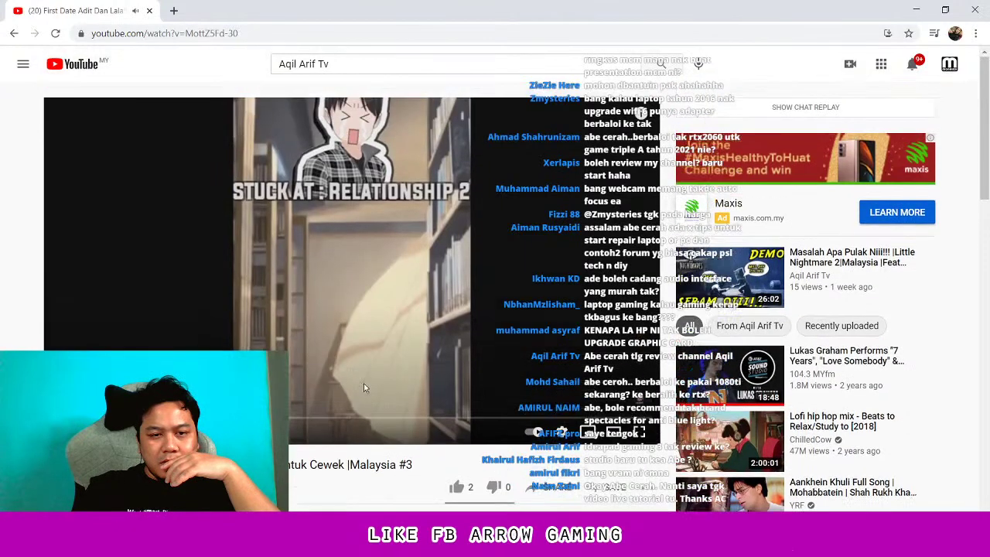
pyautogui.moveTo(344, 437); pyautogui.dragTo(360, 434)
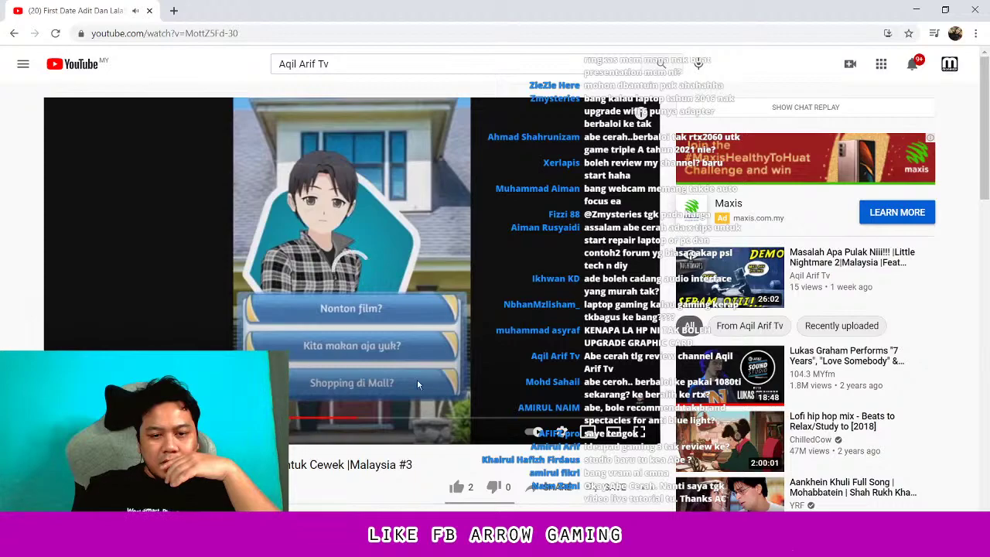
pyautogui.scroll(-3, 417, 384)
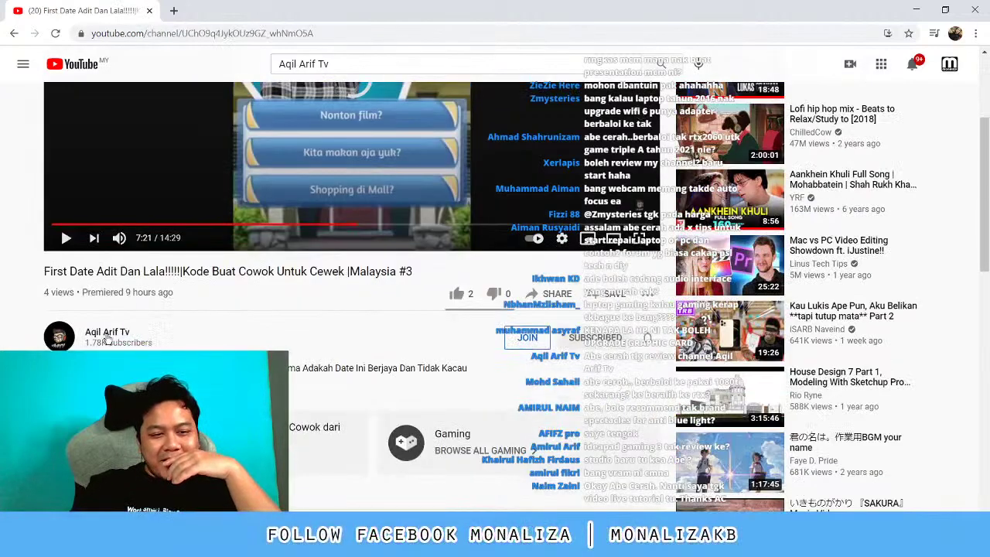
pyautogui.click(108, 333)
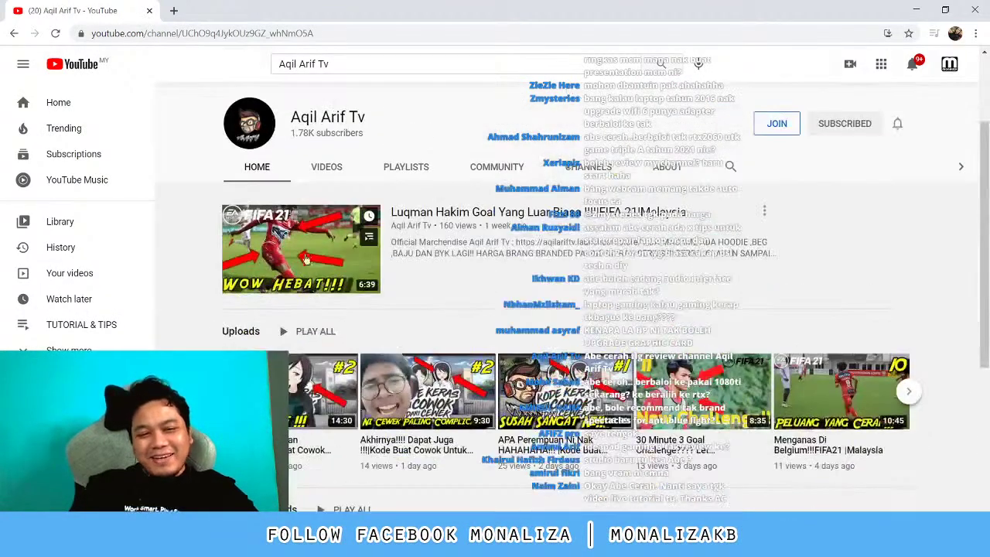
# Play the channel's featured FIFA 21 video about Luqman Hakim's goal
pyautogui.click(305, 259)
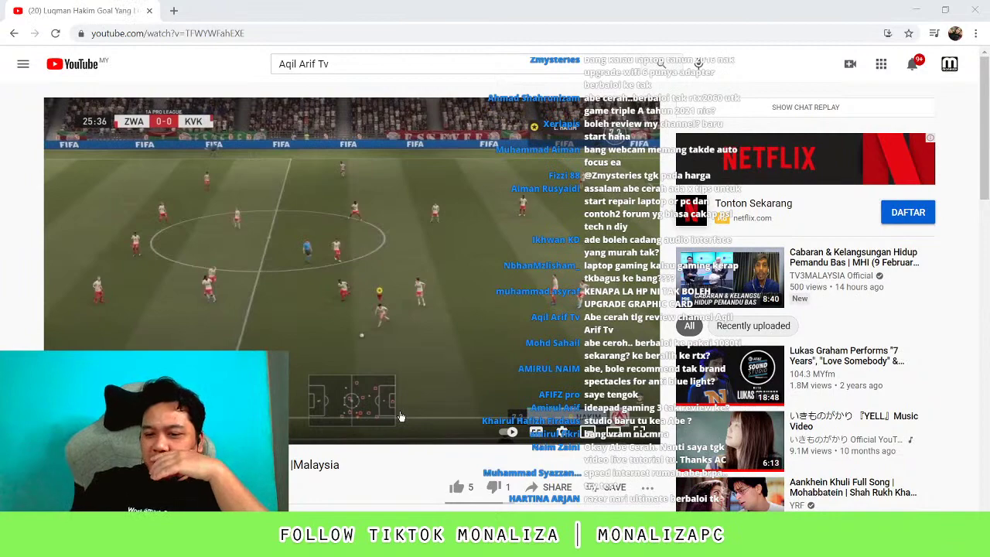
# Load fast.com and rerun the speed test, getting 23 Mbps
pyautogui.click(268, 33)
pyautogui.write('fas')
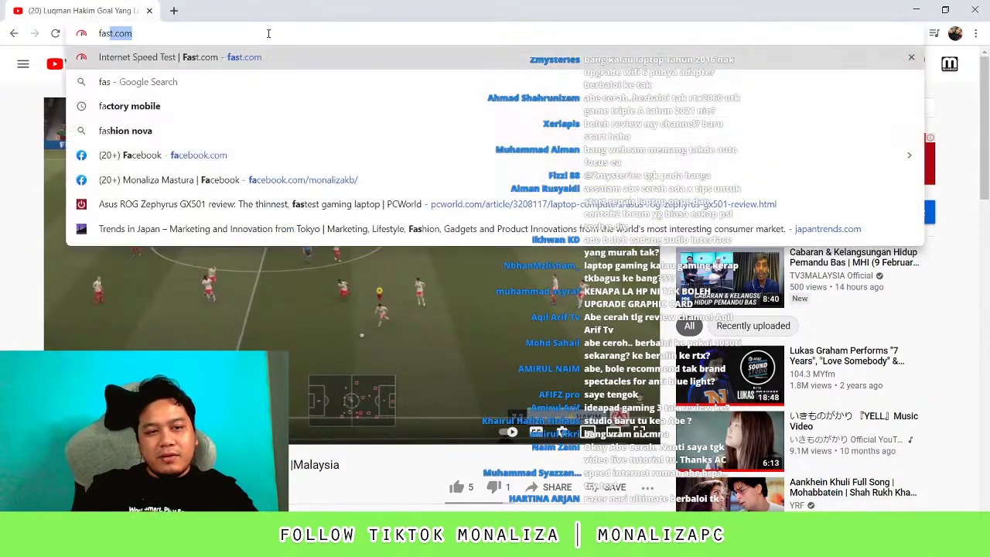
pyautogui.press('Return')
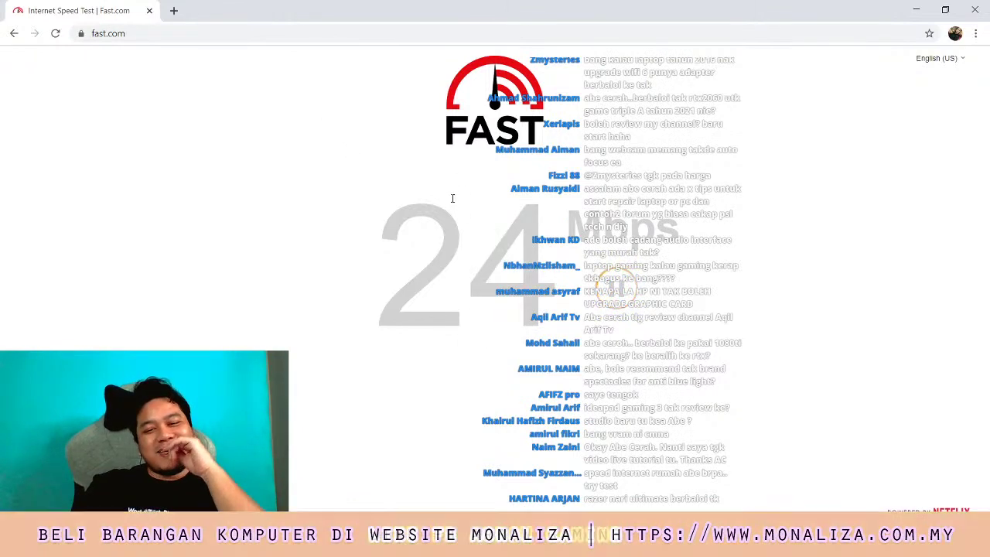
pyautogui.click(621, 295)
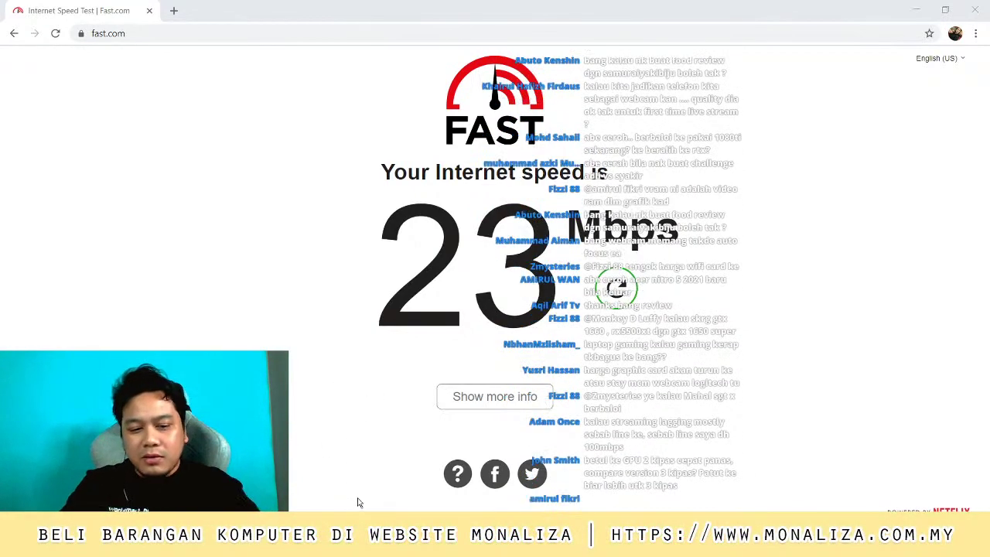
# Search YouTube for 'monaliza pc' directly from the address bar
pyautogui.click(346, 32)
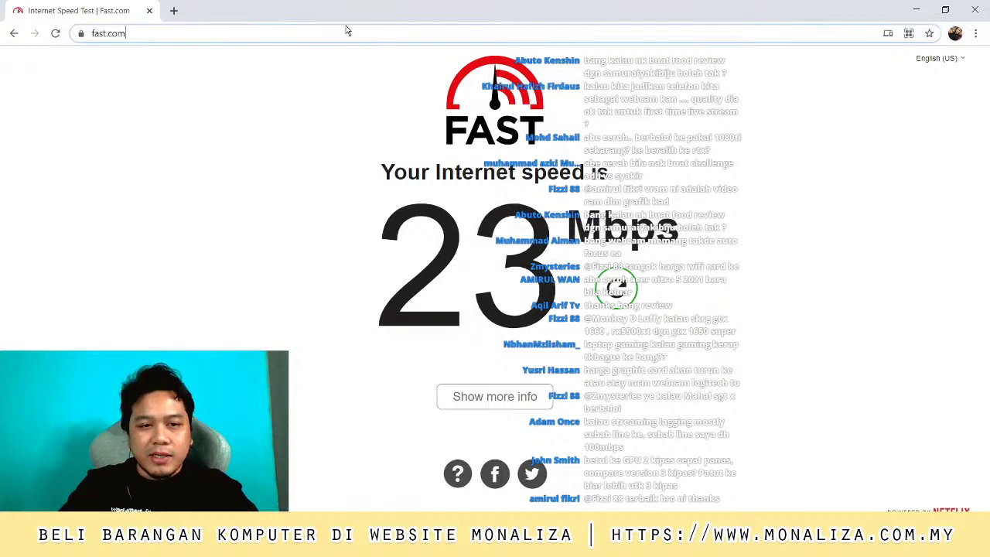
pyautogui.write('youtube')
pyautogui.press('Tab')
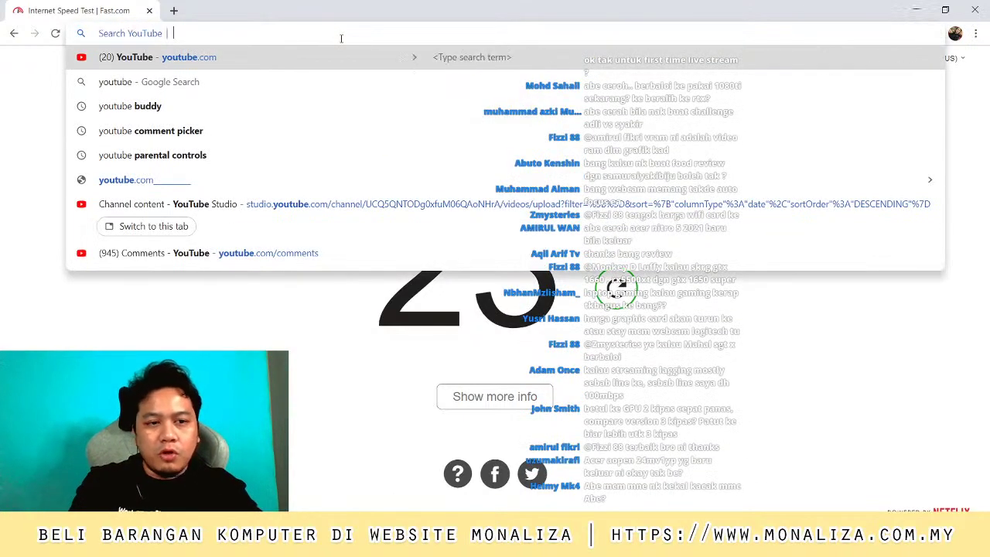
pyautogui.write('monaliza pc')
pyautogui.press('Return')
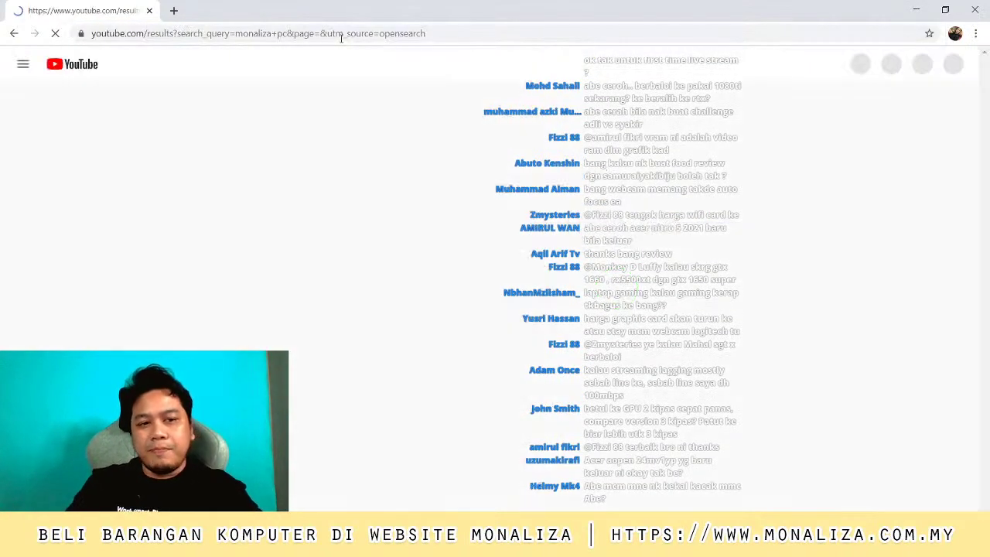
# Open the MONALIZA channel and scroll through its Community posts
pyautogui.click(510, 160)
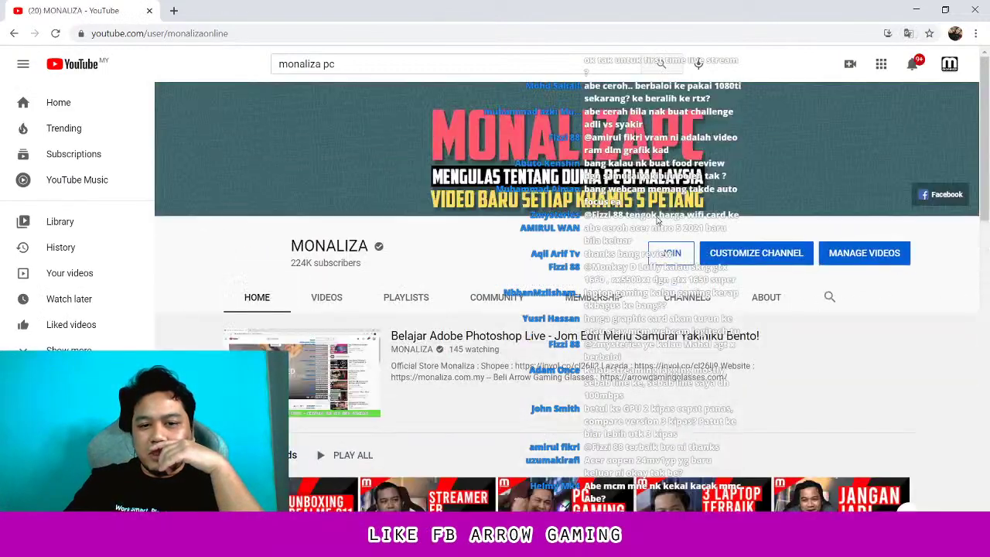
pyautogui.click(487, 302)
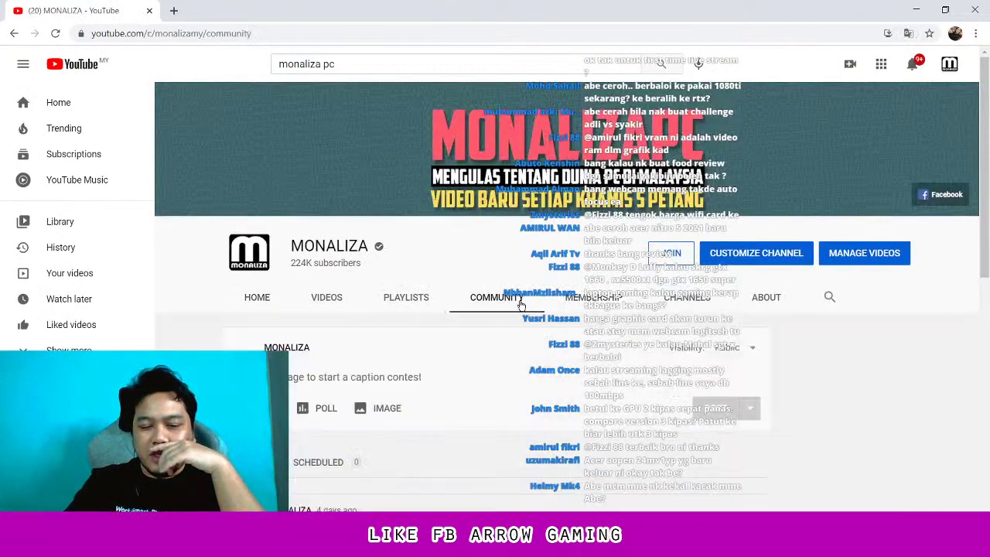
pyautogui.scroll(-2, 495, 305)
pyautogui.scroll(-3, 499, 305)
pyautogui.scroll(-2, 500, 305)
pyautogui.scroll(-3, 500, 305)
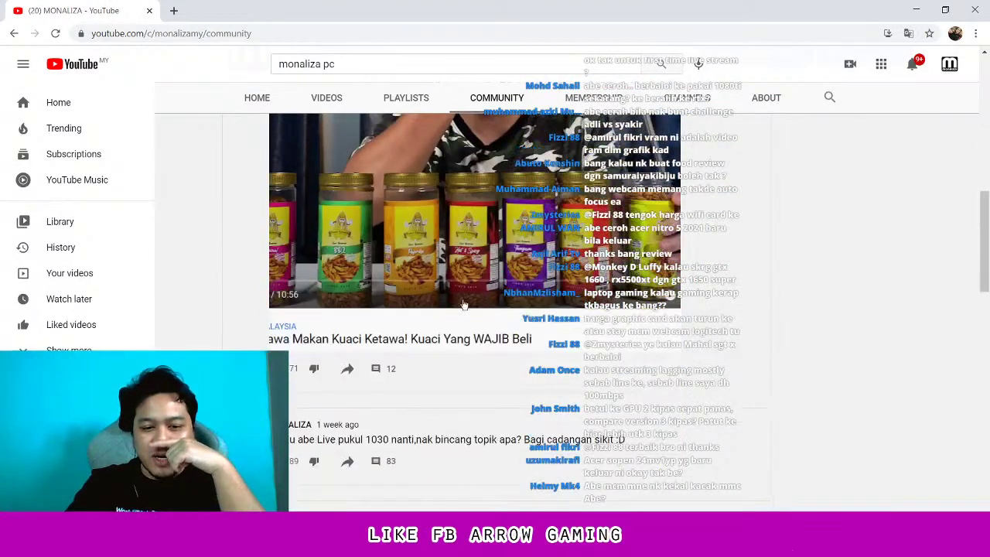
pyautogui.scroll(2, 425, 255)
pyautogui.scroll(3, 347, 200)
pyautogui.scroll(-3, 346, 199)
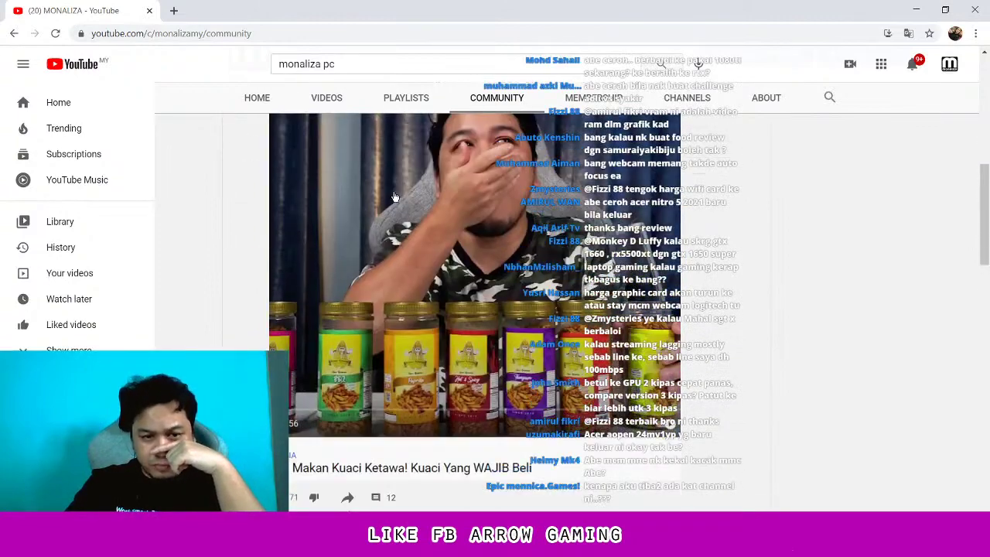
pyautogui.click(340, 66)
# Search 'pisau lipat' and subscribe to the Pisau Lipat channel via its Bak Kwa video
pyautogui.hotkey('ctrl', 'a')
pyautogui.write('pisau li')
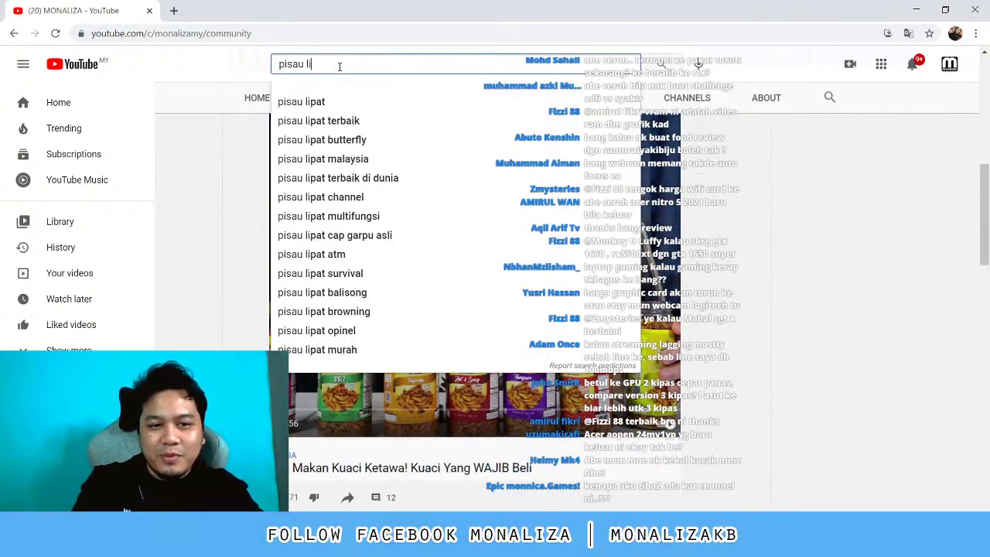
pyautogui.write('pat')
pyautogui.press('Return')
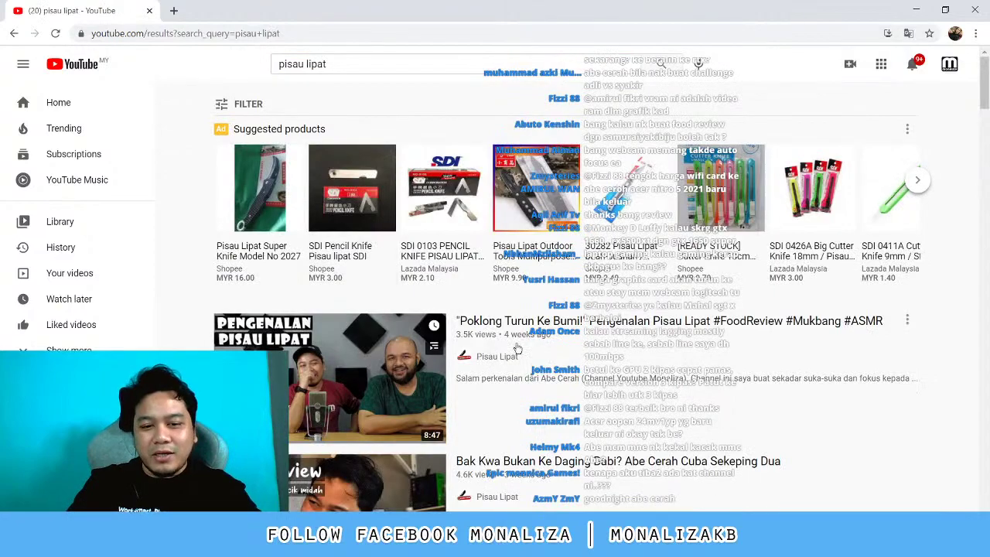
pyautogui.scroll(-2, 487, 338)
pyautogui.click(488, 338)
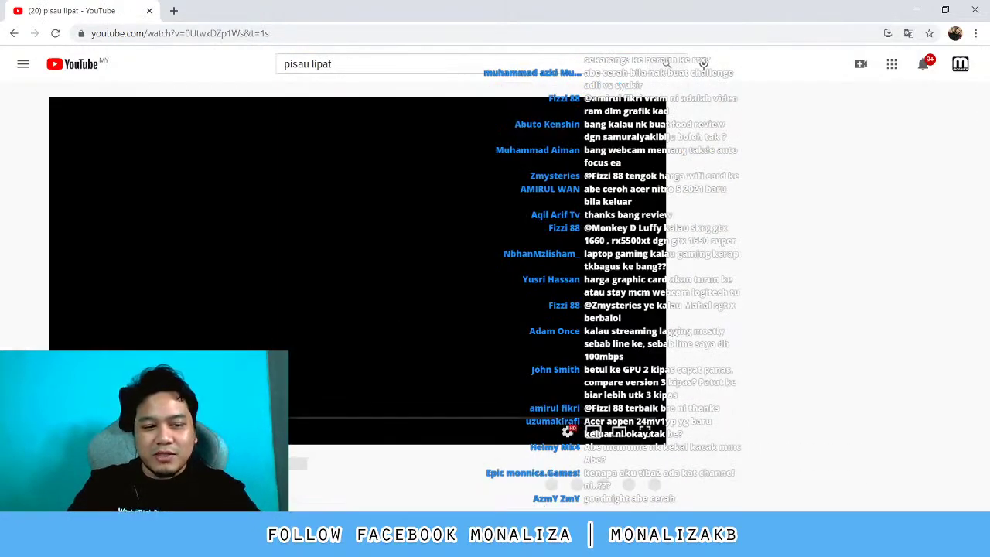
pyautogui.scroll(-1, 258, 343)
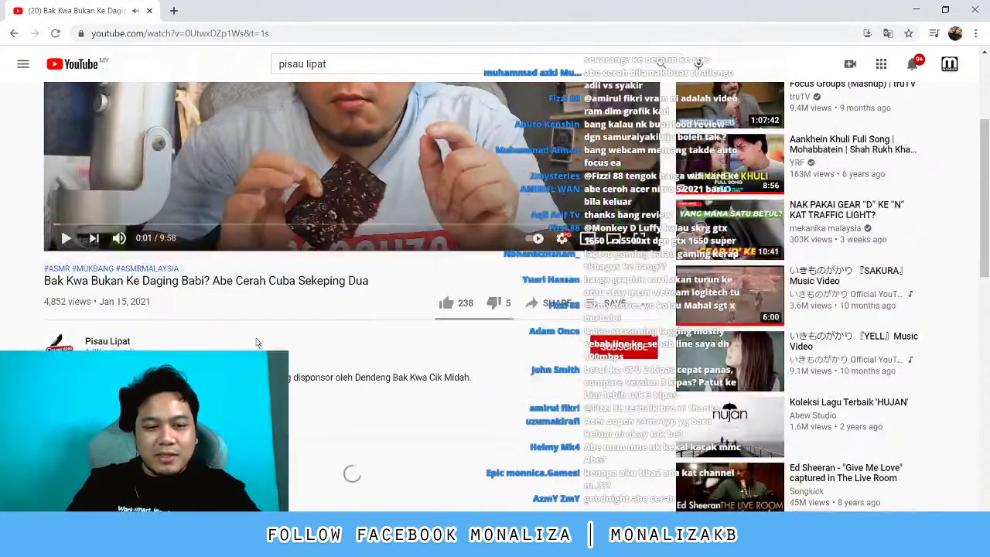
pyautogui.click(108, 342)
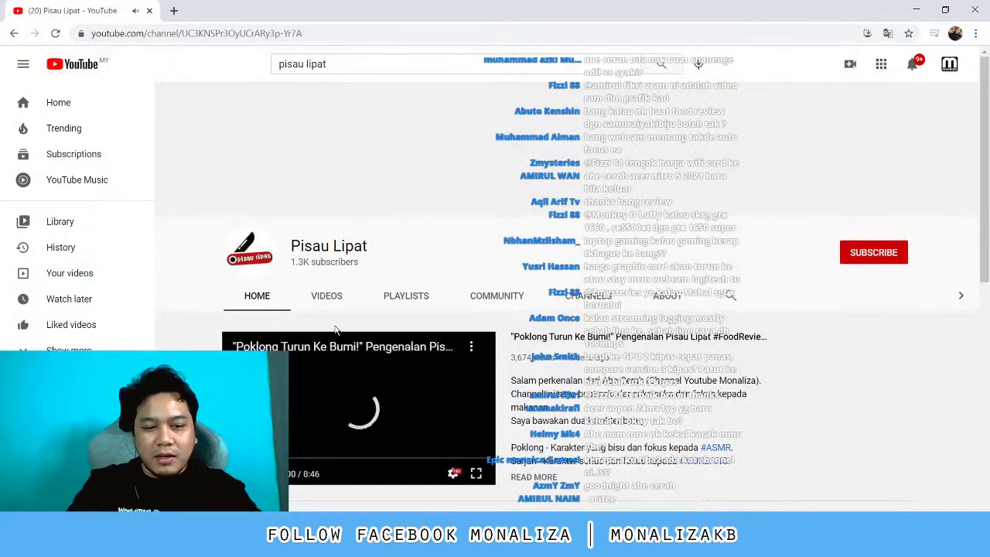
pyautogui.click(866, 260)
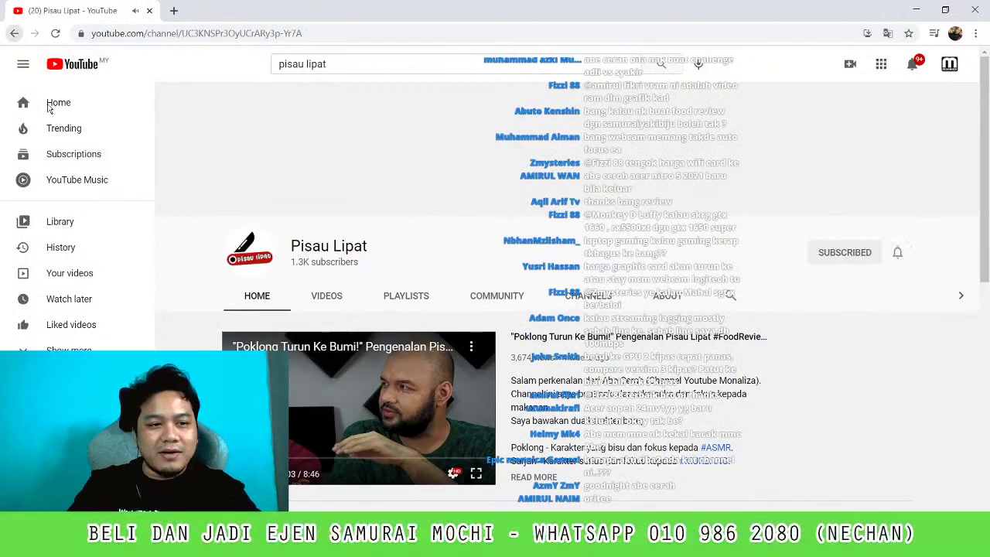
# Go back to MONALIZA's Community posts and scroll through them
pyautogui.hotkey('alt', 'Left')
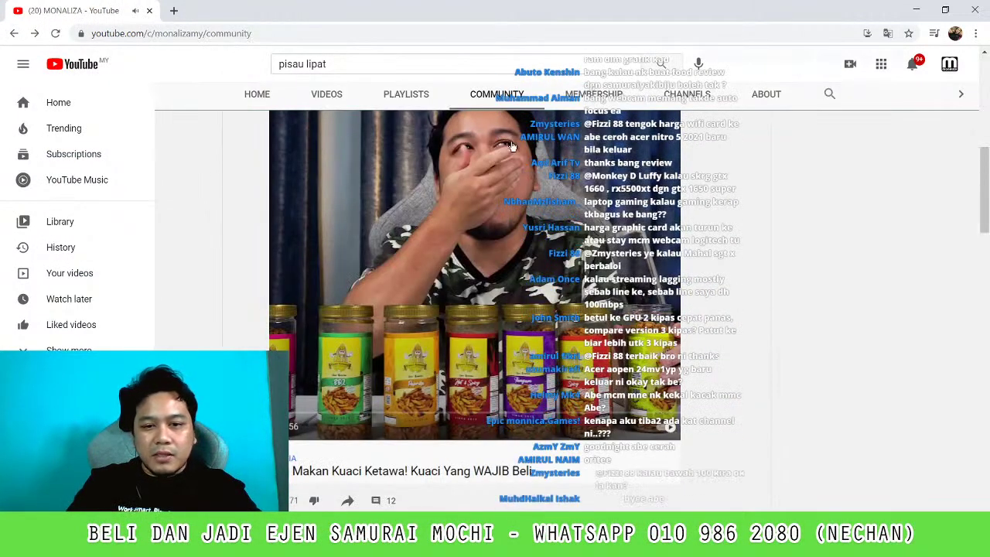
pyautogui.scroll(-4, 486, 294)
pyautogui.moveTo(336, 268)
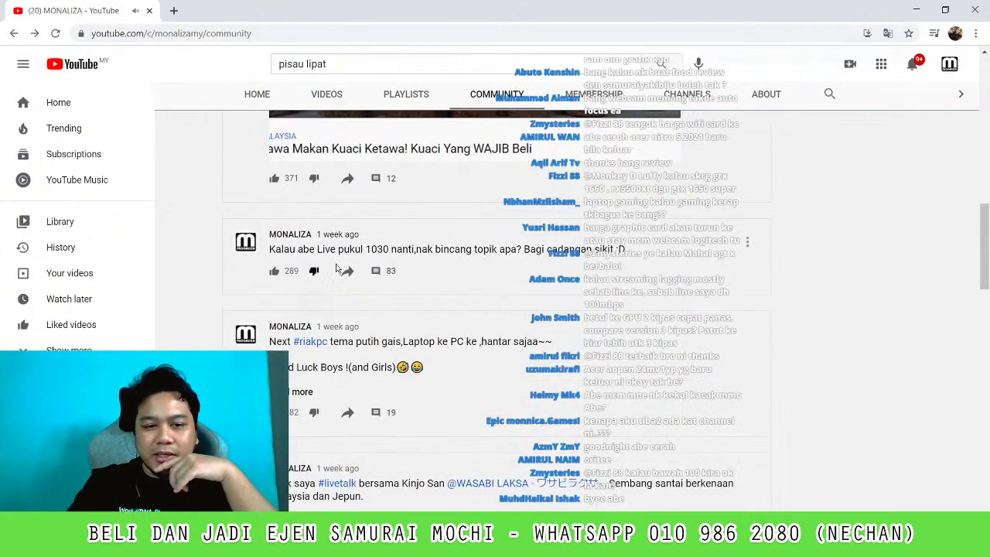
pyautogui.scroll(-2, 467, 289)
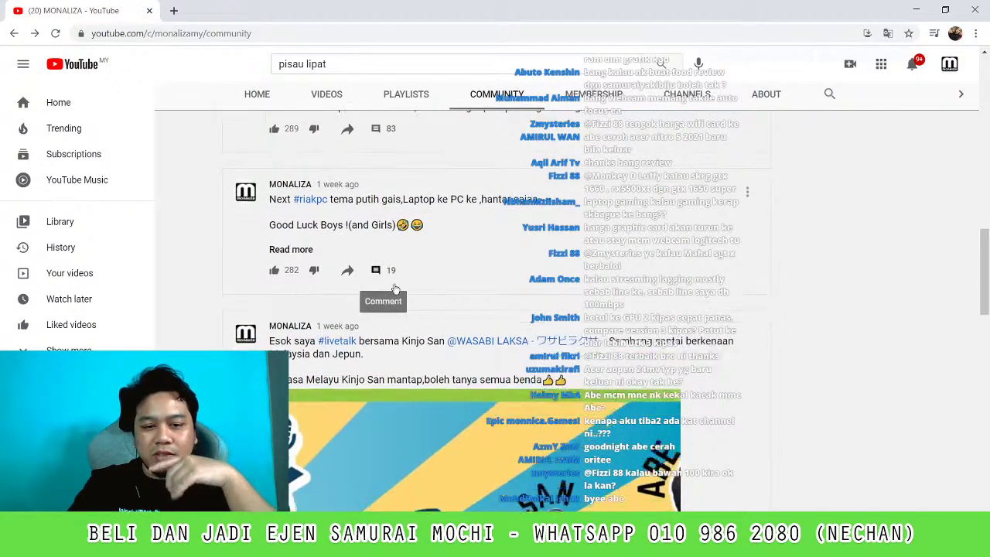
pyautogui.scroll(-2, 329, 290)
pyautogui.scroll(-5, 417, 270)
pyautogui.scroll(-3, 478, 303)
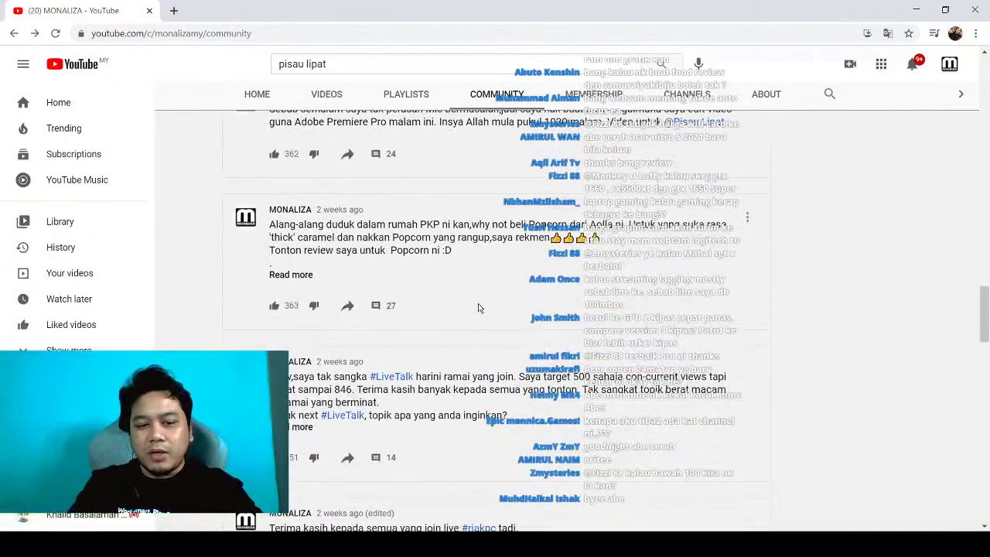